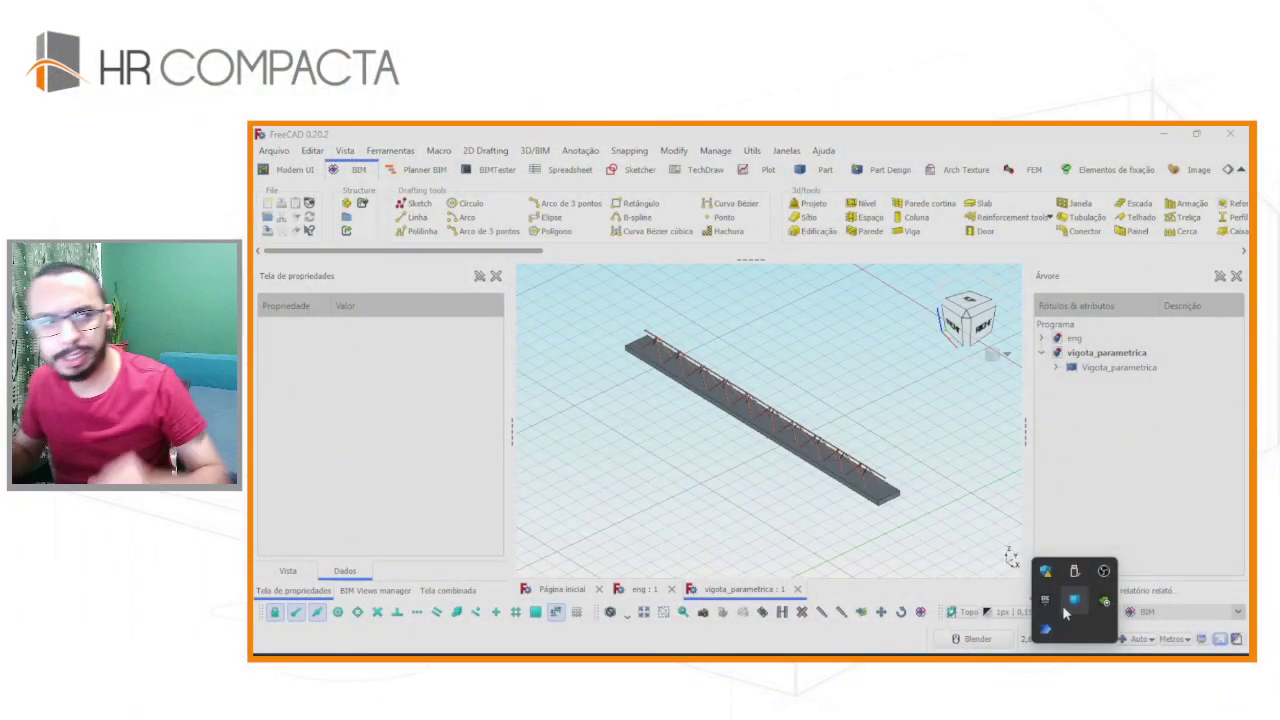
# Expand Vigota_parametrica in the tree to list Beam, Rebar, Rebar001, Rebar004, Array and Array001.
pyautogui.click(868, 435)
pyautogui.moveTo(808, 418); pyautogui.dragTo(673, 421, button='middle')
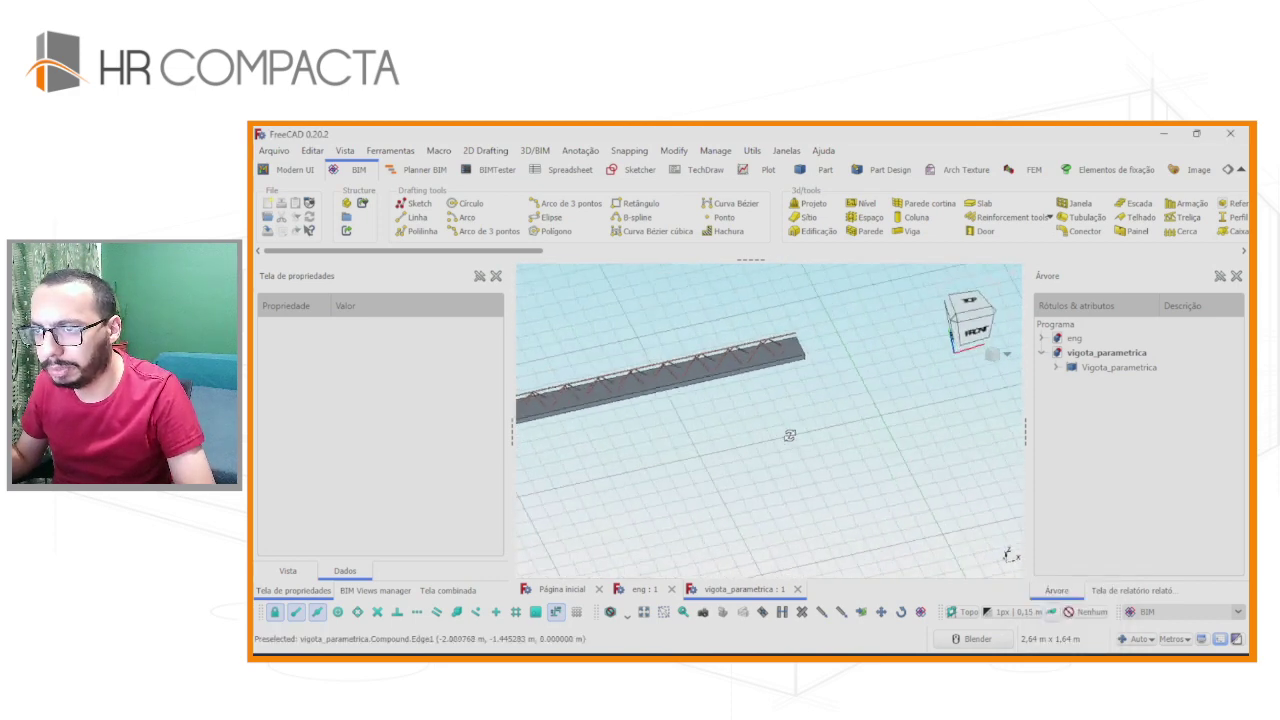
pyautogui.moveTo(805, 466); pyautogui.dragTo(797, 455, button='middle')
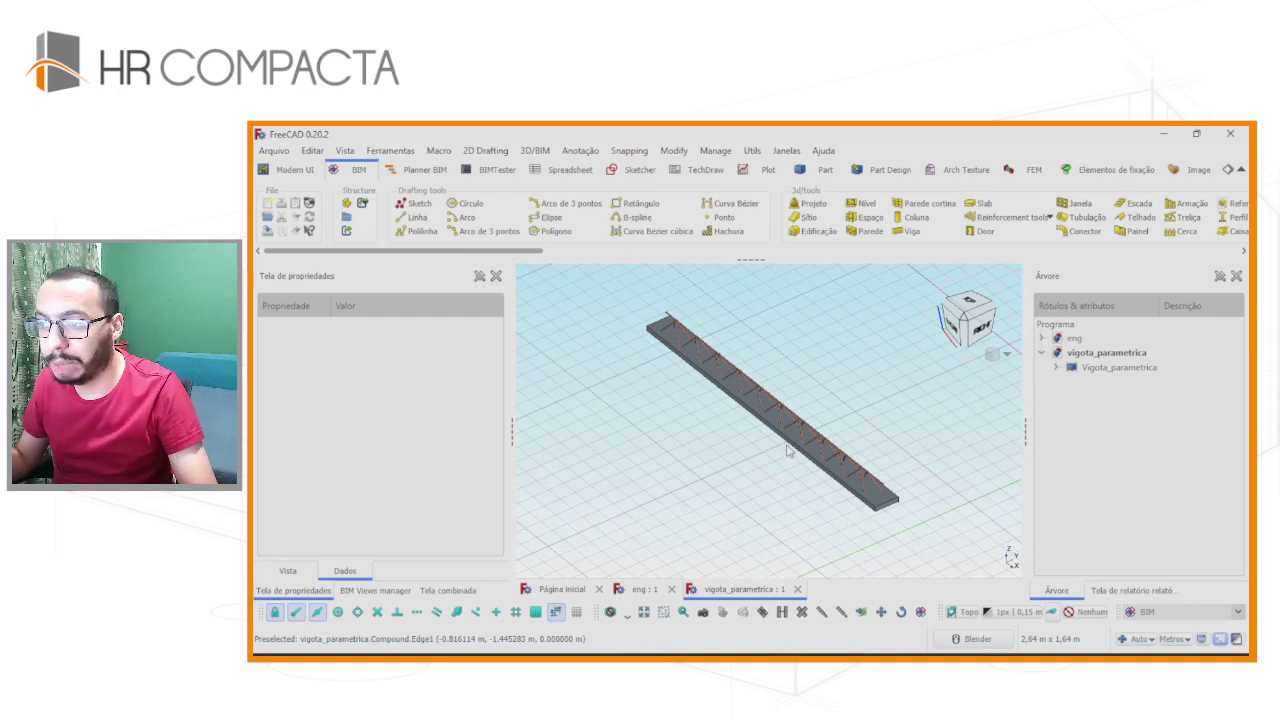
pyautogui.moveTo(787, 452); pyautogui.dragTo(820, 452, button='middle')
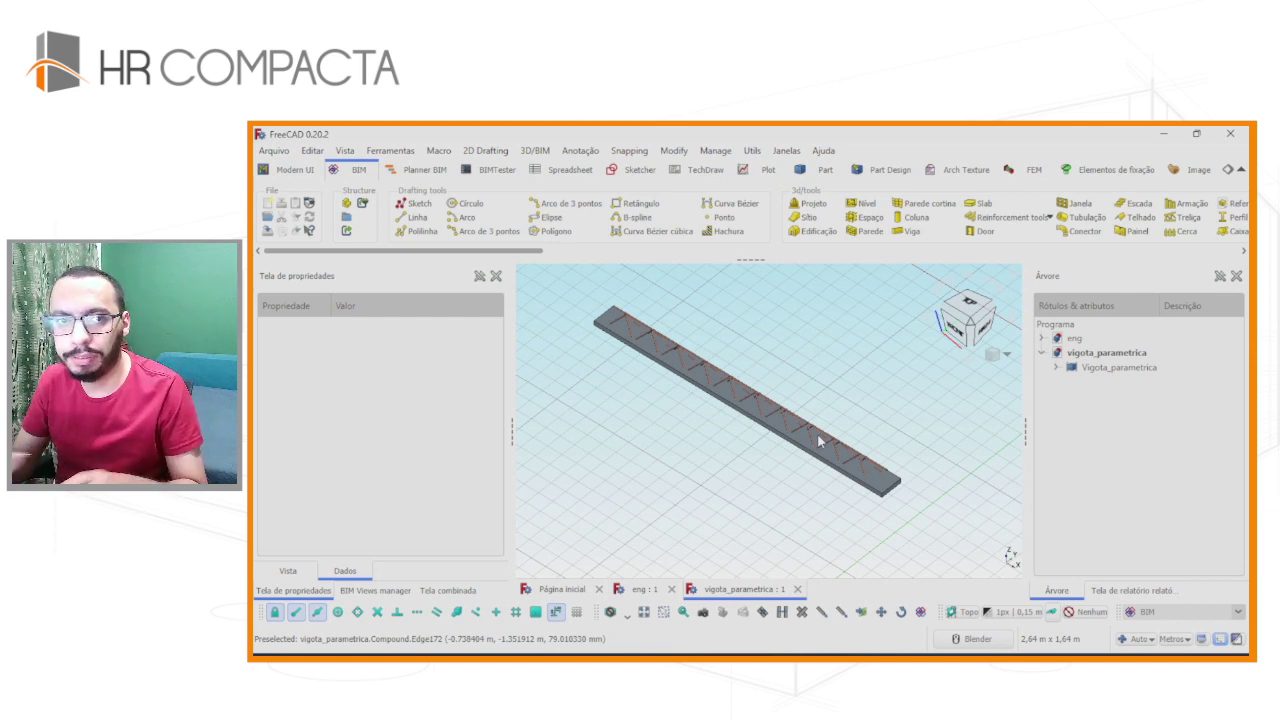
pyautogui.click(873, 482)
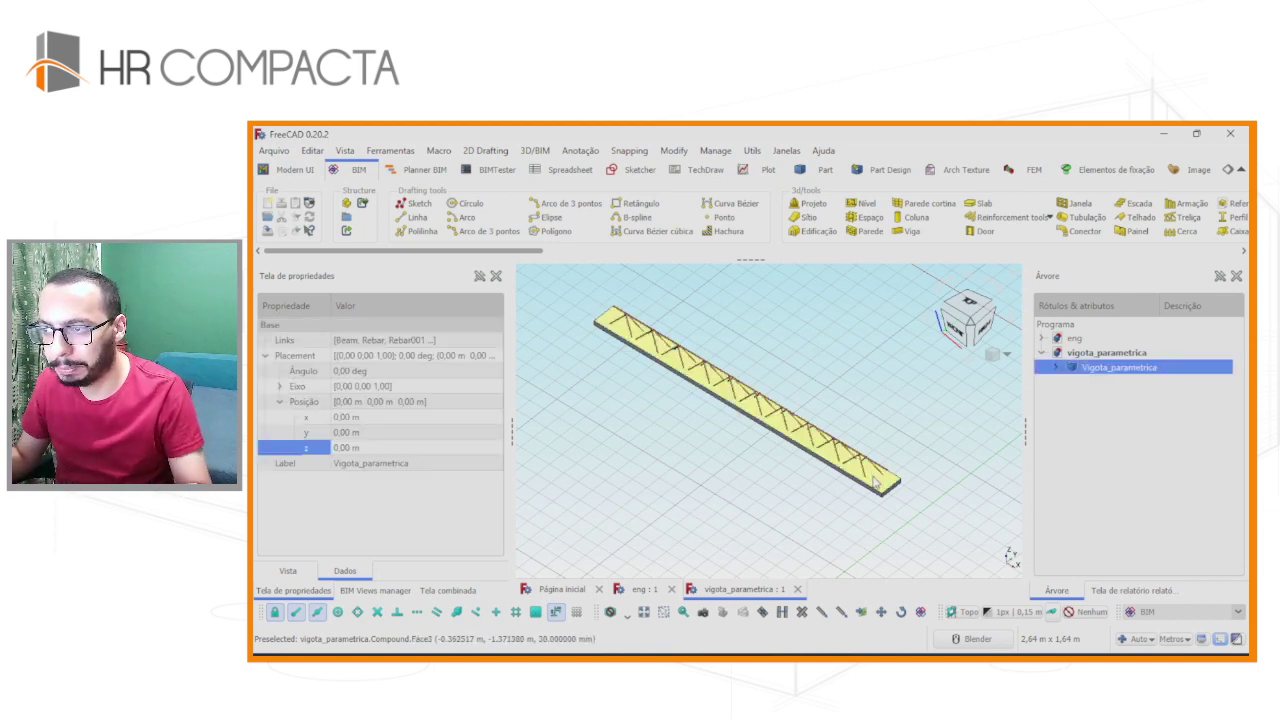
pyautogui.scroll(3, 902, 515)
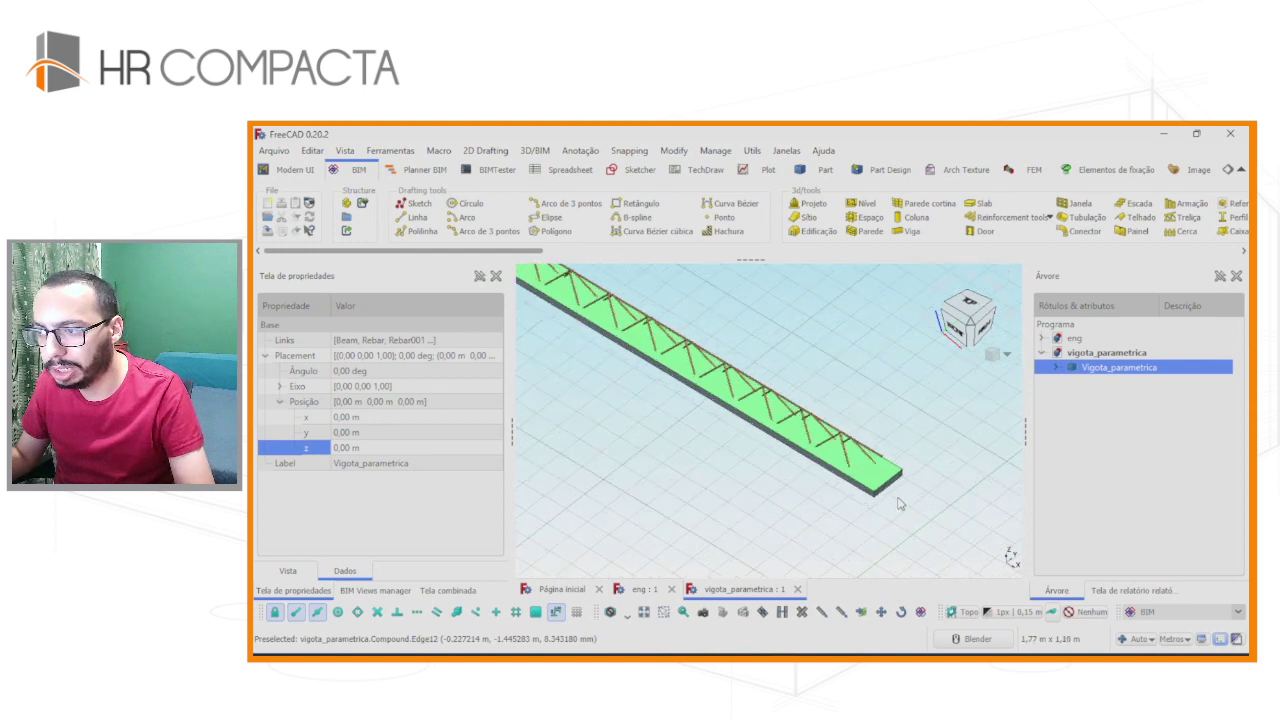
pyautogui.click(1057, 367)
pyautogui.click(1104, 382)
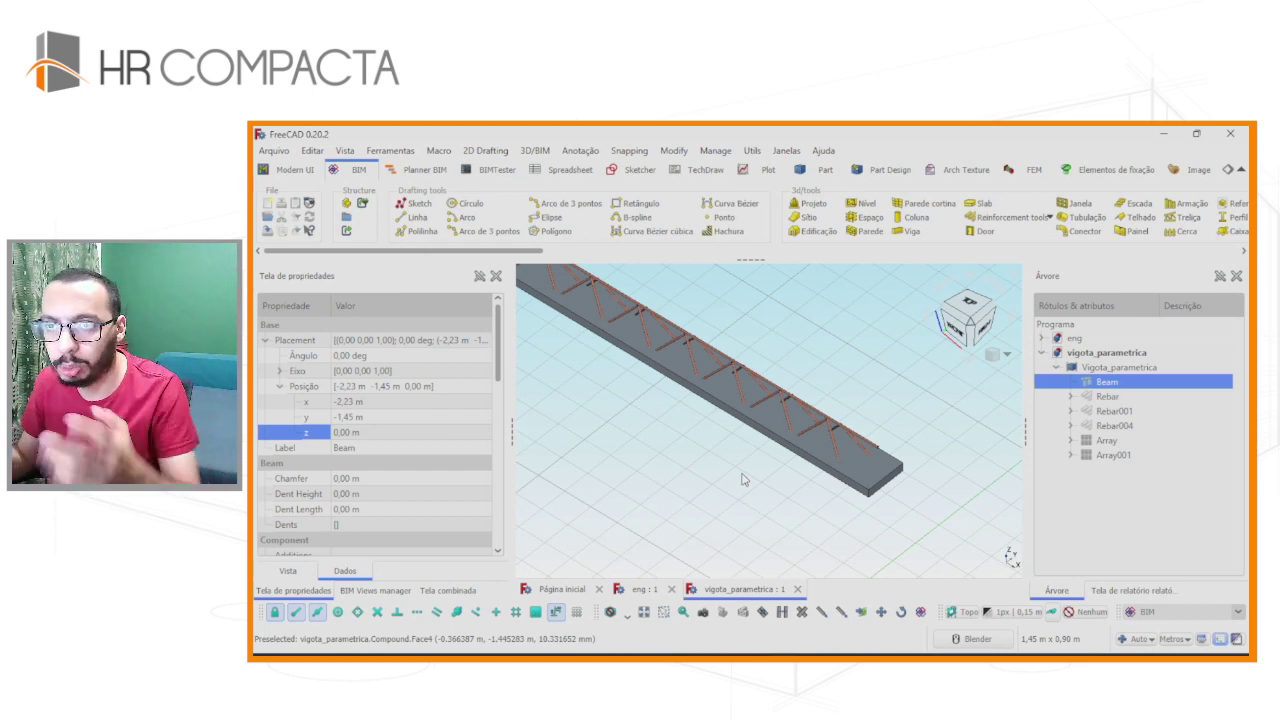
pyautogui.click(742, 480)
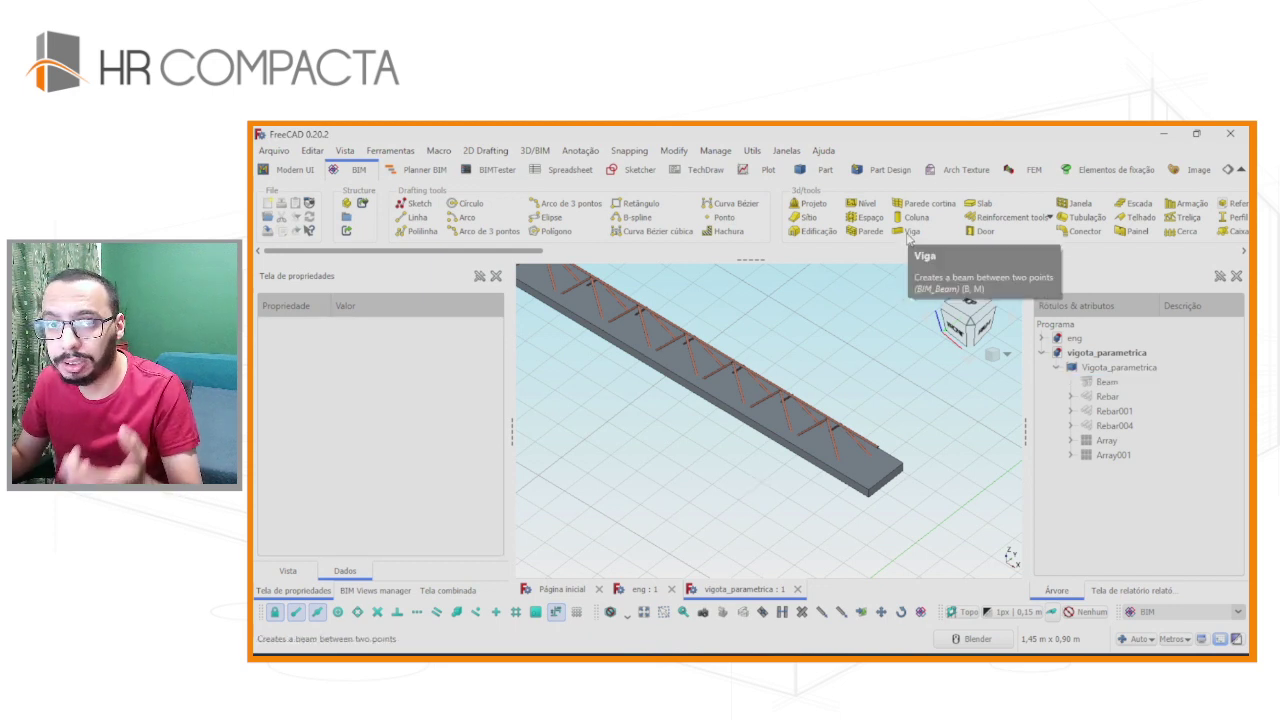
# Draw Beam001 in Top view between two points just below the lattice joist.
pyautogui.press('2')
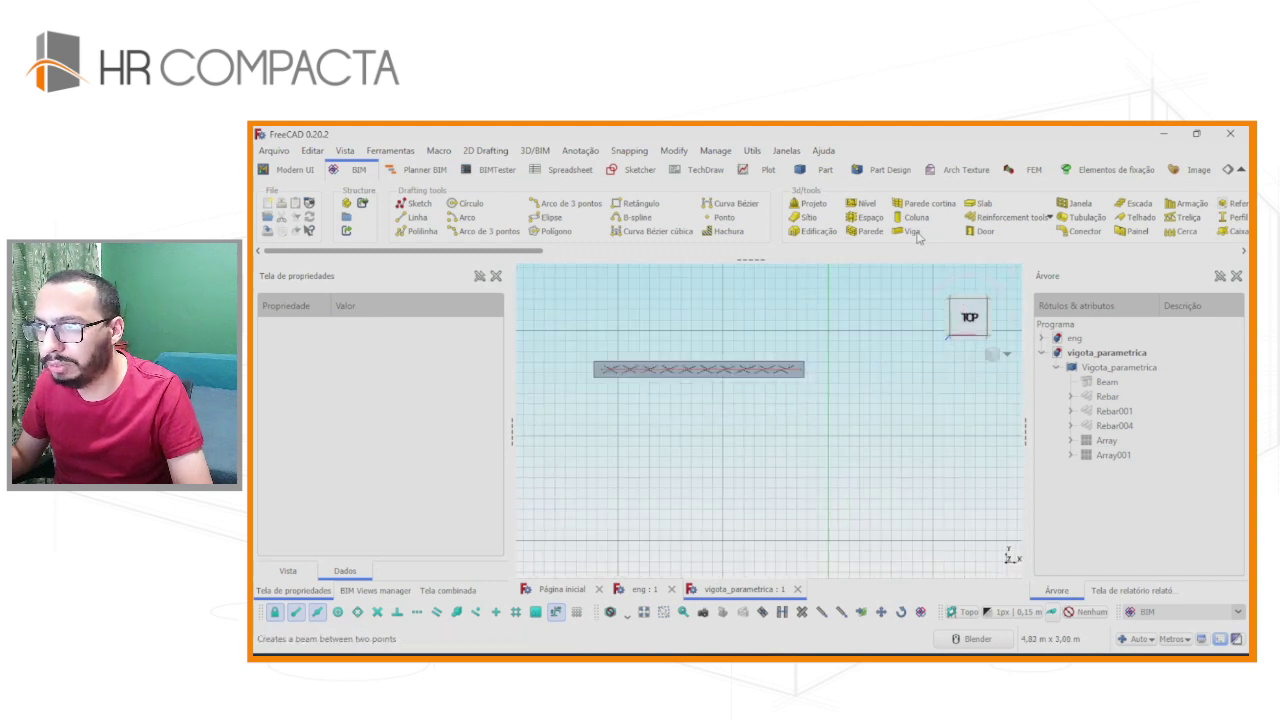
pyautogui.click(440, 590)
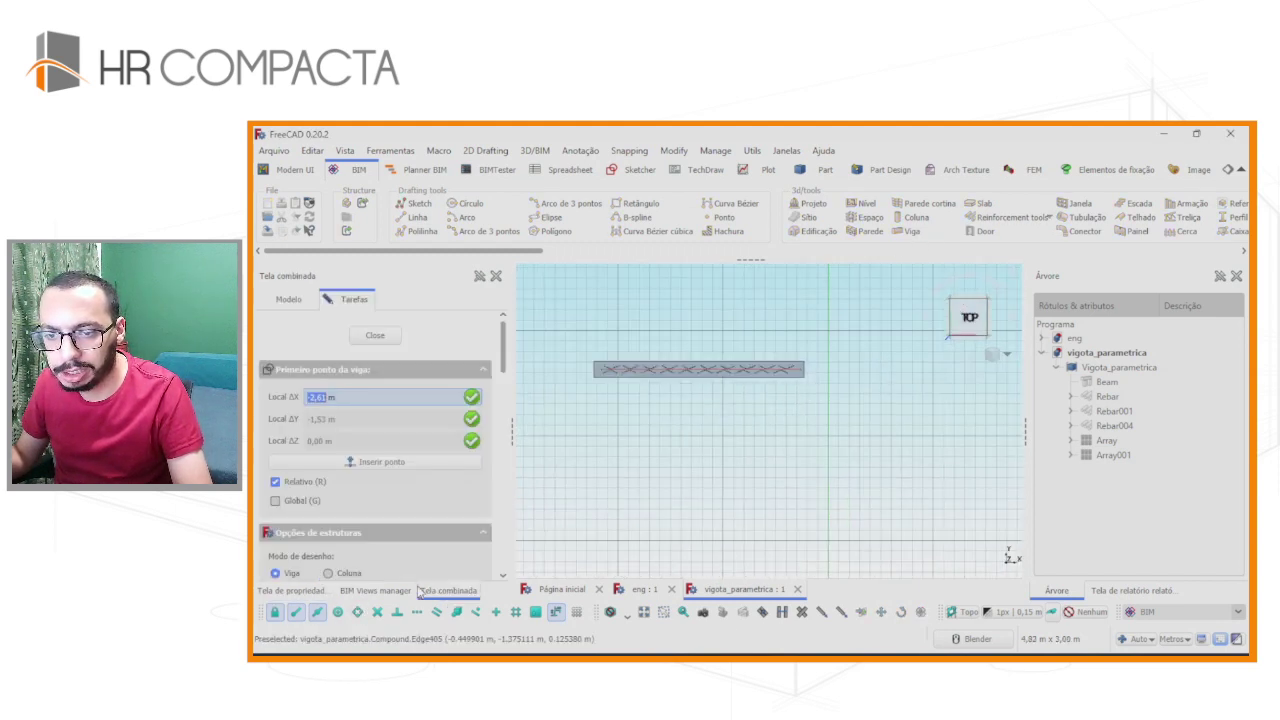
pyautogui.scroll(-3, 277, 483)
pyautogui.scroll(-2, 282, 451)
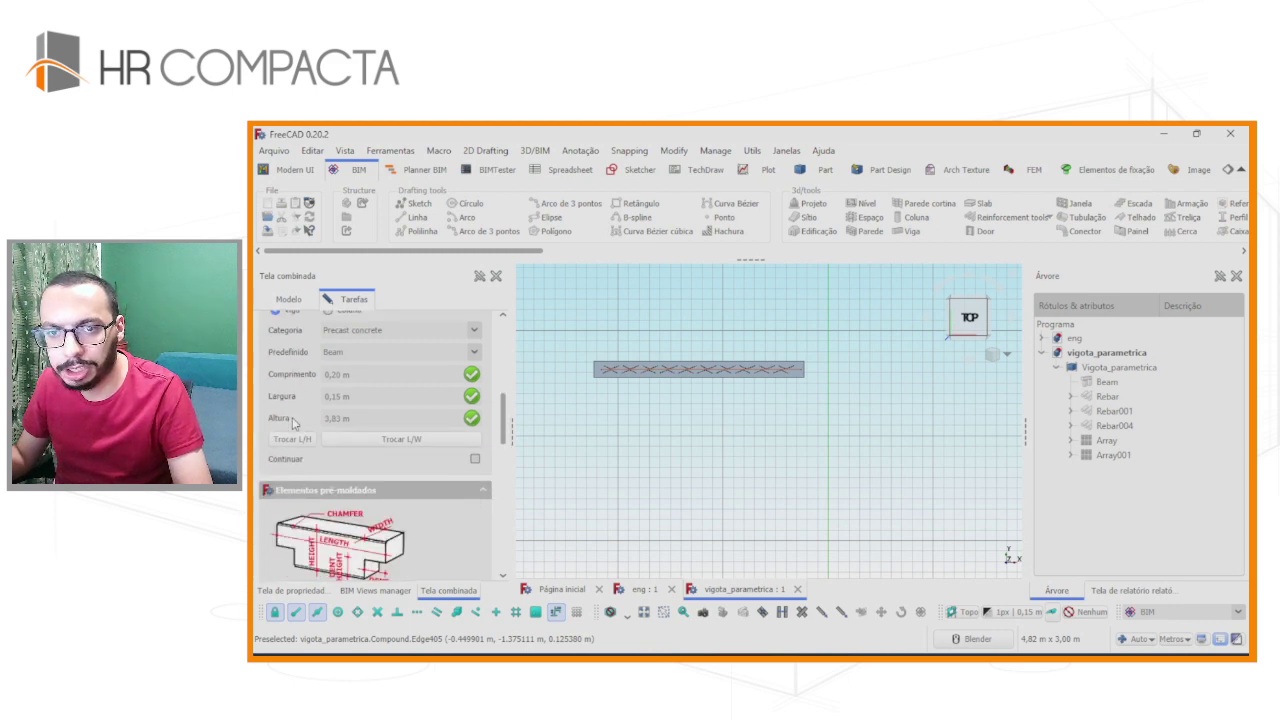
pyautogui.click(597, 420)
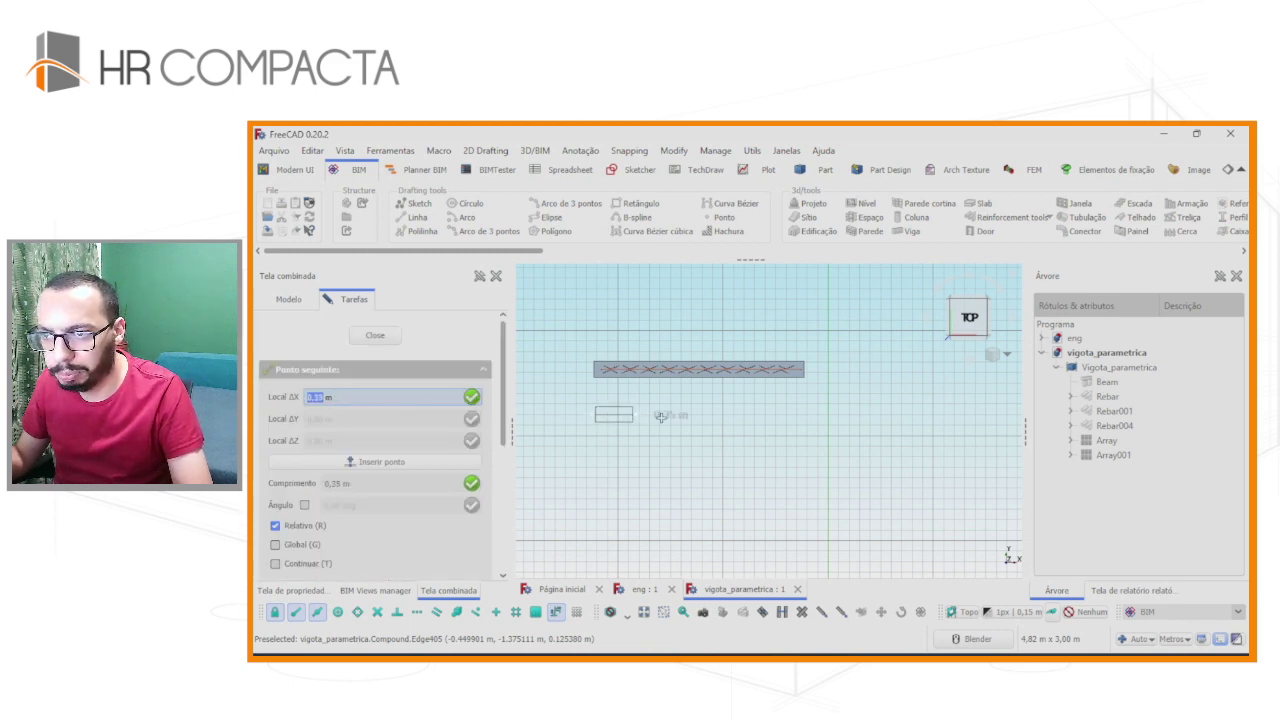
pyautogui.click(801, 415)
pyautogui.press('0')
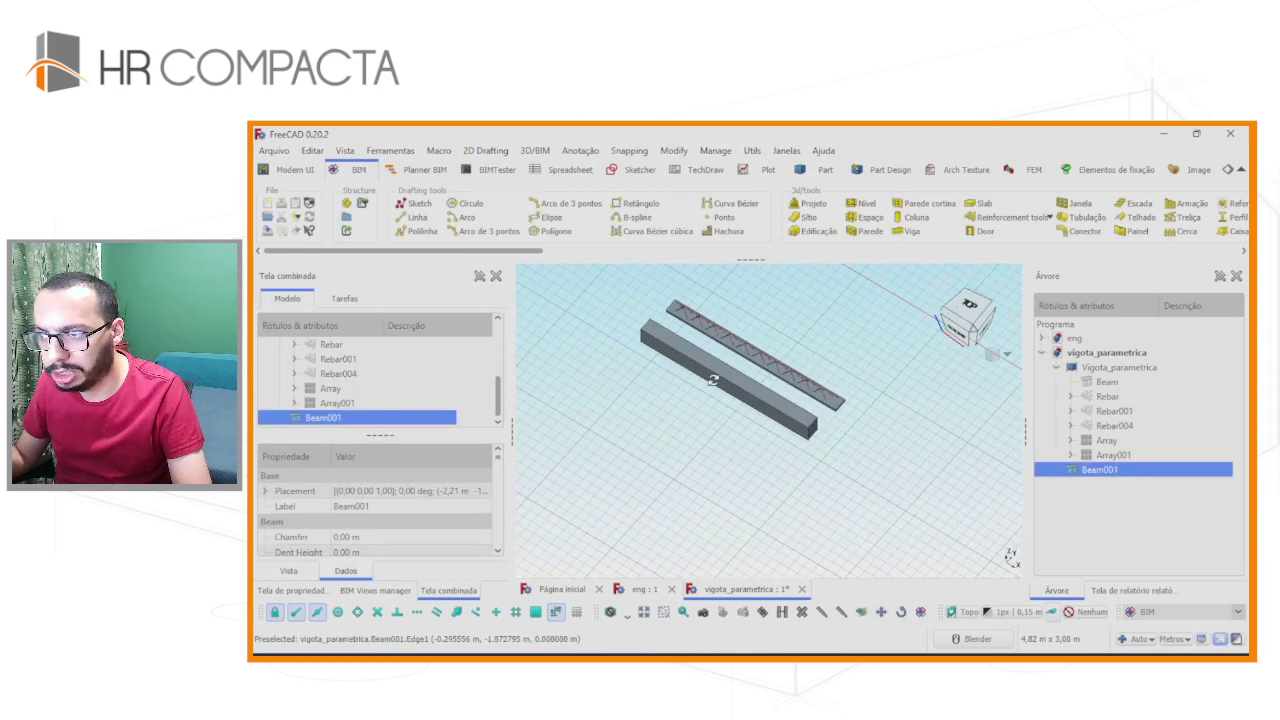
pyautogui.scroll(3, 837, 434)
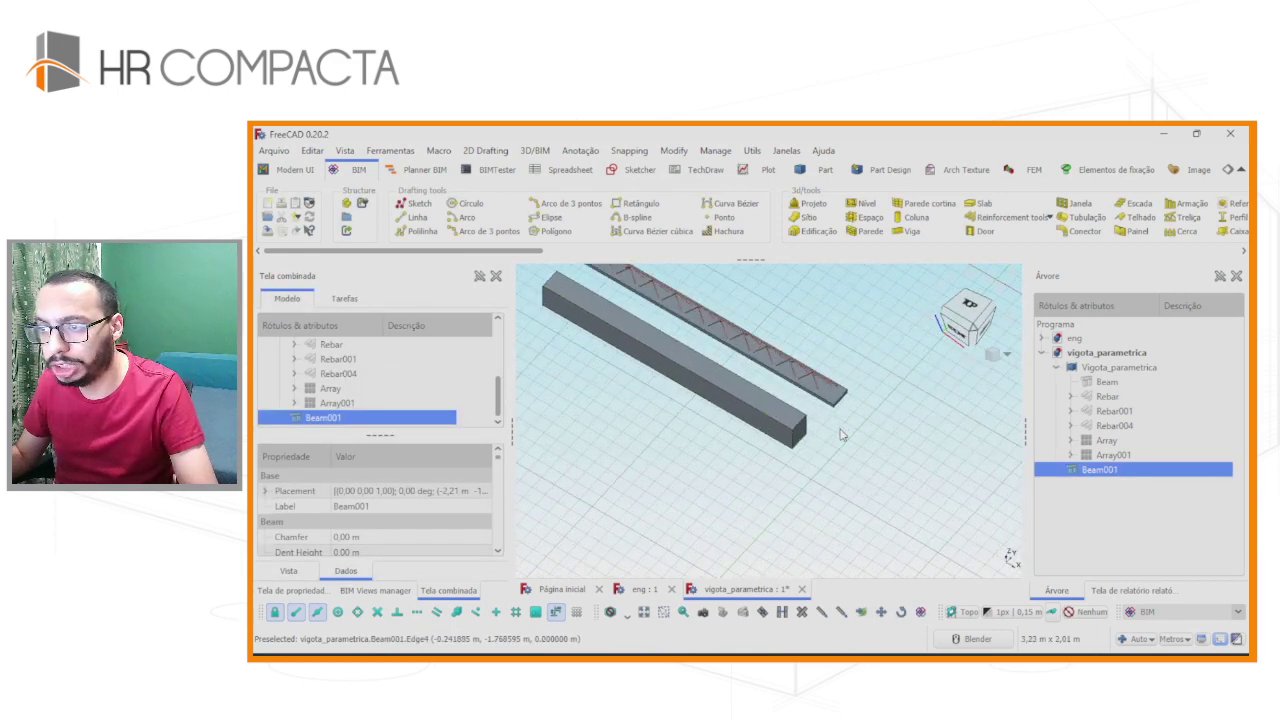
pyautogui.scroll(3, 809, 440)
# Set Beam001's Height to 50 mm.
pyautogui.moveTo(809, 440); pyautogui.dragTo(798, 434, button='middle')
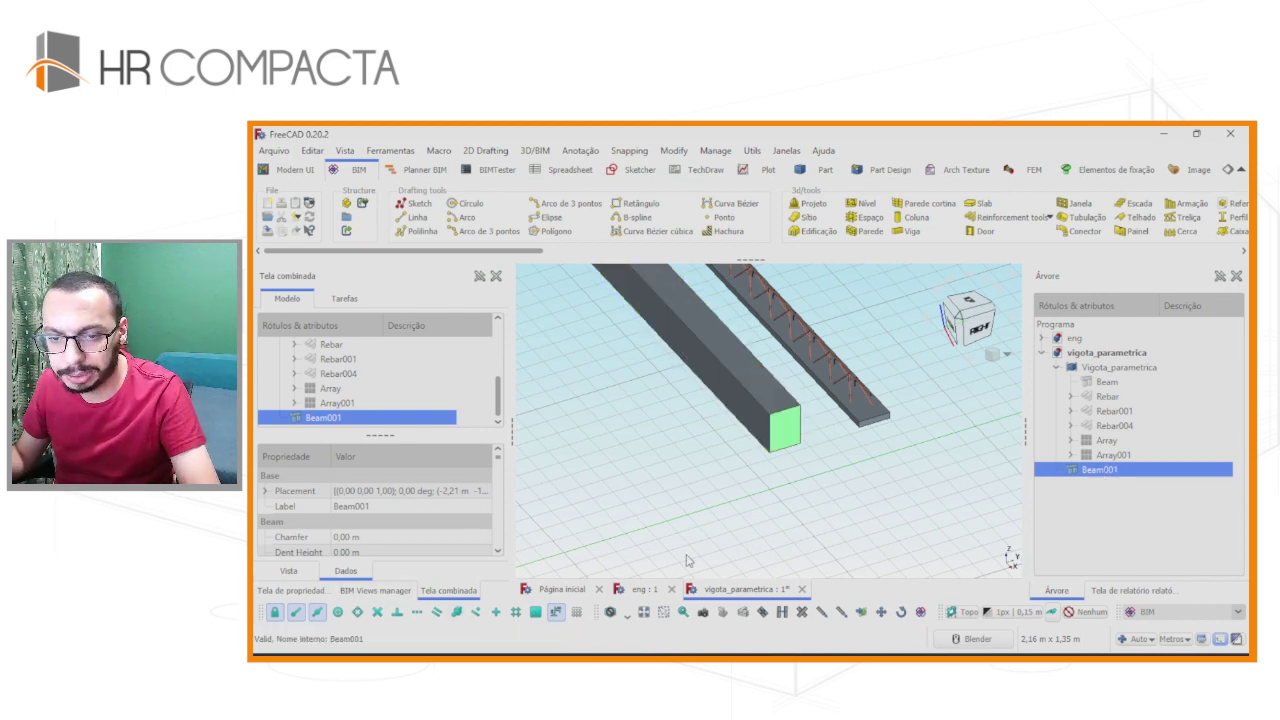
pyautogui.click(316, 592)
pyautogui.scroll(-5, 333, 470)
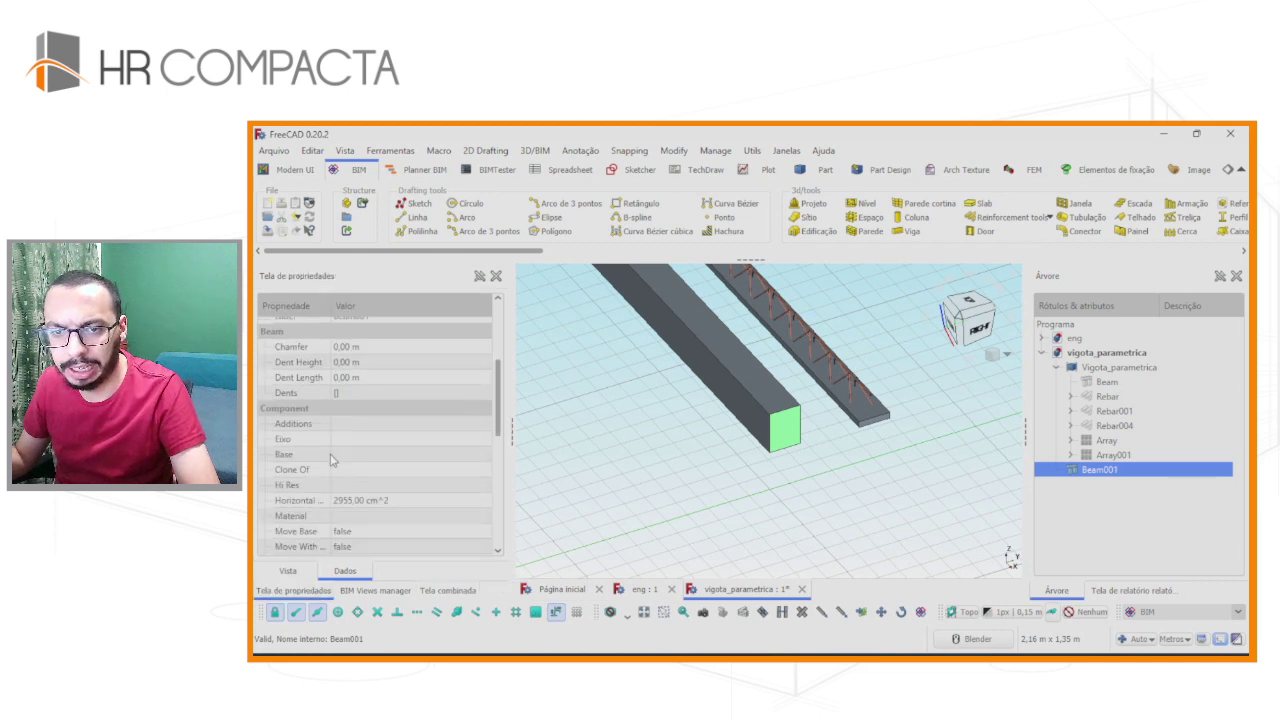
pyautogui.scroll(-5, 333, 460)
pyautogui.scroll(-4, 335, 463)
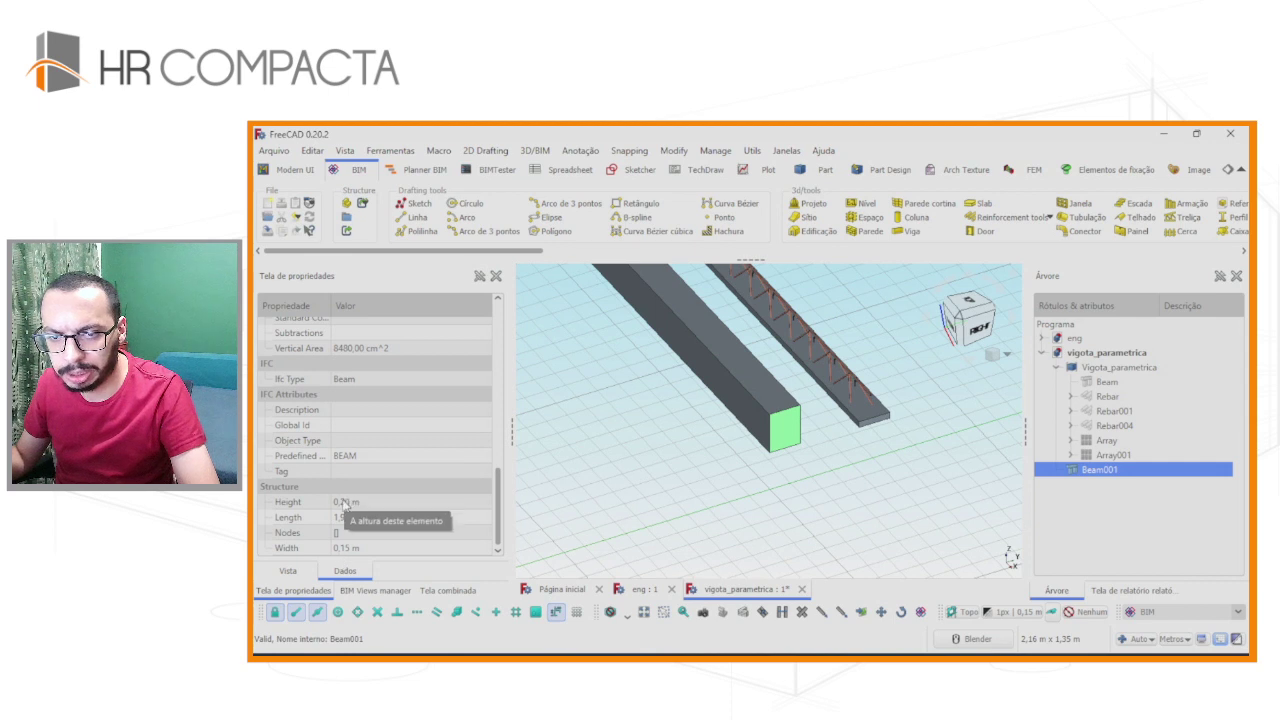
pyautogui.click(344, 503)
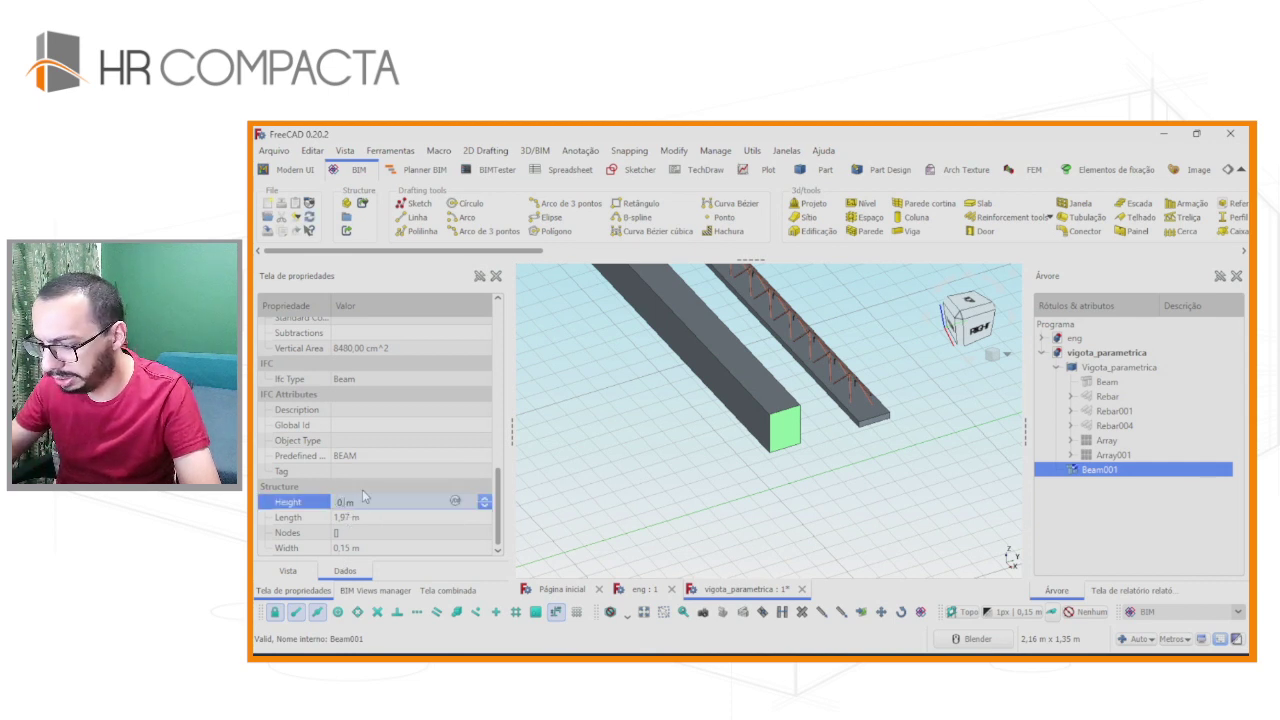
pyautogui.write('10')
pyautogui.press('Return')
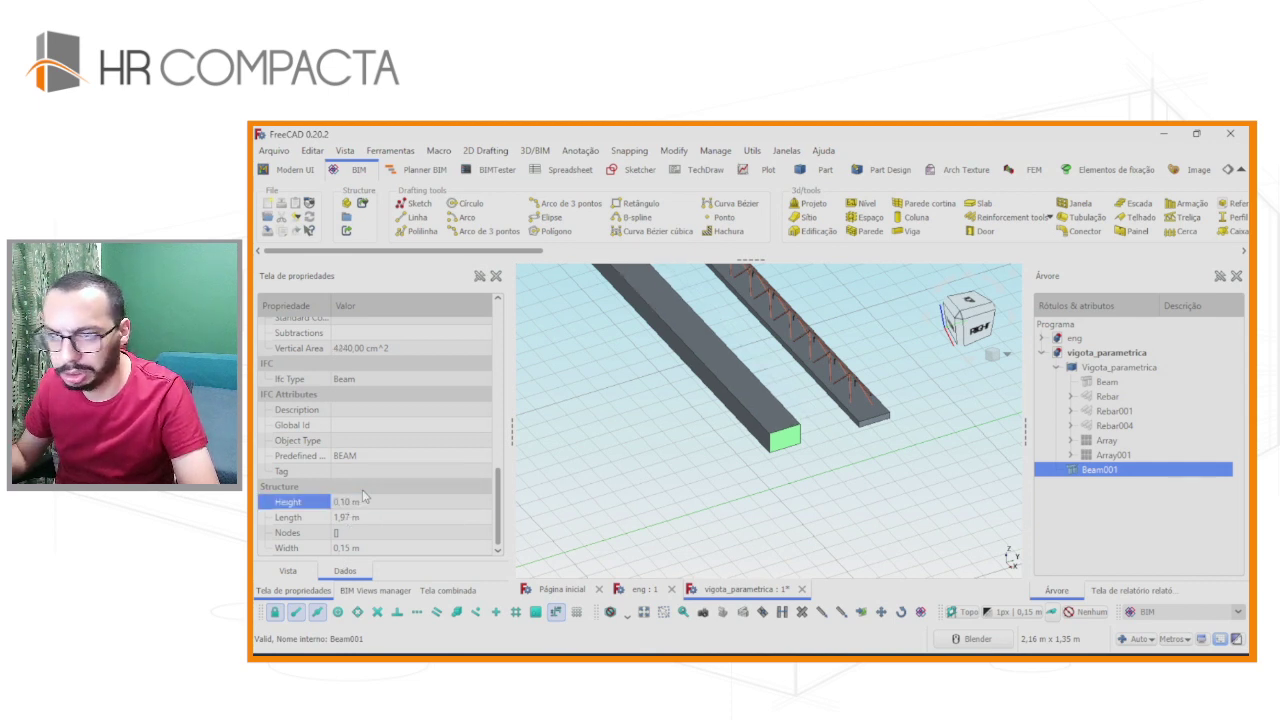
pyautogui.click(374, 500)
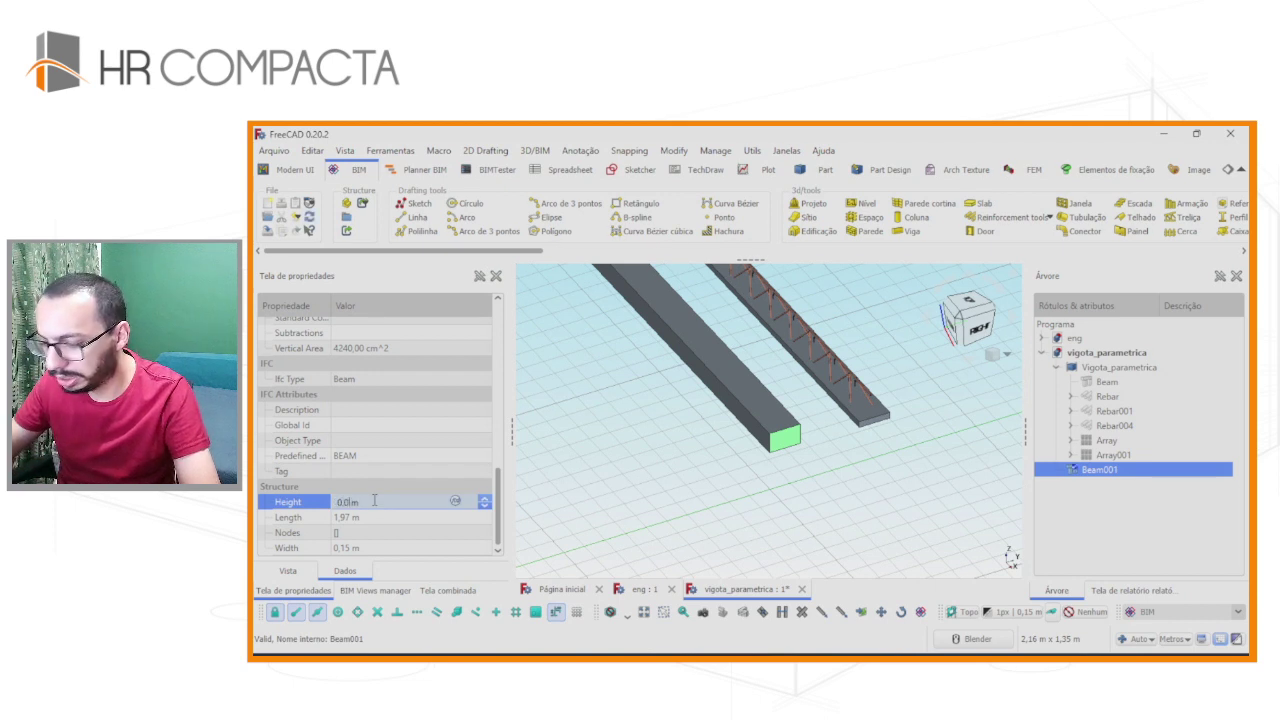
pyautogui.write('5')
pyautogui.press('Return')
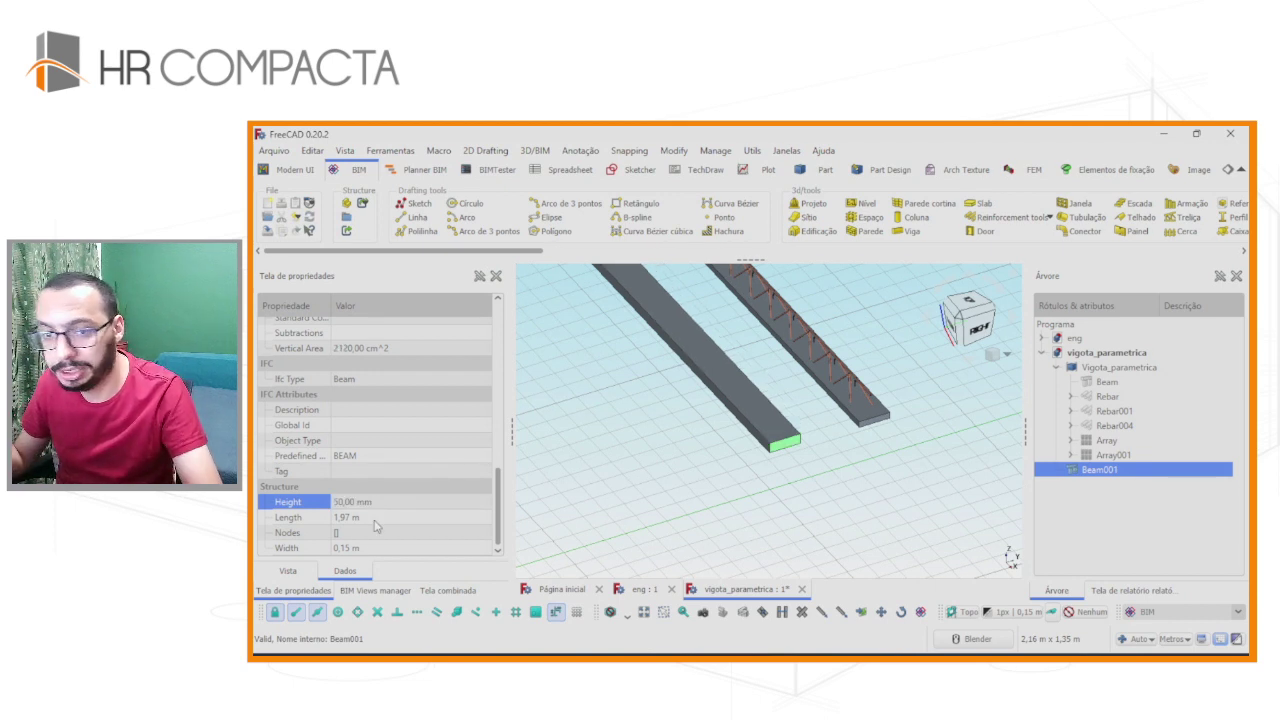
# Set Beam001's Width to 0,20 m and Length to 2,10 m.
pyautogui.click(343, 548)
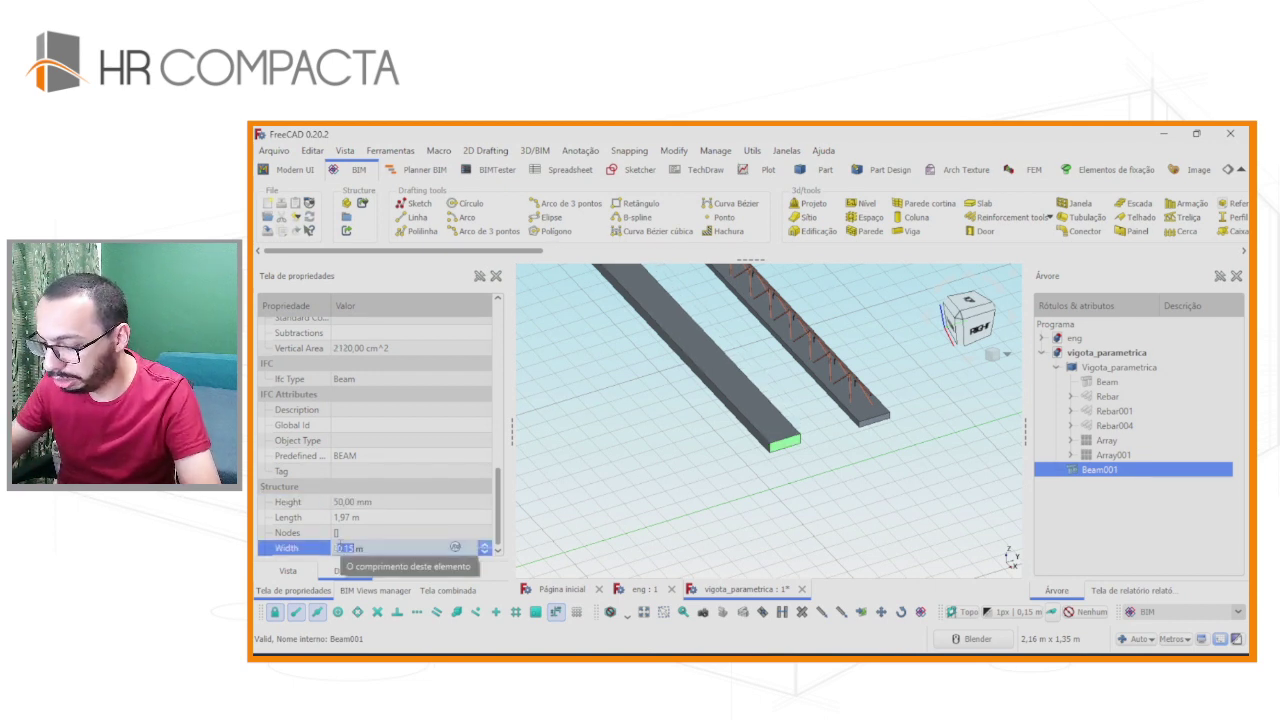
pyautogui.press('Return')
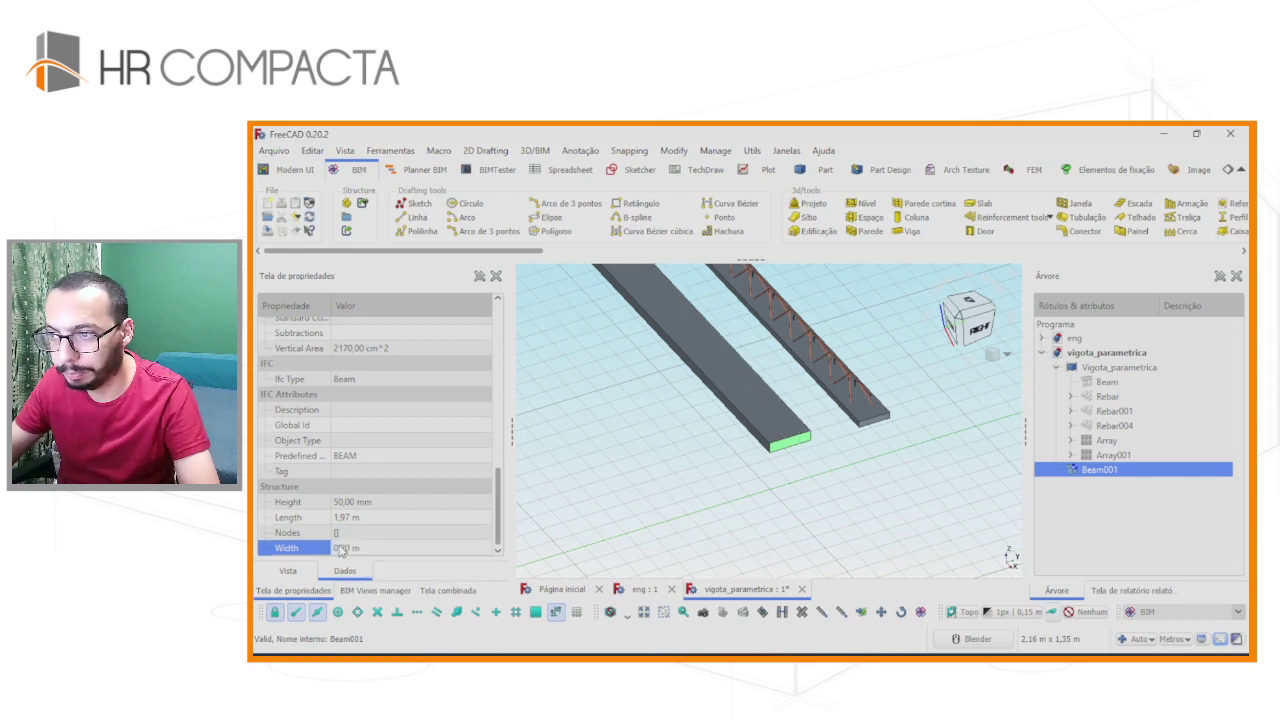
pyautogui.scroll(2, 859, 459)
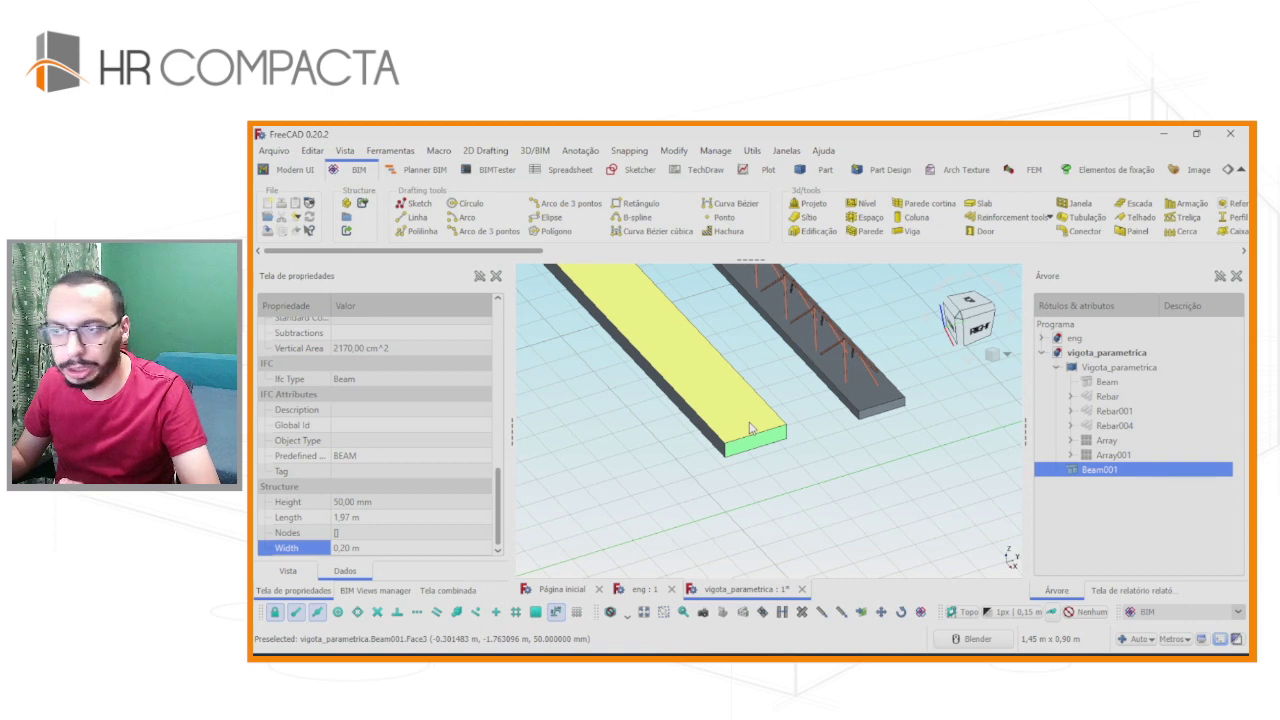
pyautogui.click(751, 428)
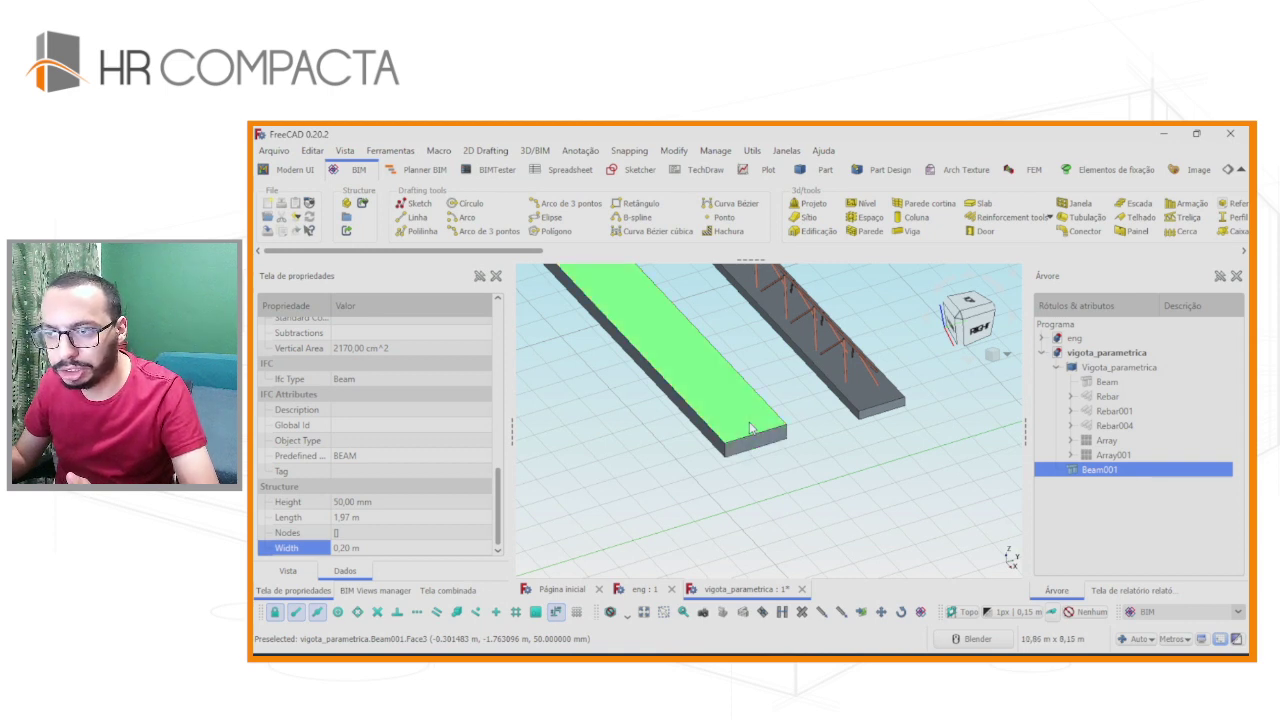
pyautogui.click(339, 518)
pyautogui.write('2,10')
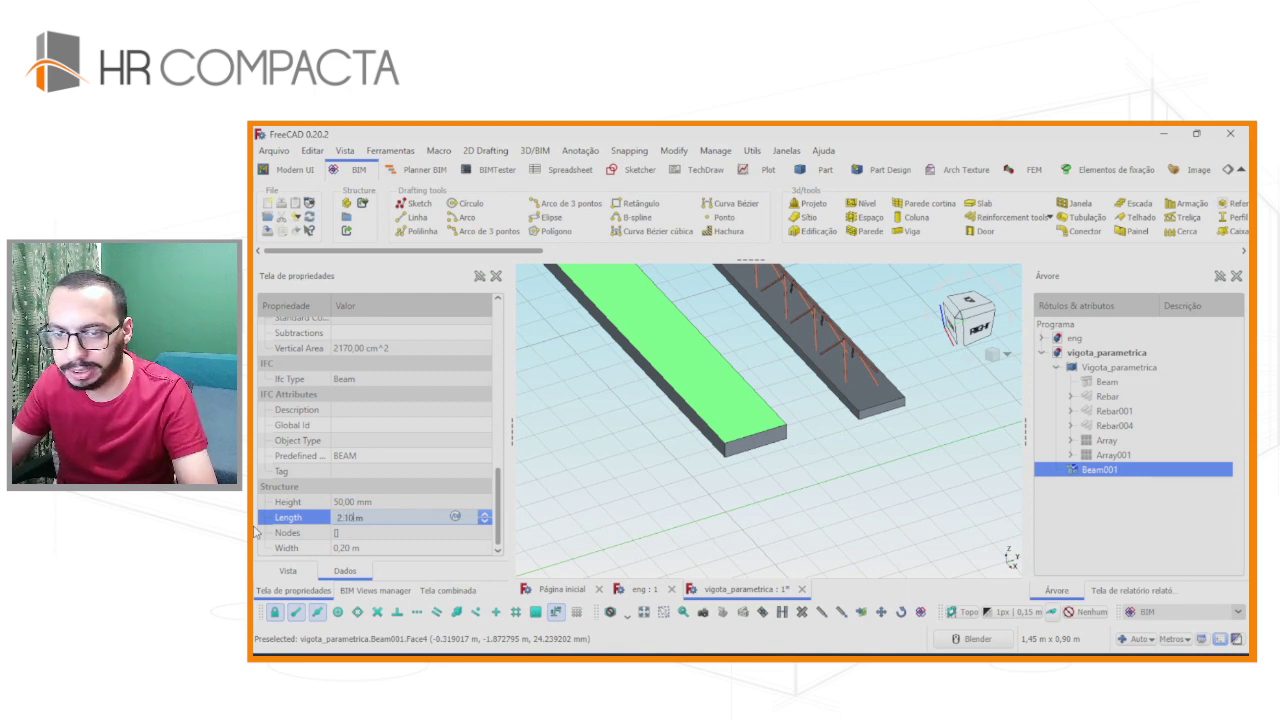
pyautogui.press('Return')
# Delete Beam001, leaving only the original lattice joist.
pyautogui.click(830, 448)
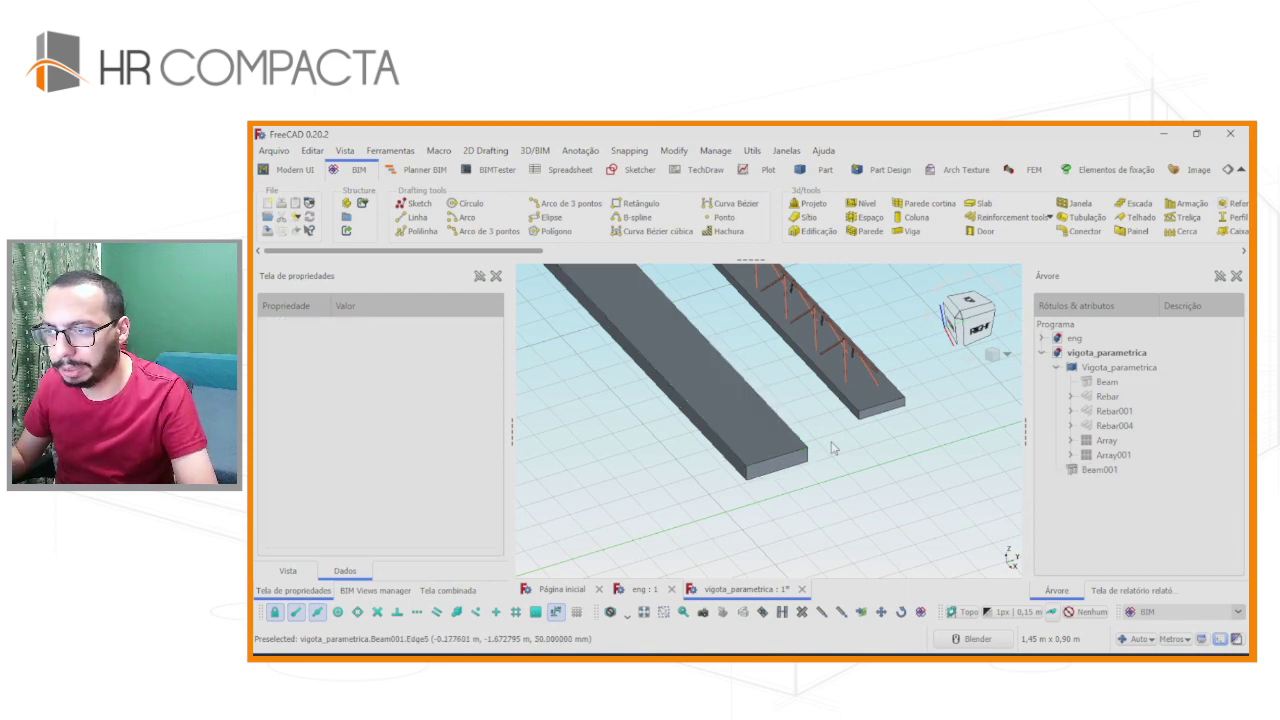
pyautogui.click(1112, 472)
pyautogui.press('Delete')
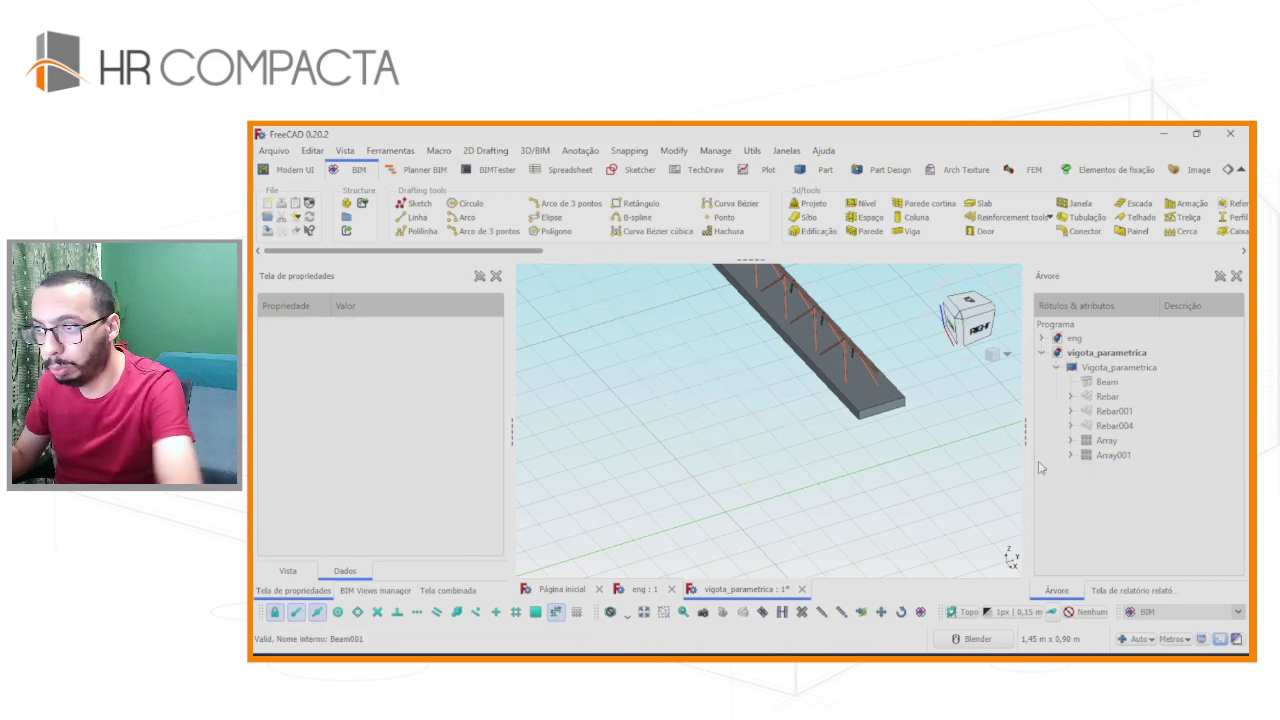
pyautogui.scroll(-2, 771, 451)
pyautogui.scroll(-2, 770, 445)
pyautogui.moveTo(770, 445); pyautogui.dragTo(765, 405, button='middle')
pyautogui.scroll(2, 800, 420)
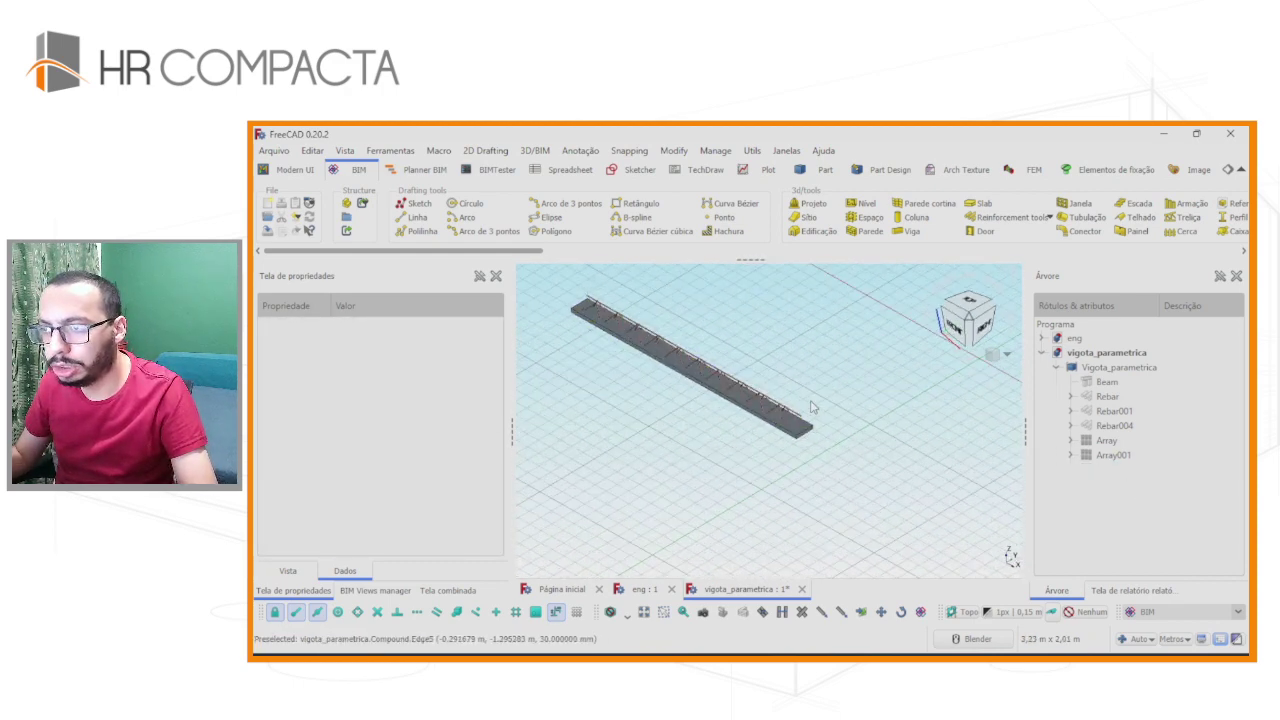
pyautogui.scroll(2, 815, 425)
# Check the Rebar and Rebar001 components and display the reinforcement bar types list.
pyautogui.click(1104, 397)
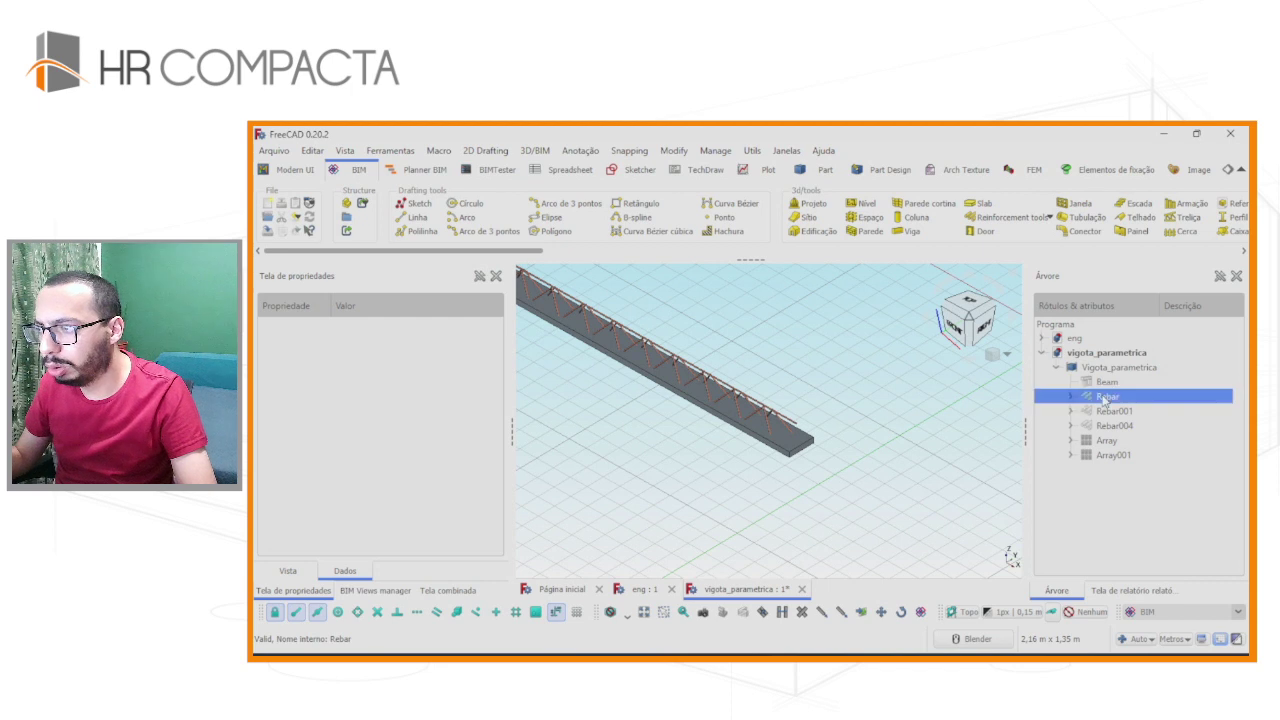
pyautogui.click(1105, 412)
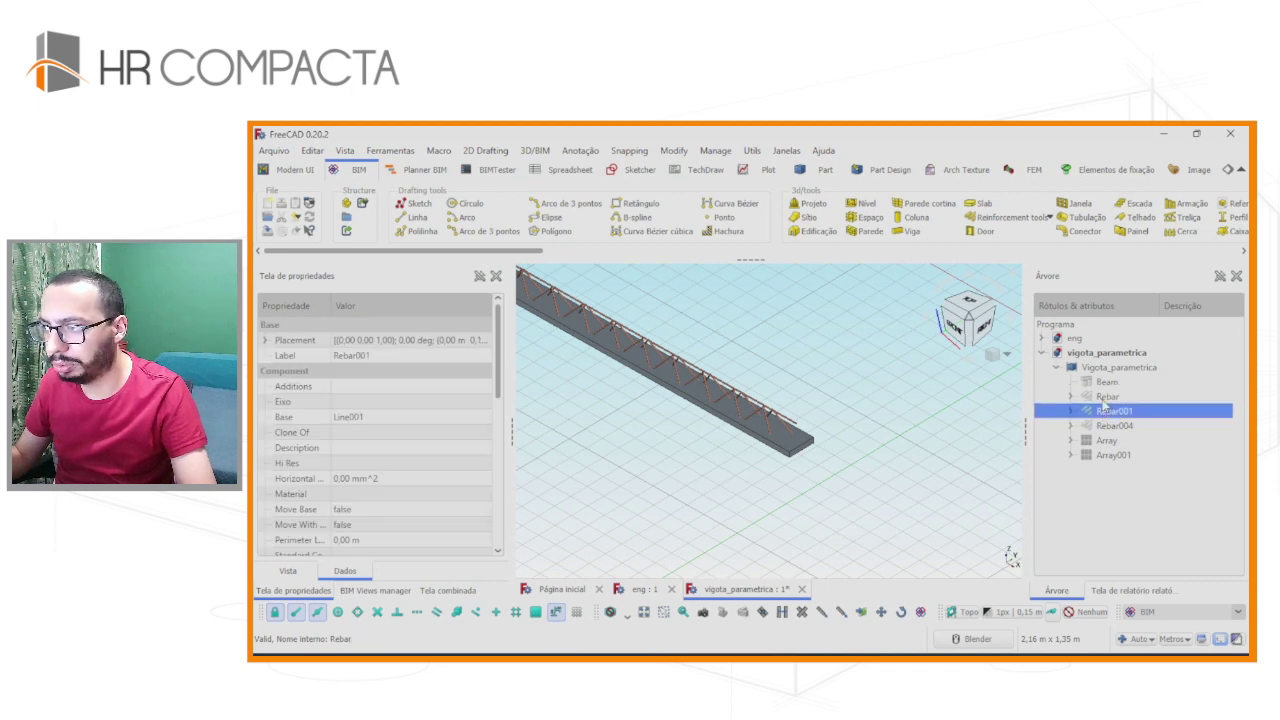
pyautogui.click(1105, 397)
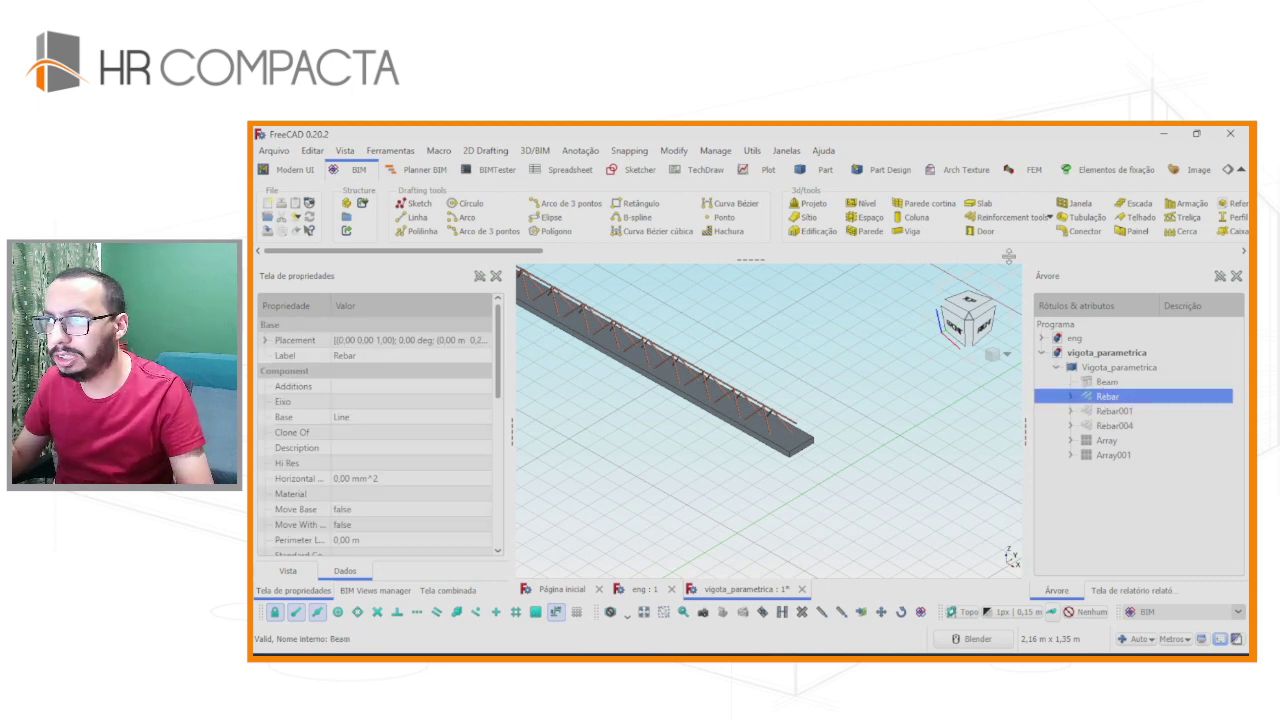
pyautogui.click(1049, 217)
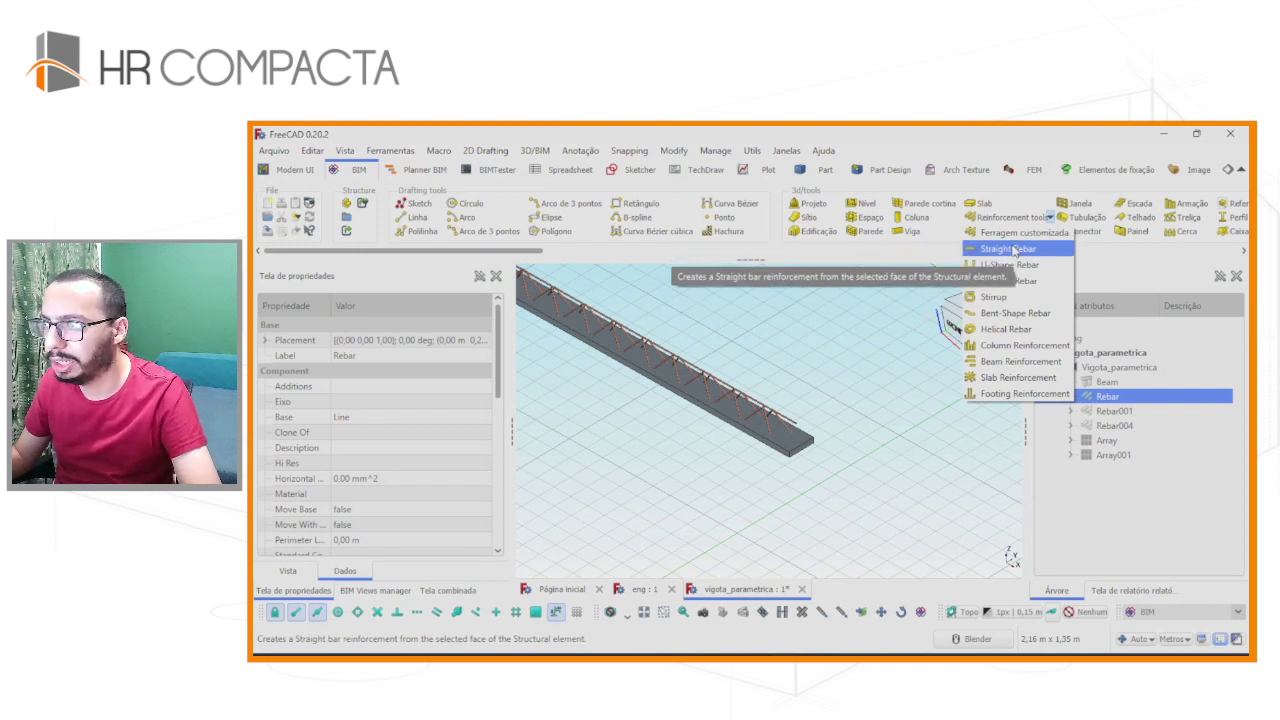
# Close the reinforcement list and review the Beam, Rebar and Rebar001 properties.
pyautogui.click(905, 436)
pyautogui.moveTo(889, 427); pyautogui.dragTo(990, 392, button='middle')
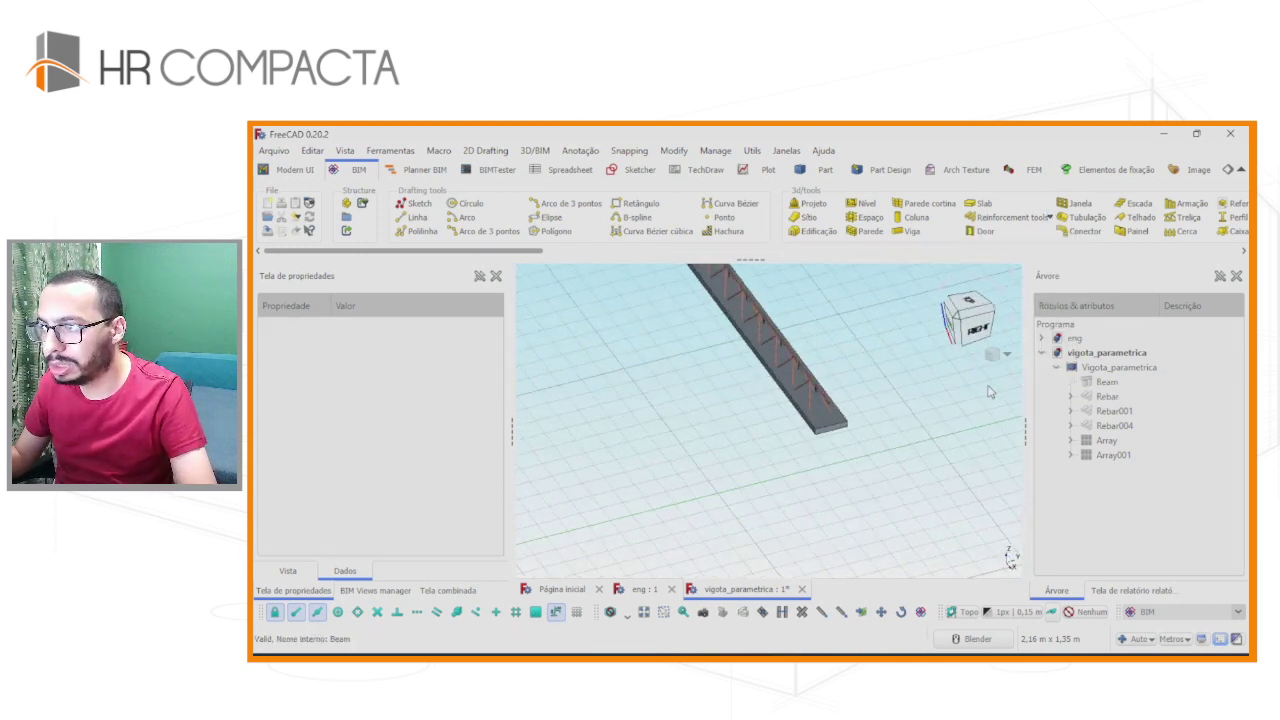
pyautogui.click(1106, 383)
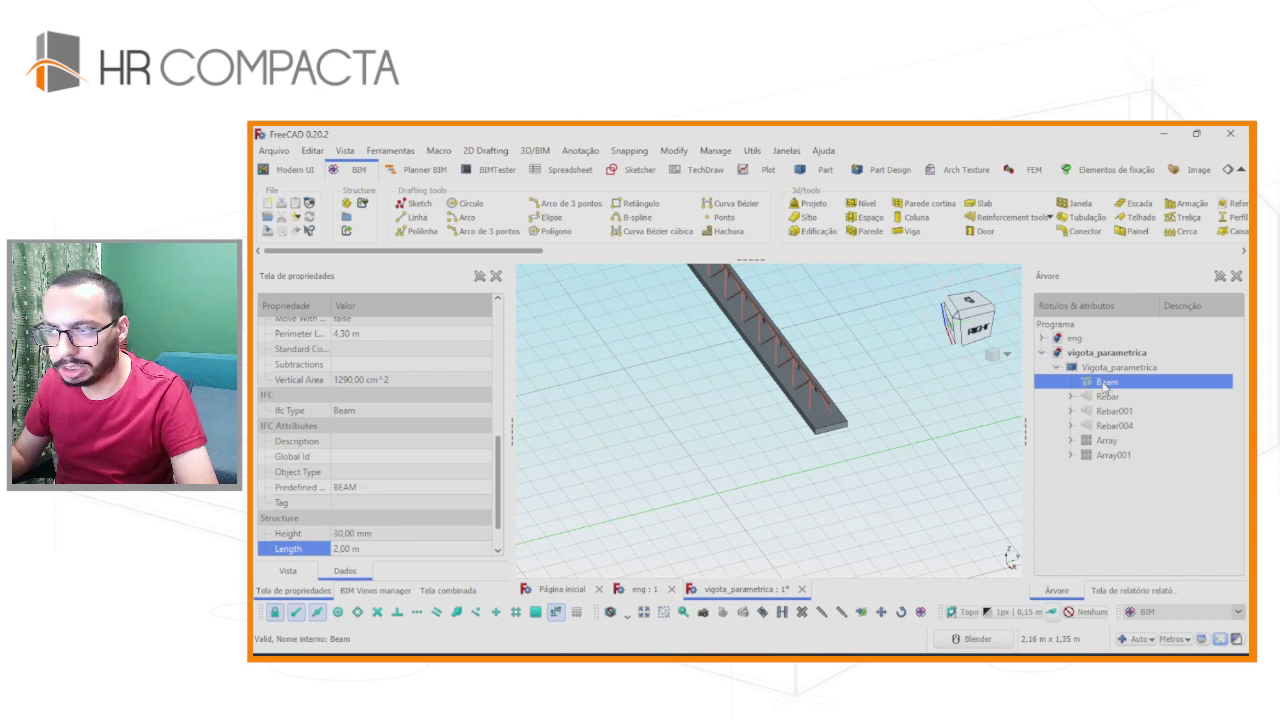
pyautogui.click(1106, 397)
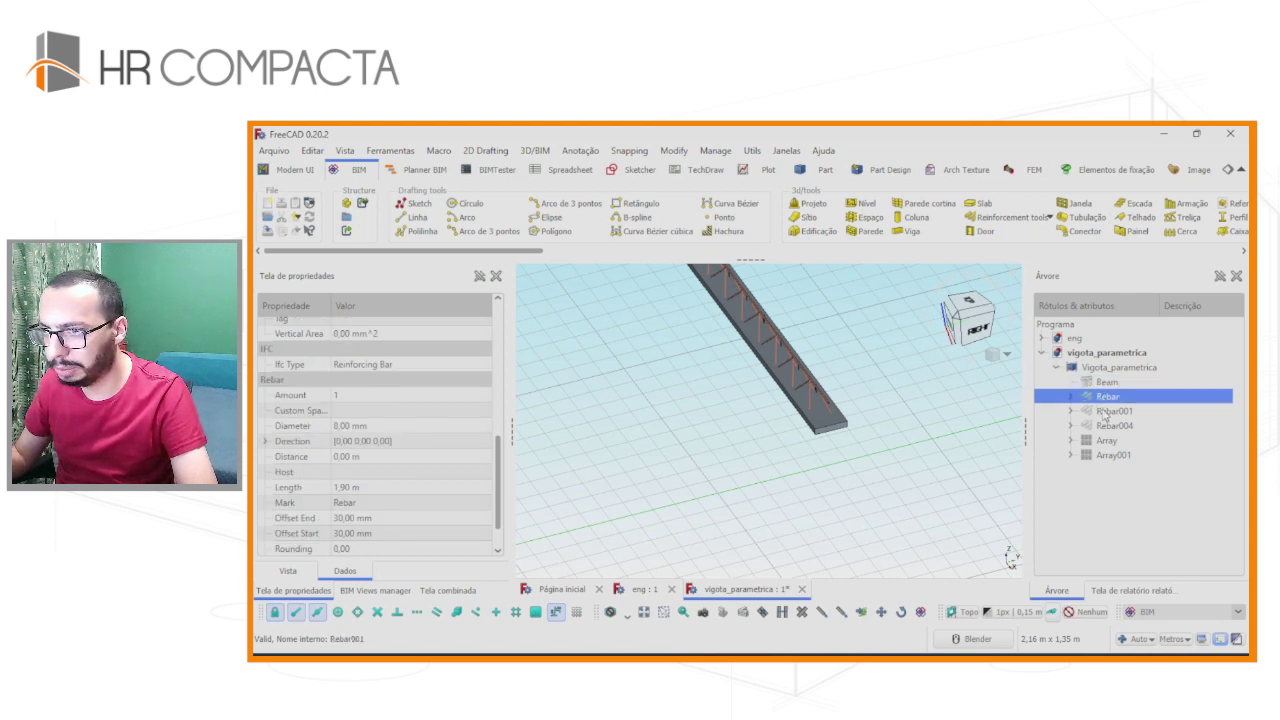
pyautogui.click(1108, 411)
pyautogui.click(1106, 397)
pyautogui.click(1108, 411)
pyautogui.click(1106, 383)
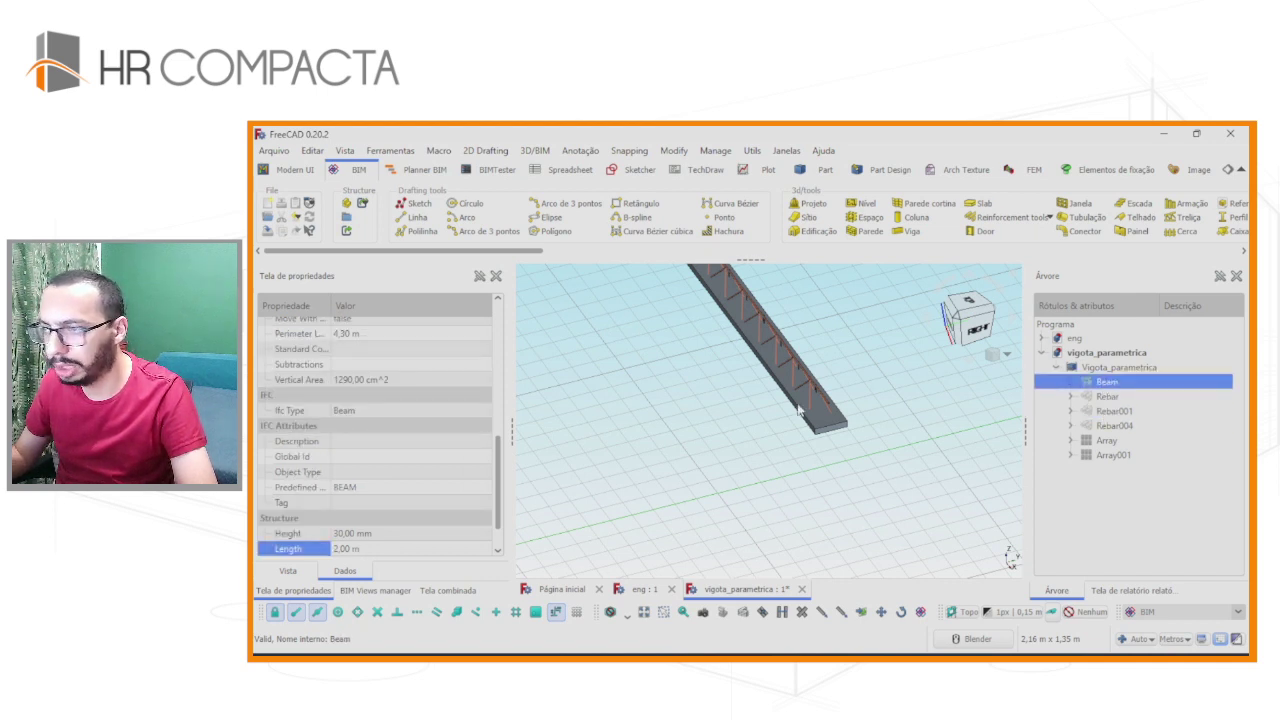
# Set Transparency to 50 on both the Beam and the Vigota_parametrica compound.
pyautogui.click(287, 570)
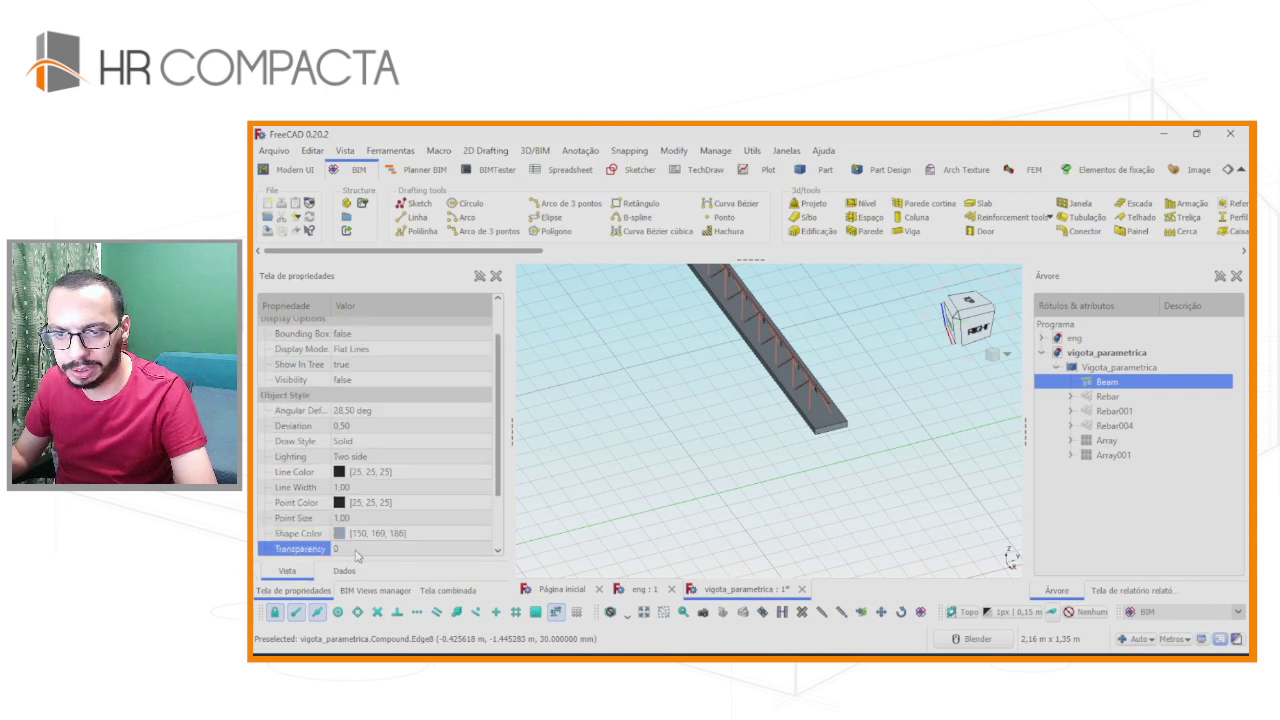
pyautogui.write('50')
pyautogui.press('Return')
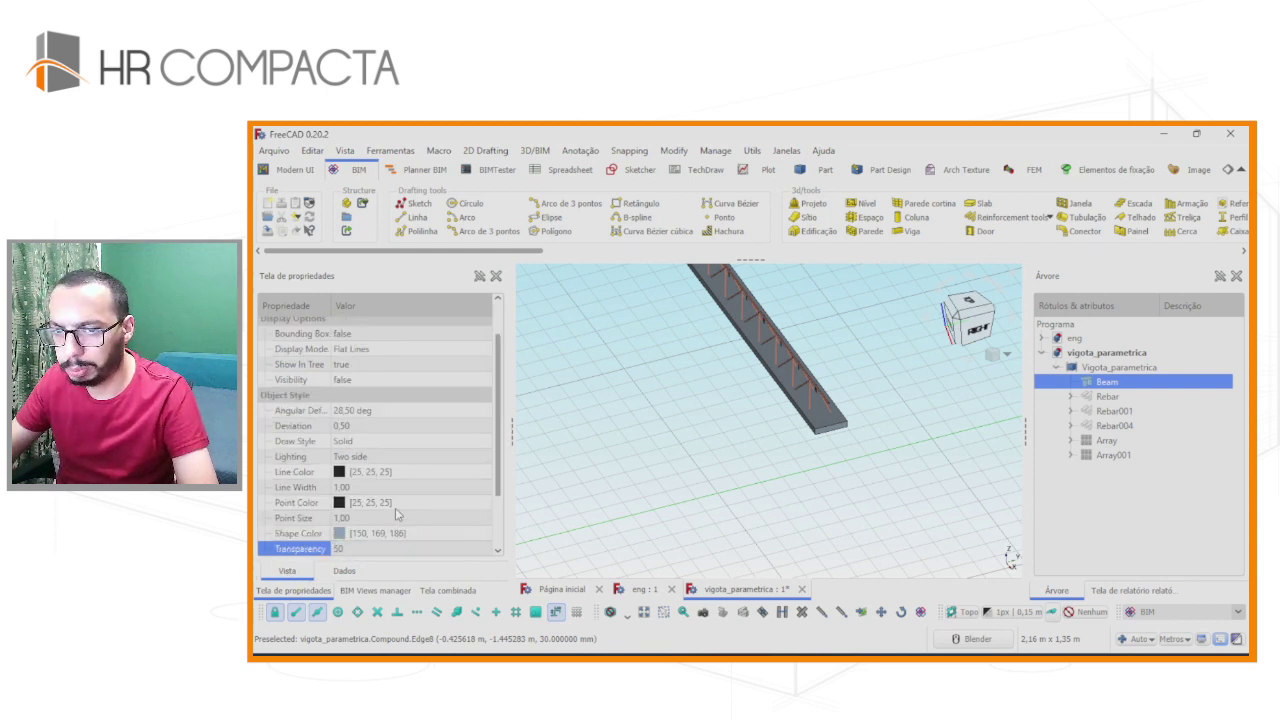
pyautogui.click(833, 438)
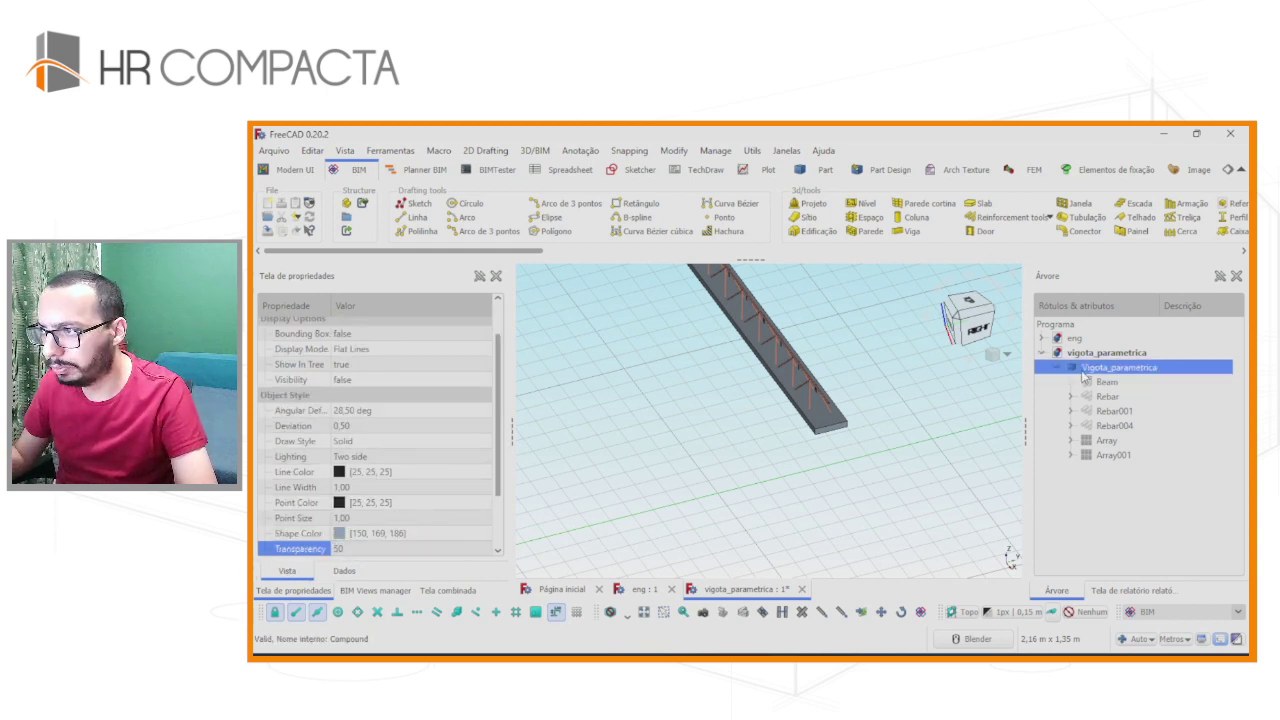
pyautogui.click(360, 518)
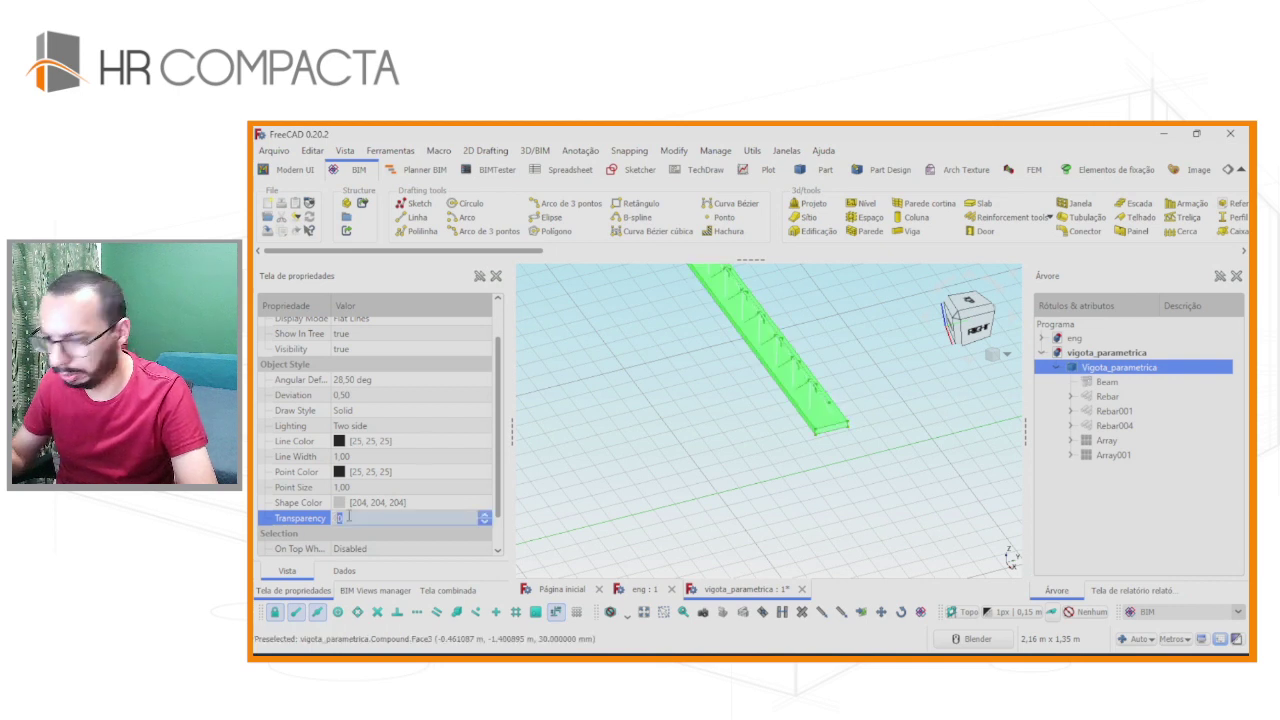
pyautogui.write('50')
pyautogui.press('Return')
pyautogui.click(809, 463)
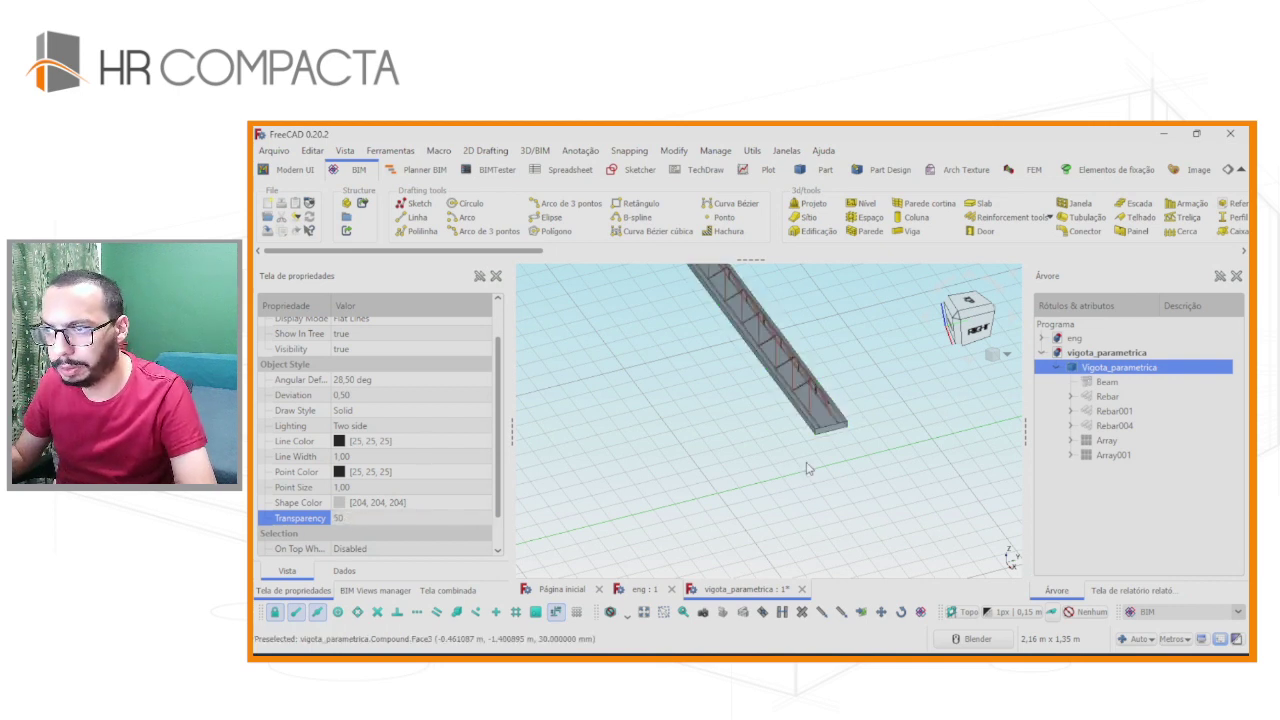
pyautogui.scroll(5, 826, 437)
pyautogui.moveTo(832, 428)
pyautogui.mouseDown(button='middle')
pyautogui.moveTo(851, 400)
pyautogui.moveTo(883, 397)
pyautogui.moveTo(814, 421)
pyautogui.moveTo(903, 405)
pyautogui.mouseUp(button='middle')
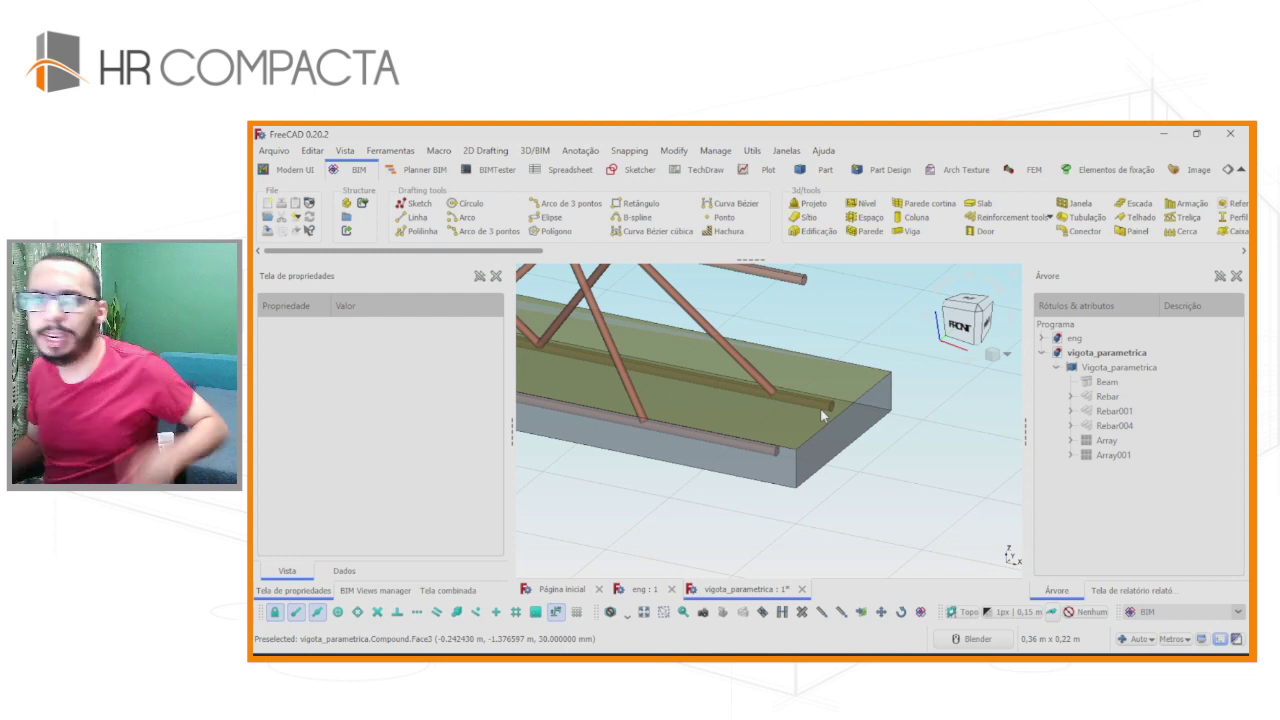
pyautogui.scroll(-3, 843, 287)
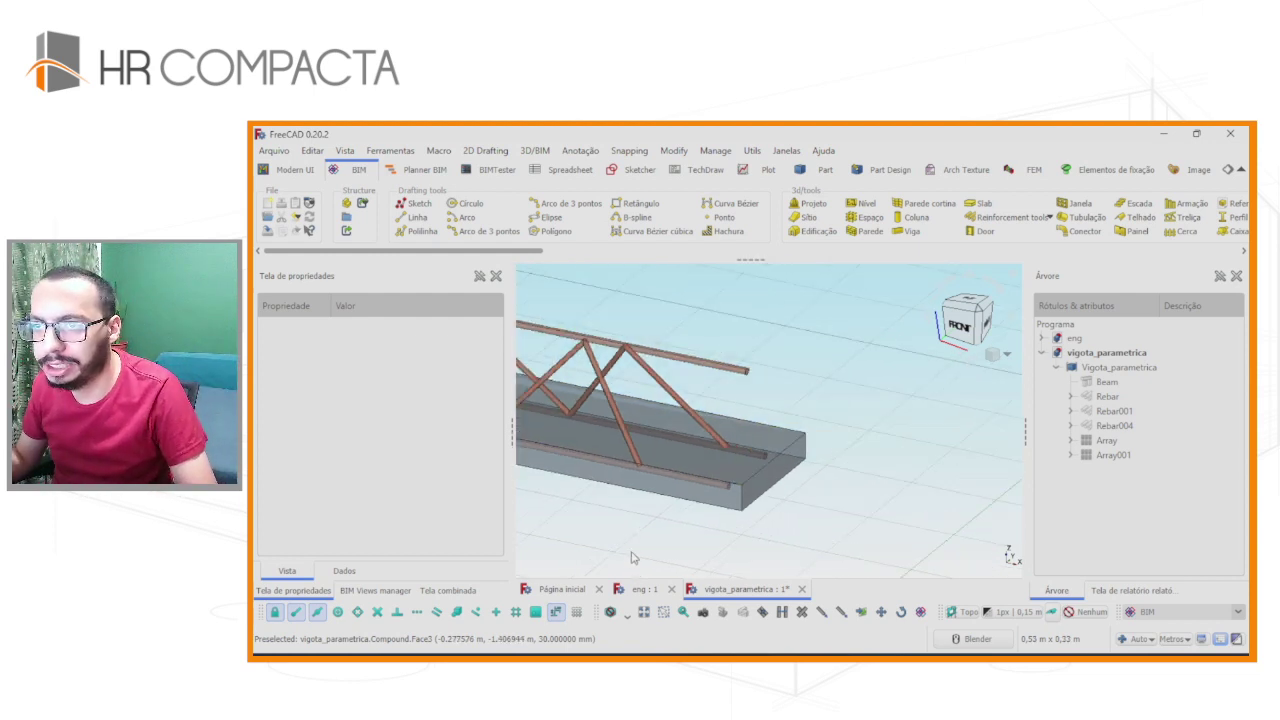
pyautogui.keyDown('shift'); pyautogui.moveTo(830, 440); pyautogui.dragTo(837, 459, button='middle'); pyautogui.keyUp('shift')
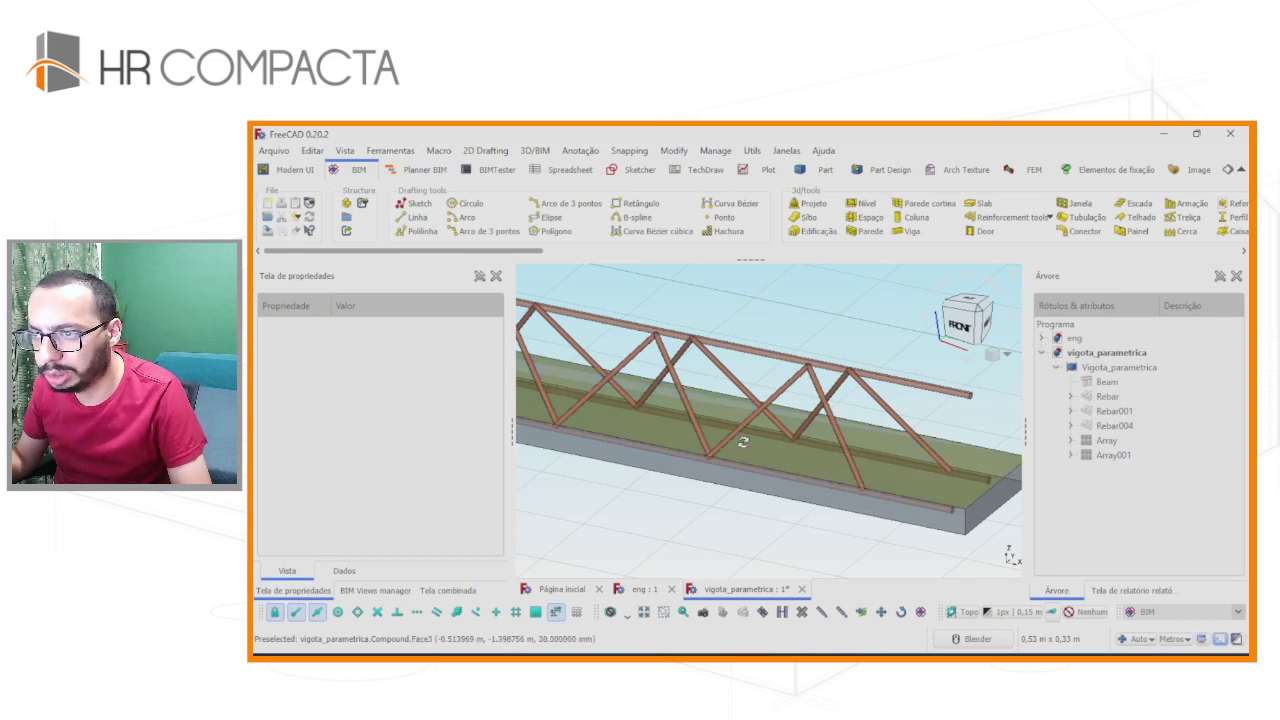
pyautogui.moveTo(848, 467)
pyautogui.mouseDown(button='middle')
pyautogui.moveTo(826, 443)
pyautogui.moveTo(759, 493)
pyautogui.moveTo(723, 449)
pyautogui.moveTo(808, 449)
pyautogui.moveTo(616, 469)
pyautogui.moveTo(737, 463)
pyautogui.moveTo(666, 446)
pyautogui.moveTo(771, 463)
pyautogui.mouseUp(button='middle')
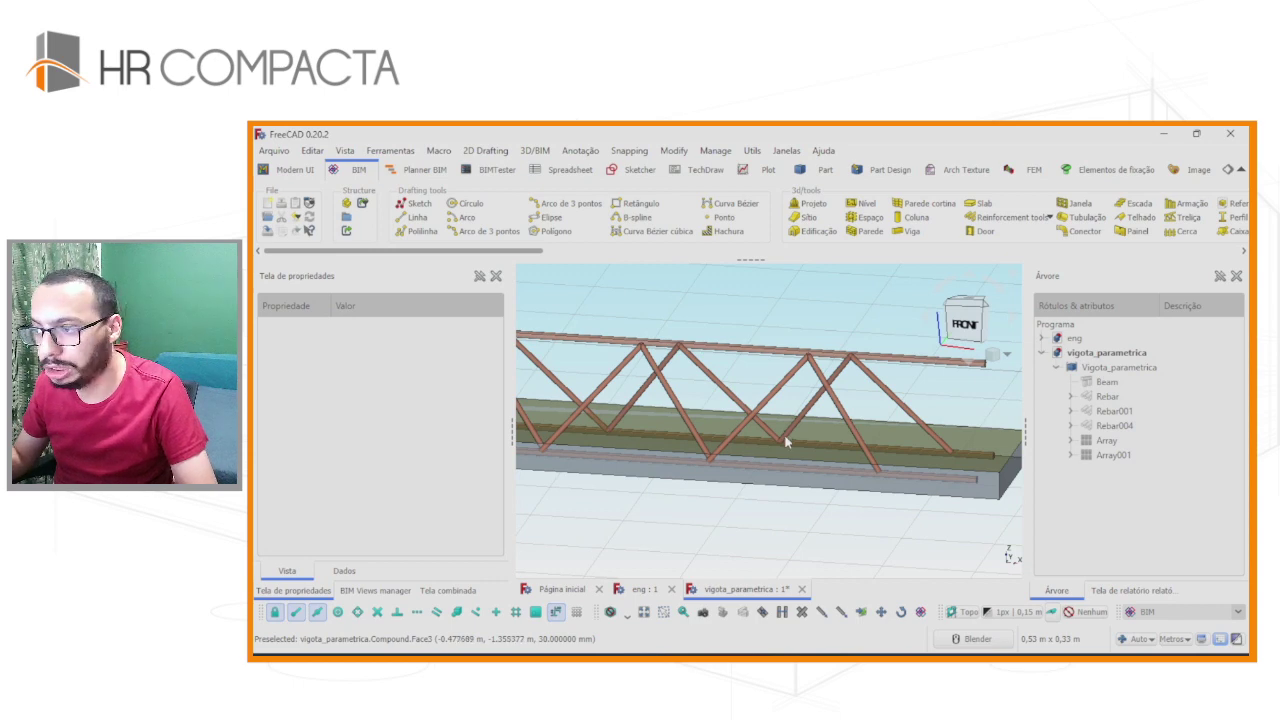
pyautogui.moveTo(784, 430); pyautogui.dragTo(820, 480, button='middle')
# Set the Vigota_parametrica compound's Transparency back to 0.
pyautogui.click(1100, 367)
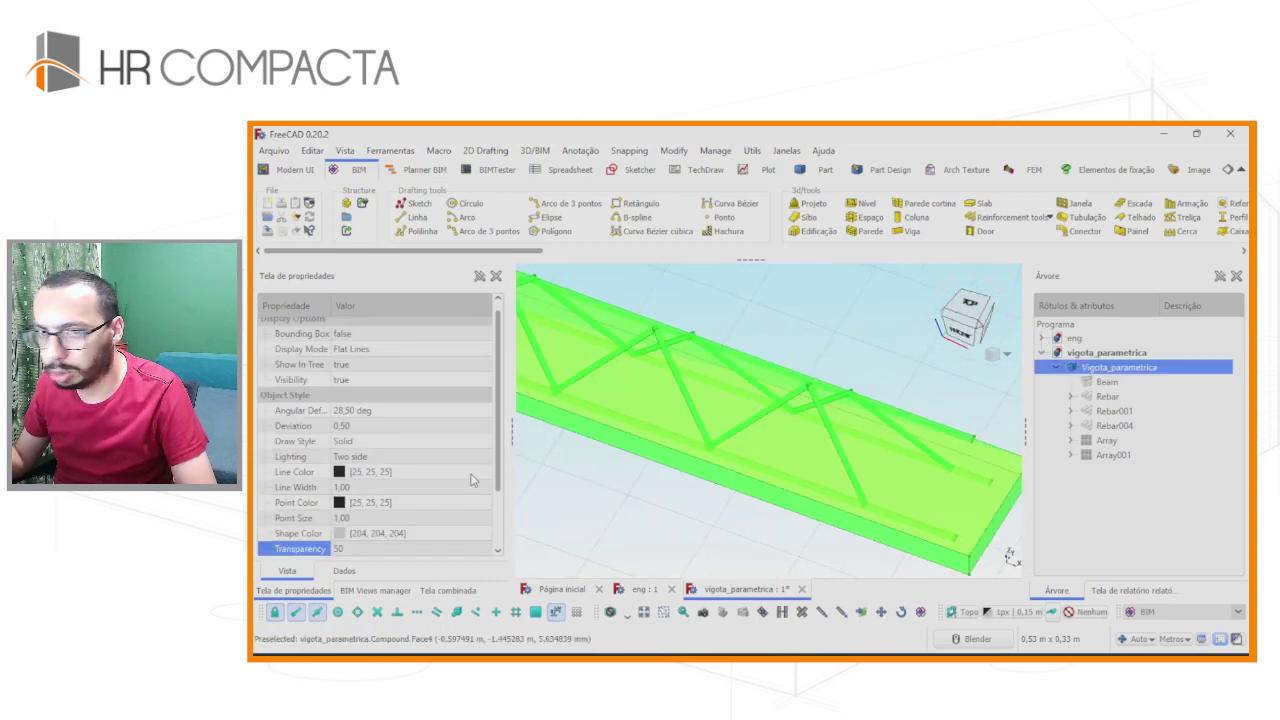
pyautogui.click(346, 551)
pyautogui.write('0')
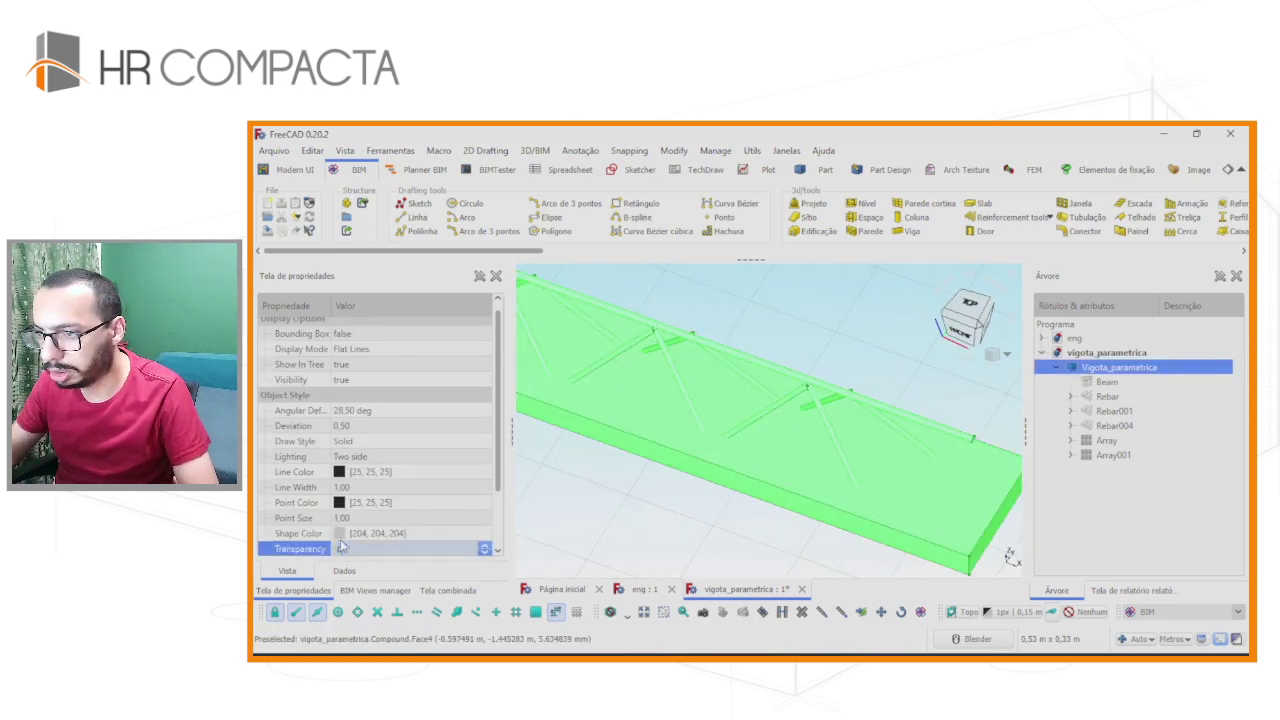
pyautogui.press('Return')
pyautogui.click(646, 520)
# Expand the Array to inspect its Rebar002 truss bar, then collapse it again.
pyautogui.scroll(-3, 671, 457)
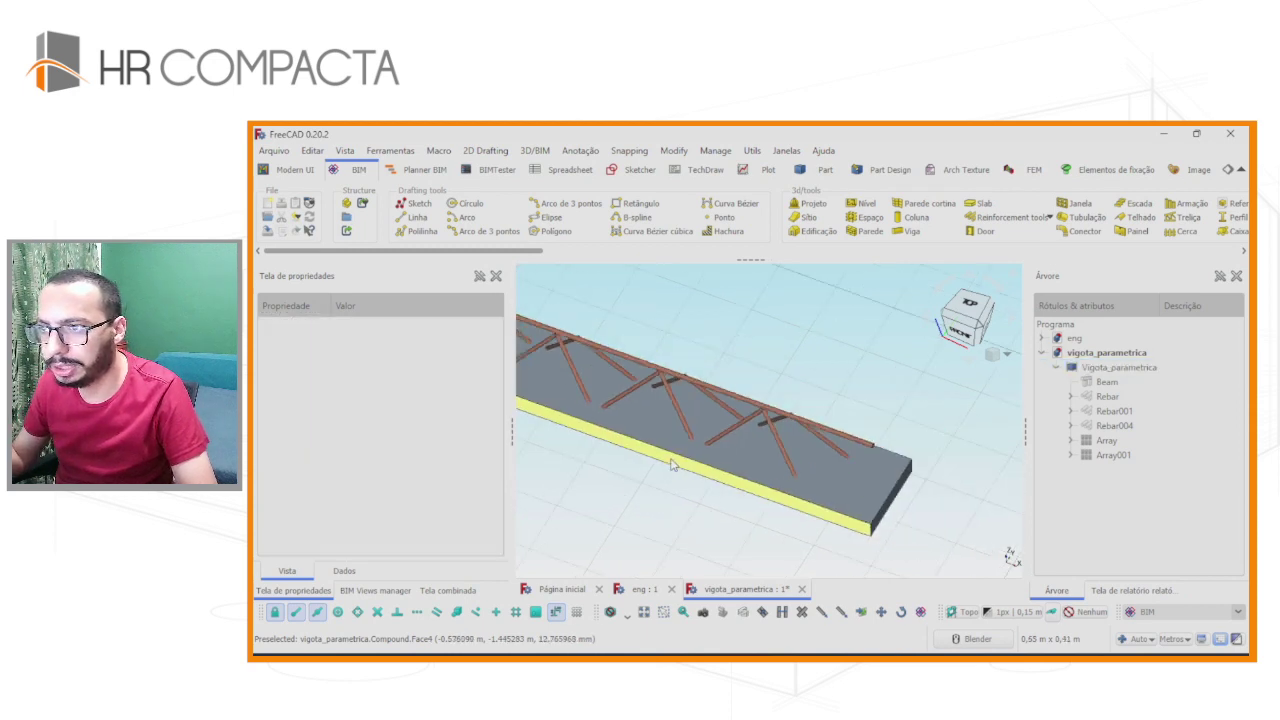
pyautogui.scroll(-2, 671, 457)
pyautogui.scroll(-2, 850, 478)
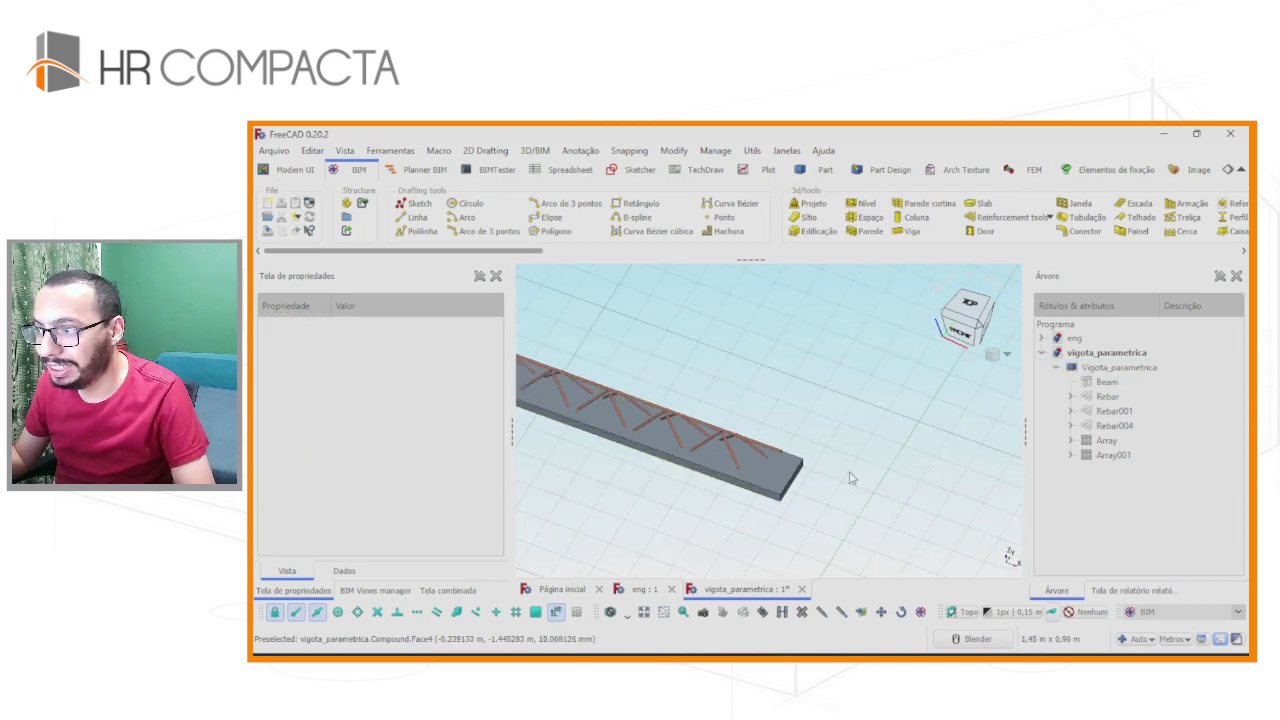
pyautogui.click(1071, 440)
pyautogui.moveTo(908, 446); pyautogui.dragTo(590, 378, button='middle')
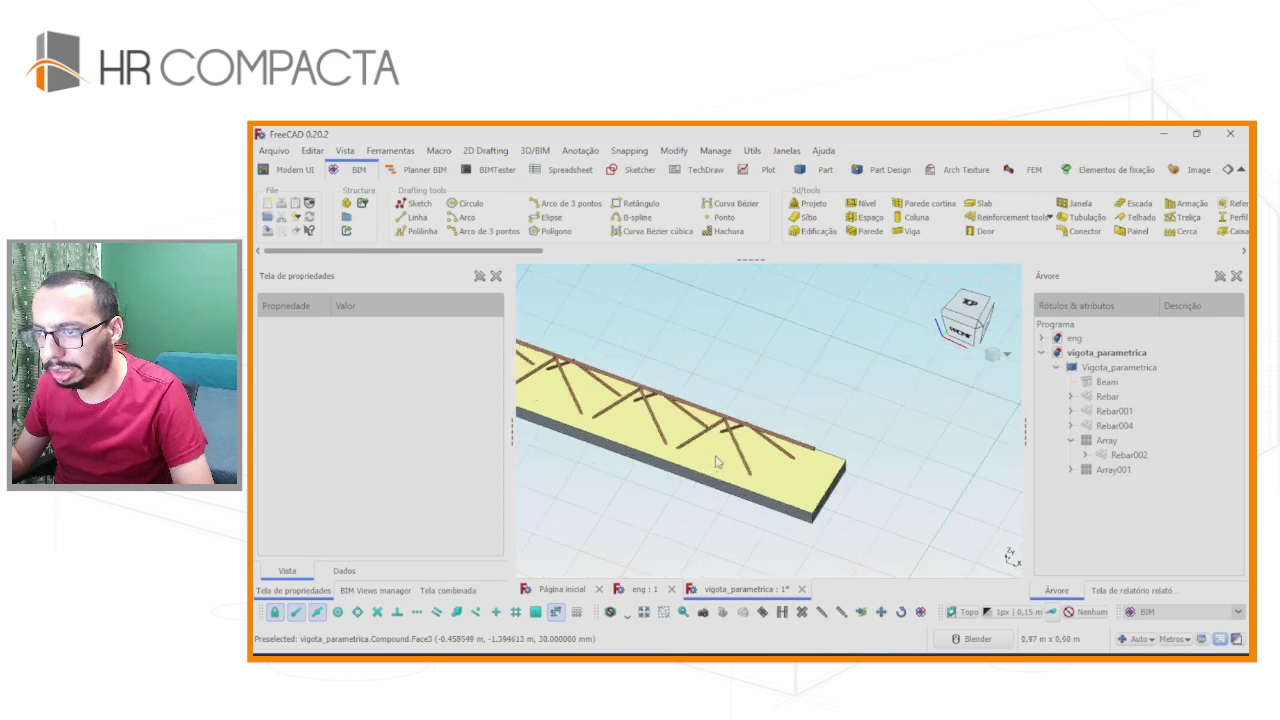
pyautogui.click(603, 376)
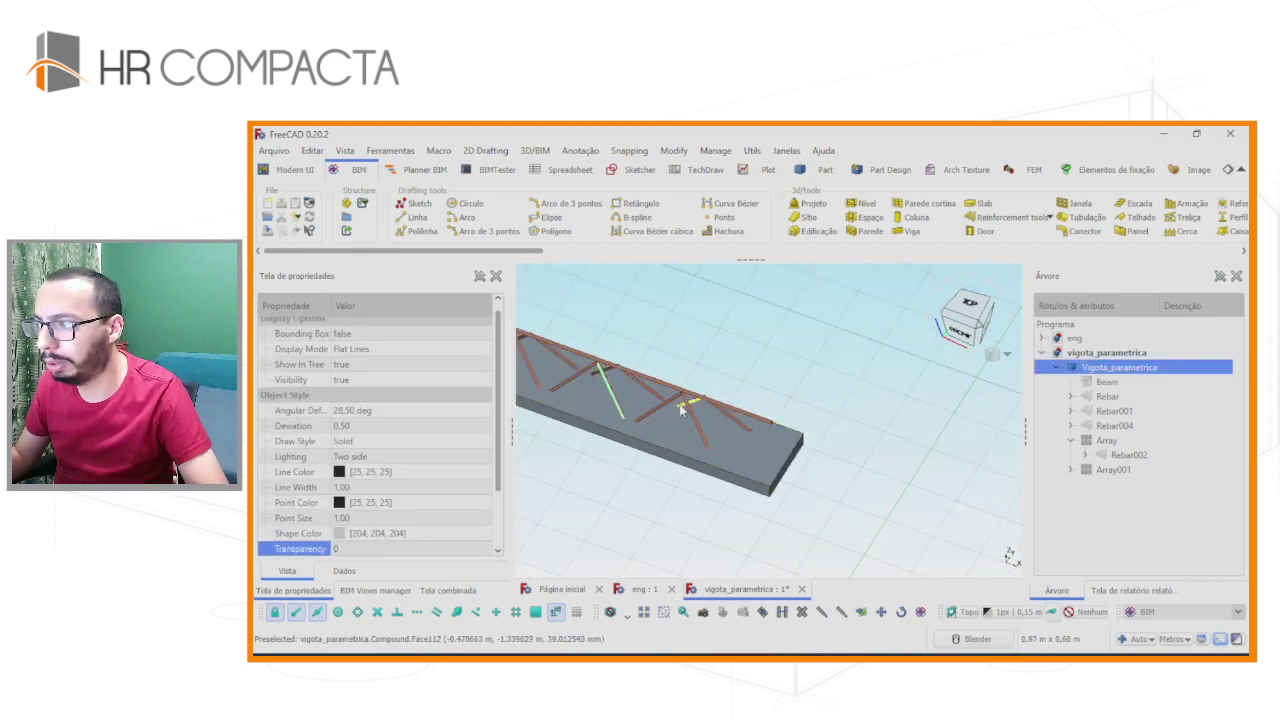
pyautogui.click(703, 430)
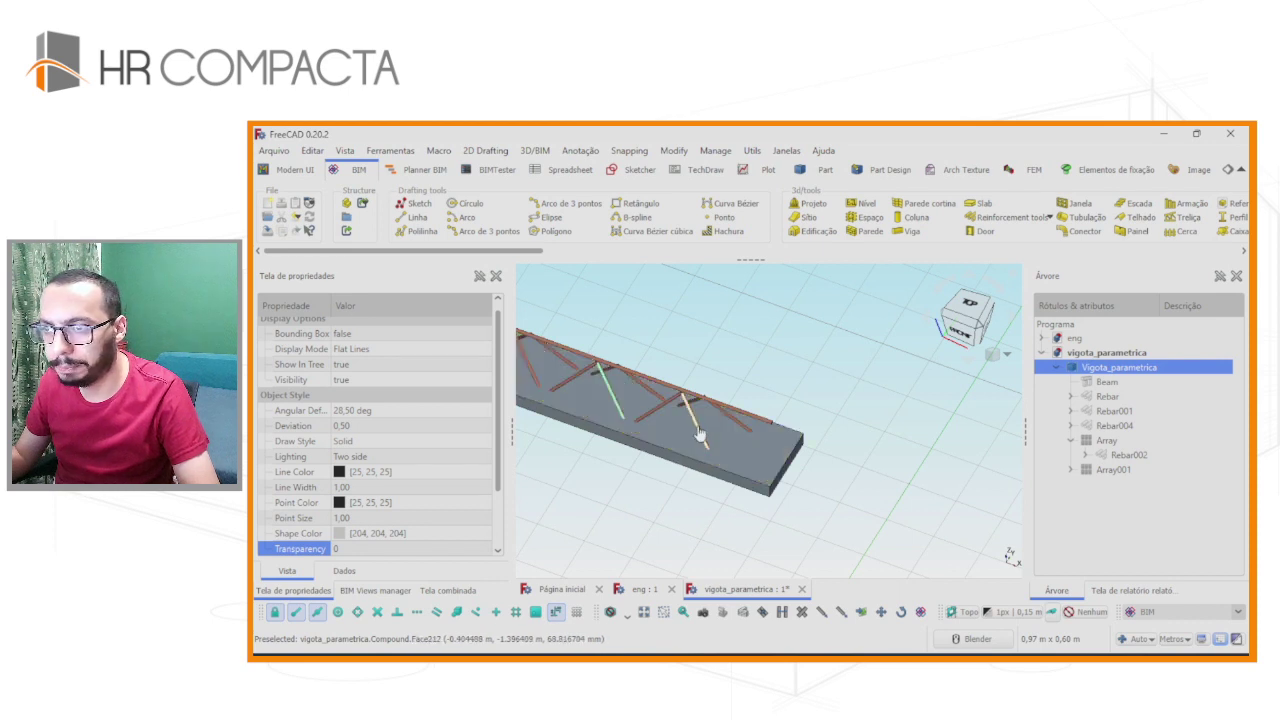
pyautogui.click(1120, 456)
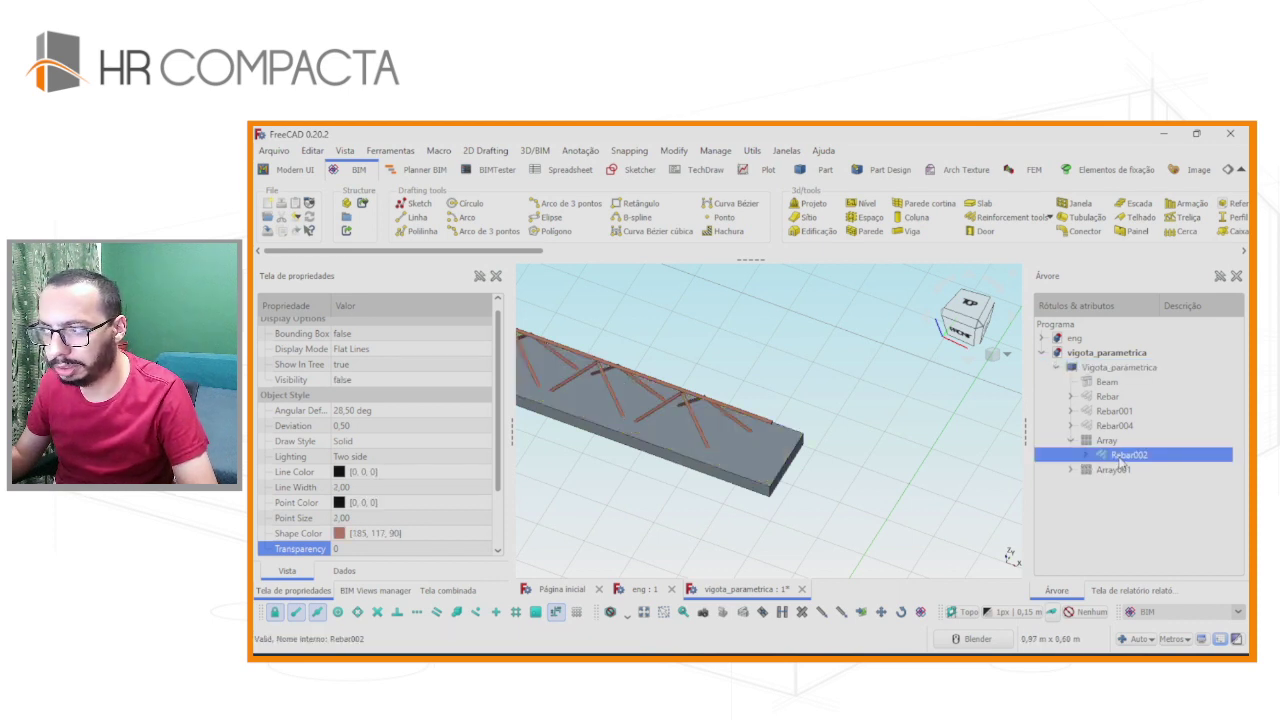
pyautogui.scroll(-3, 806, 488)
pyautogui.scroll(2, 846, 480)
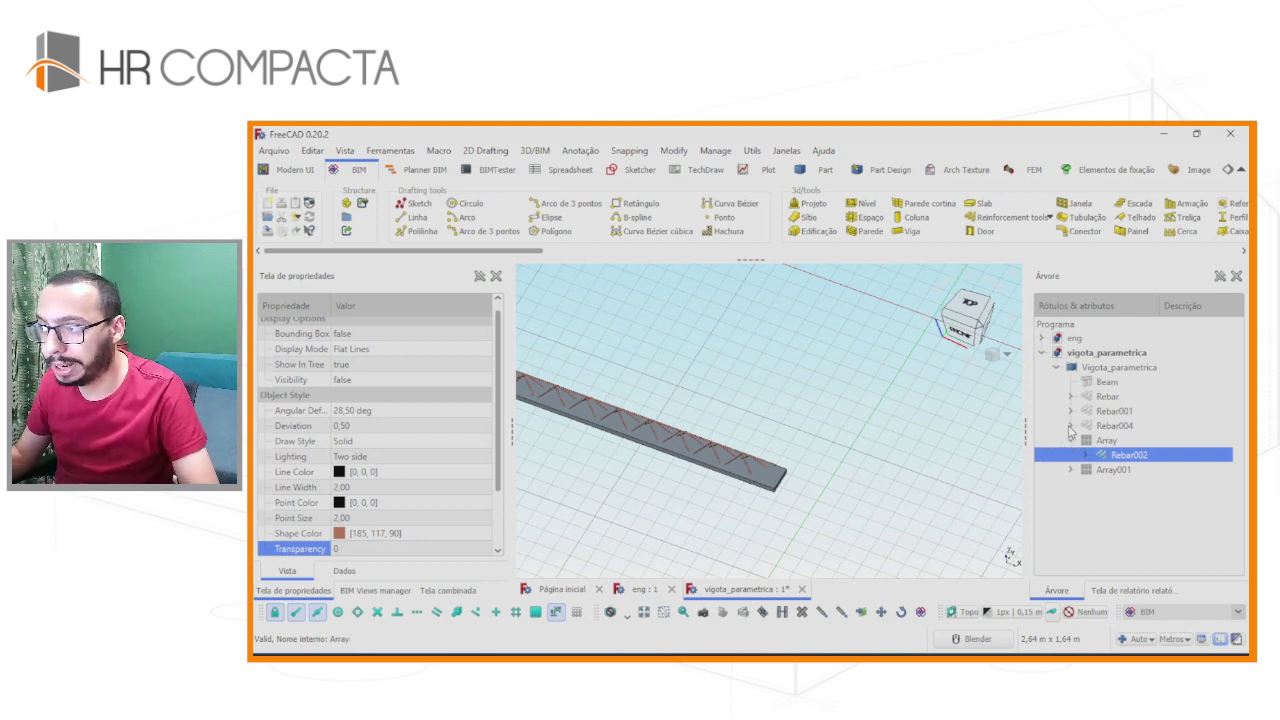
pyautogui.click(1071, 441)
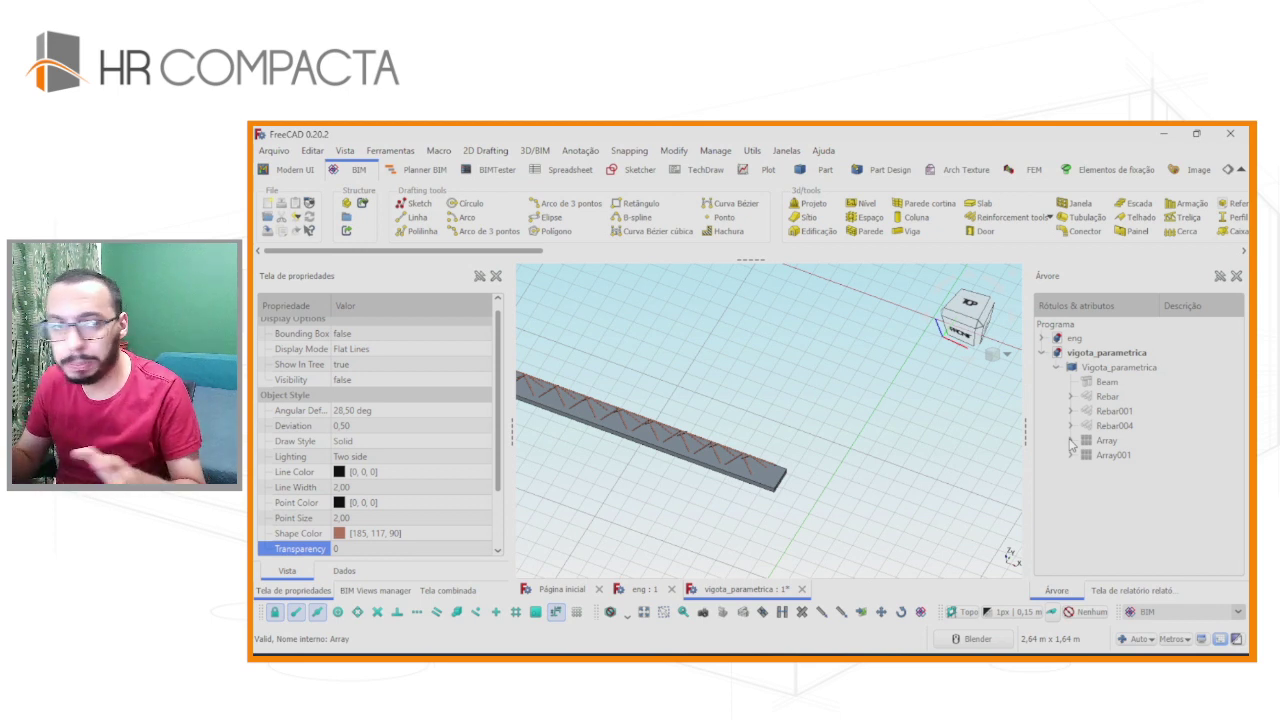
pyautogui.click(1111, 382)
# Select all joist parts from Beam through Array001 in the tree.
pyautogui.keyDown('shift'); pyautogui.click(1113, 459); pyautogui.keyUp('shift')
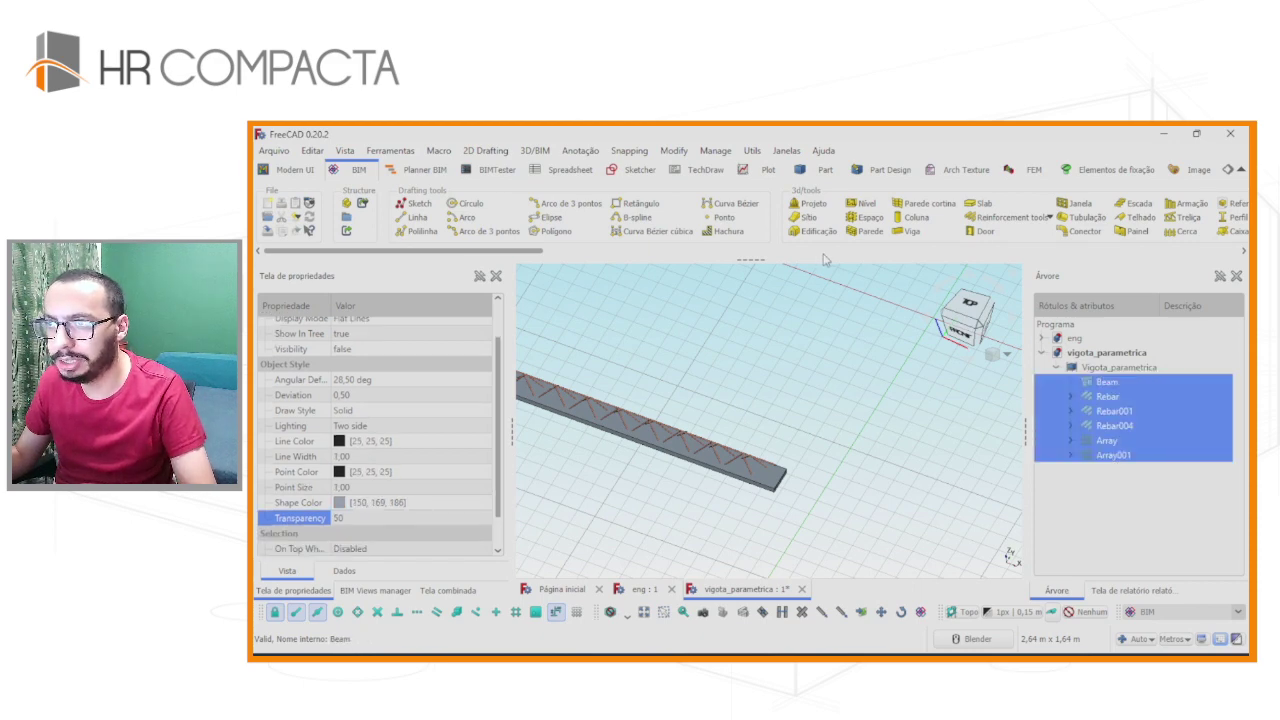
pyautogui.hscroll(3, 826, 252)
pyautogui.hscroll(3, 826, 252)
pyautogui.hscroll(3, 826, 252)
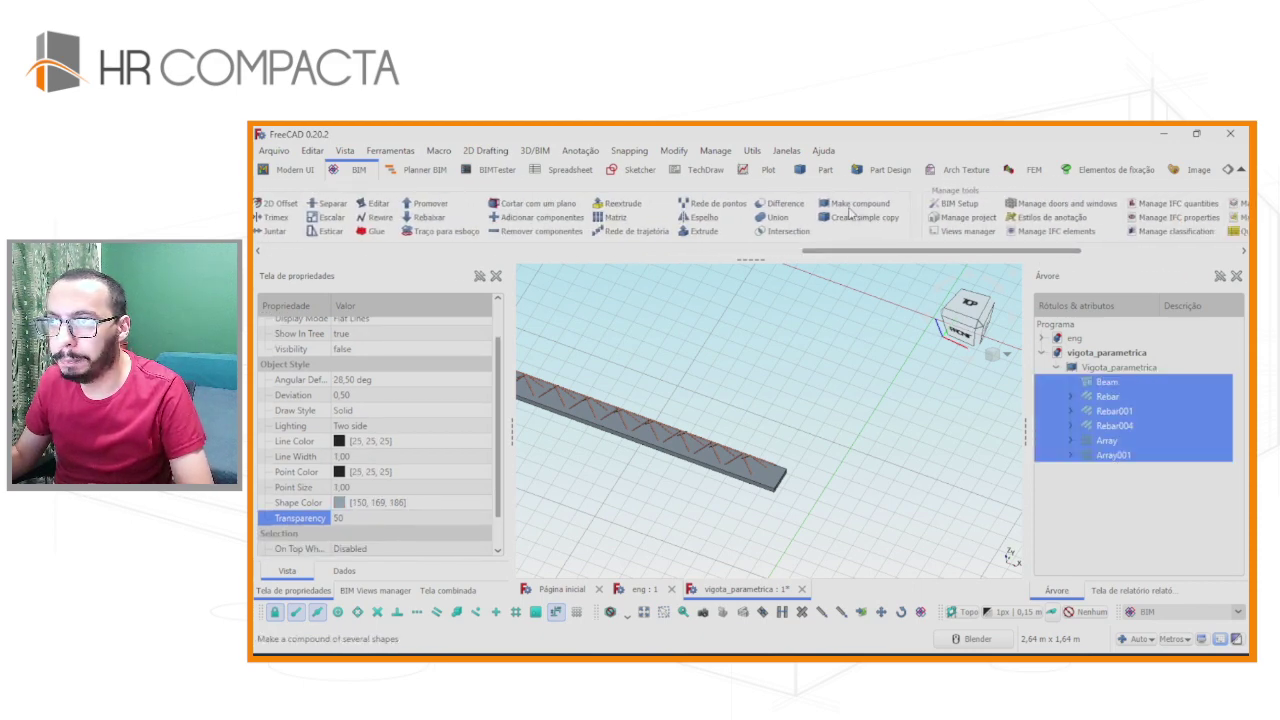
pyautogui.click(1085, 503)
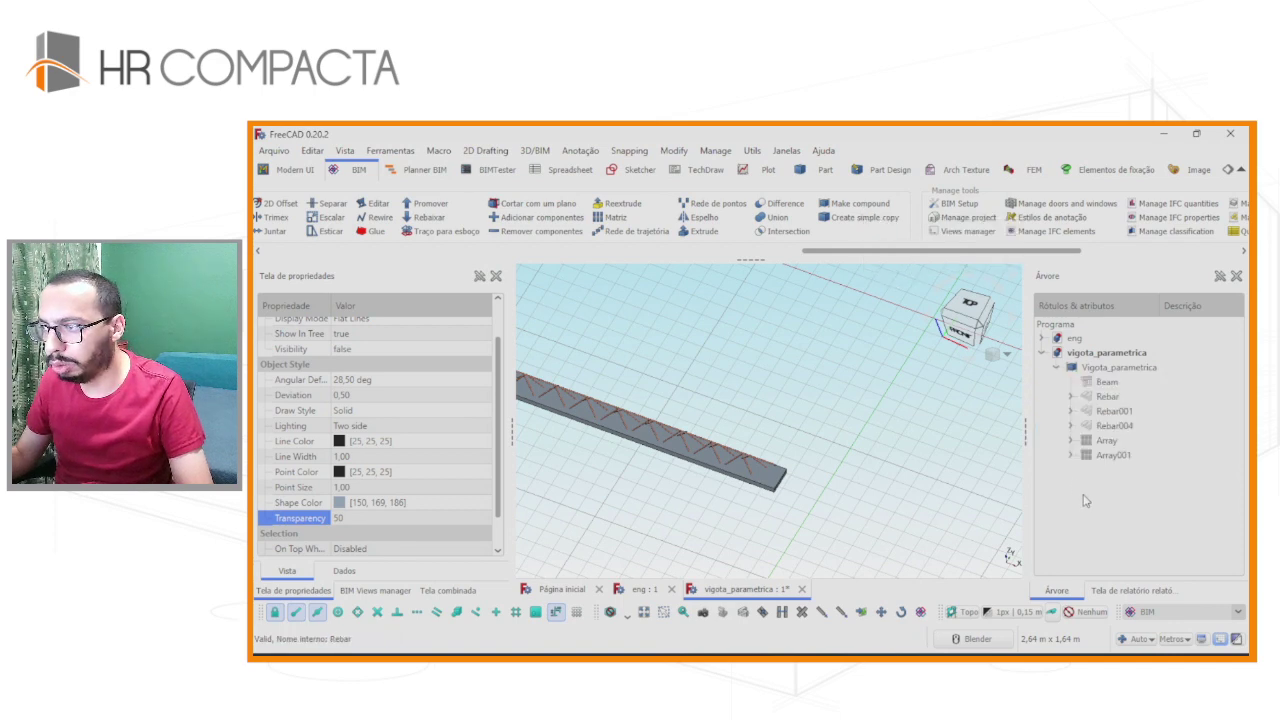
pyautogui.click(1100, 384)
pyautogui.keyDown('shift'); pyautogui.click(1105, 452); pyautogui.keyUp('shift')
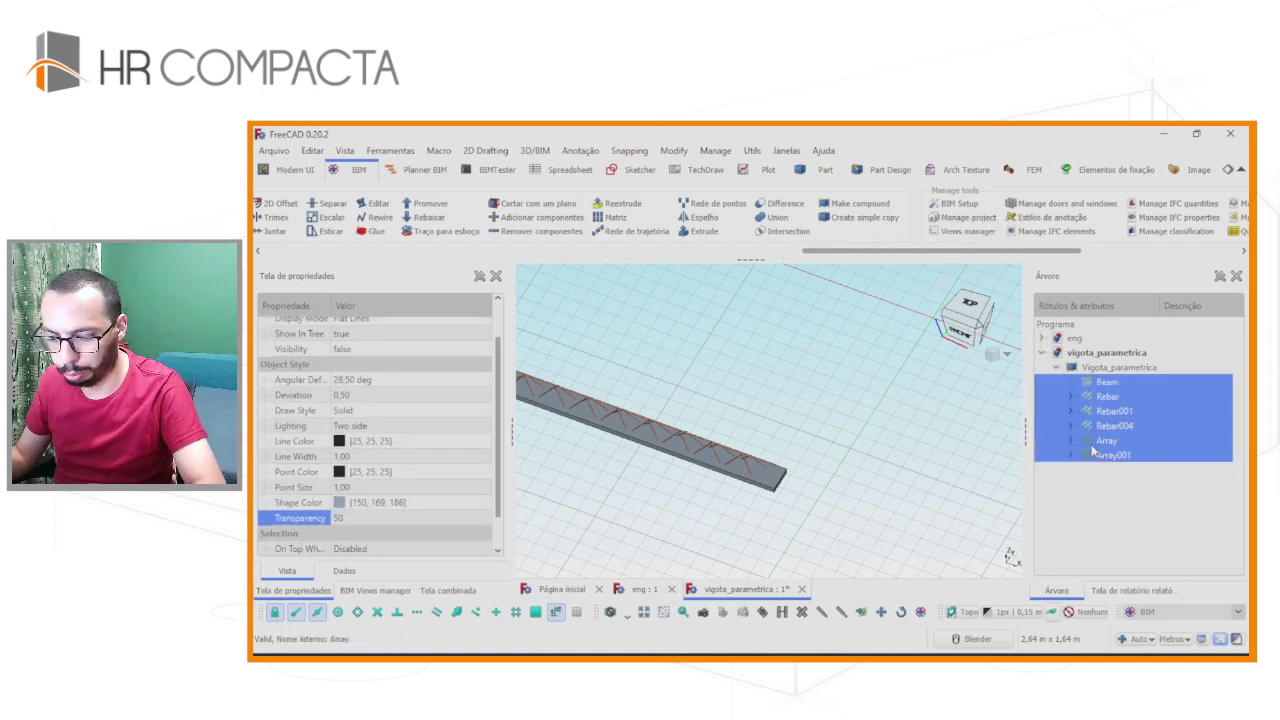
# Copy the joist with its dependencies and place it beside the original.
pyautogui.hotkey('ctrl', 'e')
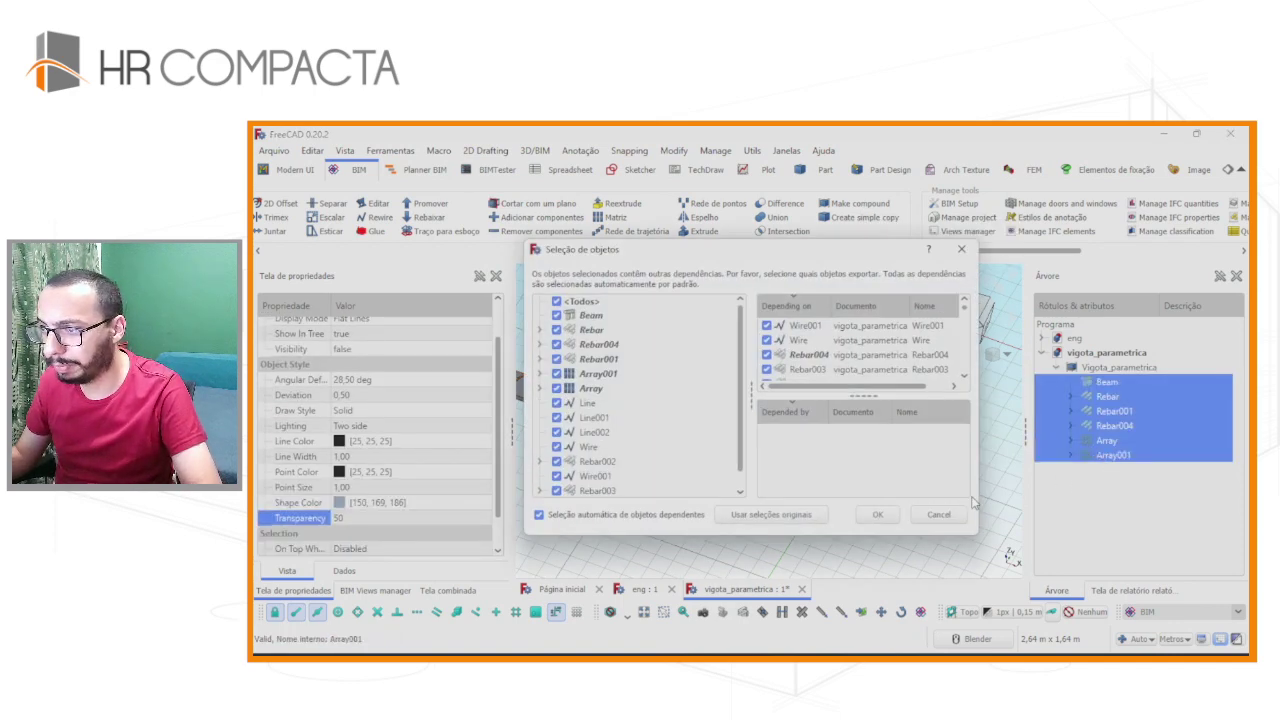
pyautogui.click(877, 514)
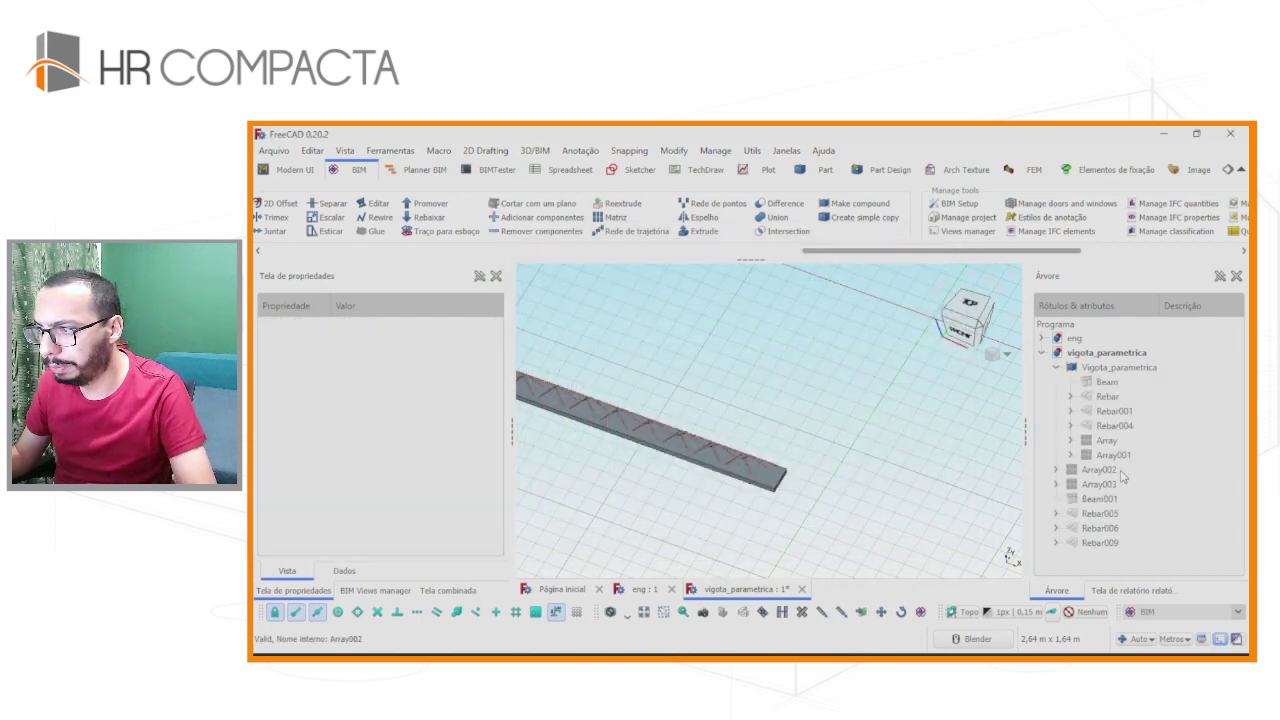
pyautogui.click(1110, 470)
pyautogui.keyDown('shift'); pyautogui.click(1100, 542); pyautogui.keyUp('shift')
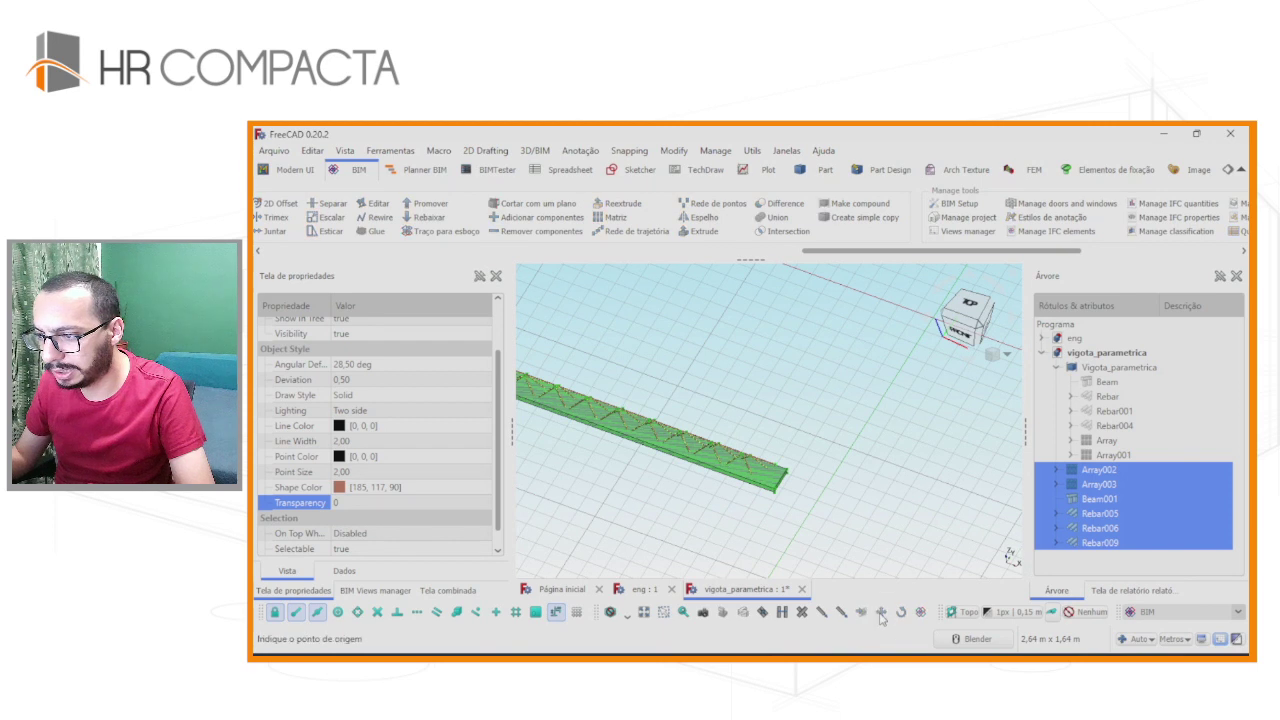
pyautogui.click(834, 494)
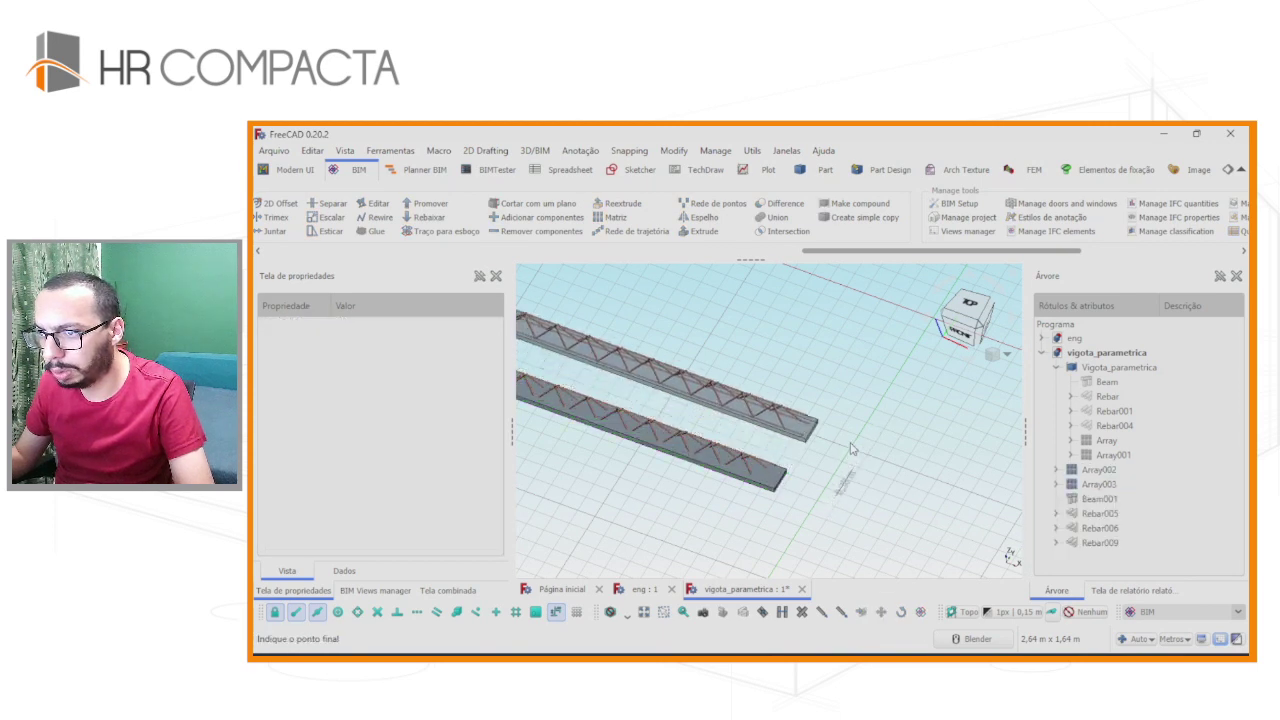
pyautogui.scroll(3, 824, 436)
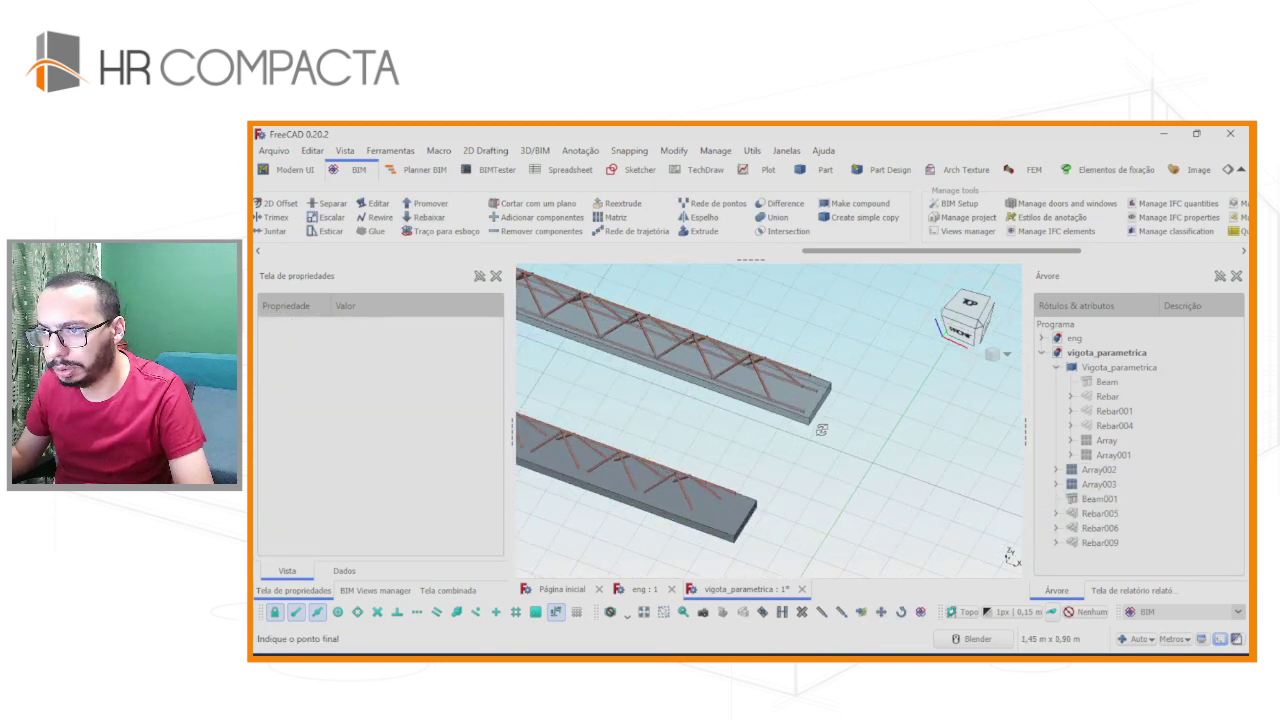
# Set the copied Beam001's Transparency to 0 so it appears fully opaque.
pyautogui.click(1092, 500)
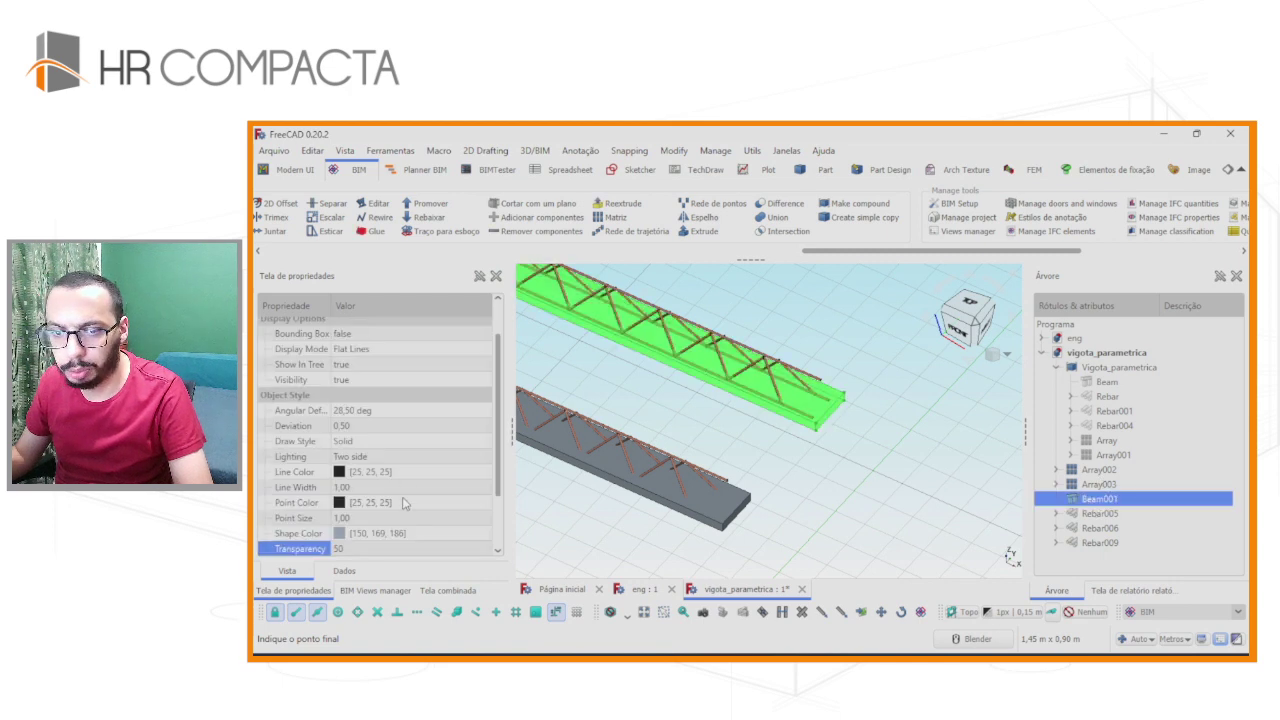
pyautogui.click(393, 547)
pyautogui.press('Return')
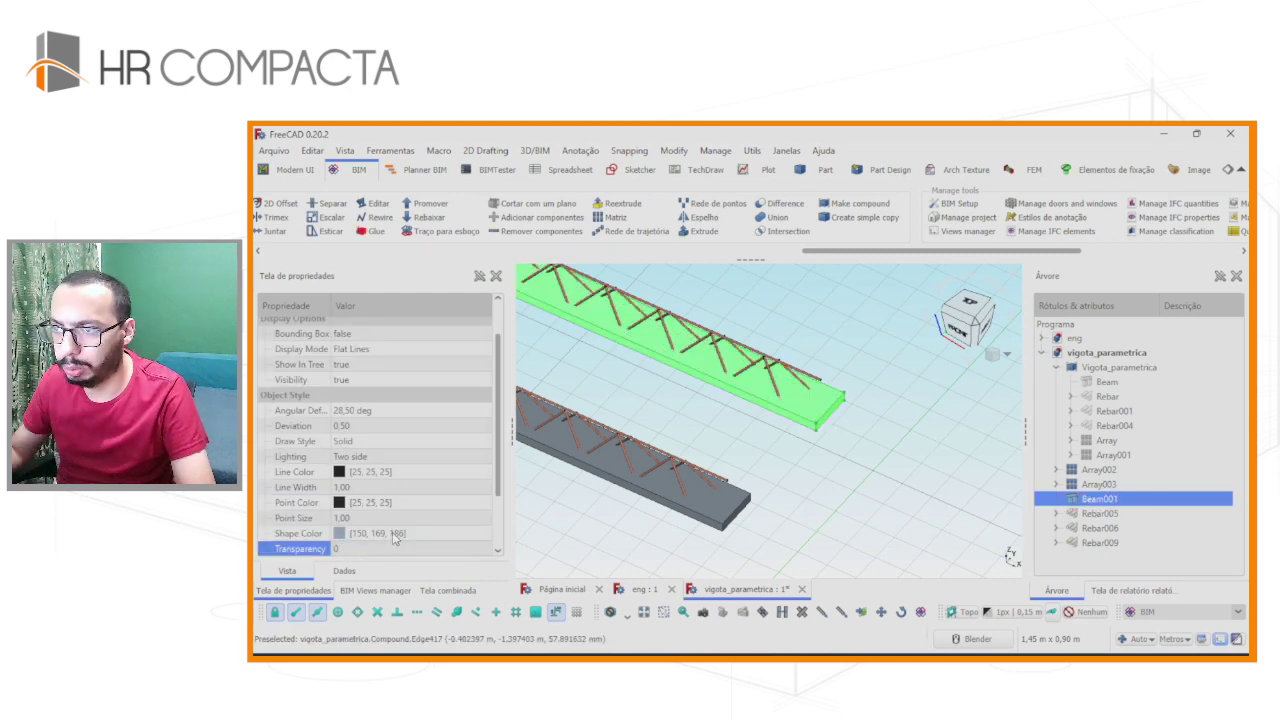
pyautogui.click(892, 440)
pyautogui.scroll(-2, 892, 440)
pyautogui.scroll(-2, 905, 384)
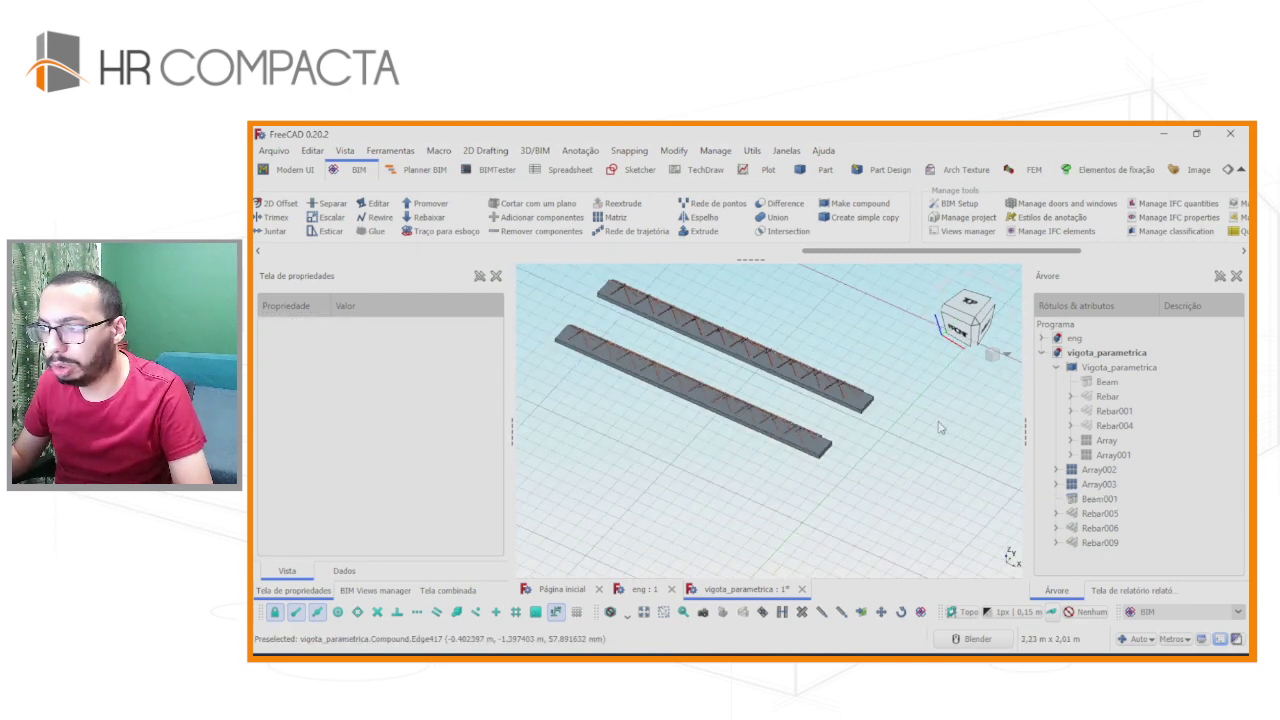
pyautogui.click(1094, 474)
pyautogui.click(1091, 485)
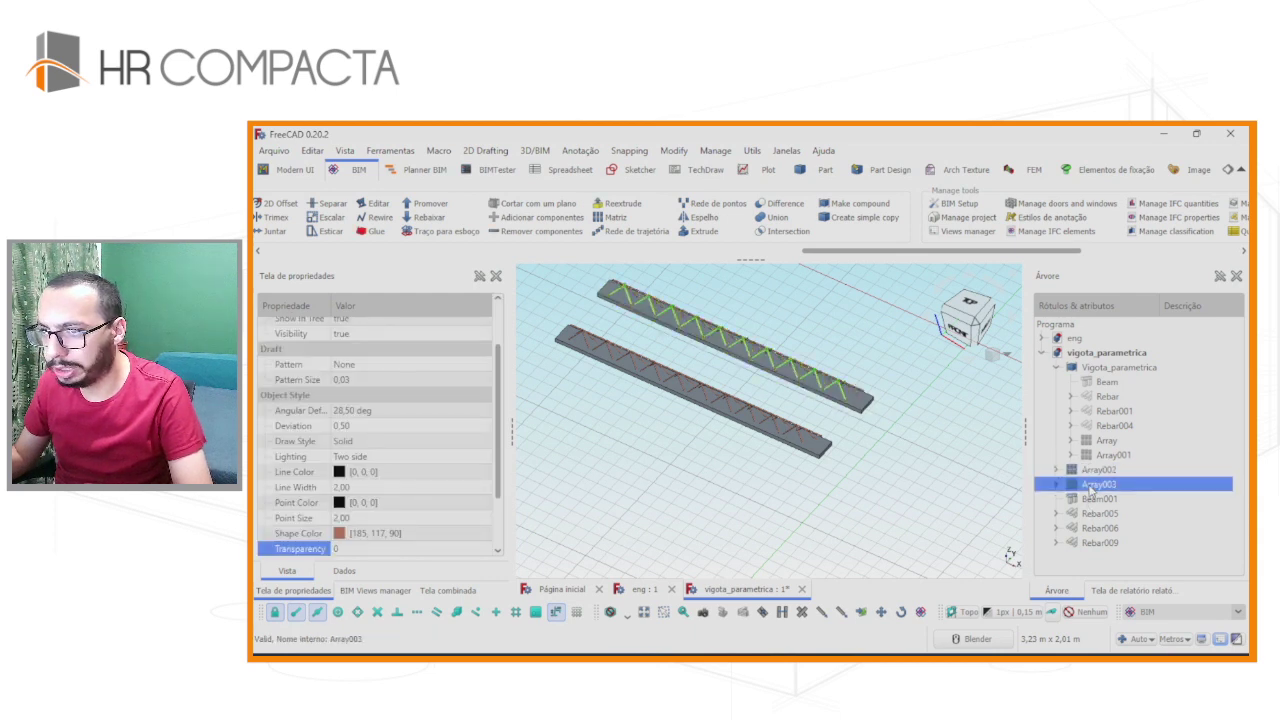
pyautogui.click(1090, 470)
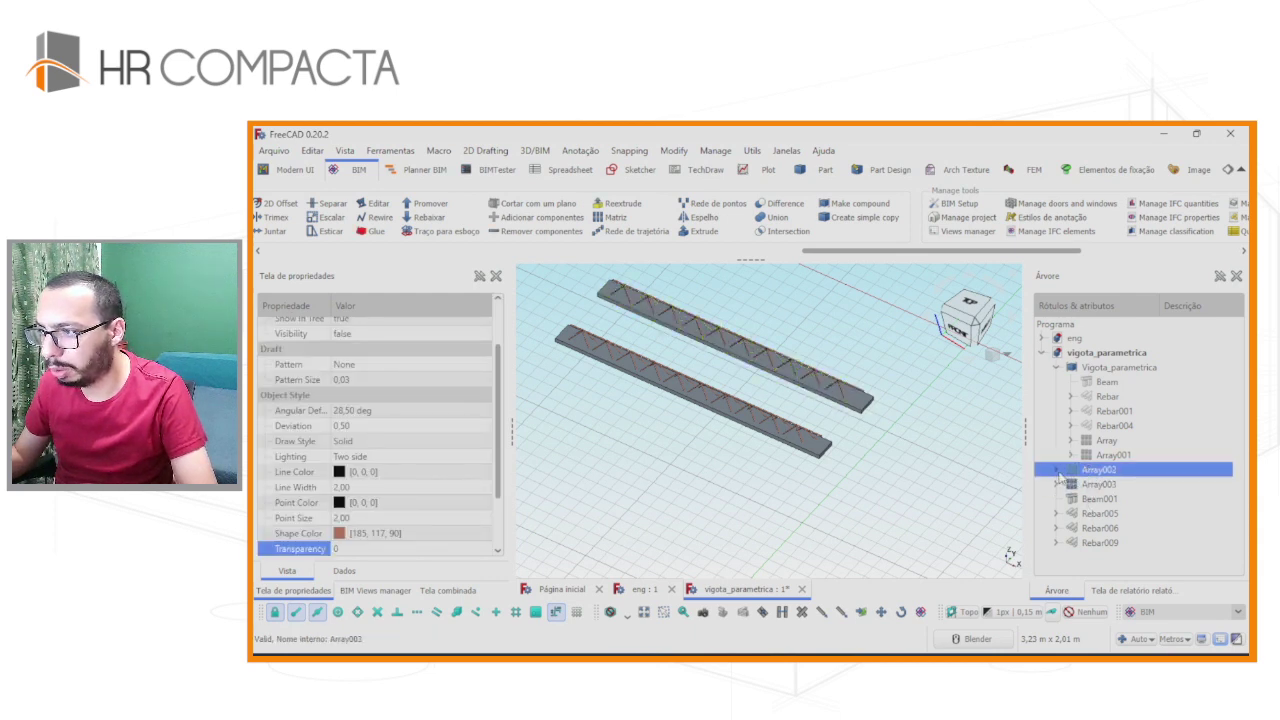
pyautogui.click(1056, 470)
pyautogui.click(1088, 485)
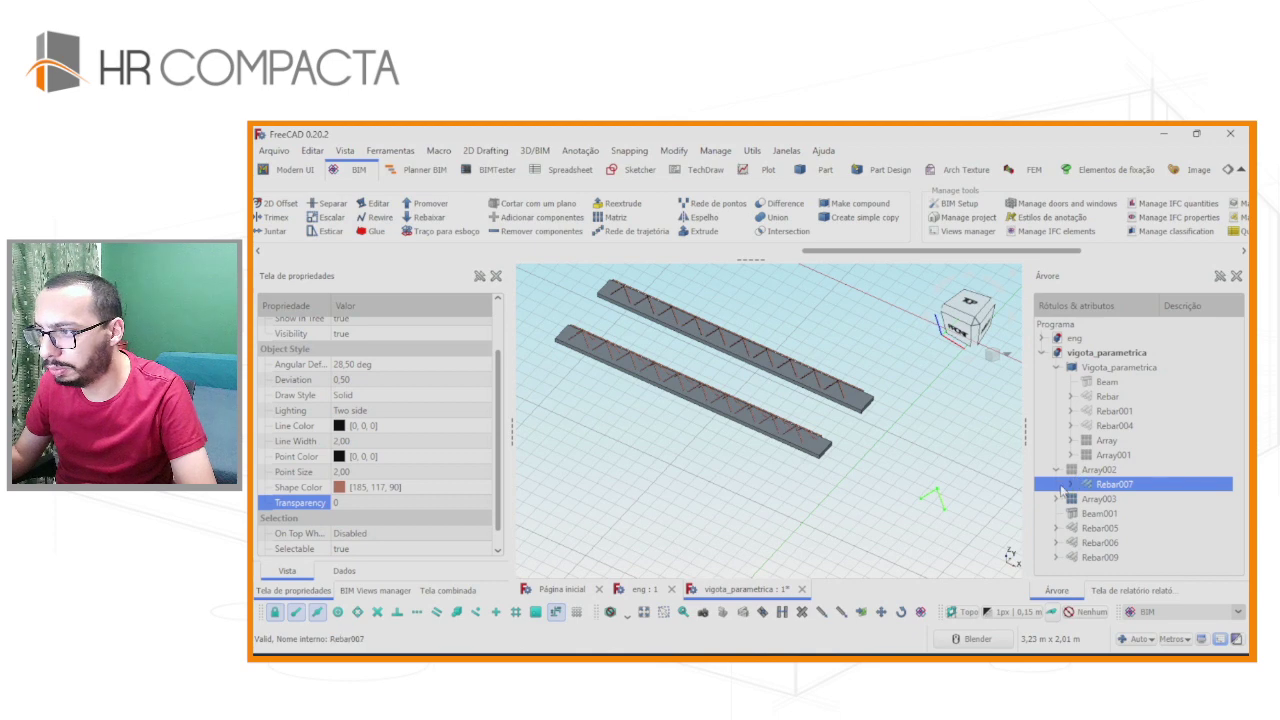
pyautogui.click(1057, 499)
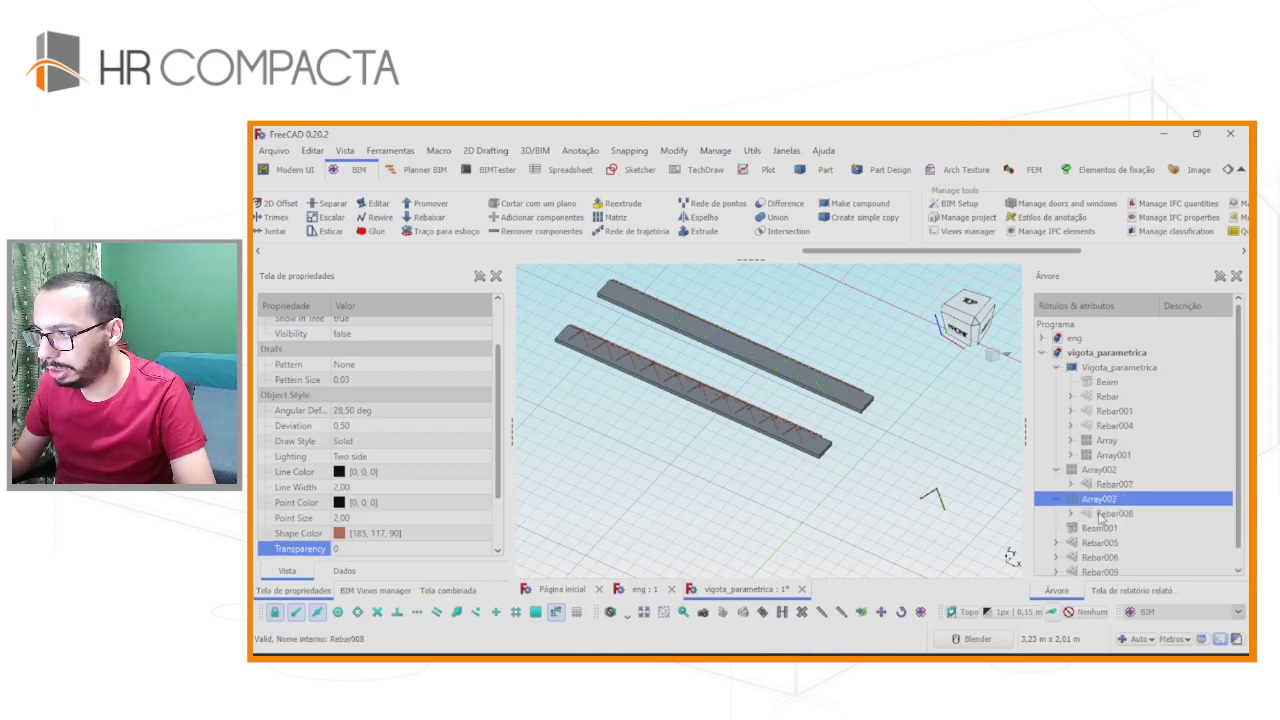
pyautogui.click(1101, 514)
pyautogui.scroll(3, 945, 500)
pyautogui.click(975, 515)
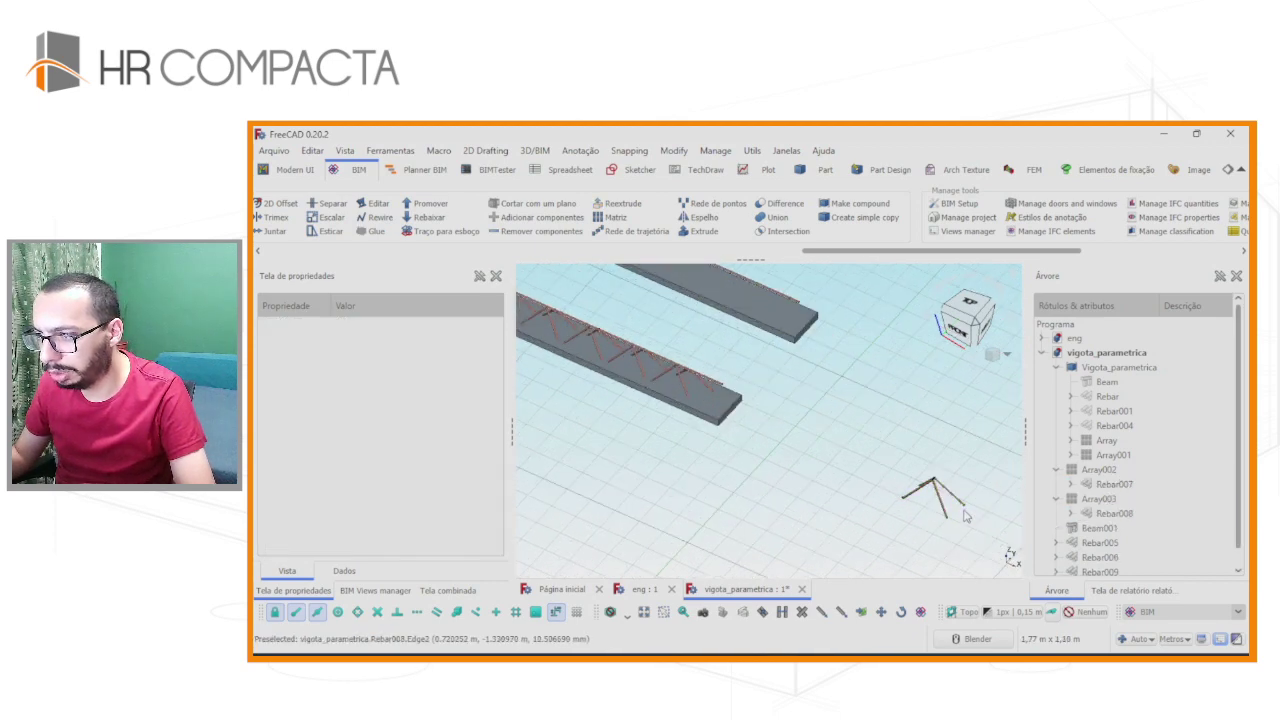
pyautogui.scroll(2, 862, 505)
pyautogui.scroll(2, 862, 505)
pyautogui.scroll(1, 786, 443)
pyautogui.scroll(2, 786, 443)
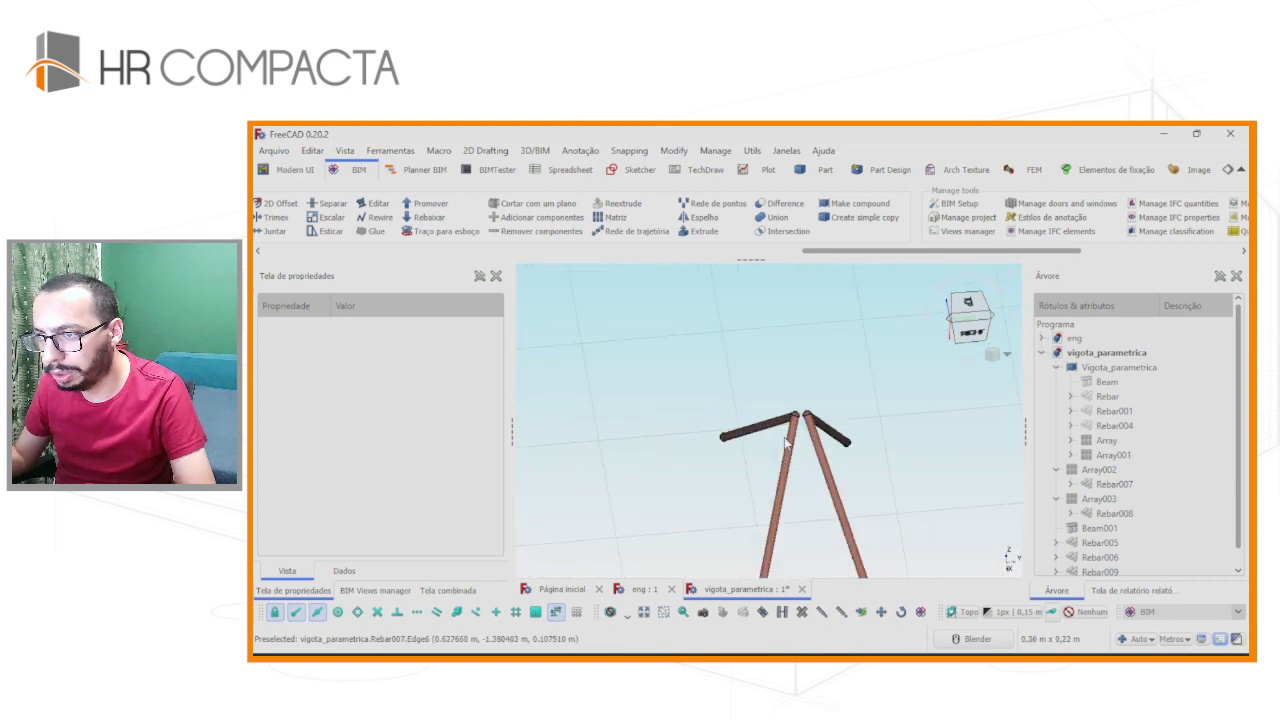
pyautogui.scroll(2, 786, 443)
pyautogui.scroll(-5, 786, 443)
pyautogui.moveTo(786, 443); pyautogui.dragTo(862, 447, button='middle')
pyautogui.scroll(-3, 862, 447)
pyautogui.click(1104, 484)
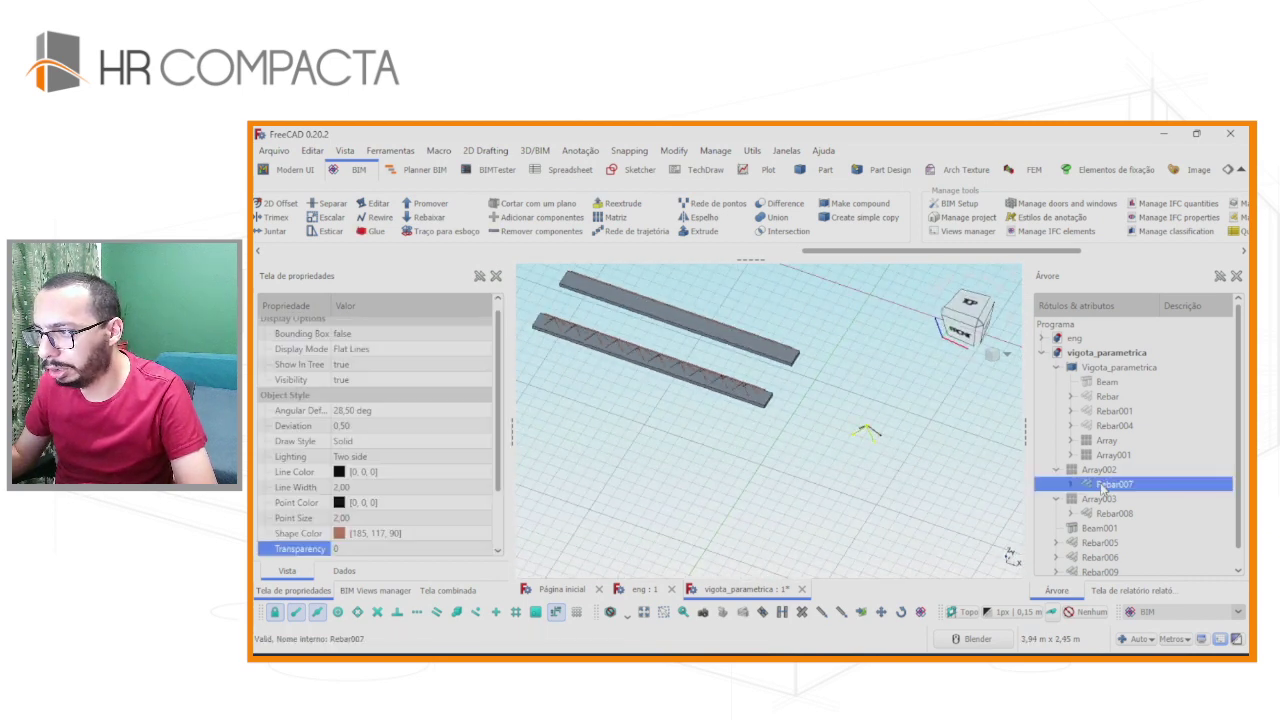
pyautogui.click(1104, 513)
pyautogui.press('space')
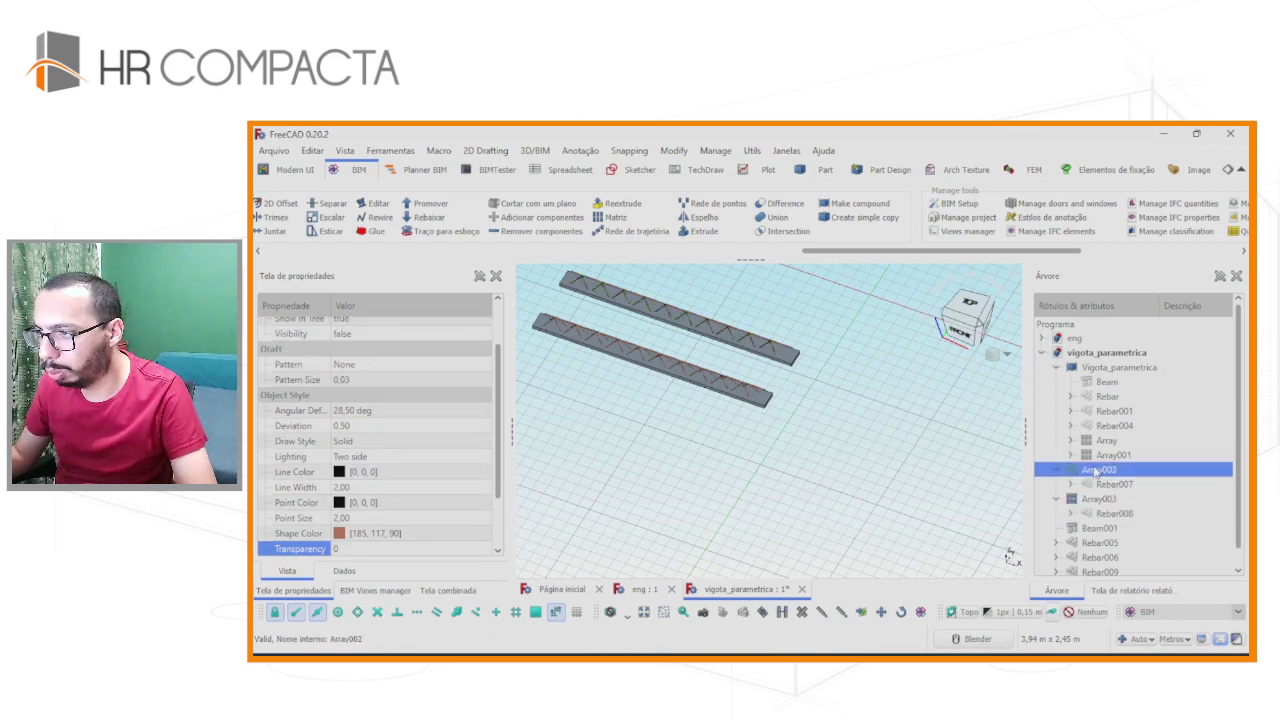
pyautogui.click(1099, 469)
pyautogui.click(1056, 469)
pyautogui.click(1056, 484)
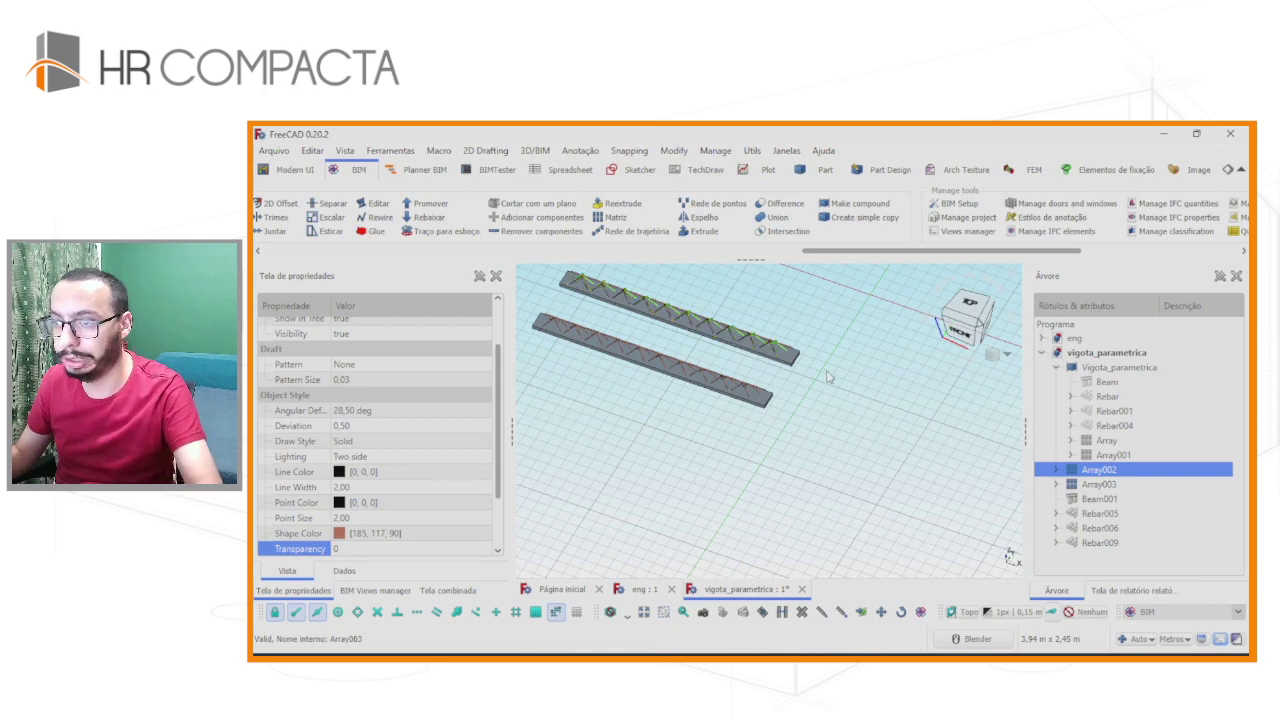
pyautogui.moveTo(765, 350)
pyautogui.mouseDown(button='middle')
pyautogui.moveTo(785, 355)
pyautogui.moveTo(829, 466)
pyautogui.mouseUp(button='middle')
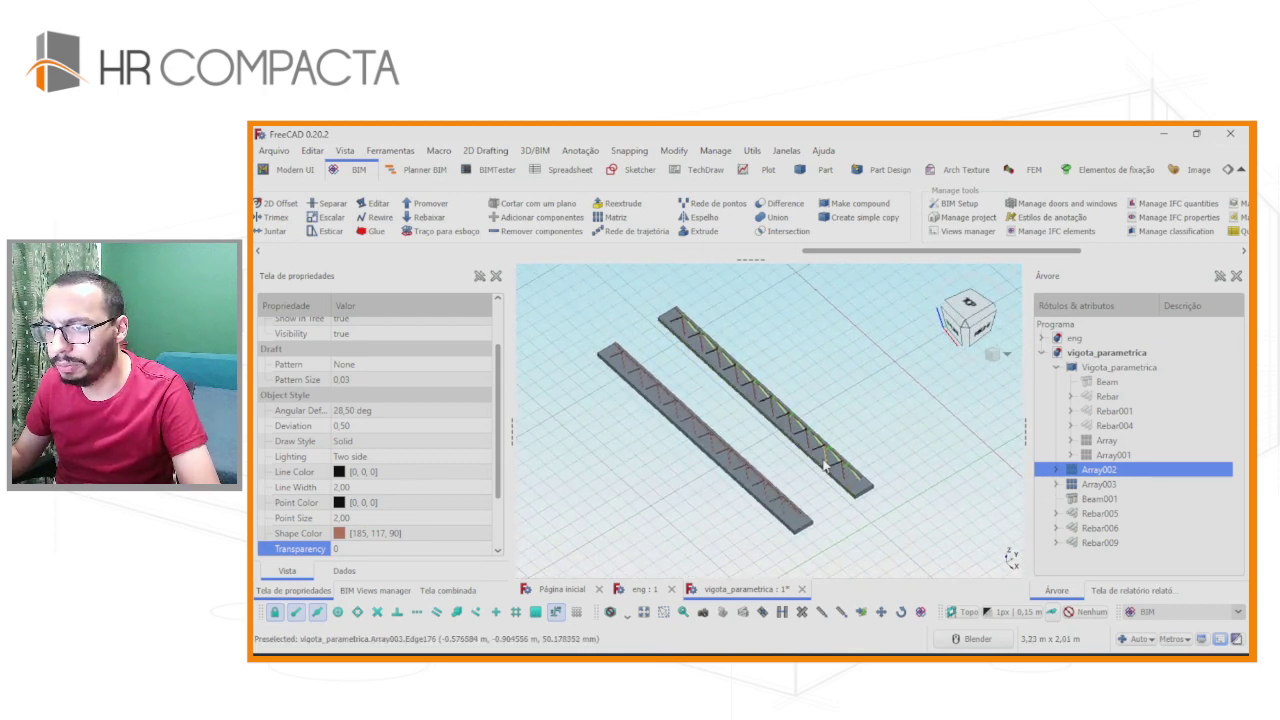
pyautogui.scroll(3, 827, 464)
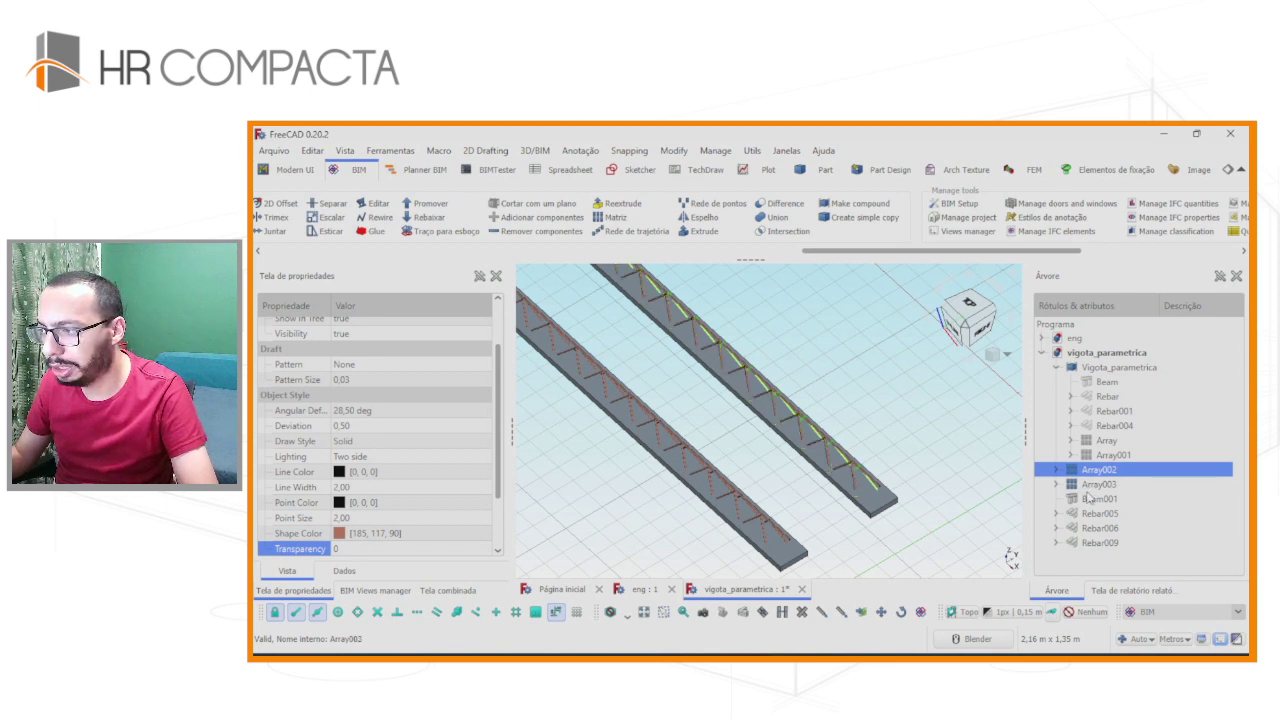
# Group Array002 through Rebar009 of the copied joist into Compound001.
pyautogui.keyDown('shift'); pyautogui.click(1089, 544); pyautogui.keyUp('shift')
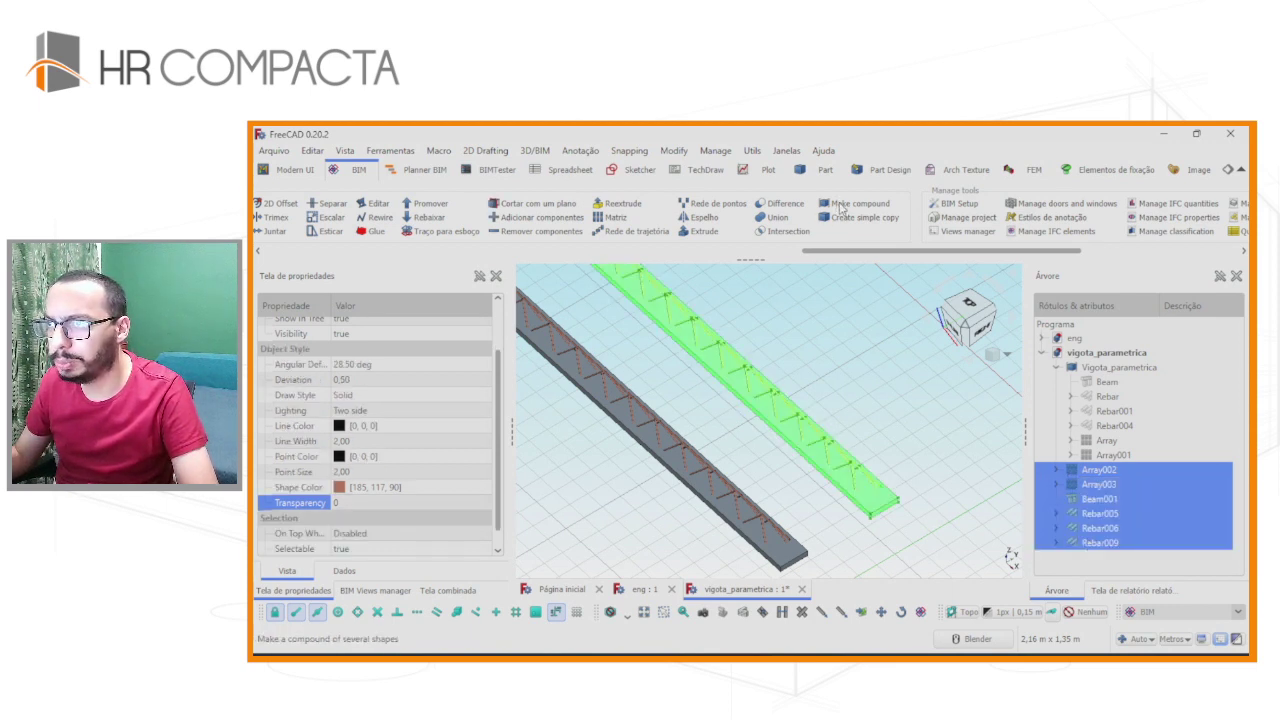
pyautogui.click(841, 206)
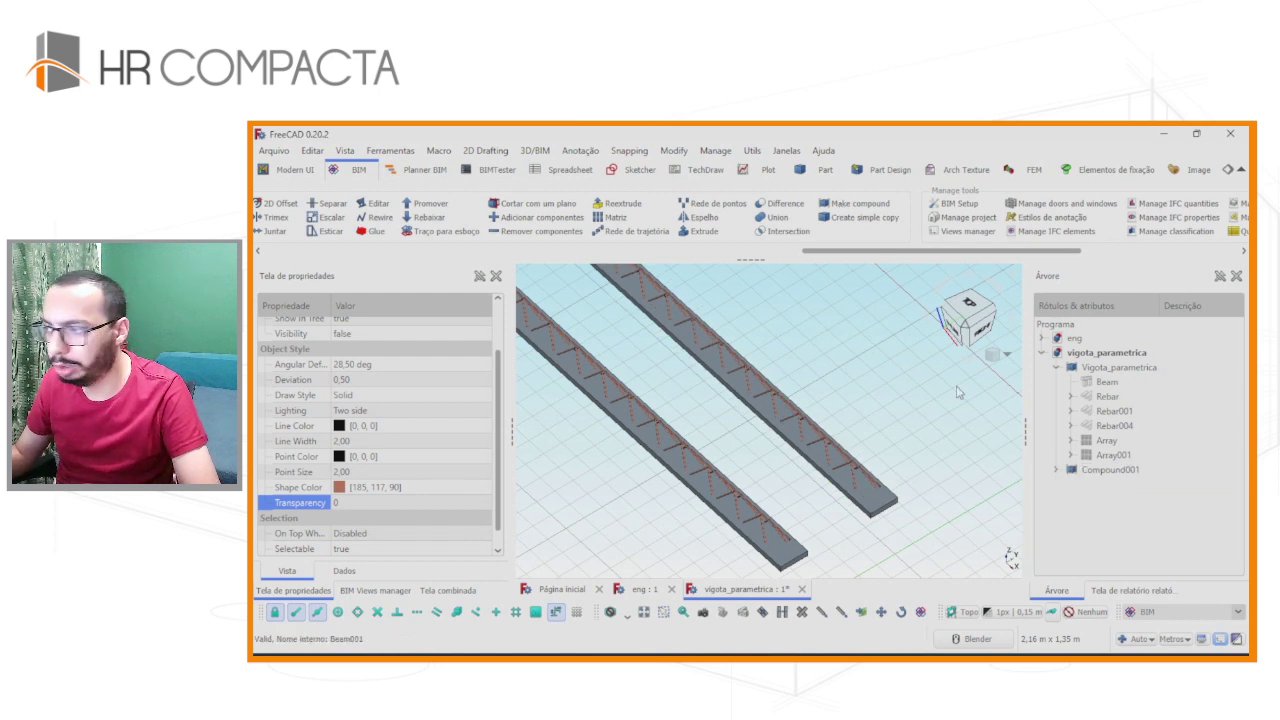
pyautogui.click(1092, 469)
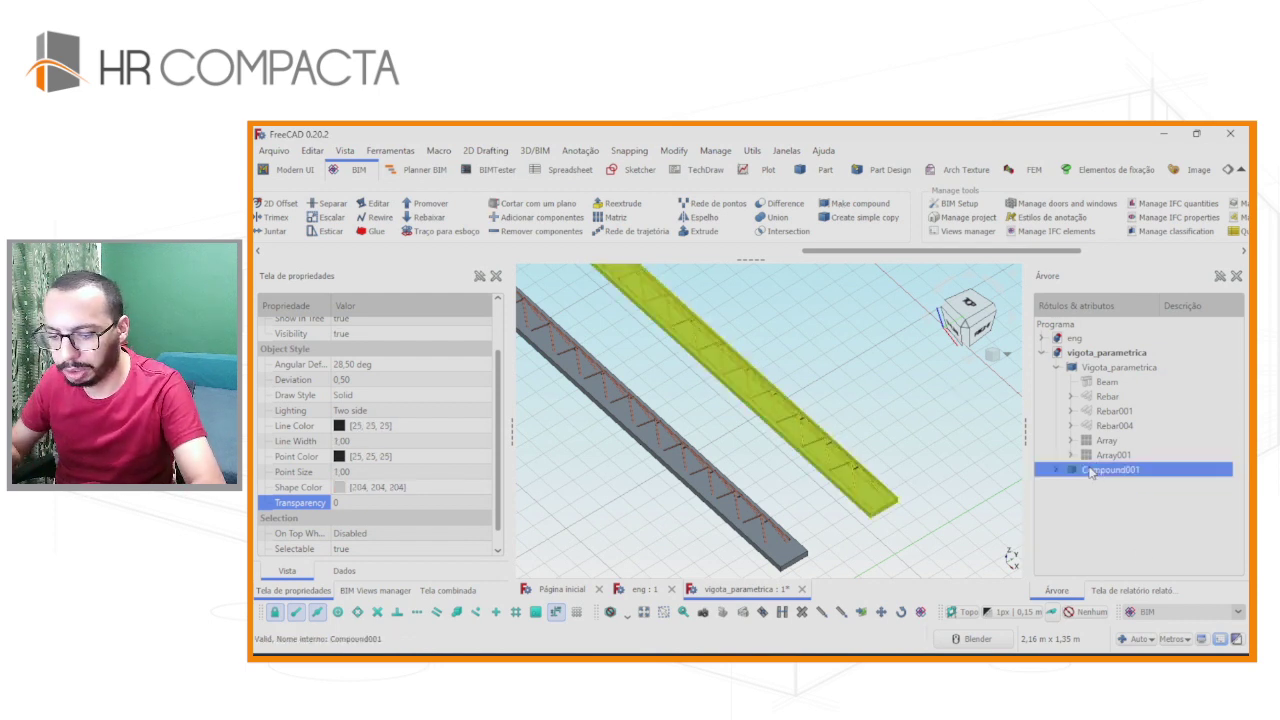
pyautogui.click(1092, 470)
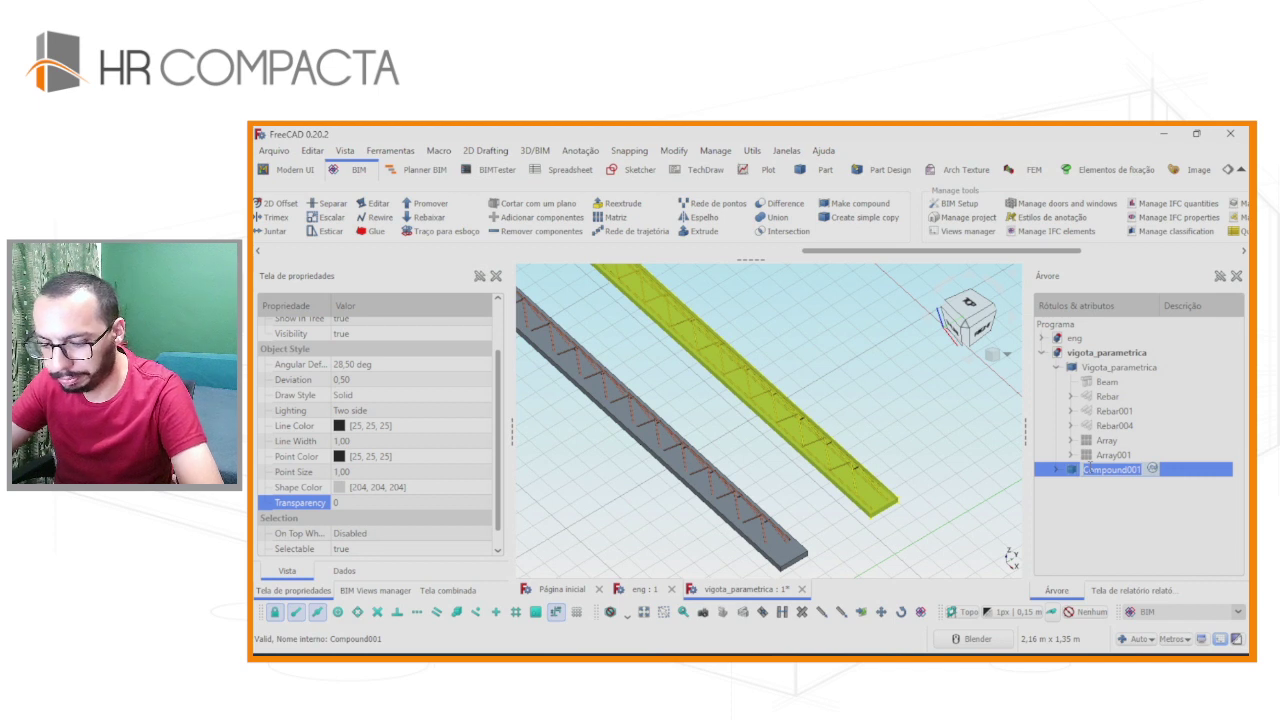
# Rename Compound001 to Vigota_Trelicada.
pyautogui.write('Vigota_Trelicada')
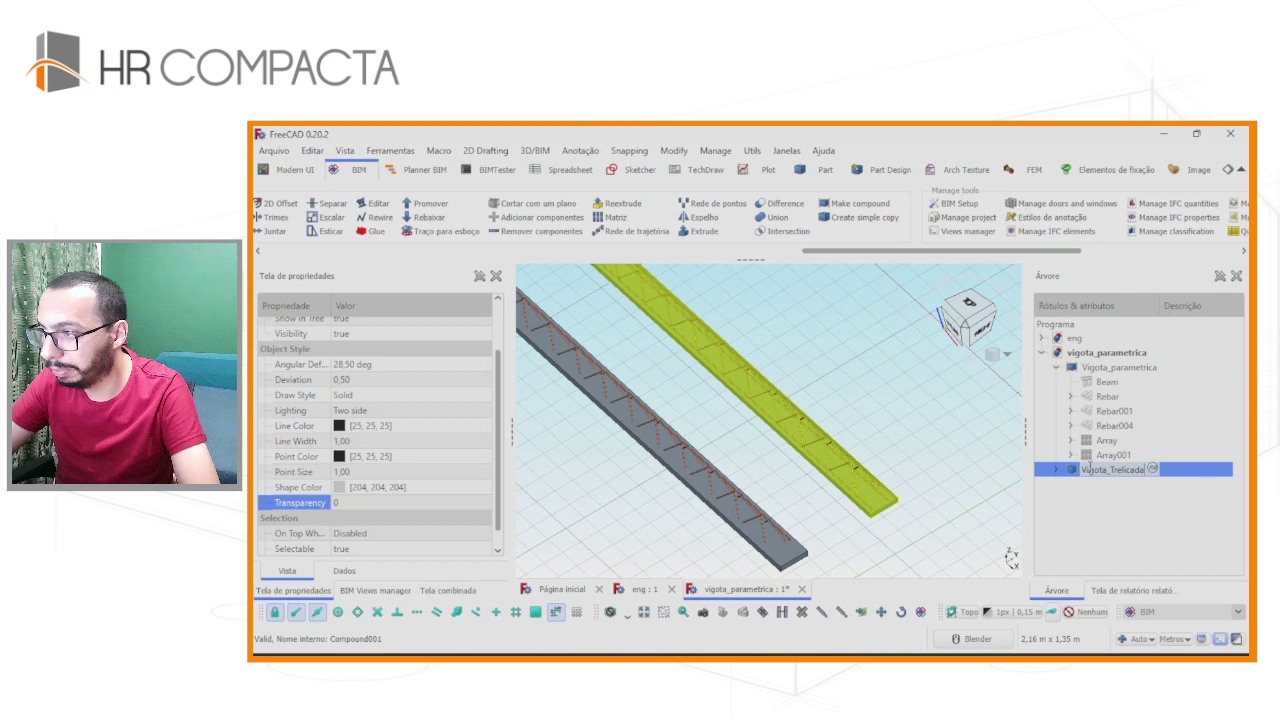
pyautogui.press('Return')
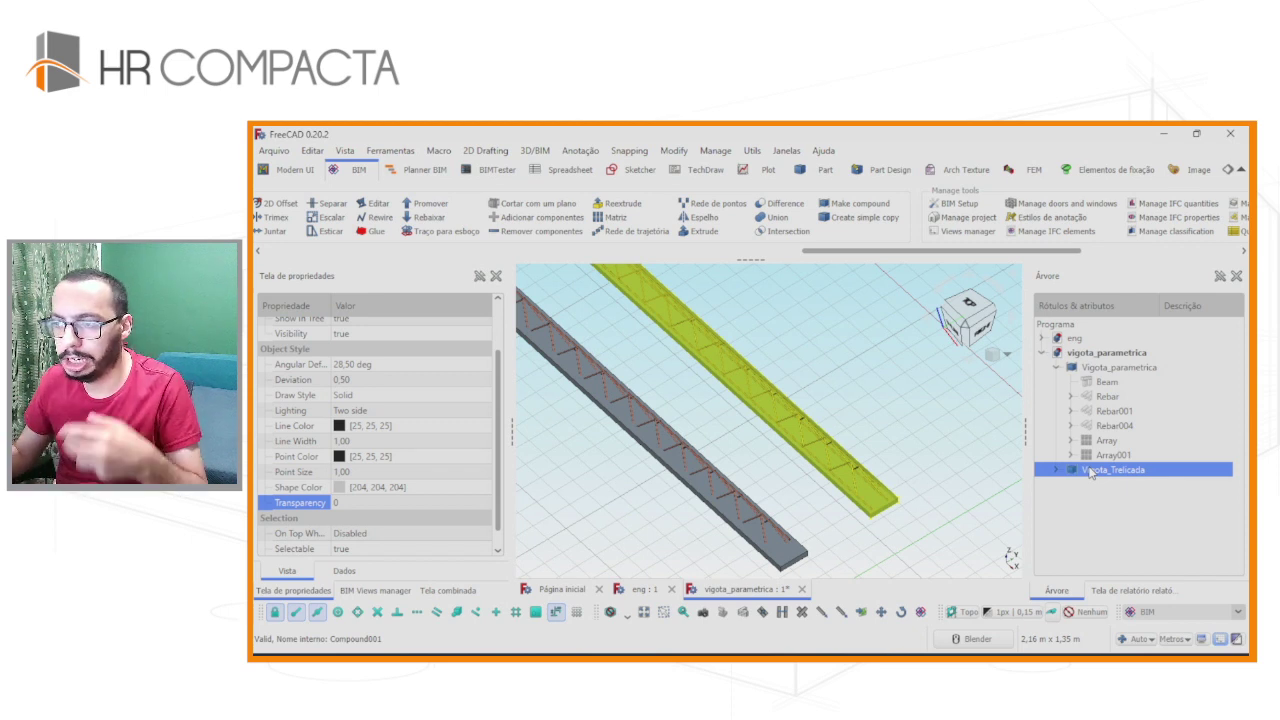
# Expand Vigota_Trelicada in the tree and select its Beam001.
pyautogui.click(1090, 470)
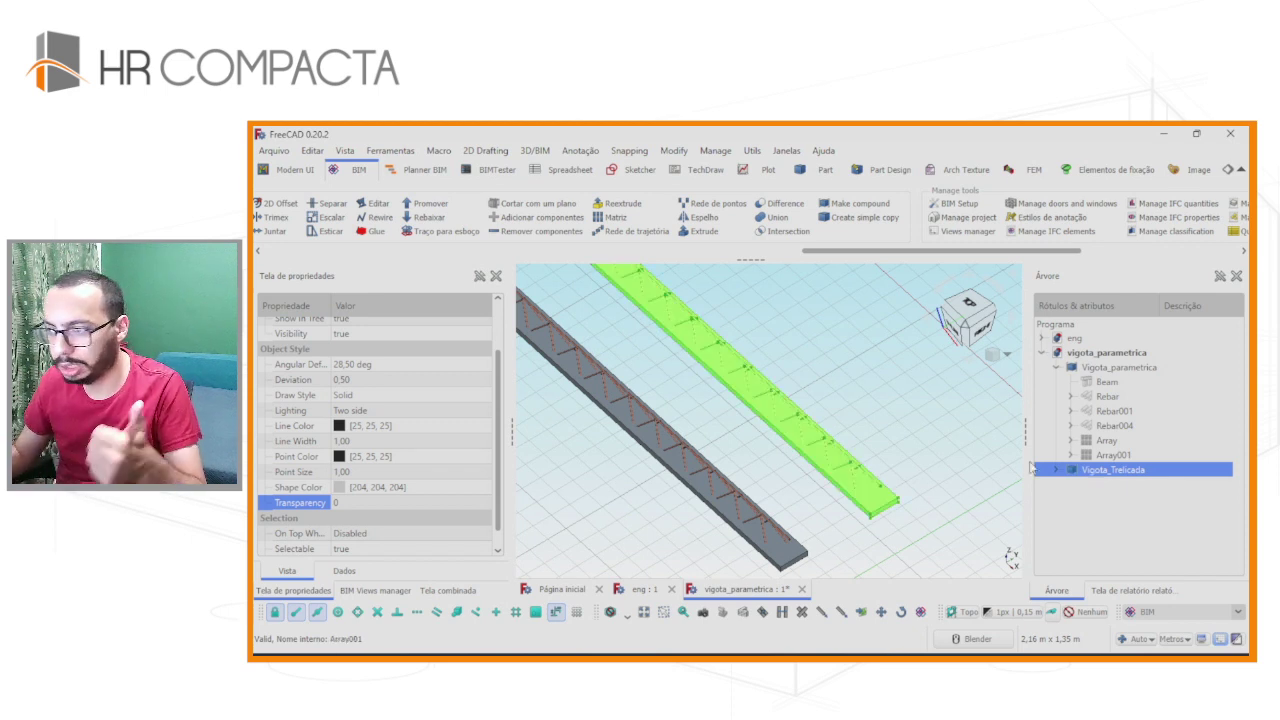
pyautogui.click(940, 500)
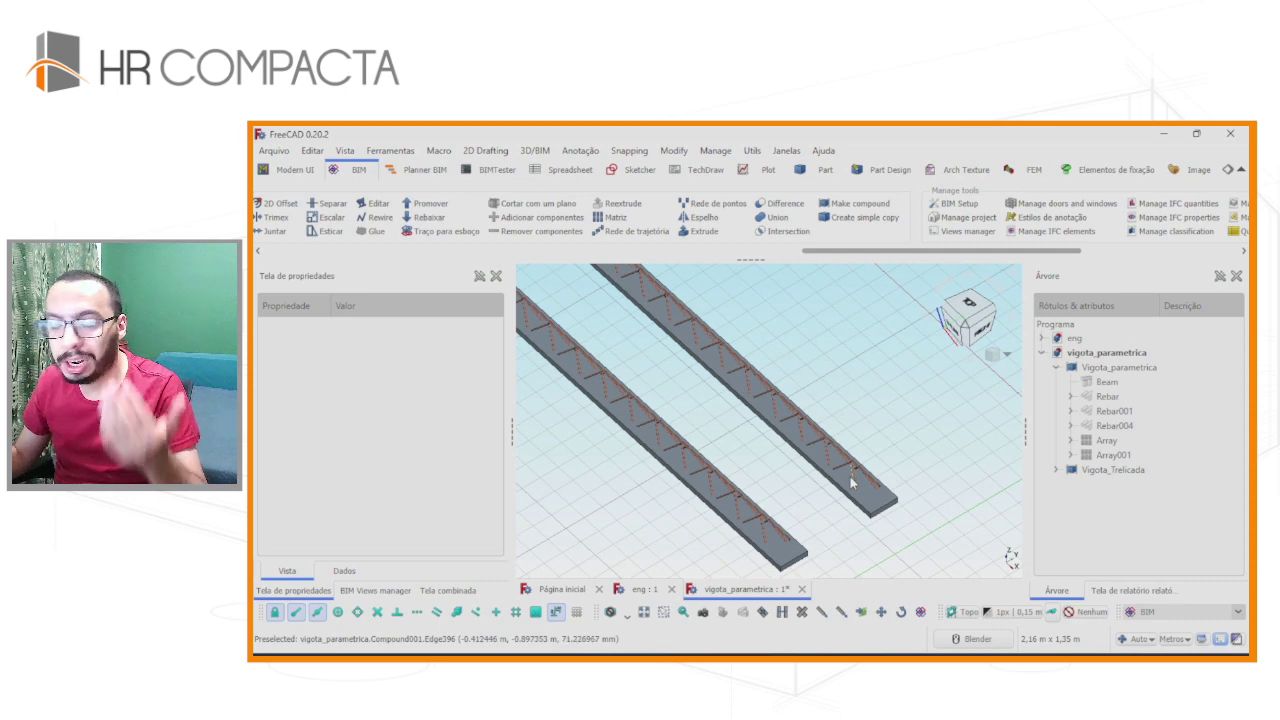
pyautogui.moveTo(850, 476); pyautogui.dragTo(810, 510, button='middle')
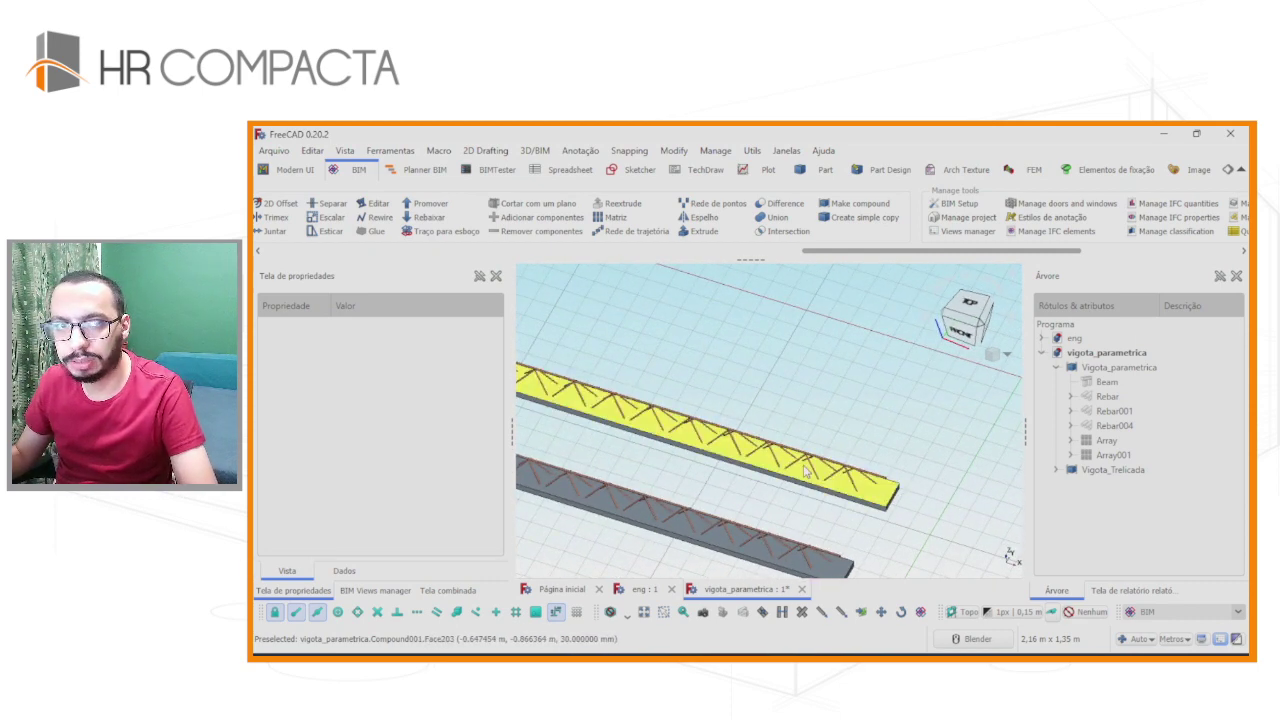
pyautogui.click(1057, 471)
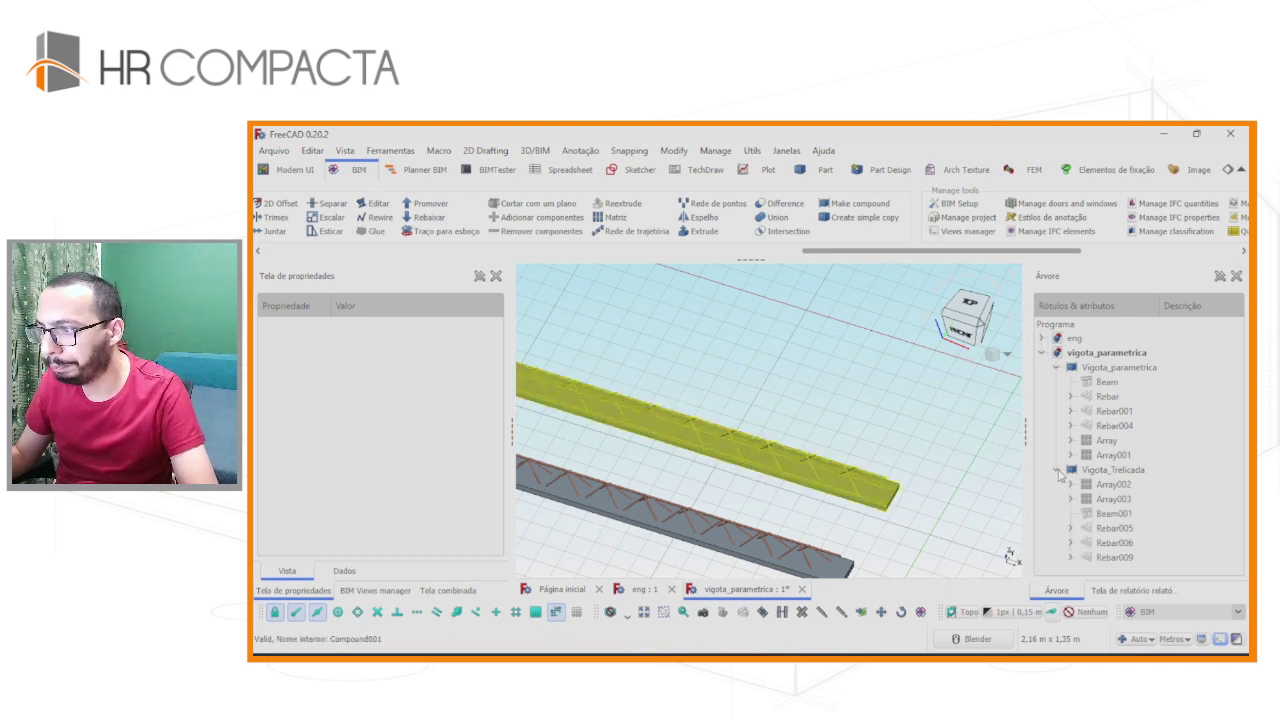
pyautogui.click(1056, 368)
pyautogui.scroll(-2, 900, 455)
pyautogui.scroll(-2, 836, 417)
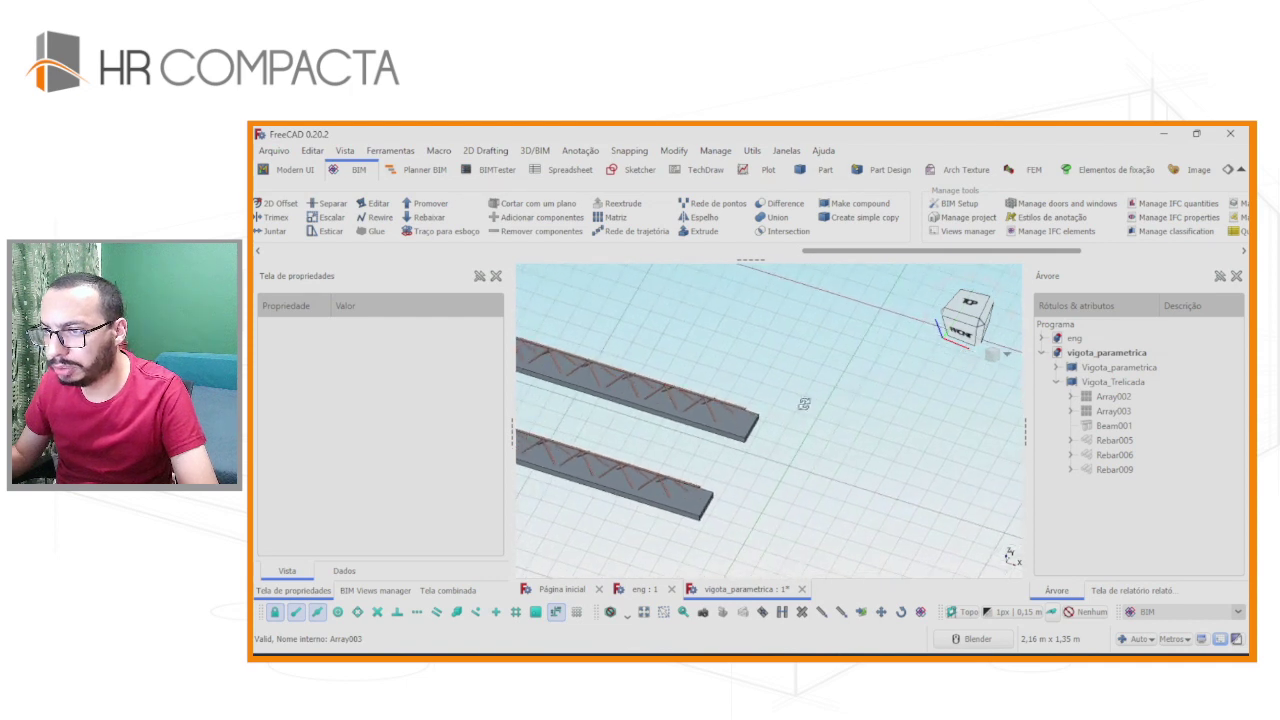
pyautogui.scroll(-1, 810, 405)
pyautogui.click(1112, 426)
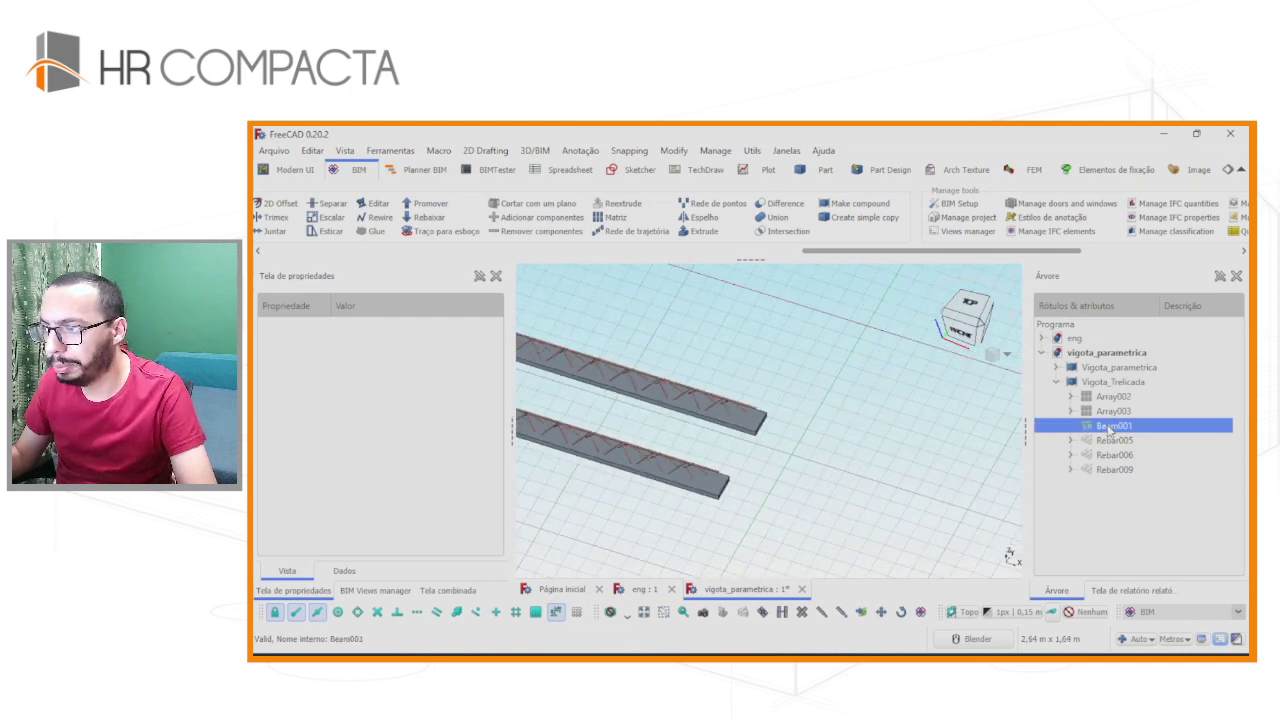
pyautogui.click(344, 570)
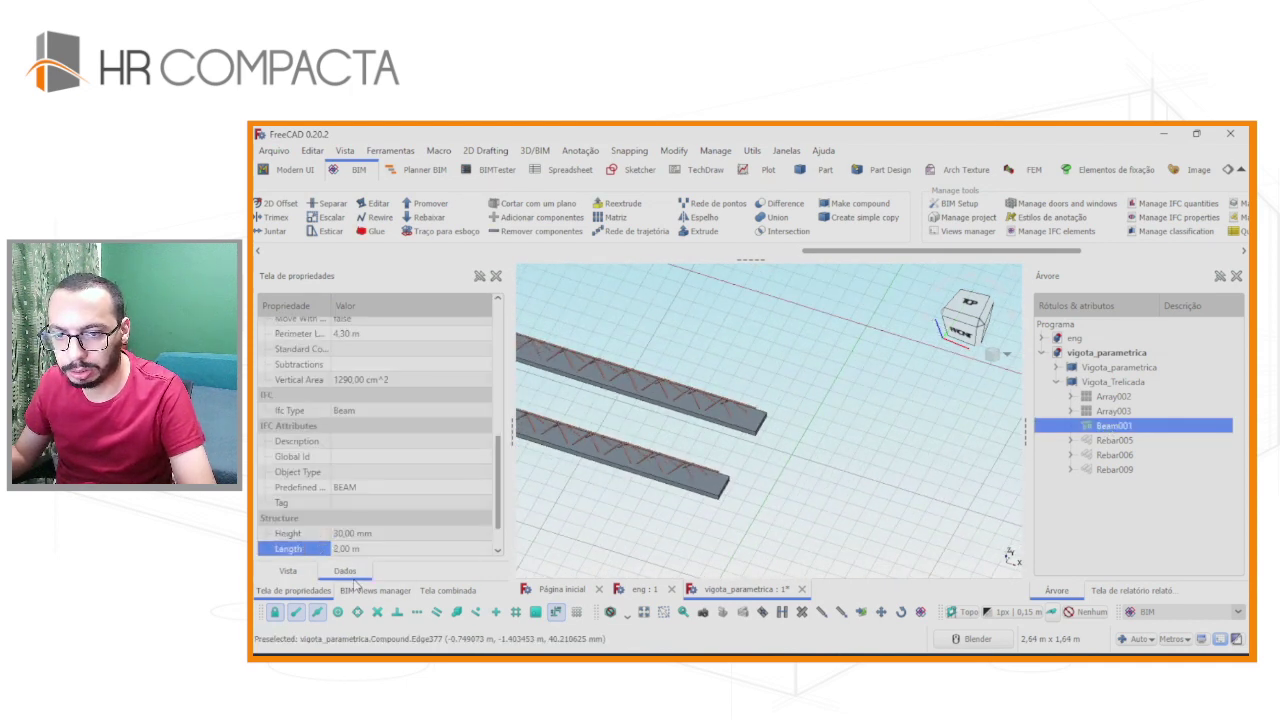
pyautogui.scroll(-1, 338, 513)
# Set Beam001's Length to 5 m and recompute the model.
pyautogui.click(345, 519)
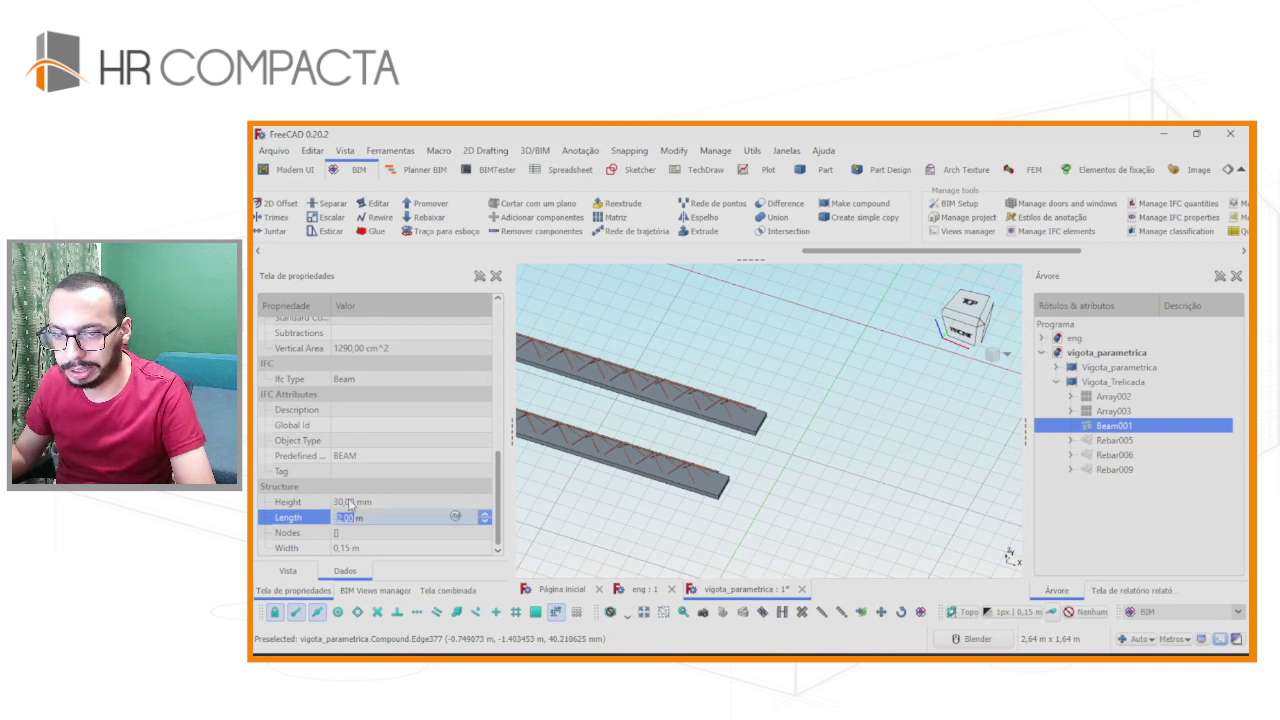
pyautogui.write('5')
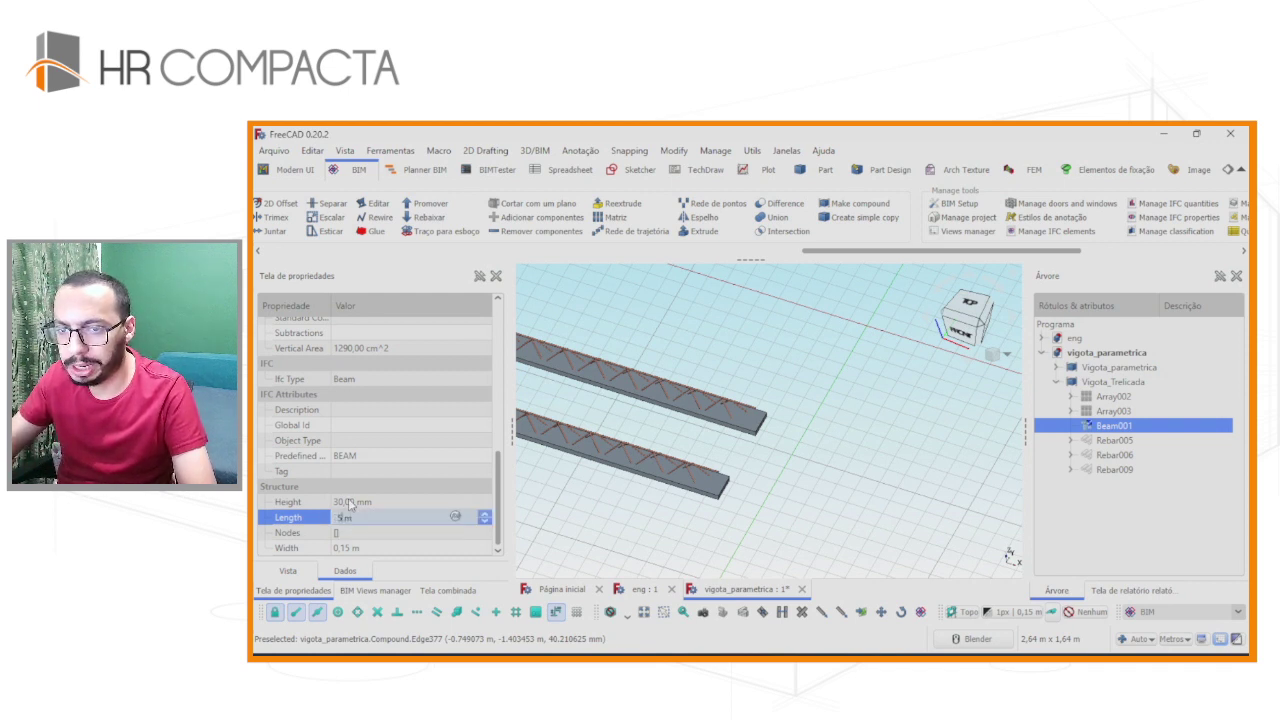
pyautogui.press('Return')
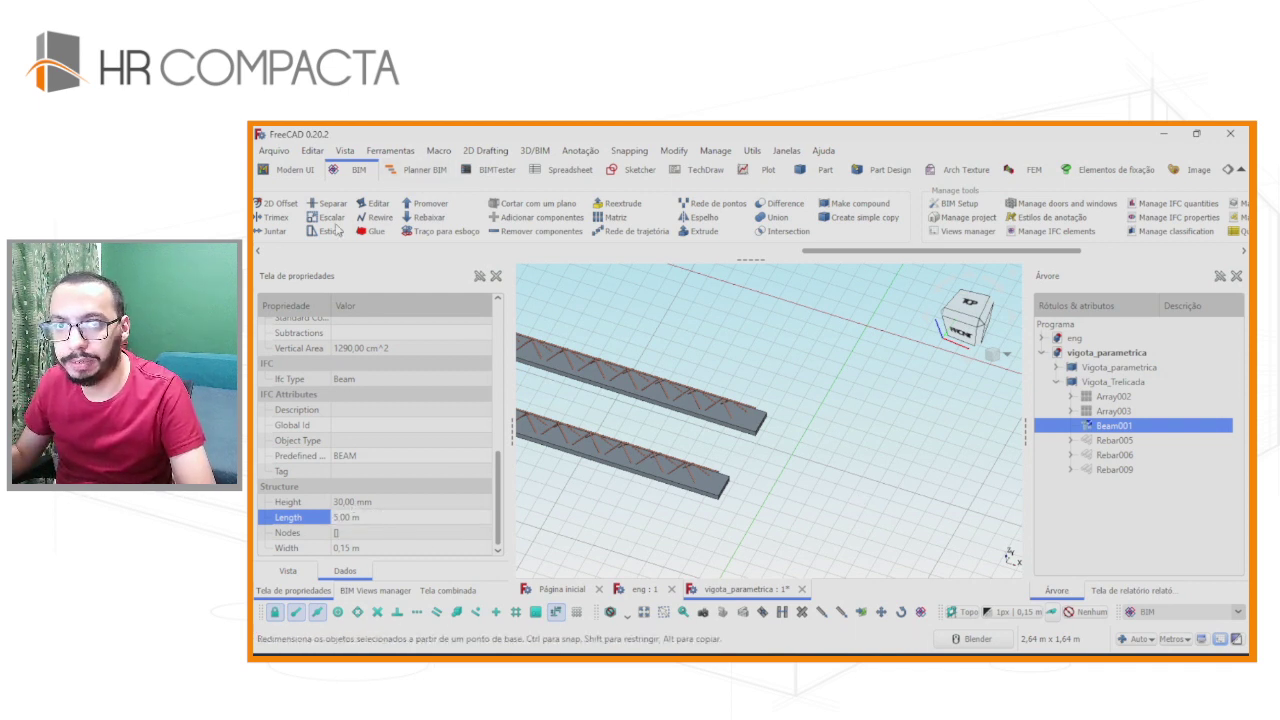
pyautogui.scroll(5, 310, 224)
pyautogui.scroll(5, 310, 224)
pyautogui.click(310, 224)
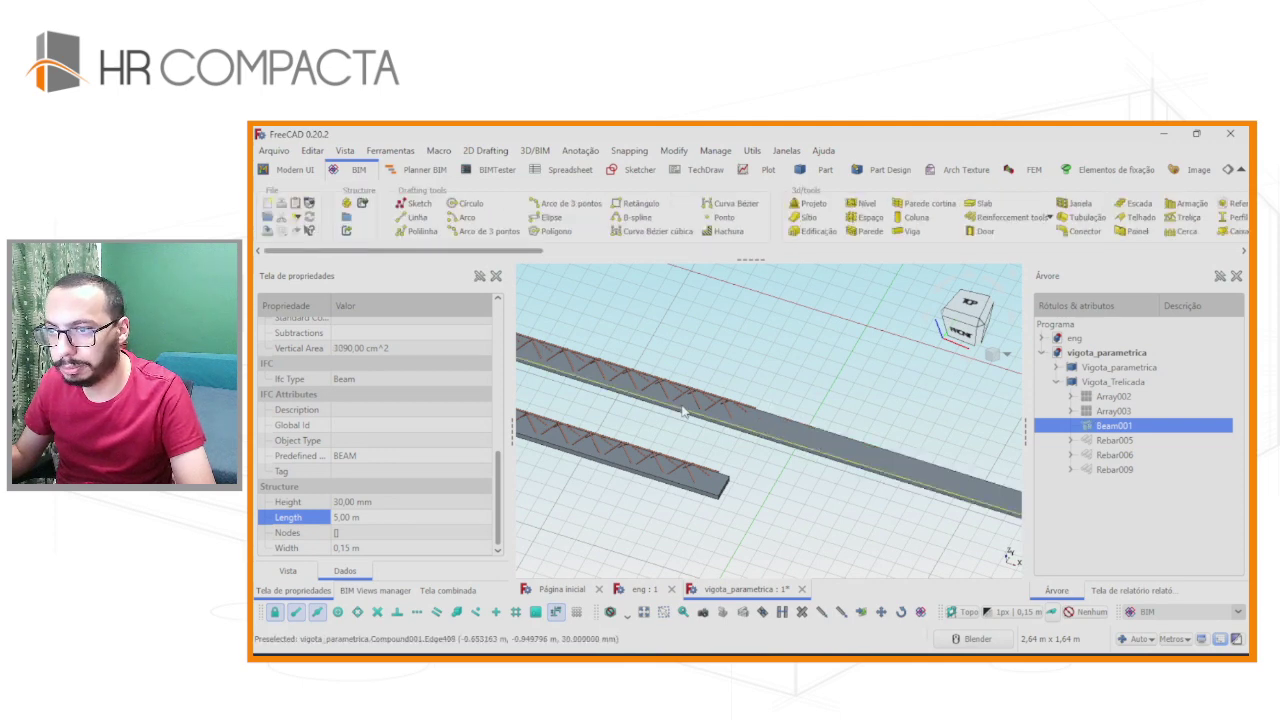
pyautogui.scroll(-2, 686, 412)
pyautogui.scroll(-2, 686, 412)
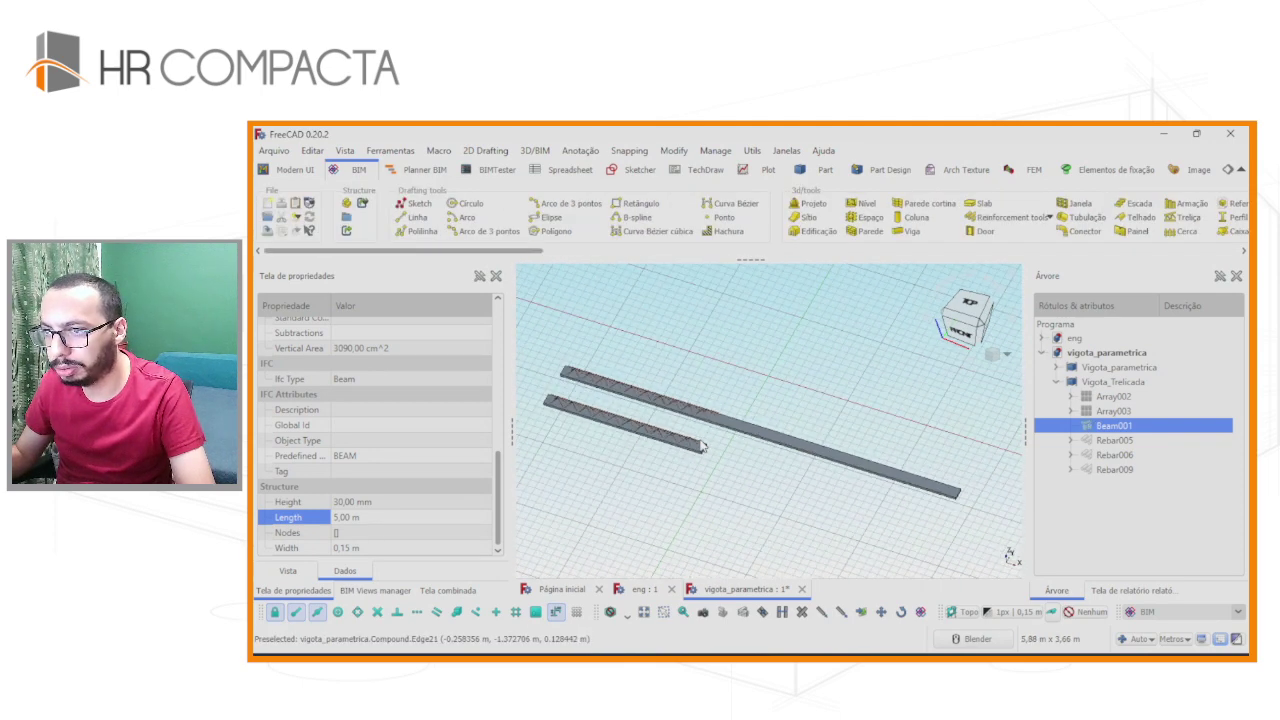
# Set the base lines Line003, Line004 and Line005 of Rebar005/006/009 to 4,90 m and recompute.
pyautogui.click(1107, 443)
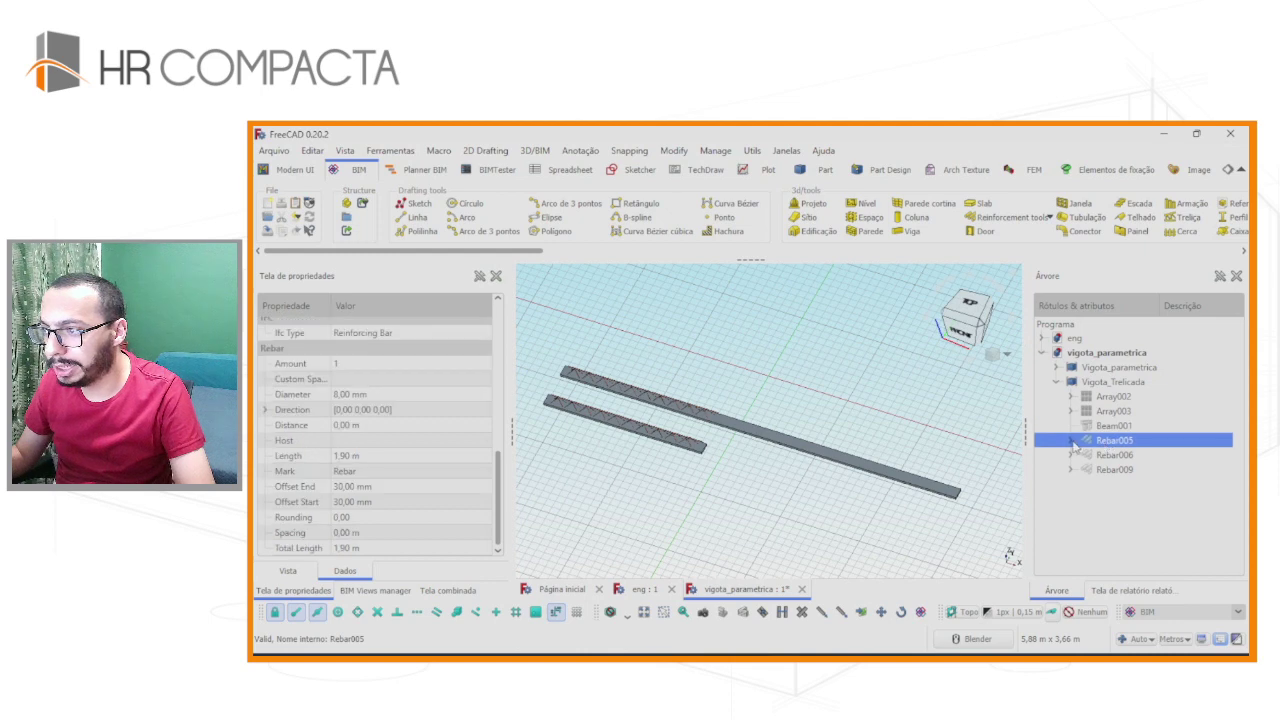
pyautogui.click(1071, 470)
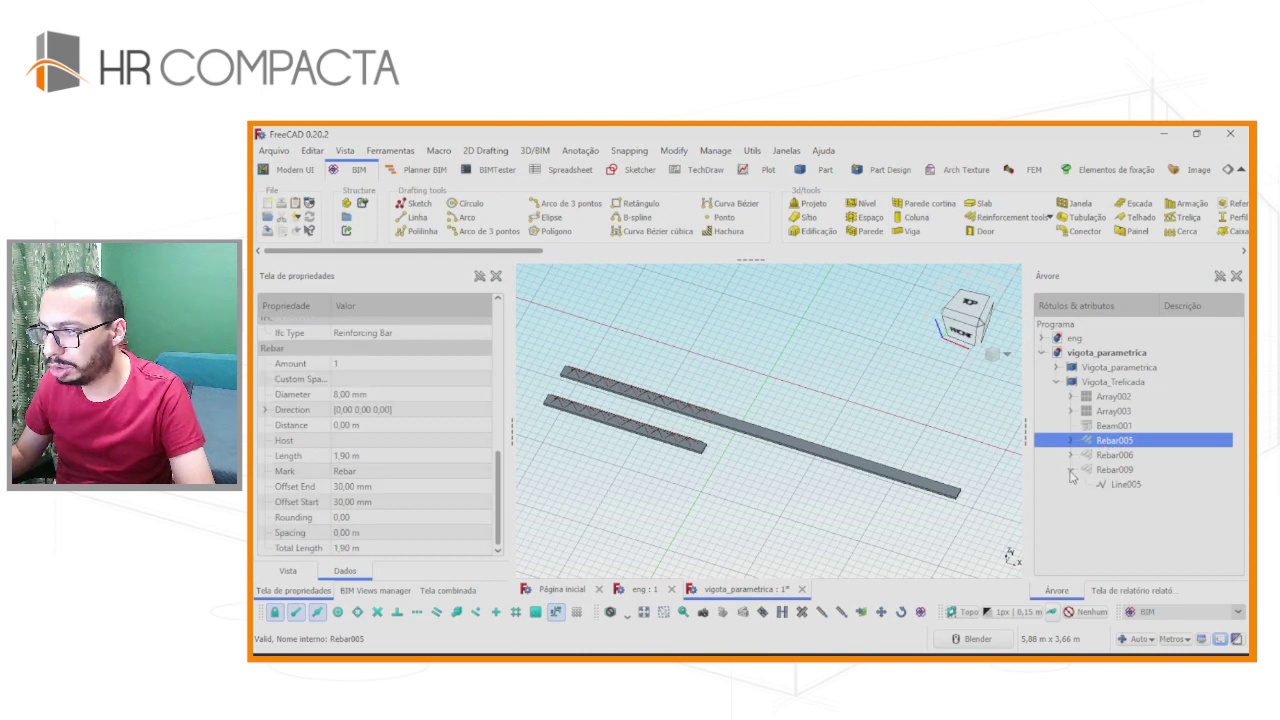
pyautogui.click(1071, 455)
pyautogui.click(1071, 440)
pyautogui.click(1125, 455)
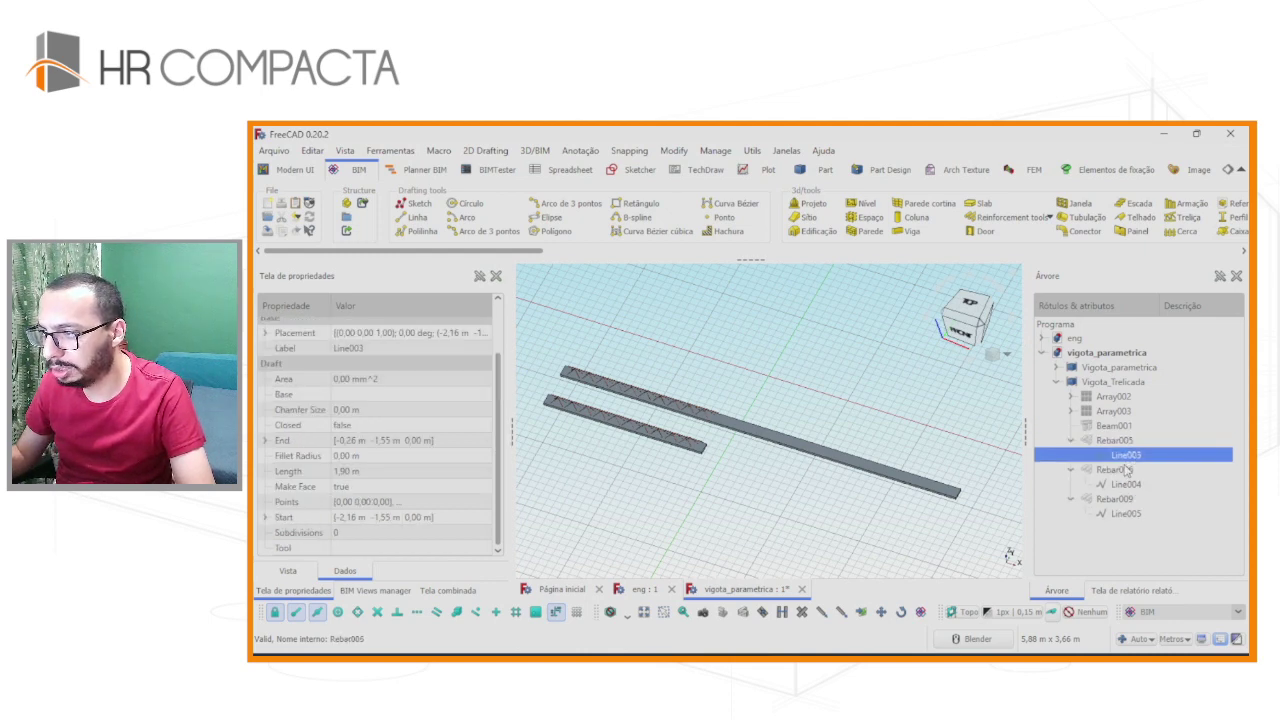
pyautogui.keyDown('ctrl'); pyautogui.click(1124, 484); pyautogui.keyUp('ctrl')
pyautogui.keyDown('ctrl'); pyautogui.click(1114, 513); pyautogui.keyUp('ctrl')
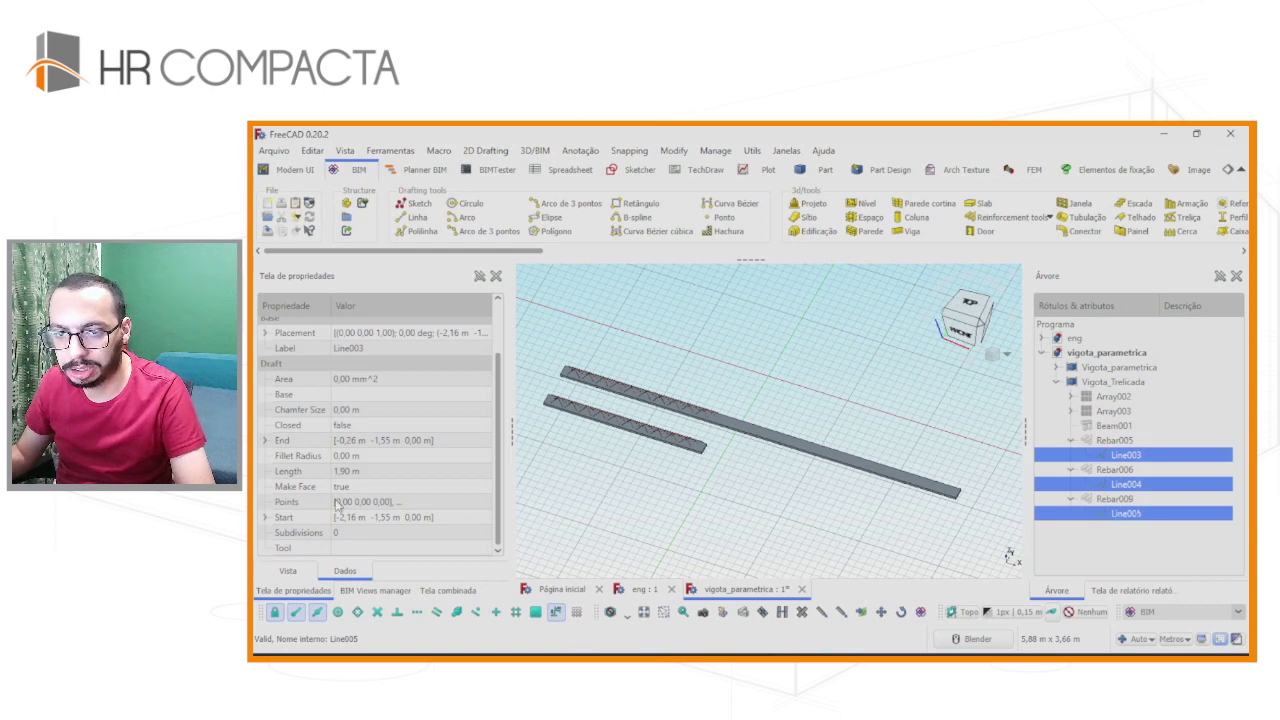
pyautogui.click(341, 471)
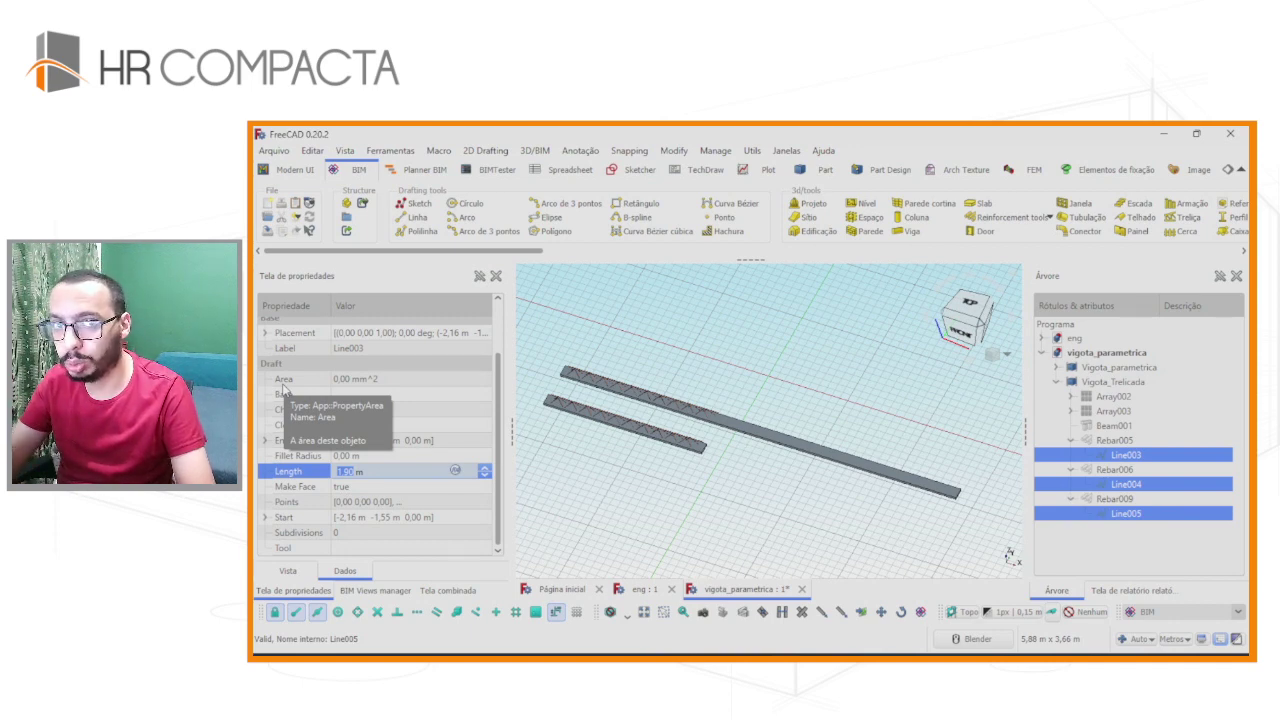
pyautogui.write('4')
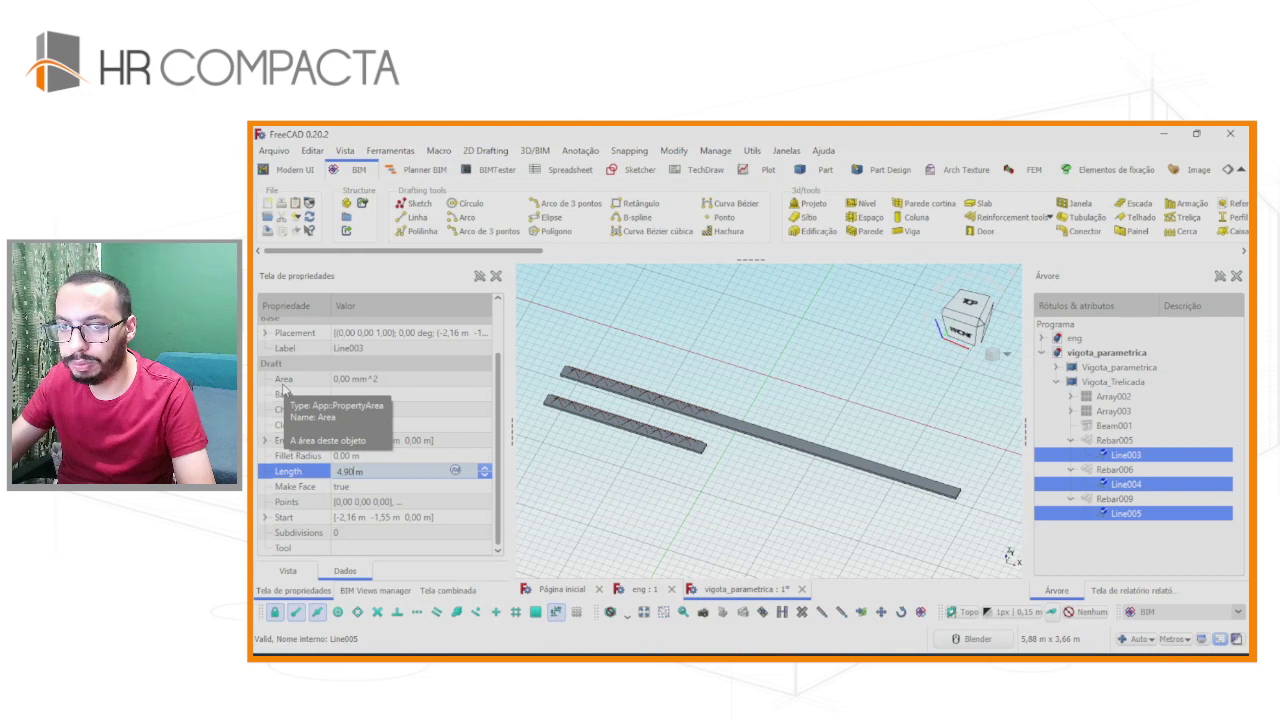
pyautogui.press('Return')
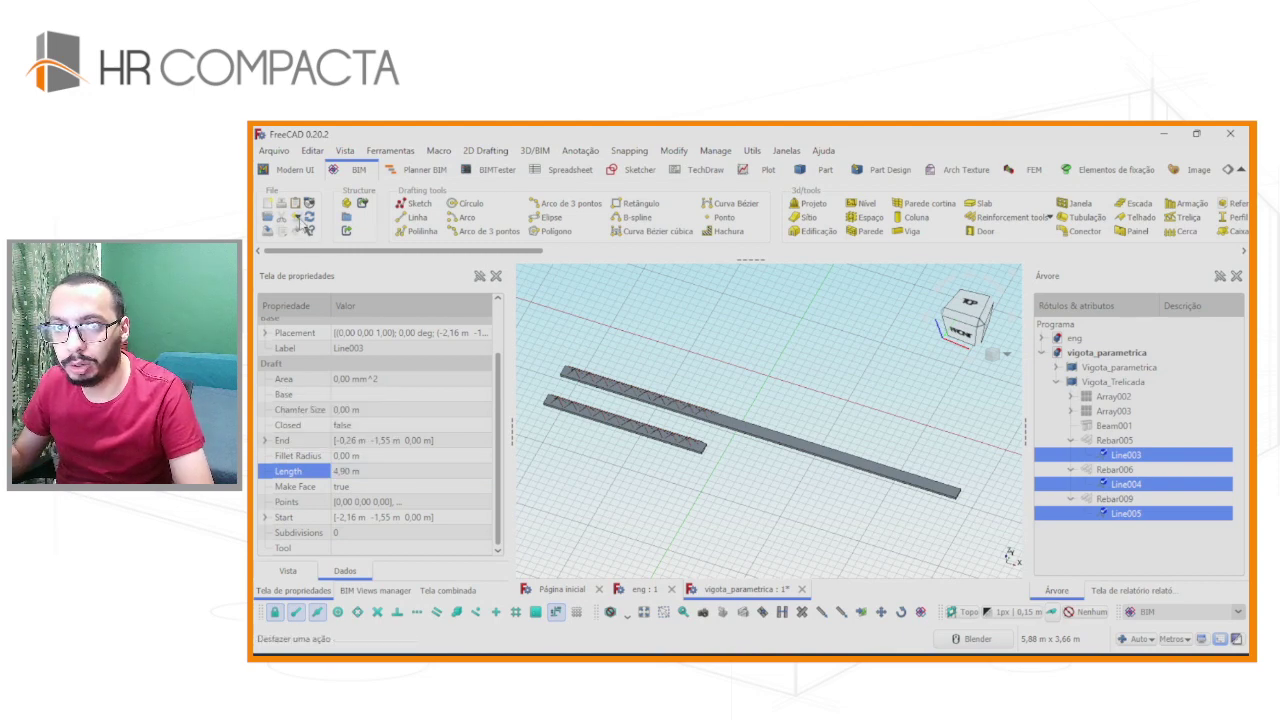
pyautogui.click(309, 220)
pyautogui.scroll(2, 960, 495)
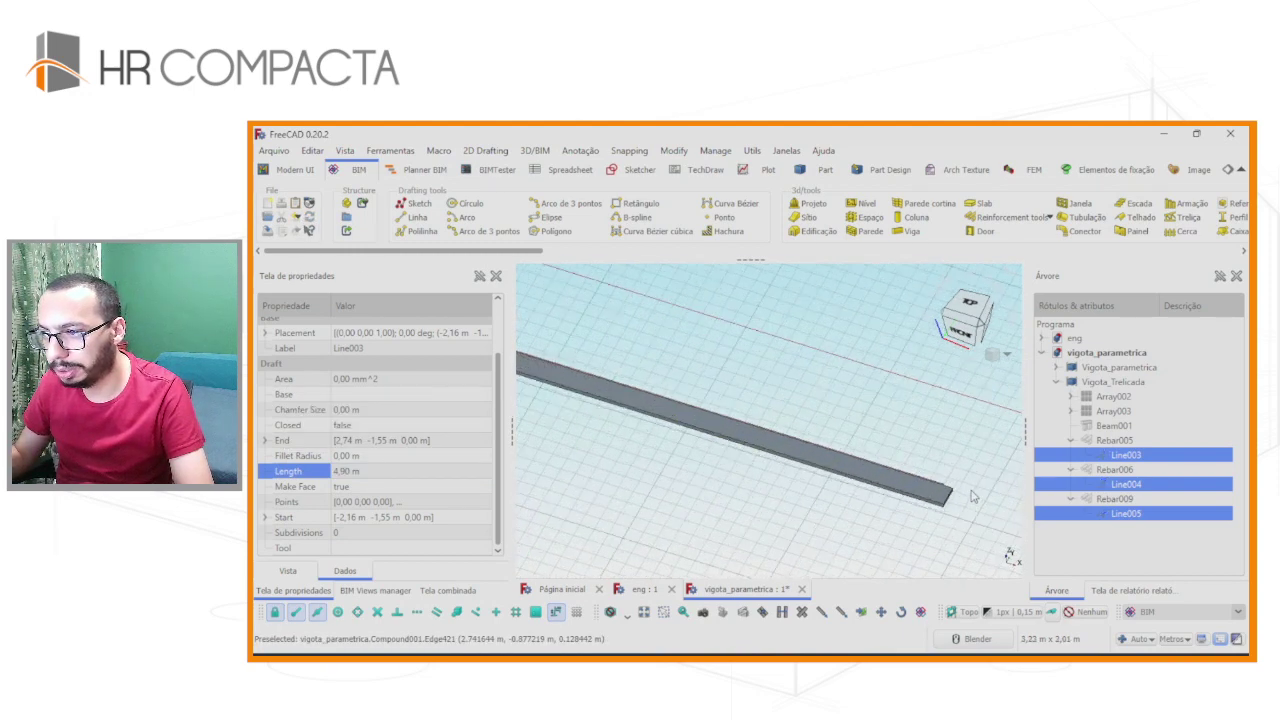
pyautogui.scroll(2, 937, 494)
pyautogui.scroll(2, 895, 472)
pyautogui.scroll(2, 1012, 555)
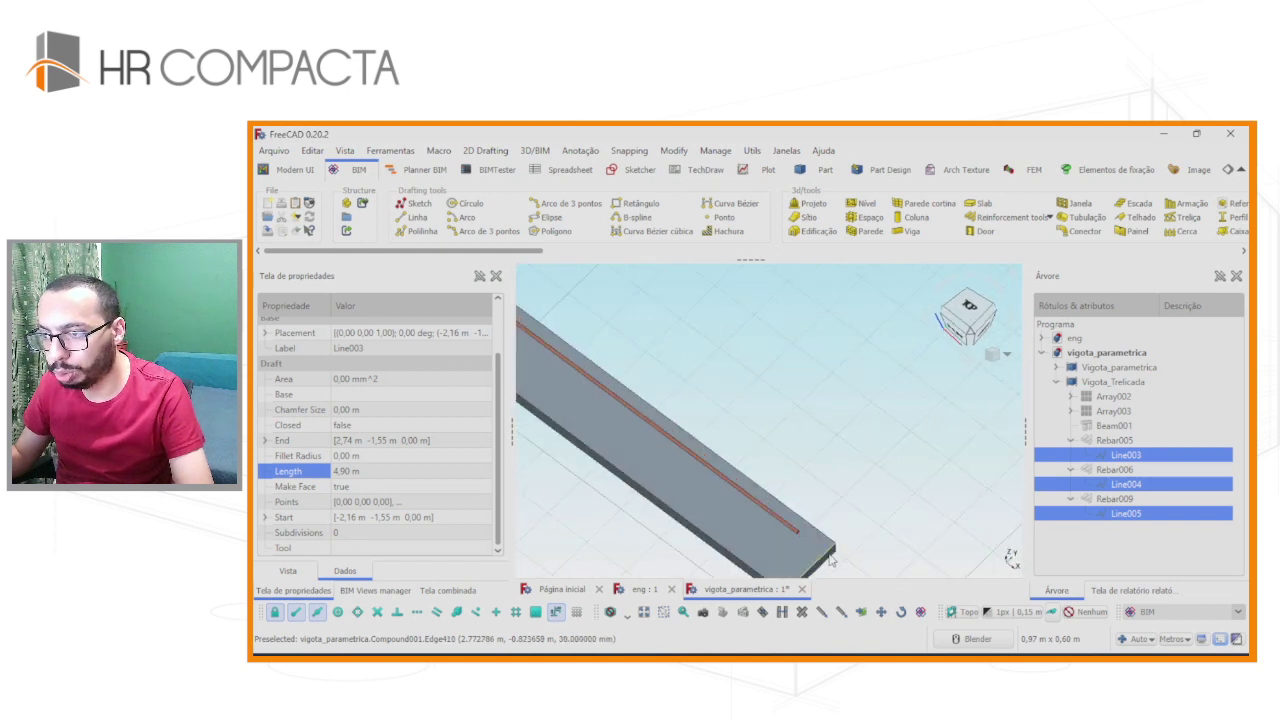
pyautogui.click(726, 545)
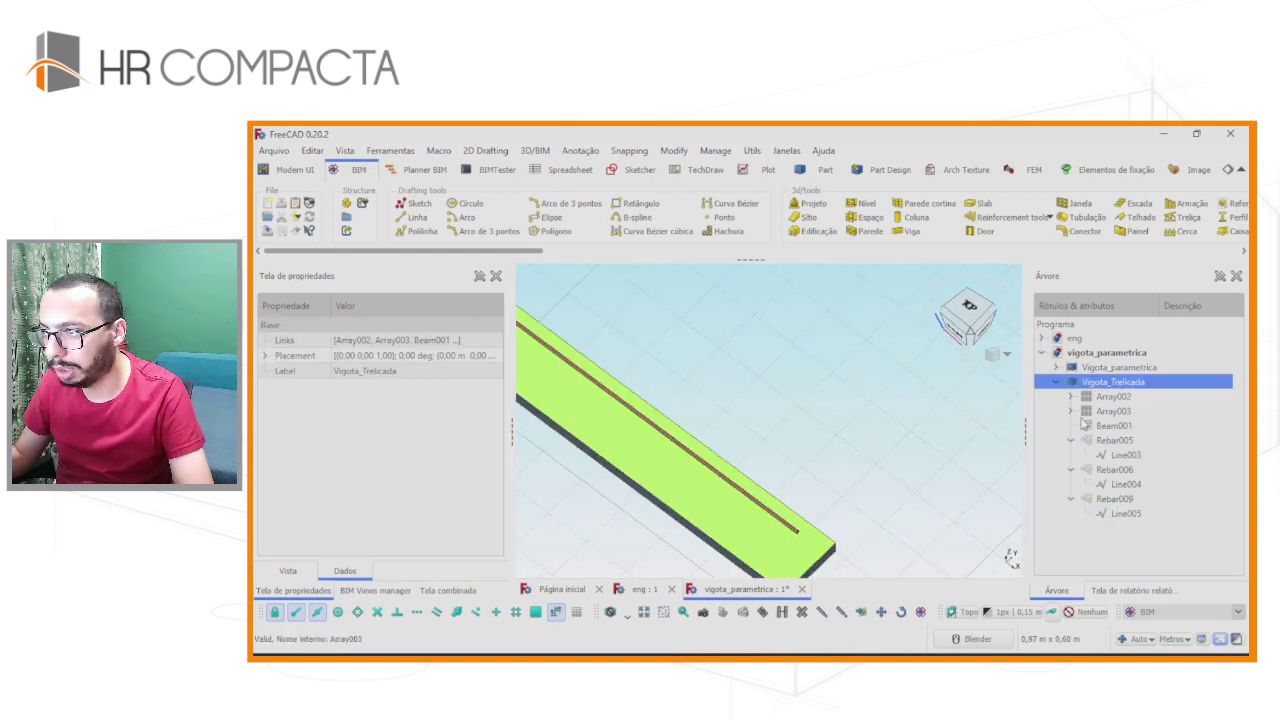
pyautogui.scroll(-2, 800, 468)
pyautogui.scroll(-2, 800, 468)
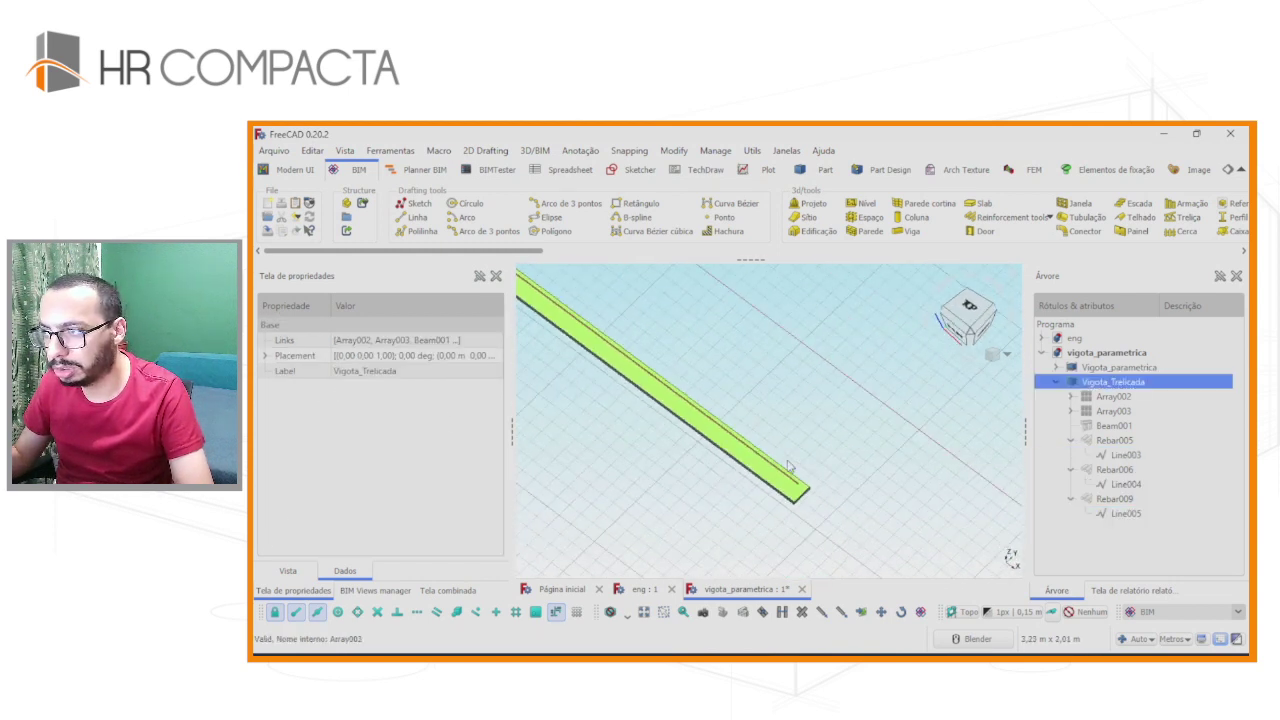
pyautogui.click(290, 571)
pyautogui.click(352, 516)
pyautogui.write('50')
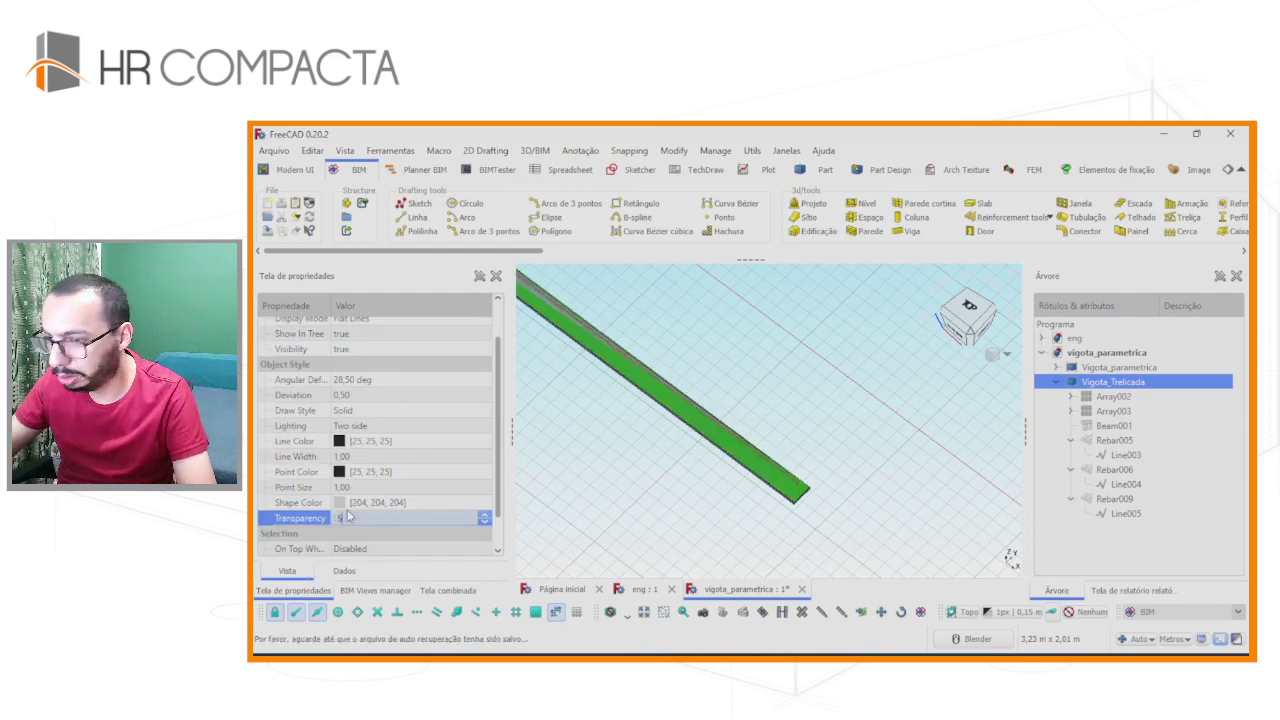
pyautogui.press('Return')
pyautogui.scroll(2, 826, 469)
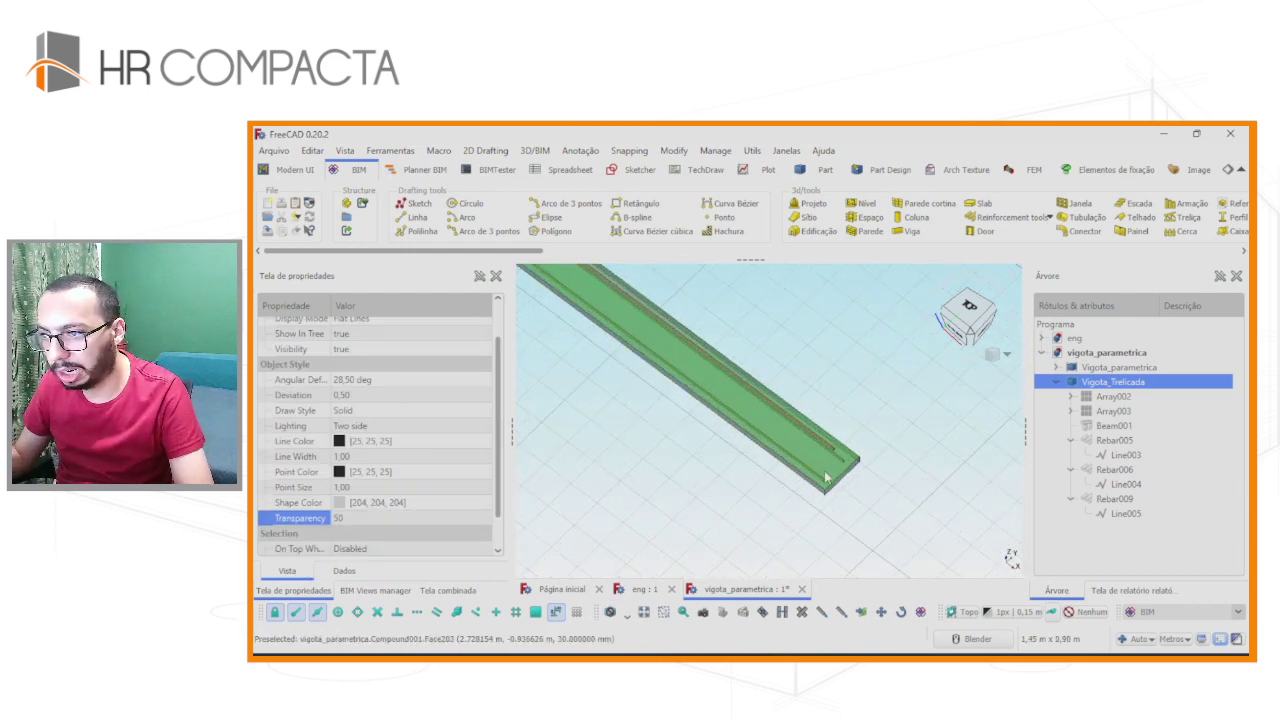
pyautogui.scroll(2, 826, 469)
pyautogui.scroll(1, 826, 469)
pyautogui.click(360, 518)
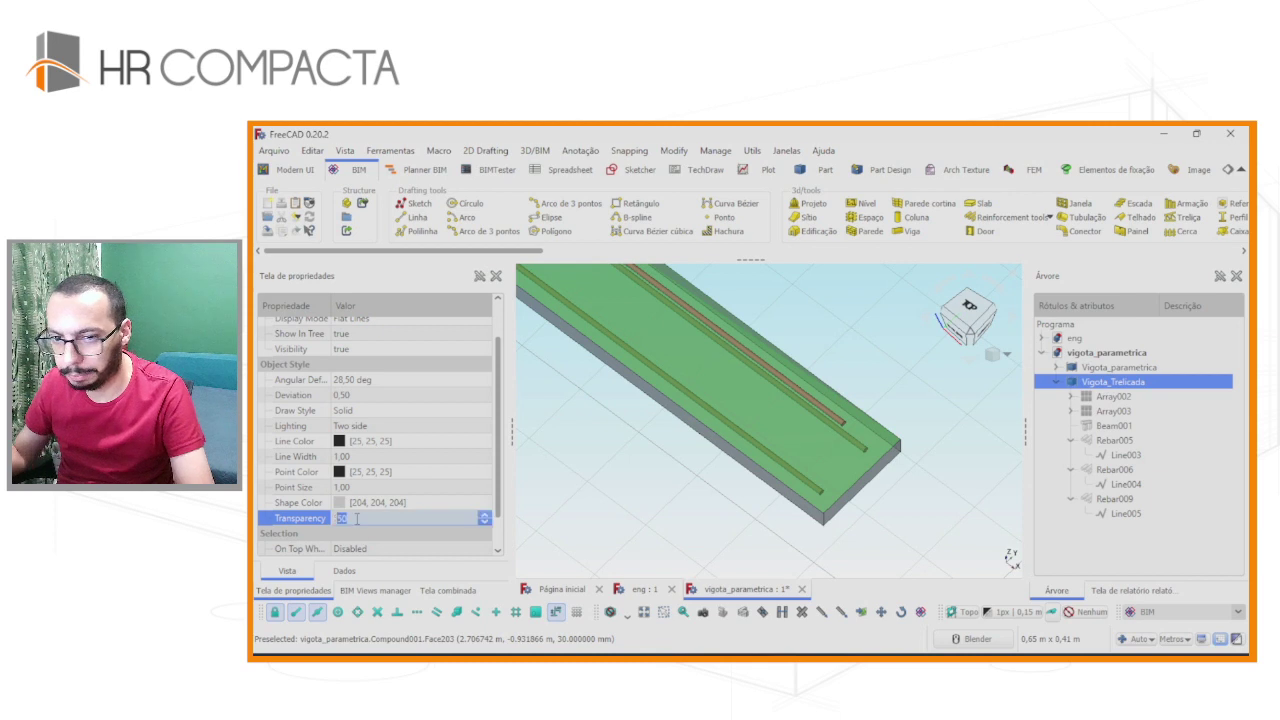
pyautogui.write('0')
pyautogui.press('Return')
pyautogui.scroll(-3, 933, 372)
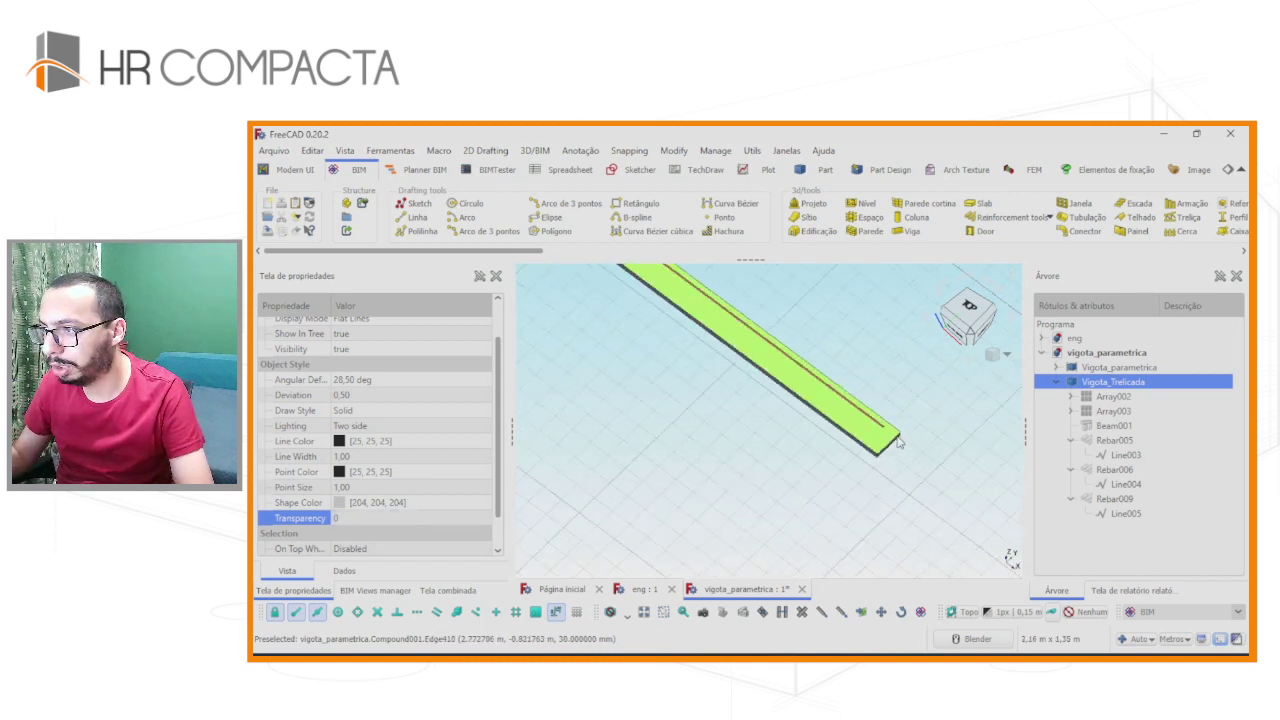
pyautogui.click(1071, 440)
pyautogui.click(1071, 455)
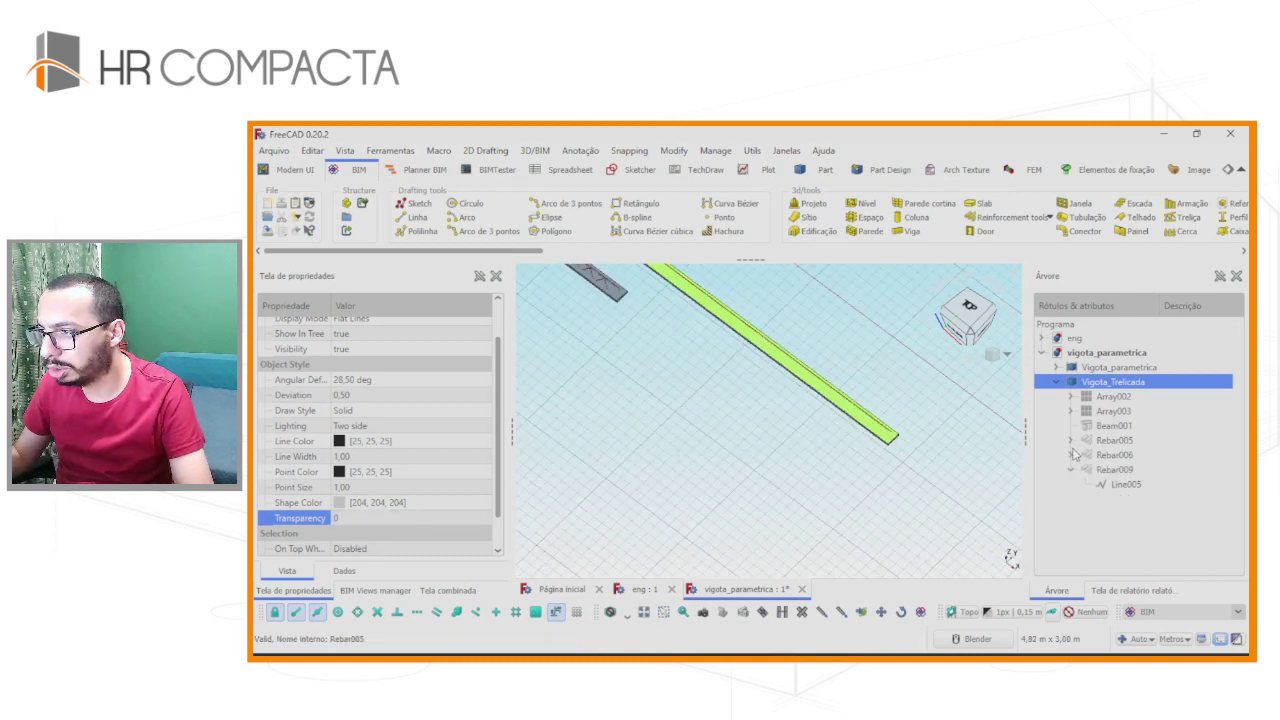
pyautogui.click(1071, 469)
pyautogui.scroll(-3, 800, 420)
pyautogui.scroll(3, 780, 400)
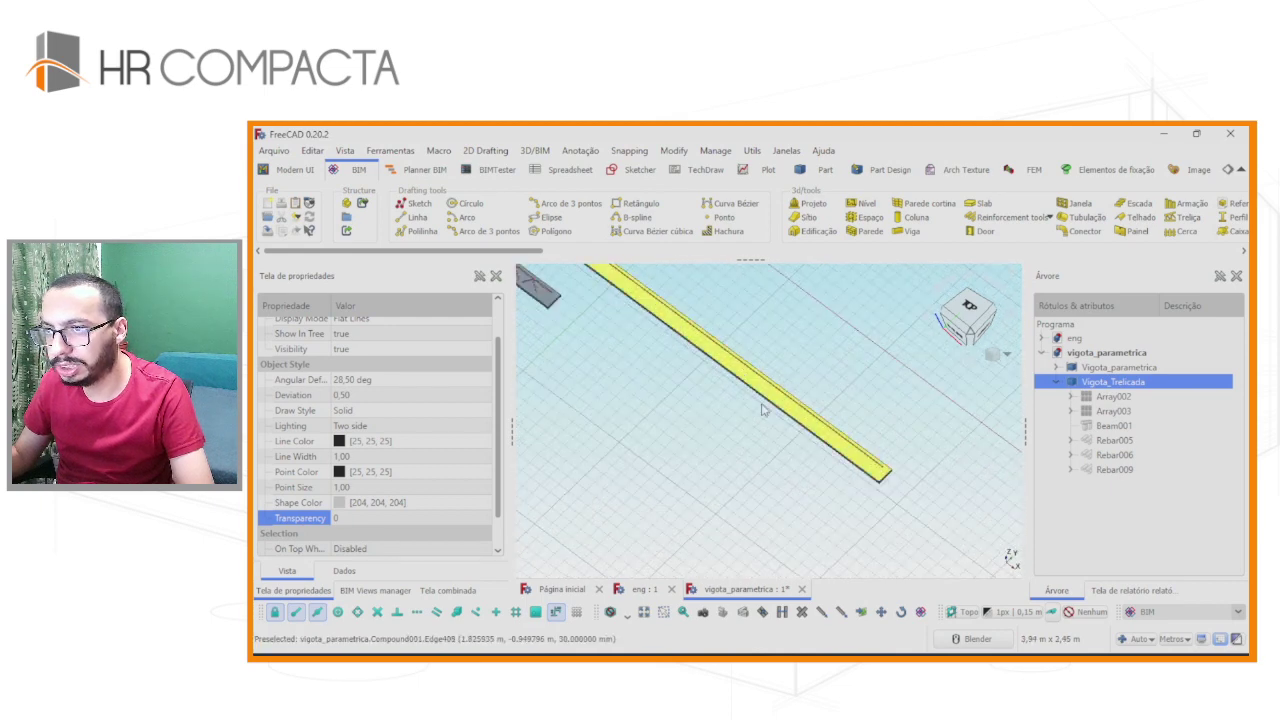
pyautogui.scroll(2, 763, 375)
pyautogui.scroll(-2, 763, 375)
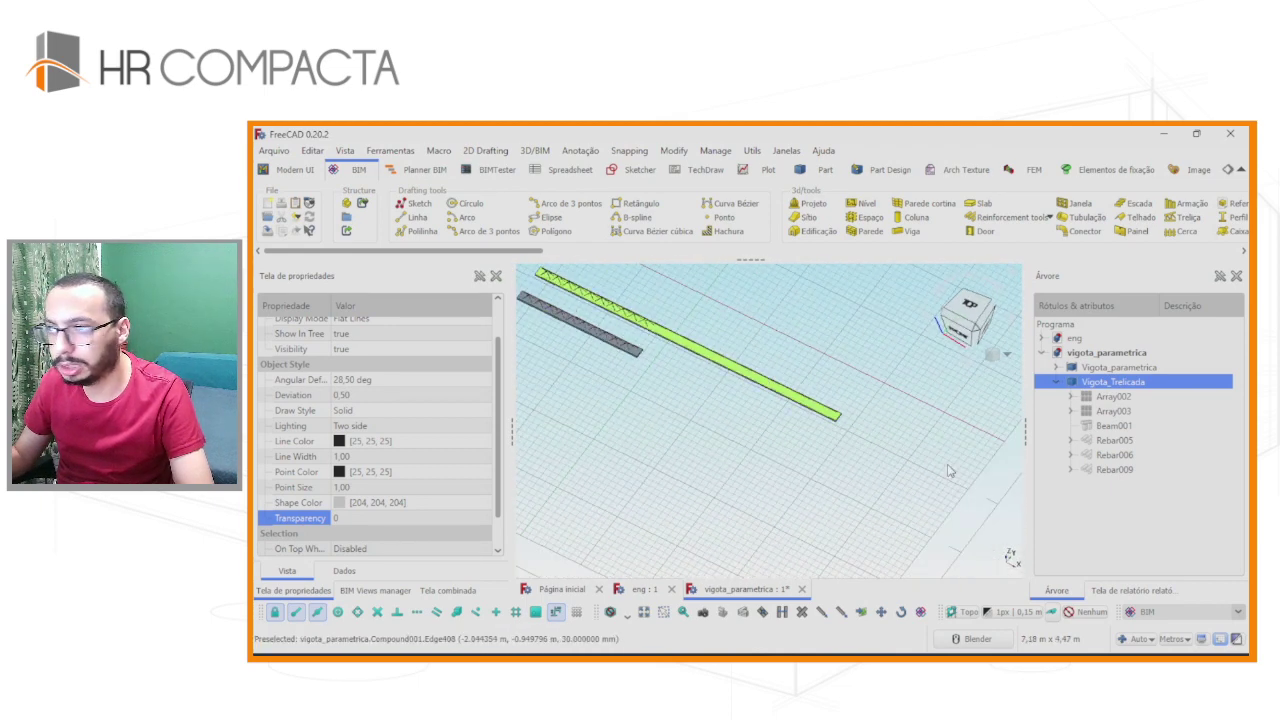
# Set the bent-bar array Array002's Number X copy count to 26.
pyautogui.click(1118, 398)
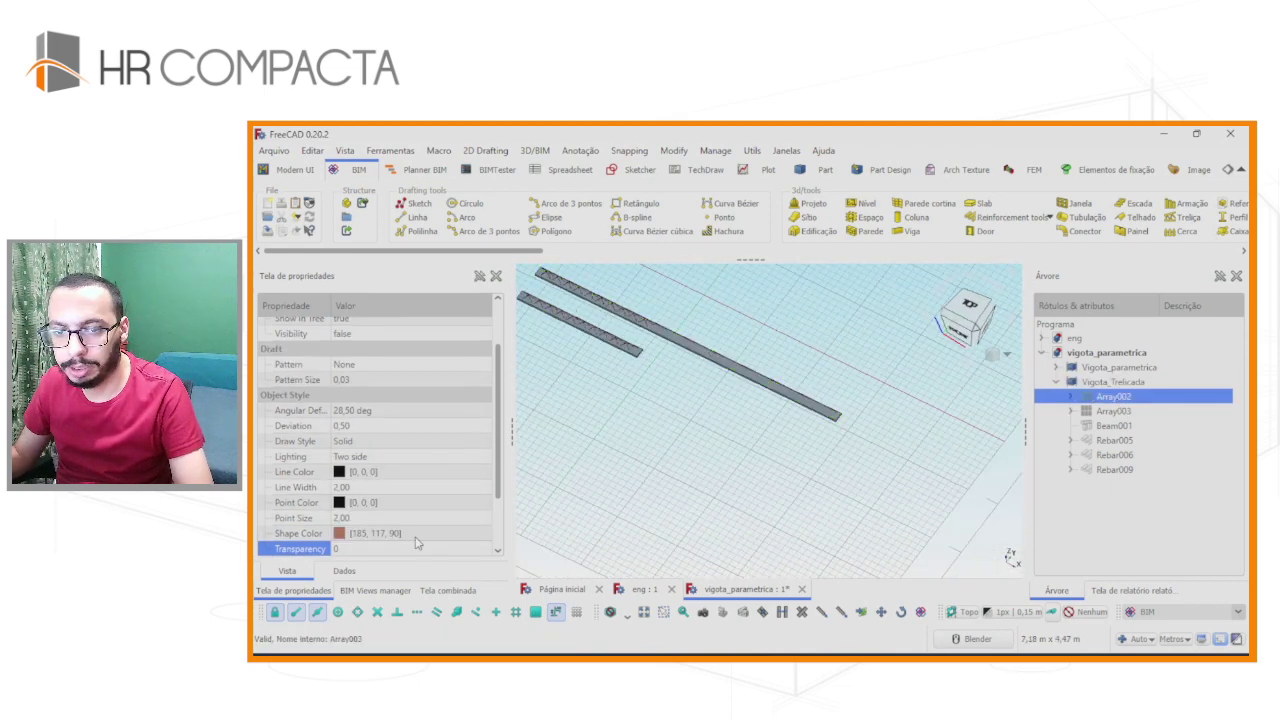
pyautogui.scroll(-2, 416, 542)
pyautogui.click(338, 568)
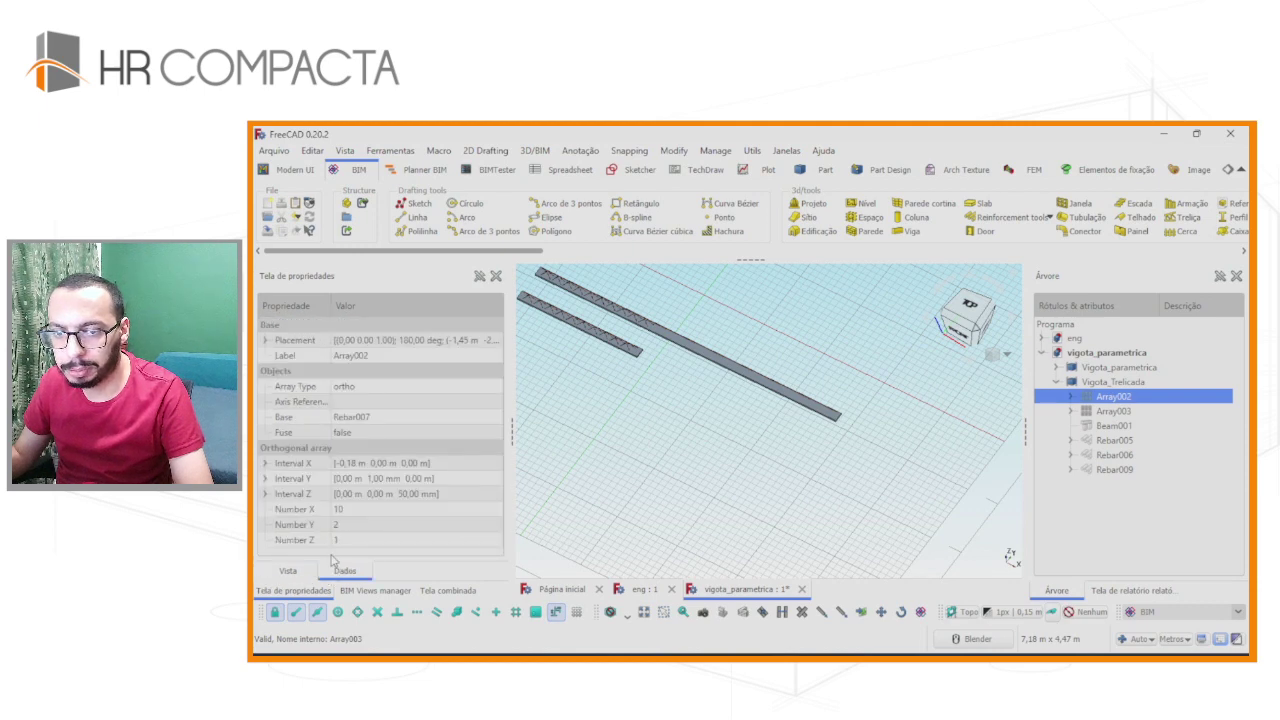
pyautogui.doubleClick(366, 510)
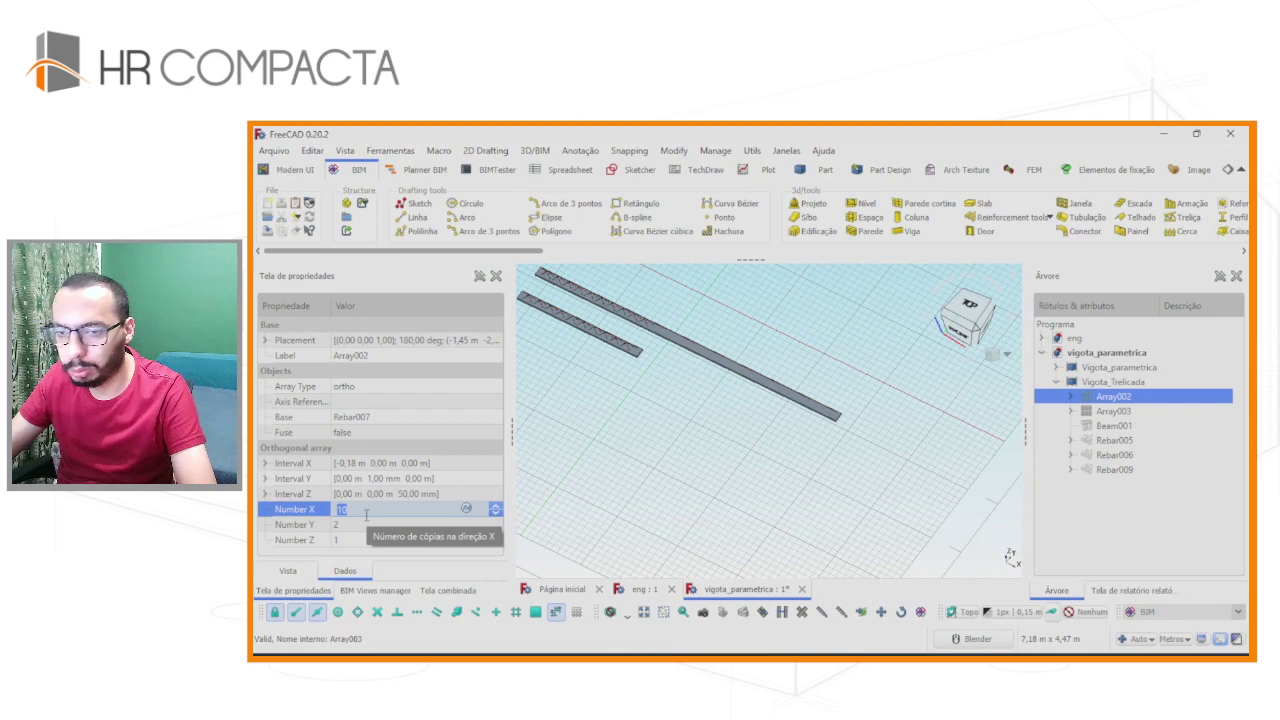
pyautogui.write('20')
pyautogui.press('Return')
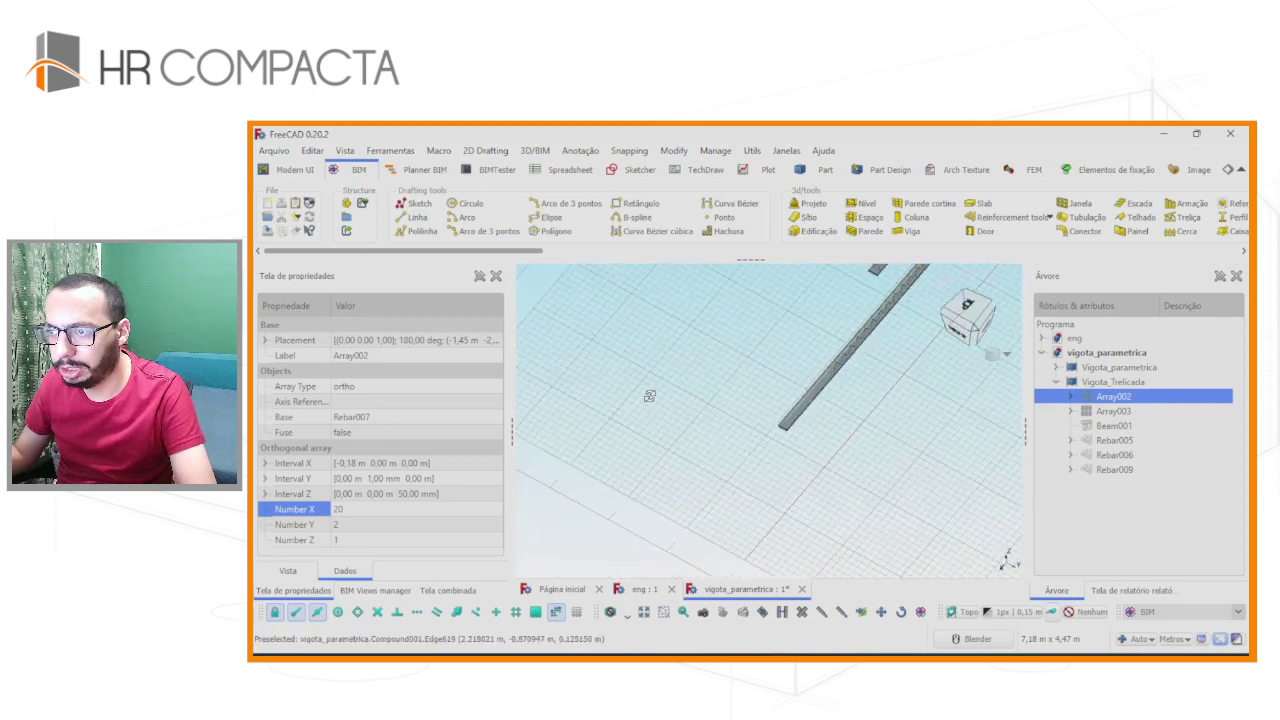
pyautogui.moveTo(660, 440); pyautogui.dragTo(598, 399, button='middle')
pyautogui.click(368, 510)
pyautogui.write('26')
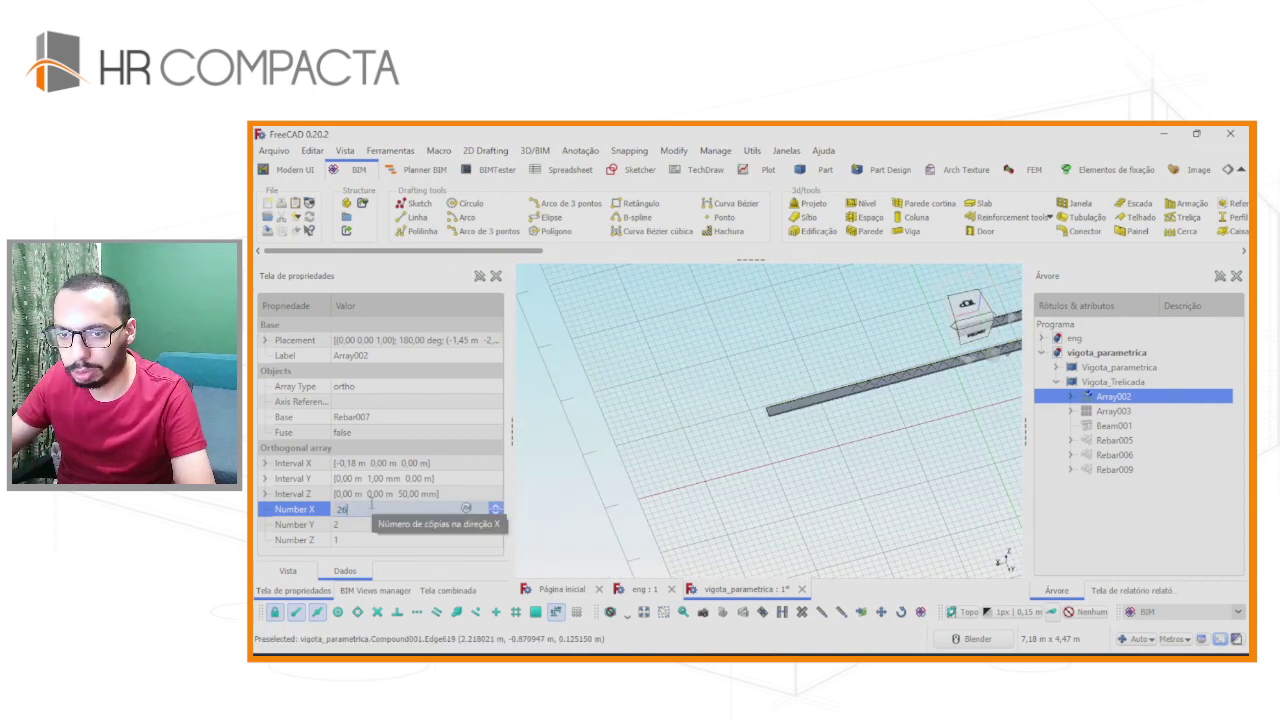
pyautogui.press('Return')
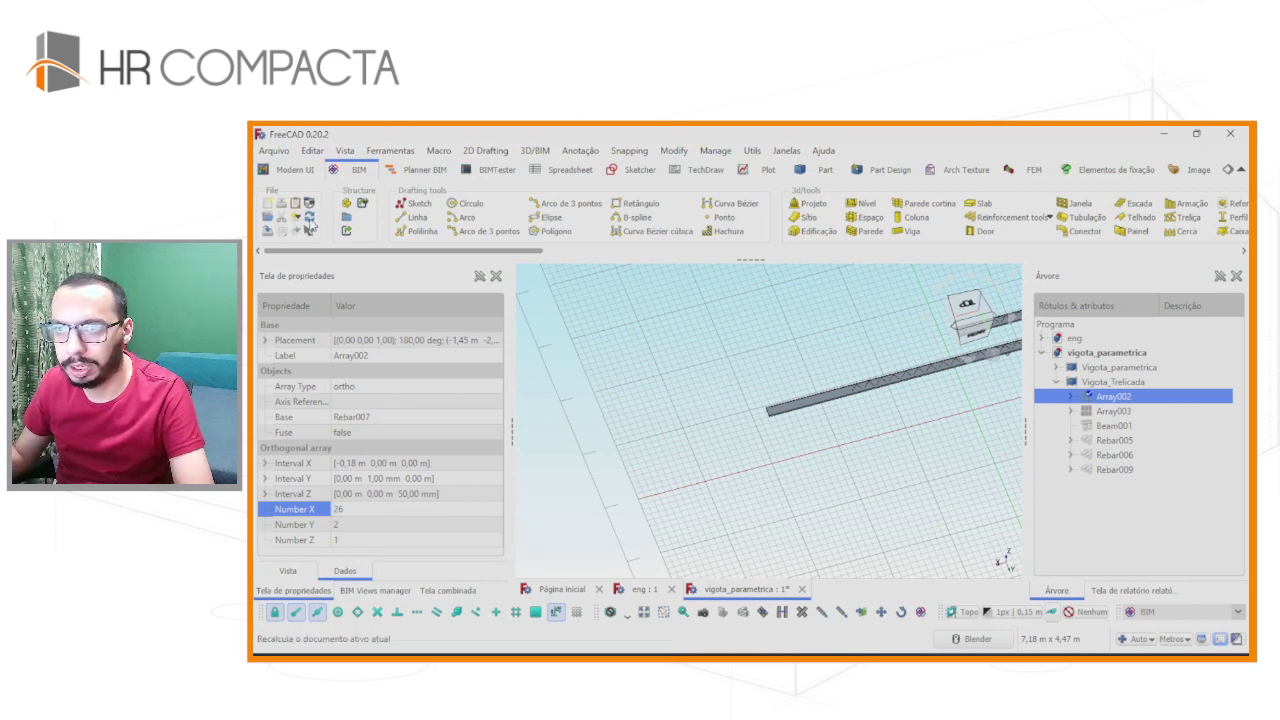
pyautogui.scroll(2, 671, 314)
pyautogui.scroll(2, 671, 314)
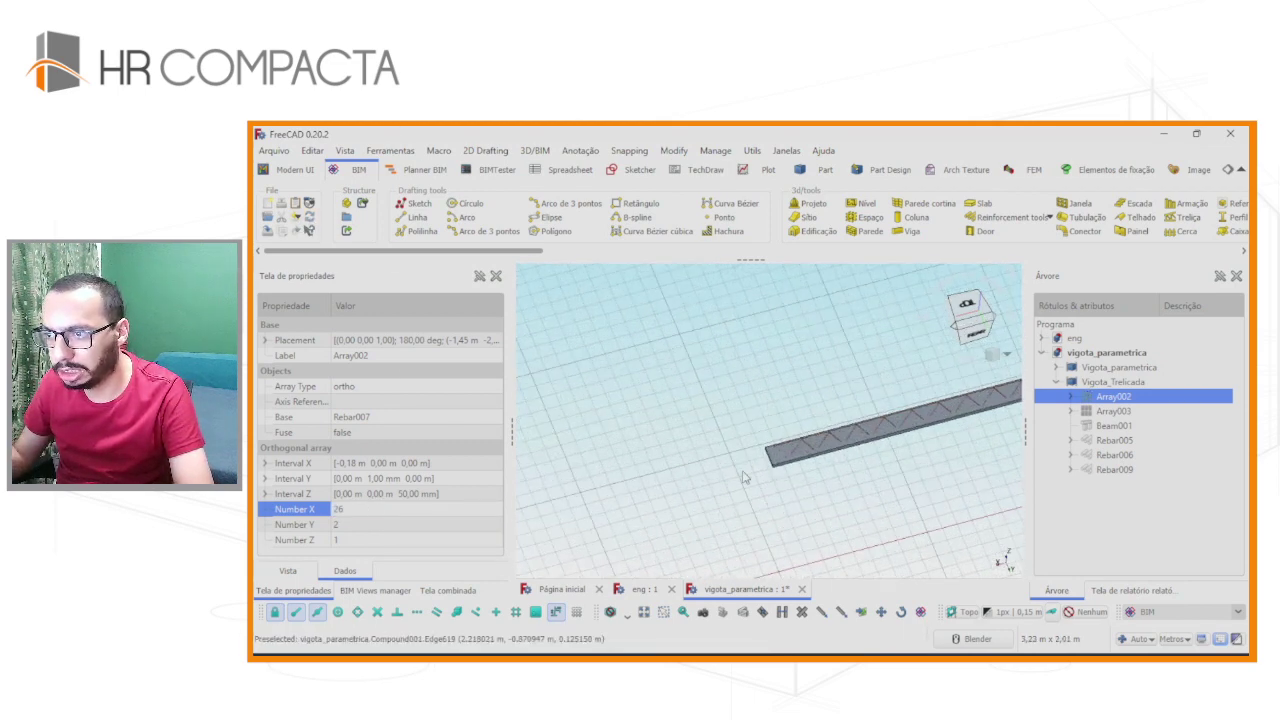
pyautogui.scroll(1, 671, 314)
pyautogui.click(335, 508)
pyautogui.write('27')
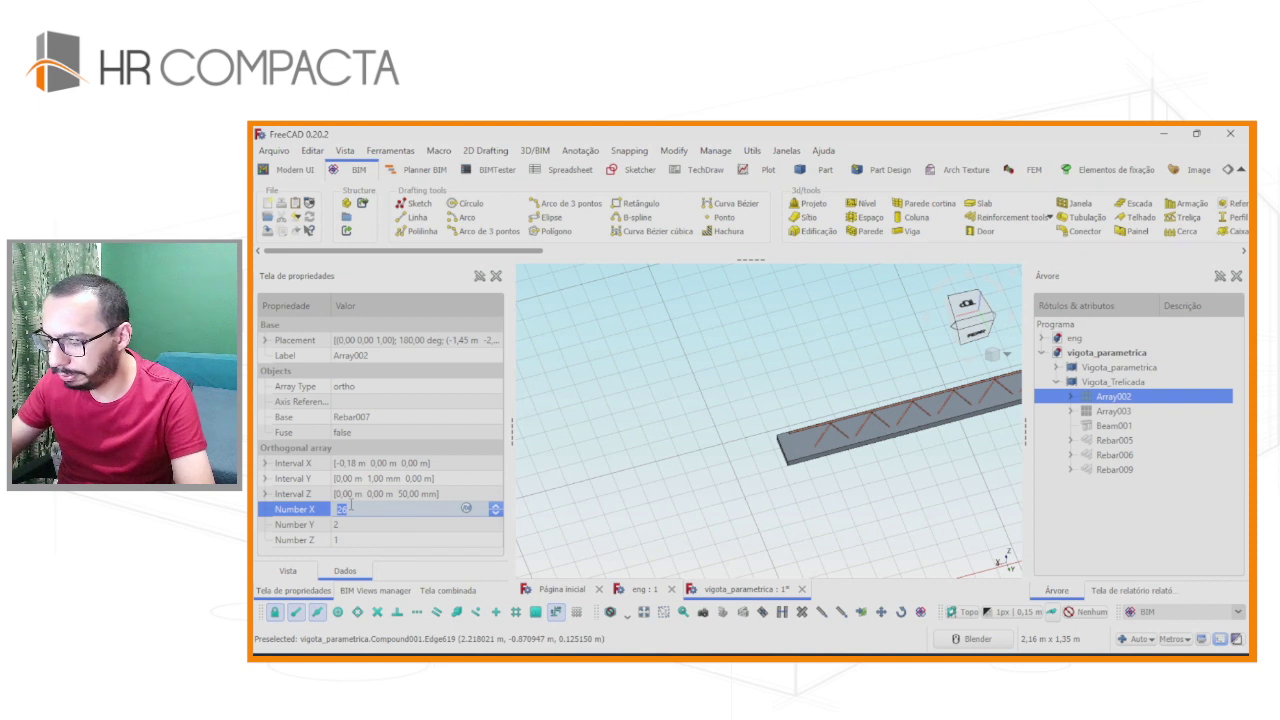
pyautogui.press('Return')
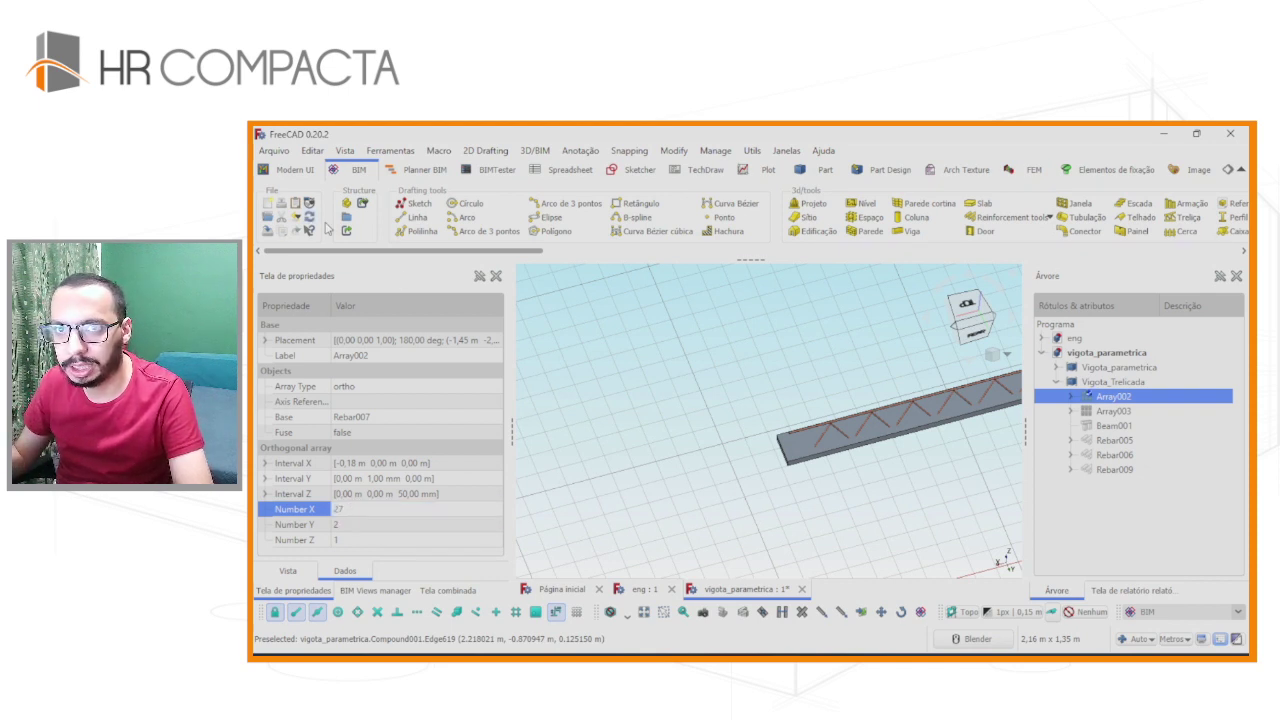
pyautogui.click(391, 510)
pyautogui.write('26')
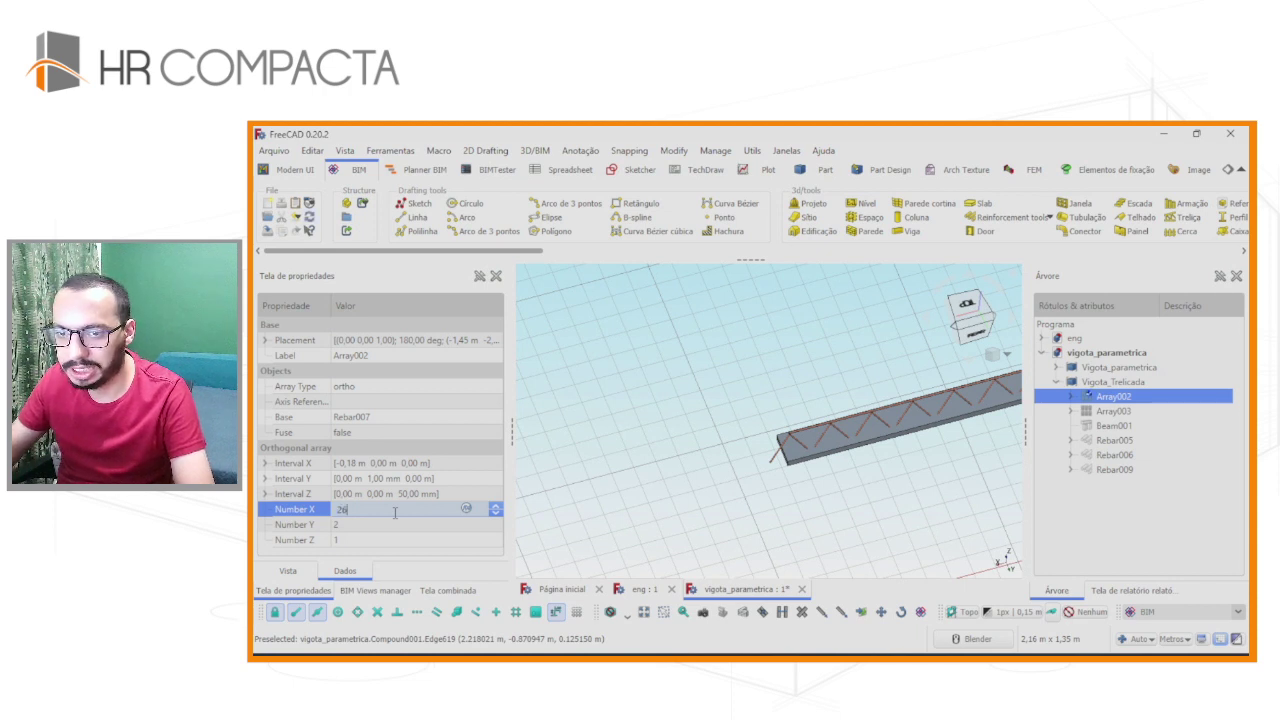
pyautogui.click(565, 352)
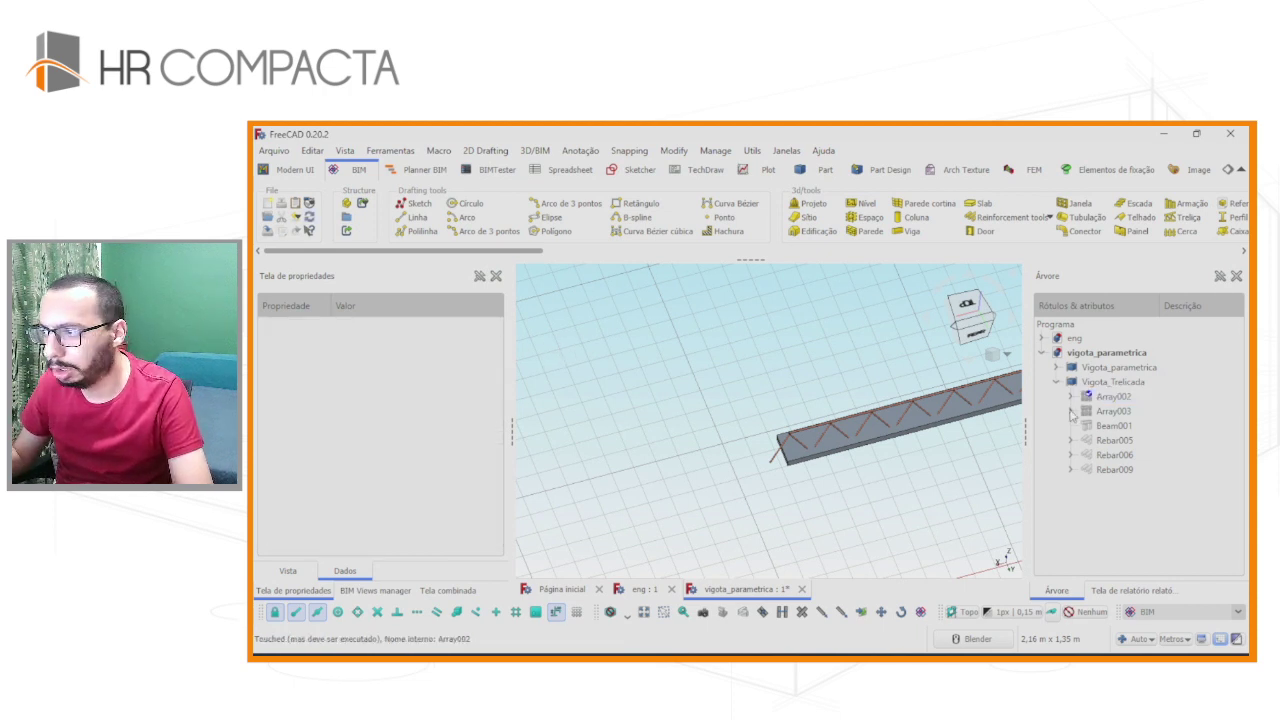
# Set Array003's Number X to 26 and recompute the joist.
pyautogui.click(1110, 411)
pyautogui.click(357, 512)
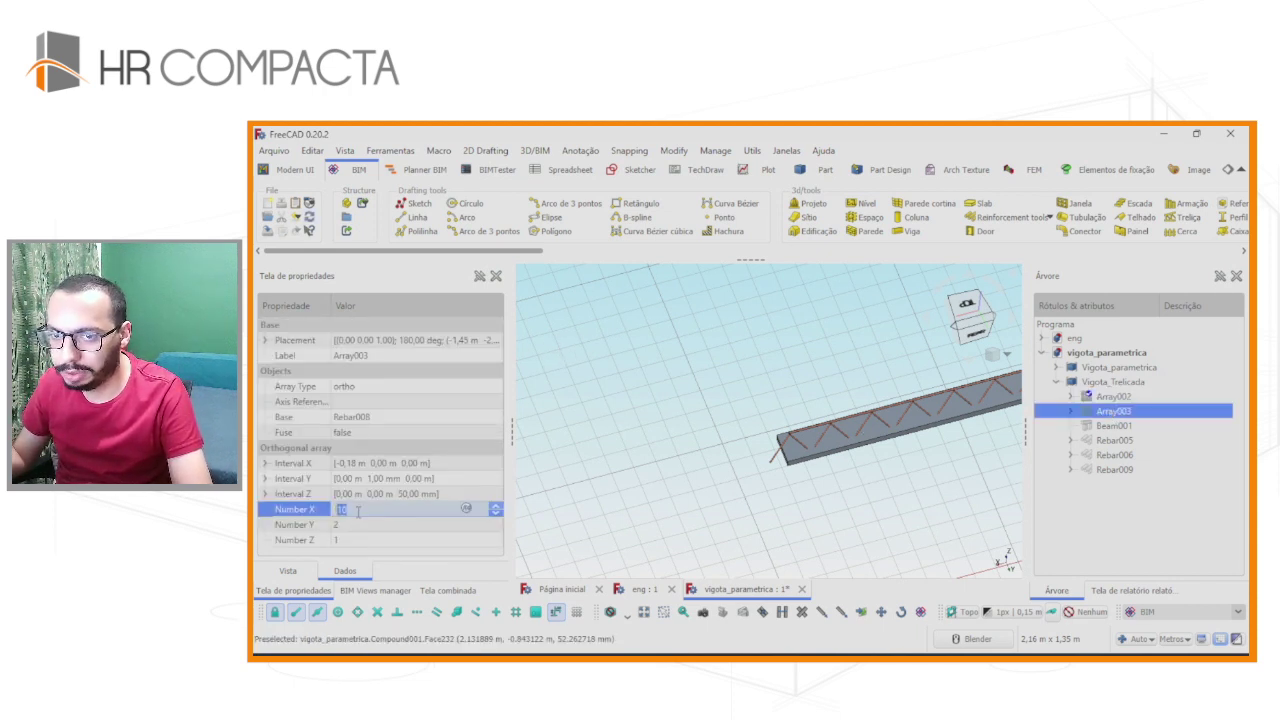
pyautogui.write('26')
pyautogui.press('Return')
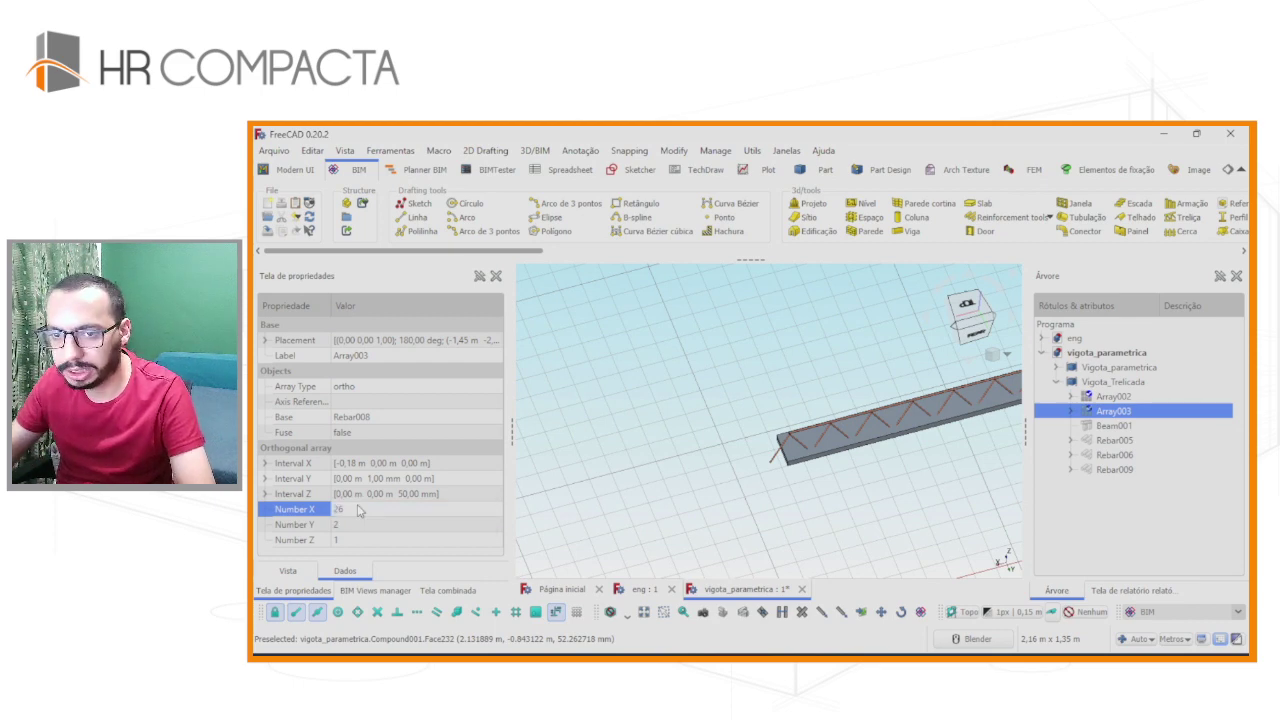
pyautogui.click(311, 220)
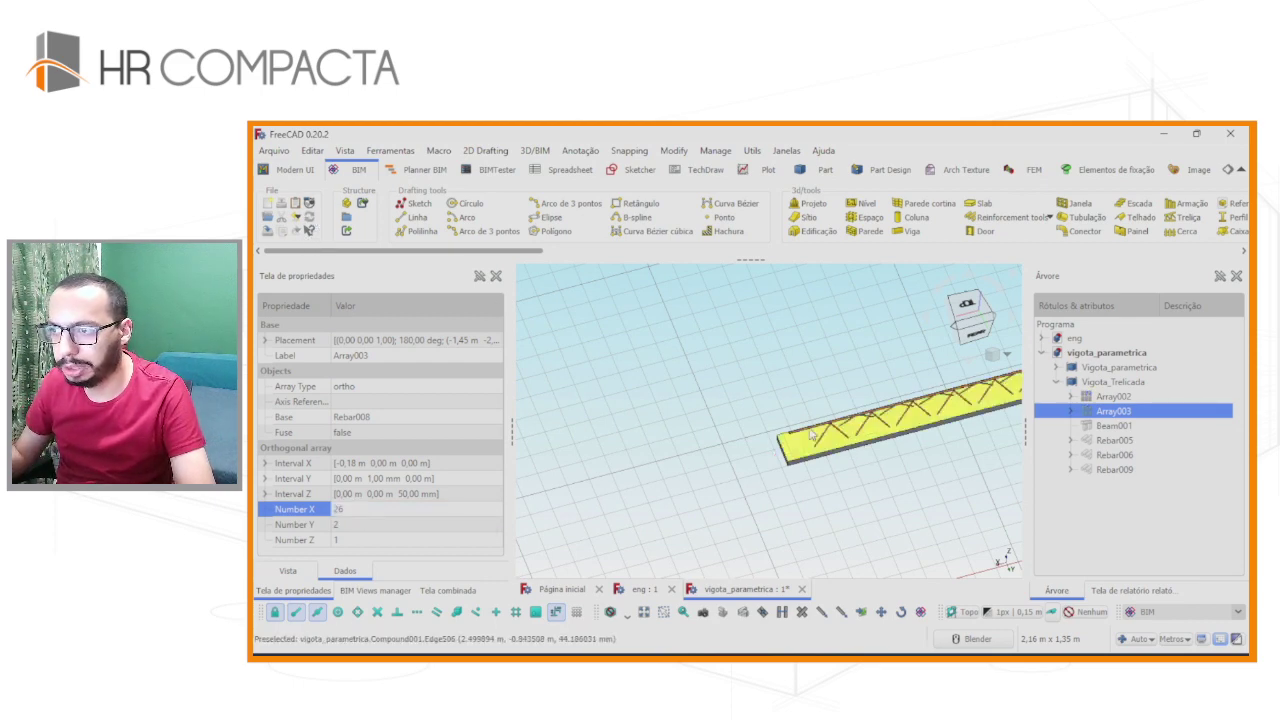
pyautogui.moveTo(850, 425); pyautogui.dragTo(978, 495, button='middle')
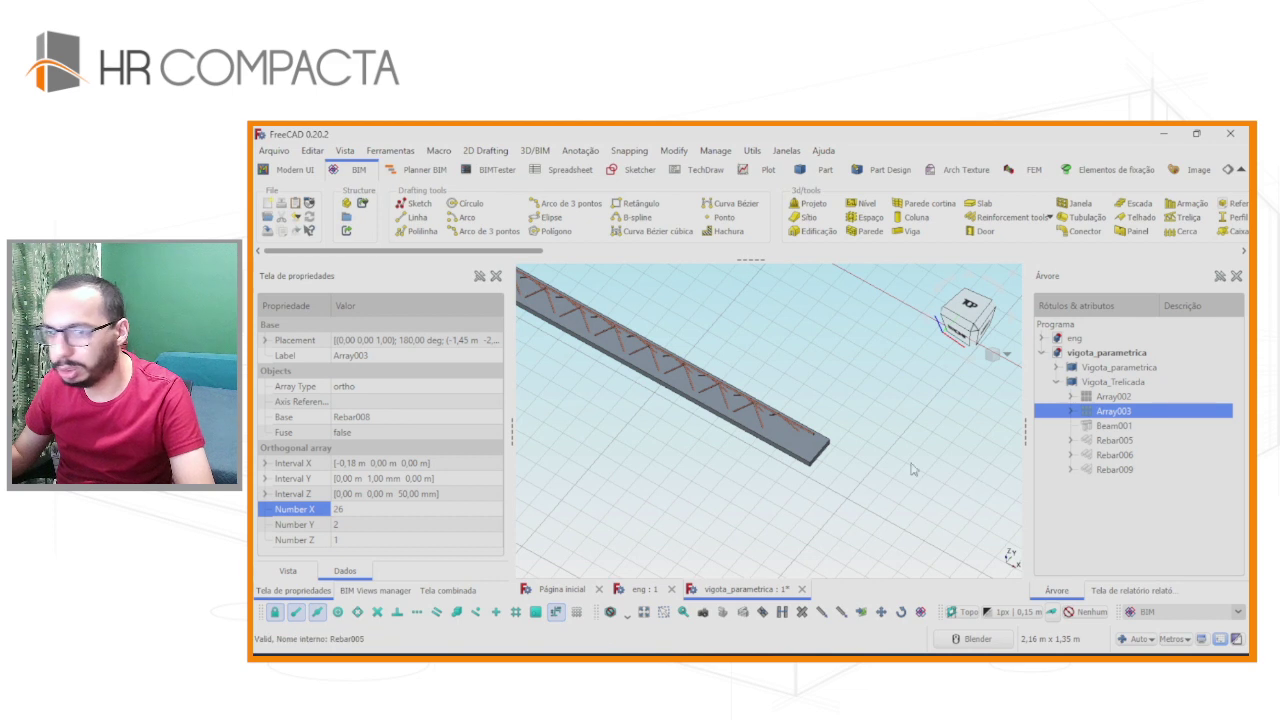
pyautogui.click(420, 511)
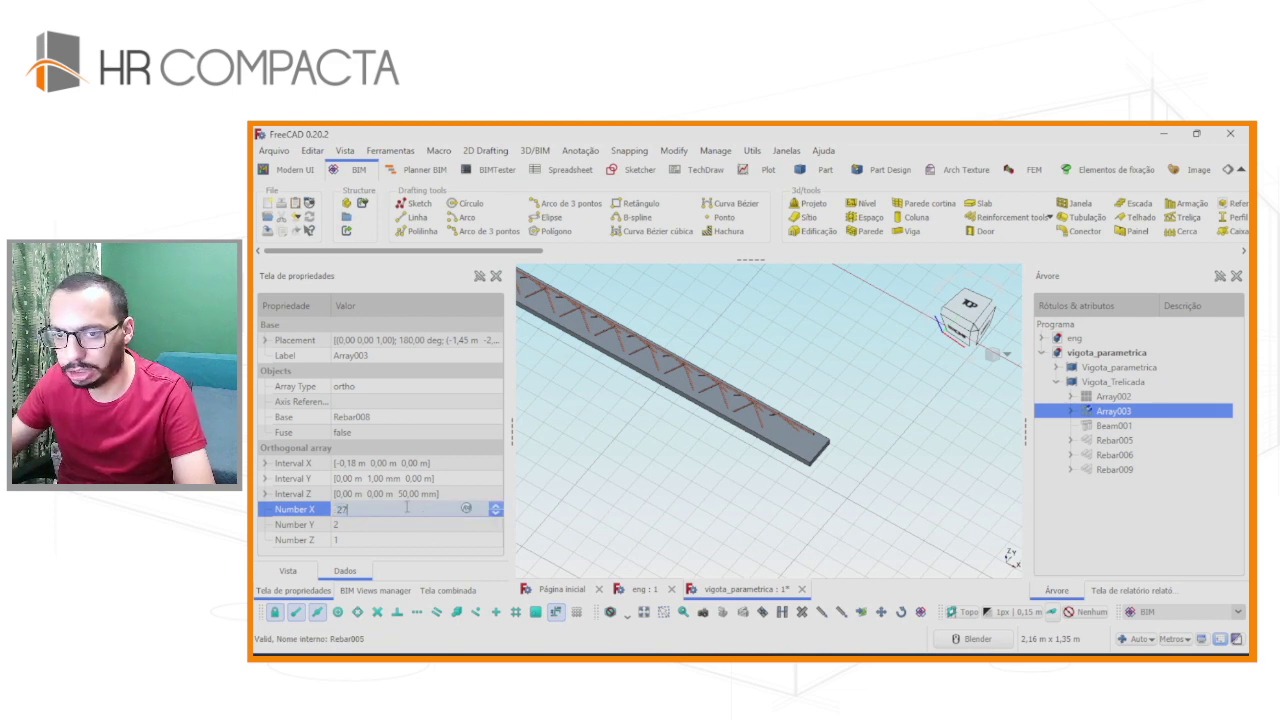
pyautogui.click(577, 476)
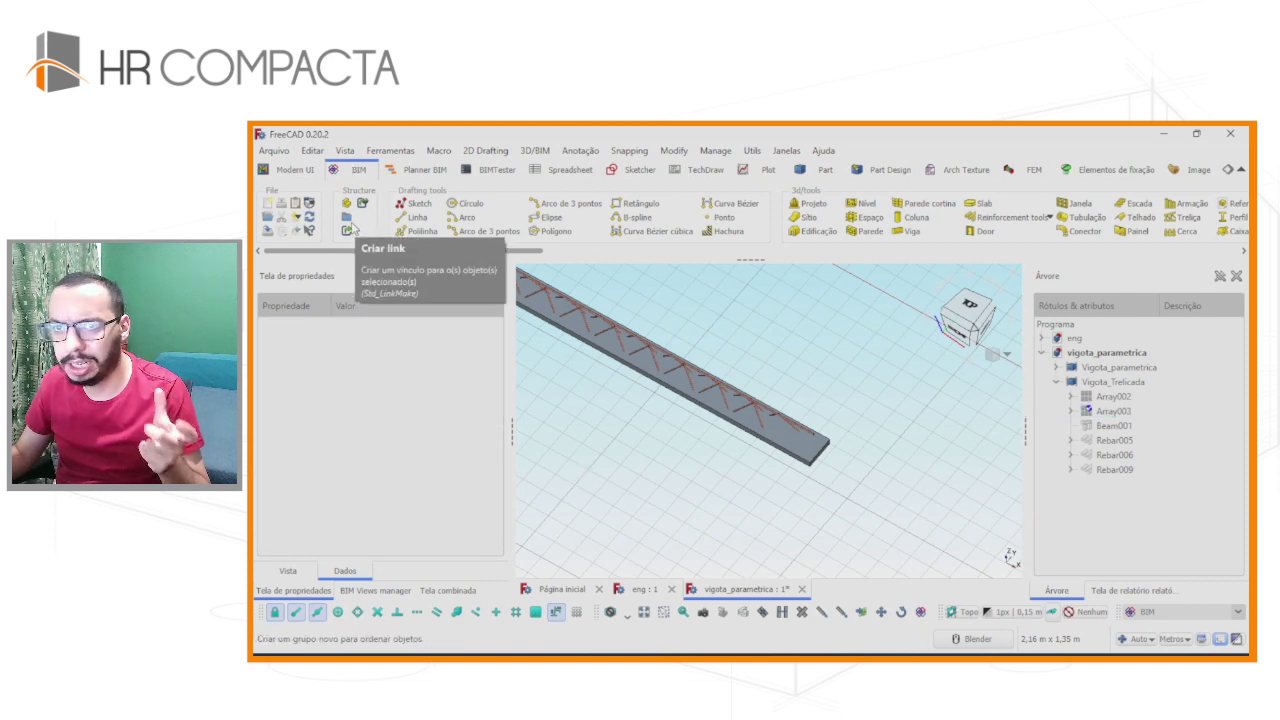
# Recompute the joist with the updated array counts.
pyautogui.click(310, 224)
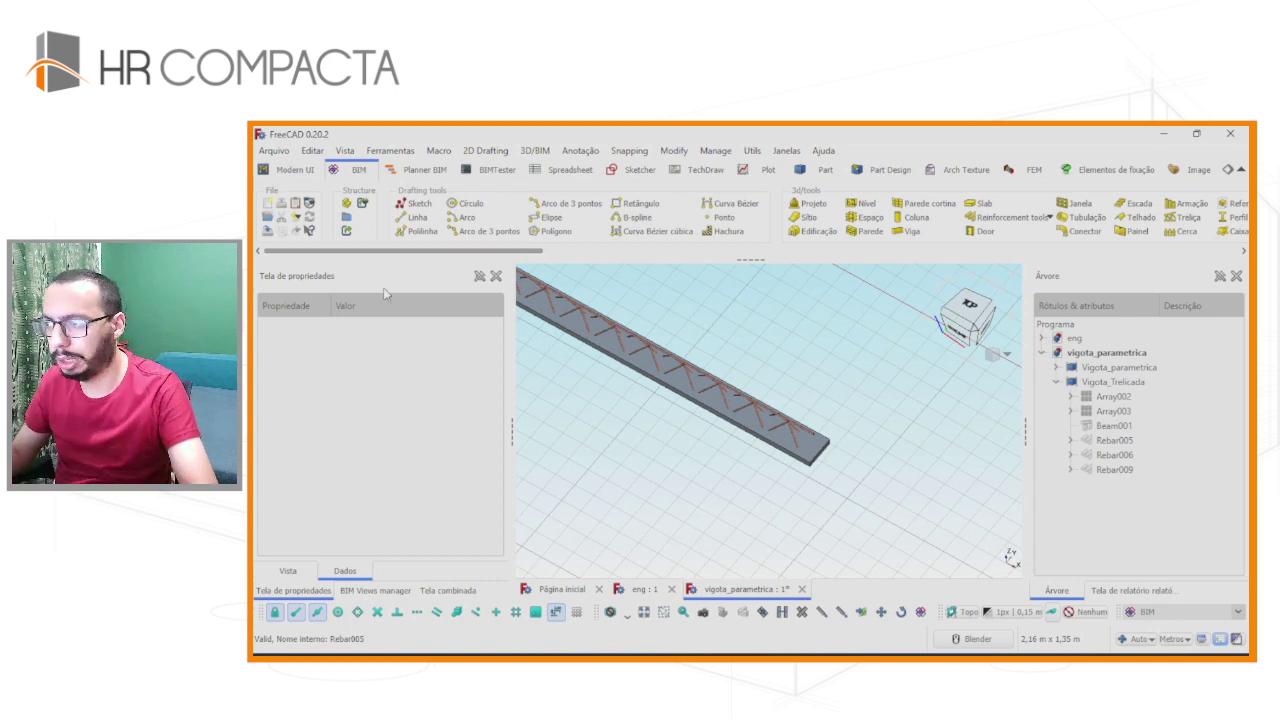
pyautogui.scroll(-3, 737, 398)
pyautogui.scroll(2, 740, 410)
pyautogui.scroll(-3, 745, 425)
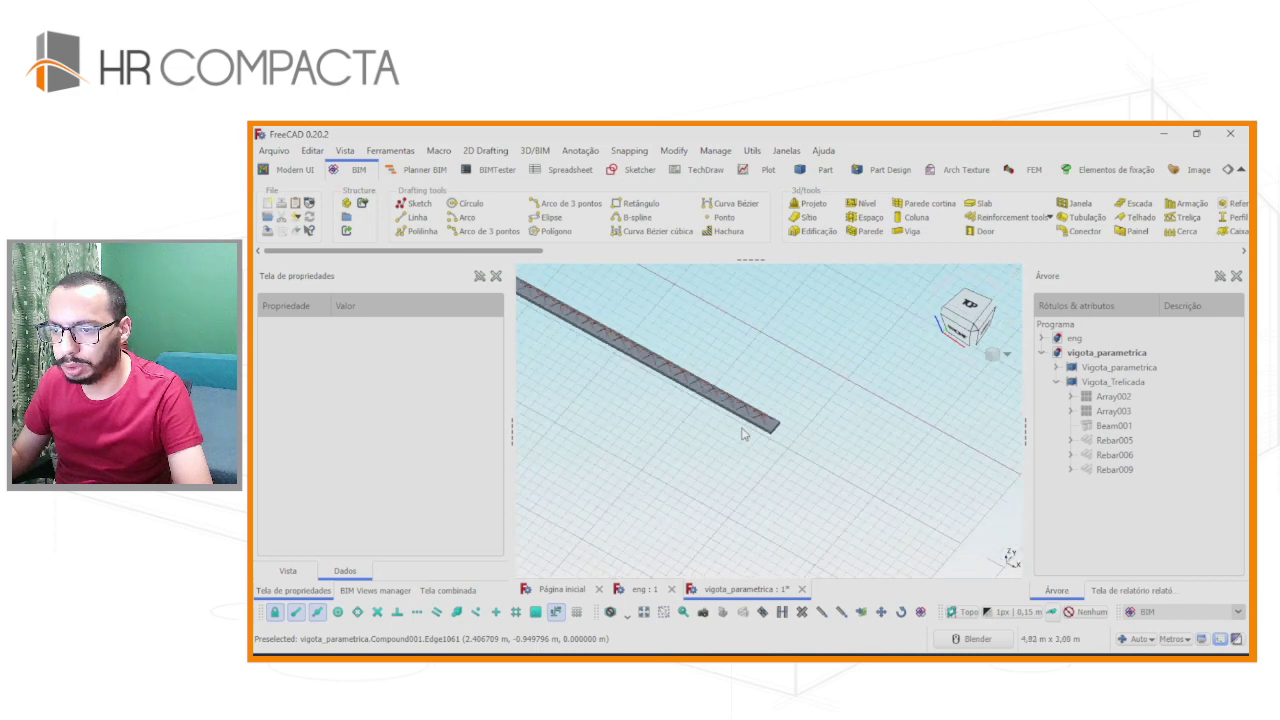
pyautogui.scroll(2, 722, 450)
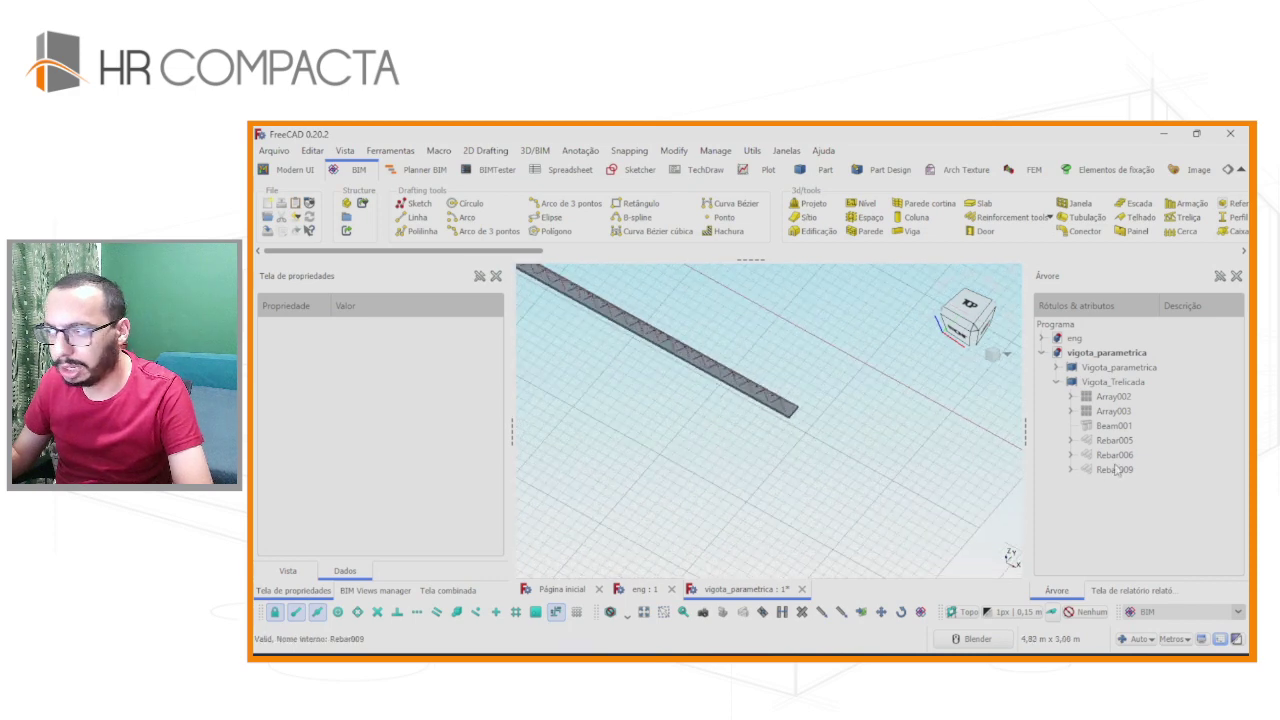
# Expand Array002 and Array003 and select their base bent rebars Rebar007 and Rebar008.
pyautogui.click(1071, 411)
pyautogui.click(1071, 396)
pyautogui.click(1117, 412)
pyautogui.click(1120, 441)
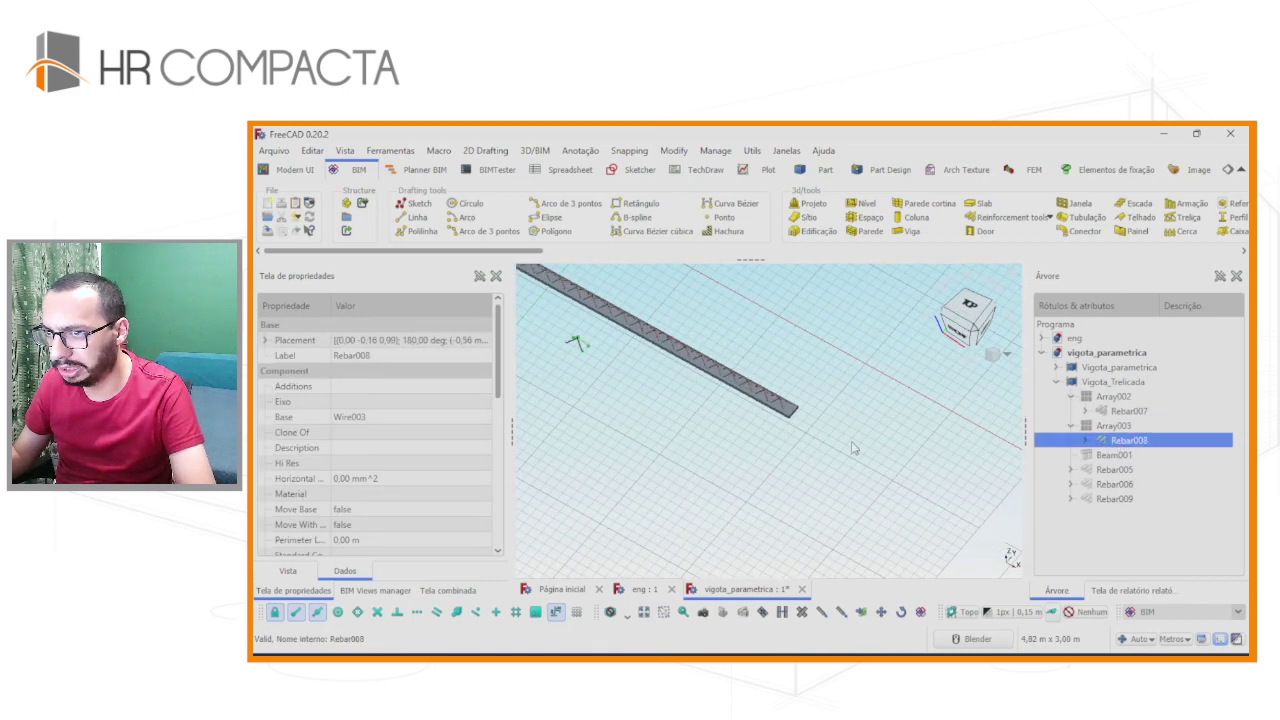
pyautogui.scroll(3, 771, 371)
pyautogui.scroll(3, 771, 371)
pyautogui.scroll(3, 757, 377)
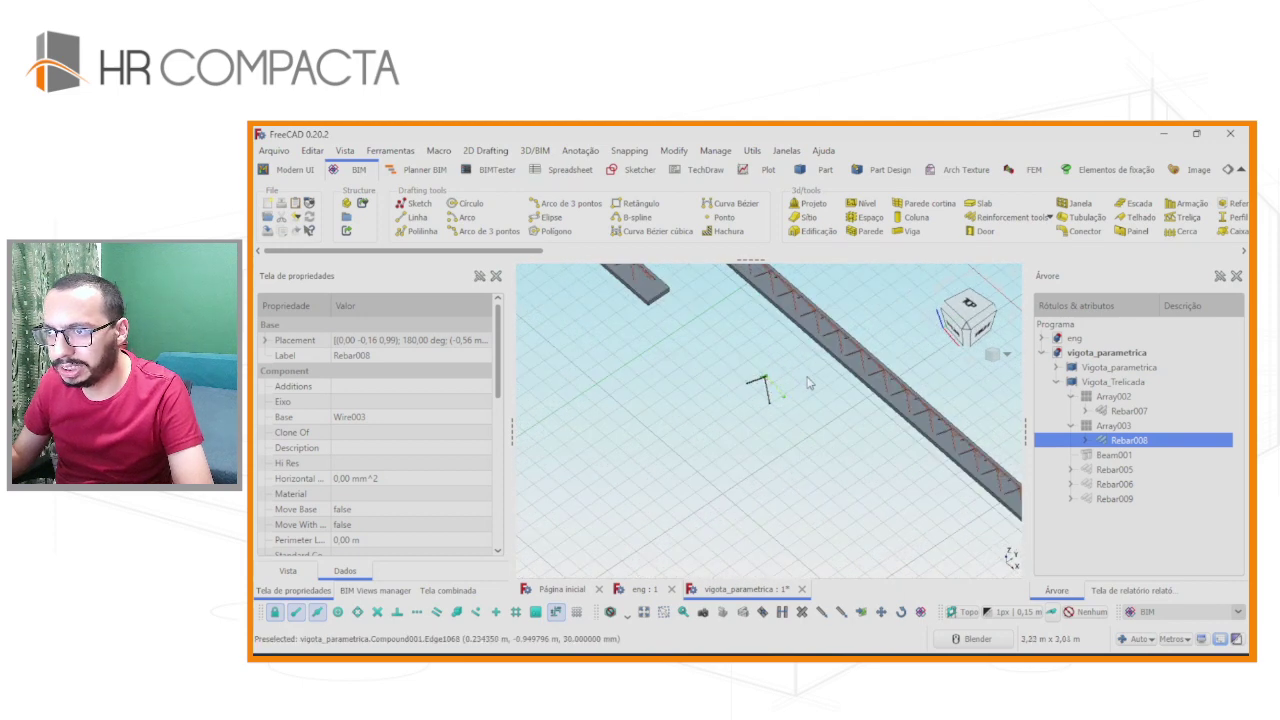
pyautogui.scroll(3, 788, 414)
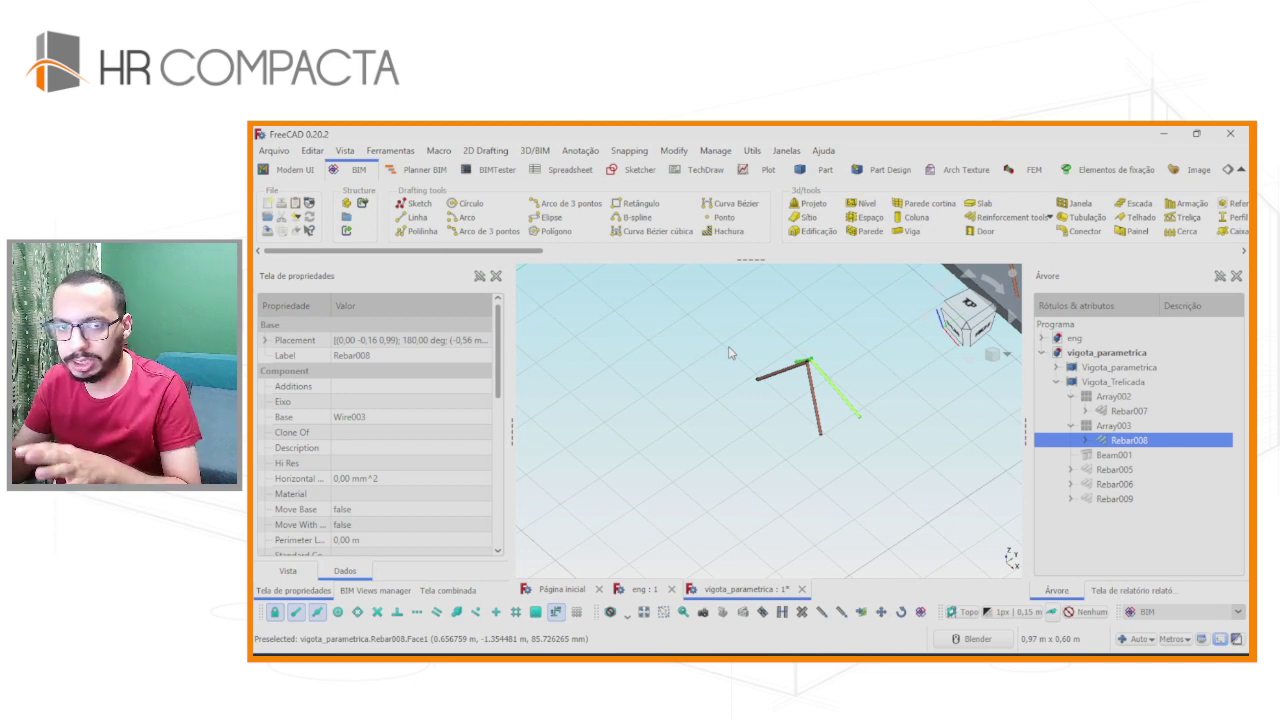
pyautogui.moveTo(827, 358); pyautogui.dragTo(812, 409, button='middle')
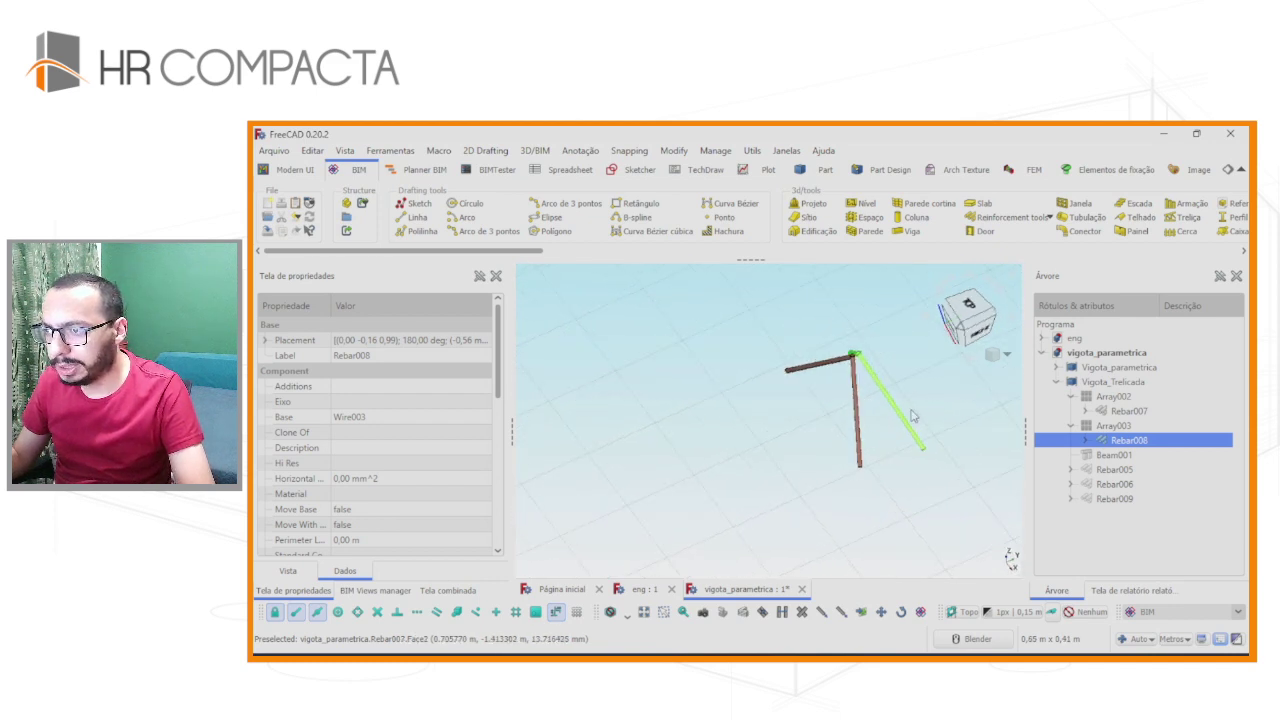
pyautogui.keyDown('ctrl'); pyautogui.click(860, 430); pyautogui.keyUp('ctrl')
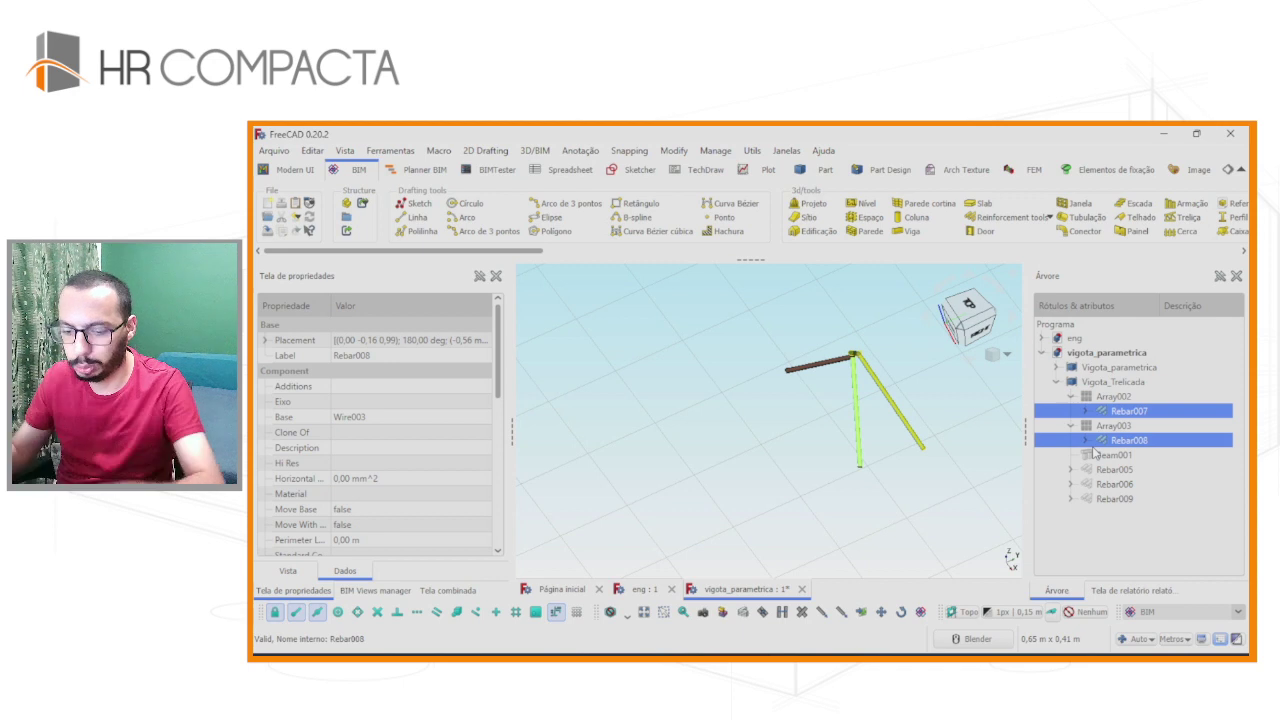
# Duplicate Rebar007 and Rebar008 and select the copies Rebar010 and Rebar011.
pyautogui.hotkey('ctrl', 'e')
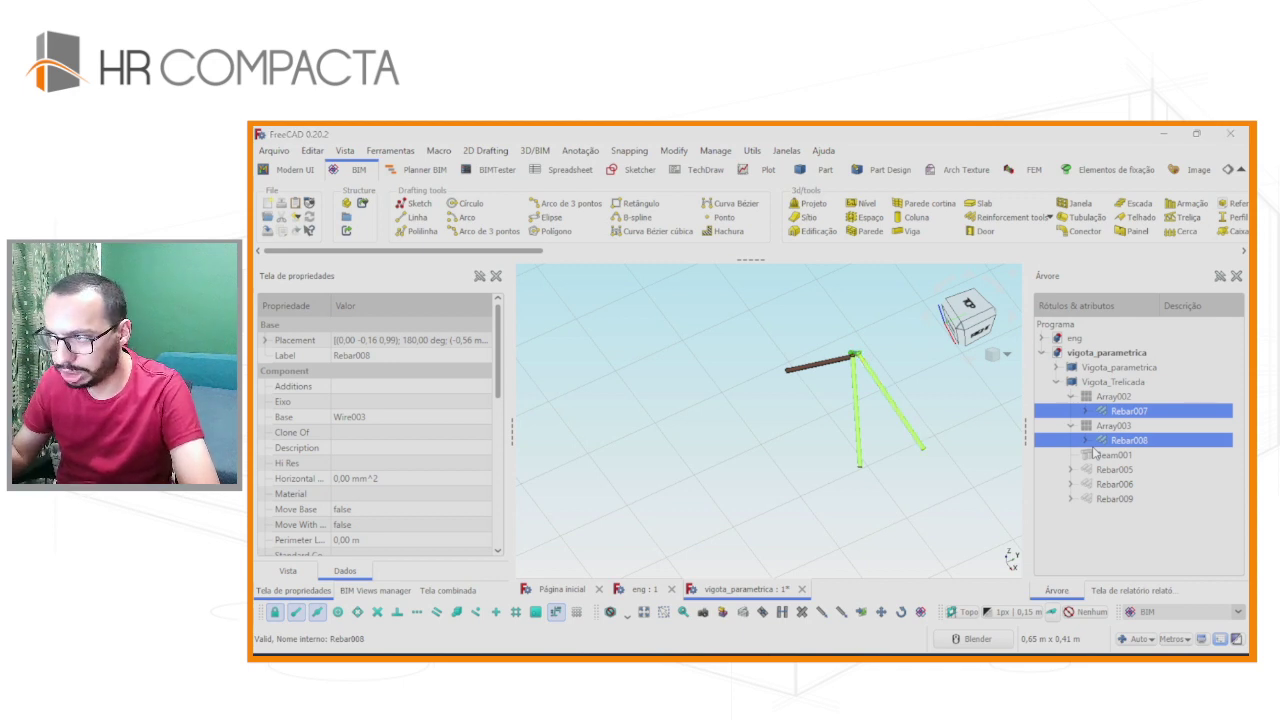
pyautogui.click(890, 515)
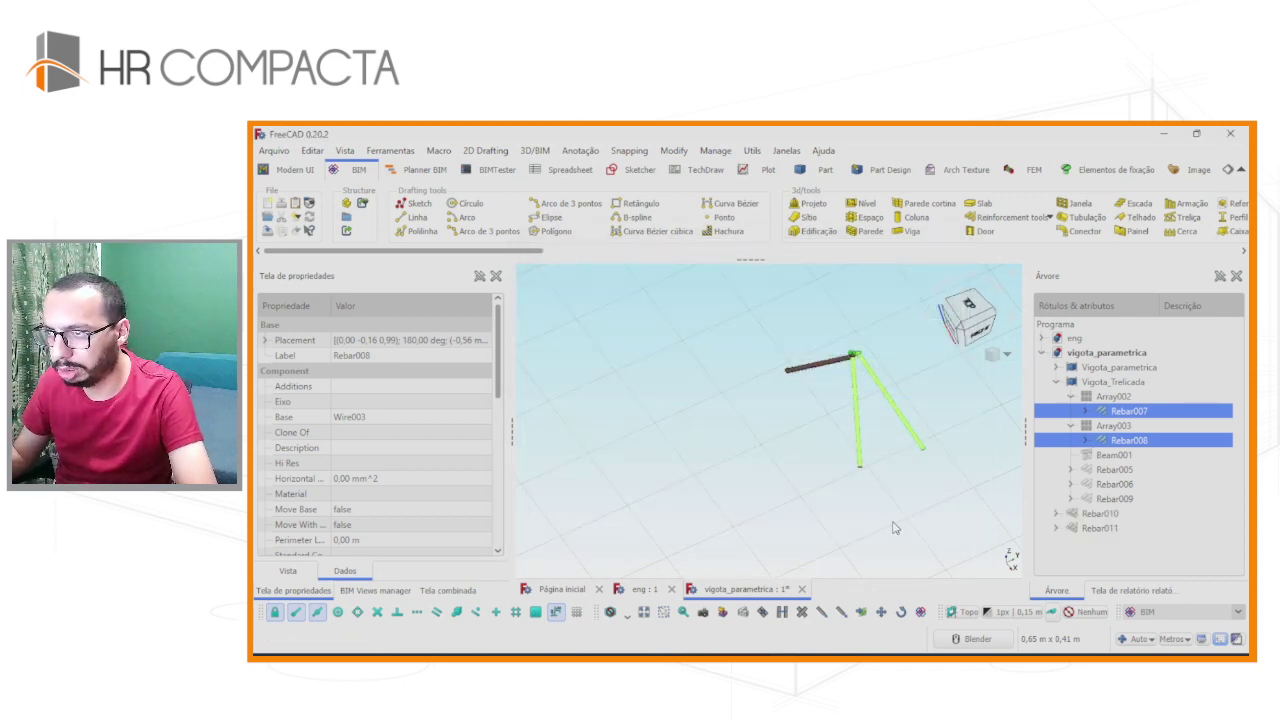
pyautogui.click(1137, 415)
pyautogui.click(1120, 440)
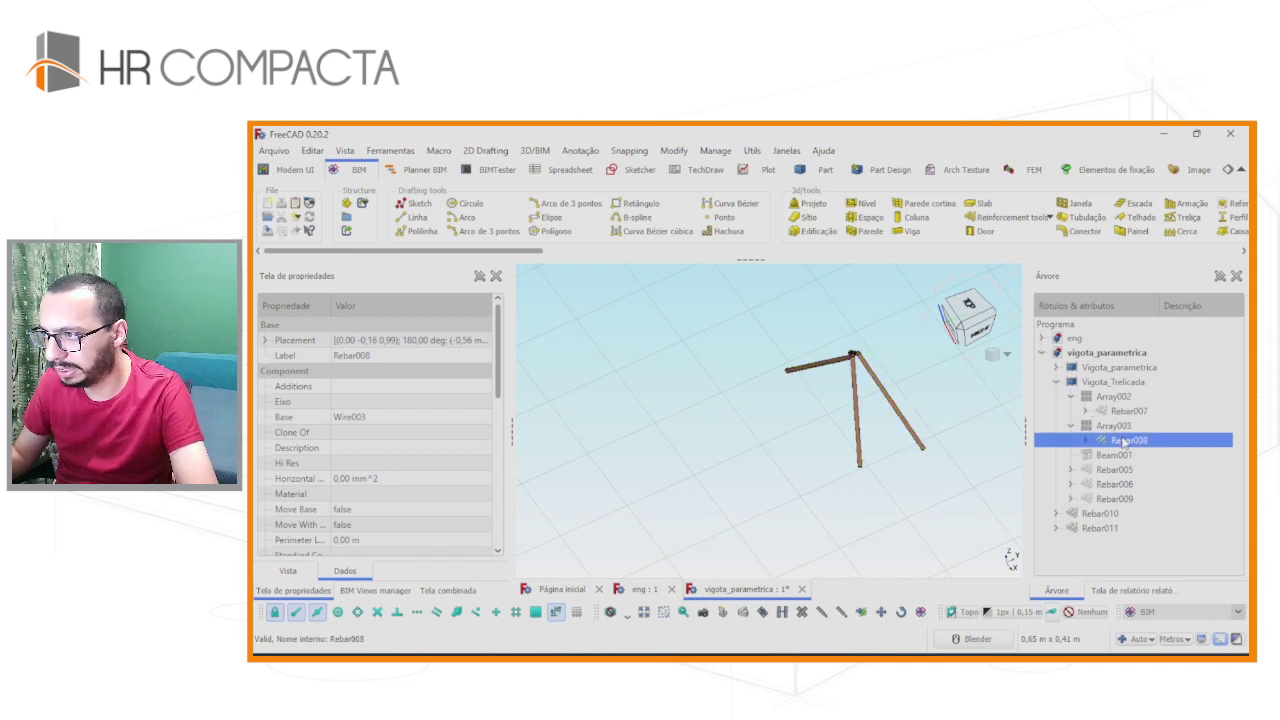
pyautogui.click(1071, 397)
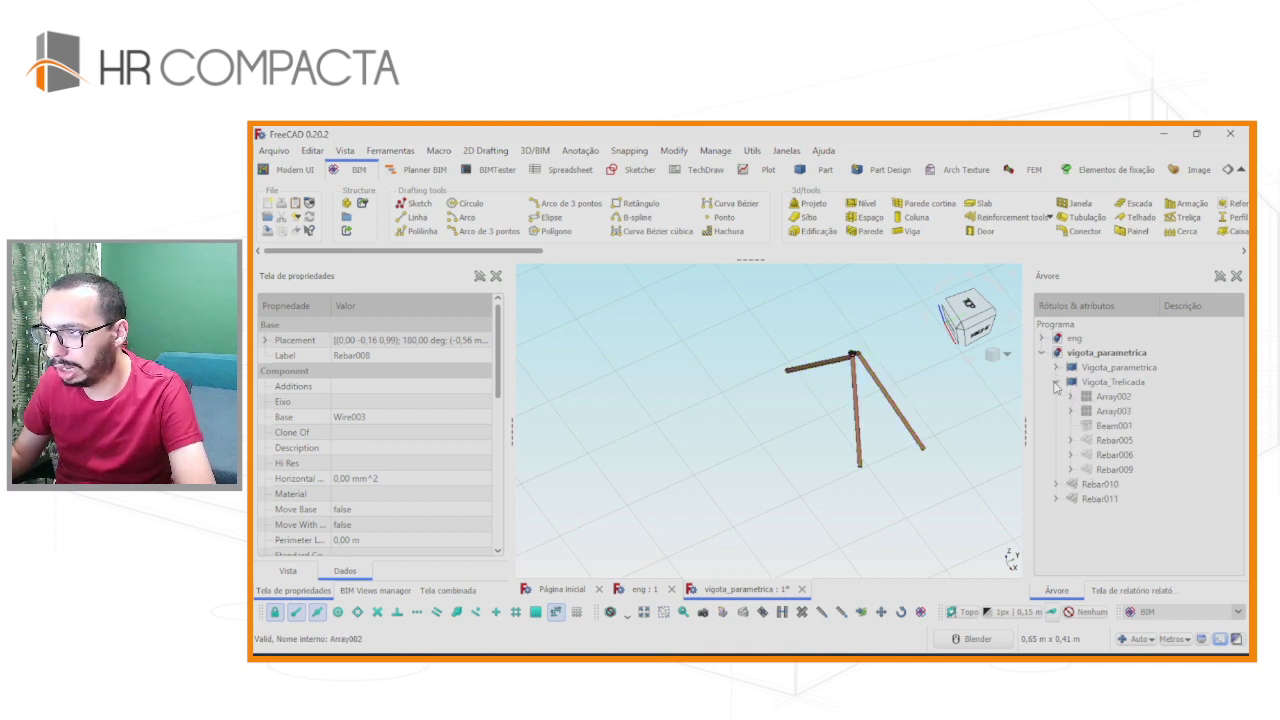
pyautogui.click(1056, 382)
pyautogui.click(1092, 397)
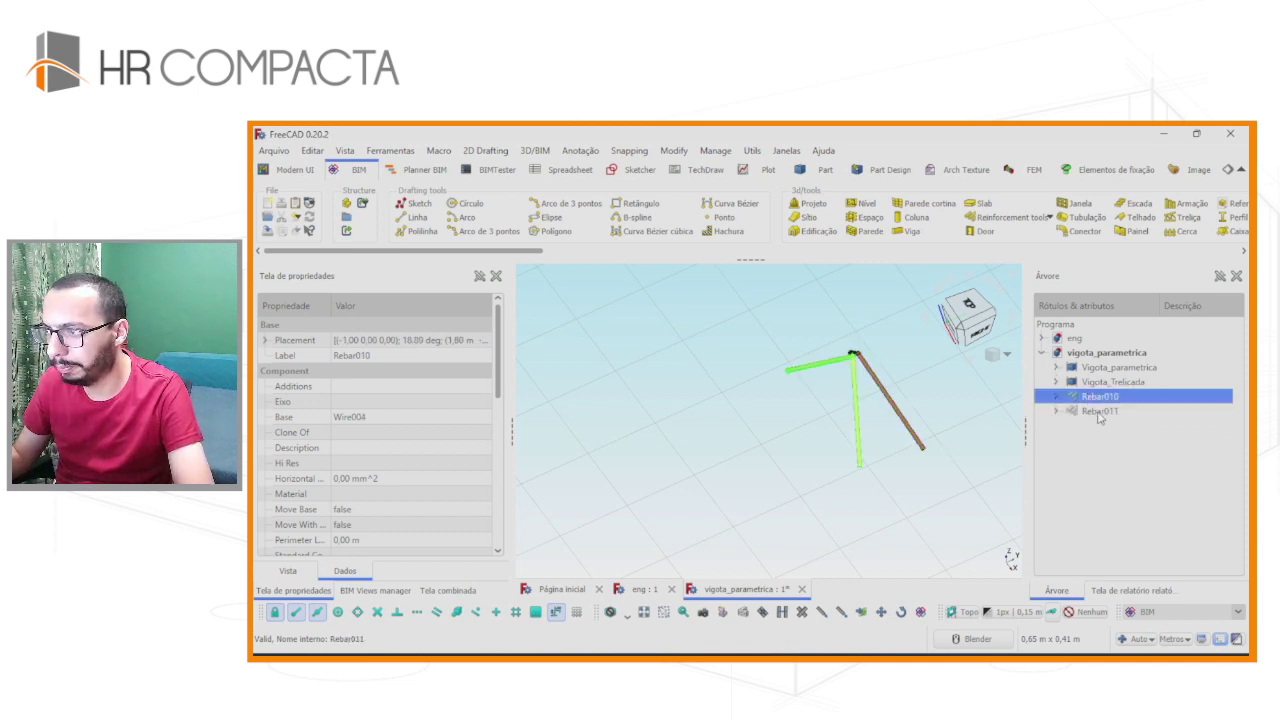
pyautogui.keyDown('ctrl'); pyautogui.click(1099, 411); pyautogui.keyUp('ctrl')
# Combine Rebar010 and Rebar011 into Compound002 and make a standalone simple copy of it.
pyautogui.scroll(-5, 791, 434)
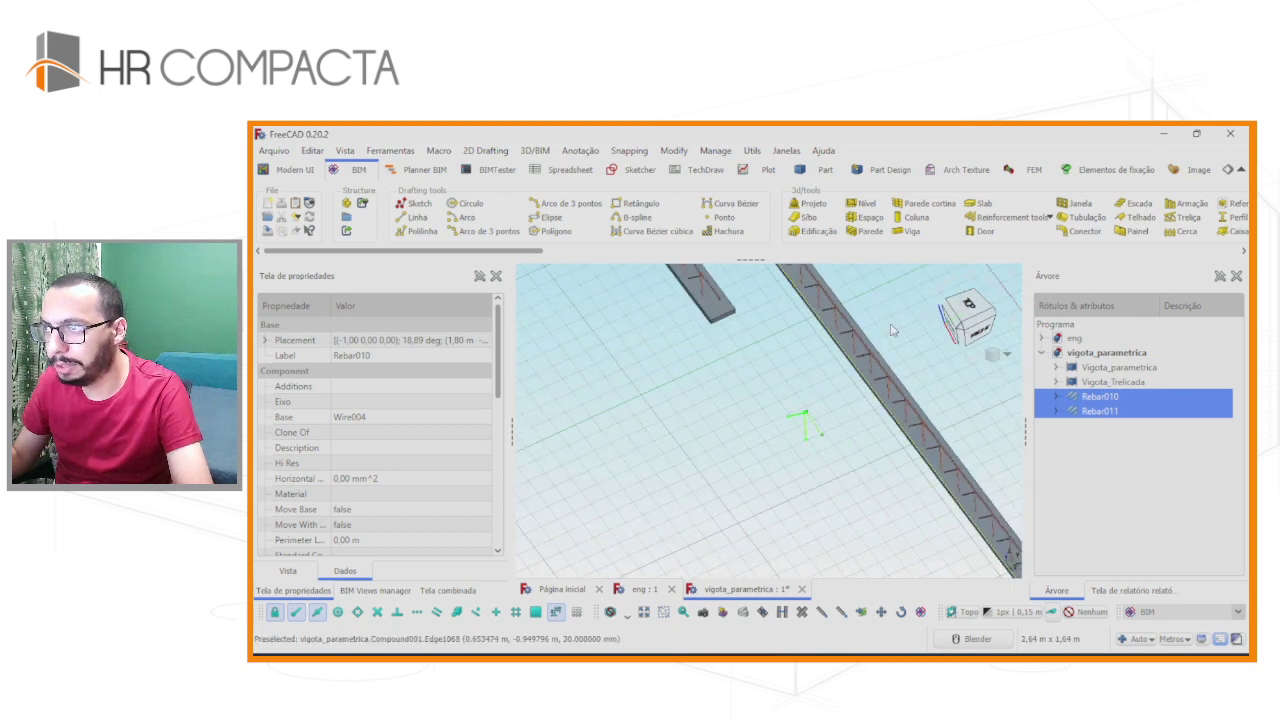
pyautogui.click(605, 251)
pyautogui.moveTo(605, 251); pyautogui.dragTo(869, 251)
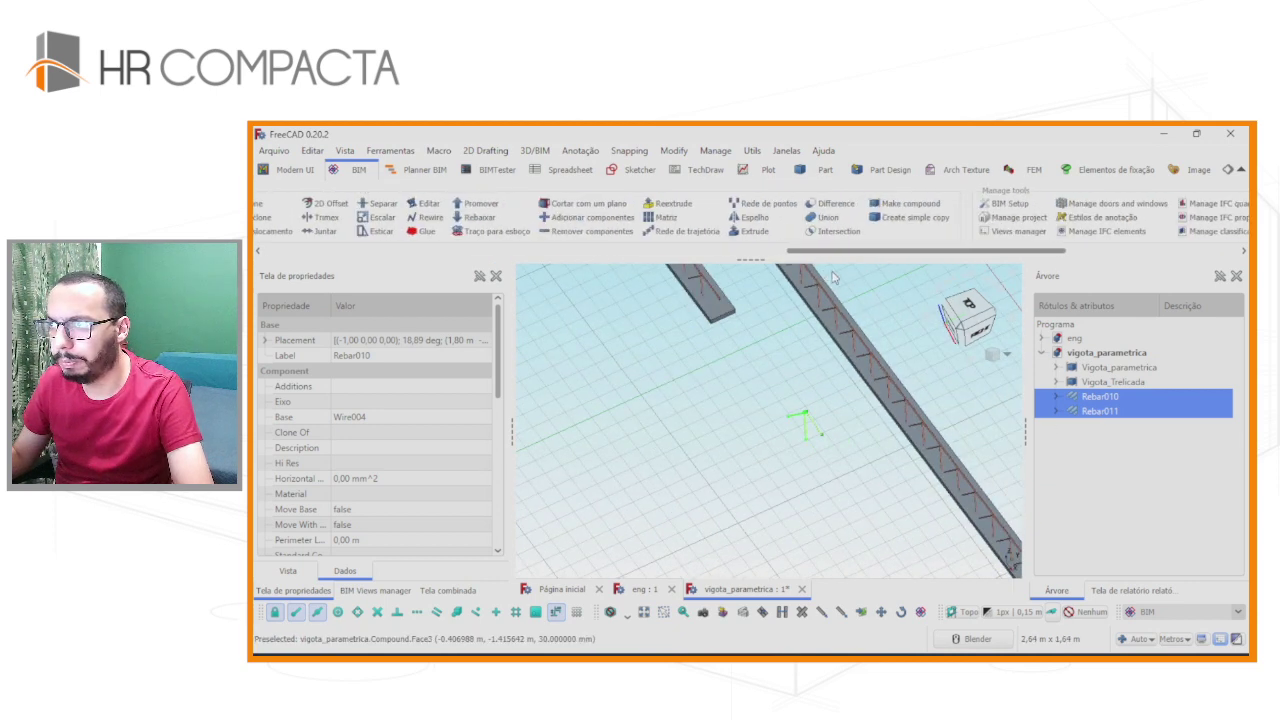
pyautogui.click(770, 203)
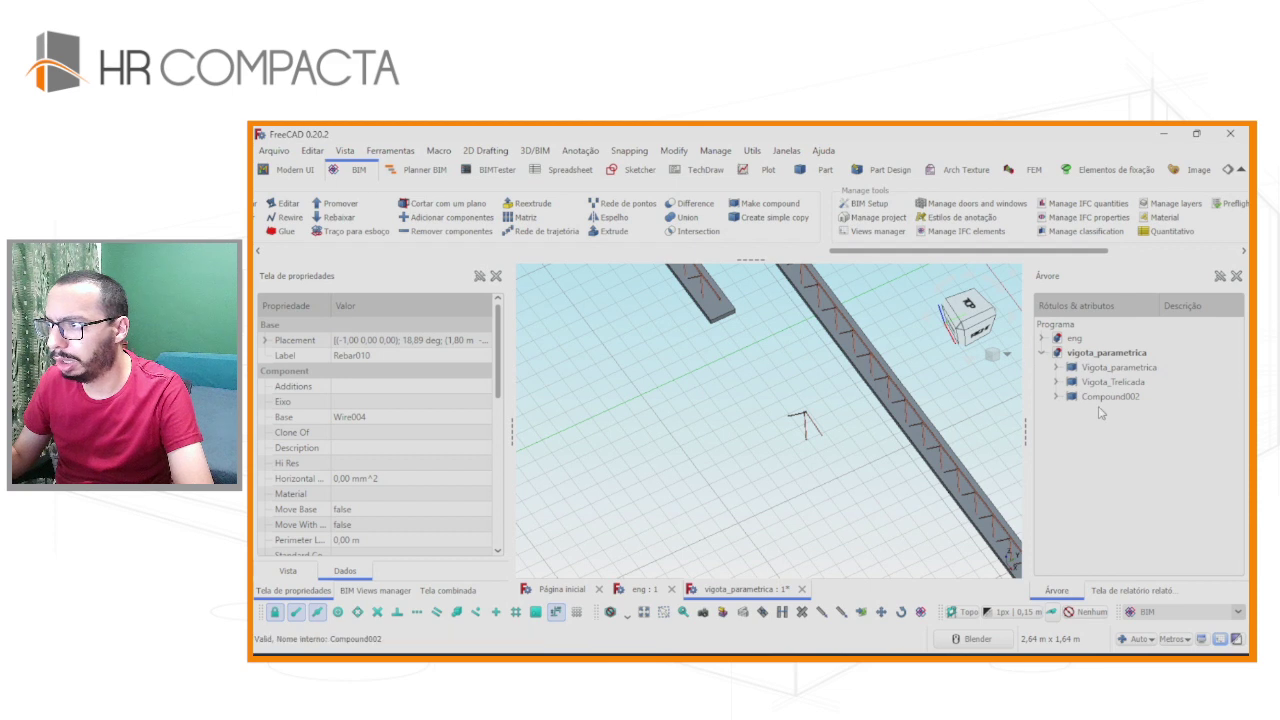
pyautogui.click(1100, 396)
pyautogui.click(762, 224)
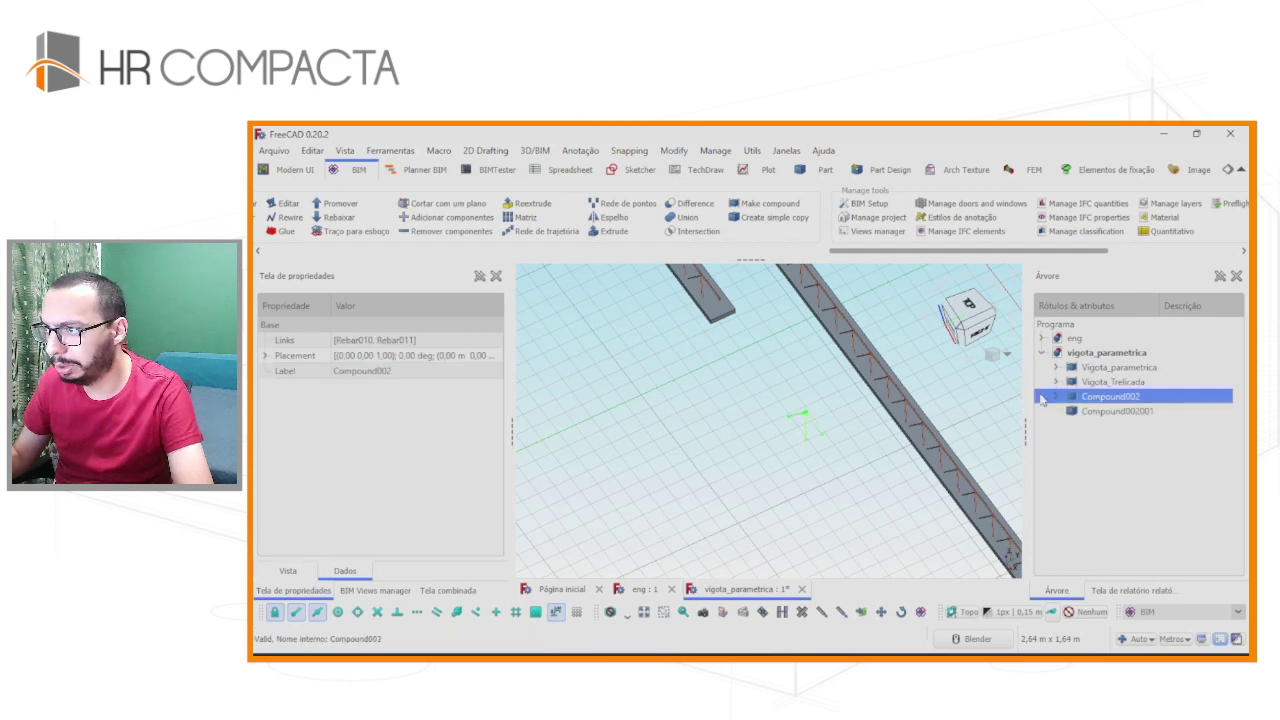
# Delete Compound002 and the duplicate rebars, keeping Compound002001 selected.
pyautogui.press('Delete')
pyautogui.click(1090, 412)
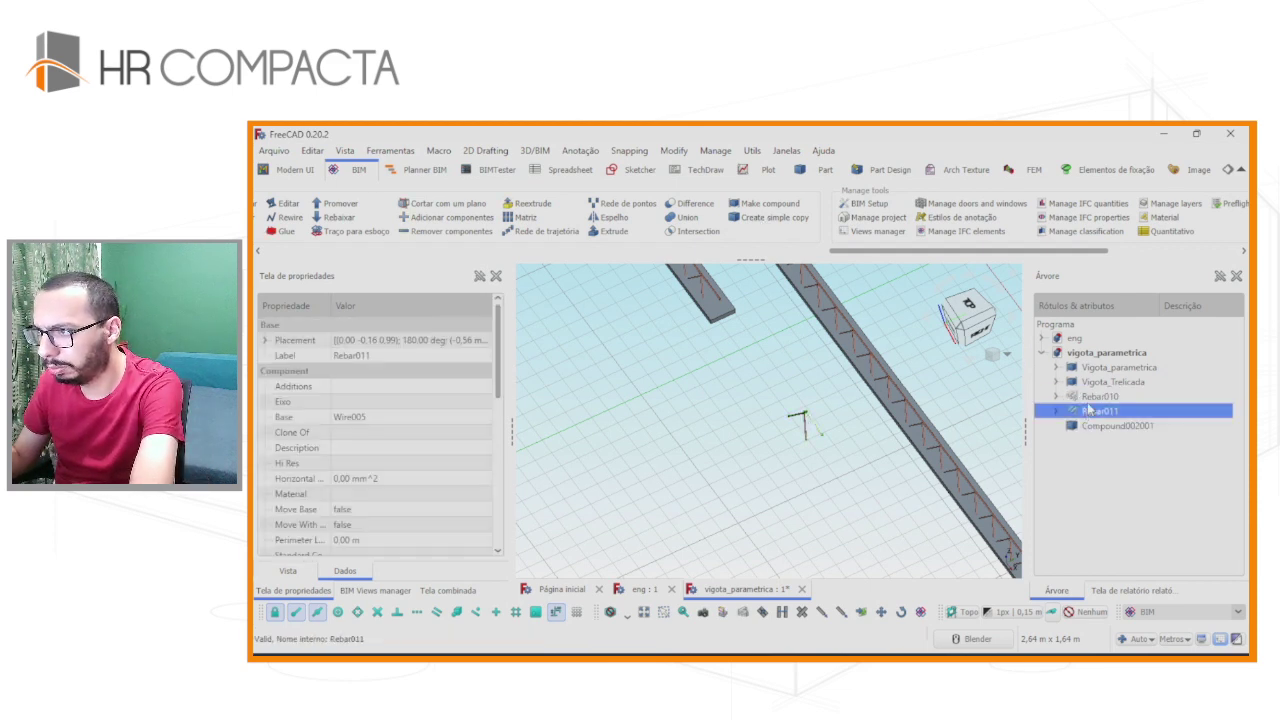
pyautogui.keyDown('ctrl'); pyautogui.click(1092, 398); pyautogui.keyUp('ctrl')
pyautogui.press('Delete')
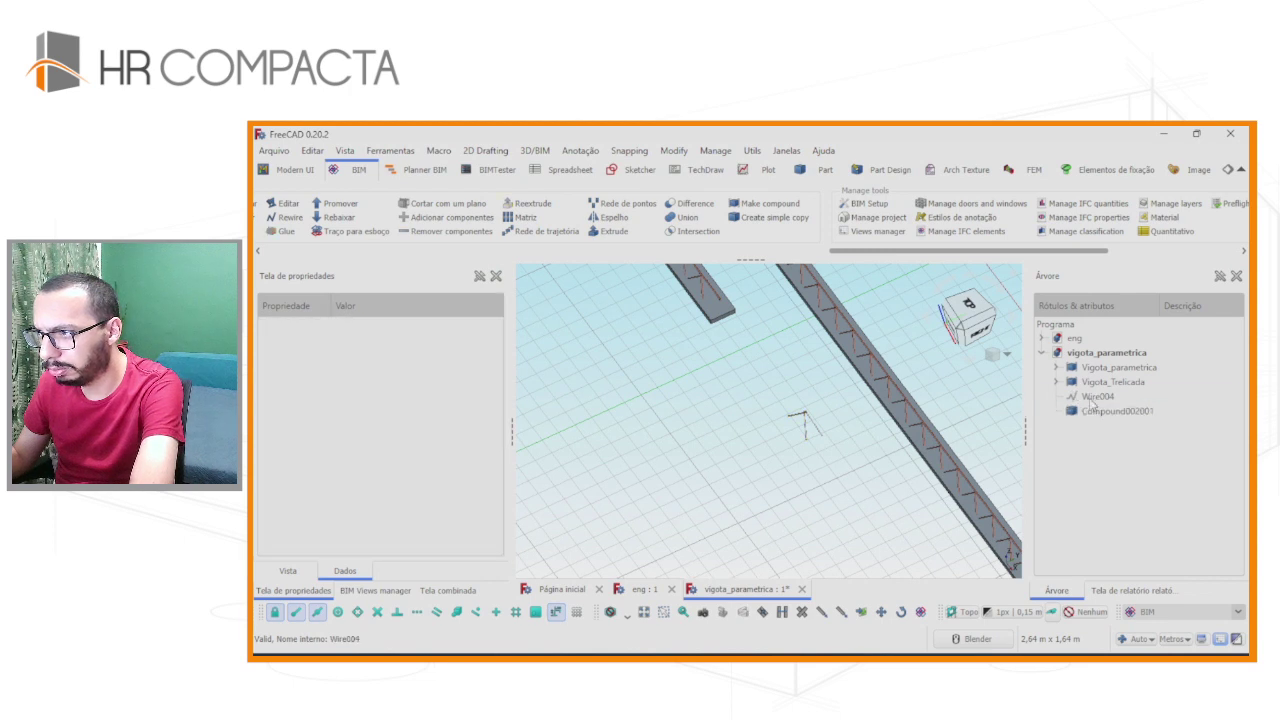
pyautogui.click(1110, 396)
pyautogui.scroll(3, 845, 449)
pyautogui.scroll(2, 845, 449)
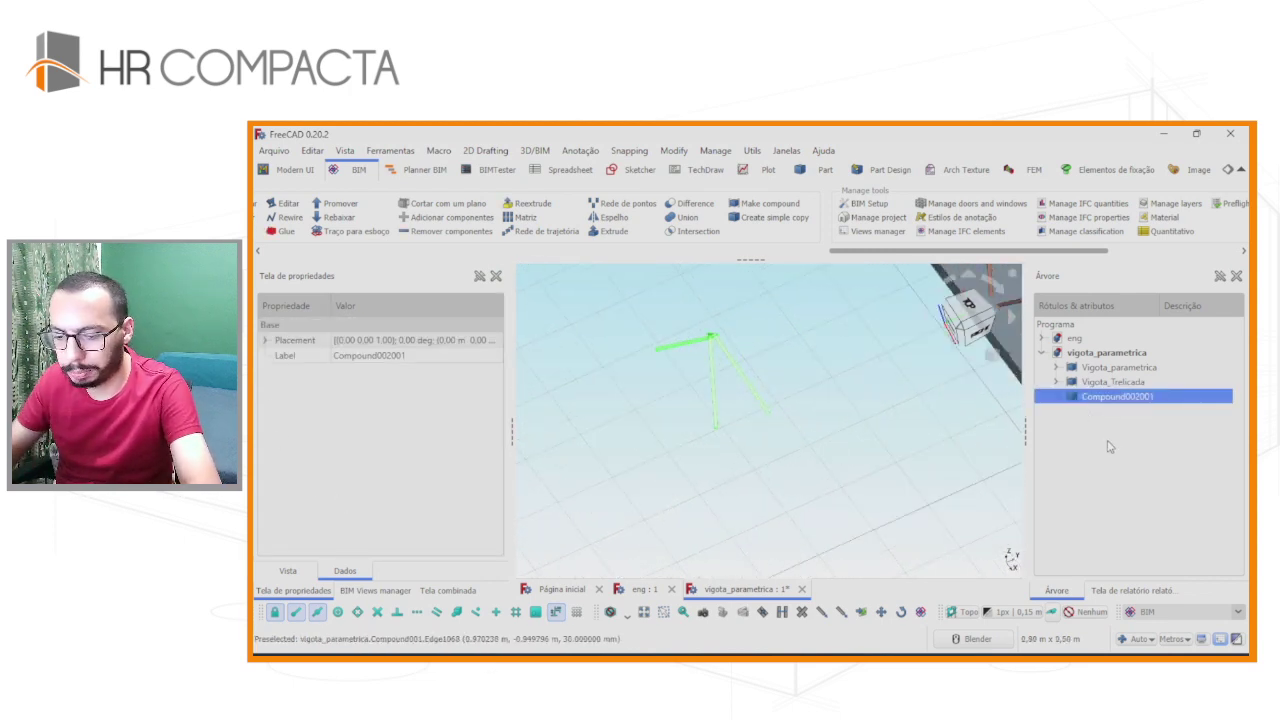
# Rename Compound002001 to Armacao_vigota_vergalhao.
pyautogui.press('F2')
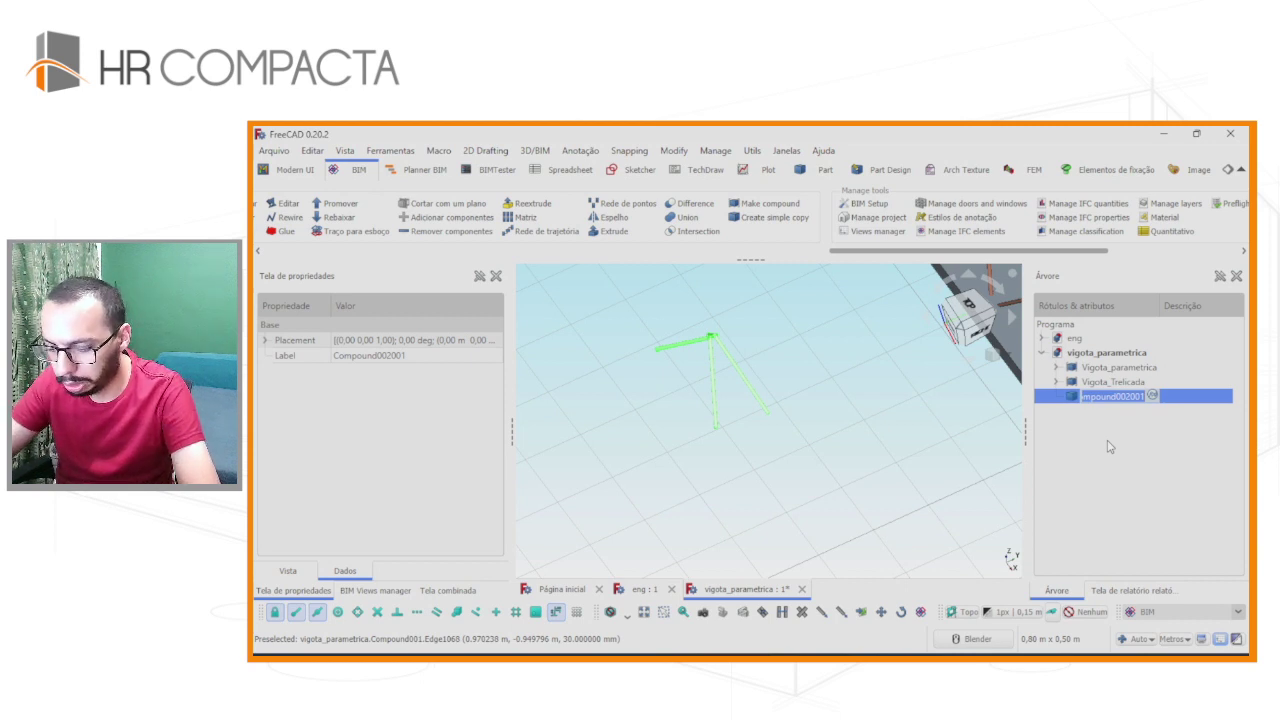
pyautogui.write('Armacao_')
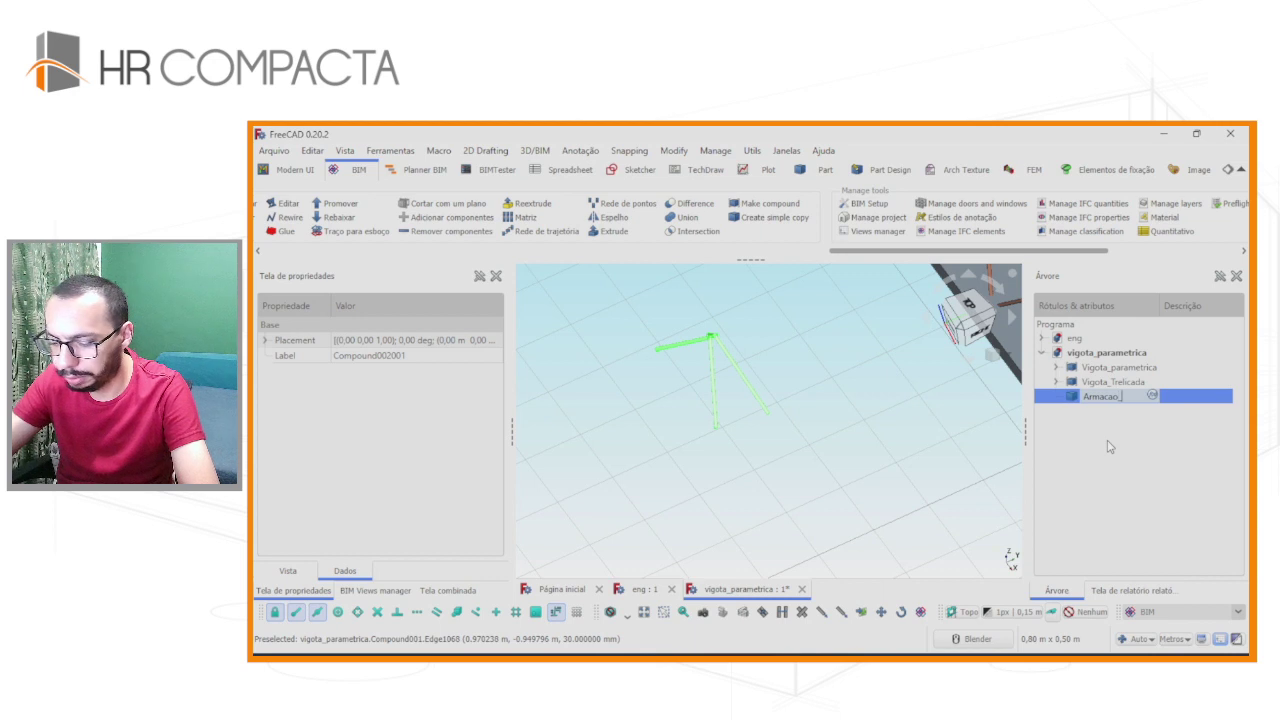
pyautogui.write('vigota')
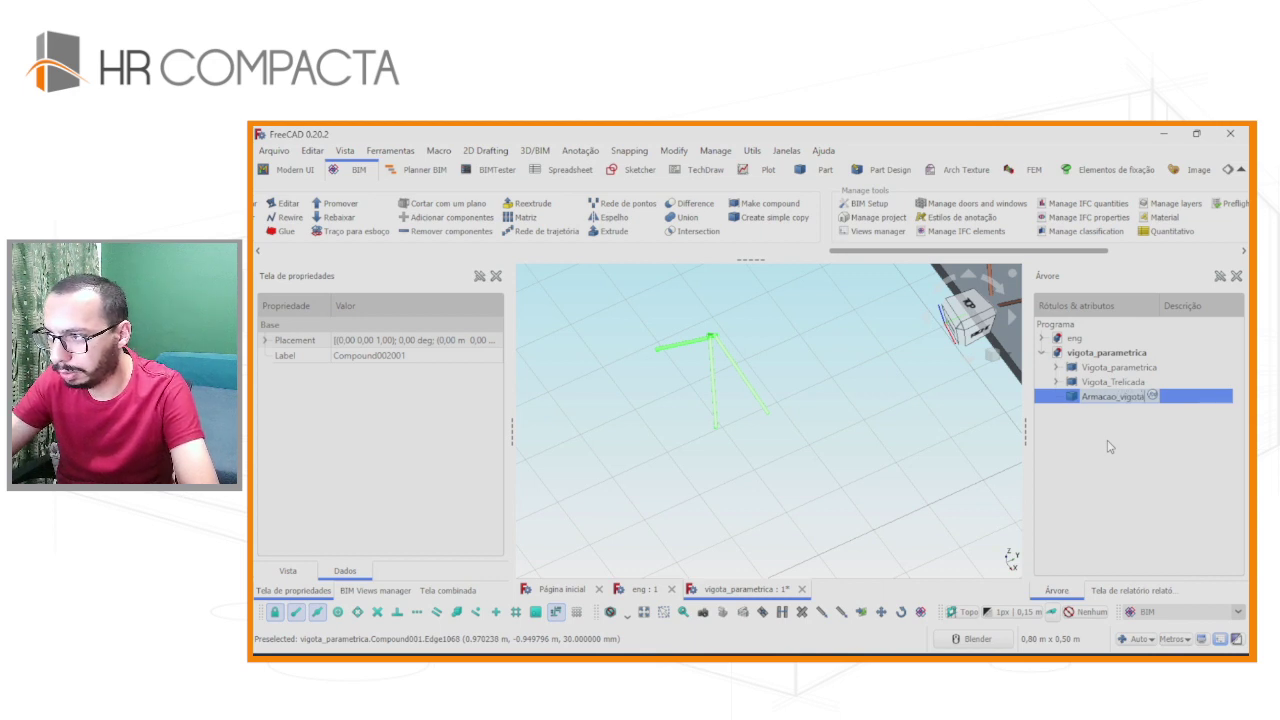
pyautogui.write('_verga')
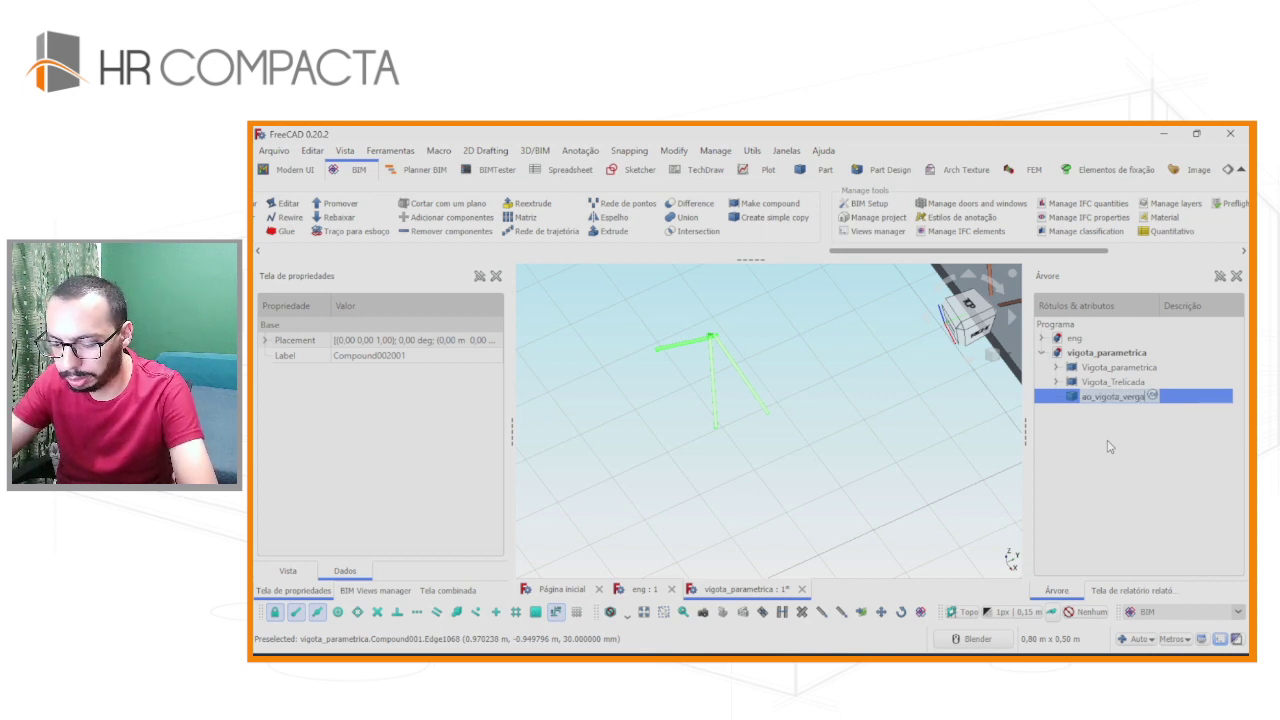
pyautogui.write('lhao')
pyautogui.press('Return')
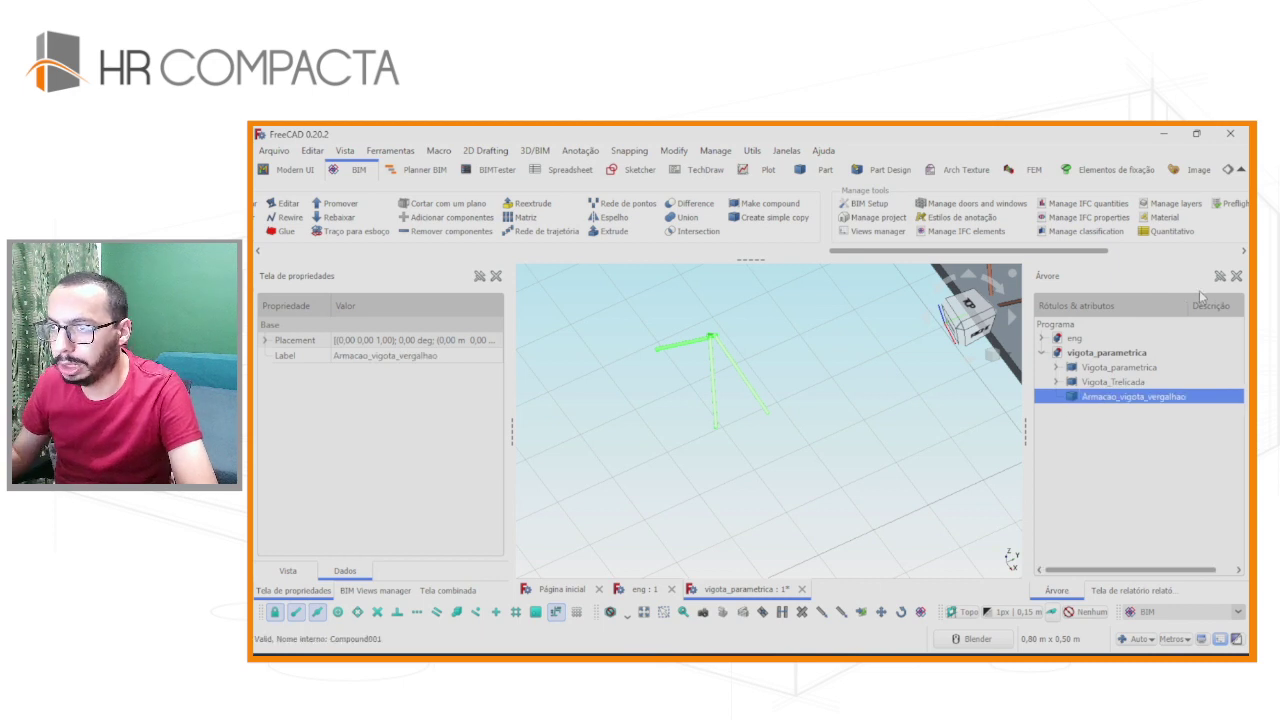
# Create Array004 from Armacao_vigota_vergalhao with Number X set to 26.
pyautogui.click(638, 252)
pyautogui.moveTo(638, 256); pyautogui.dragTo(852, 276)
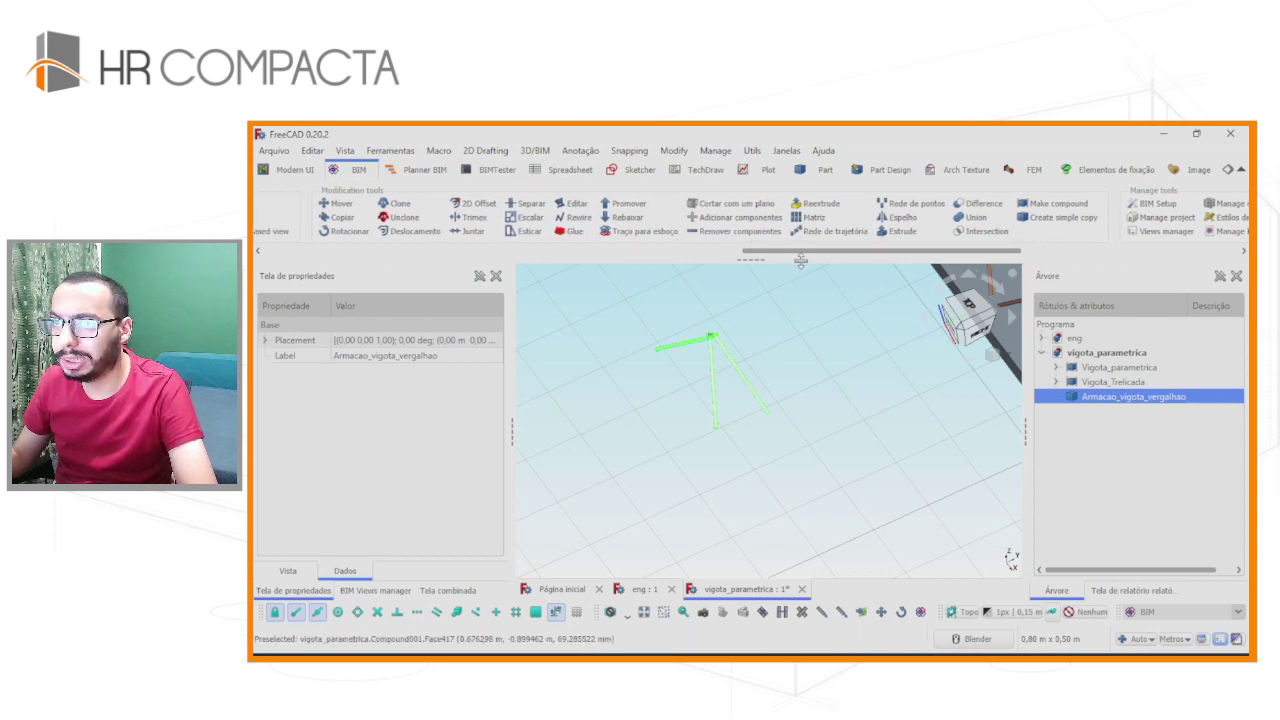
pyautogui.click(810, 217)
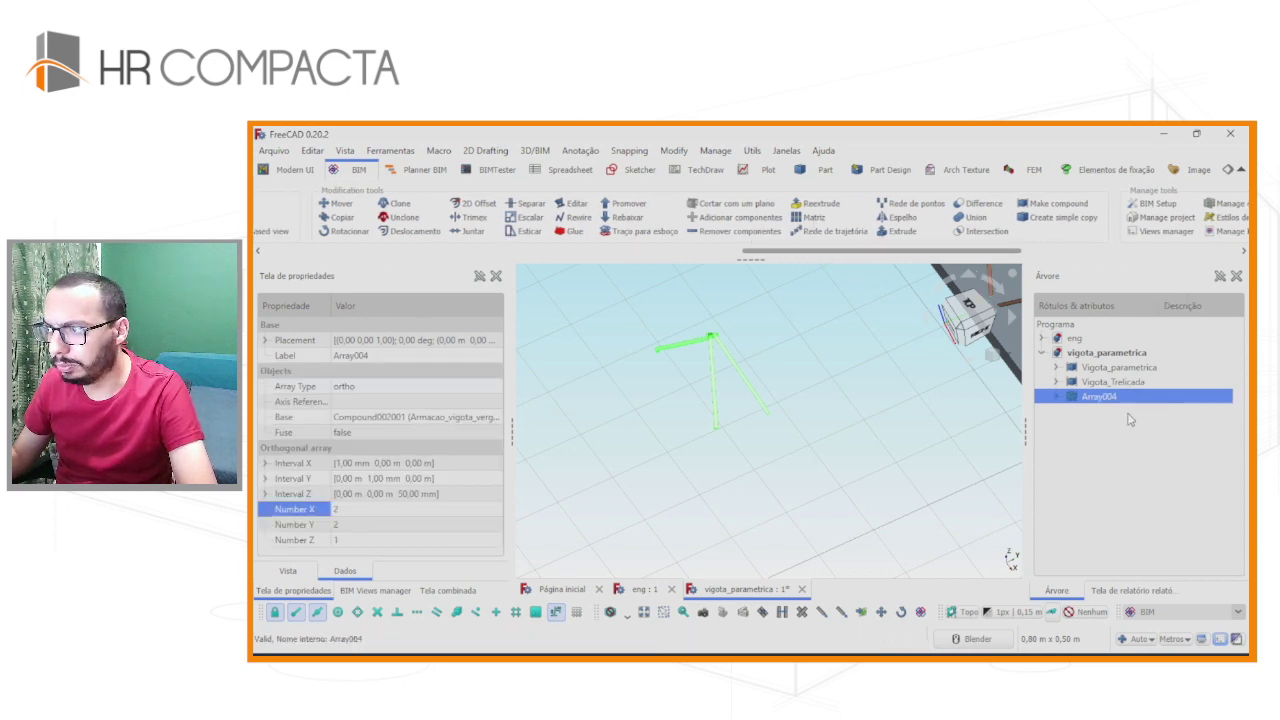
pyautogui.click(365, 511)
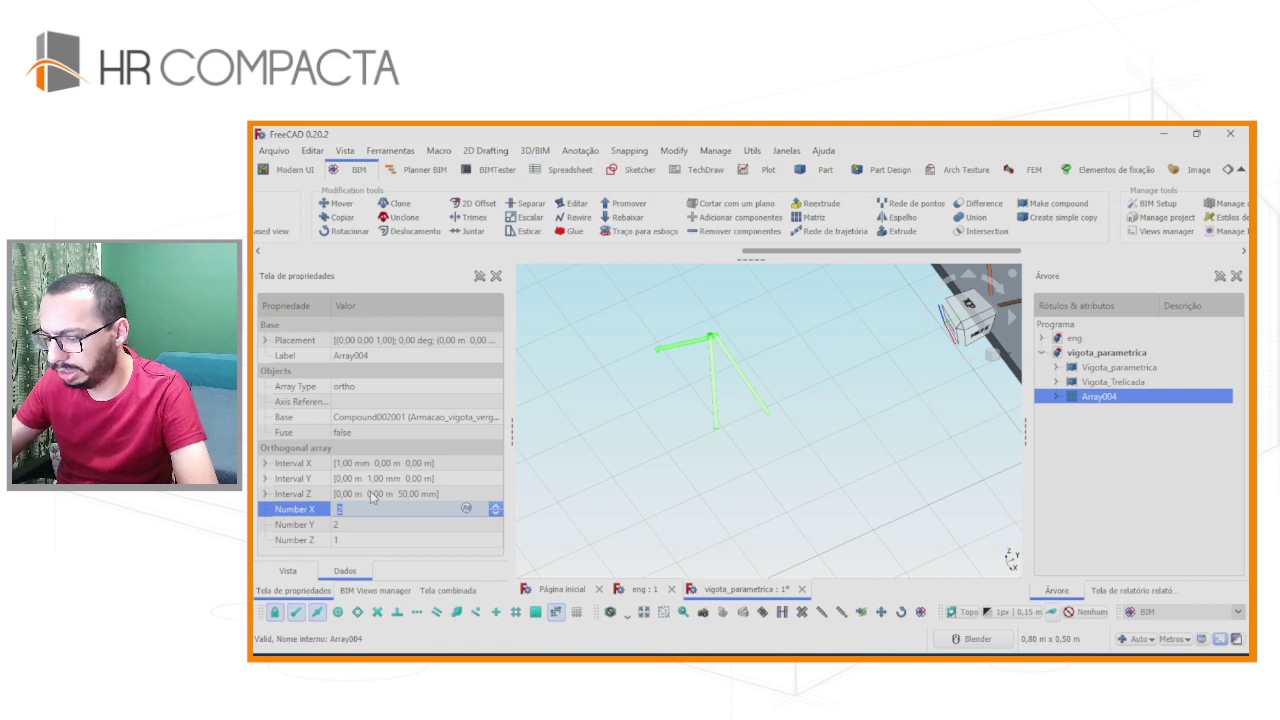
pyautogui.write('26')
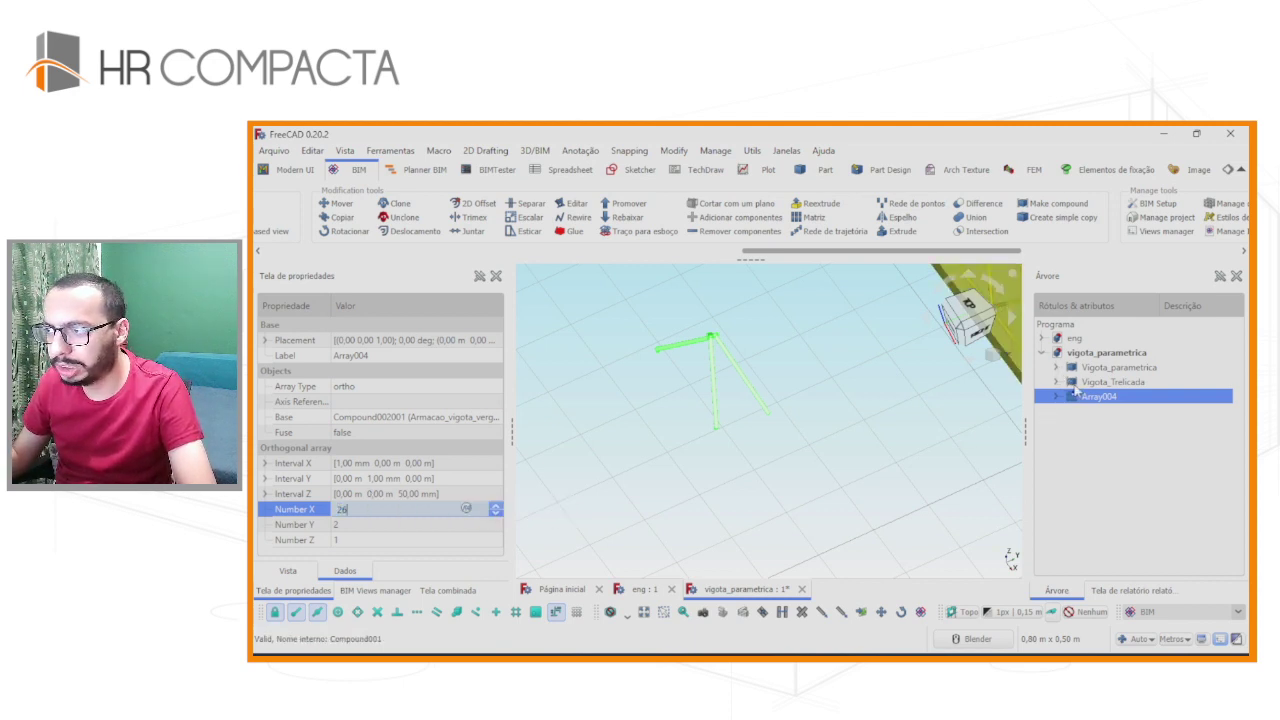
pyautogui.click(1074, 386)
pyautogui.click(1055, 385)
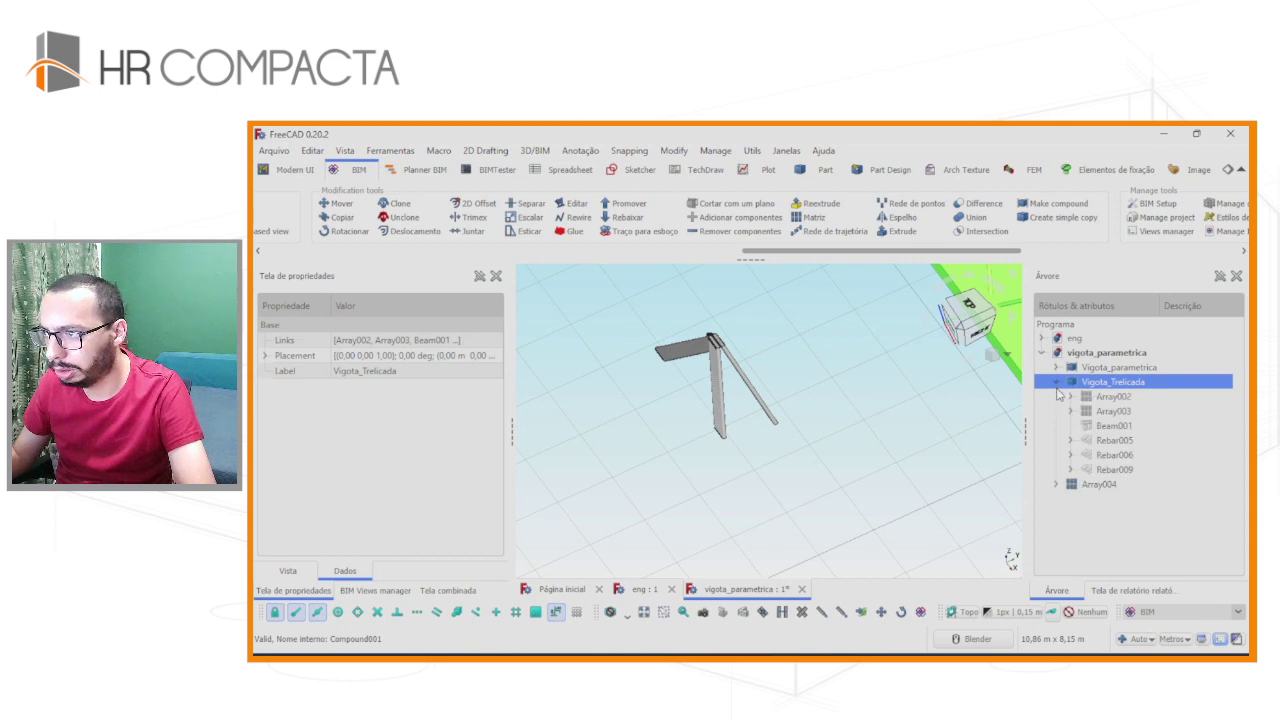
# Check Array002's X interval, then set Array004's Interval X to -0,18 m.
pyautogui.click(1108, 397)
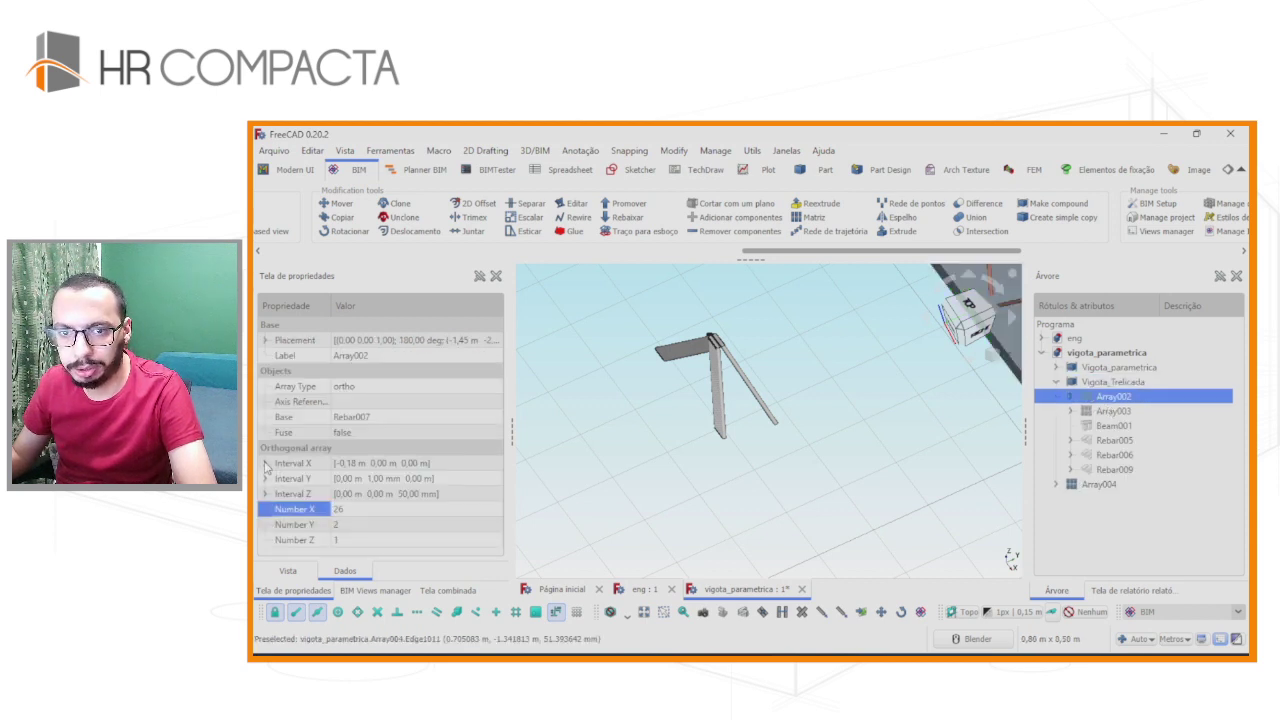
pyautogui.click(266, 464)
pyautogui.click(378, 479)
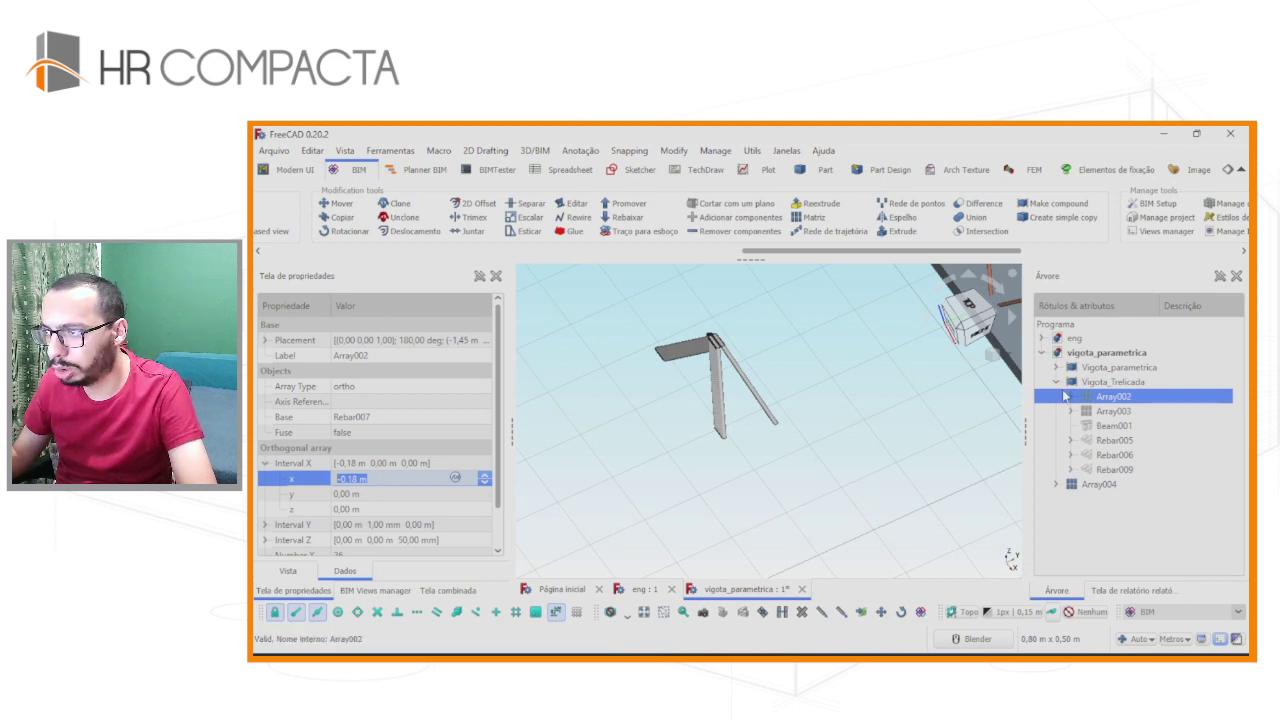
pyautogui.click(1056, 384)
pyautogui.click(1082, 398)
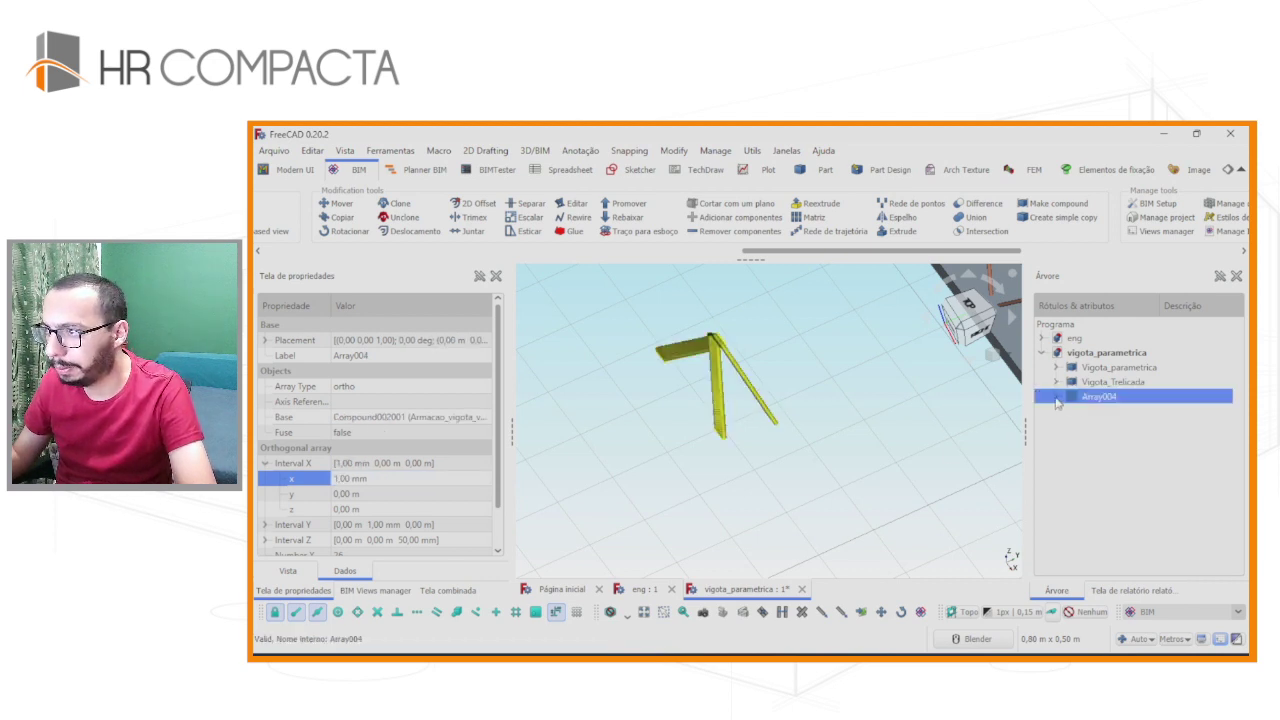
pyautogui.click(378, 479)
pyautogui.write('-0,18 m')
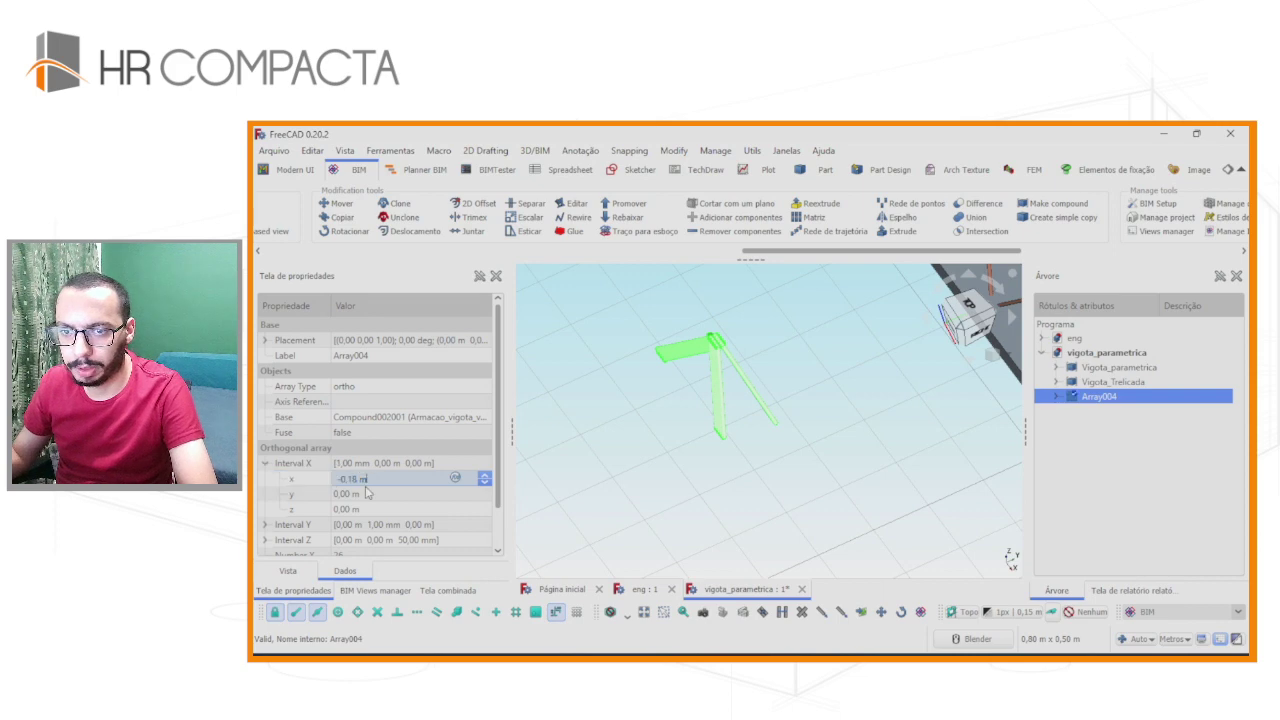
pyautogui.press('Return')
pyautogui.scroll(-3, 760, 430)
pyautogui.scroll(-3, 760, 430)
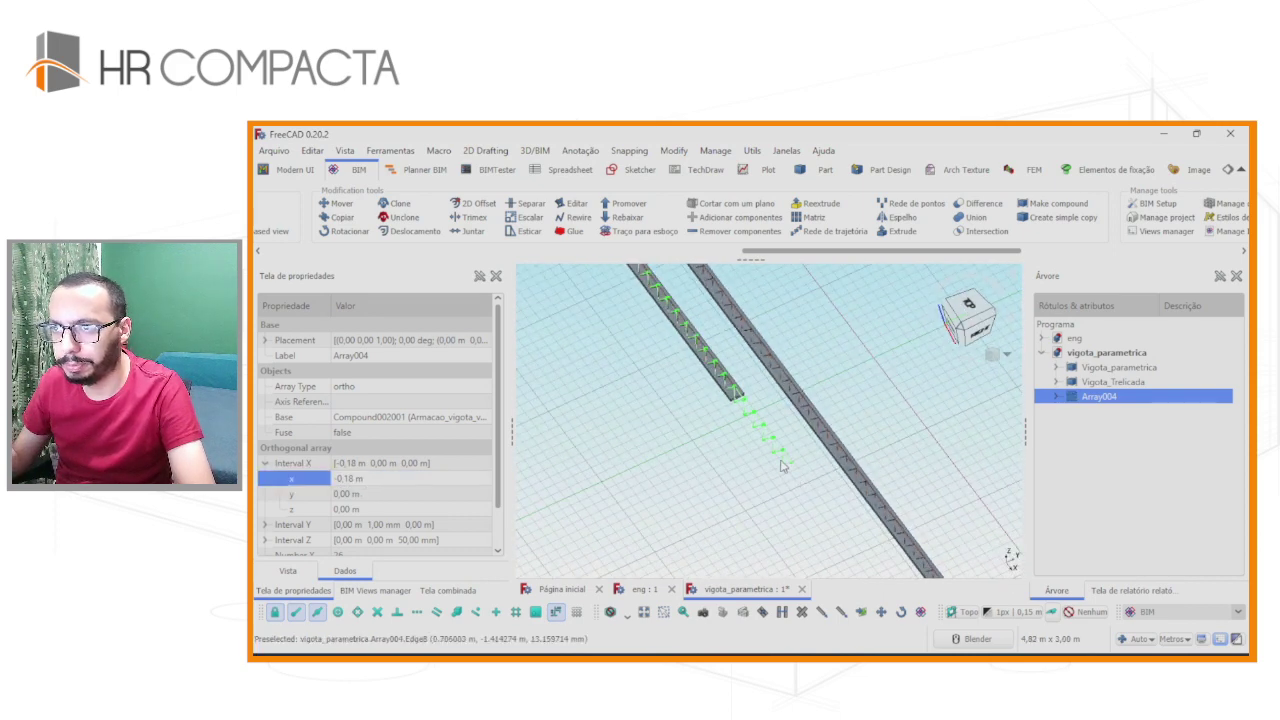
pyautogui.moveTo(777, 451); pyautogui.dragTo(867, 414, button='middle')
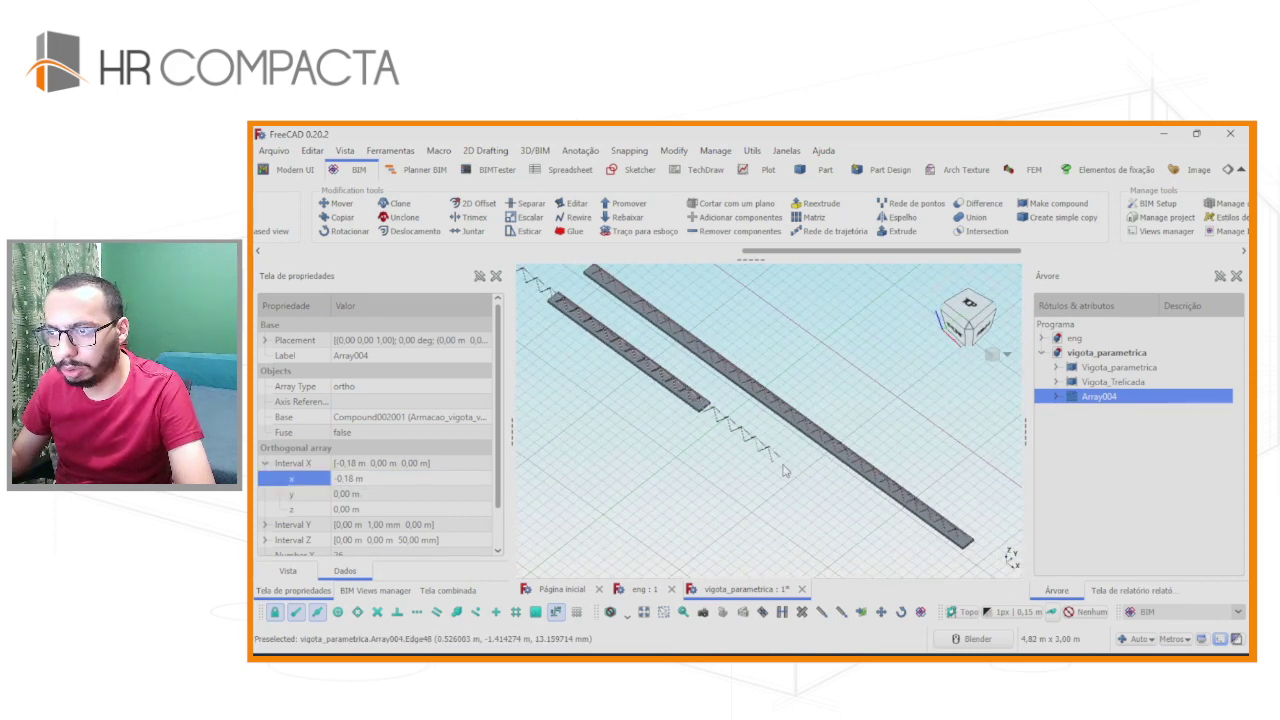
pyautogui.scroll(3, 867, 414)
pyautogui.scroll(-2, 867, 414)
pyautogui.moveTo(754, 429)
pyautogui.mouseDown(button='middle')
pyautogui.moveTo(703, 507)
pyautogui.moveTo(532, 488)
pyautogui.moveTo(570, 477)
pyautogui.mouseUp(button='middle')
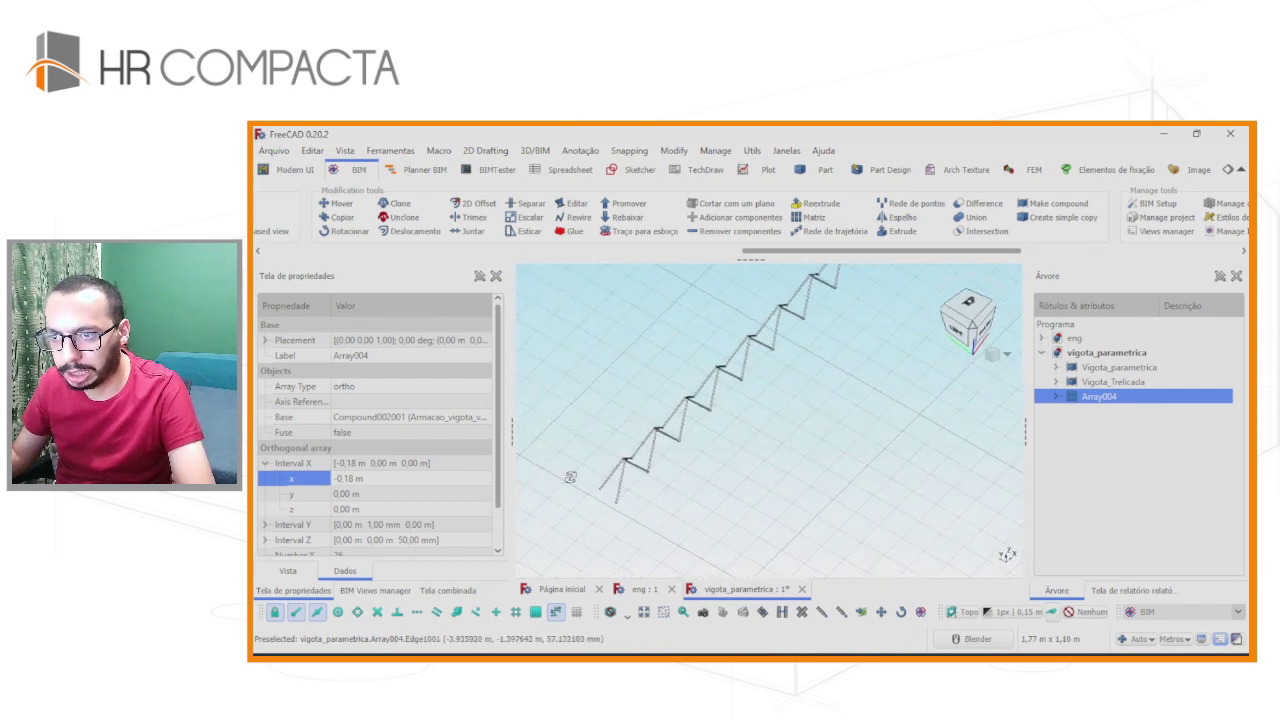
pyautogui.scroll(3, 704, 470)
pyautogui.scroll(-3, 663, 543)
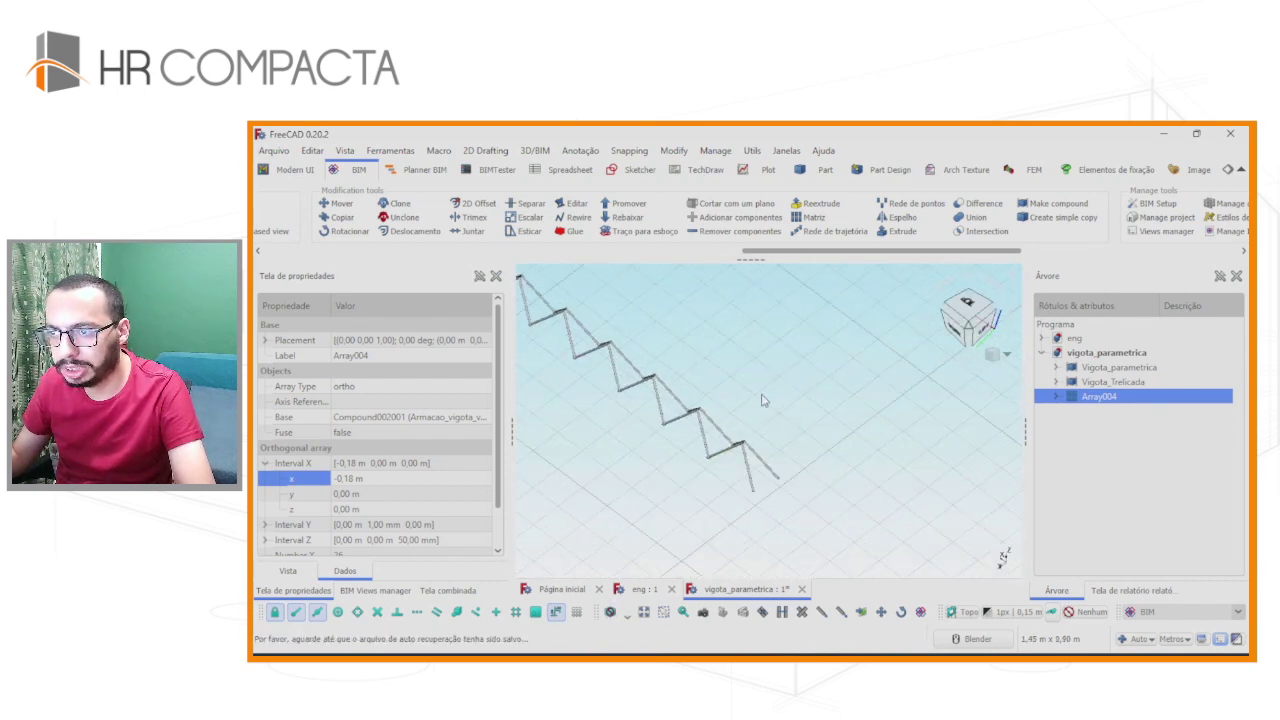
pyautogui.scroll(2, 763, 397)
pyautogui.scroll(2, 757, 421)
pyautogui.scroll(-3, 768, 377)
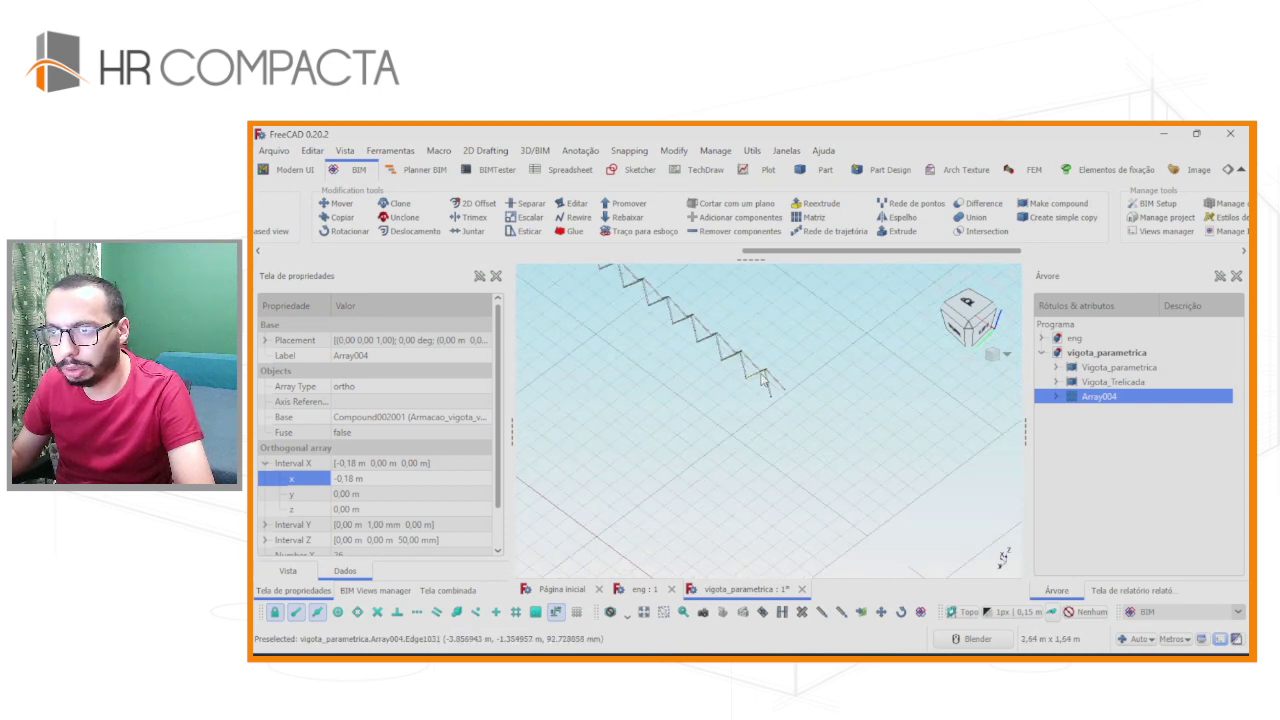
pyautogui.scroll(-3, 764, 378)
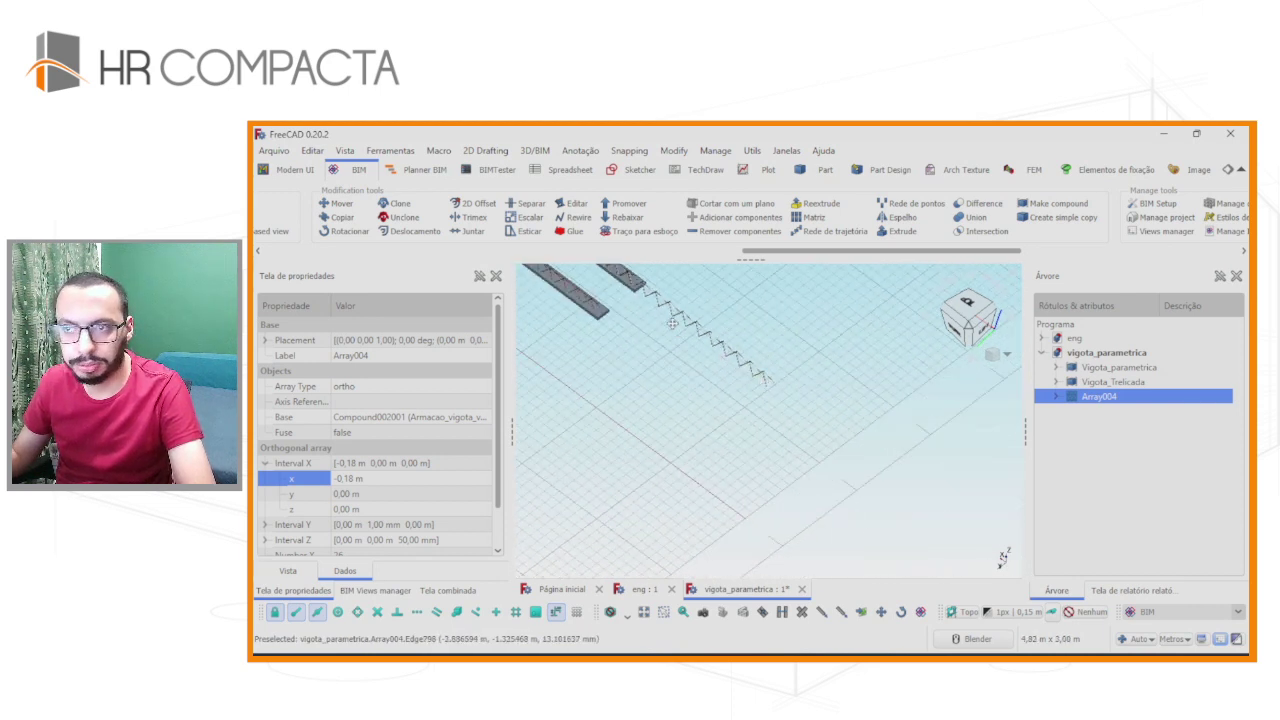
pyautogui.keyDown('shift'); pyautogui.moveTo(676, 330); pyautogui.dragTo(721, 421, button='middle'); pyautogui.keyUp('shift')
pyautogui.scroll(2, 720, 420)
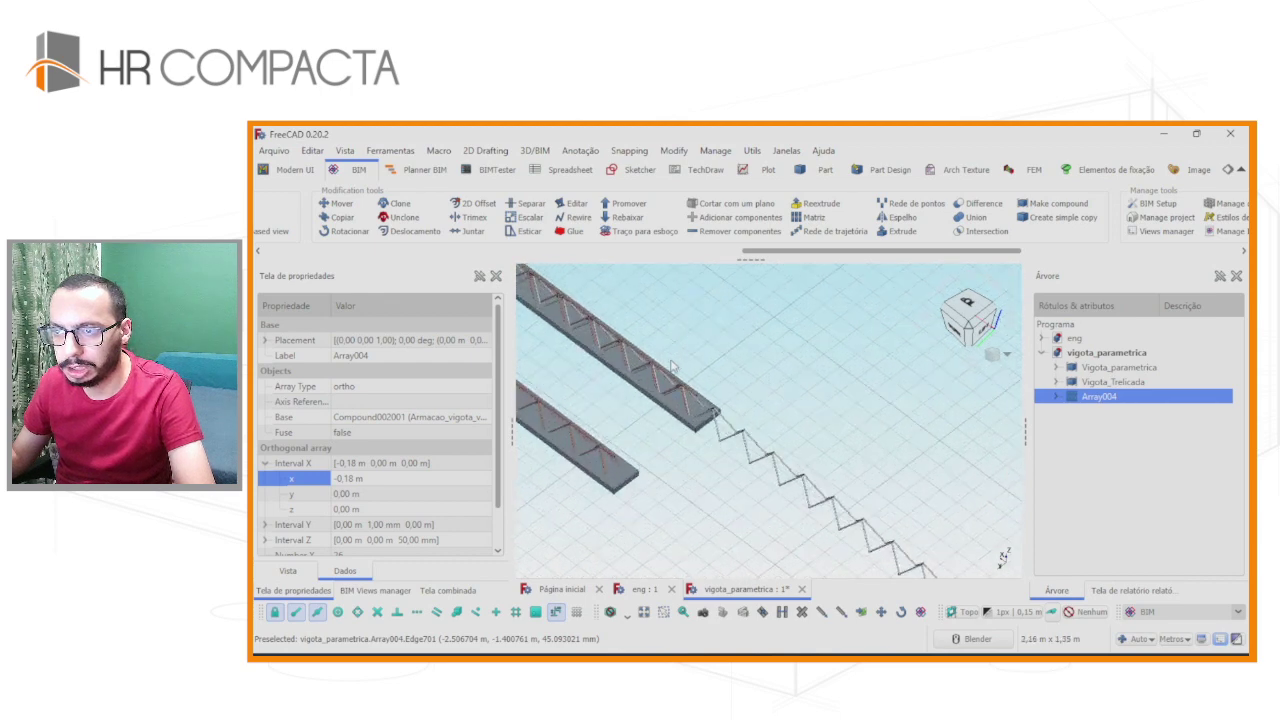
pyautogui.scroll(2, 716, 419)
pyautogui.scroll(2, 713, 417)
pyautogui.scroll(-2, 708, 416)
pyautogui.scroll(-1, 695, 415)
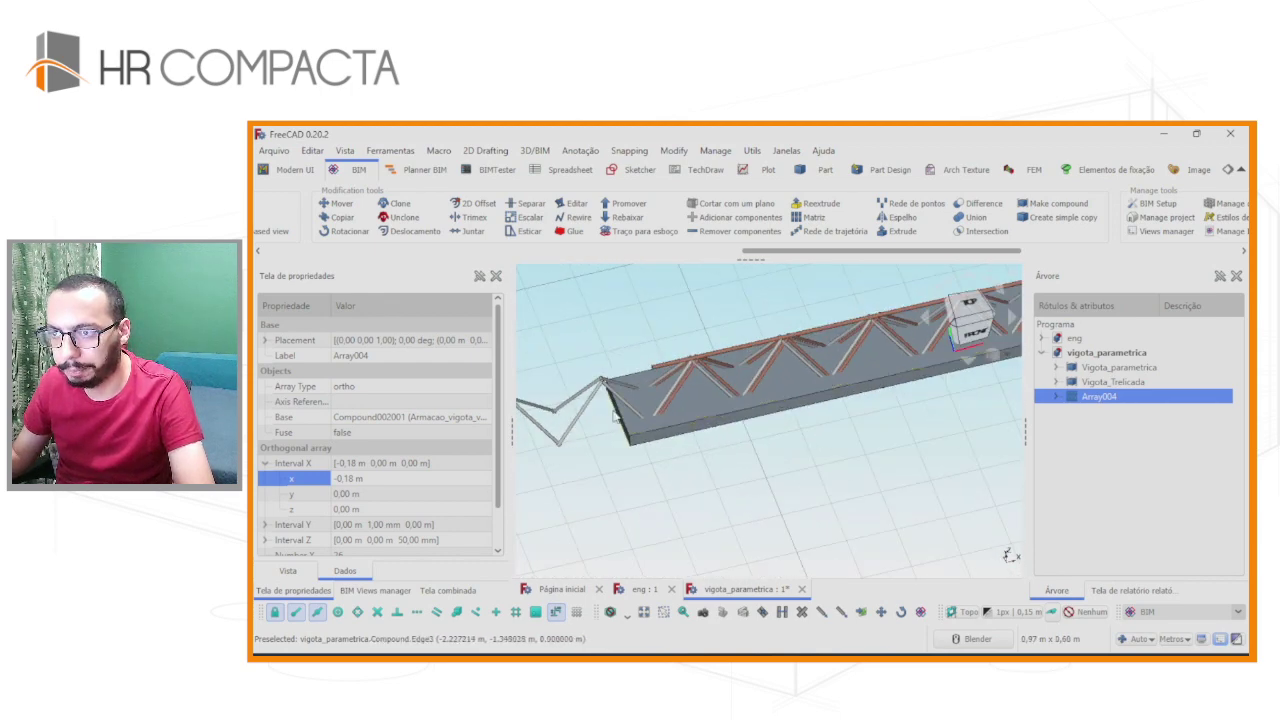
pyautogui.scroll(-1, 672, 414)
pyautogui.scroll(-1, 650, 412)
pyautogui.scroll(3, 795, 391)
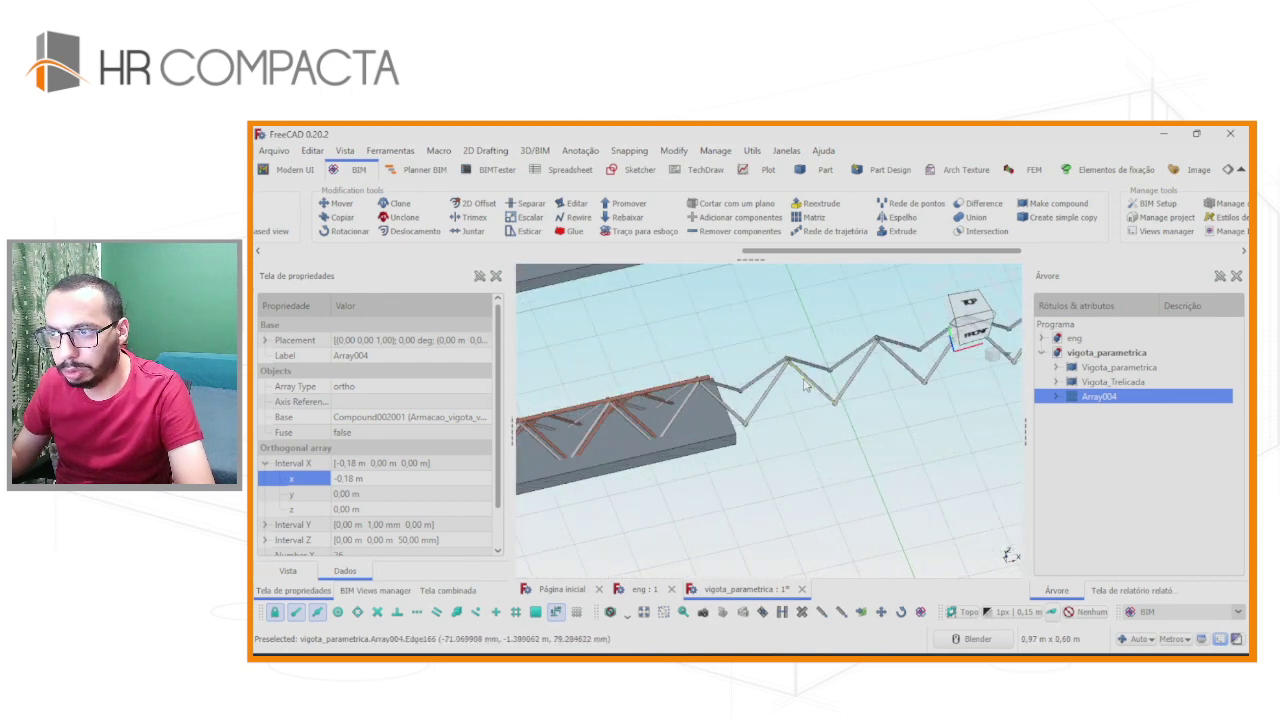
pyautogui.scroll(1, 795, 391)
pyautogui.scroll(-1, 795, 391)
pyautogui.scroll(-3, 795, 391)
pyautogui.scroll(-2, 795, 391)
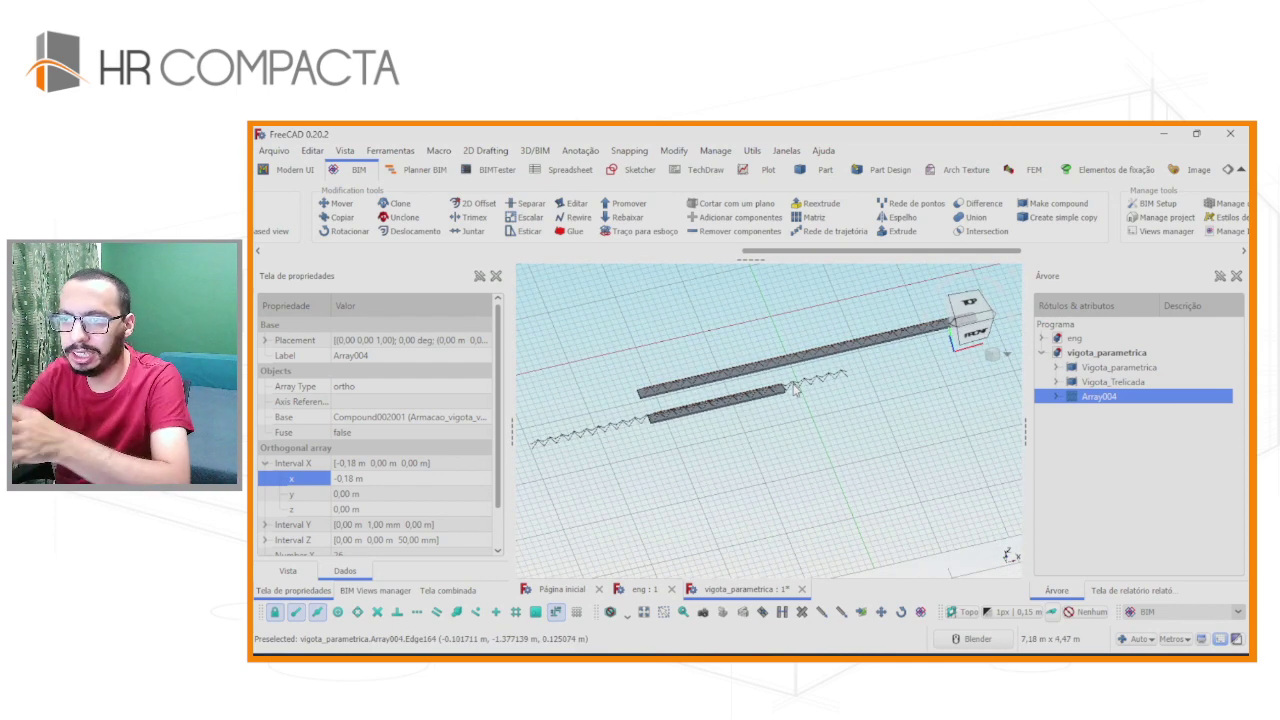
pyautogui.scroll(1, 829, 416)
pyautogui.scroll(2, 829, 409)
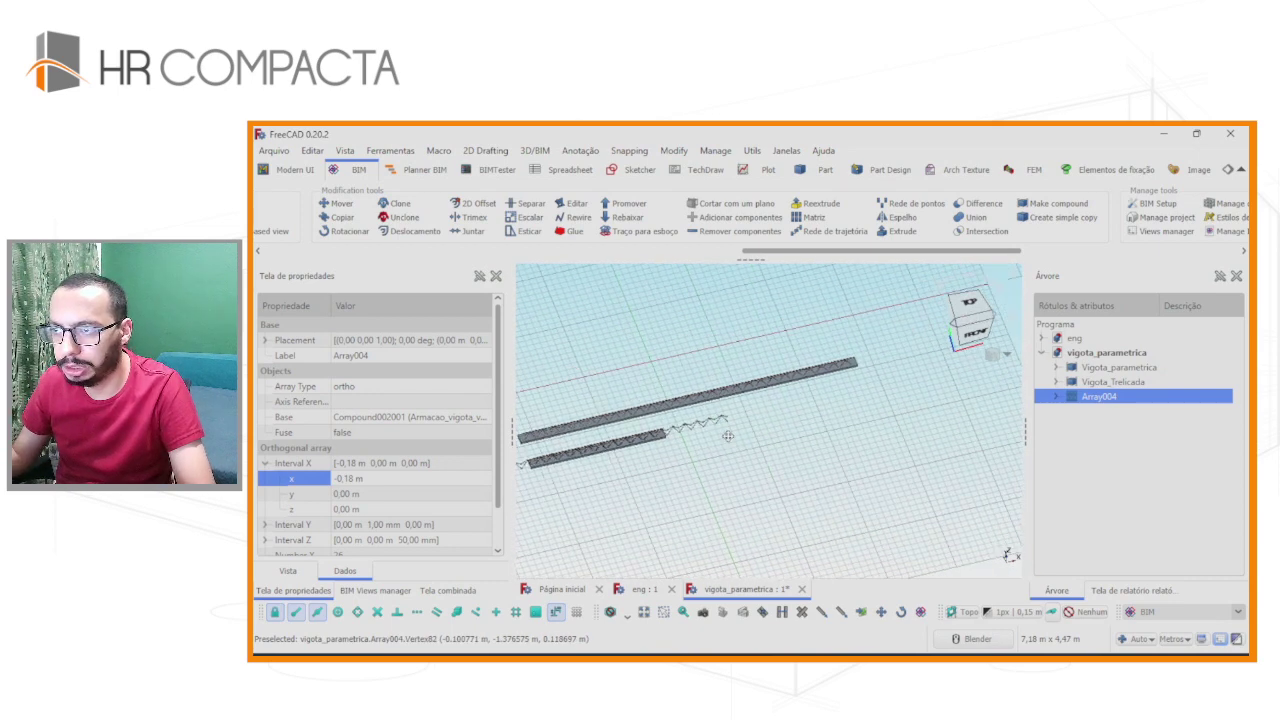
pyautogui.scroll(2, 729, 434)
pyautogui.scroll(2, 784, 453)
pyautogui.scroll(1, 784, 453)
pyautogui.scroll(1, 765, 450)
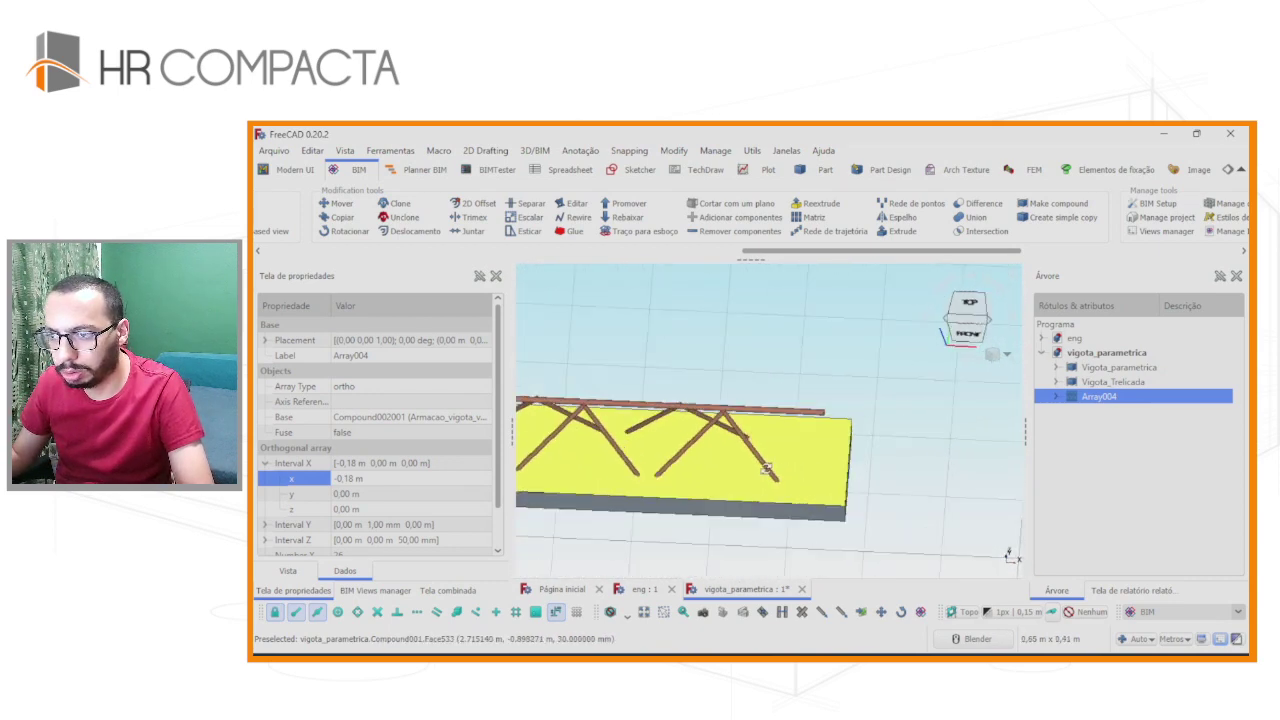
pyautogui.scroll(1, 720, 451)
pyautogui.scroll(1, 746, 446)
pyautogui.scroll(-3, 746, 446)
pyautogui.scroll(-4, 745, 450)
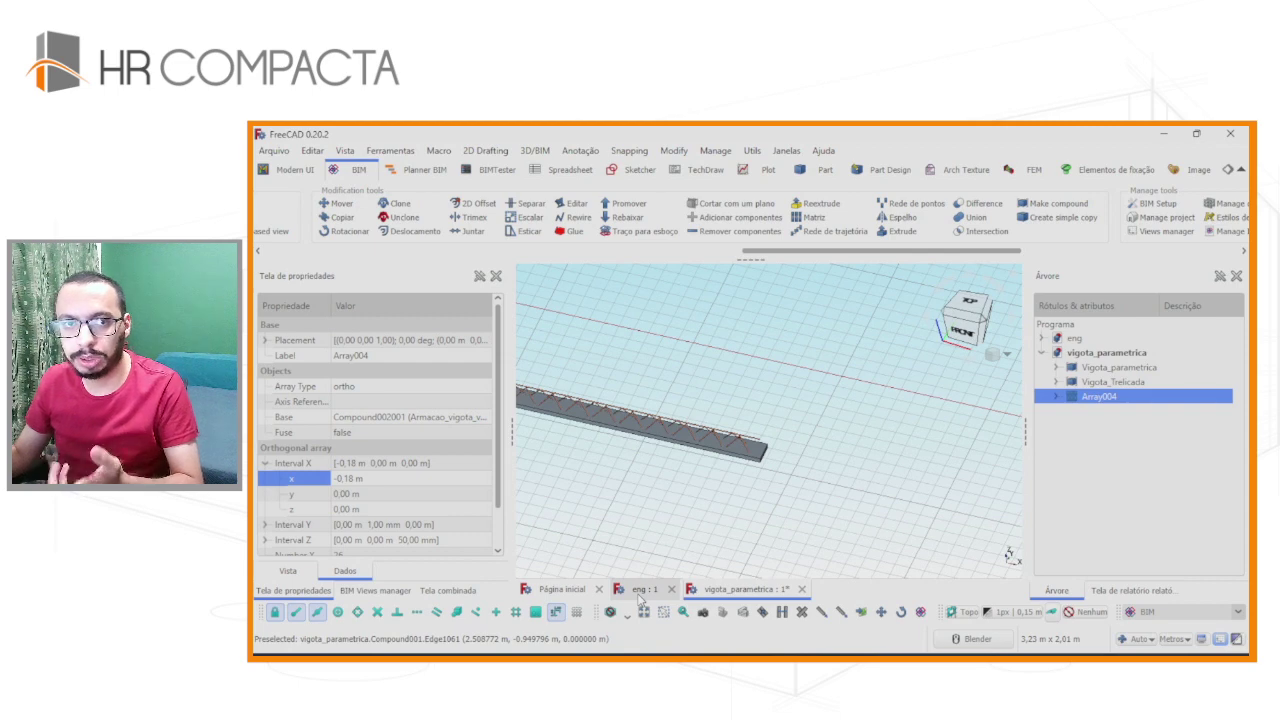
# Switch to the eng building model and orbit around the slab grid.
pyautogui.click(639, 598)
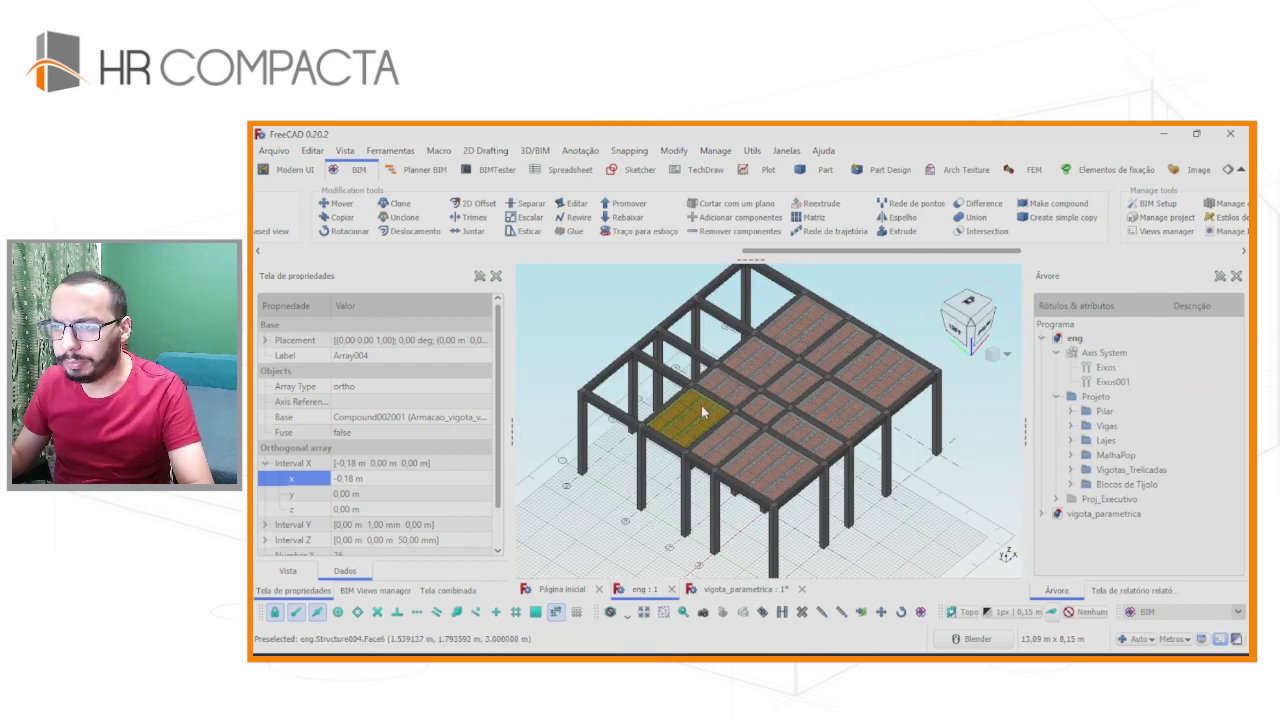
pyautogui.scroll(2, 701, 405)
pyautogui.scroll(1, 740, 422)
pyautogui.scroll(2, 711, 386)
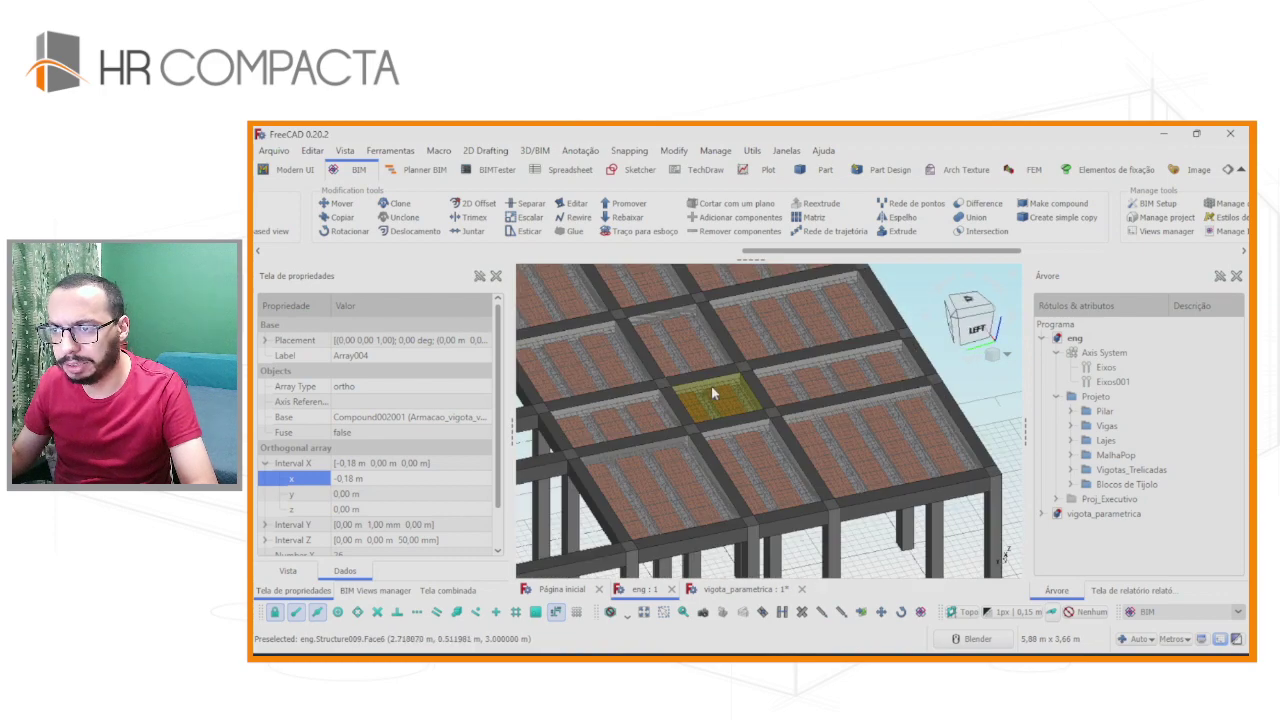
pyautogui.scroll(2, 705, 400)
pyautogui.moveTo(699, 414)
pyautogui.mouseDown(button='middle')
pyautogui.moveTo(826, 397)
pyautogui.moveTo(764, 390)
pyautogui.mouseUp(button='middle')
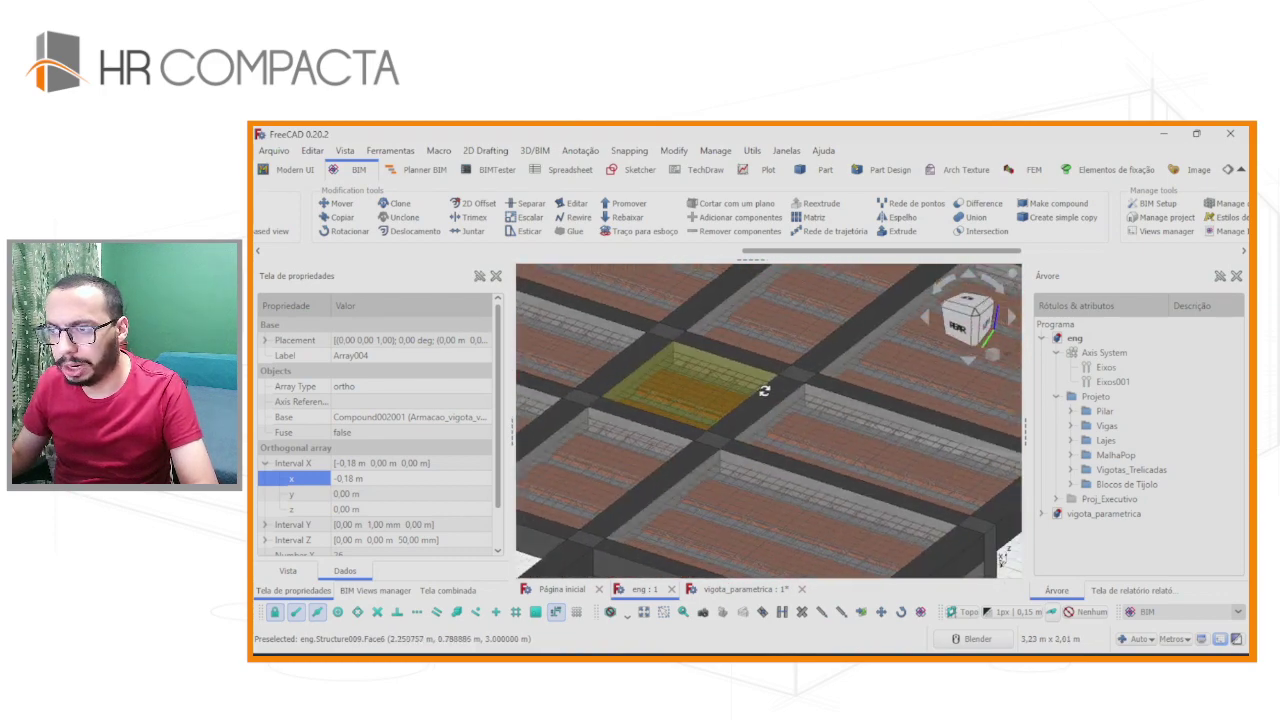
pyautogui.scroll(2, 740, 390)
pyautogui.scroll(2, 714, 415)
pyautogui.scroll(2, 737, 457)
pyautogui.scroll(2, 792, 460)
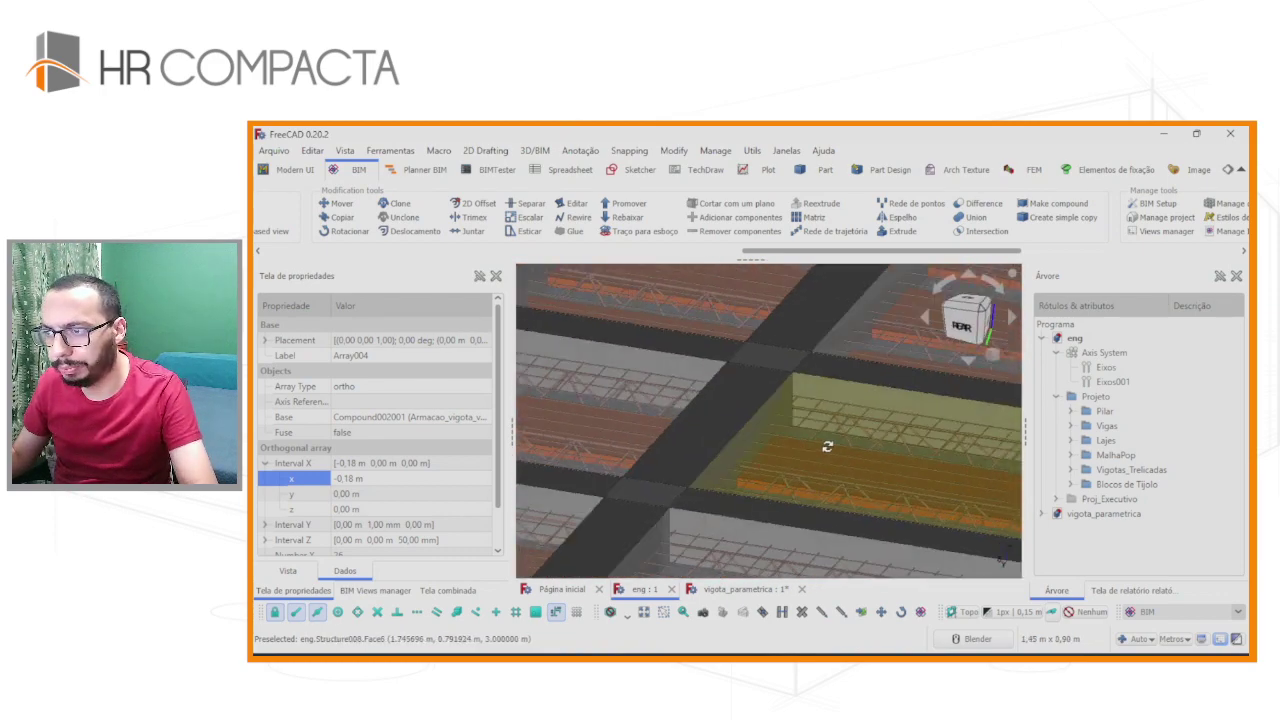
pyautogui.moveTo(826, 447)
pyautogui.mouseDown(button='middle')
pyautogui.moveTo(816, 466)
pyautogui.moveTo(643, 457)
pyautogui.mouseUp(button='middle')
pyautogui.scroll(-2, 623, 463)
pyautogui.scroll(-2, 677, 463)
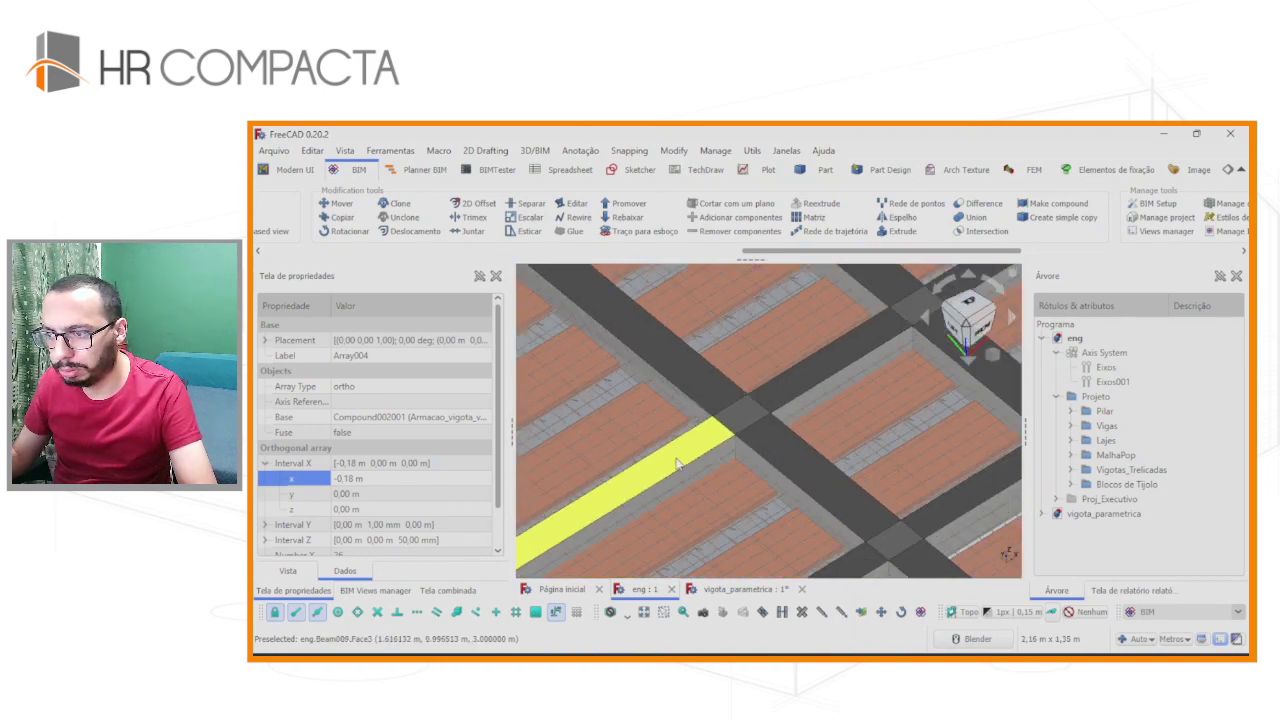
pyautogui.scroll(2, 677, 463)
pyautogui.scroll(2, 714, 463)
pyautogui.scroll(3, 737, 343)
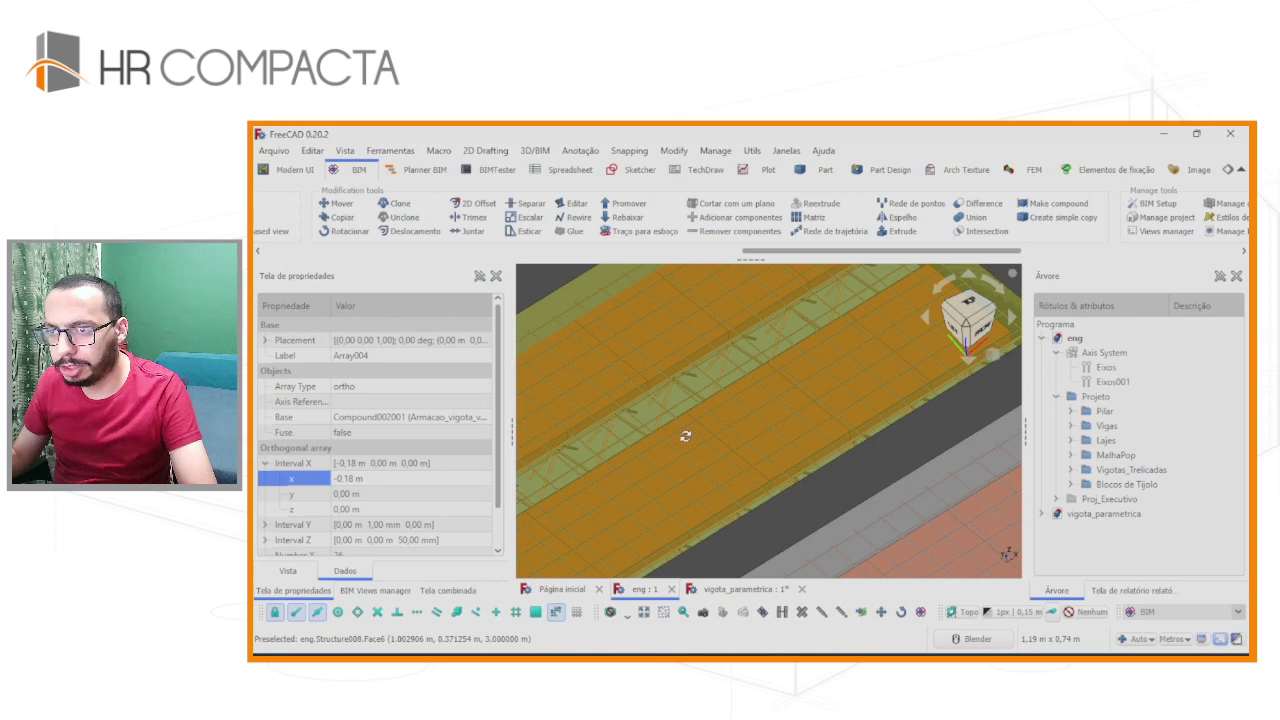
pyautogui.moveTo(684, 436); pyautogui.dragTo(818, 404, button='middle')
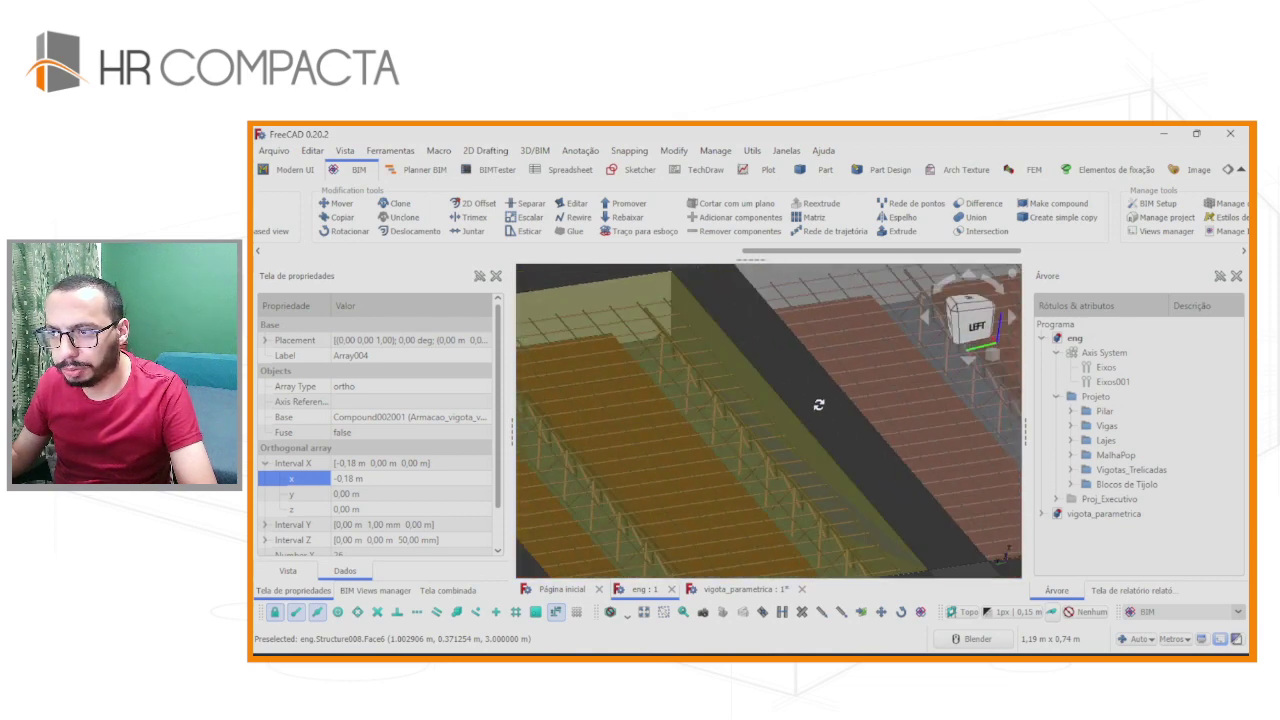
pyautogui.scroll(-2, 794, 412)
pyautogui.scroll(-3, 789, 411)
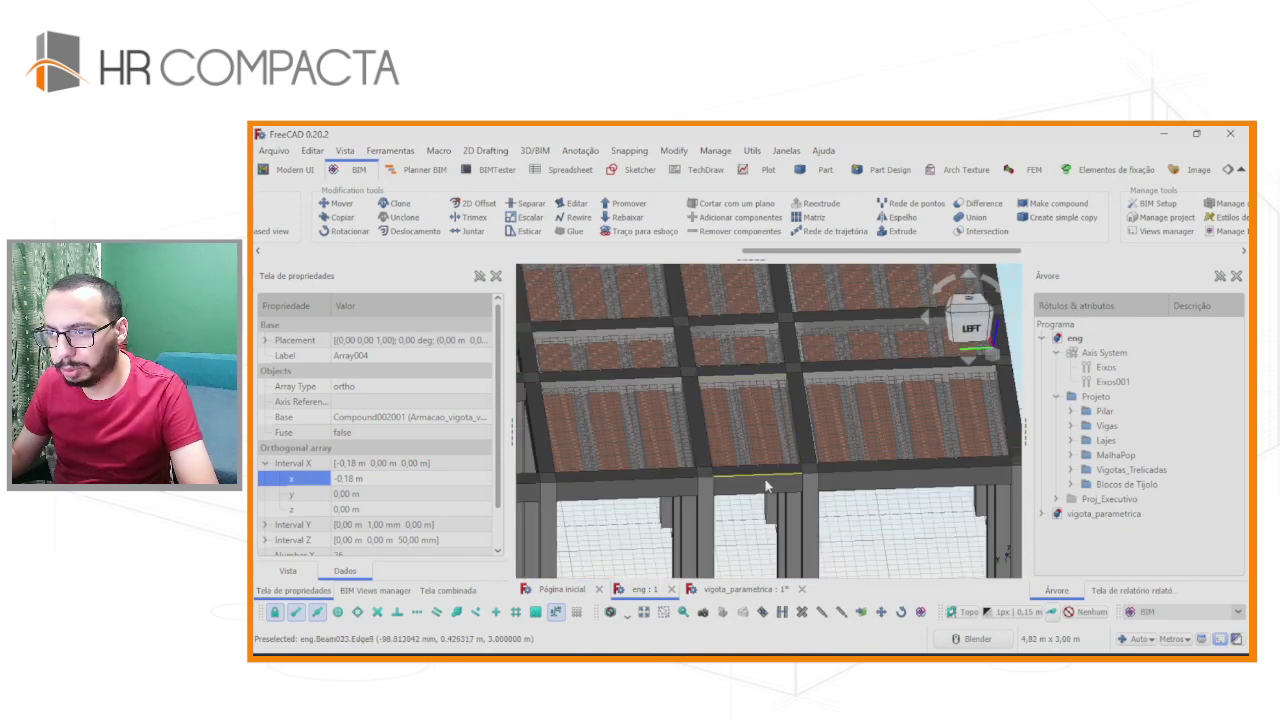
# Select Beam023 and view the slab beside it from the left side.
pyautogui.click(764, 477)
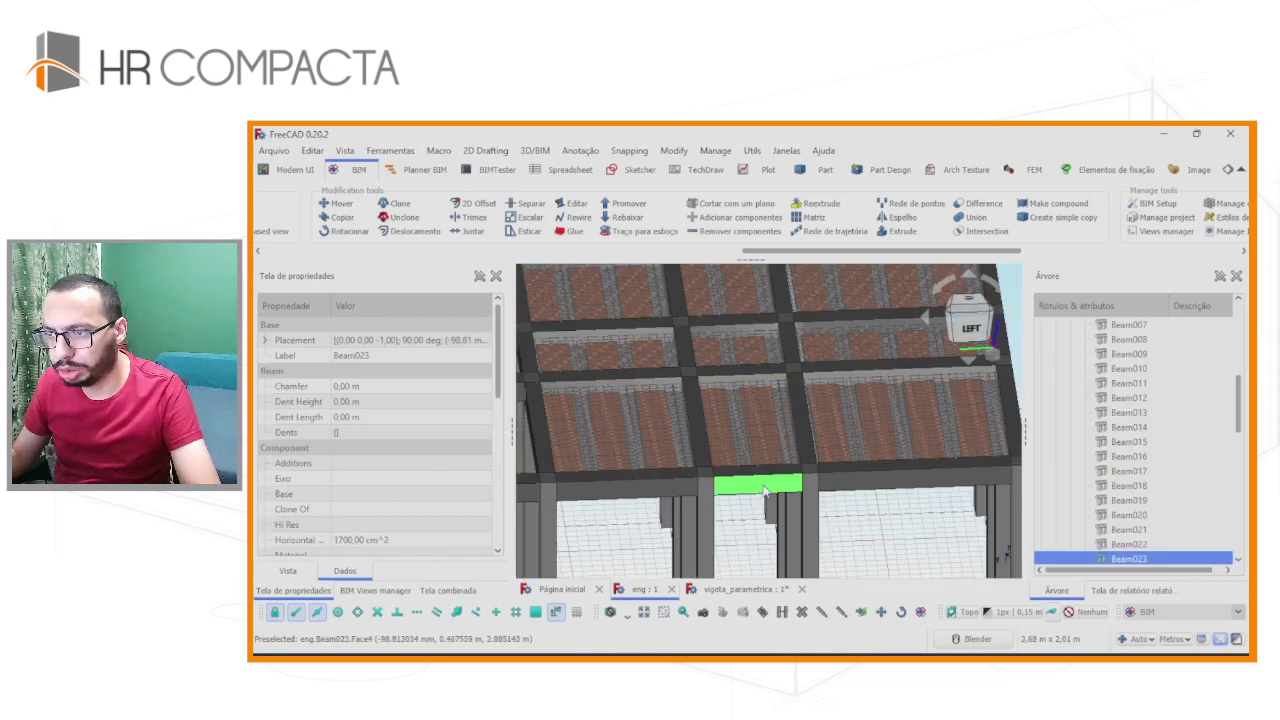
pyautogui.click(968, 329)
pyautogui.scroll(3, 765, 441)
pyautogui.moveTo(636, 480)
pyautogui.mouseDown(button='middle')
pyautogui.moveTo(624, 491)
pyautogui.moveTo(633, 482)
pyautogui.mouseUp(button='middle')
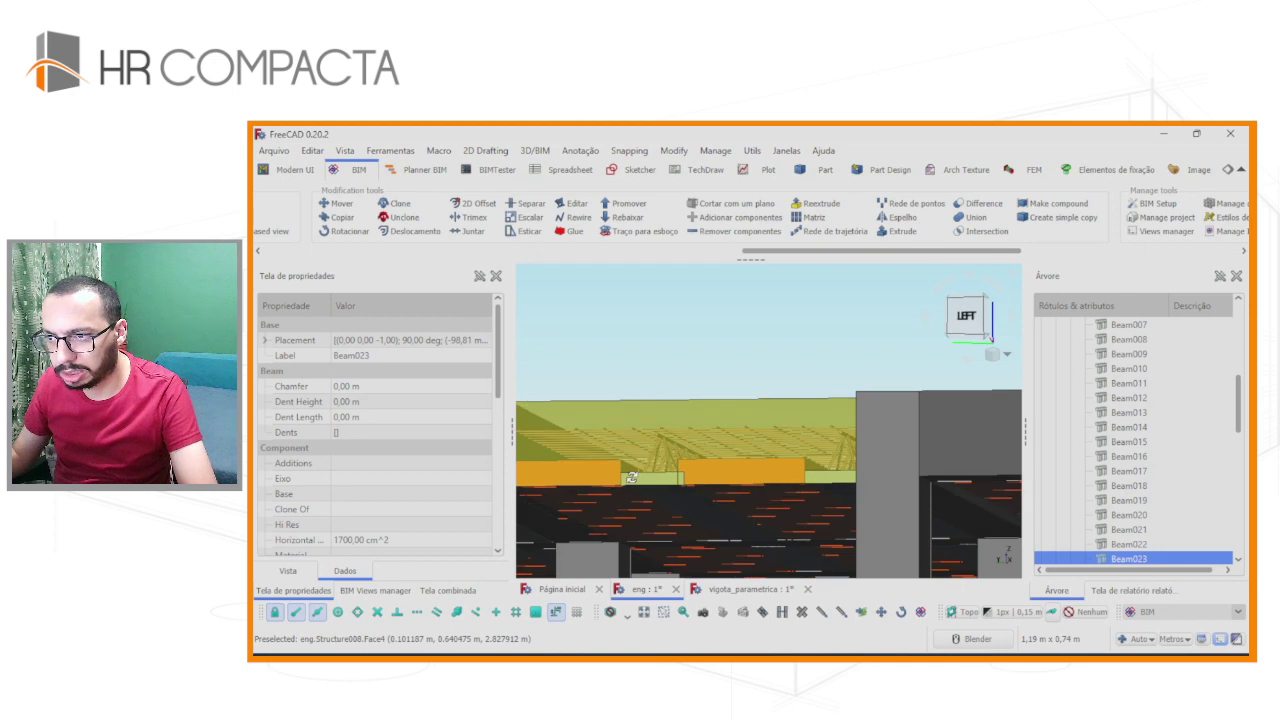
# Return to the Left view and hide the slab to expose its joists and filler blocks.
pyautogui.click(986, 315)
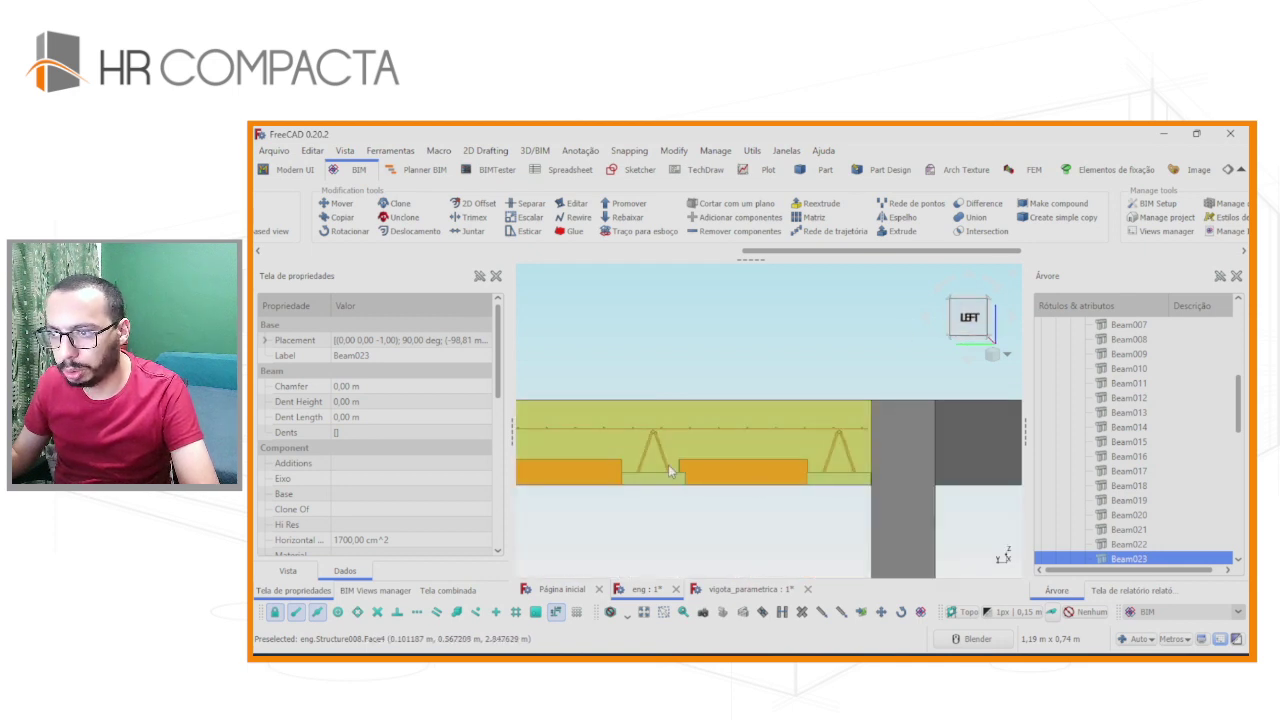
pyautogui.click(743, 488)
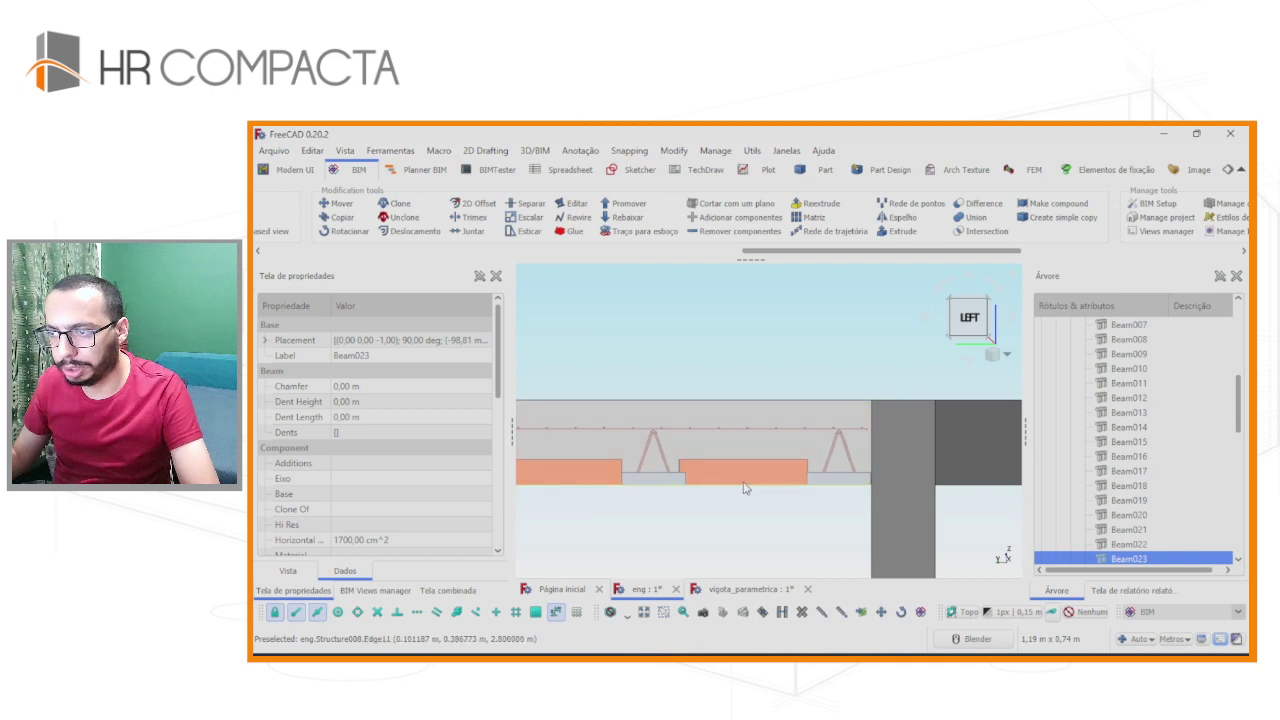
pyautogui.press('space')
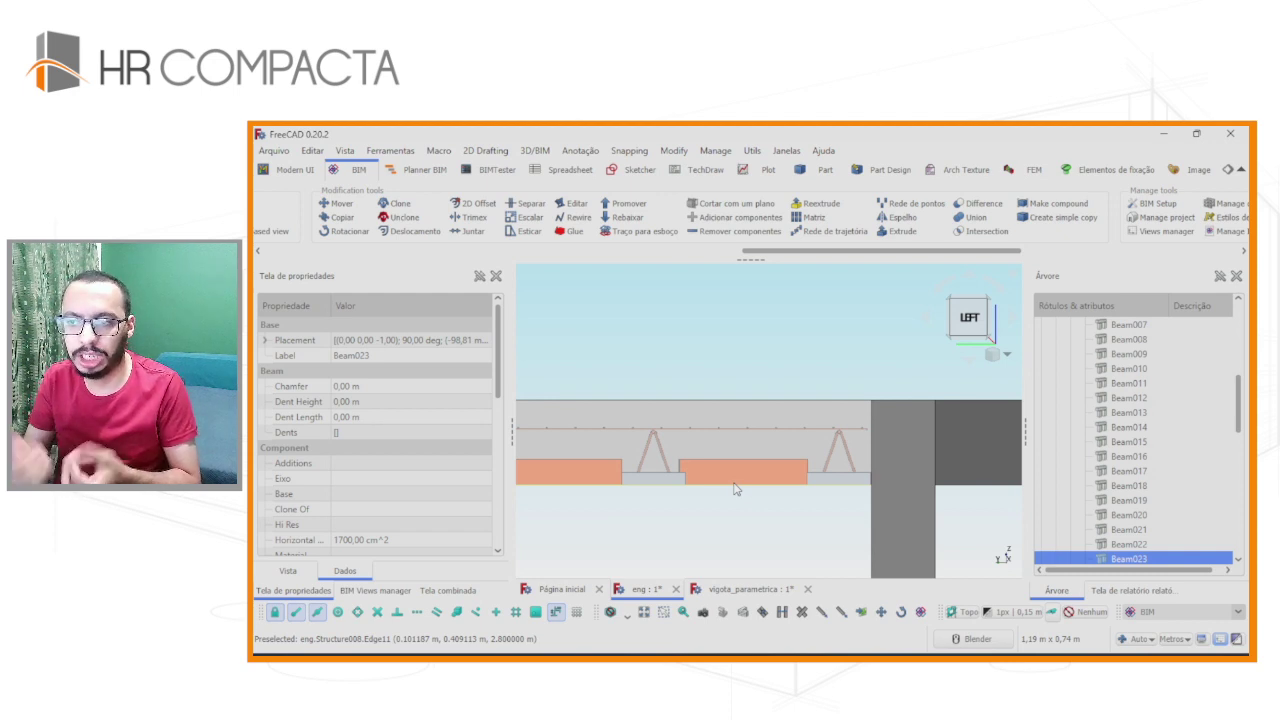
# Zoom out and orbit to a perspective overview of the slabs, beams and columns.
pyautogui.scroll(5, 654, 450)
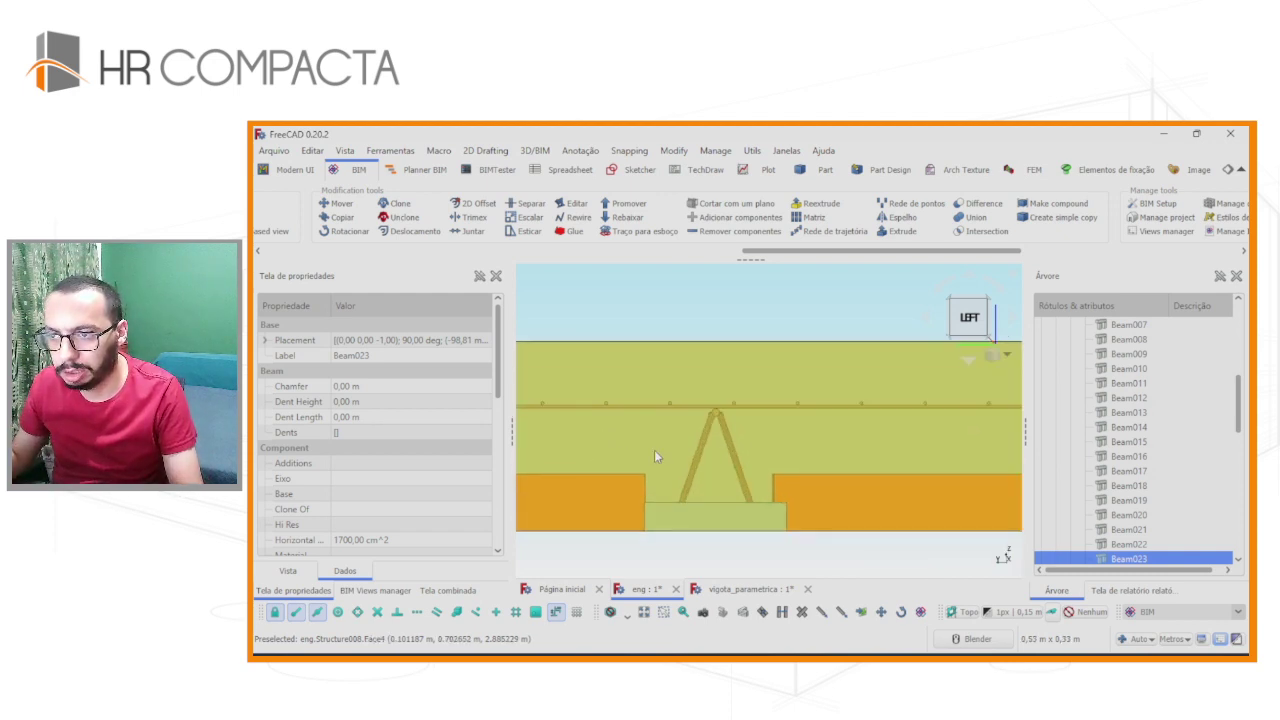
pyautogui.moveTo(759, 431)
pyautogui.mouseDown(button='middle')
pyautogui.moveTo(748, 437)
pyautogui.moveTo(844, 431)
pyautogui.moveTo(813, 456)
pyautogui.mouseUp(button='middle')
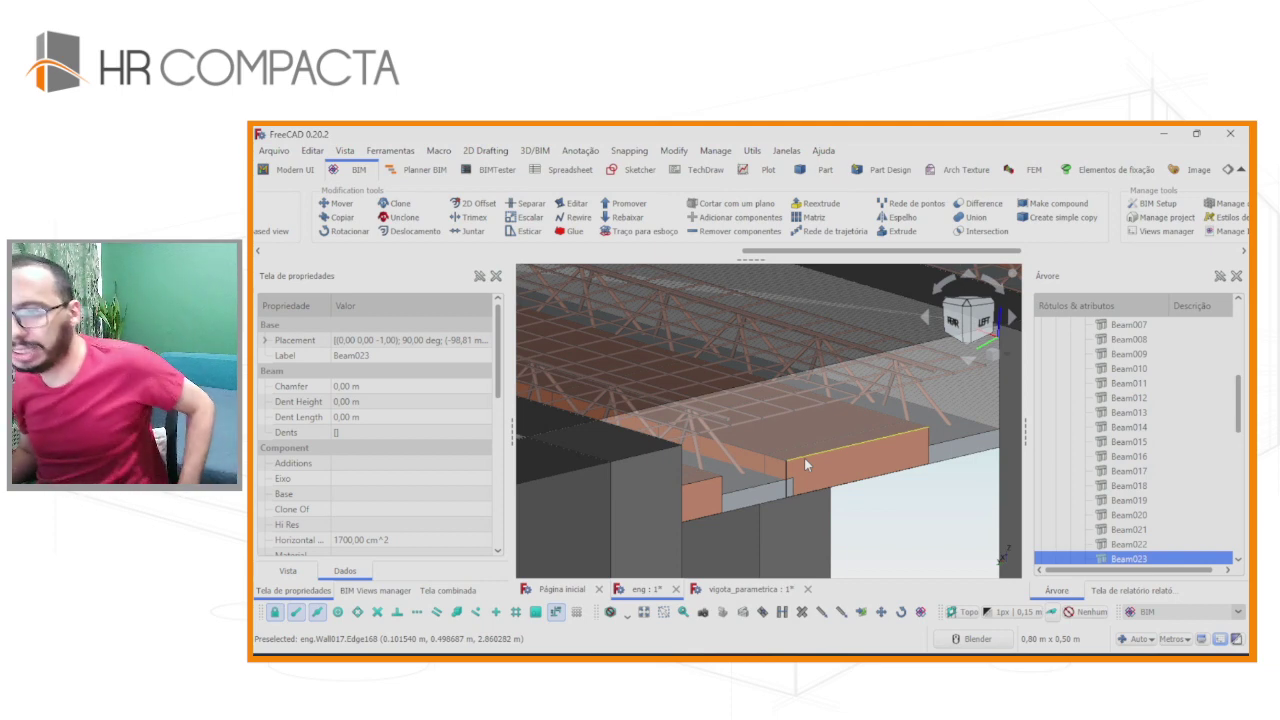
pyautogui.scroll(-2, 804, 458)
pyautogui.scroll(-4, 787, 446)
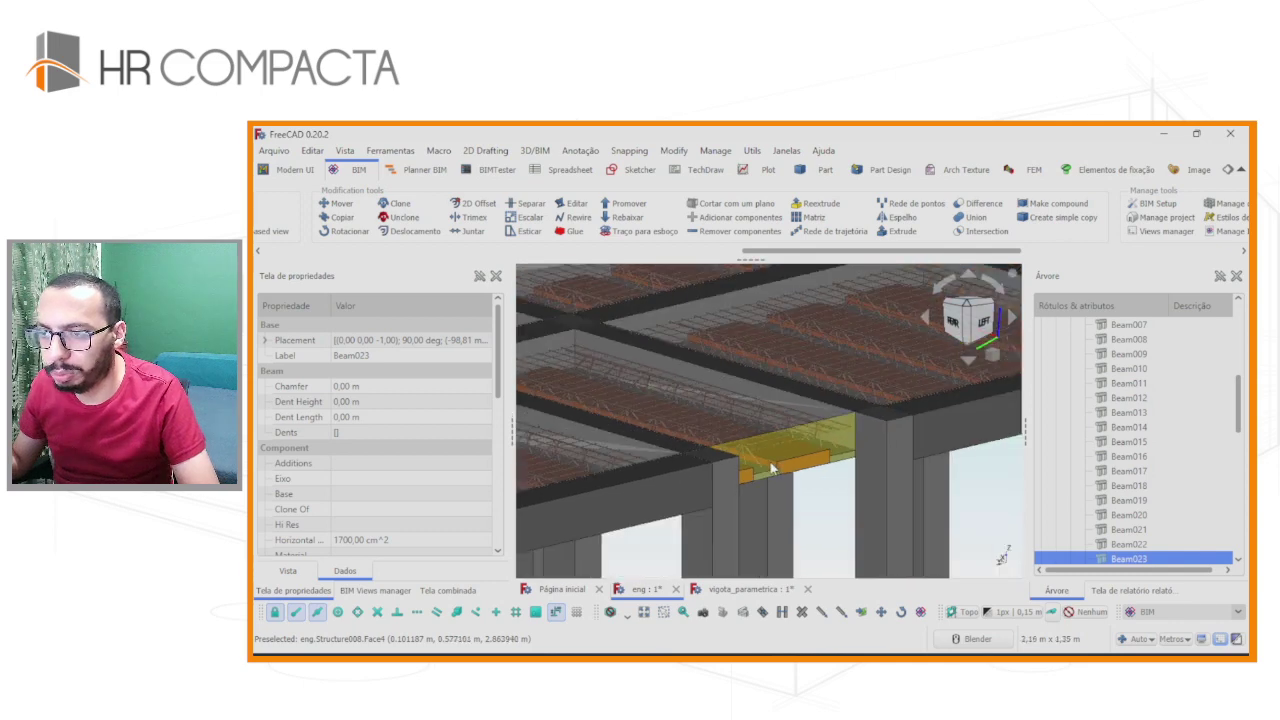
pyautogui.scroll(-3, 790, 455)
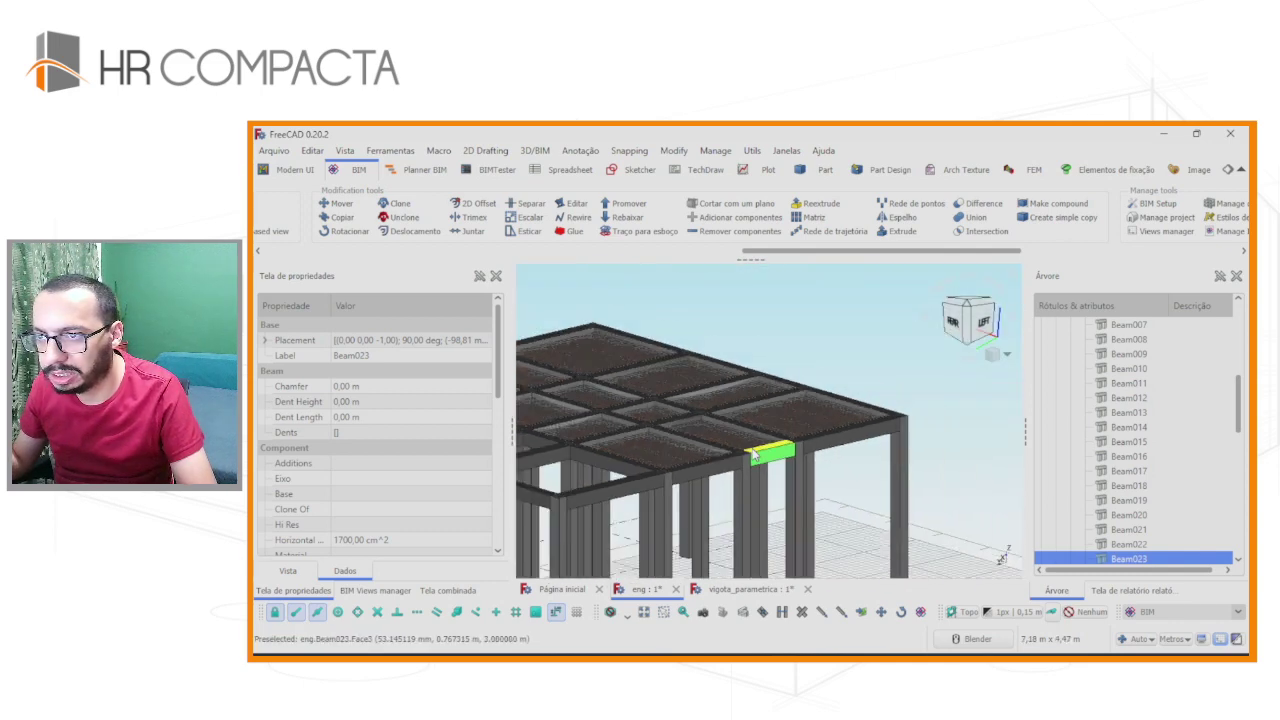
pyautogui.moveTo(700, 360)
pyautogui.mouseDown(button='middle')
pyautogui.moveTo(656, 454)
pyautogui.moveTo(889, 474)
pyautogui.mouseUp(button='middle')
pyautogui.scroll(-3, 656, 454)
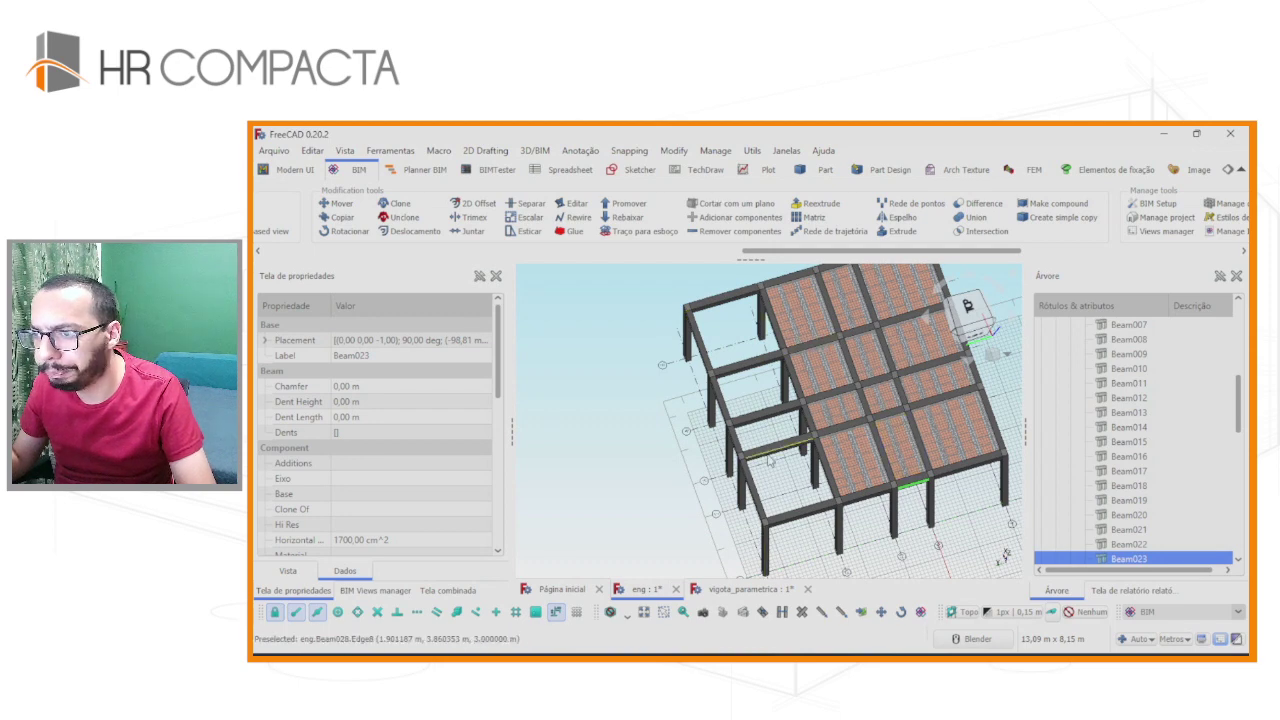
pyautogui.moveTo(770, 415); pyautogui.dragTo(785, 418, button='middle')
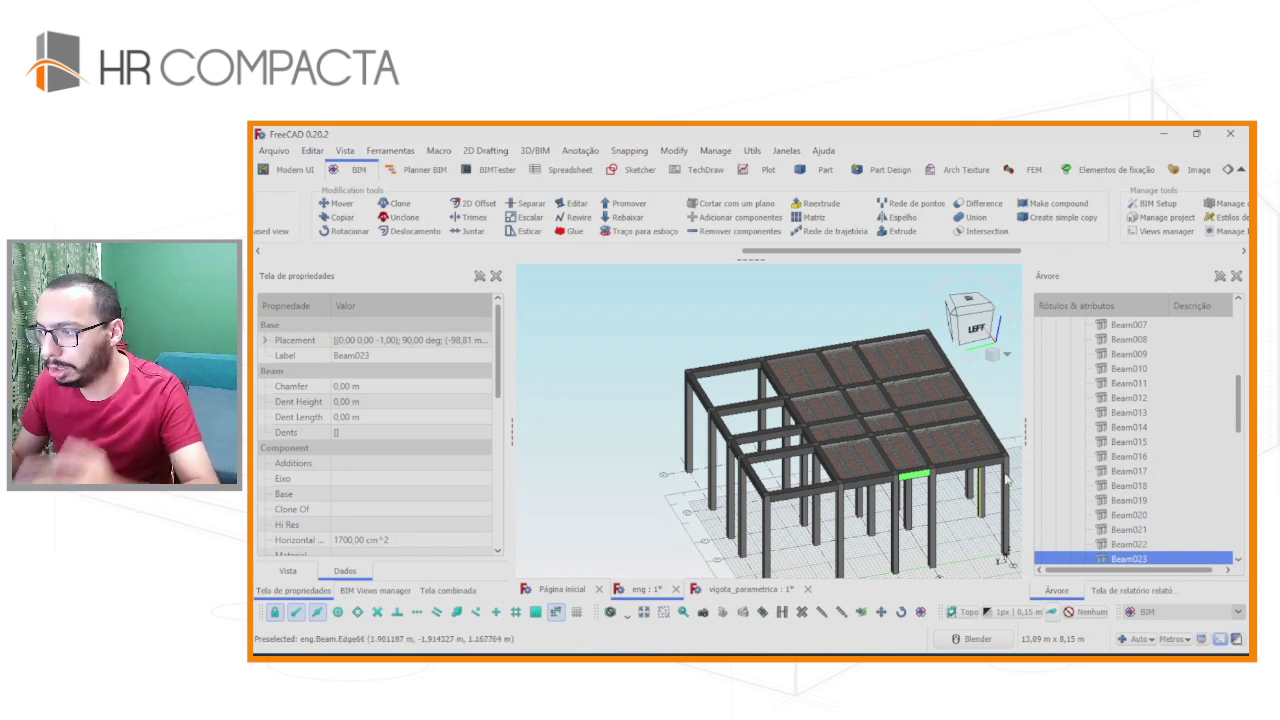
# Expand the Lajes group and select Slab through Slab003 to confirm they fill the open bays.
pyautogui.scroll(-3, 1122, 503)
pyautogui.scroll(-5, 1122, 503)
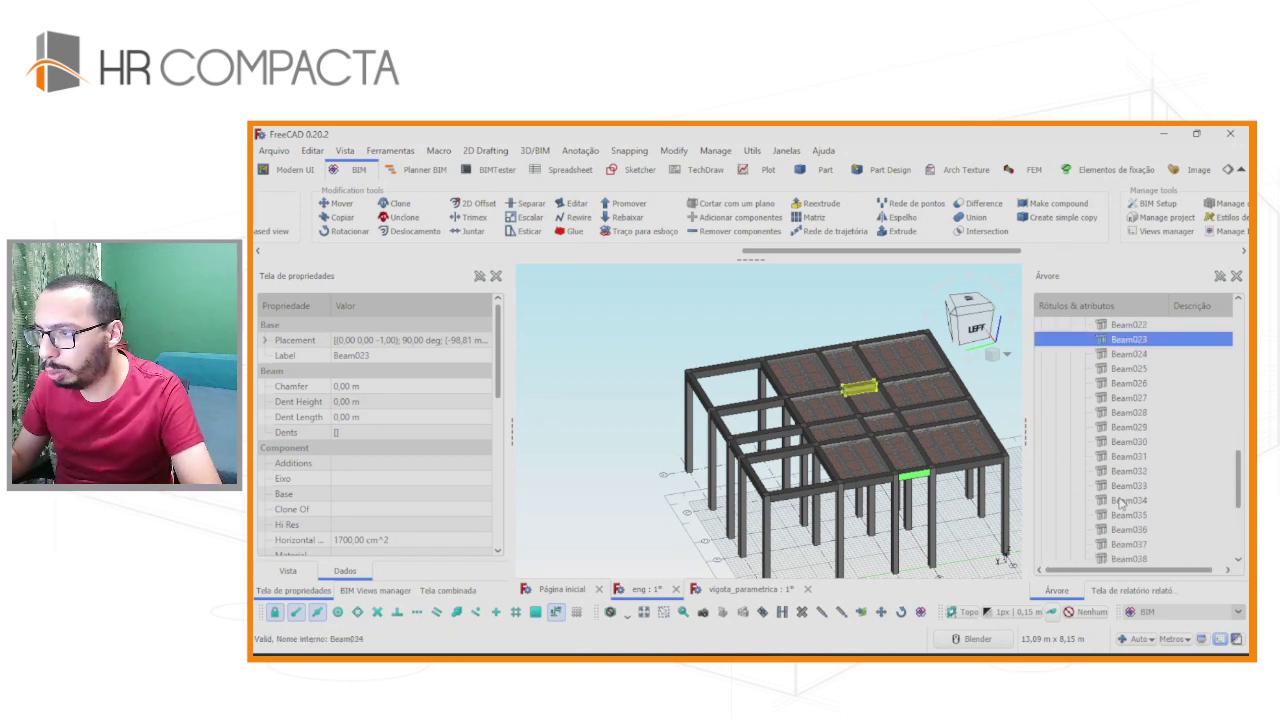
pyautogui.doubleClick(1106, 471)
pyautogui.click(1120, 486)
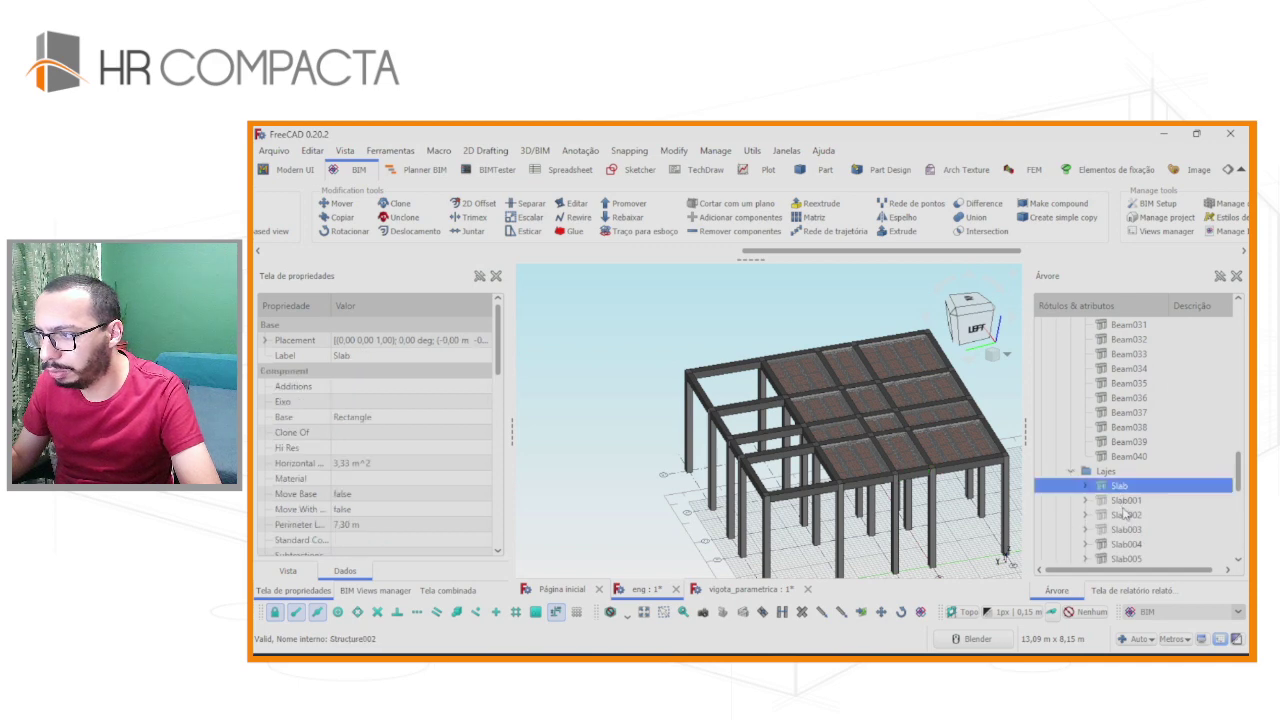
pyautogui.keyDown('shift'); pyautogui.click(1121, 531); pyautogui.keyUp('shift')
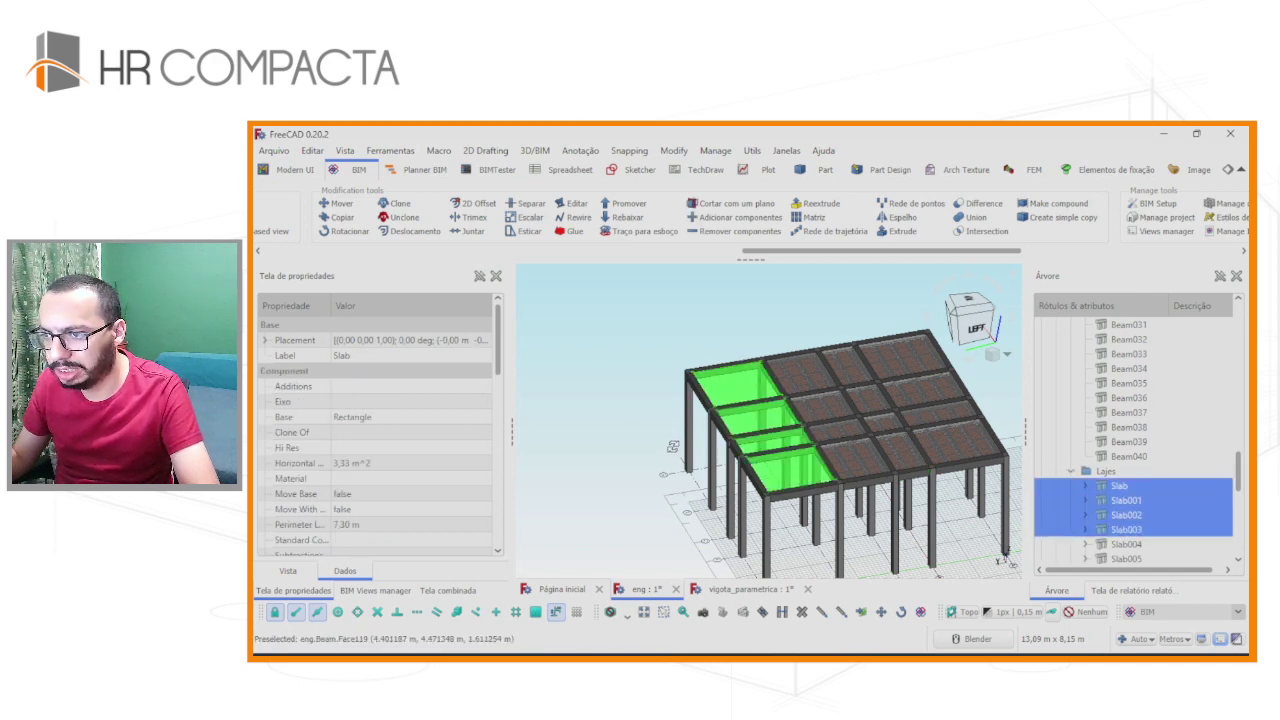
pyautogui.moveTo(673, 447); pyautogui.dragTo(733, 477, button='middle')
pyautogui.click(748, 510)
pyautogui.scroll(3, 748, 510)
pyautogui.scroll(-4, 748, 510)
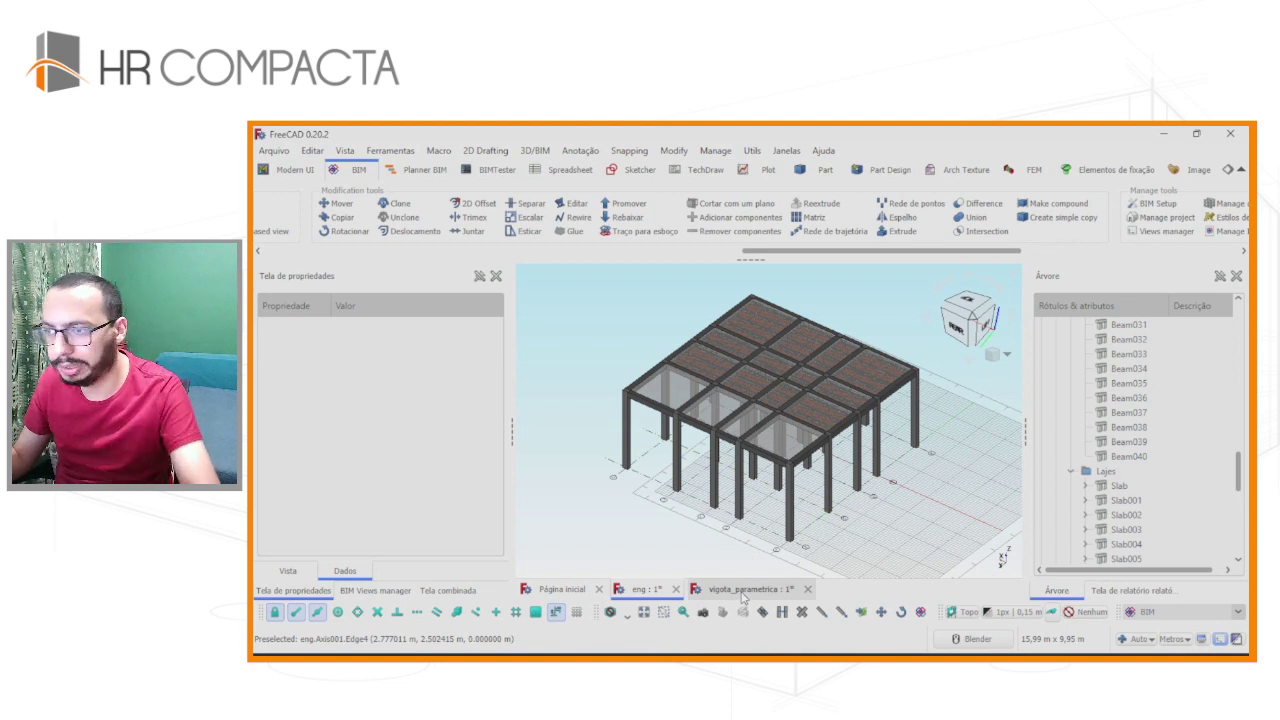
# In vigota_parametrica, delete Vigota_Trelicada, Array004, and the arrays and rebars from Array002 to Armacao_vigota_vergalhao.
pyautogui.click(765, 590)
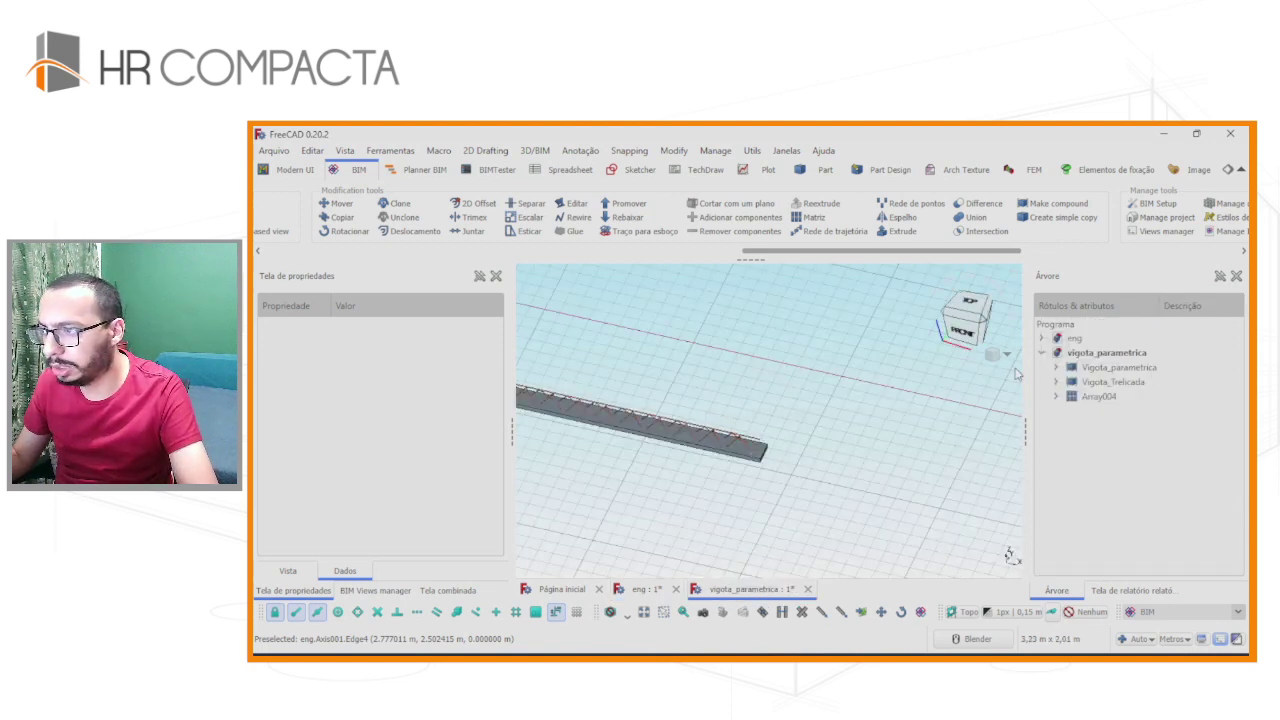
pyautogui.click(1112, 382)
pyautogui.keyDown('ctrl'); pyautogui.click(1100, 396); pyautogui.keyUp('ctrl')
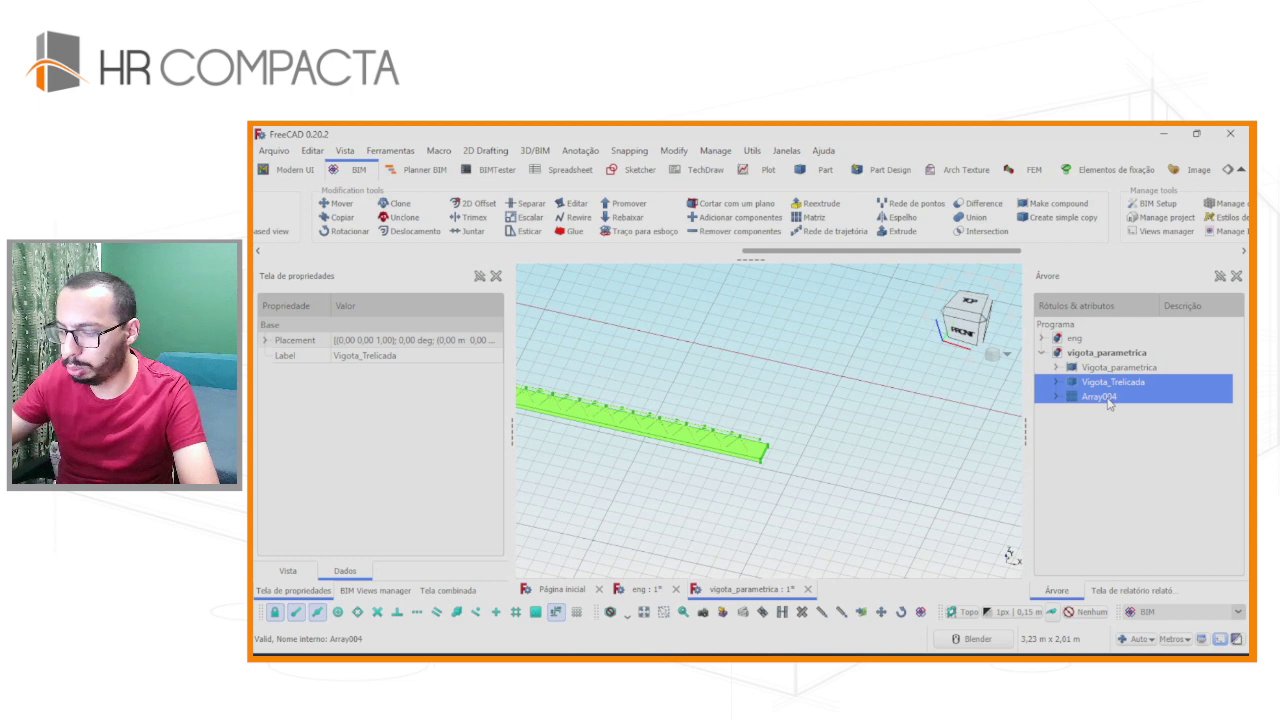
pyautogui.press('Delete')
pyautogui.click(1100, 383)
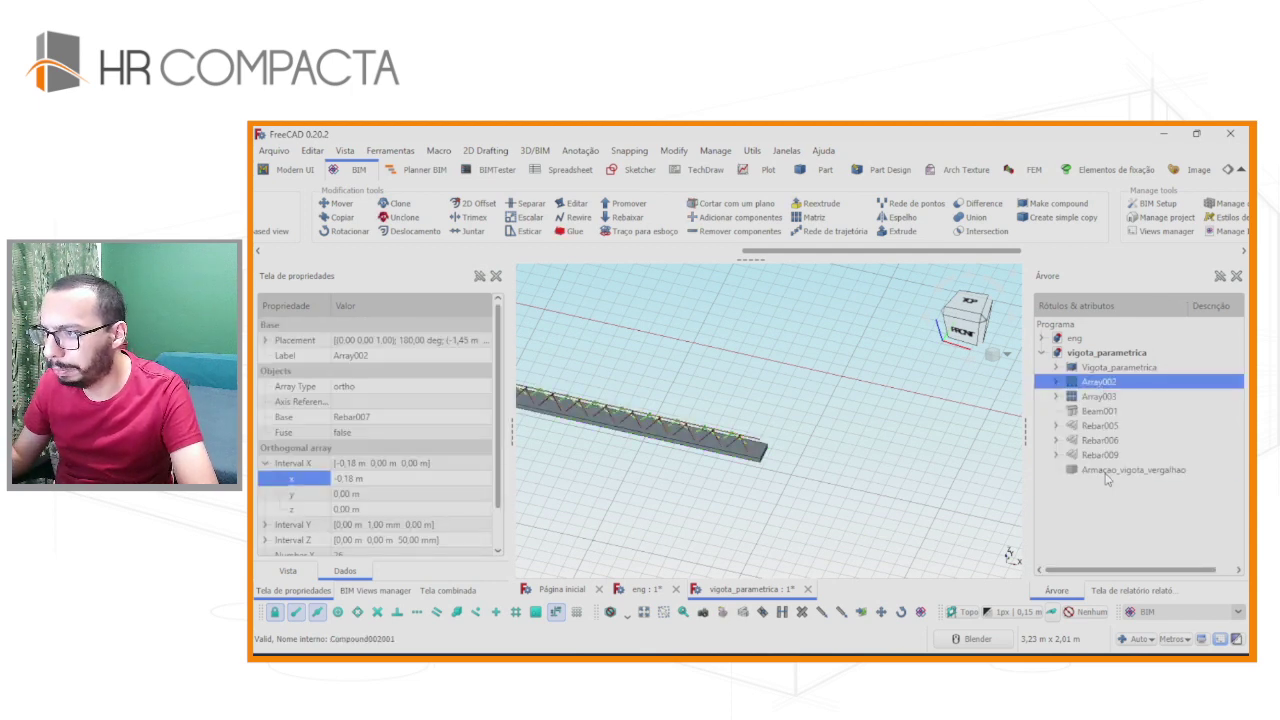
pyautogui.keyDown('shift'); pyautogui.click(1104, 472); pyautogui.keyUp('shift')
pyautogui.press('Delete')
# Delete Line003 through Rebar008, then Wire002 and Wire003, leaving only the joist.
pyautogui.click(1097, 382)
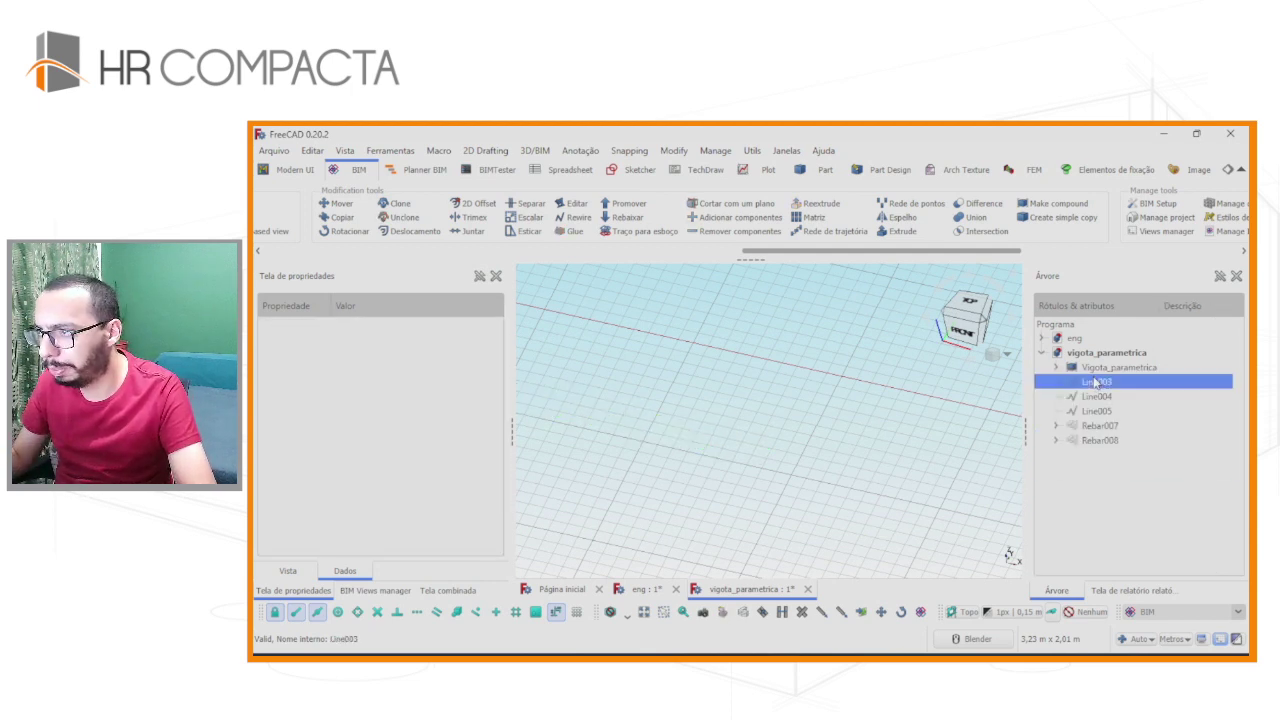
pyautogui.keyDown('shift'); pyautogui.click(1102, 441); pyautogui.keyUp('shift')
pyautogui.press('Delete')
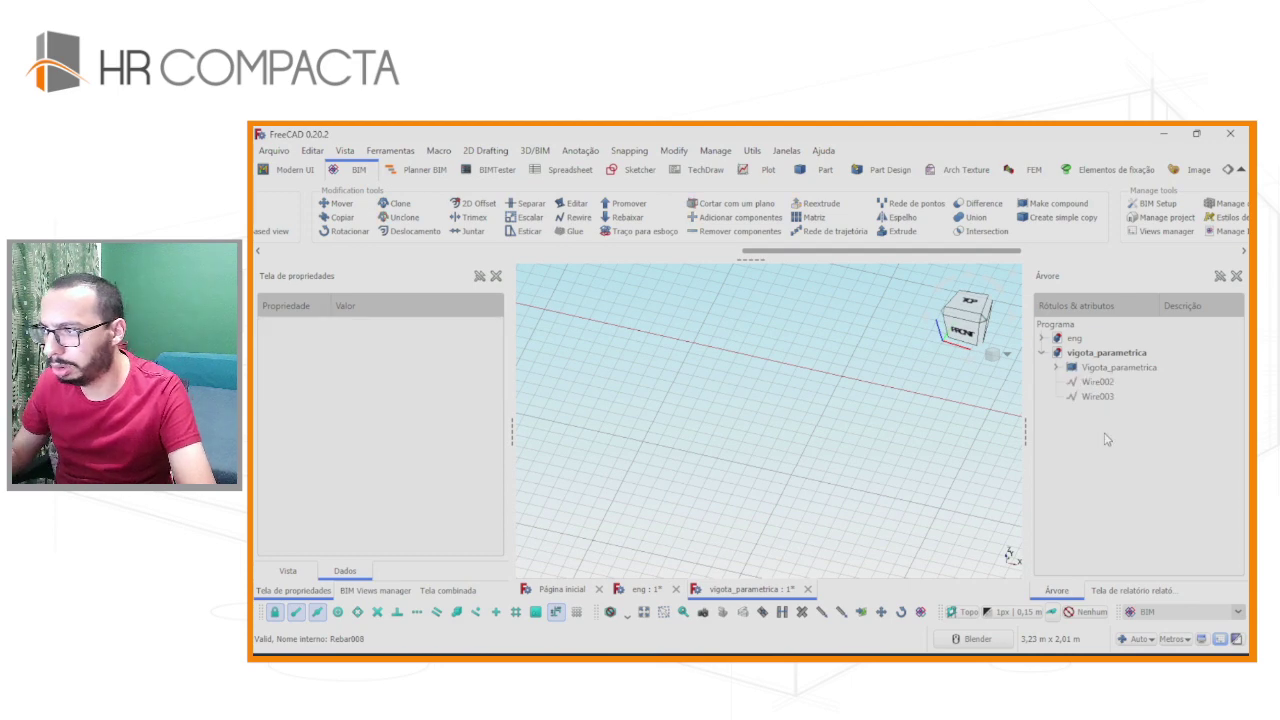
pyautogui.click(1110, 383)
pyautogui.keyDown('shift'); pyautogui.click(1112, 397); pyautogui.keyUp('shift')
pyautogui.press('Delete')
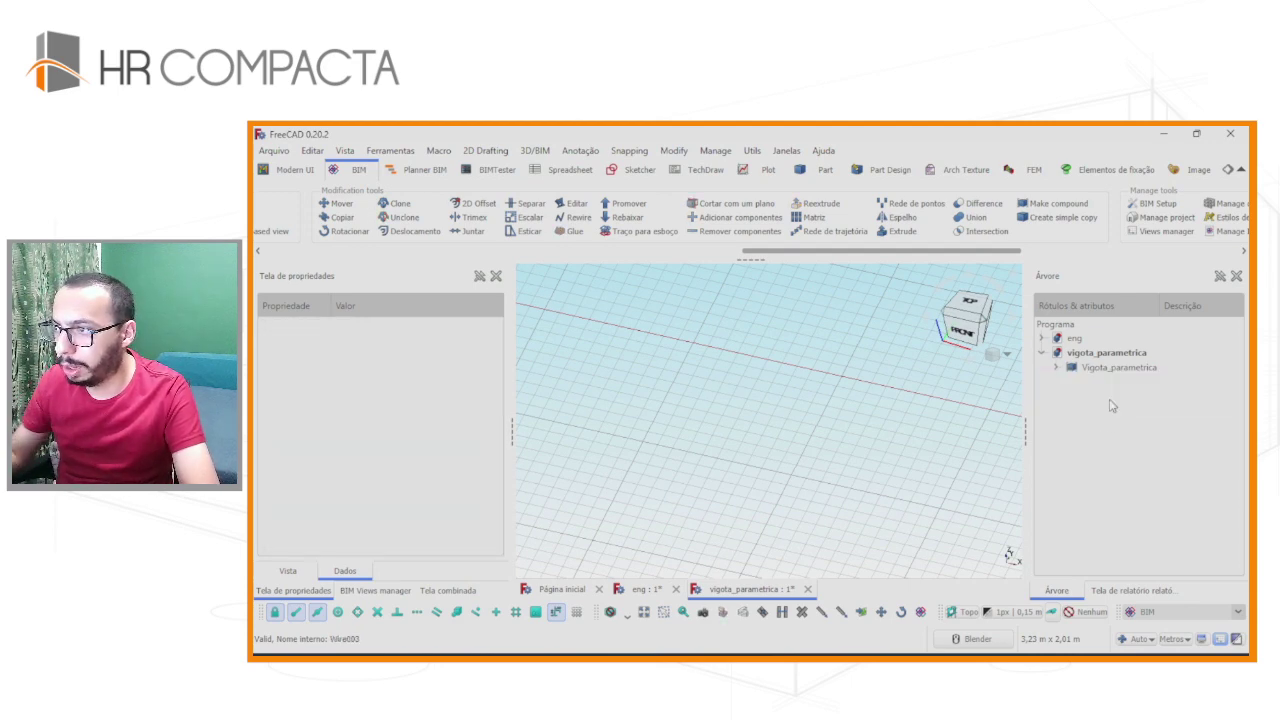
pyautogui.scroll(-3, 797, 447)
pyautogui.scroll(2, 643, 400)
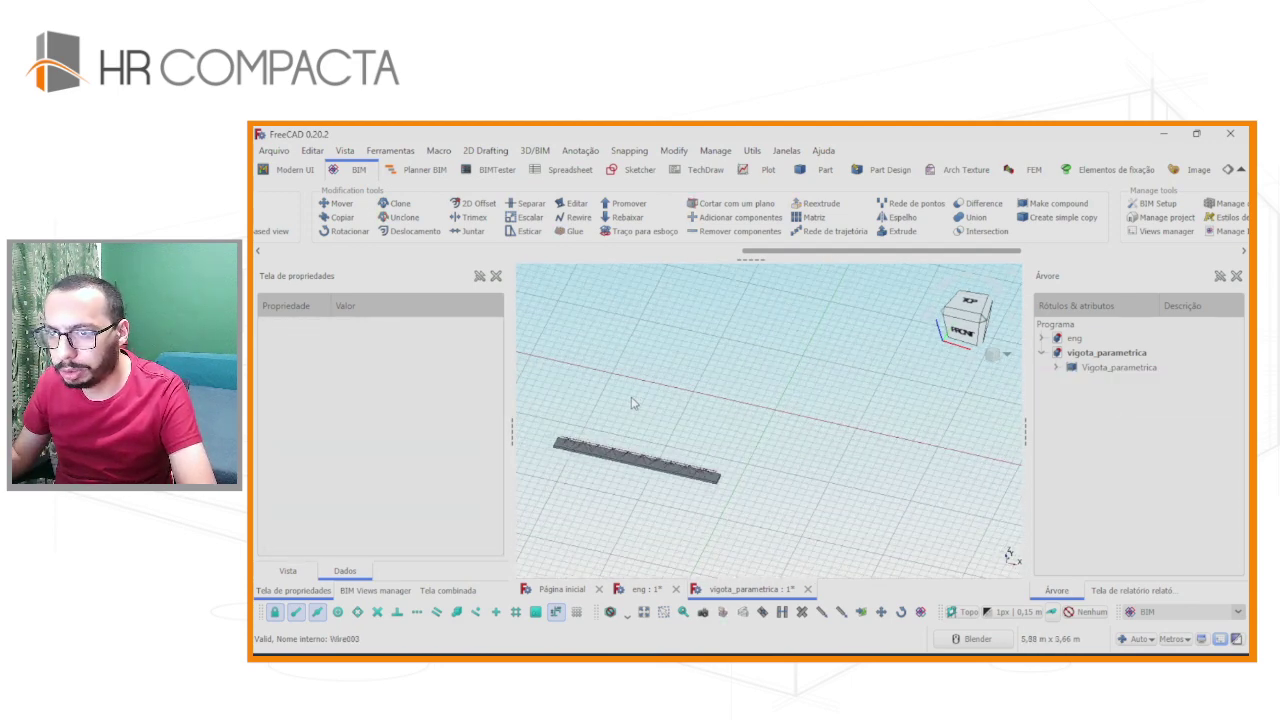
pyautogui.moveTo(712, 399); pyautogui.dragTo(700, 420, button='middle')
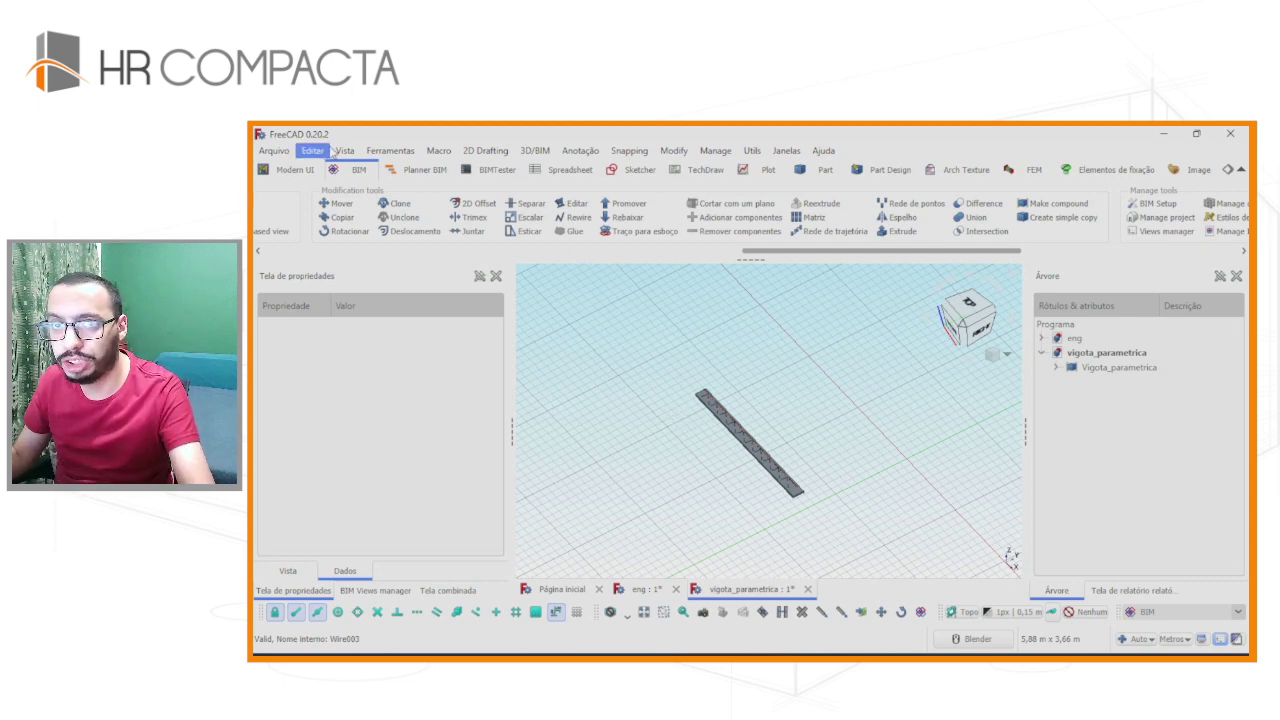
# Save the joist as vigota_parametrica in Downloads and close that document.
pyautogui.click(275, 151)
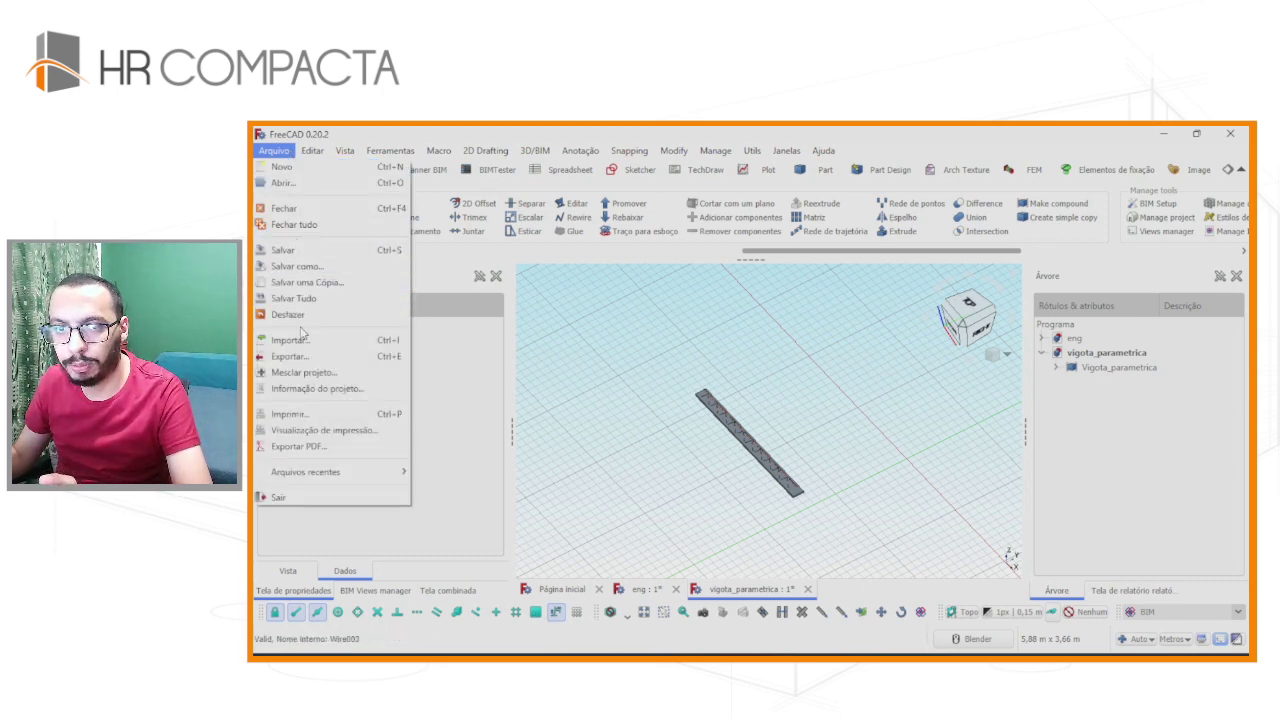
pyautogui.click(300, 254)
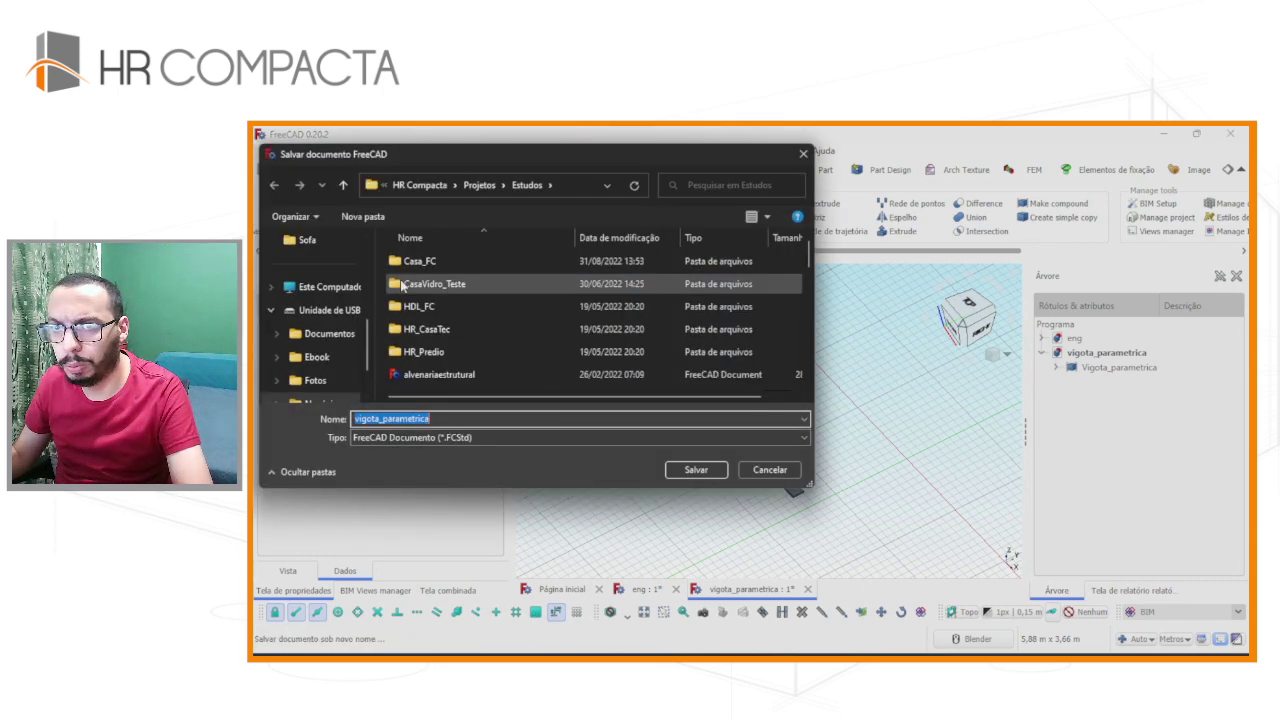
pyautogui.scroll(5, 317, 314)
pyautogui.scroll(3, 335, 290)
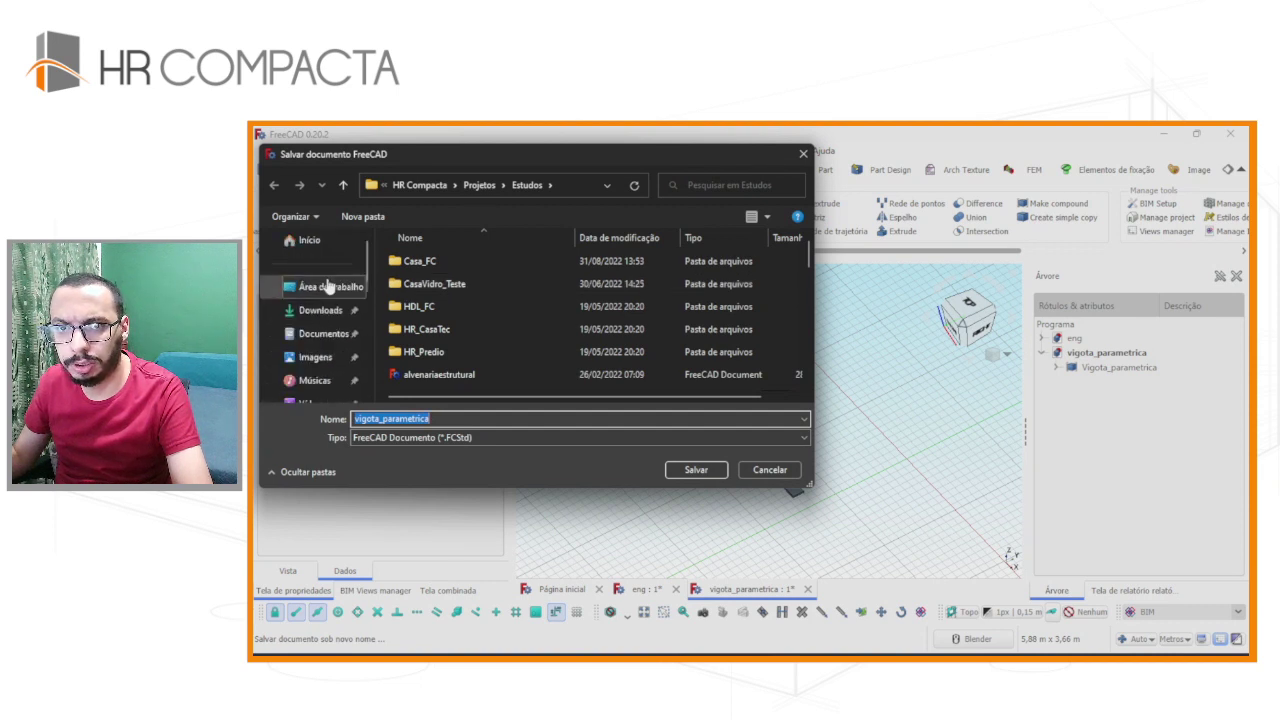
pyautogui.click(320, 310)
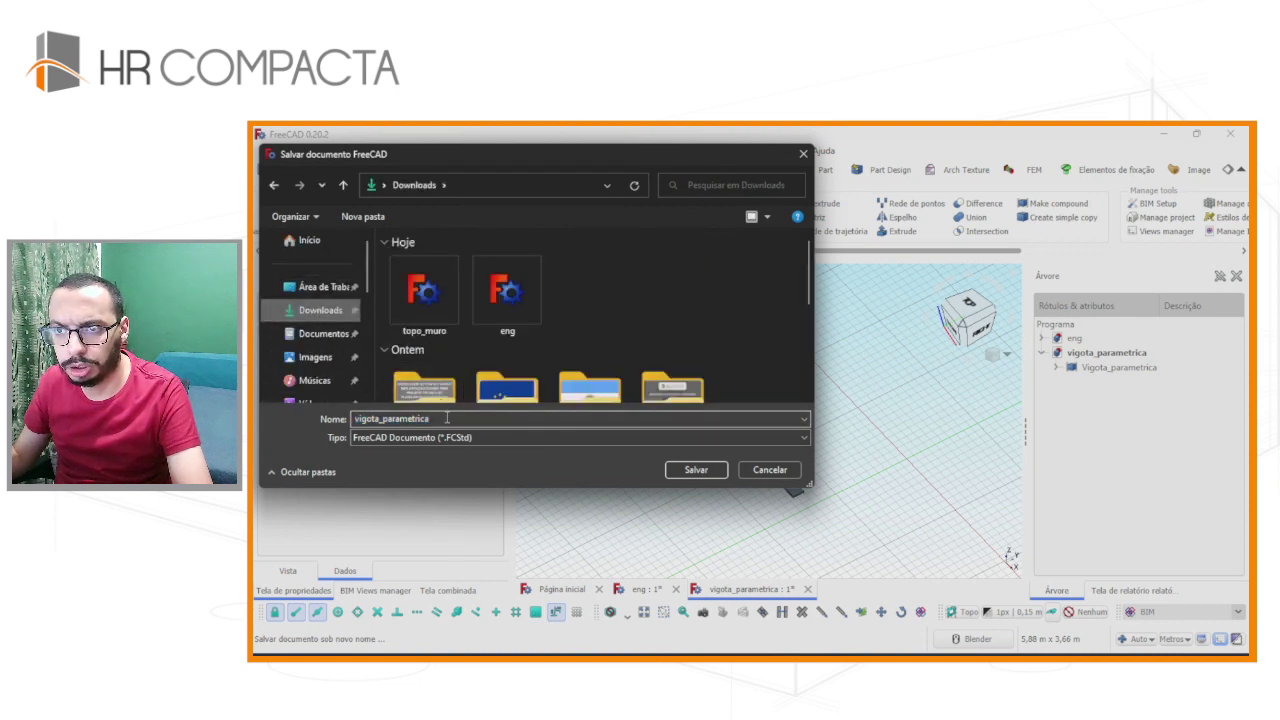
pyautogui.doubleClick(447, 418)
pyautogui.click(697, 470)
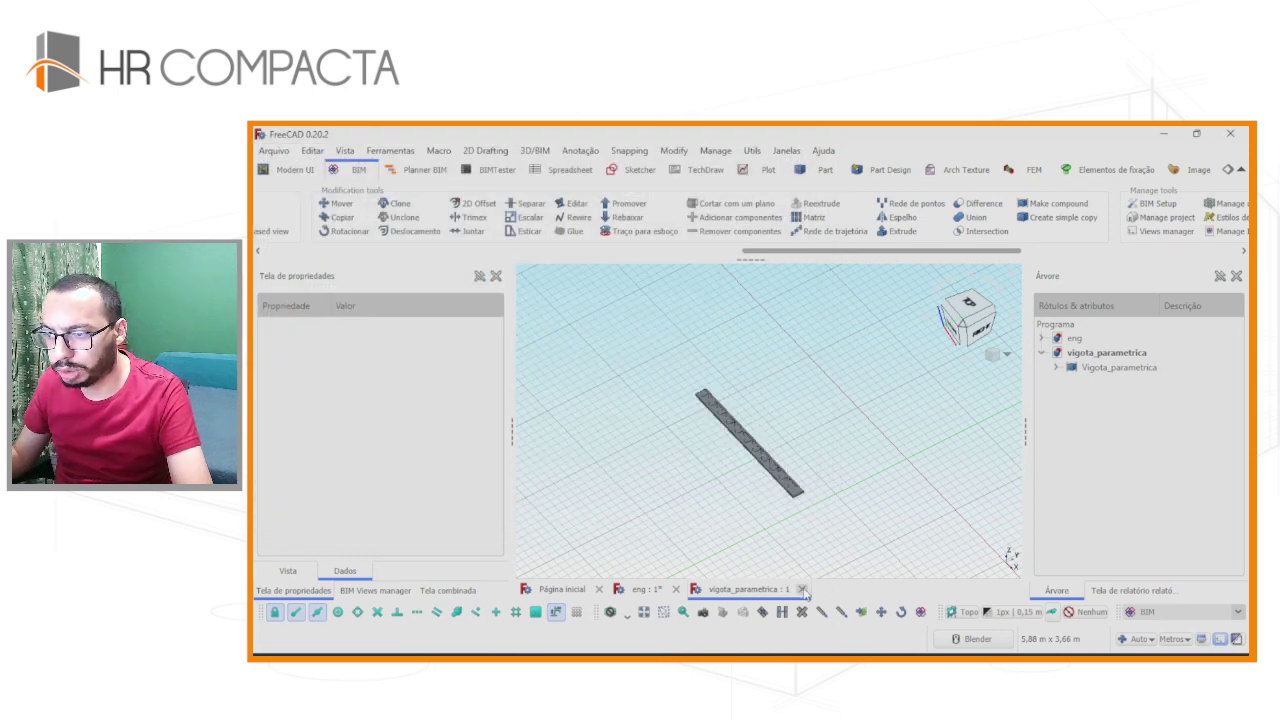
pyautogui.click(801, 589)
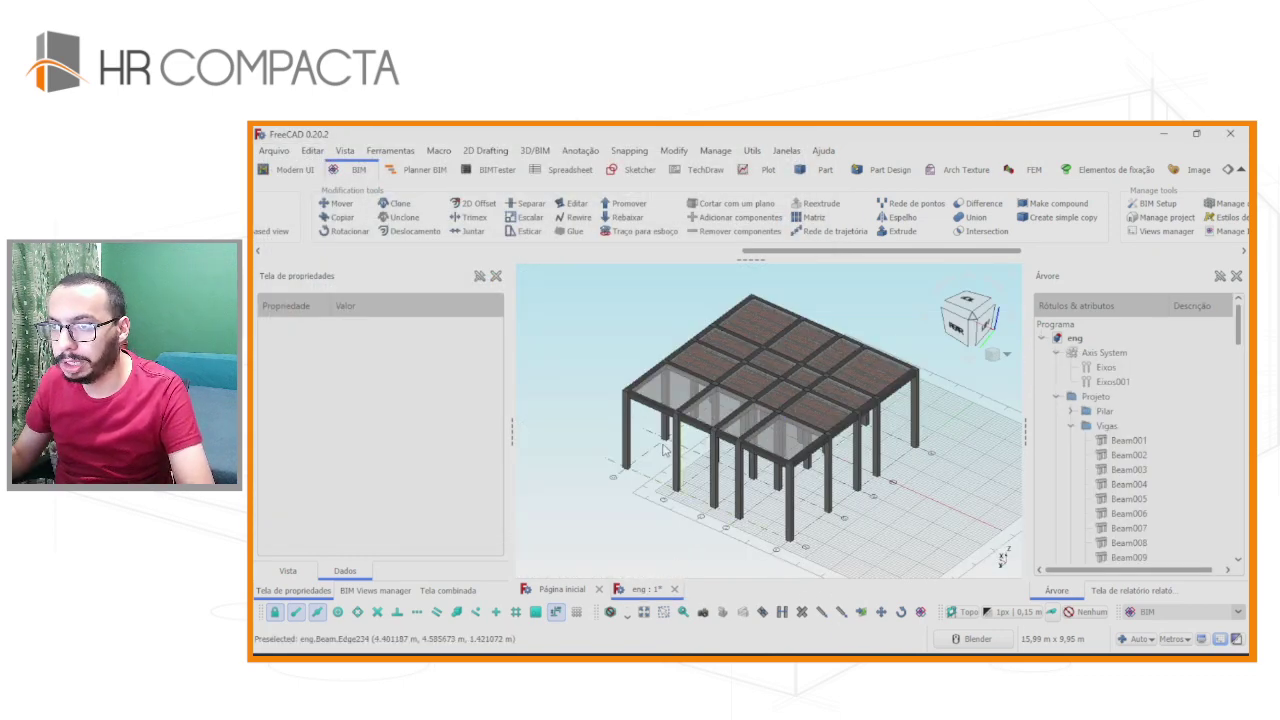
# Add an external reference to Part 'Array' of Downloads/vigota_parametrica.FCStd, creating Array074.
pyautogui.click(583, 251)
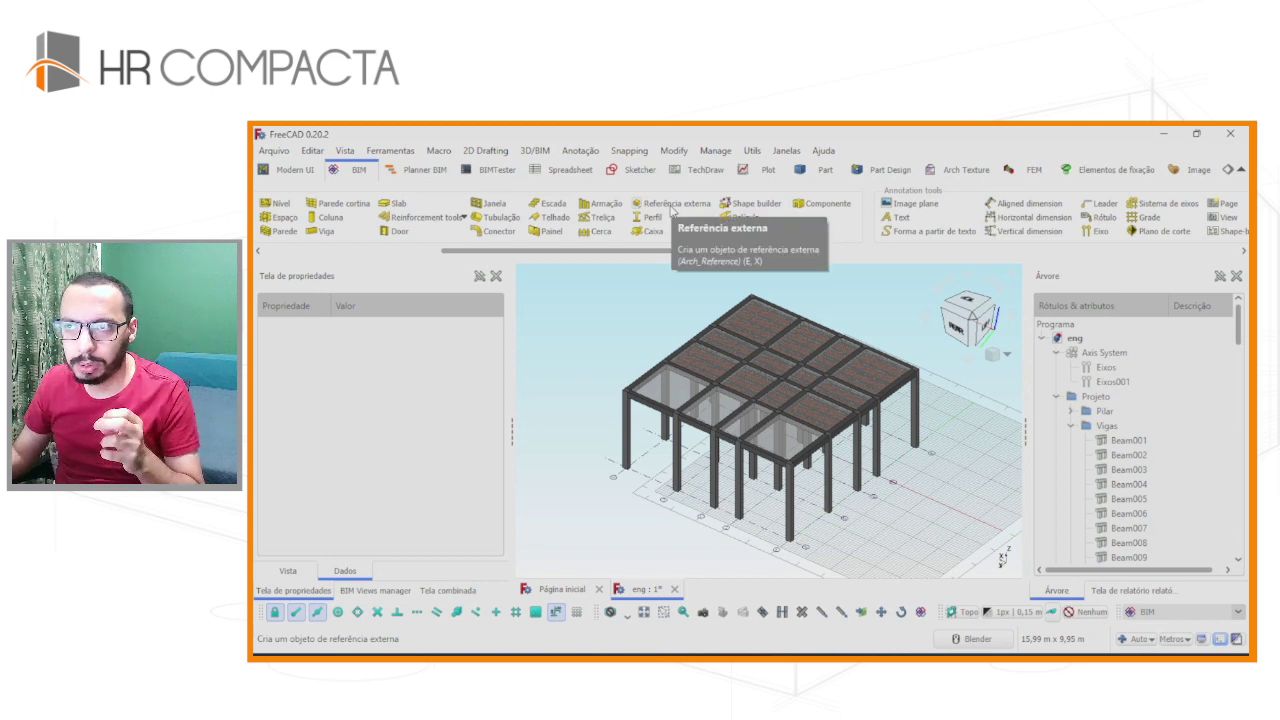
pyautogui.click(673, 206)
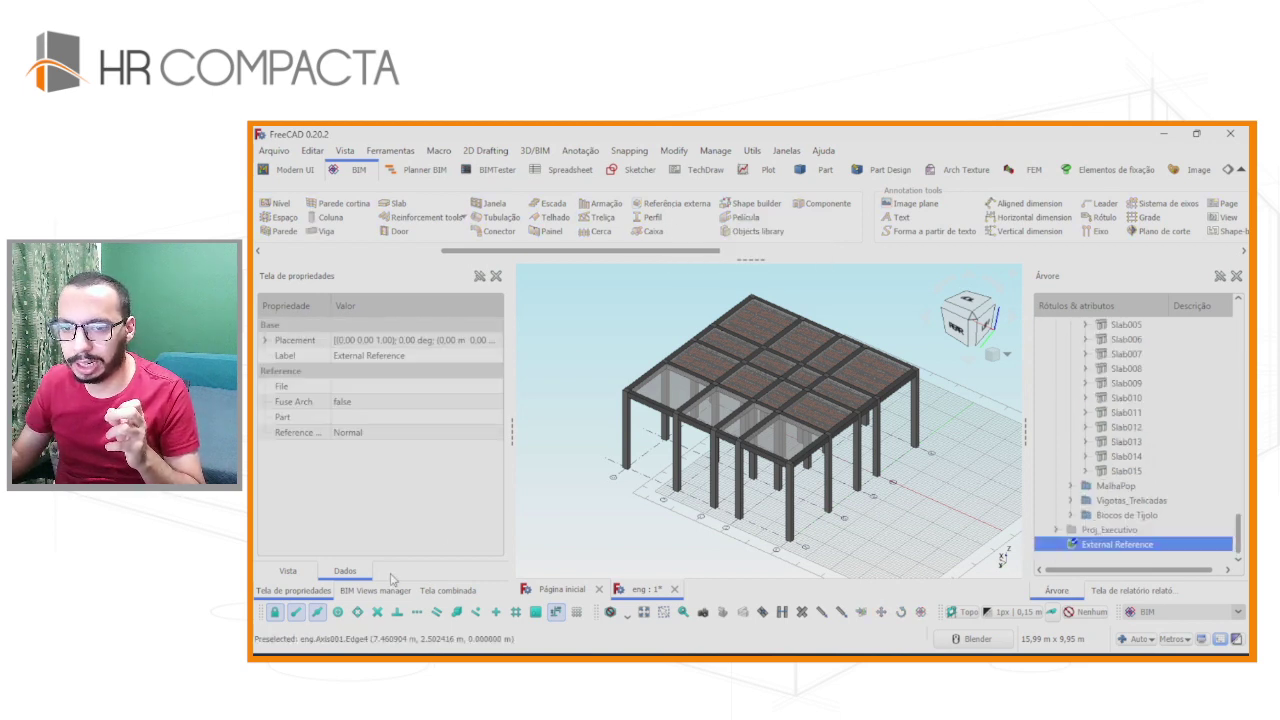
pyautogui.click(428, 593)
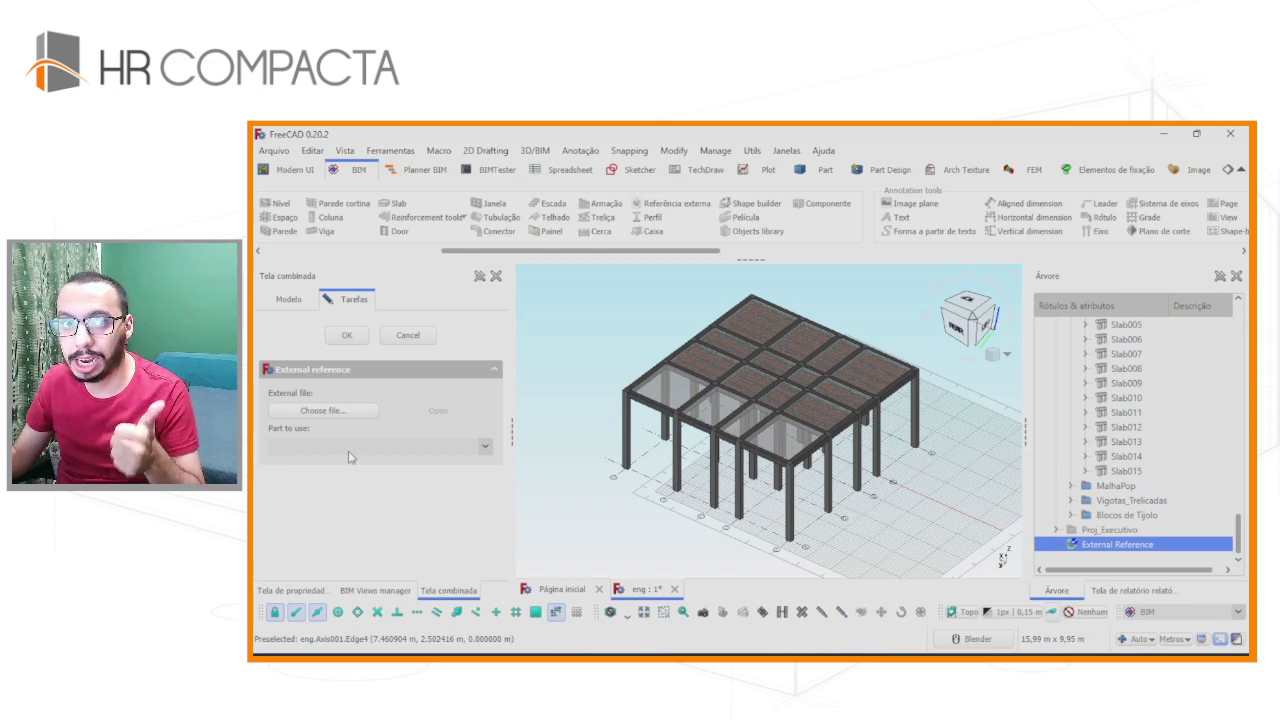
pyautogui.click(338, 411)
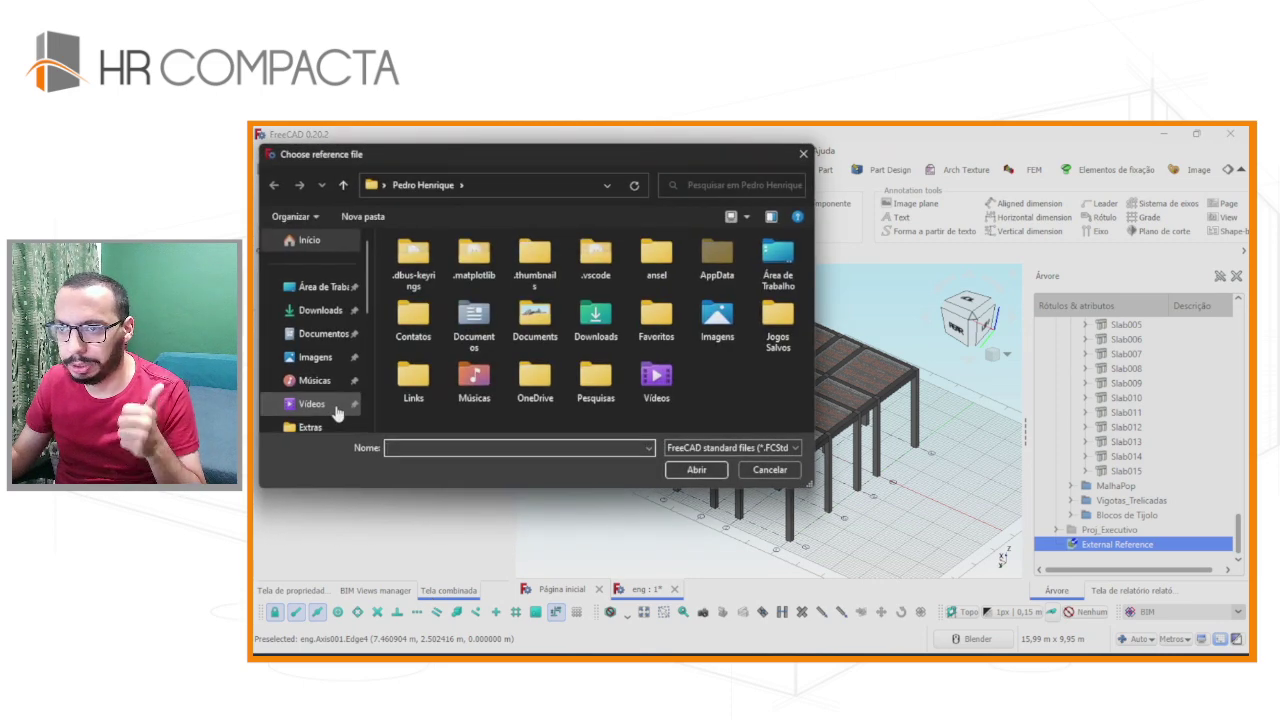
pyautogui.moveTo(695, 156); pyautogui.dragTo(721, 258)
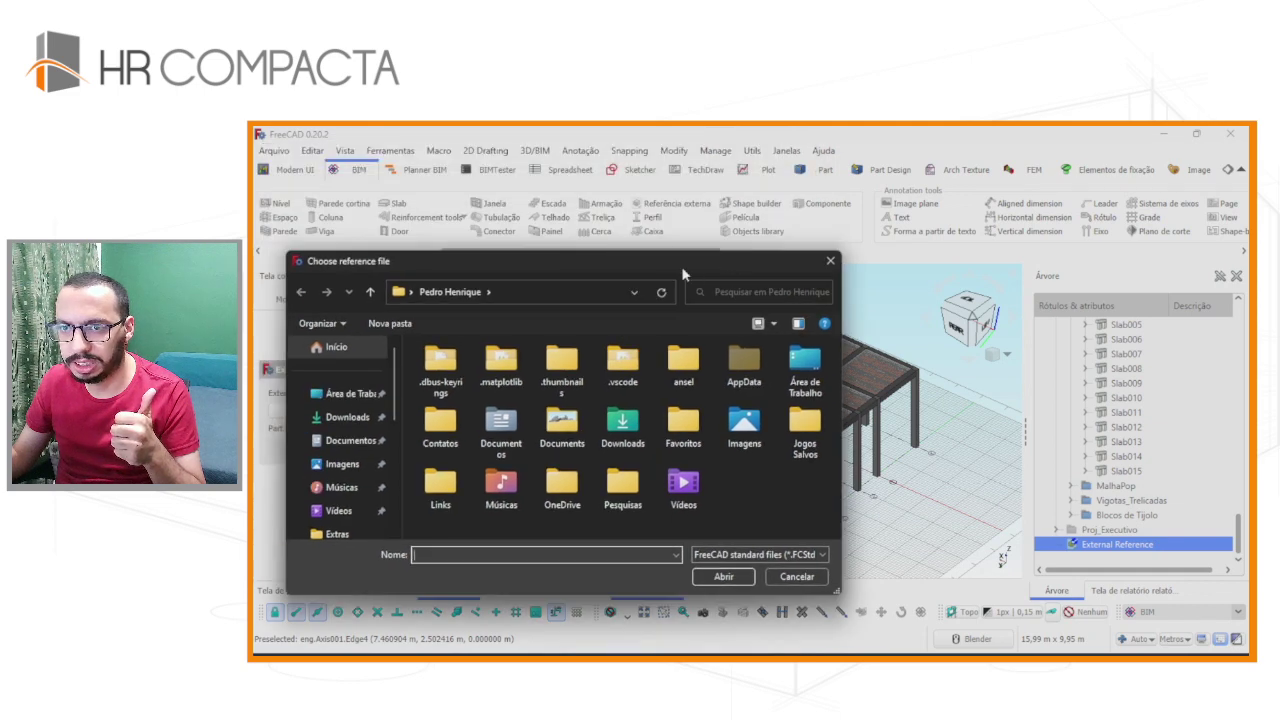
pyautogui.click(350, 418)
pyautogui.click(452, 372)
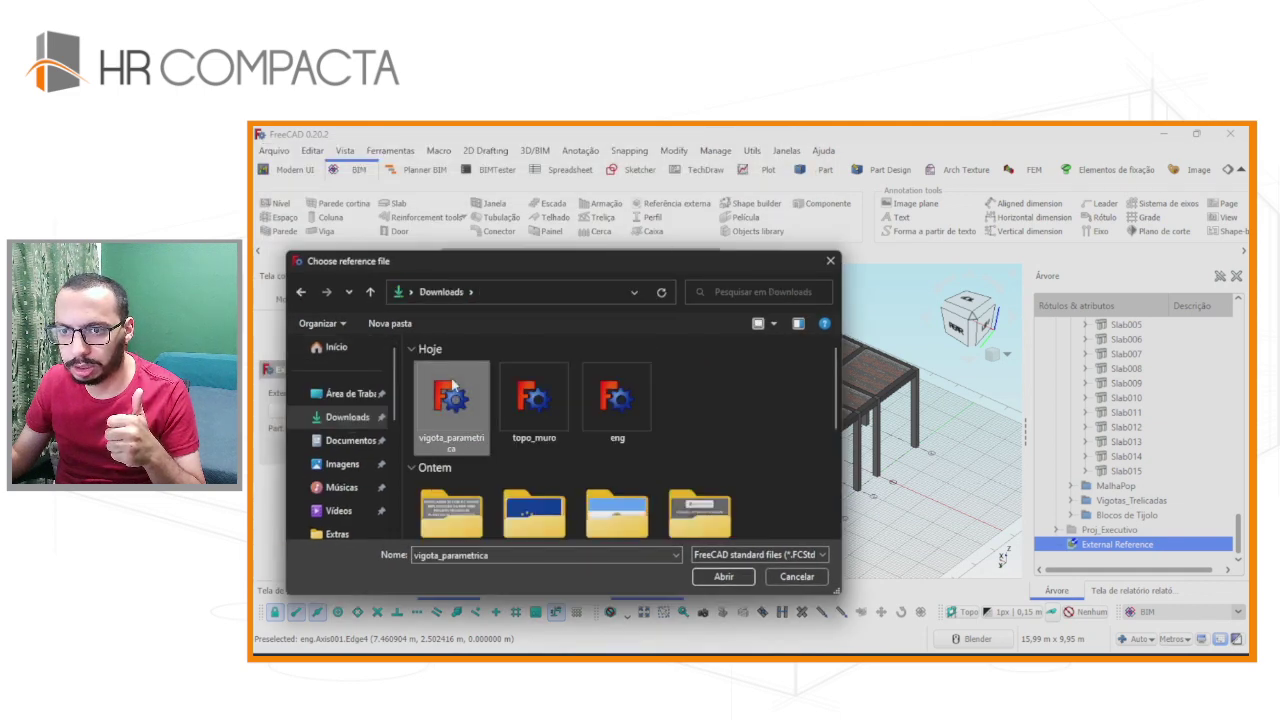
pyautogui.click(723, 577)
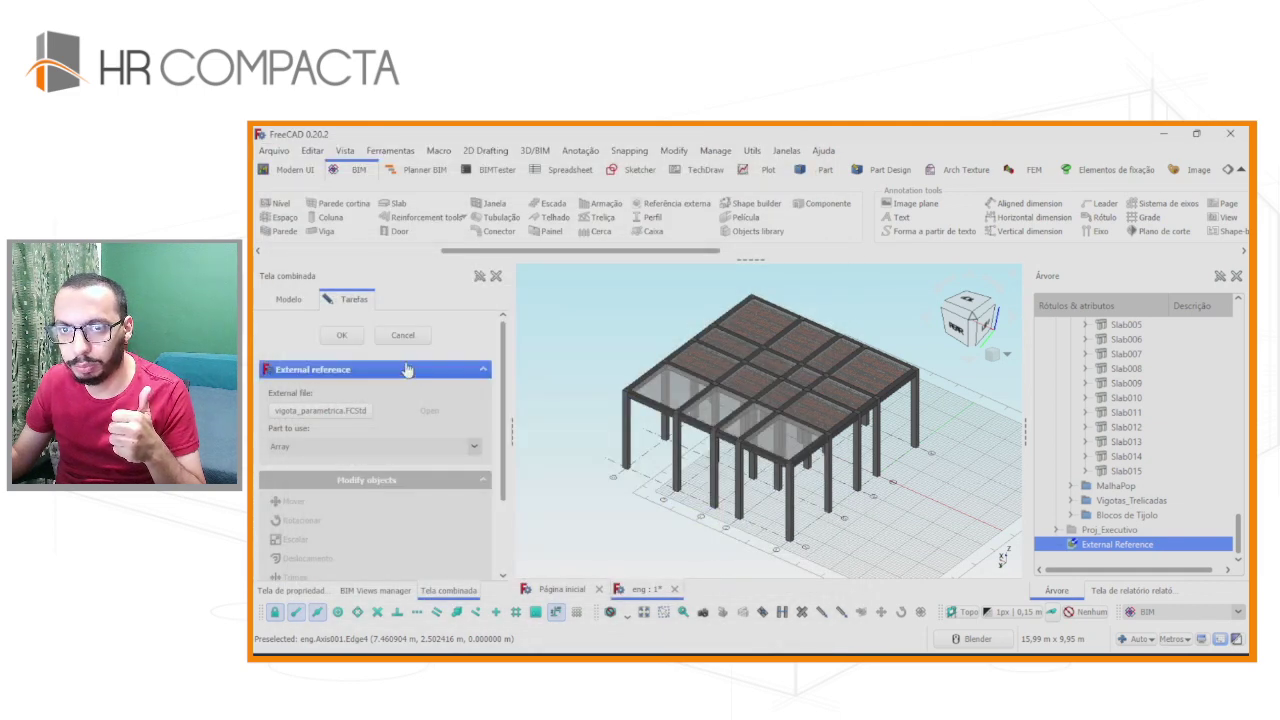
pyautogui.click(359, 341)
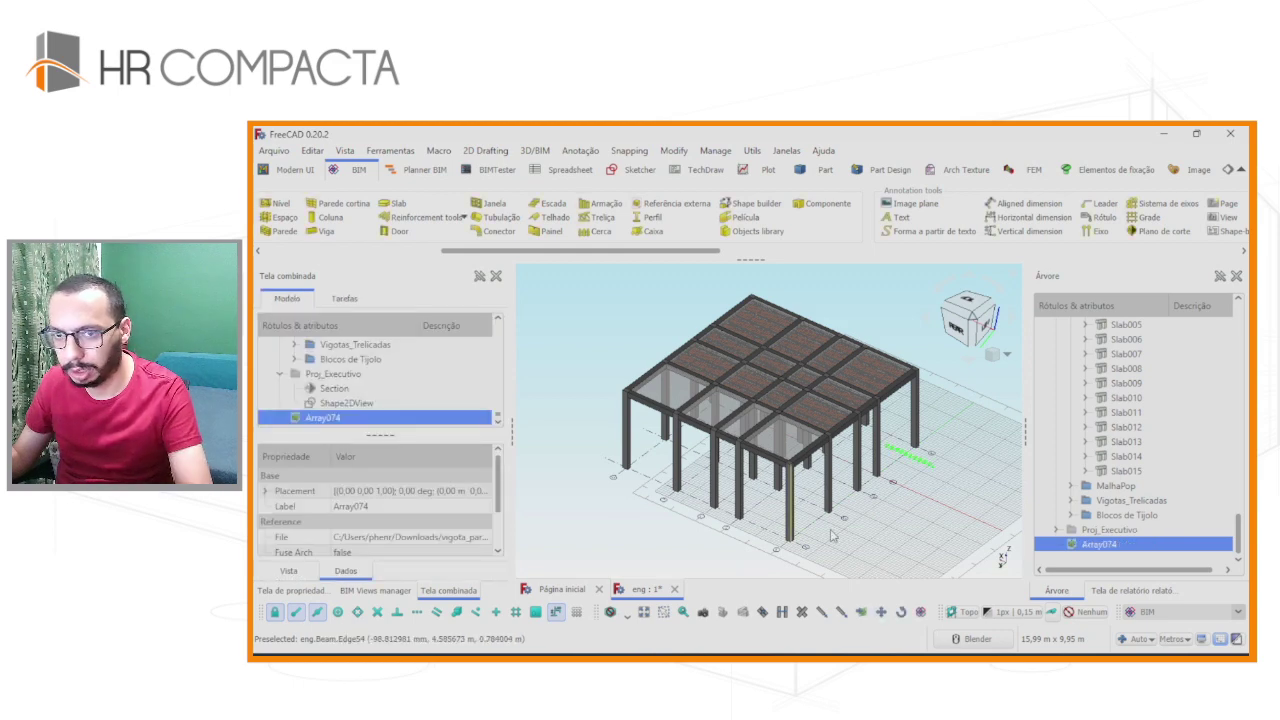
# Inspect the zigzag array up close, delete Array074, then pan to show the whole structure.
pyautogui.scroll(3, 970, 464)
pyautogui.scroll(3, 970, 464)
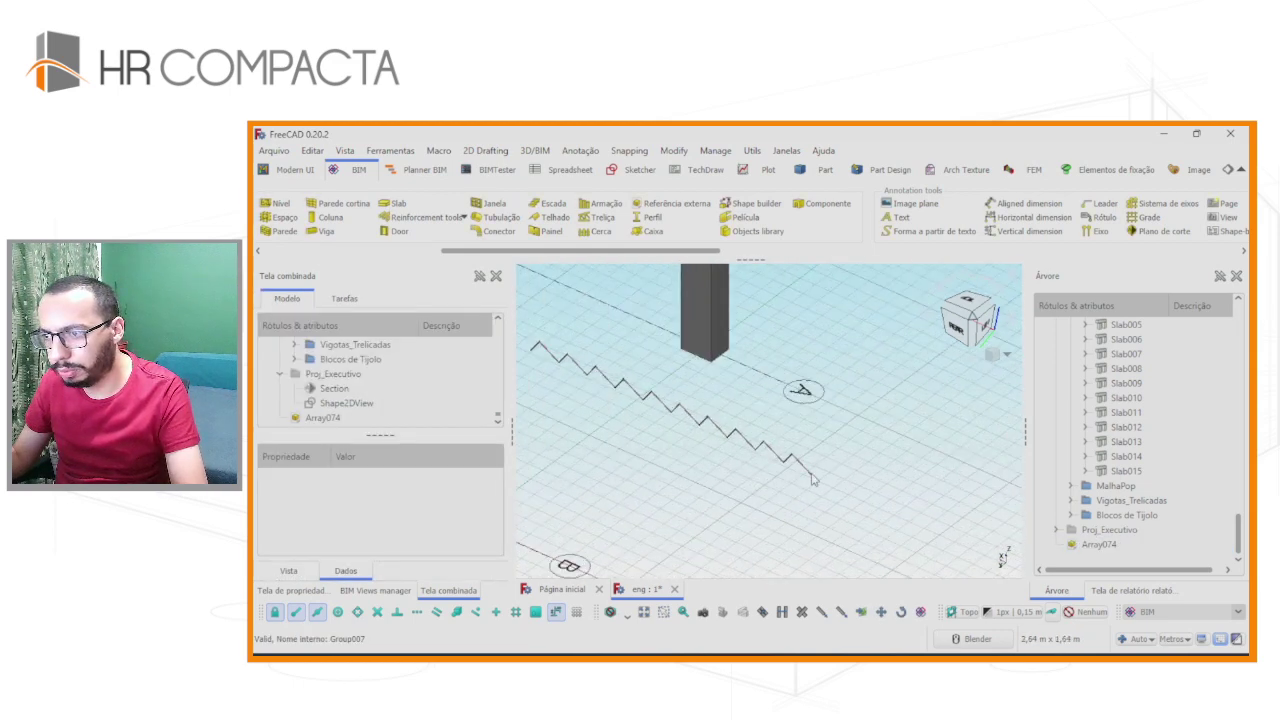
pyautogui.scroll(2, 970, 464)
pyautogui.scroll(-2, 783, 467)
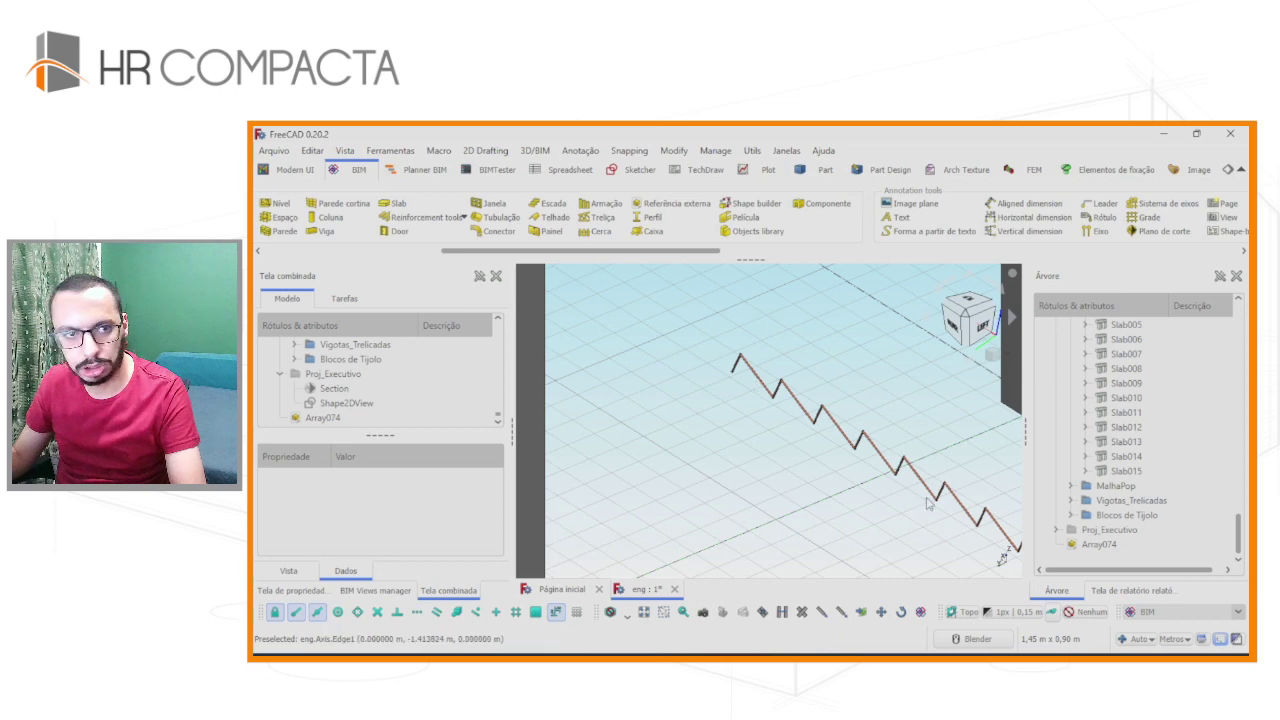
pyautogui.scroll(-2, 928, 505)
pyautogui.scroll(-3, 928, 505)
pyautogui.click(1100, 546)
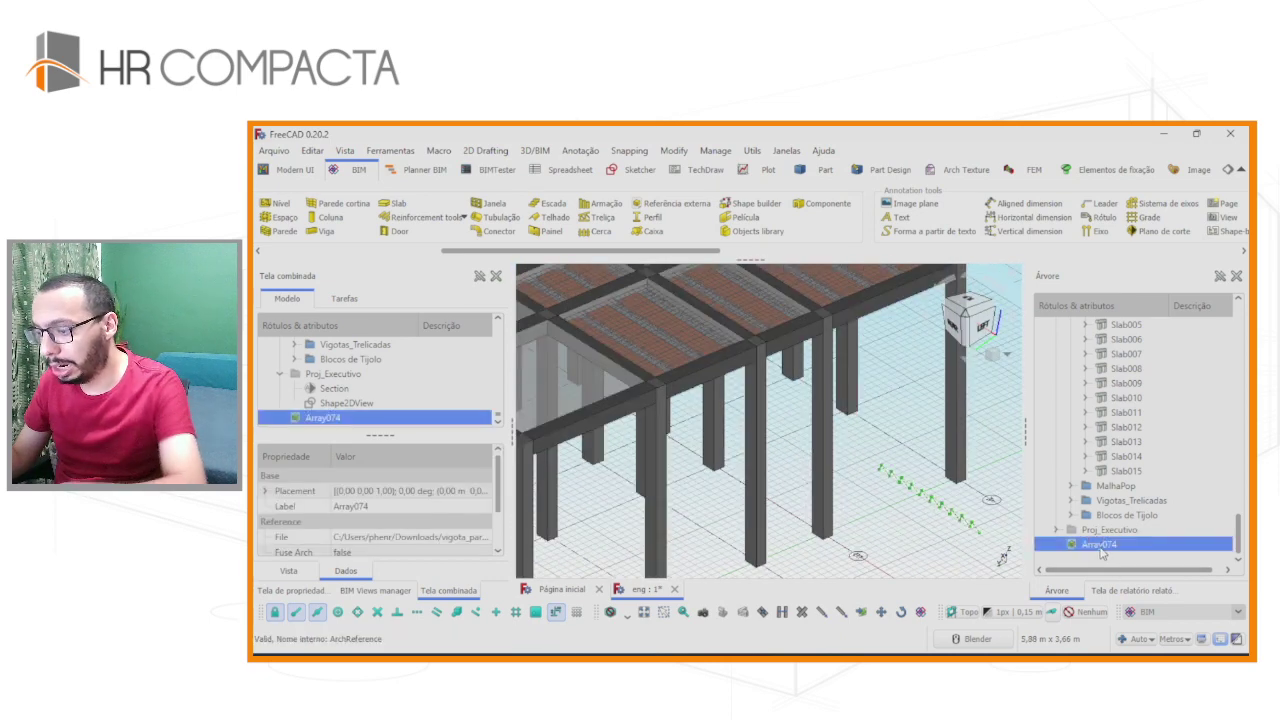
pyautogui.press('Delete')
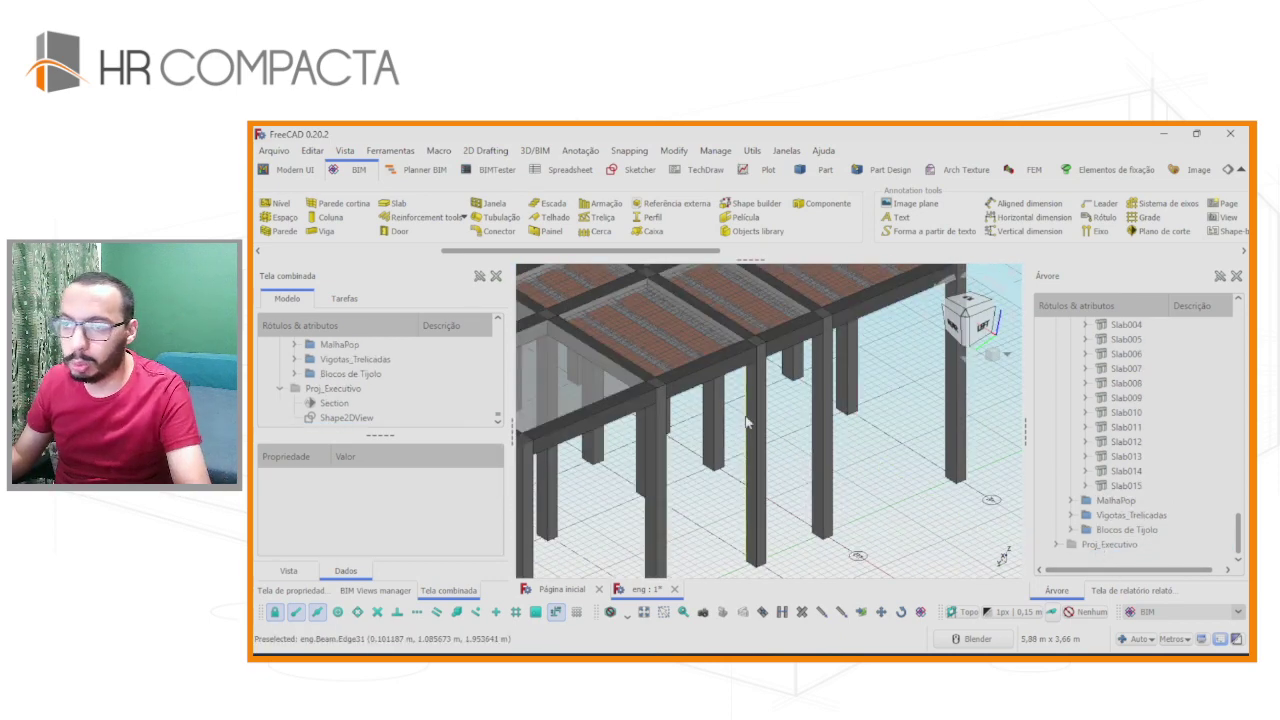
pyautogui.scroll(-2, 745, 422)
pyautogui.keyDown('shift'); pyautogui.moveTo(745, 422); pyautogui.dragTo(905, 432, button='middle'); pyautogui.keyUp('shift')
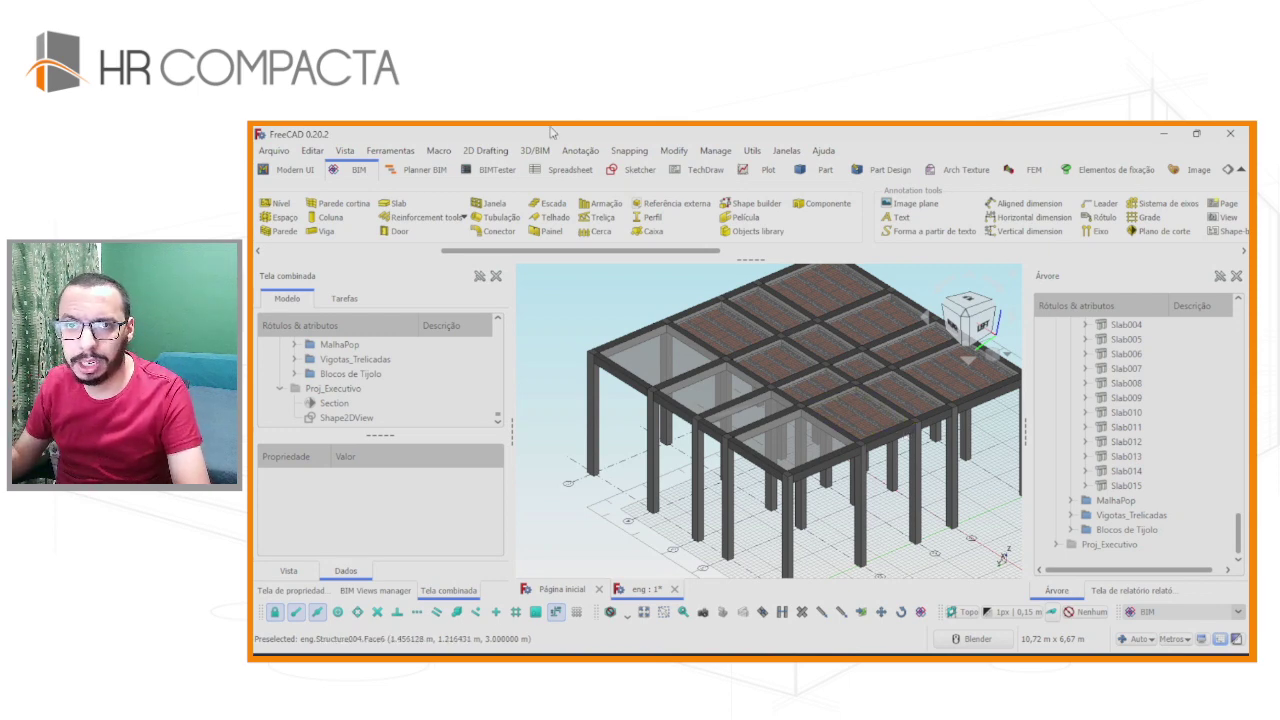
# Merge Downloads/vigota_parametrica into the eng model, adding Vigota_parametrica037, and orbit to inspect it.
pyautogui.click(274, 150)
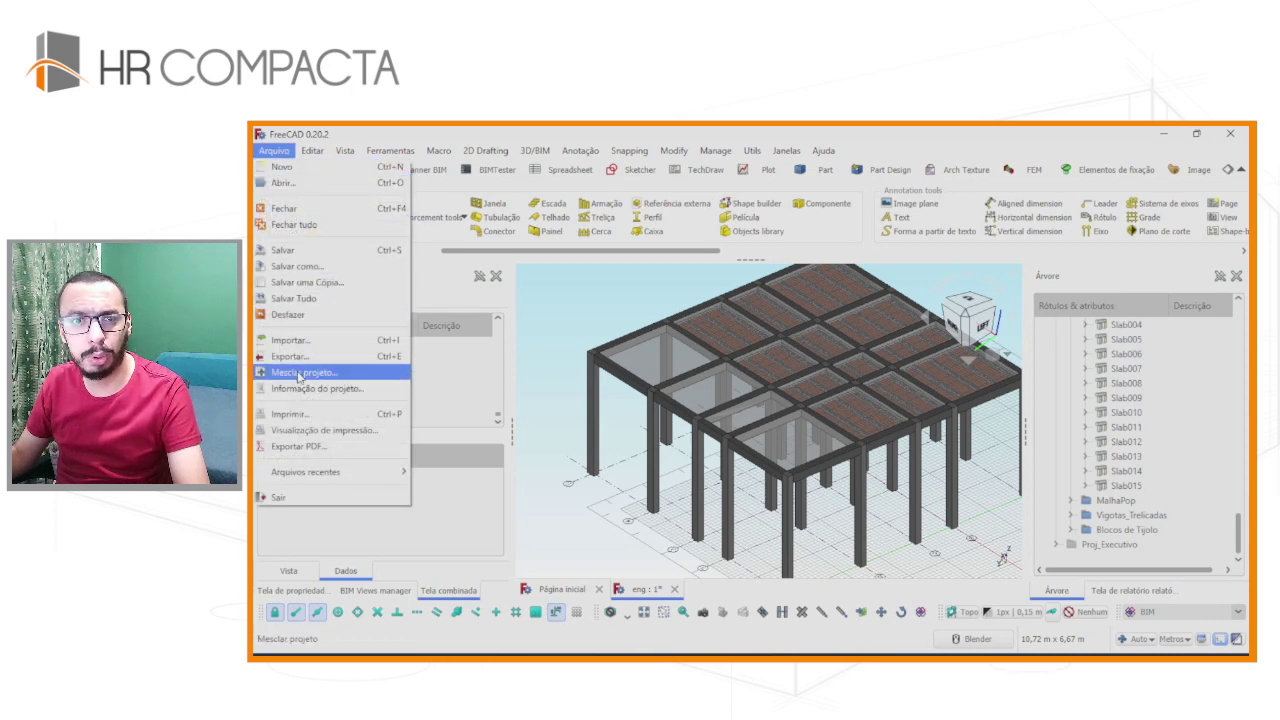
pyautogui.click(299, 373)
pyautogui.click(448, 400)
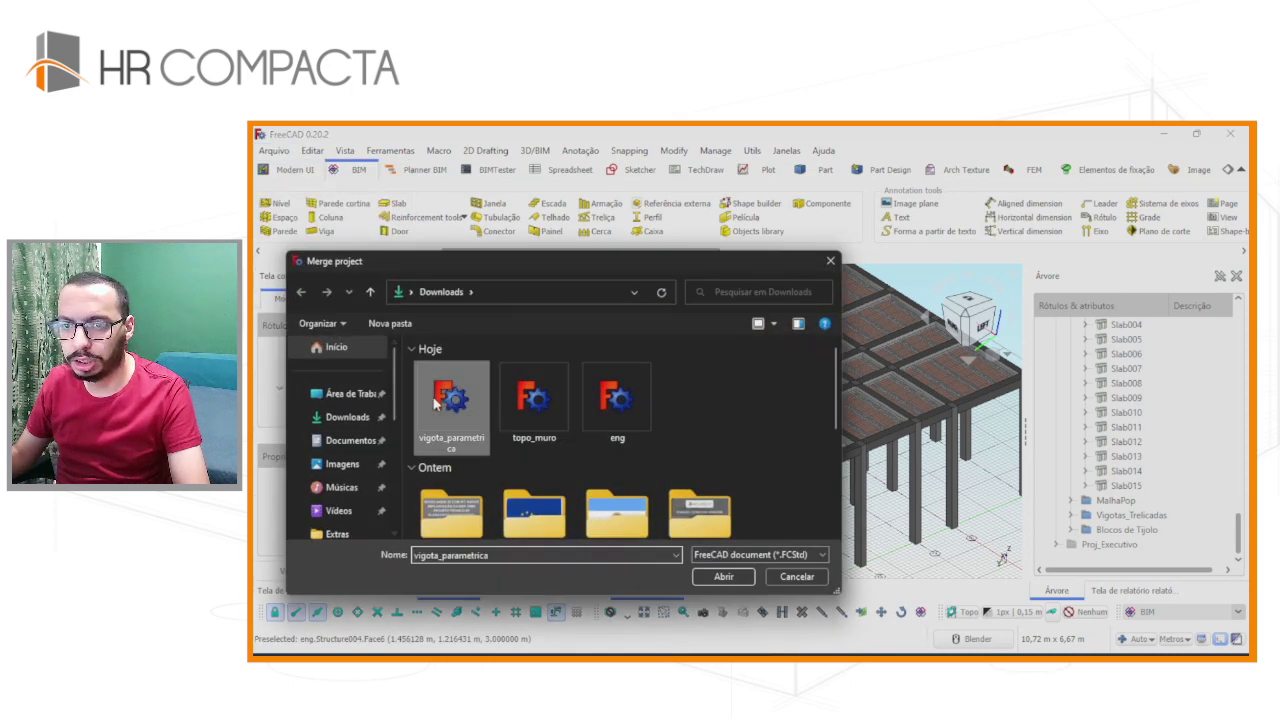
pyautogui.click(723, 576)
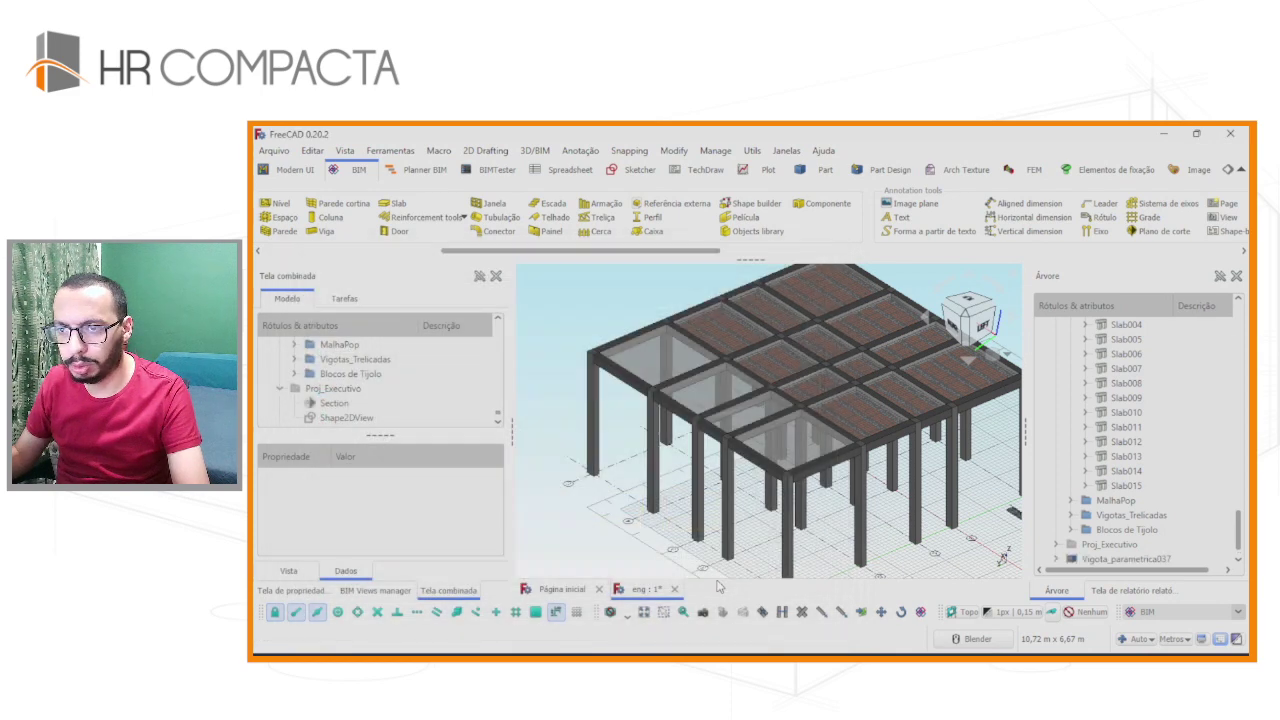
pyautogui.moveTo(716, 494); pyautogui.dragTo(766, 498, button='middle')
pyautogui.scroll(3, 980, 476)
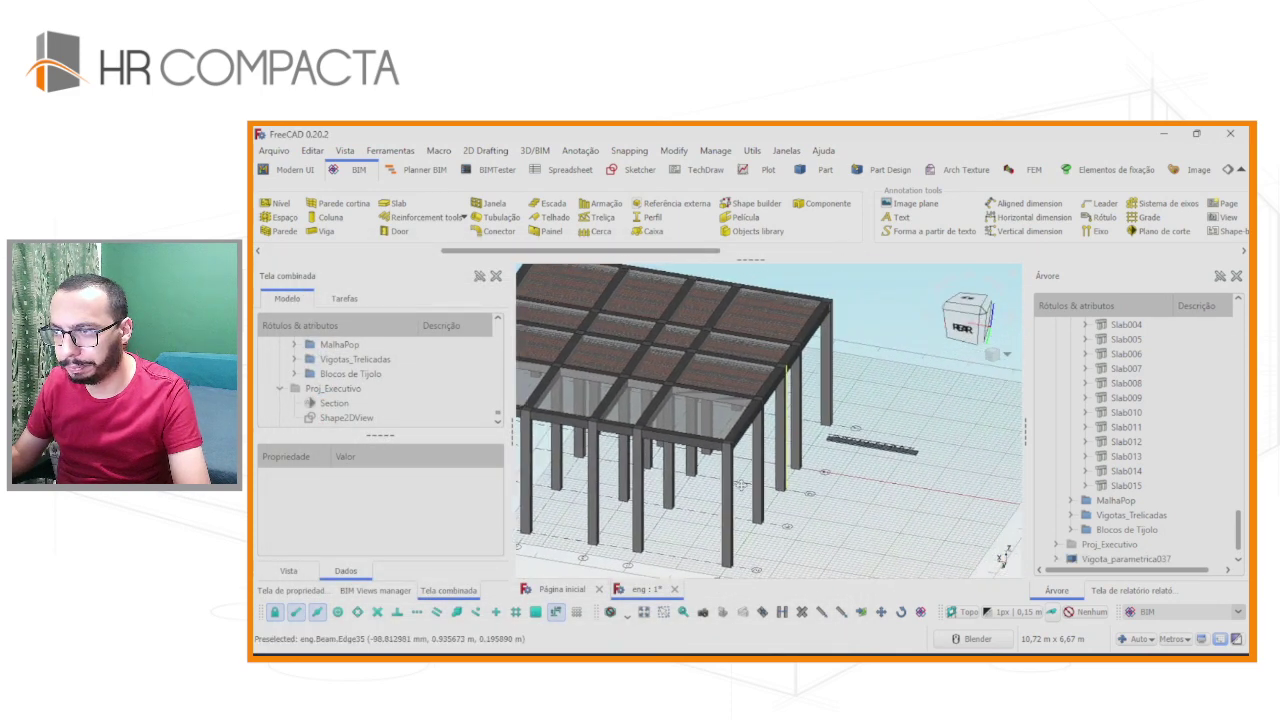
pyautogui.scroll(3, 930, 474)
pyautogui.scroll(3, 860, 470)
pyautogui.scroll(-2, 818, 470)
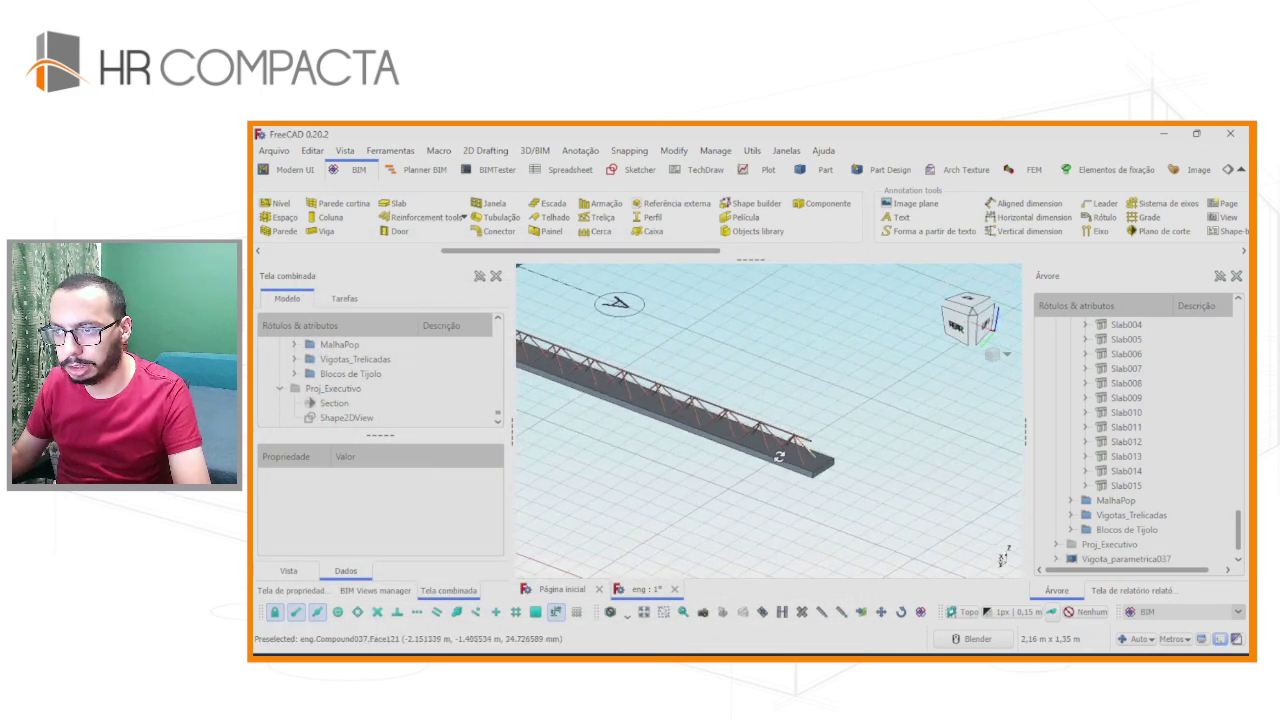
pyautogui.moveTo(818, 470)
pyautogui.mouseDown(button='middle')
pyautogui.moveTo(806, 492)
pyautogui.moveTo(766, 503)
pyautogui.moveTo(640, 456)
pyautogui.mouseUp(button='middle')
pyautogui.scroll(-5, 806, 492)
# Show the Slab's base Rectangle properties (1,80 m by 1,85 m) and switch to top view.
pyautogui.click(638, 449)
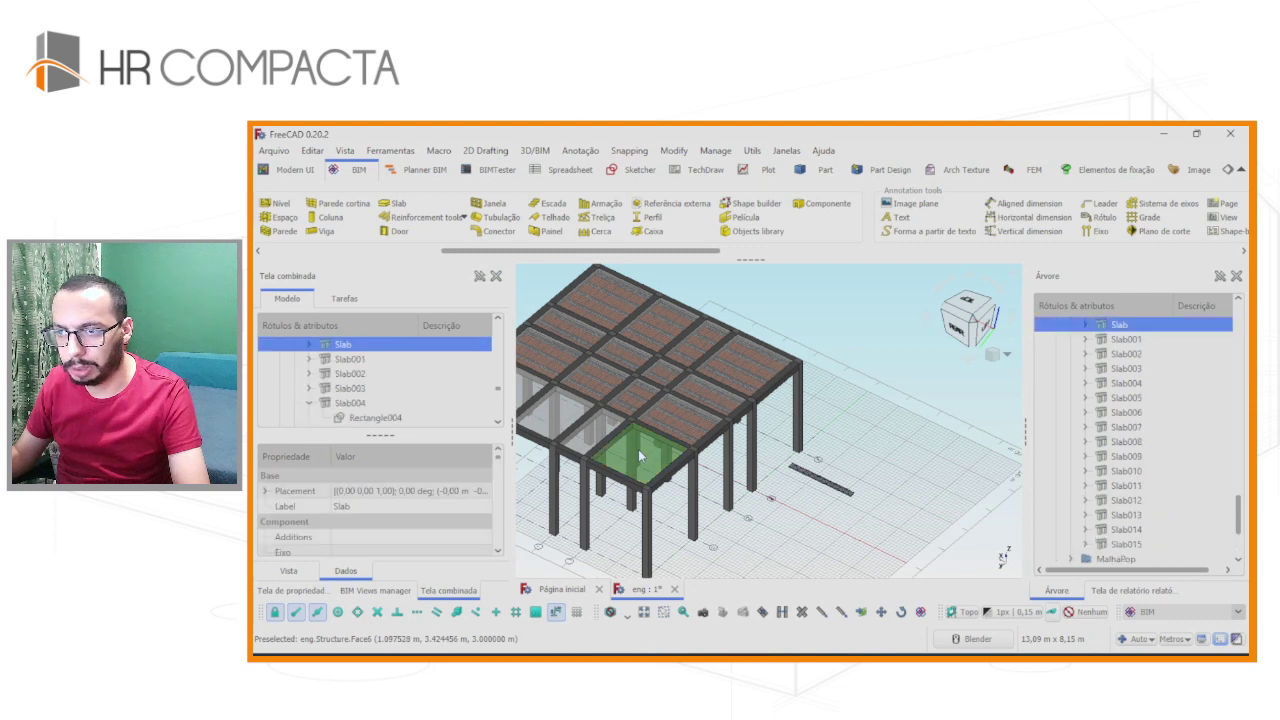
pyautogui.click(316, 592)
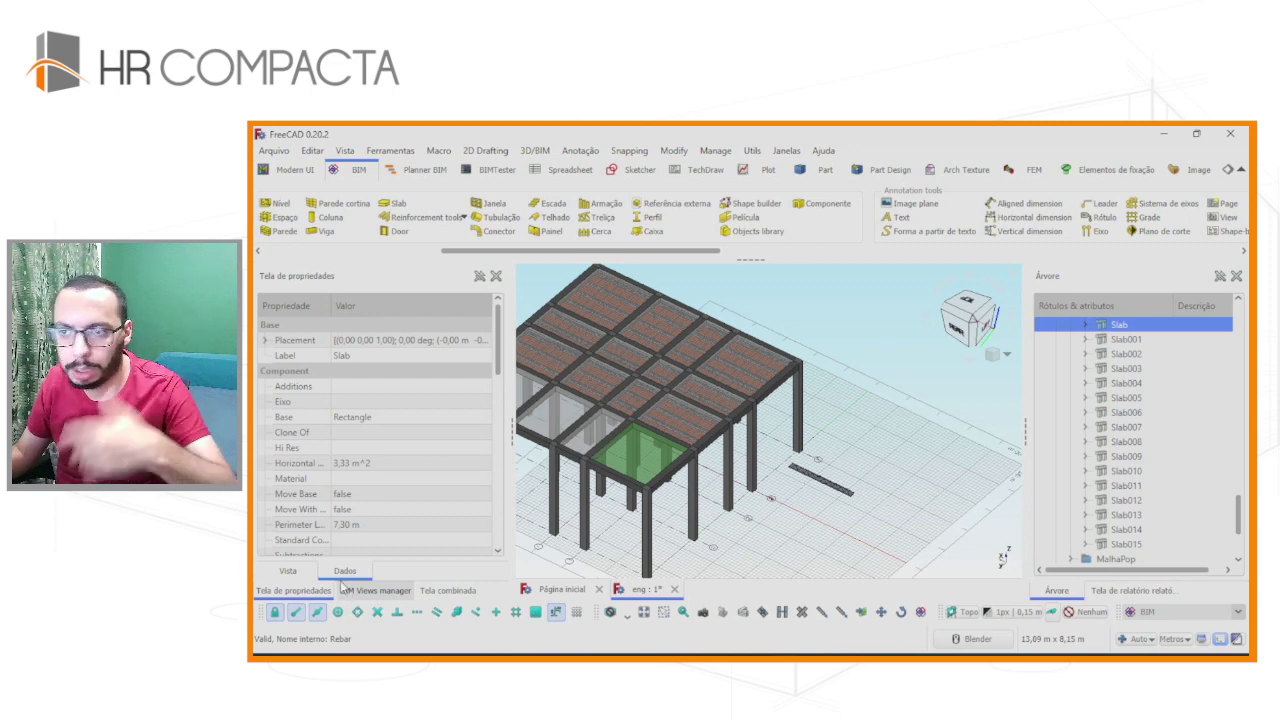
pyautogui.scroll(-3, 347, 530)
pyautogui.scroll(-5, 347, 530)
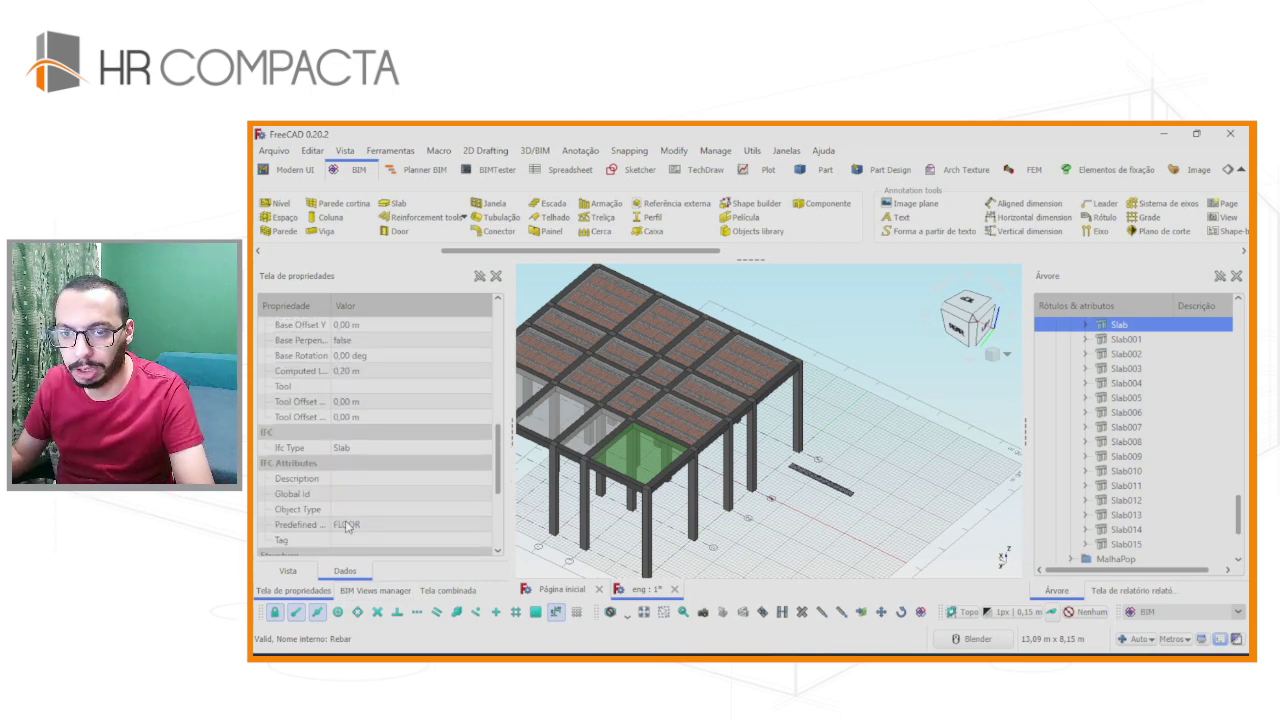
pyautogui.scroll(-4, 347, 530)
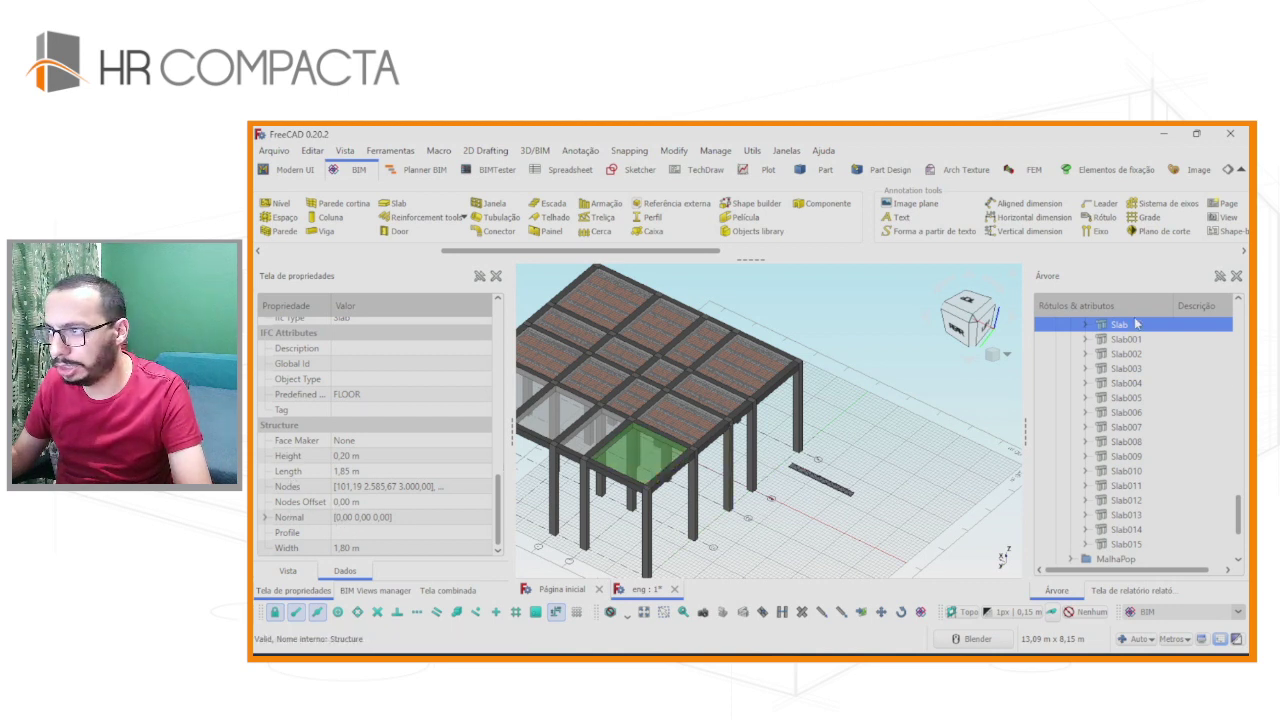
pyautogui.click(1085, 324)
pyautogui.click(1140, 339)
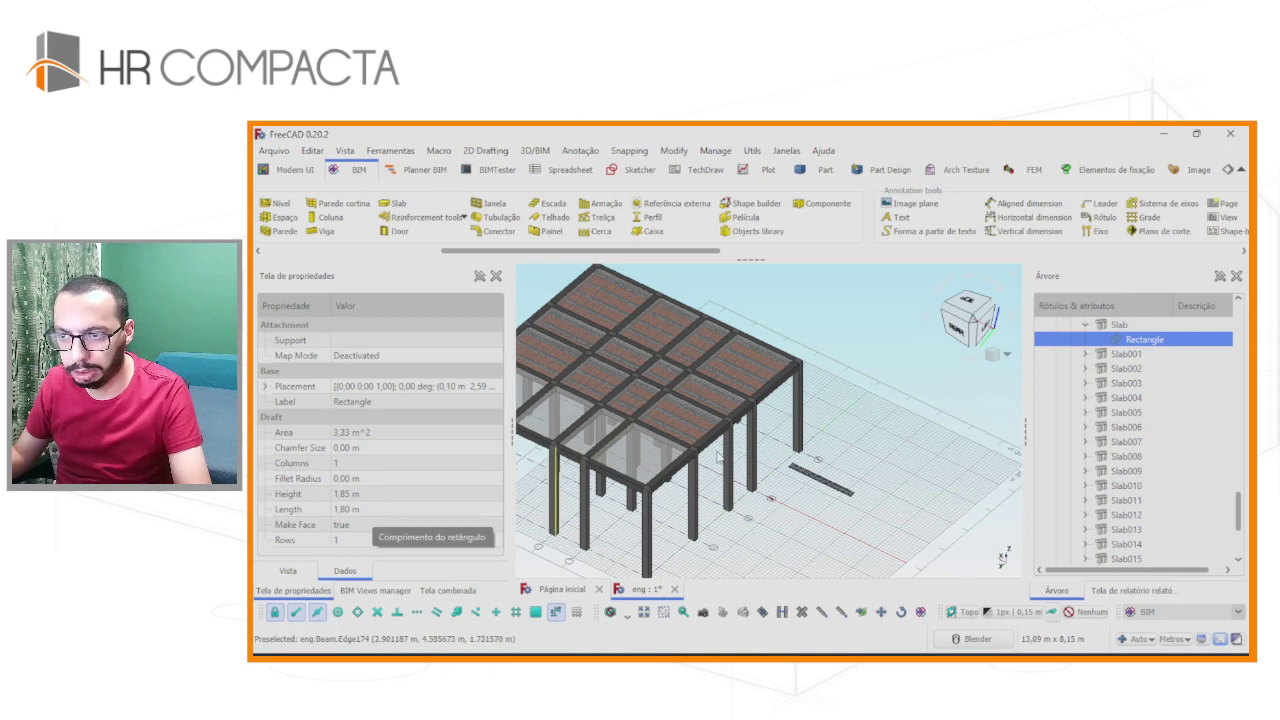
pyautogui.moveTo(660, 440)
pyautogui.mouseDown(button='middle')
pyautogui.moveTo(604, 467)
pyautogui.moveTo(620, 420)
pyautogui.mouseUp(button='middle')
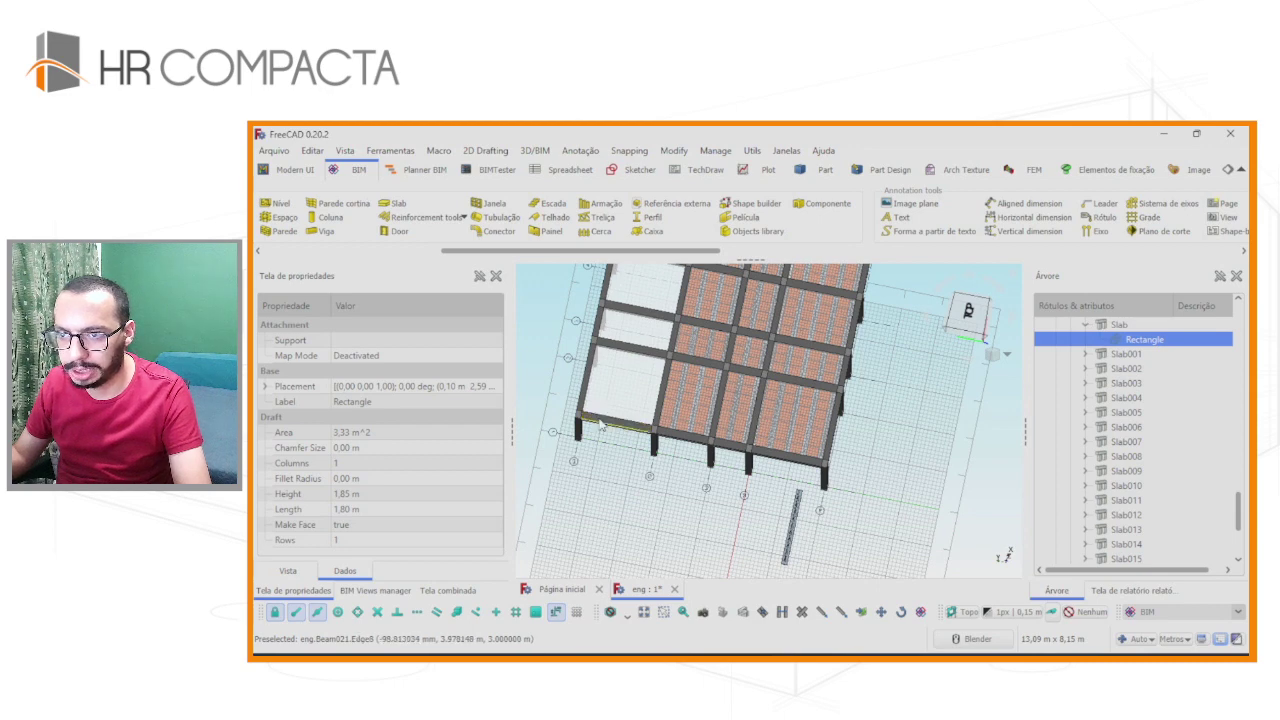
pyautogui.click(979, 314)
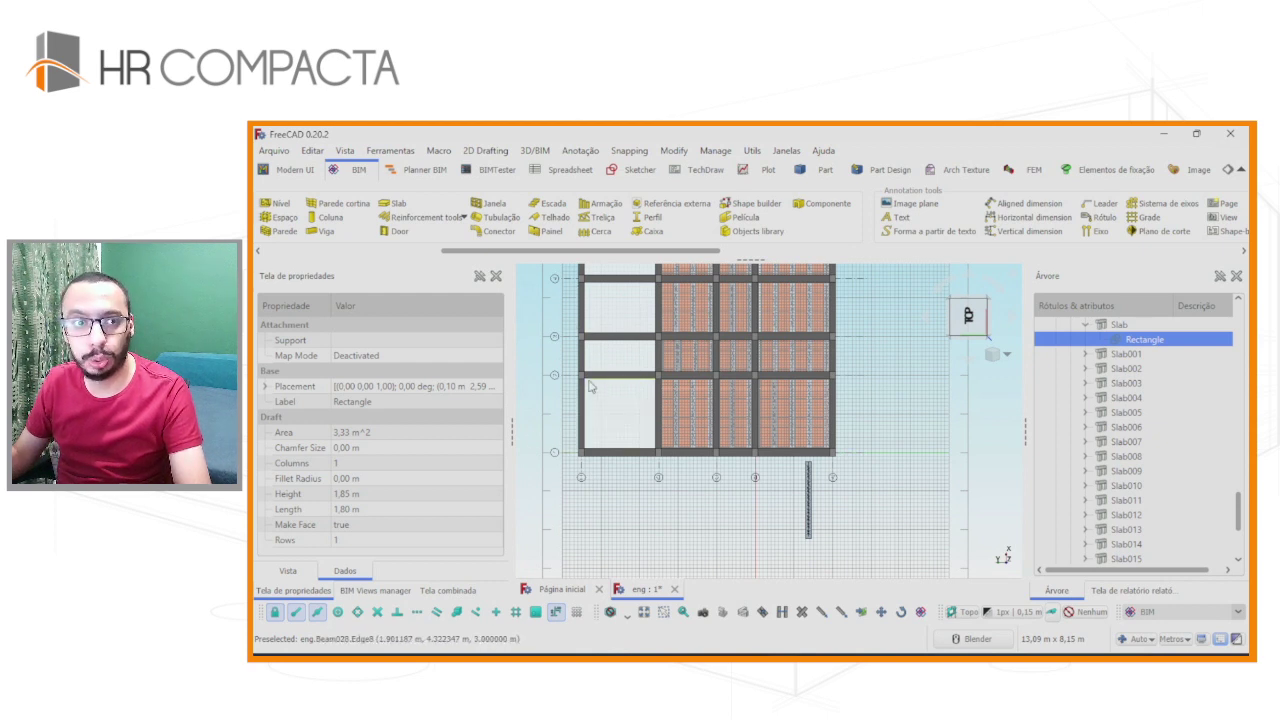
pyautogui.moveTo(590, 383); pyautogui.dragTo(636, 418, button='middle')
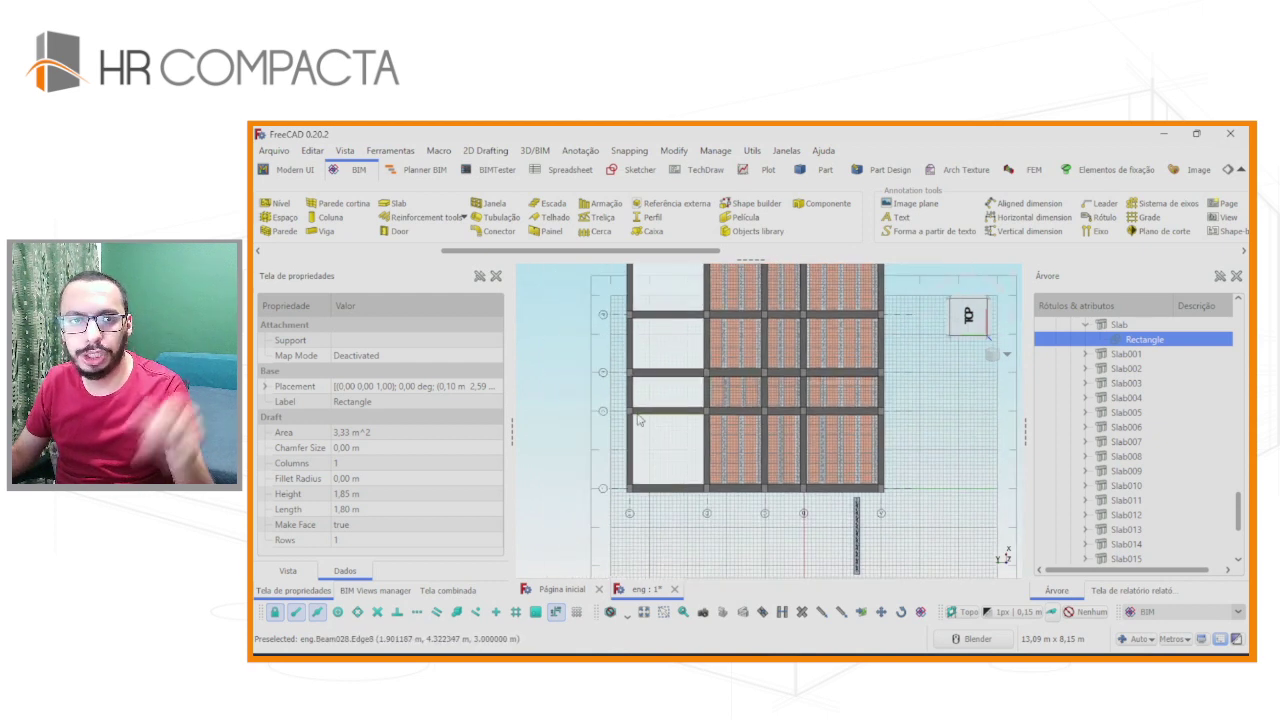
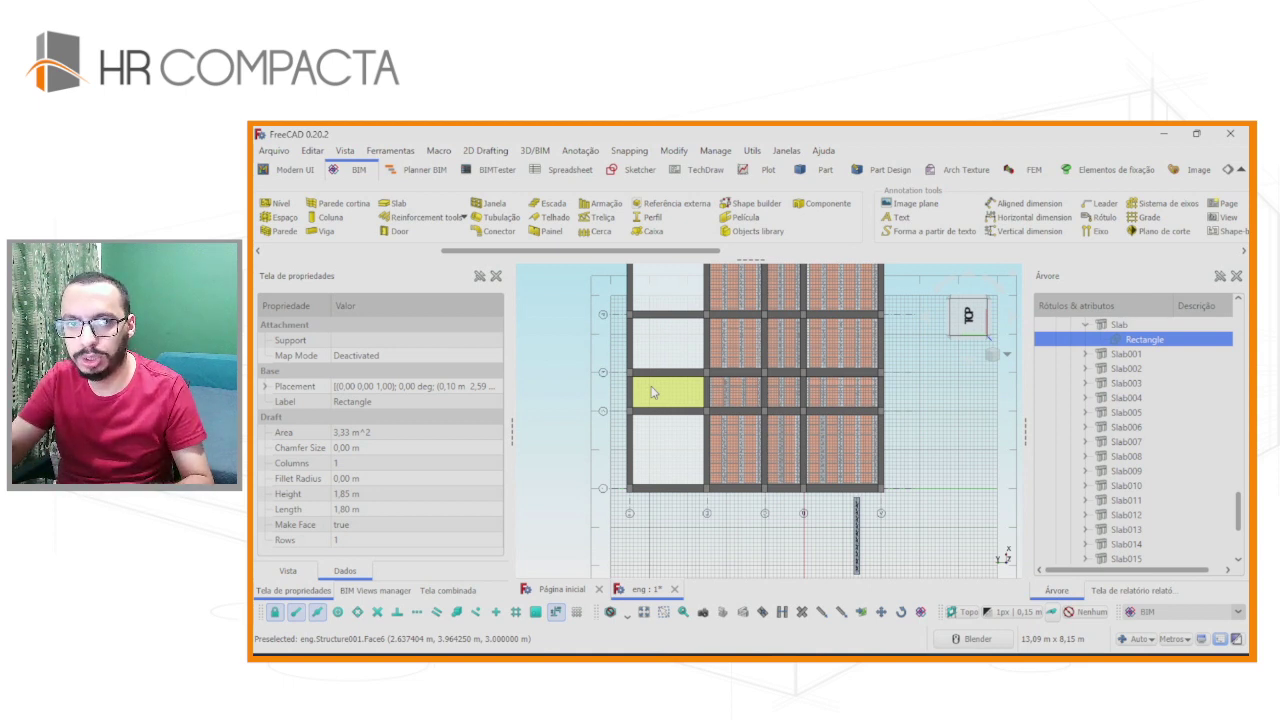
# Orbit the slab structure into a 3D view and select the loose joist Vigota_parametrica037.
pyautogui.moveTo(652, 392)
pyautogui.mouseDown(button='middle')
pyautogui.moveTo(707, 462)
pyautogui.moveTo(740, 440)
pyautogui.mouseUp(button='middle')
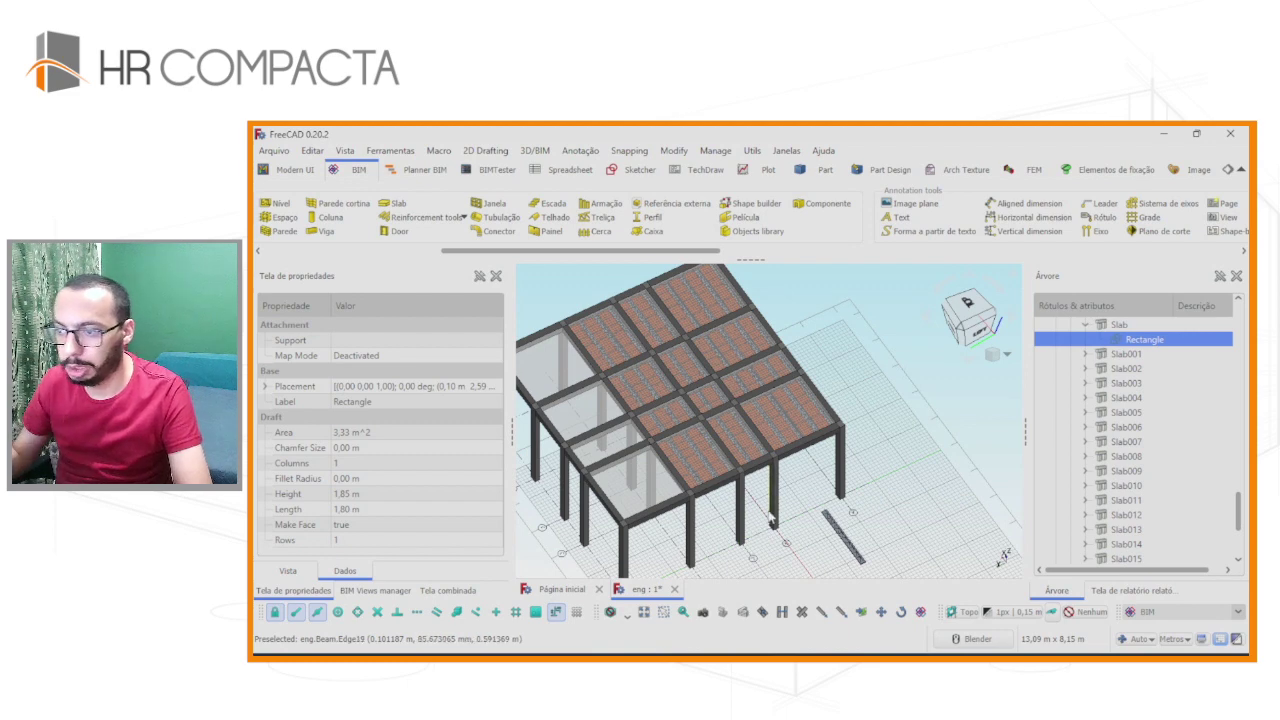
pyautogui.keyDown('shift'); pyautogui.moveTo(798, 523); pyautogui.dragTo(848, 453, button='middle'); pyautogui.keyUp('shift')
pyautogui.scroll(3, 775, 430)
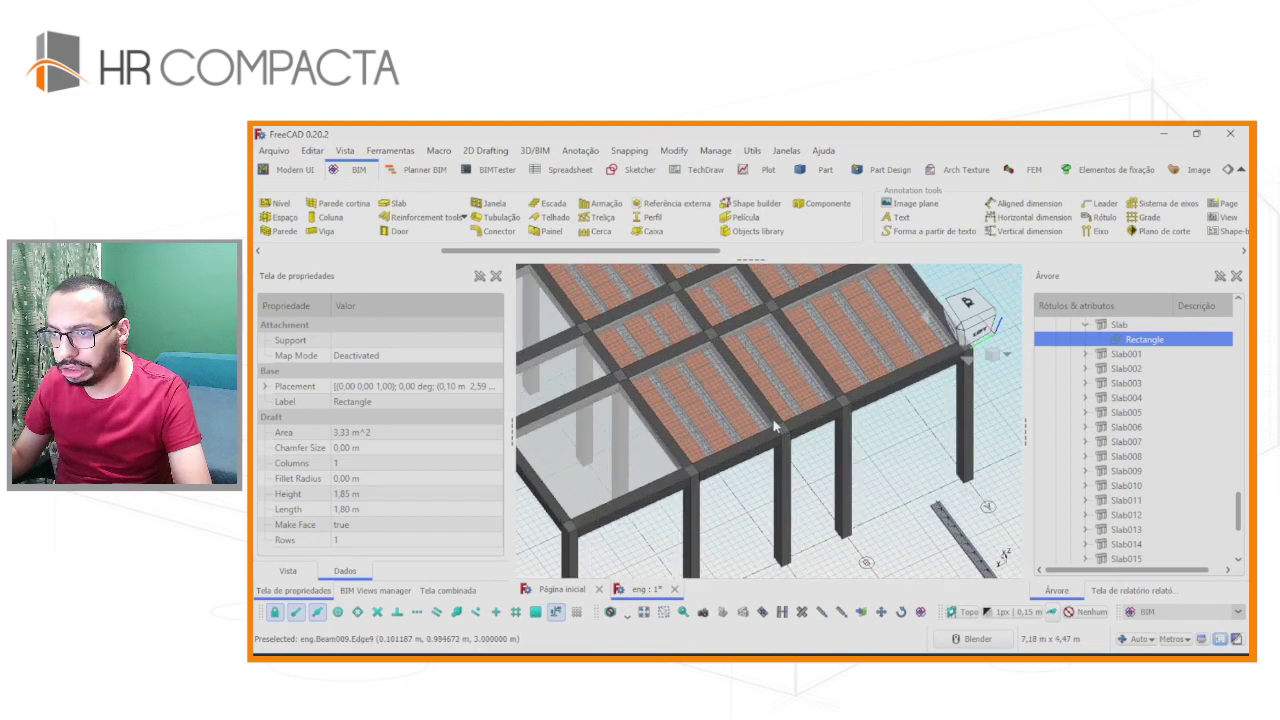
pyautogui.scroll(-2, 1130, 405)
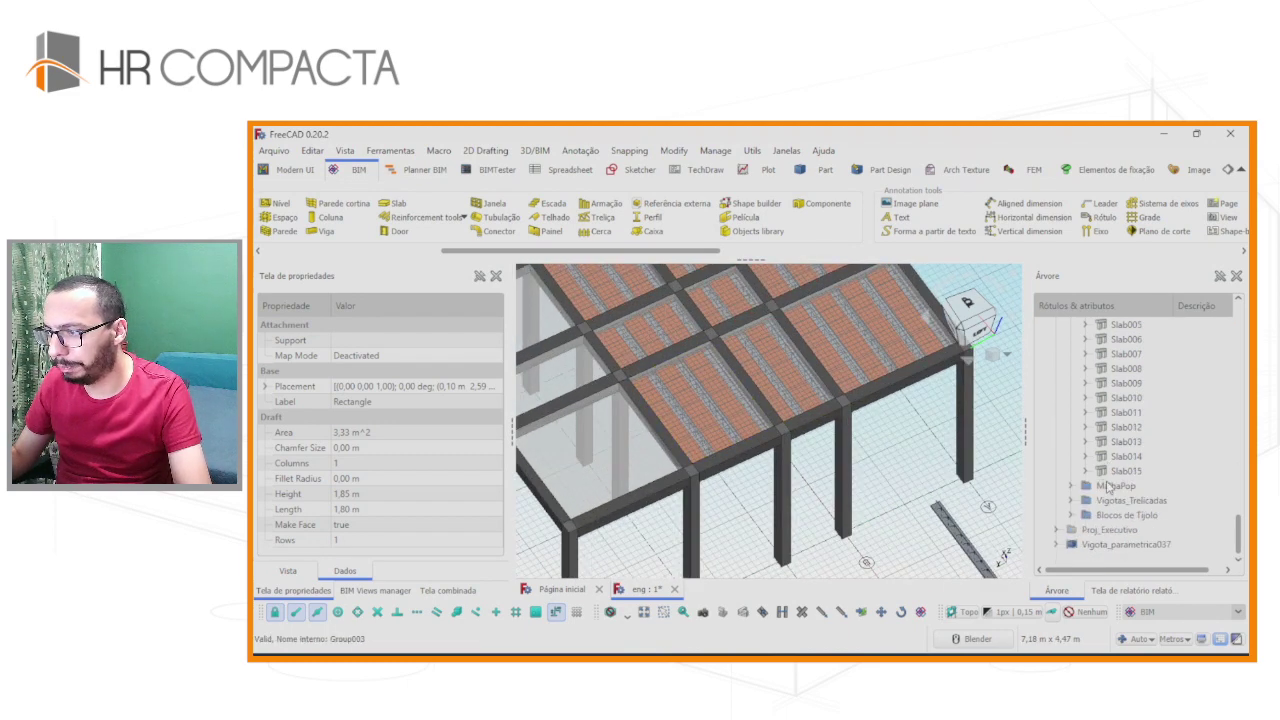
pyautogui.click(1090, 545)
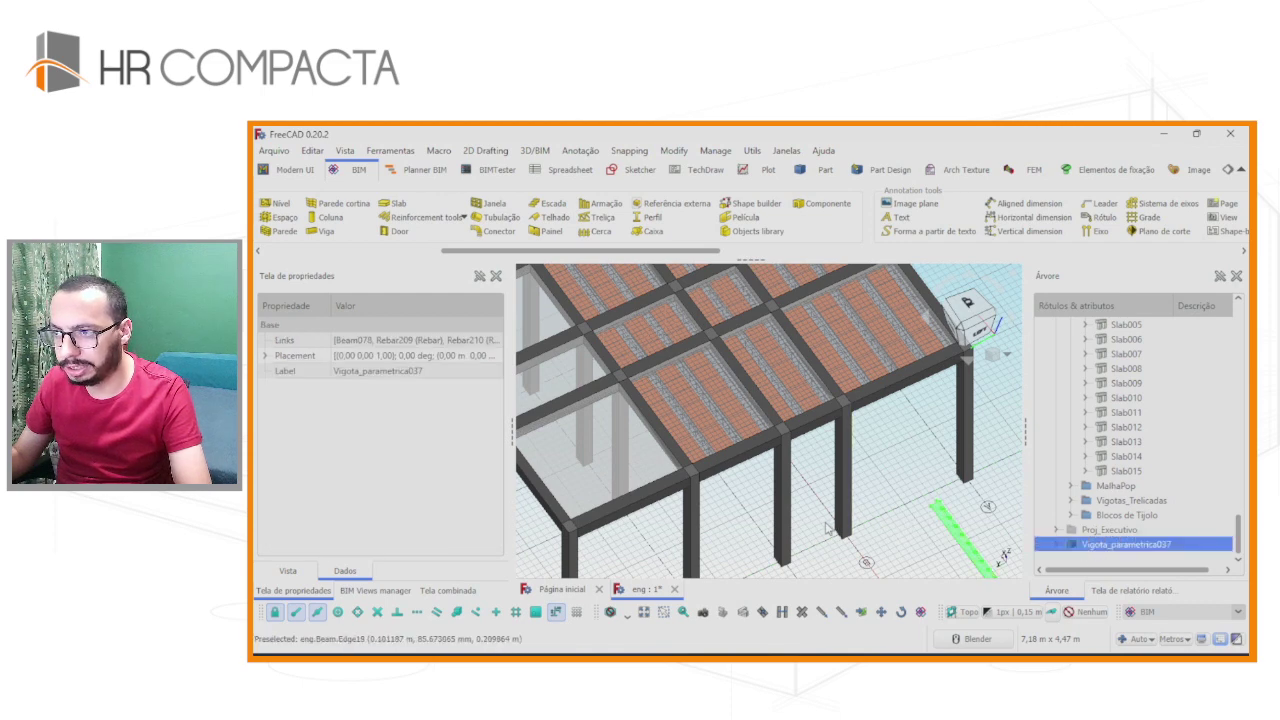
pyautogui.keyDown('shift'); pyautogui.moveTo(829, 529); pyautogui.dragTo(799, 490, button='middle'); pyautogui.keyUp('shift')
pyautogui.scroll(-4, 799, 490)
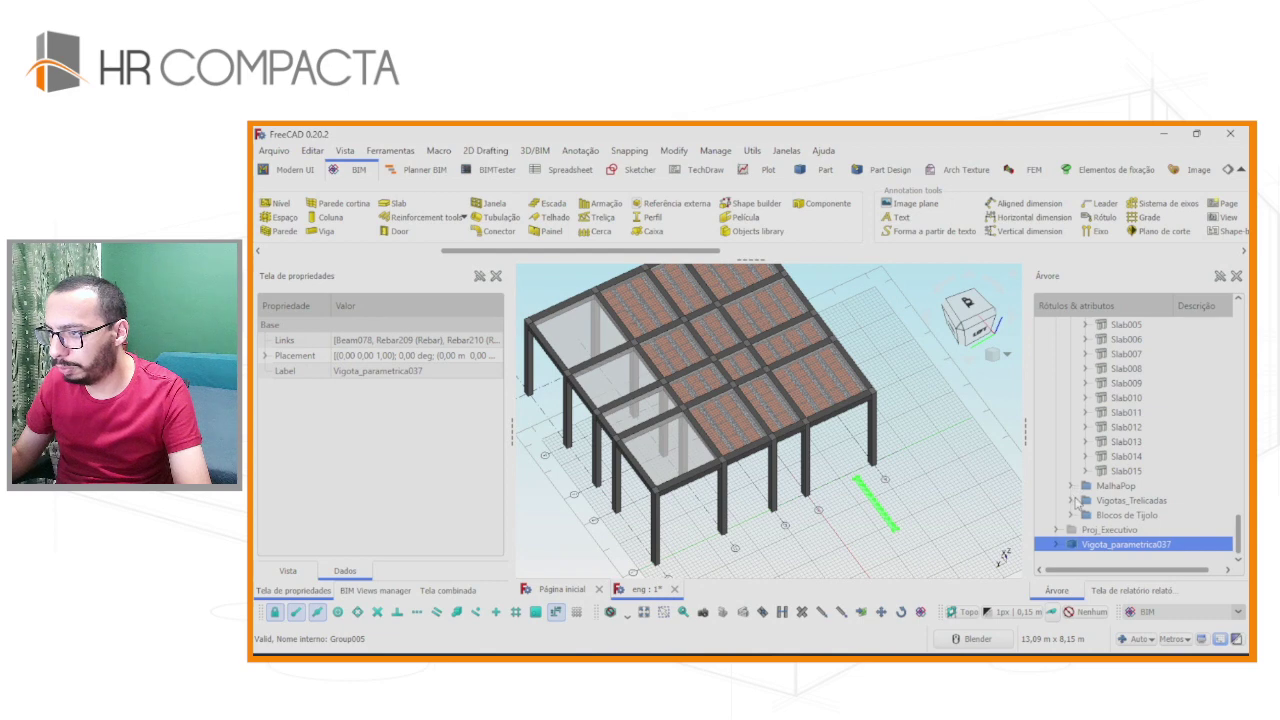
# Check the existing joist Vigota_parametrica's placement z height.
pyautogui.click(1073, 500)
pyautogui.scroll(-4, 1090, 513)
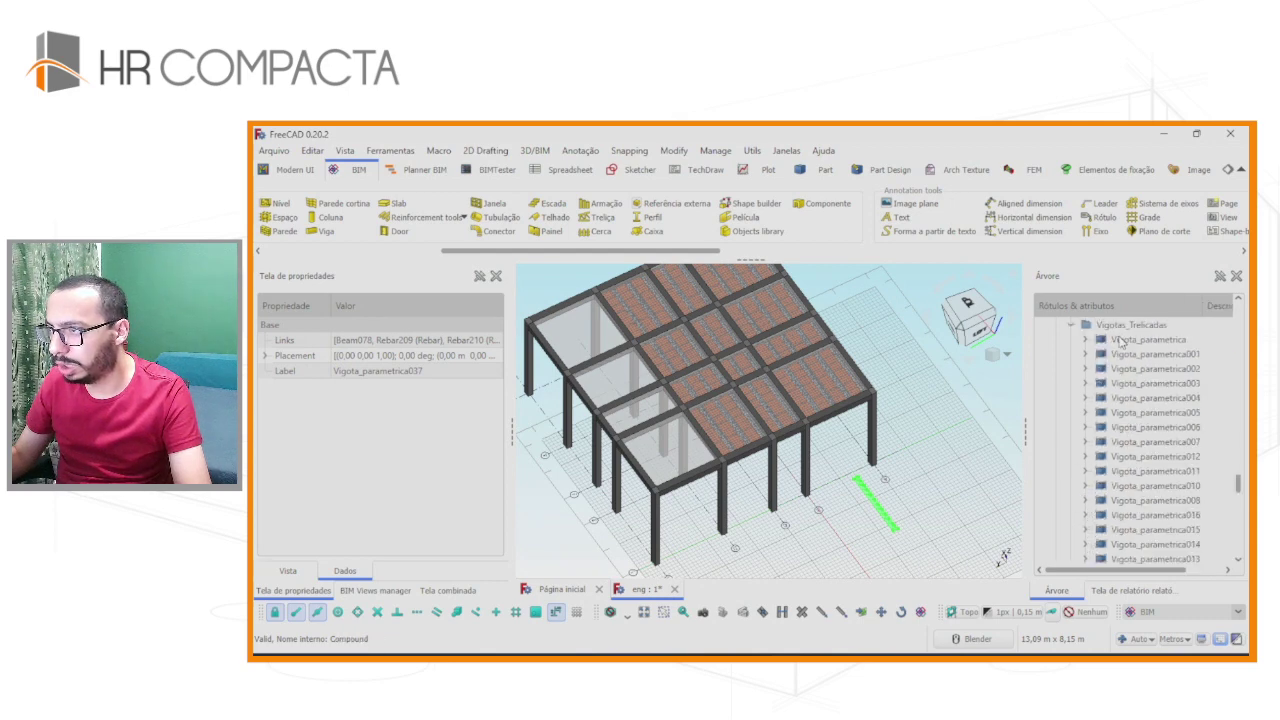
pyautogui.click(1121, 341)
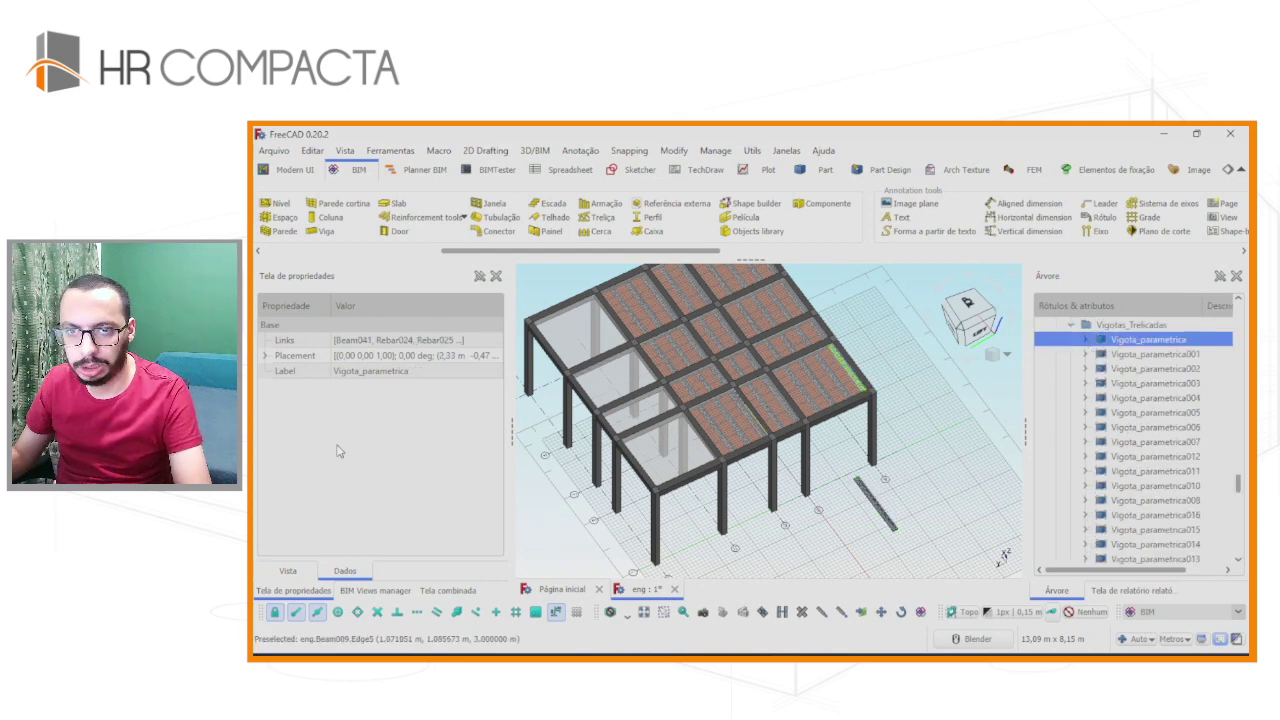
pyautogui.click(266, 357)
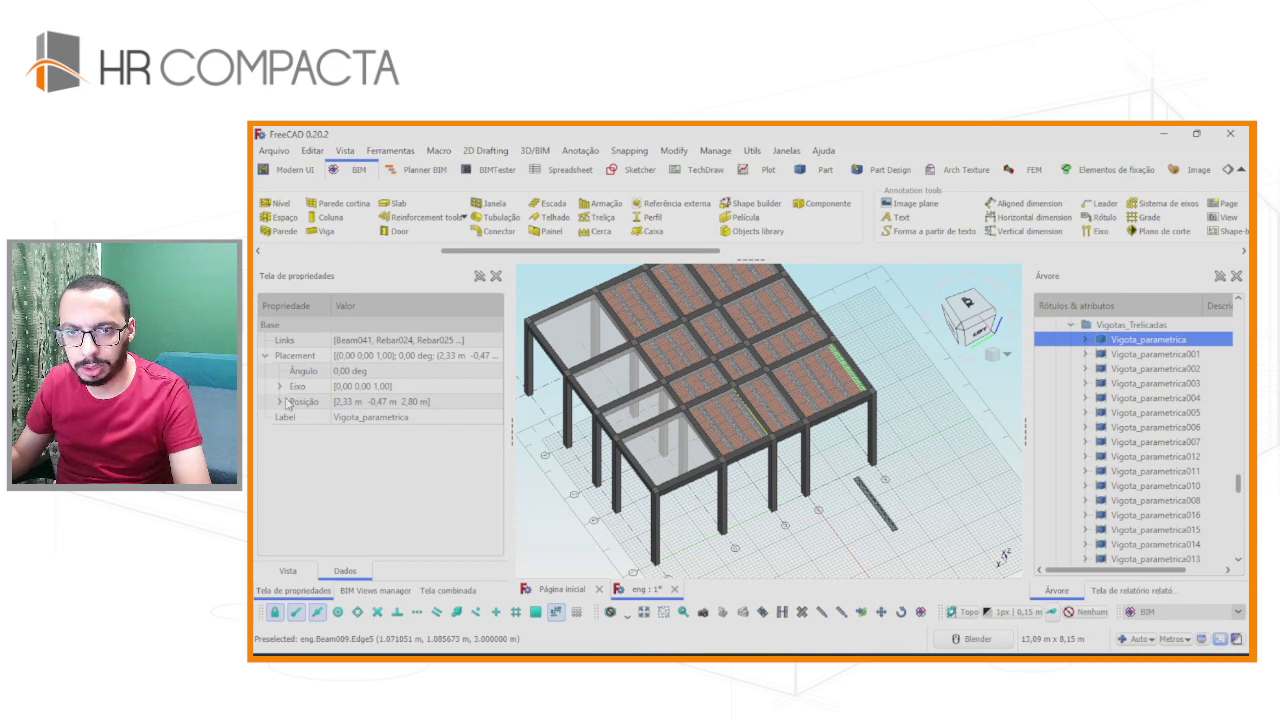
pyautogui.click(283, 402)
pyautogui.click(383, 448)
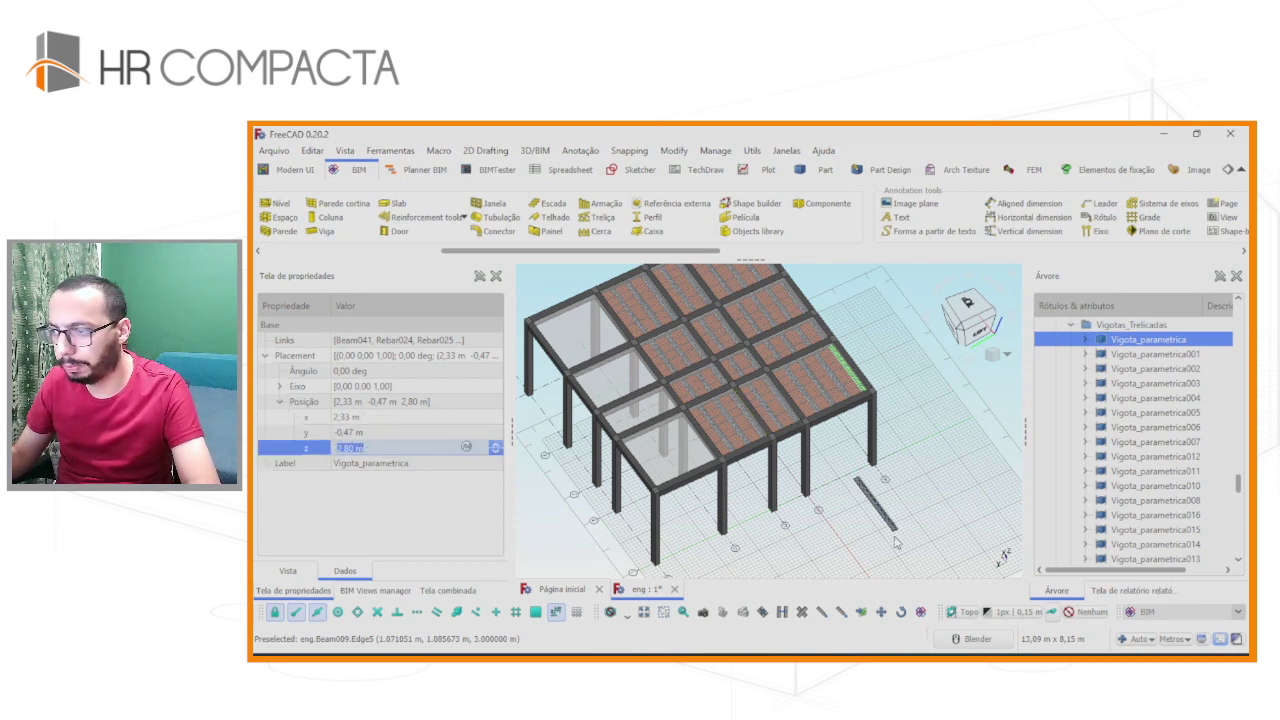
pyautogui.click(896, 543)
# Set Vigota_parametrica037's z position to 2,80 m and view the plan from the top.
pyautogui.click(1073, 326)
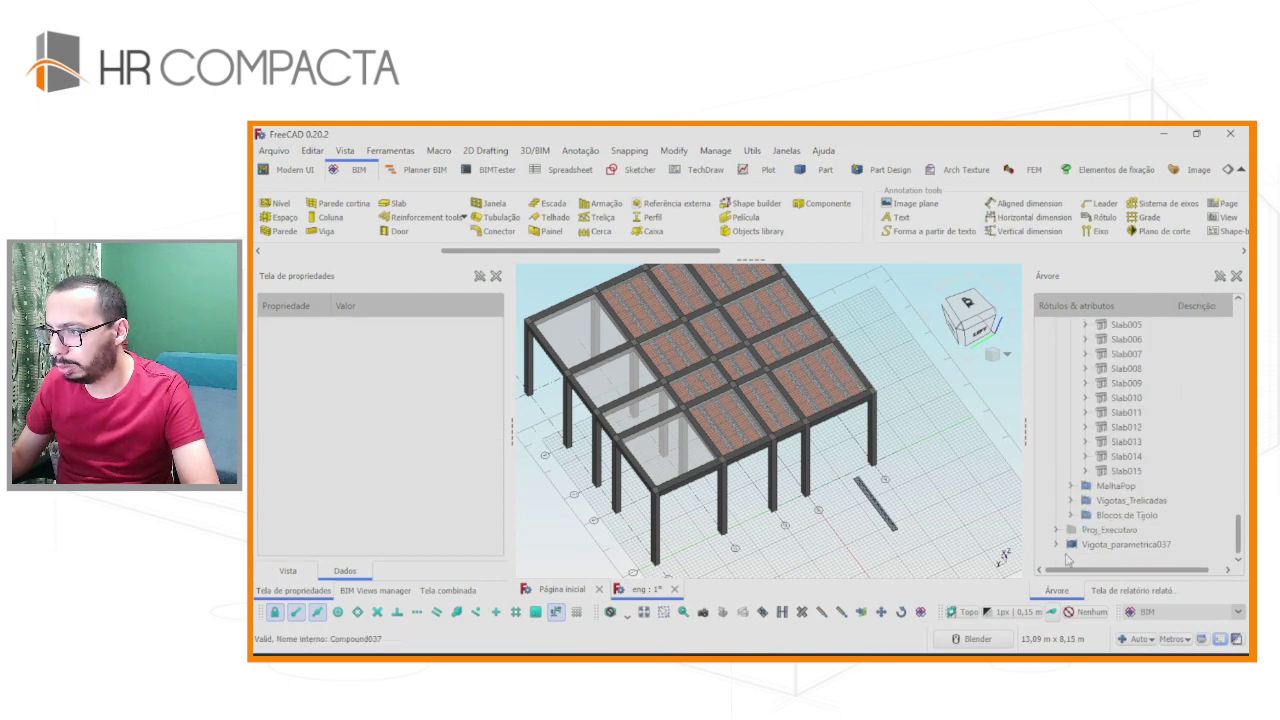
pyautogui.click(1109, 545)
pyautogui.click(372, 448)
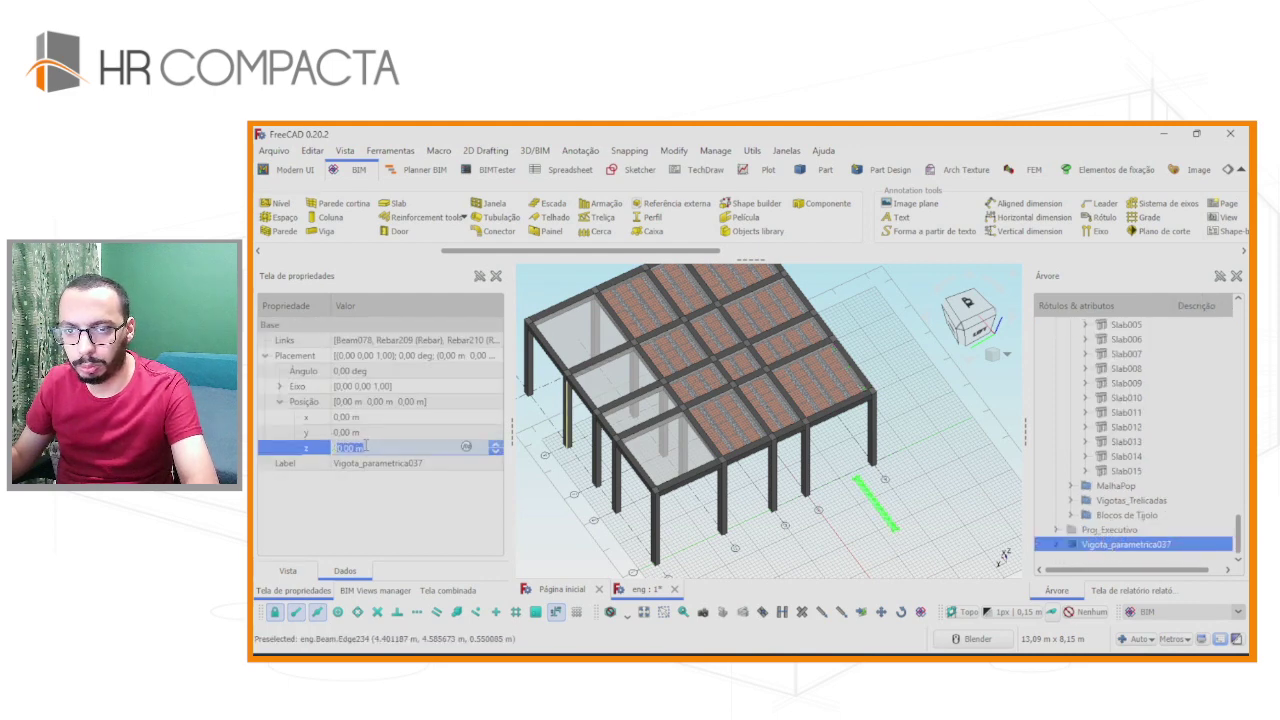
pyautogui.write('2,8')
pyautogui.press('Return')
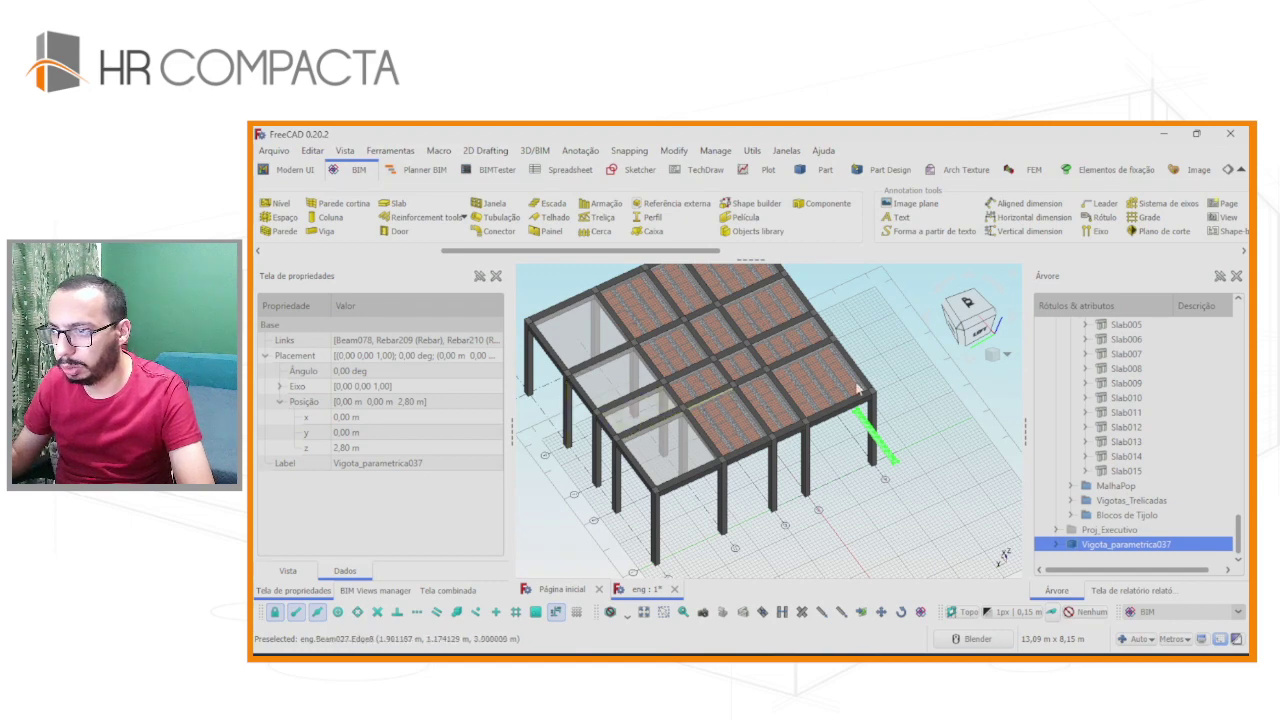
pyautogui.click(967, 308)
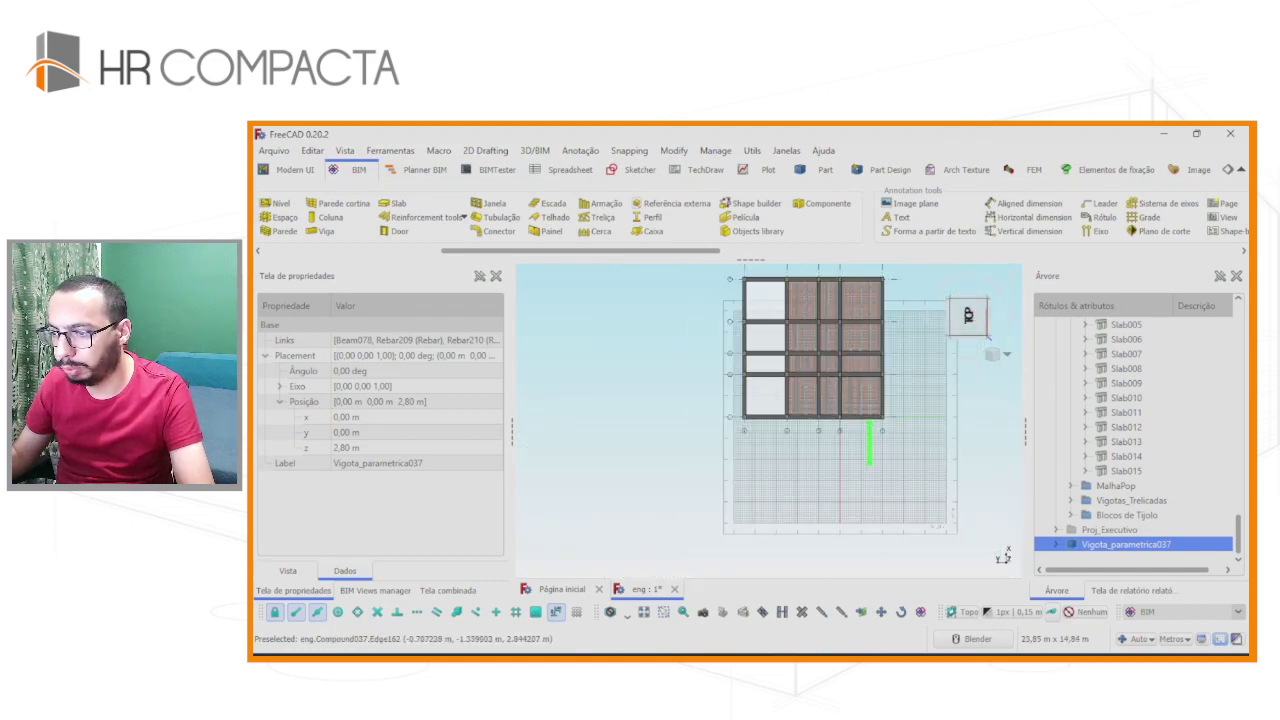
# Move Vigota_parametrica037 to the first bay's right edge at x 2,14 m, y 4,03 m.
pyautogui.click(881, 612)
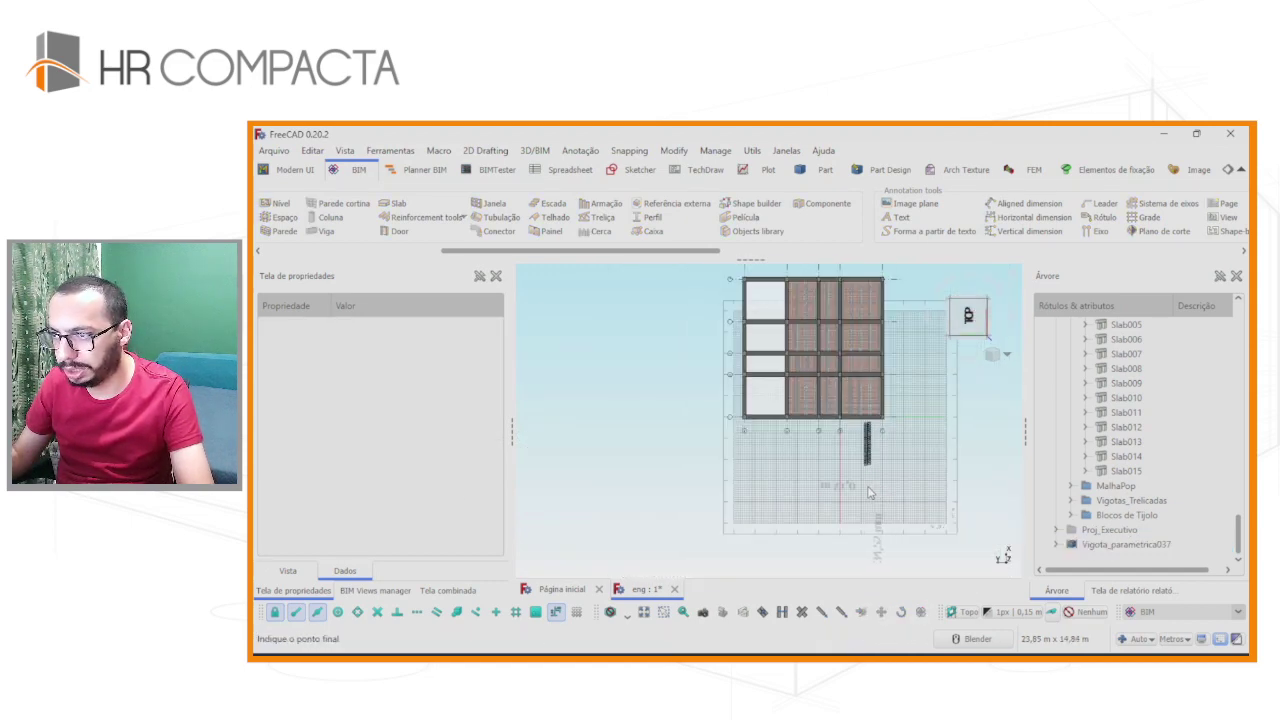
pyautogui.scroll(1, 792, 486)
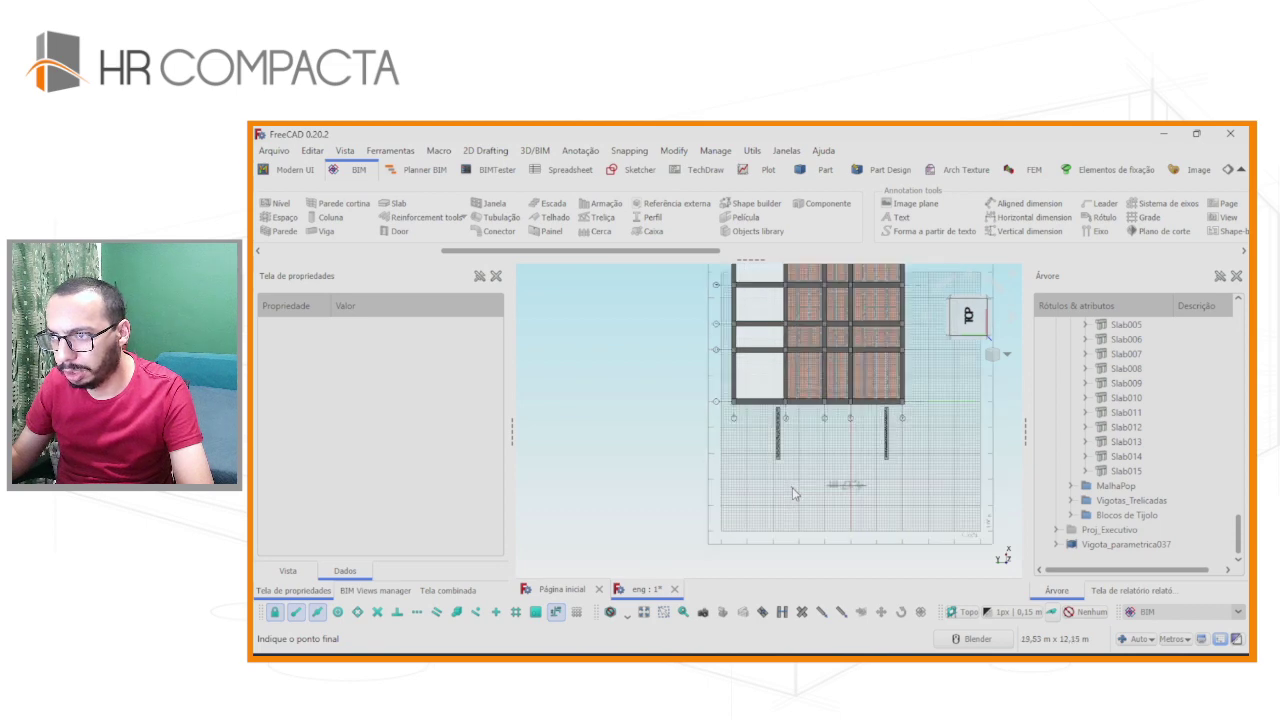
pyautogui.scroll(3, 764, 375)
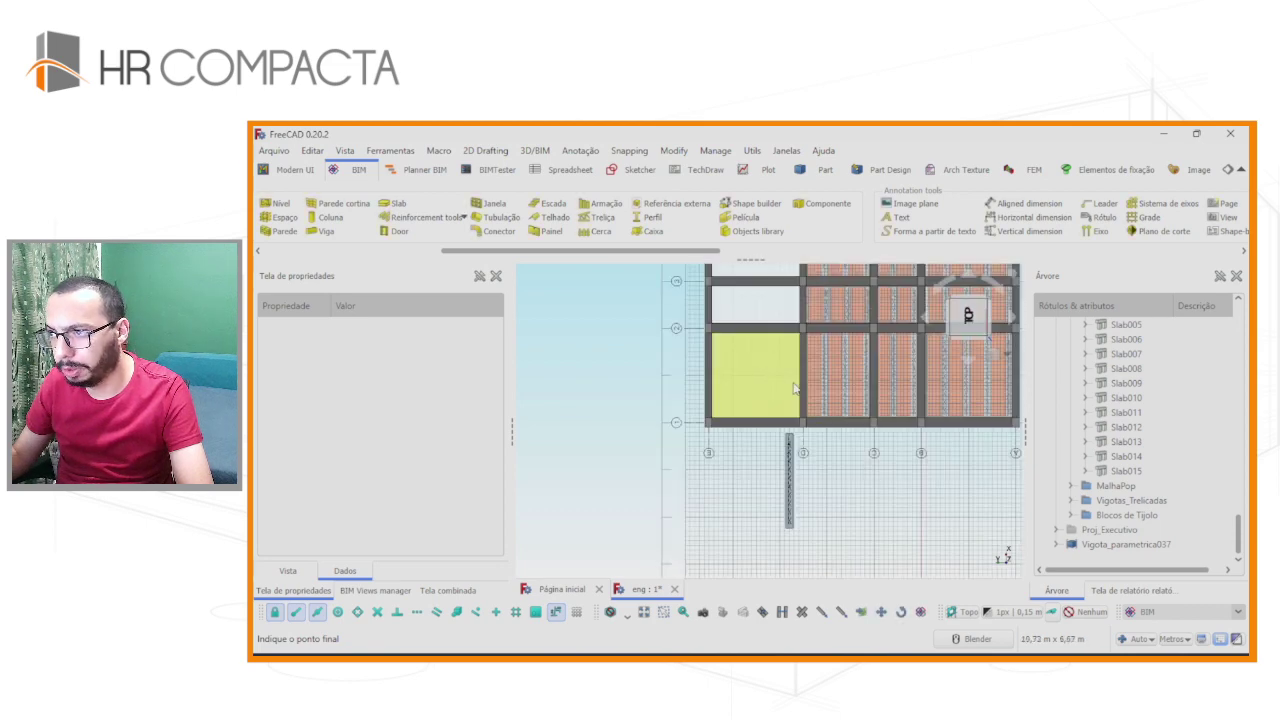
pyautogui.moveTo(799, 390); pyautogui.dragTo(774, 403, button='middle')
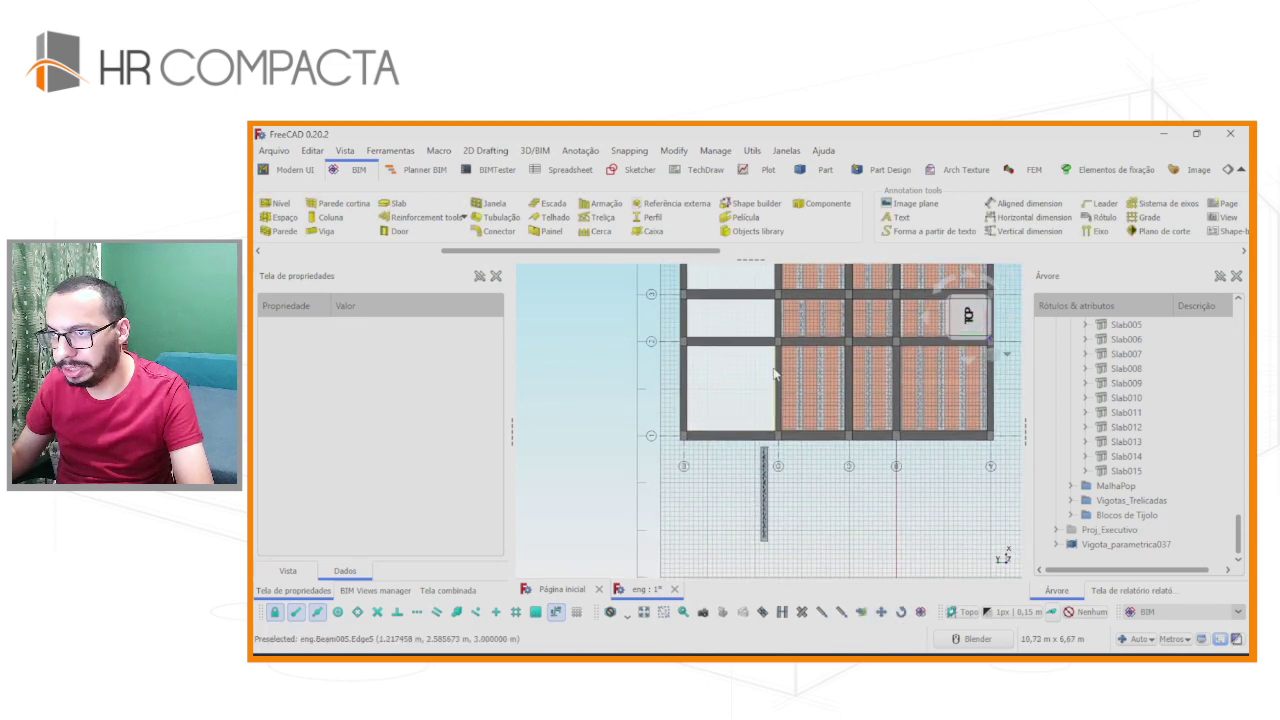
pyautogui.click(763, 525)
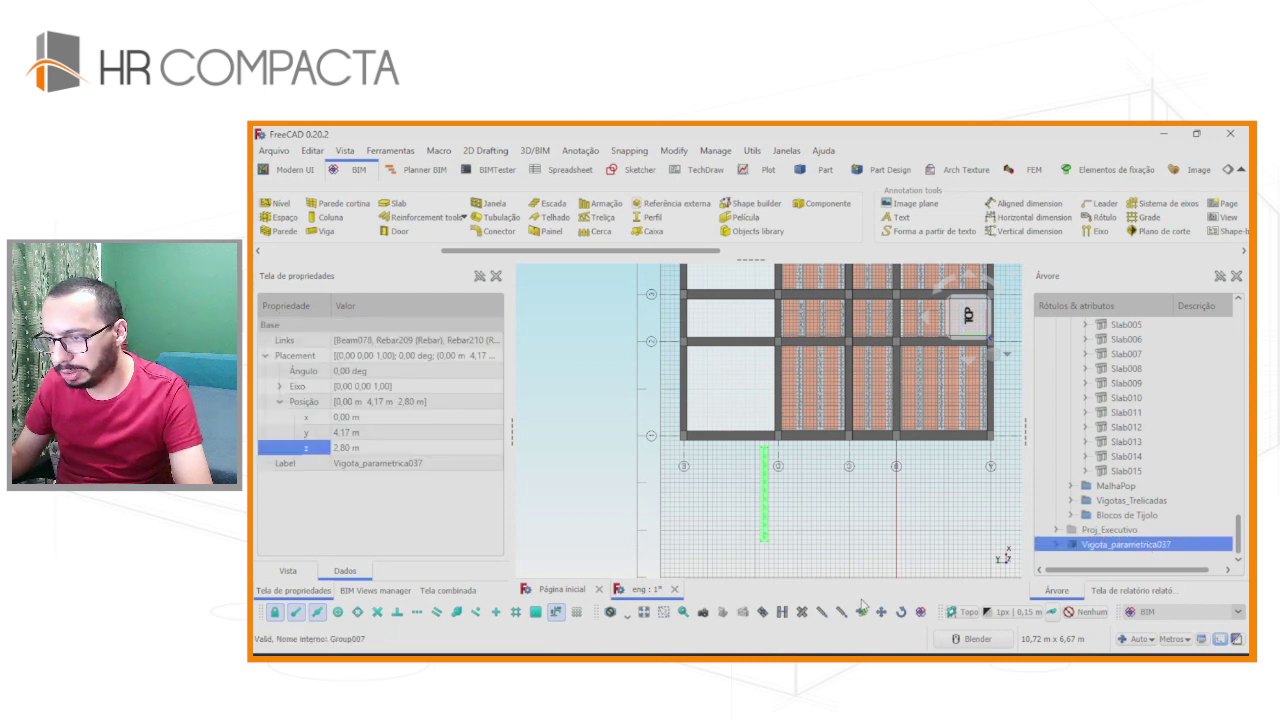
pyautogui.click(721, 546)
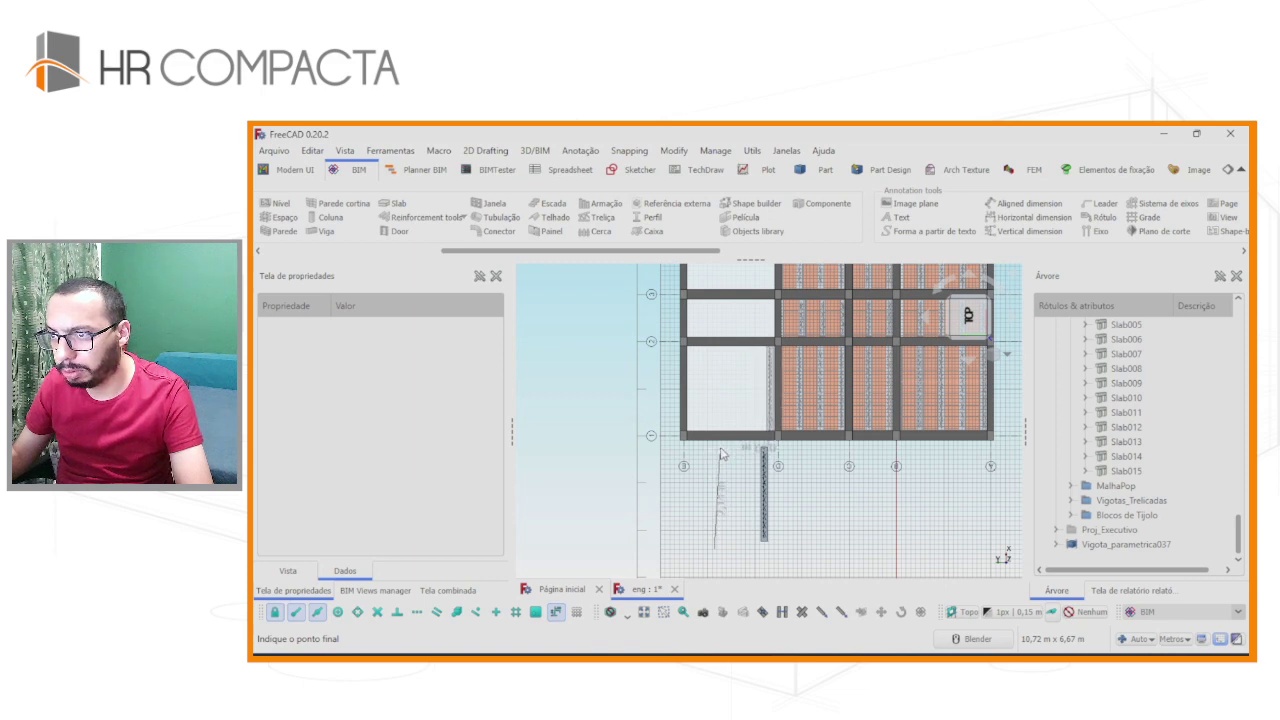
pyautogui.scroll(2, 760, 390)
pyautogui.scroll(2, 785, 335)
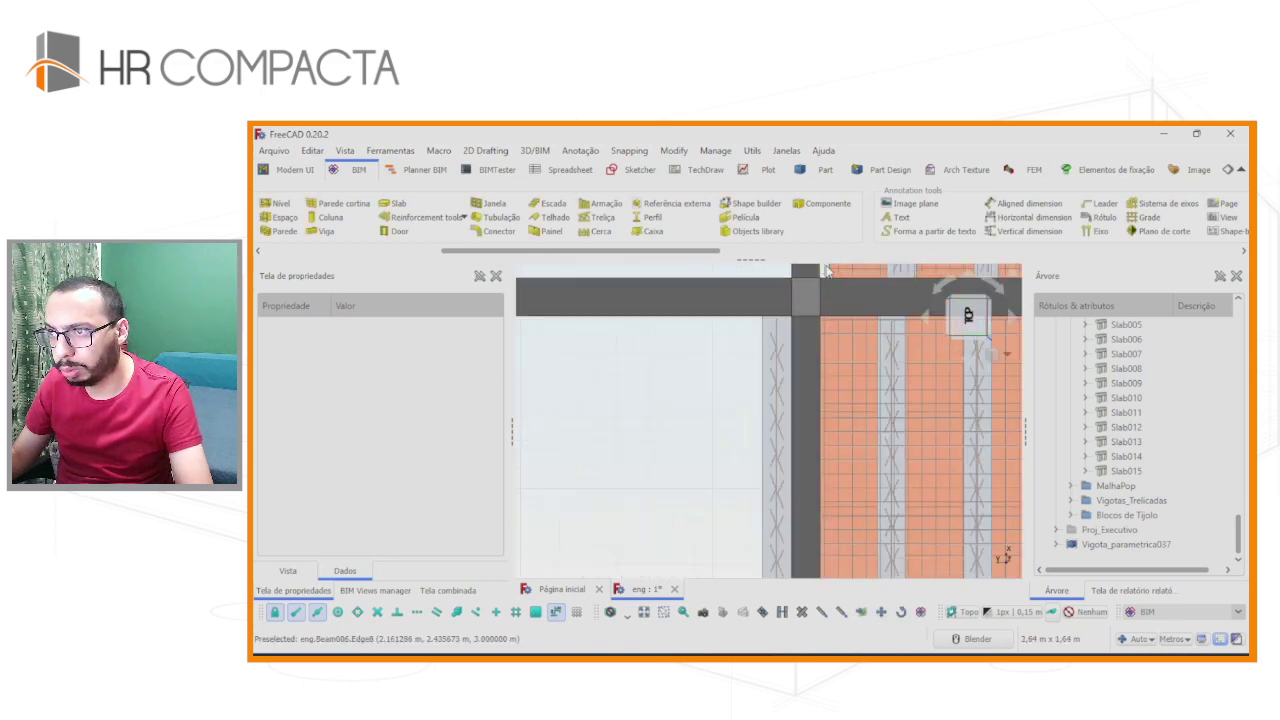
pyautogui.scroll(2, 790, 325)
pyautogui.scroll(-2, 790, 325)
pyautogui.scroll(-2, 770, 450)
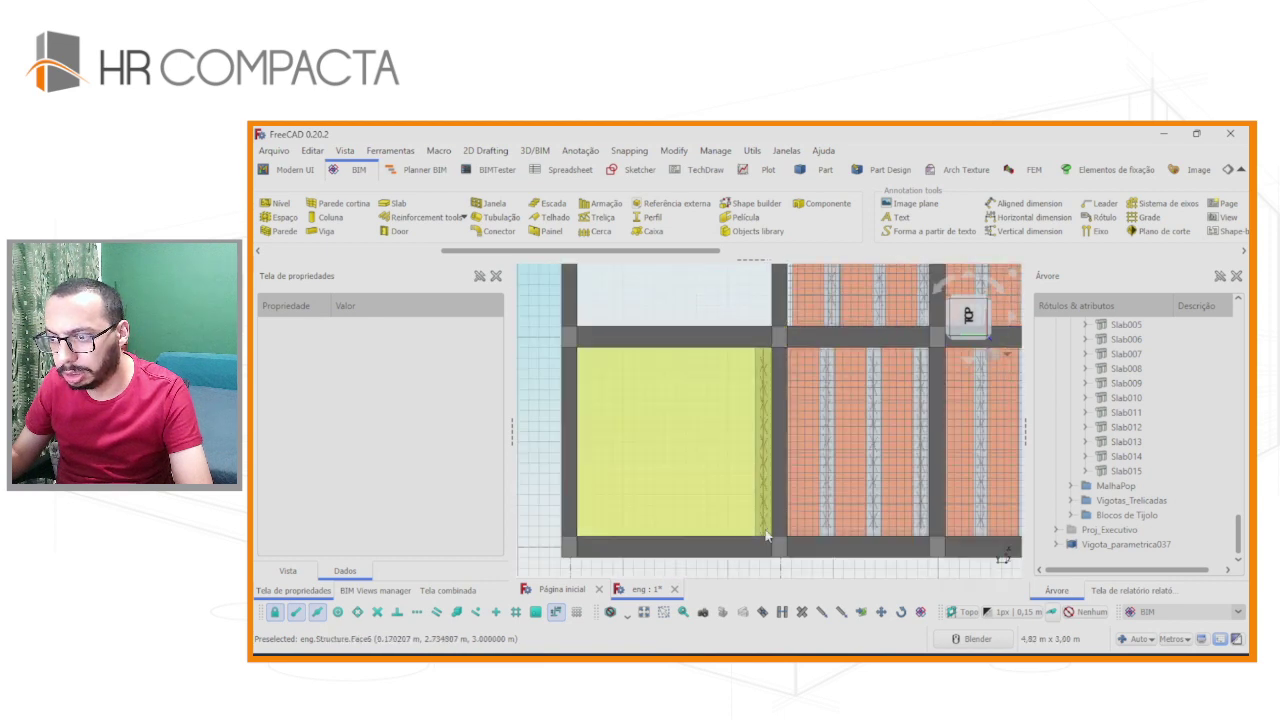
pyautogui.click(1116, 543)
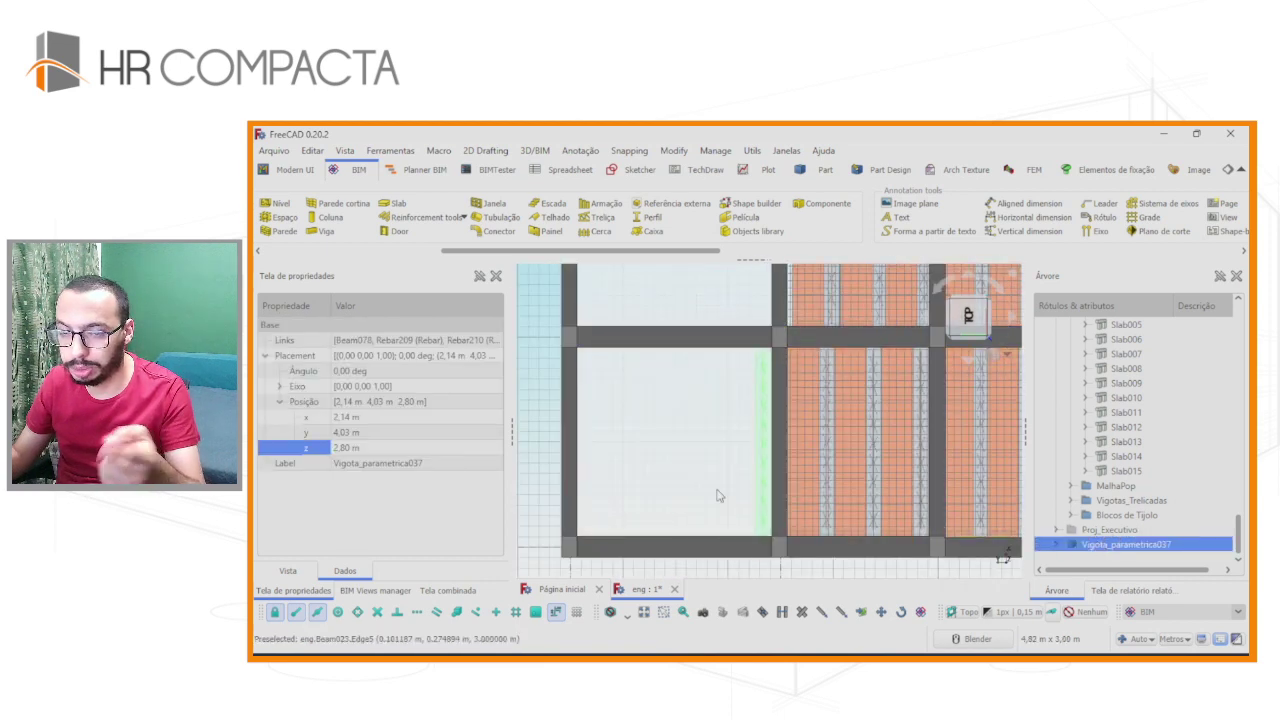
pyautogui.click(300, 573)
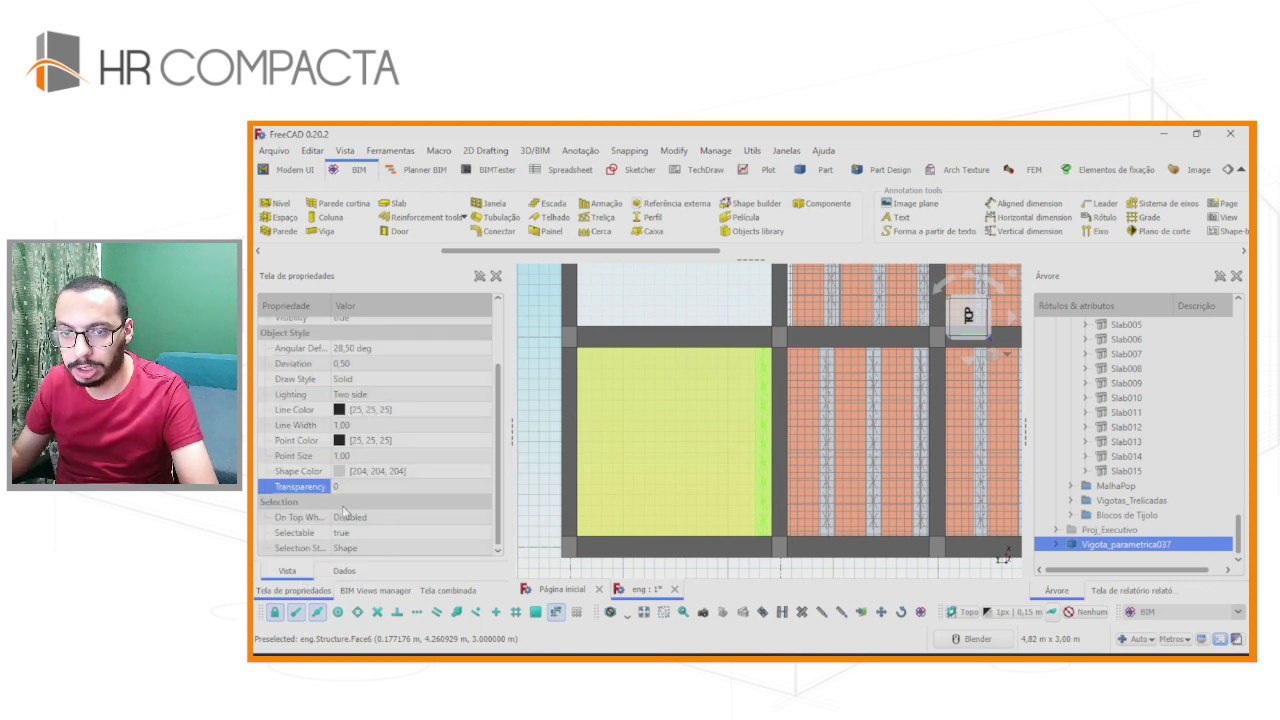
# Shorten the joist's beam part Beam078 to 1,80 m.
pyautogui.click(346, 572)
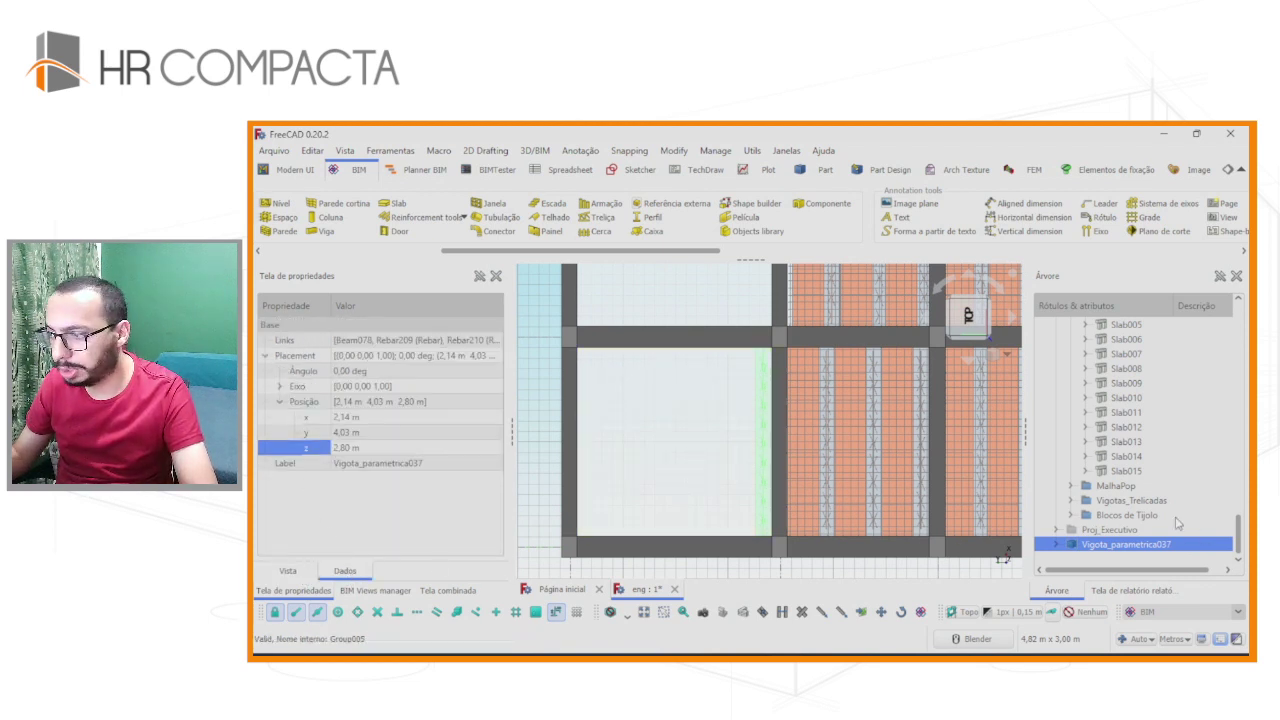
pyautogui.click(1057, 545)
pyautogui.scroll(-2, 1095, 522)
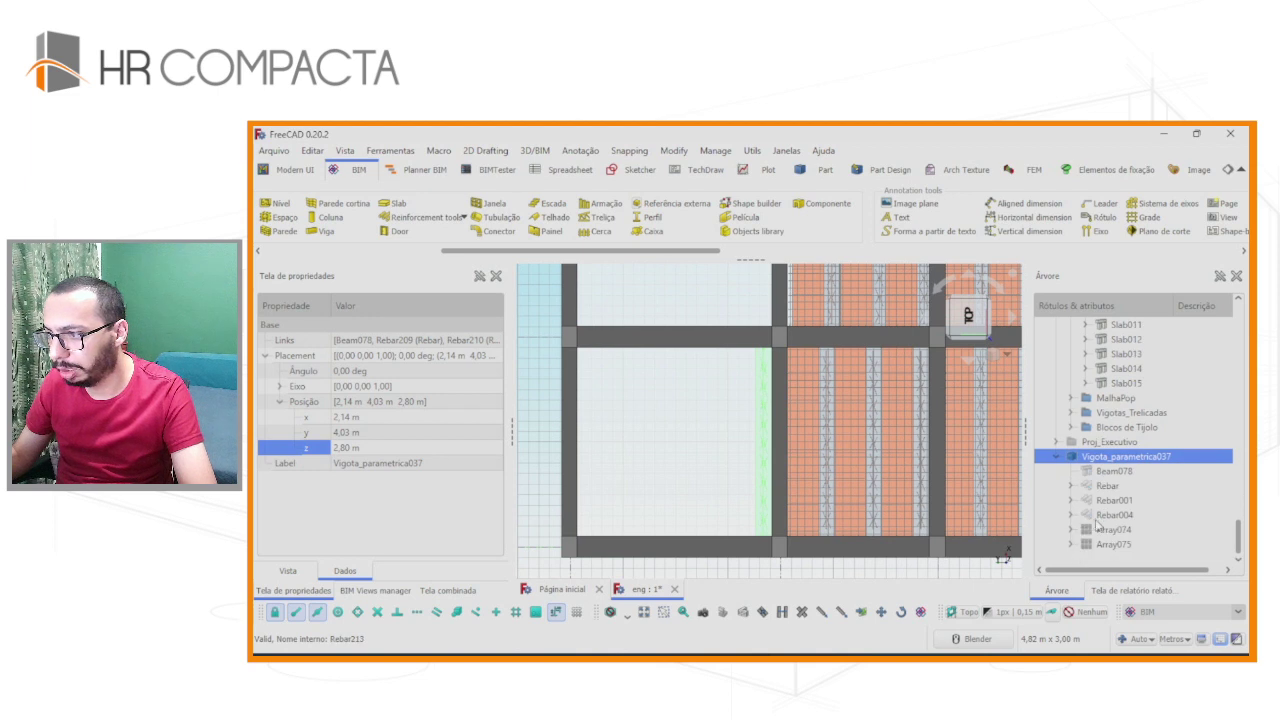
pyautogui.click(1112, 471)
pyautogui.scroll(-3, 330, 505)
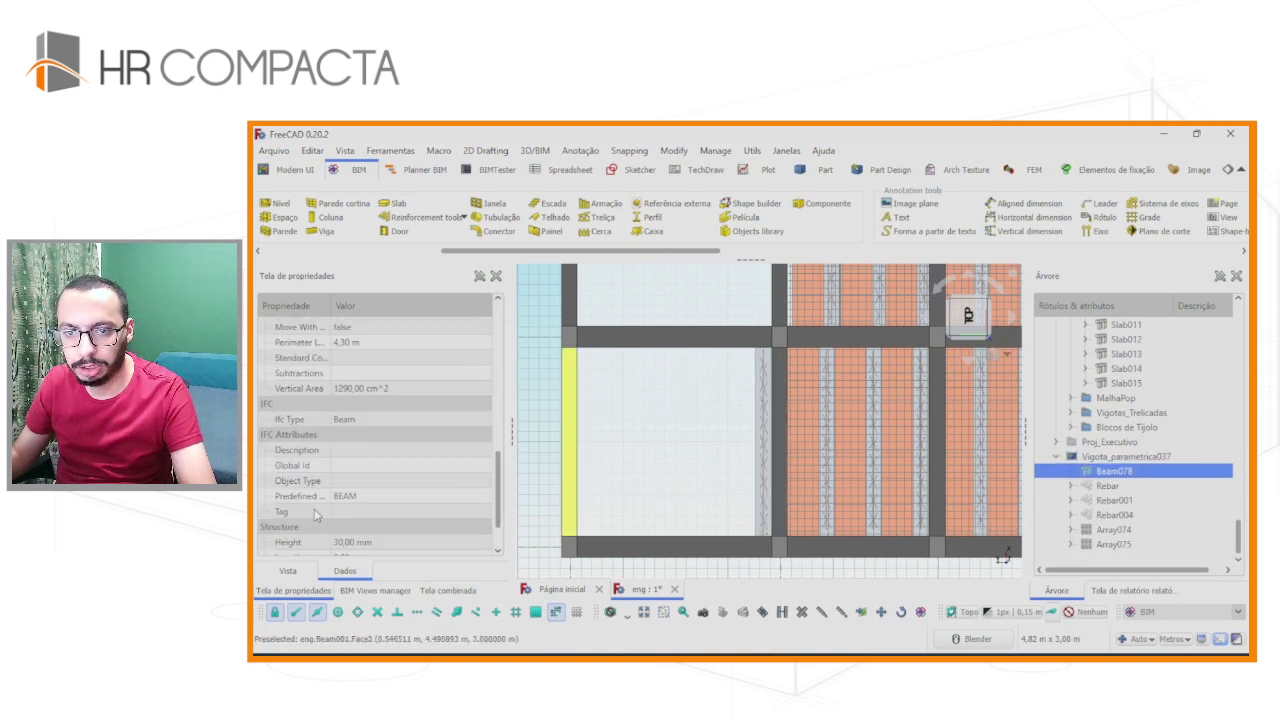
pyautogui.scroll(-2, 330, 505)
pyautogui.click(374, 518)
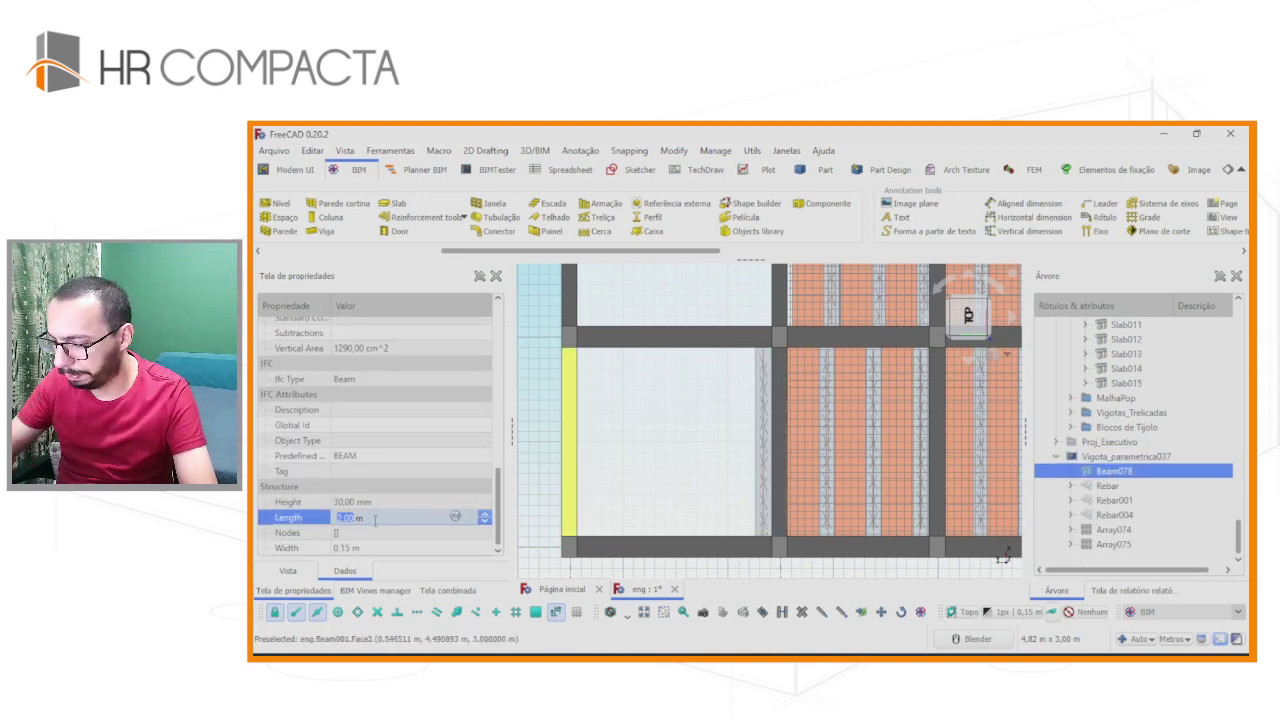
pyautogui.write('1')
pyautogui.write(',8')
pyautogui.press('Return')
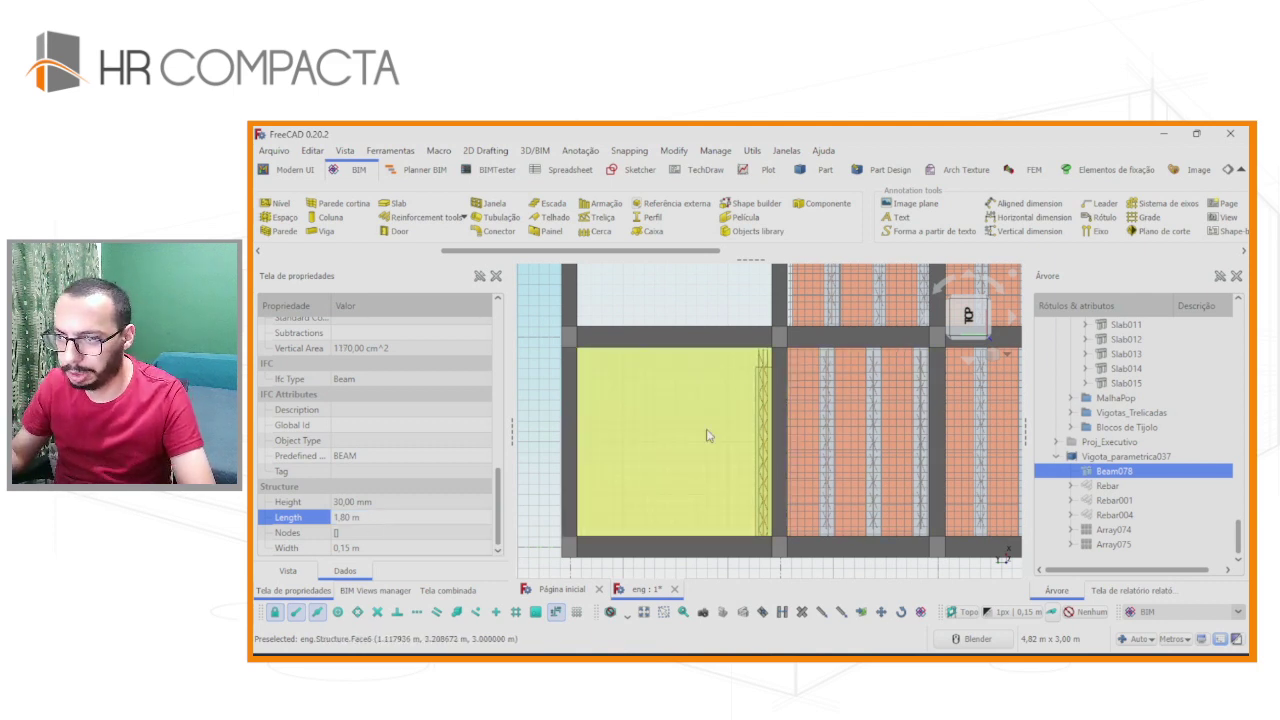
# Set the rebar guide lines, including Line113, to 1,70 m length.
pyautogui.click(1071, 515)
pyautogui.click(1071, 500)
pyautogui.click(1071, 485)
pyautogui.click(1106, 558)
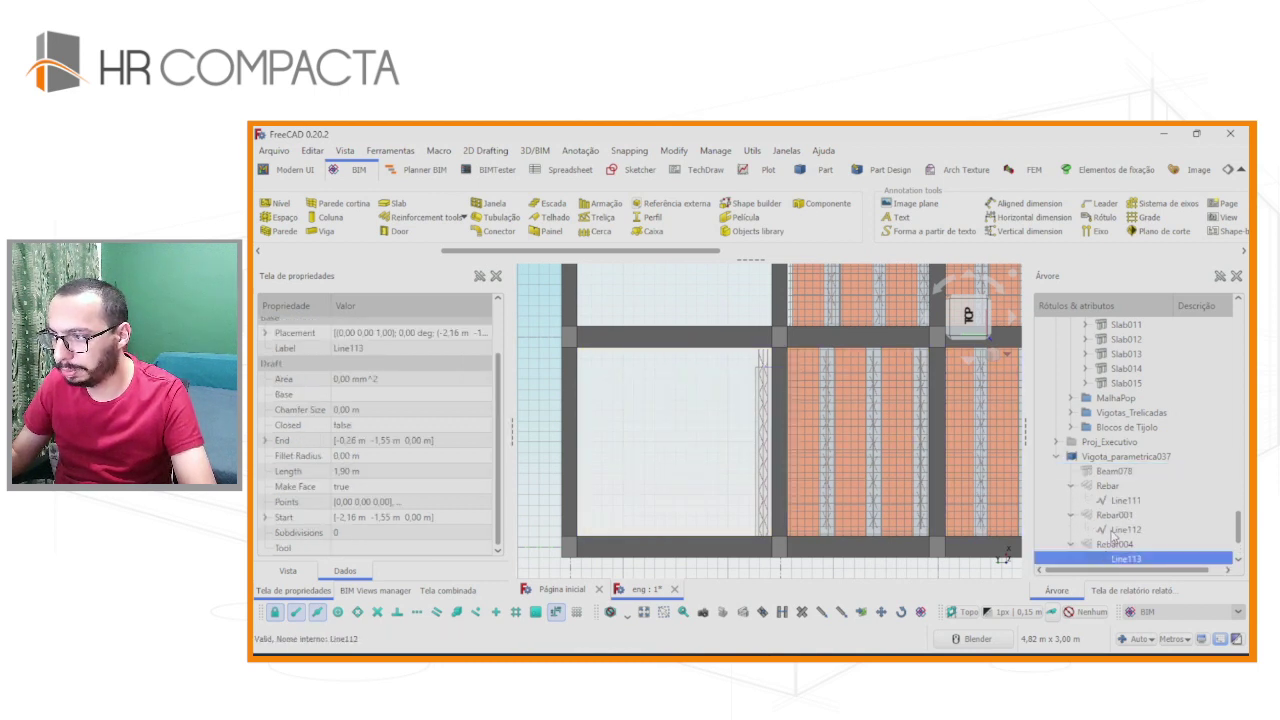
pyautogui.keyDown('ctrl'); pyautogui.click(1115, 529); pyautogui.keyUp('ctrl')
pyautogui.keyDown('ctrl'); pyautogui.click(1115, 500); pyautogui.keyUp('ctrl')
pyautogui.click(356, 475)
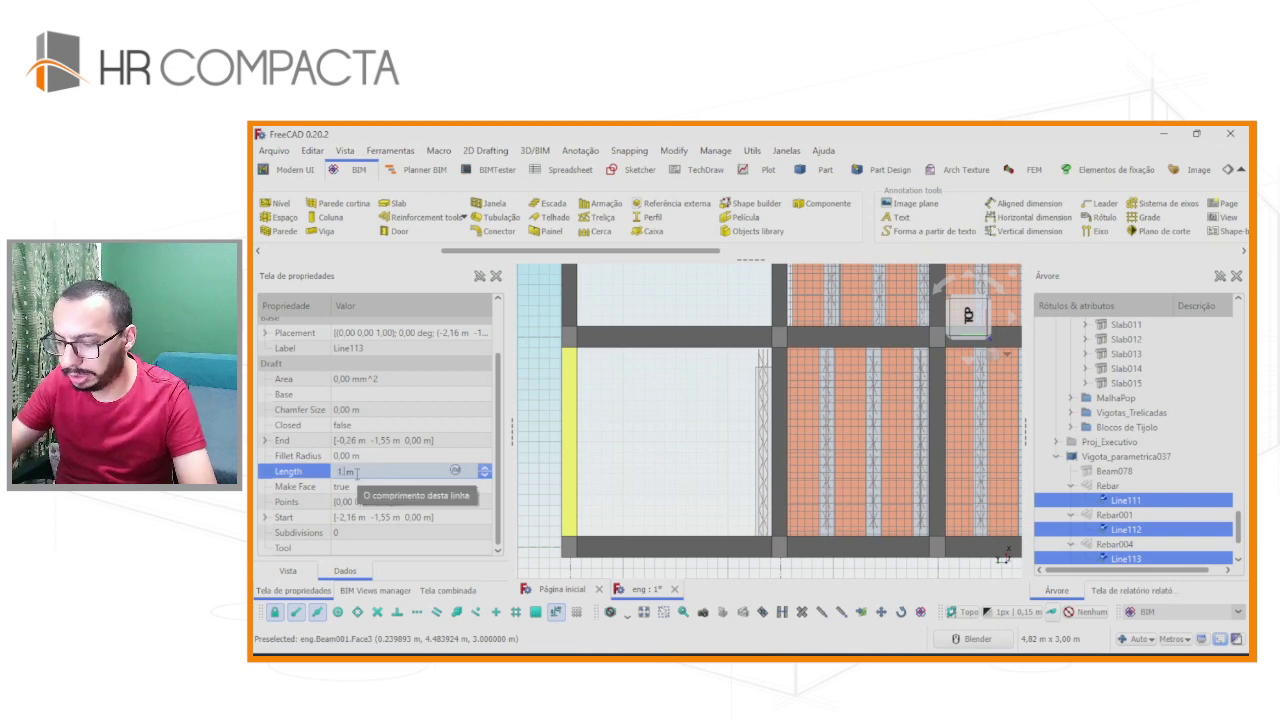
pyautogui.write(',7')
pyautogui.press('Return')
# Reduce Number X of both Array074 and Array075 from 10 to 9.
pyautogui.scroll(4, 762, 372)
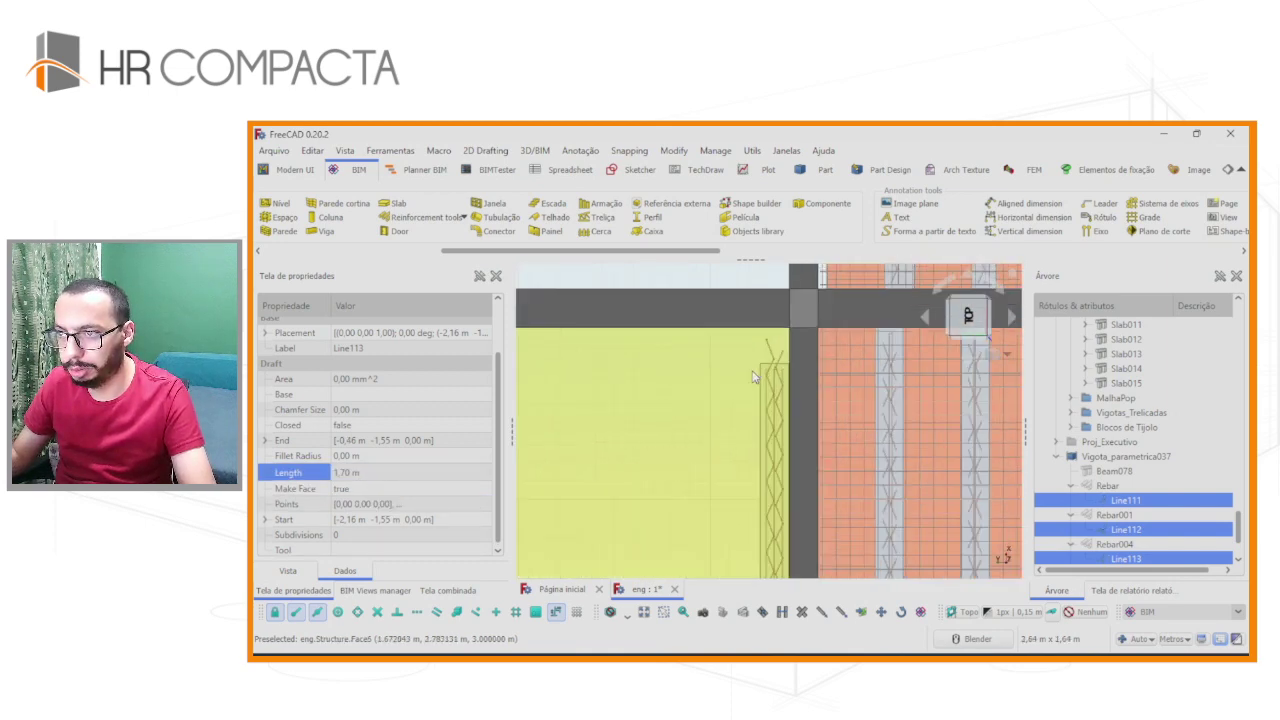
pyautogui.scroll(4, 760, 372)
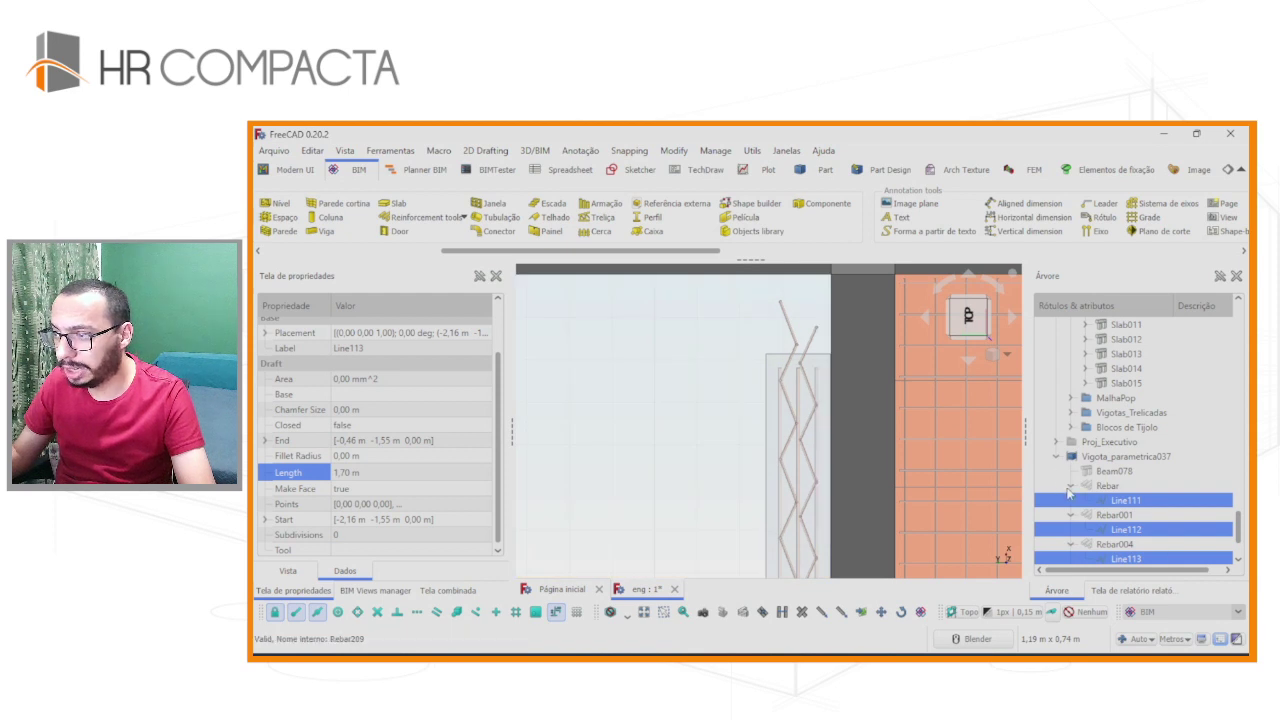
pyautogui.click(1070, 486)
pyautogui.click(1071, 500)
pyautogui.click(1071, 515)
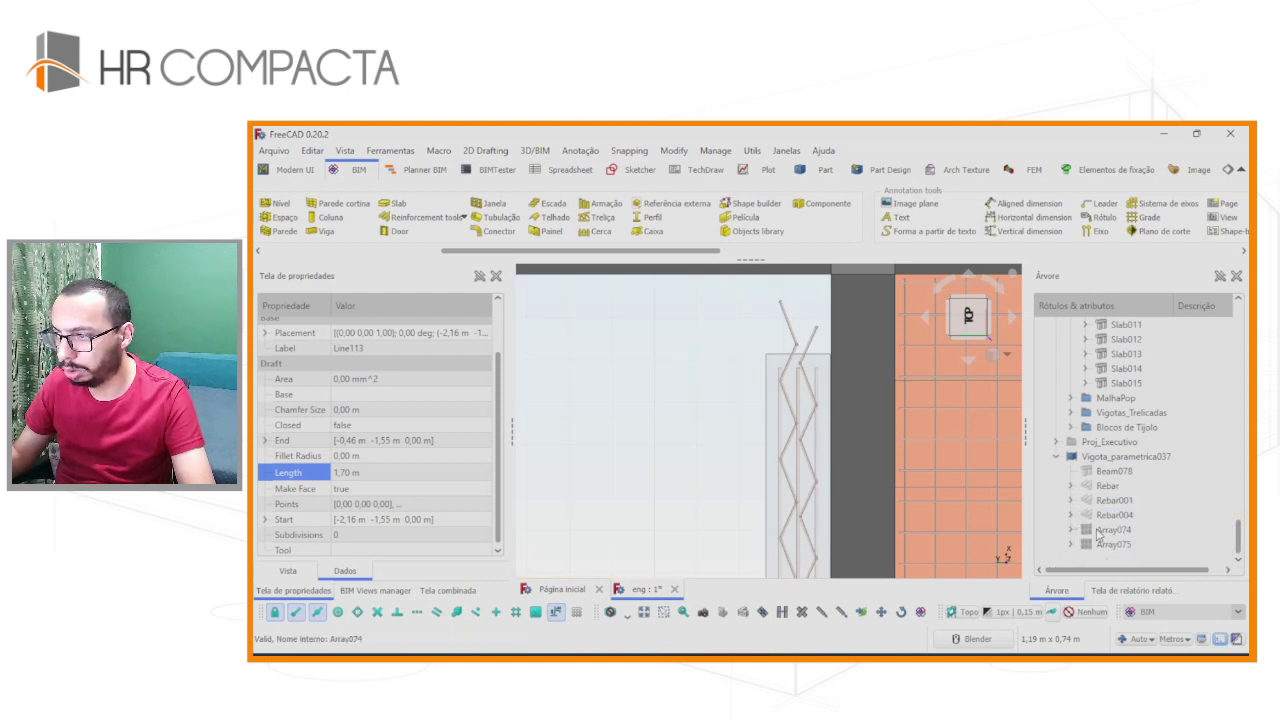
pyautogui.click(1100, 530)
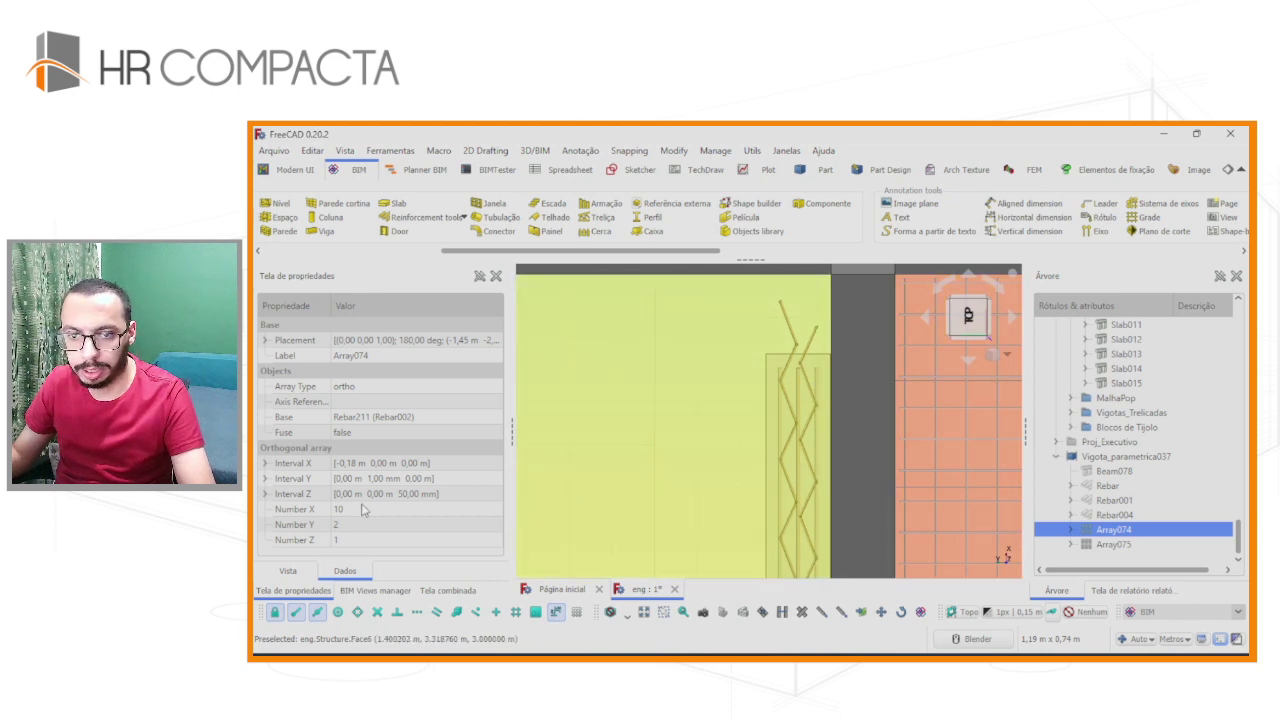
pyautogui.click(363, 510)
pyautogui.write('9')
pyautogui.press('Return')
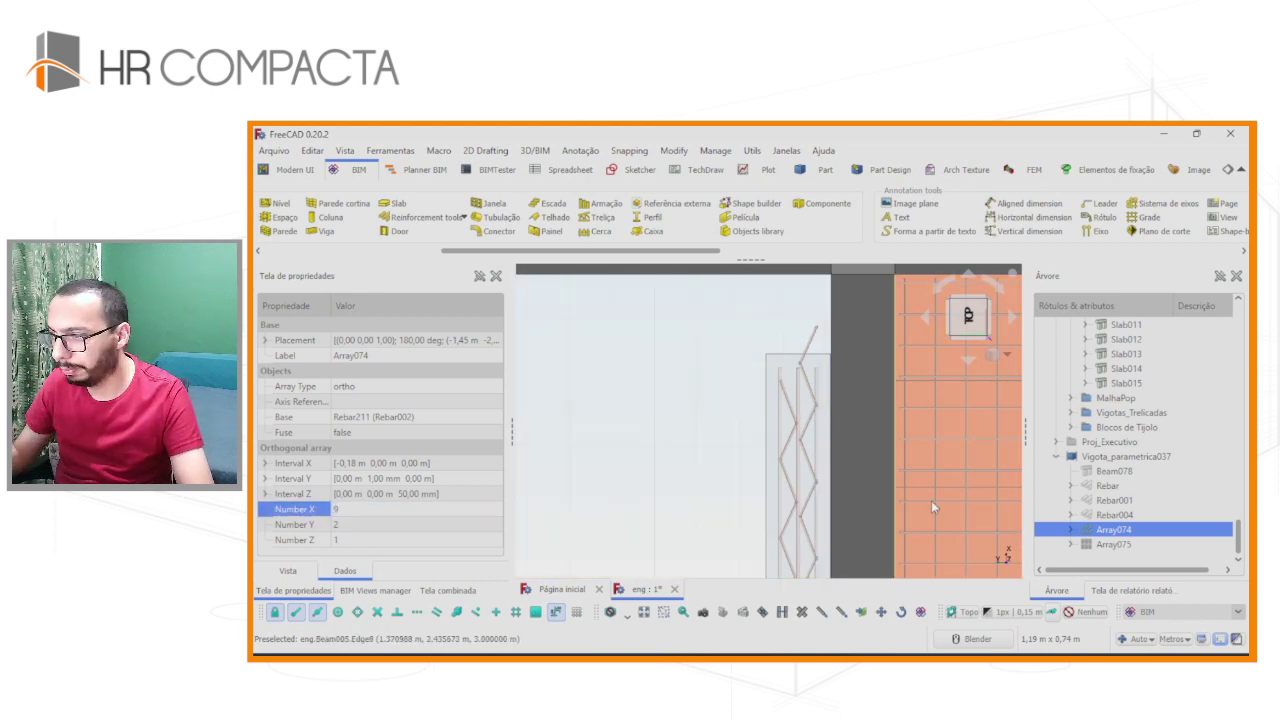
pyautogui.click(1113, 544)
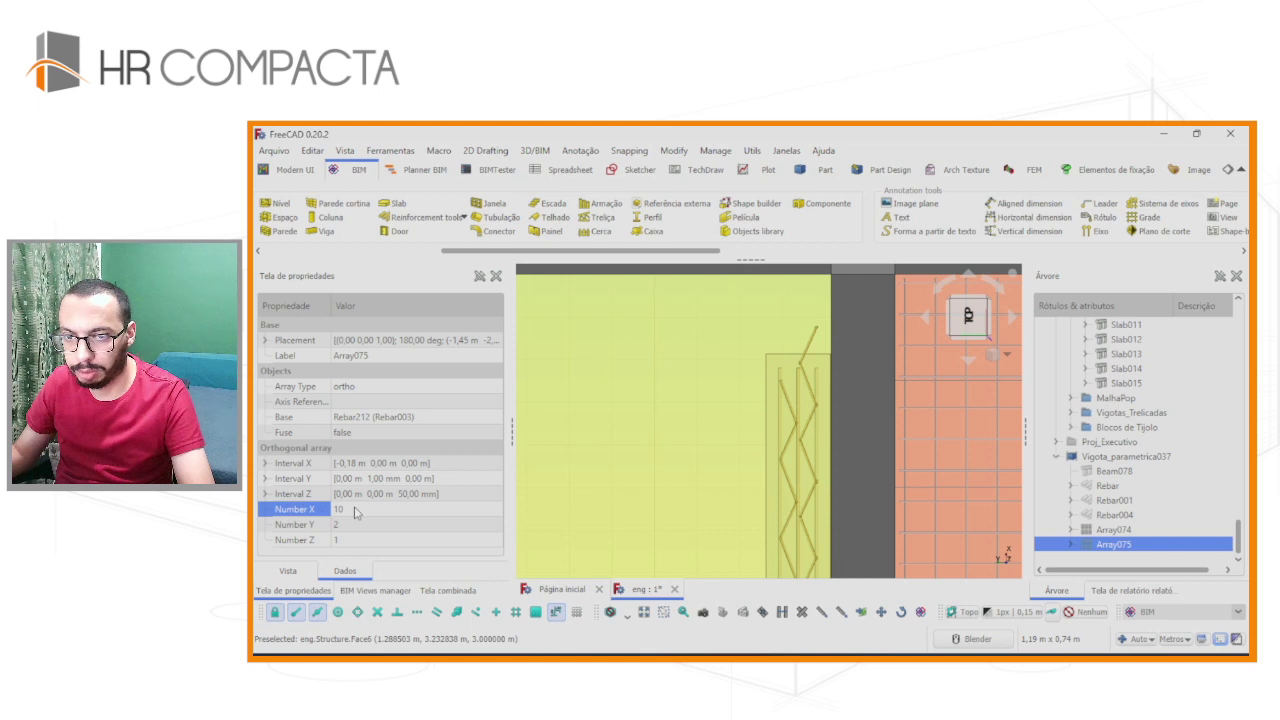
pyautogui.click(355, 510)
pyautogui.write('9')
pyautogui.press('Return')
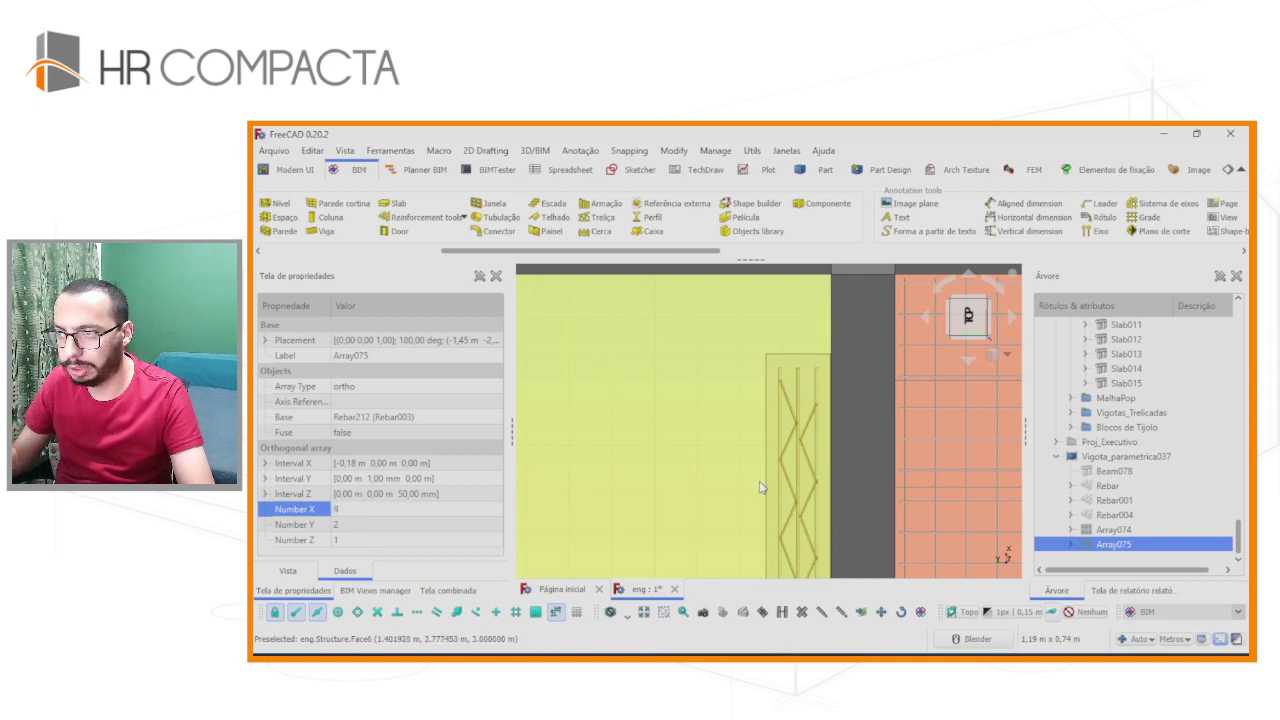
pyautogui.scroll(-3, 790, 480)
pyautogui.scroll(-3, 810, 480)
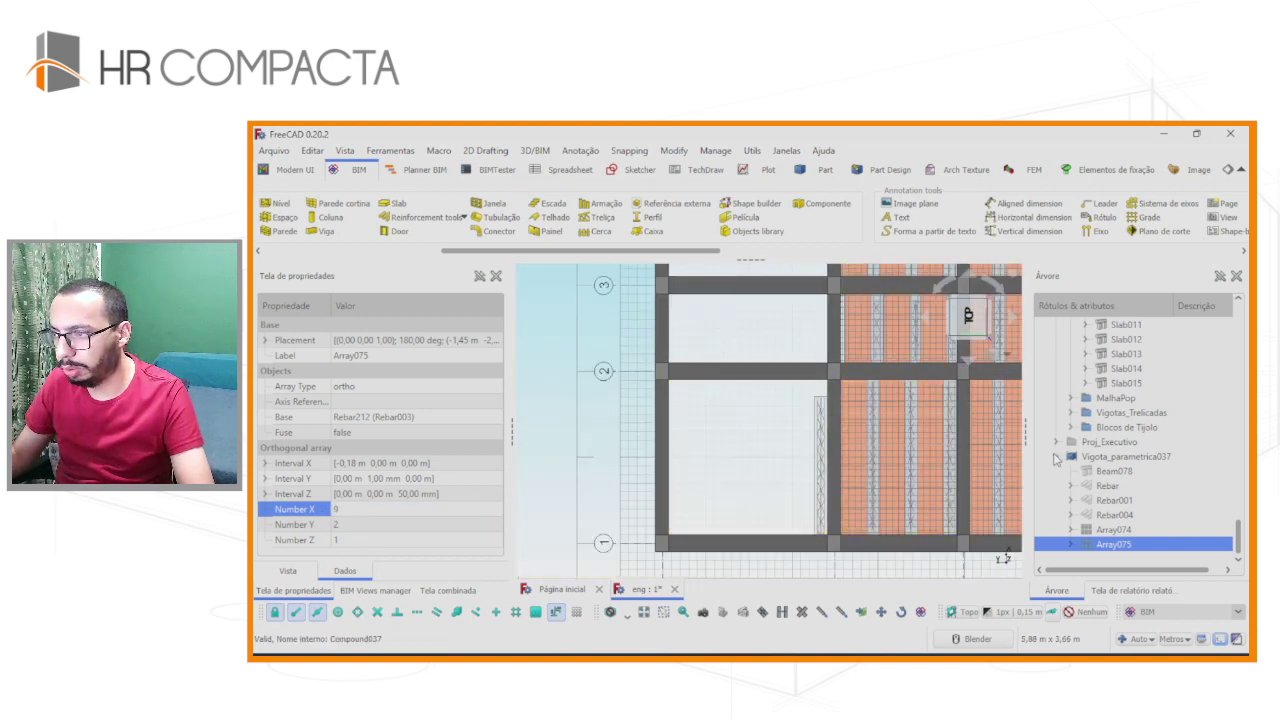
pyautogui.click(1056, 457)
pyautogui.click(1112, 545)
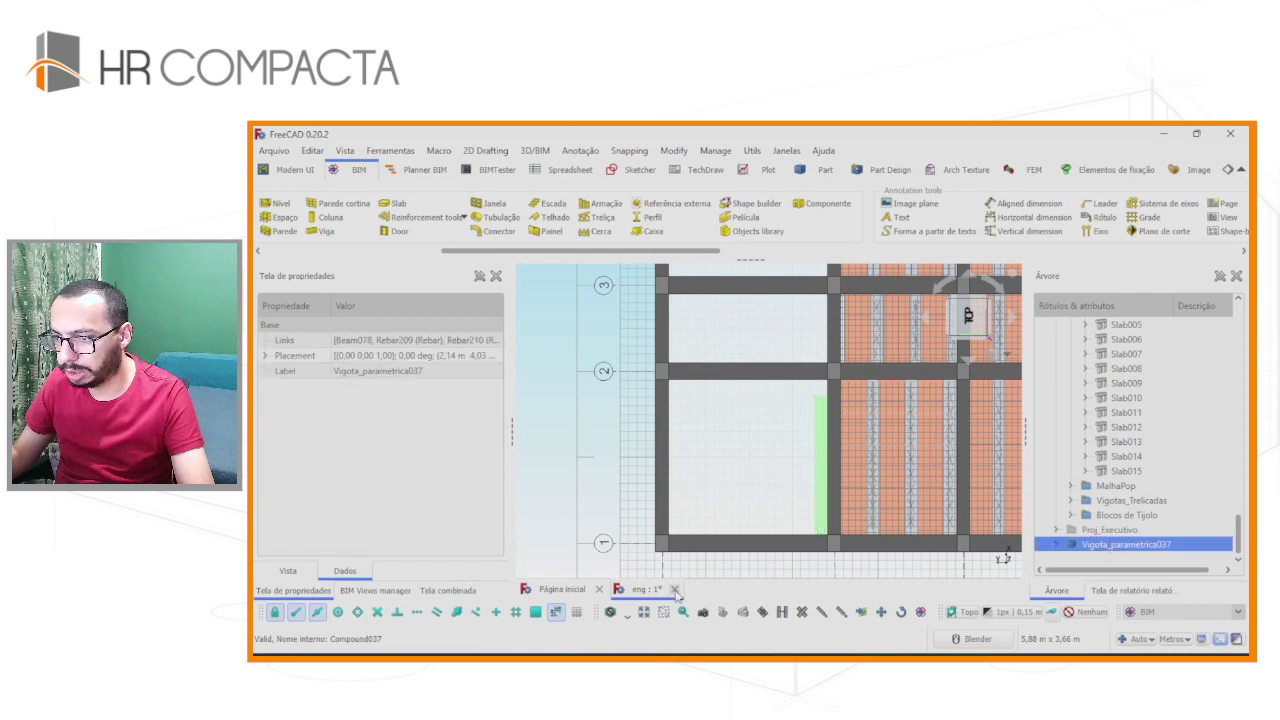
pyautogui.click(884, 619)
pyautogui.click(630, 473)
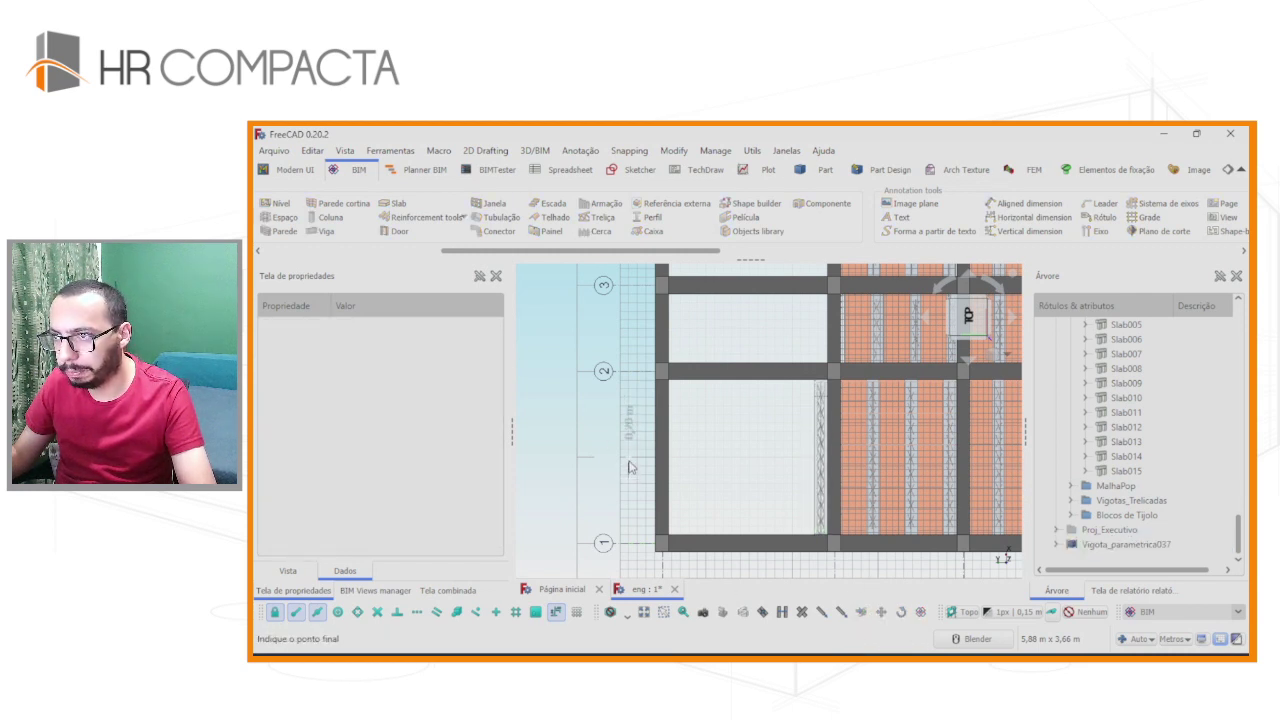
pyautogui.scroll(2, 836, 488)
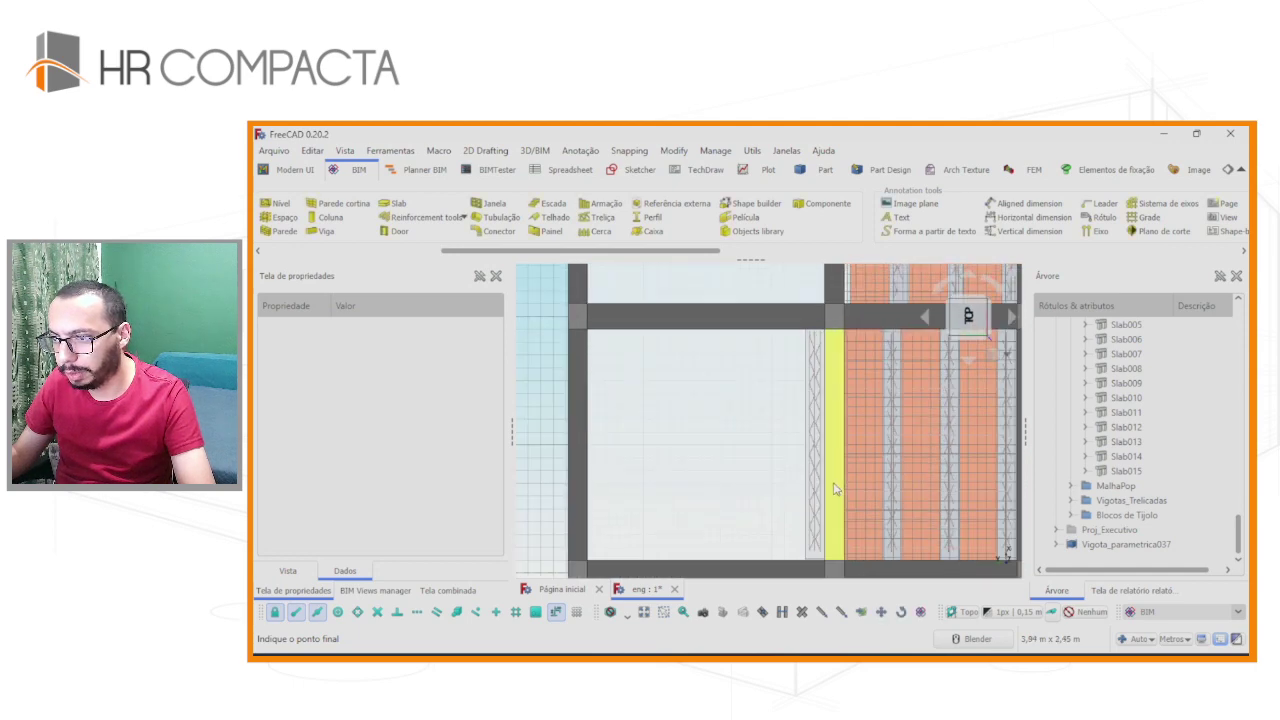
pyautogui.scroll(1, 836, 488)
pyautogui.scroll(-1, 836, 490)
pyautogui.scroll(-1, 835, 490)
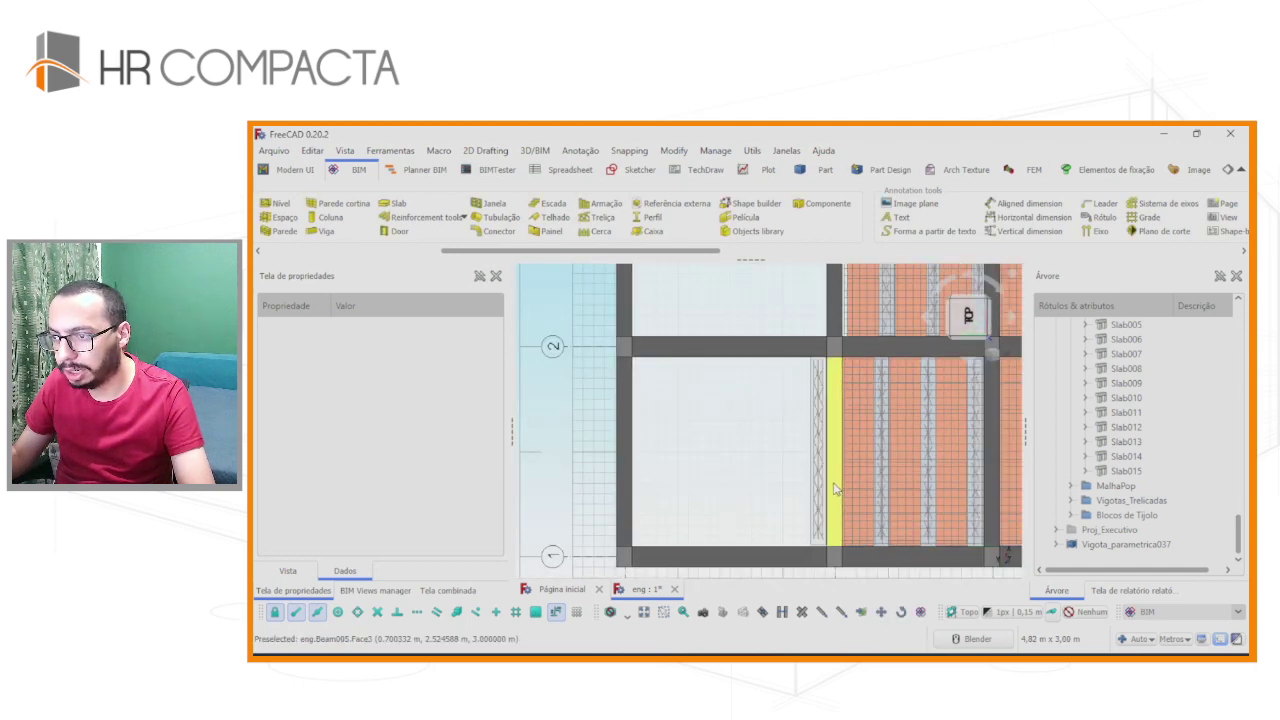
pyautogui.click(1112, 544)
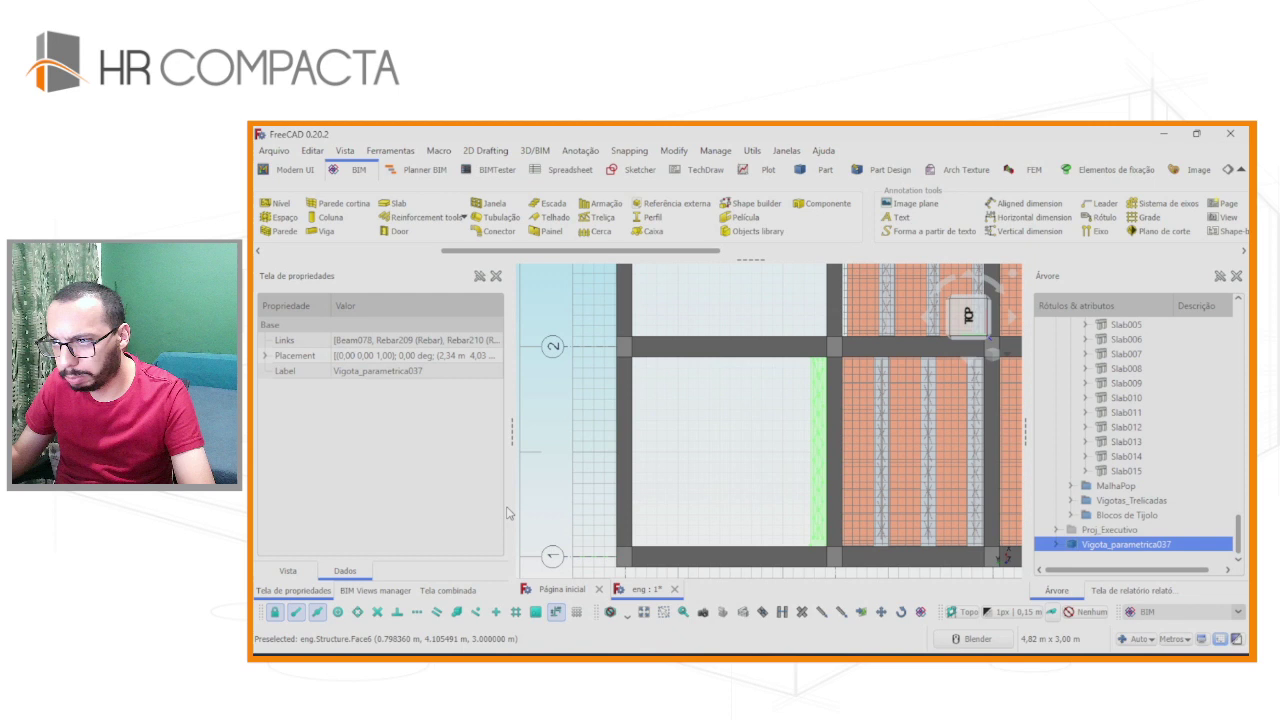
pyautogui.click(875, 613)
pyautogui.click(594, 421)
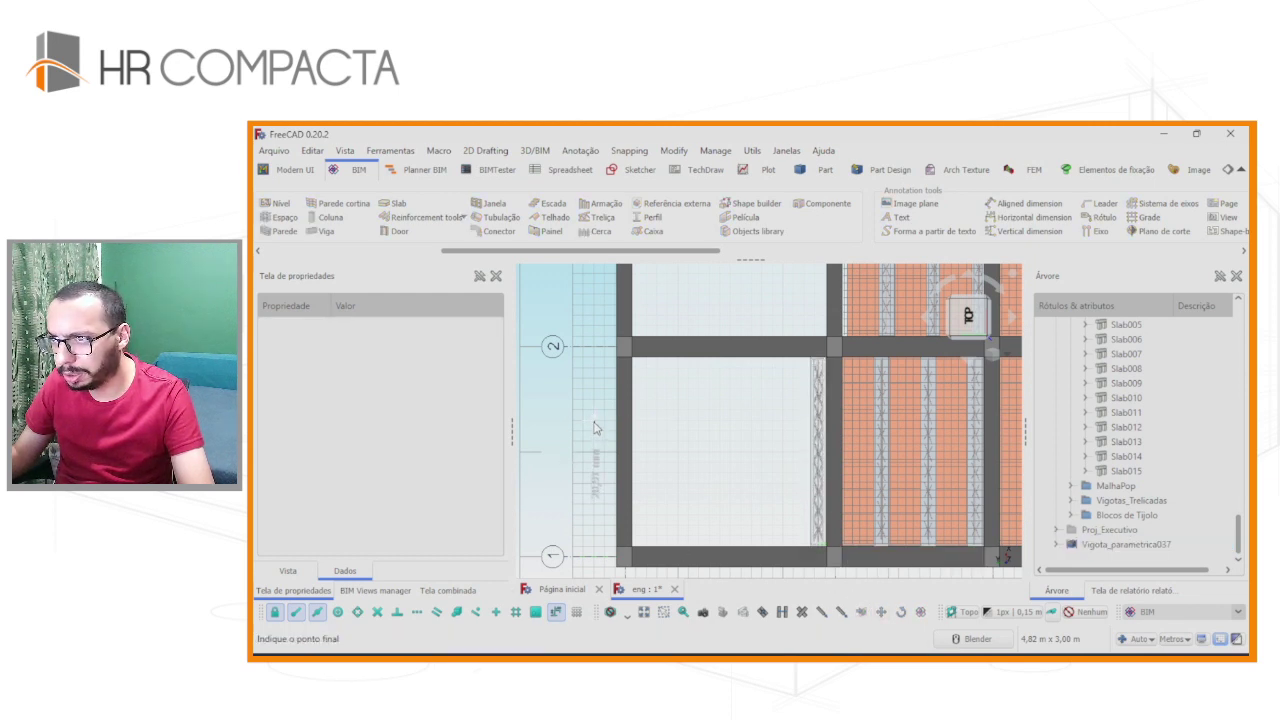
pyautogui.press('Escape')
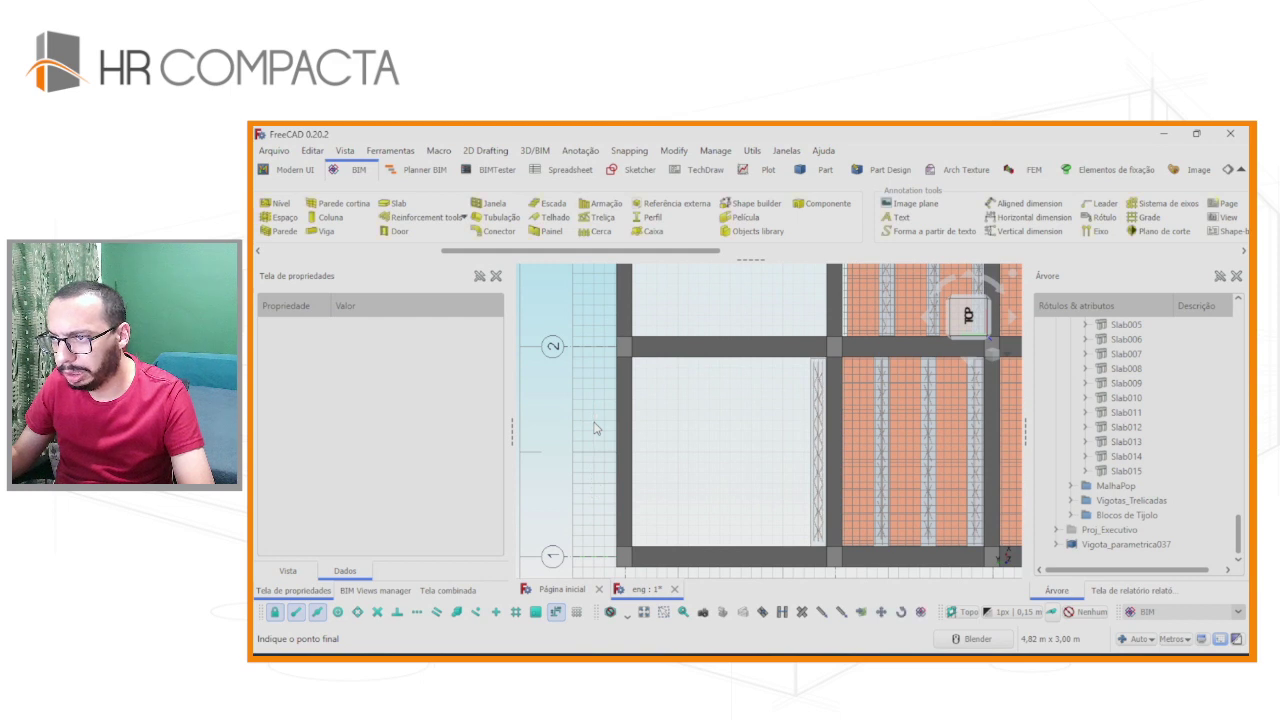
pyautogui.scroll(-3, 594, 428)
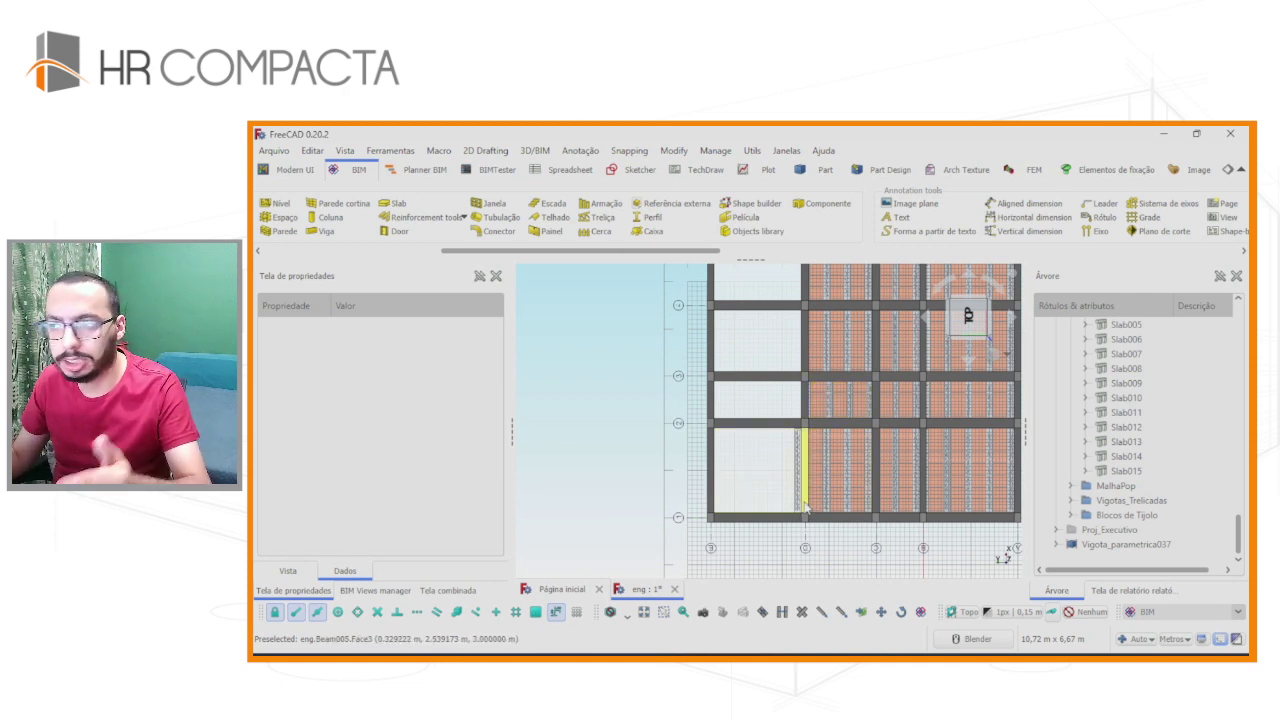
pyautogui.moveTo(790, 465); pyautogui.dragTo(812, 450, button='middle')
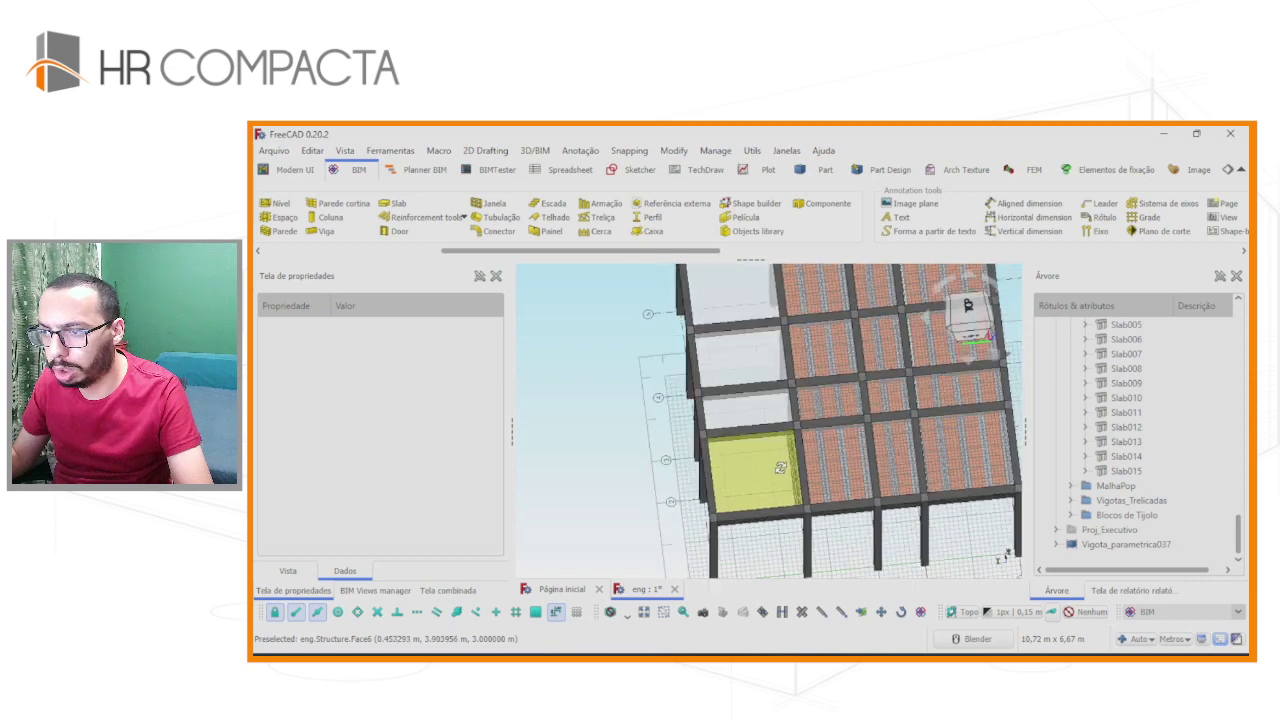
pyautogui.scroll(-3, 790, 460)
pyautogui.scroll(5, 753, 461)
pyautogui.scroll(-5, 753, 461)
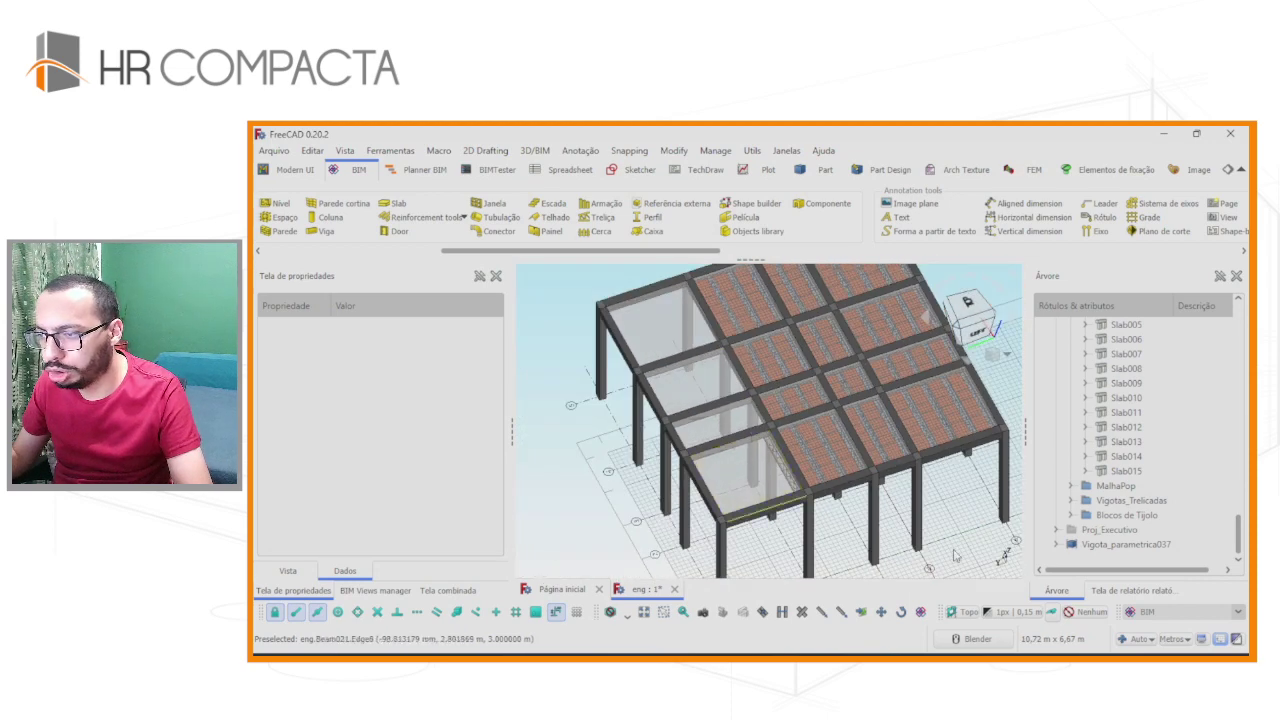
pyautogui.scroll(-2, 978, 519)
pyautogui.click(964, 308)
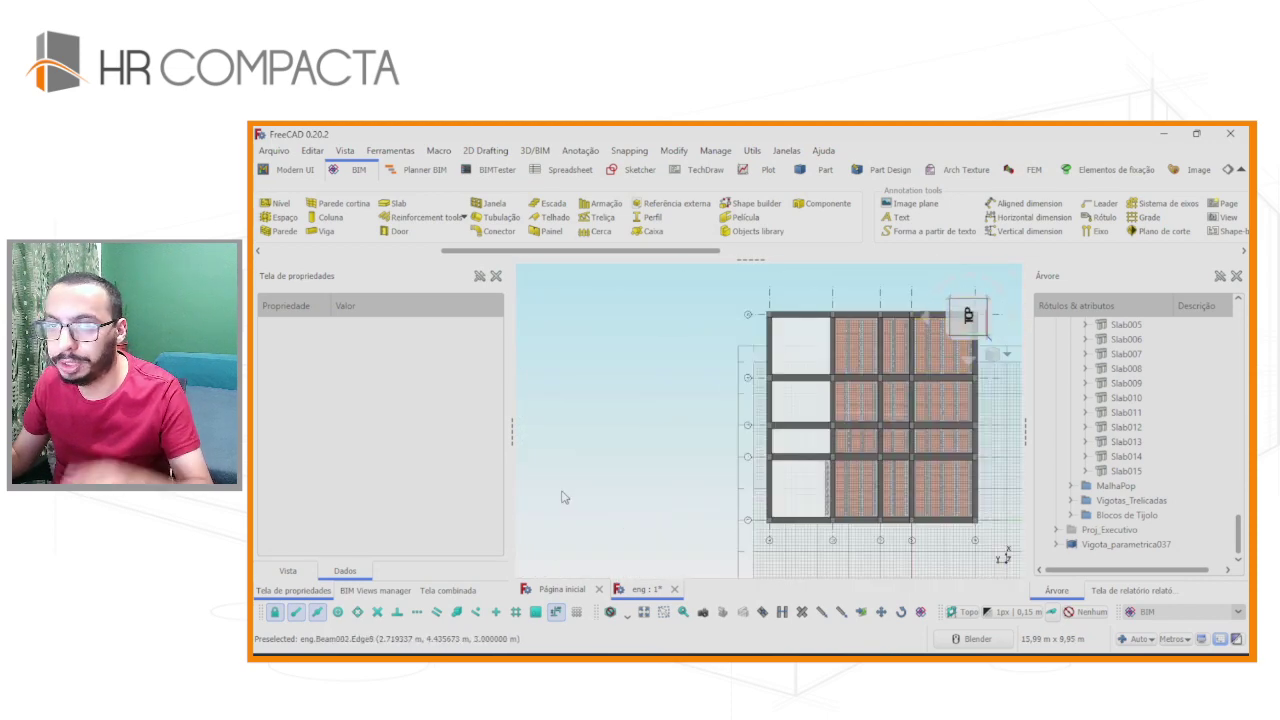
pyautogui.moveTo(530, 251); pyautogui.dragTo(345, 250)
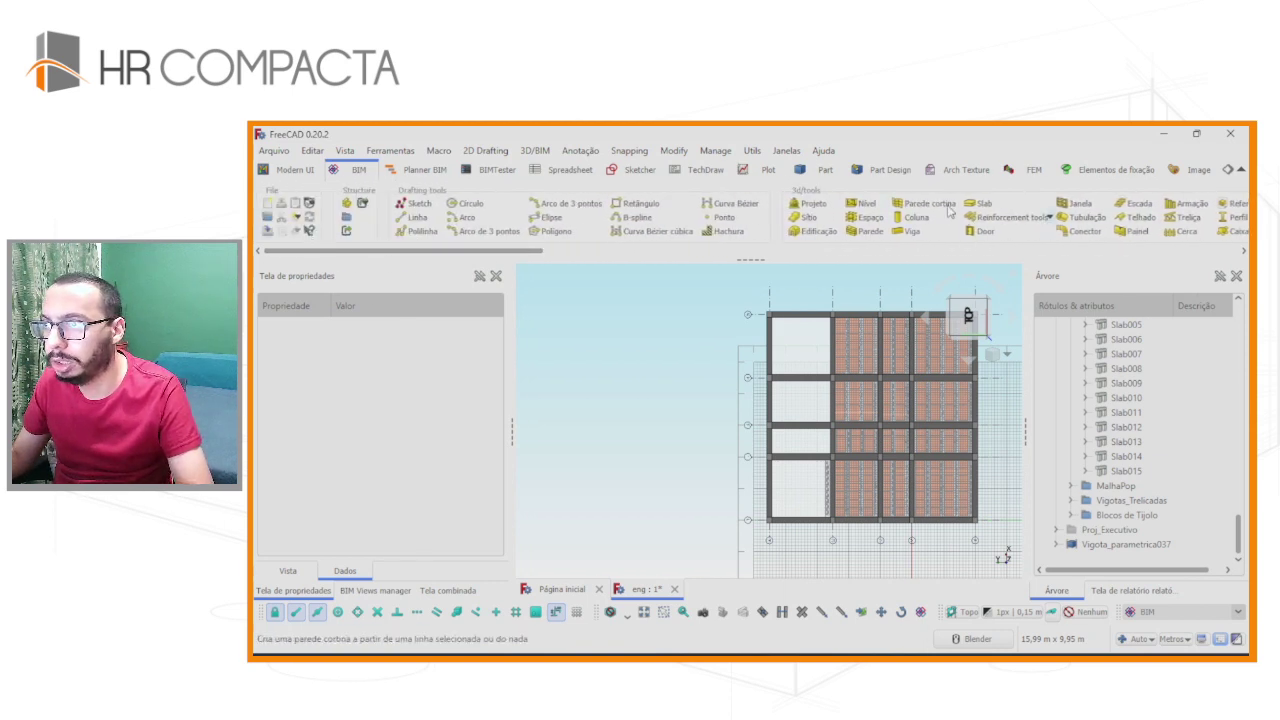
pyautogui.keyDown('shift'); pyautogui.moveTo(691, 434); pyautogui.dragTo(640, 371, button='middle'); pyautogui.keyUp('shift')
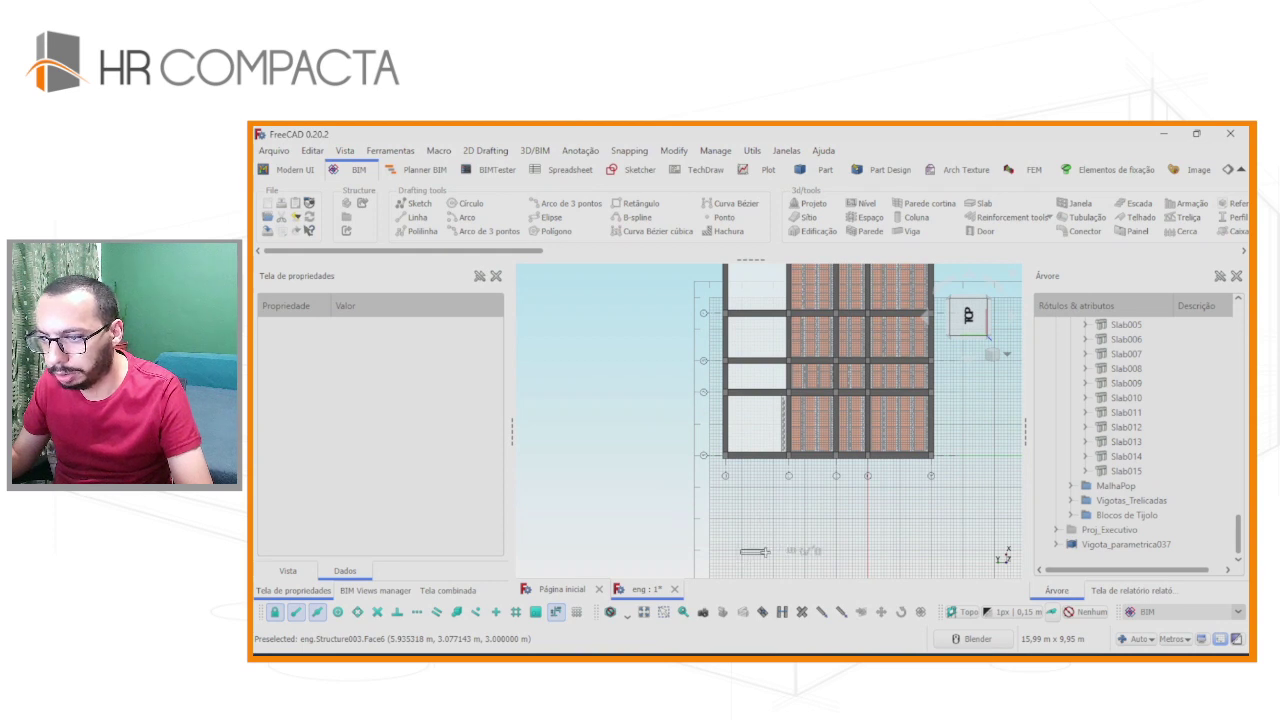
pyautogui.click(765, 557)
pyautogui.scroll(-3, 335, 530)
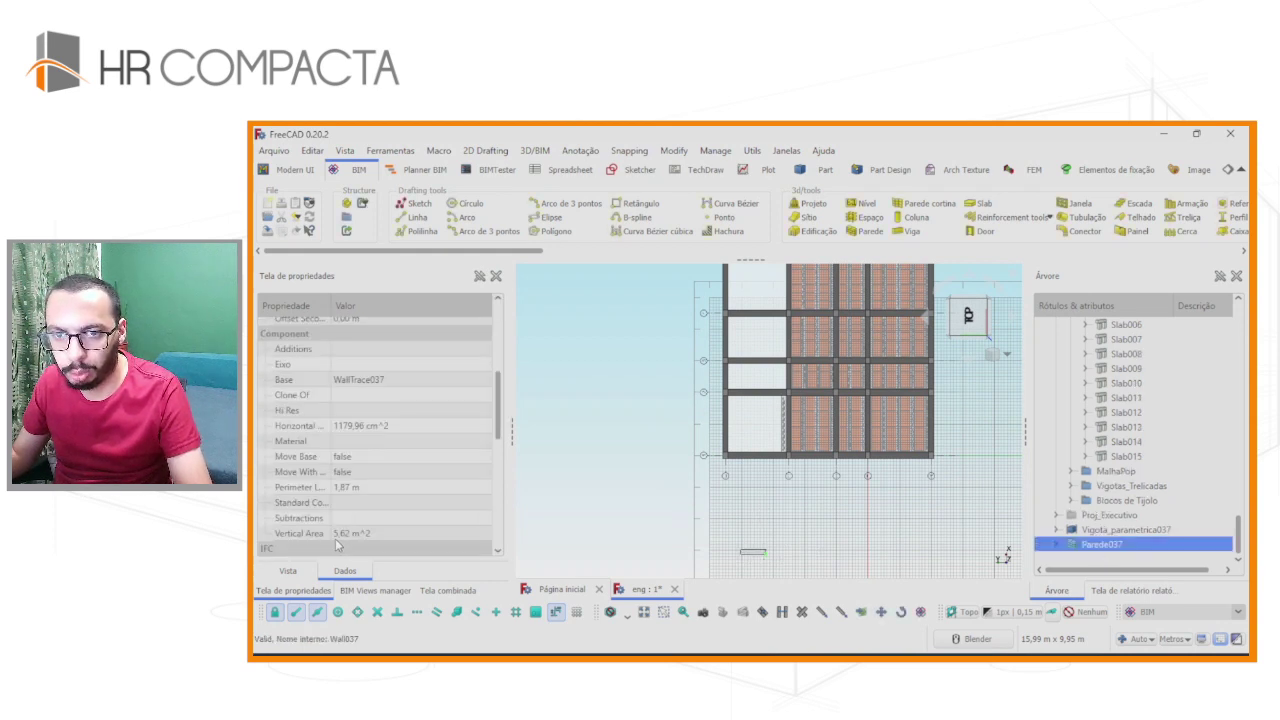
pyautogui.scroll(-3, 335, 538)
pyautogui.click(346, 456)
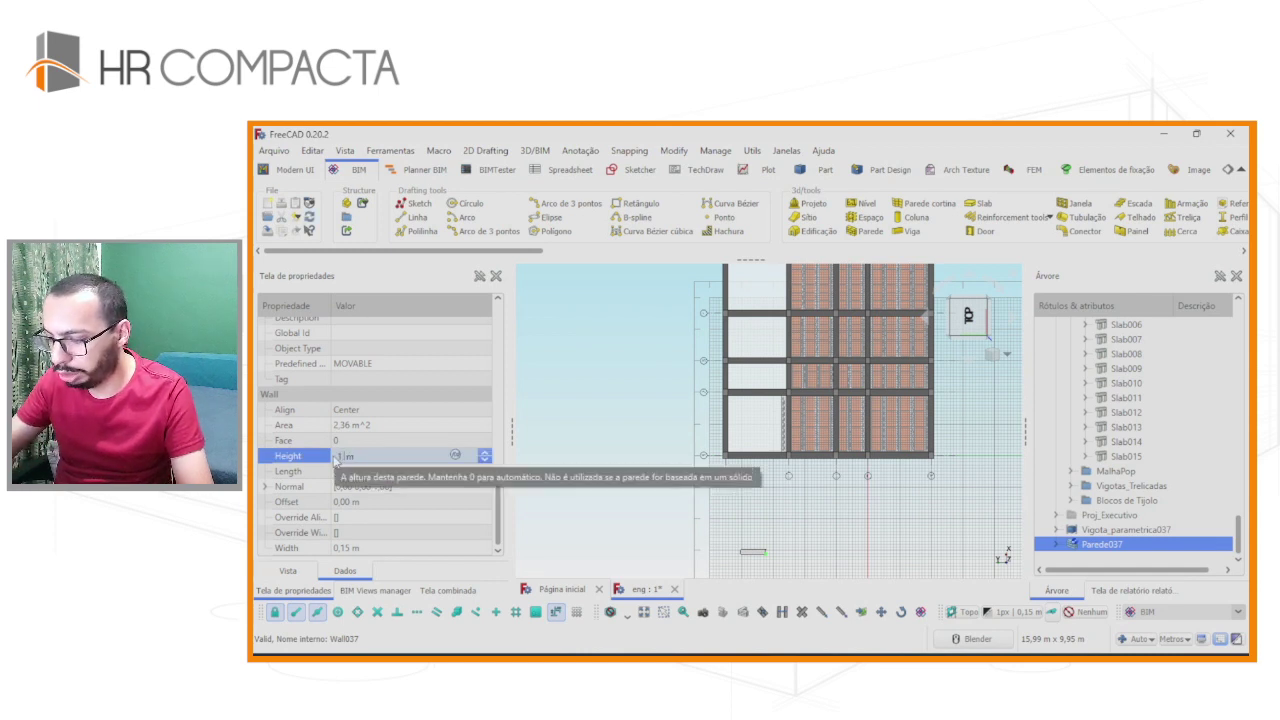
pyautogui.press('Return')
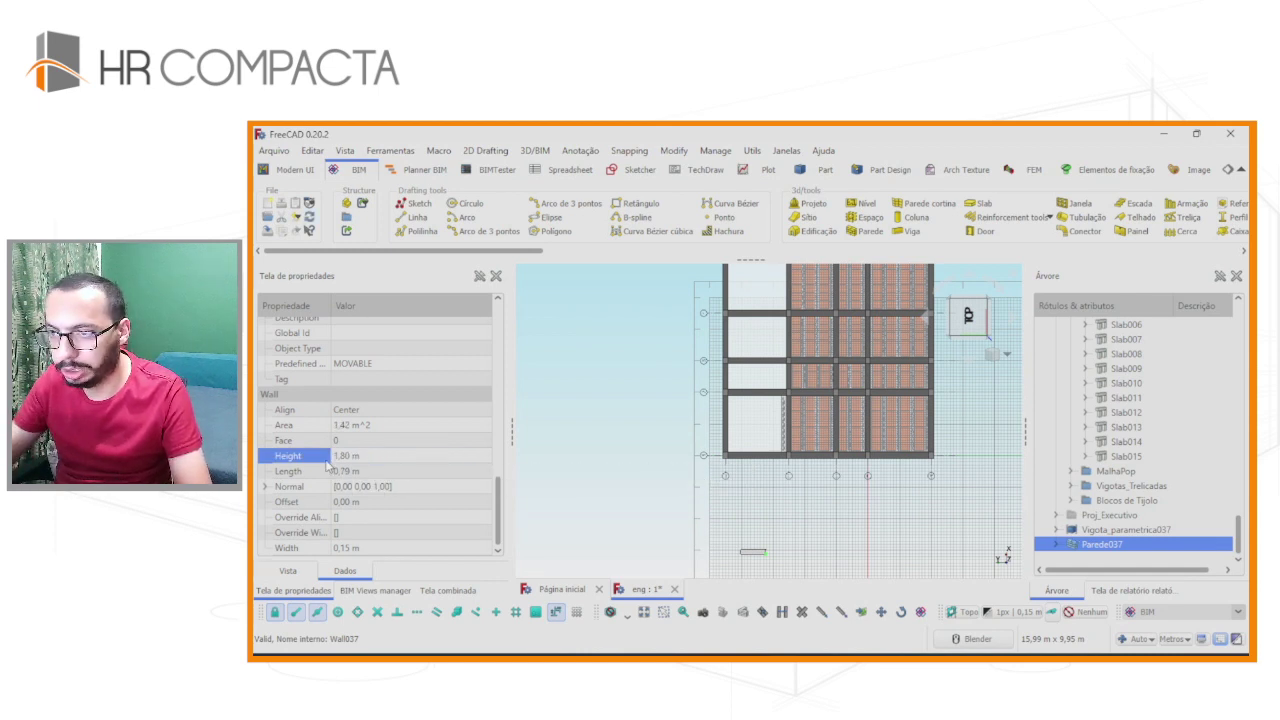
pyautogui.click(364, 546)
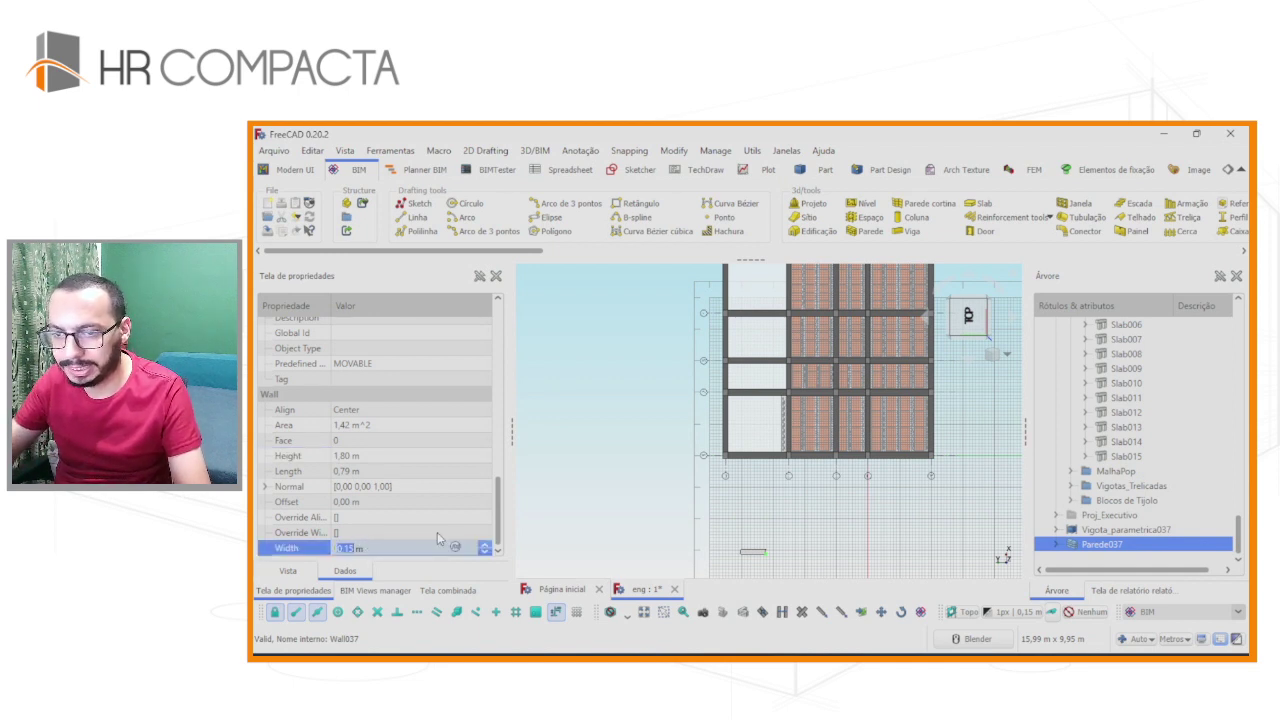
pyautogui.moveTo(410, 548)
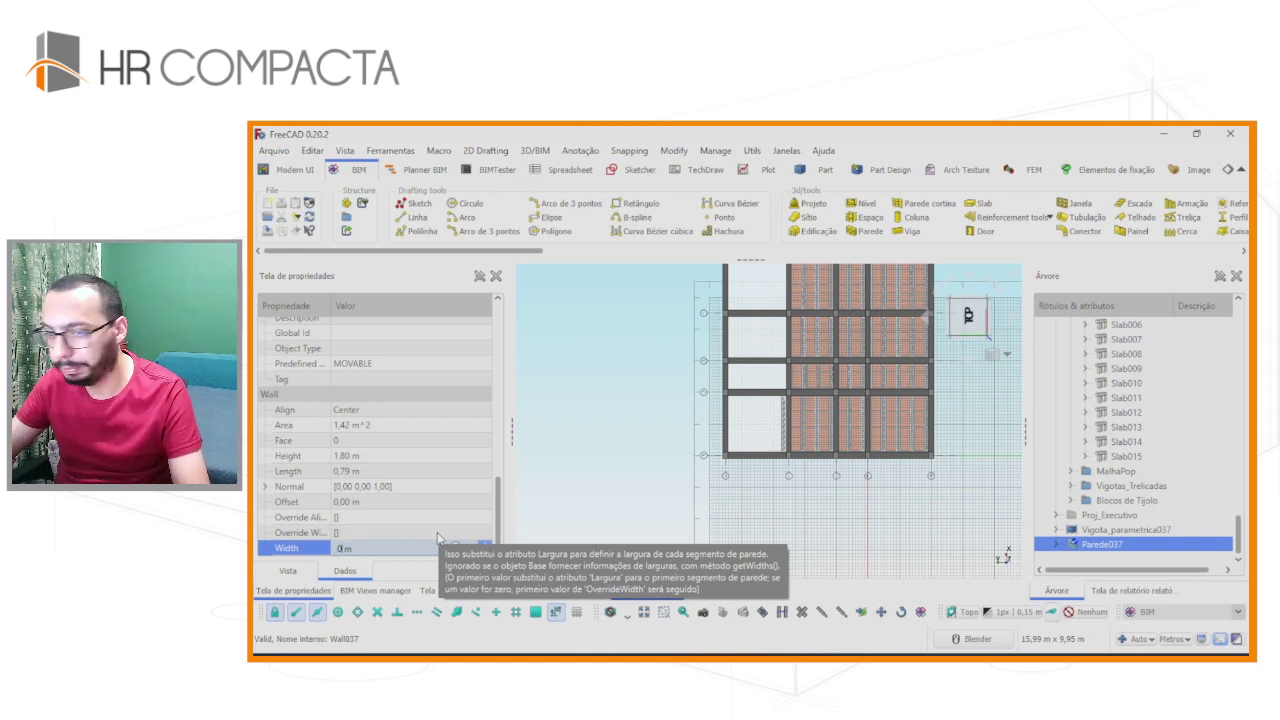
pyautogui.write('3')
pyautogui.press('BackSpace')
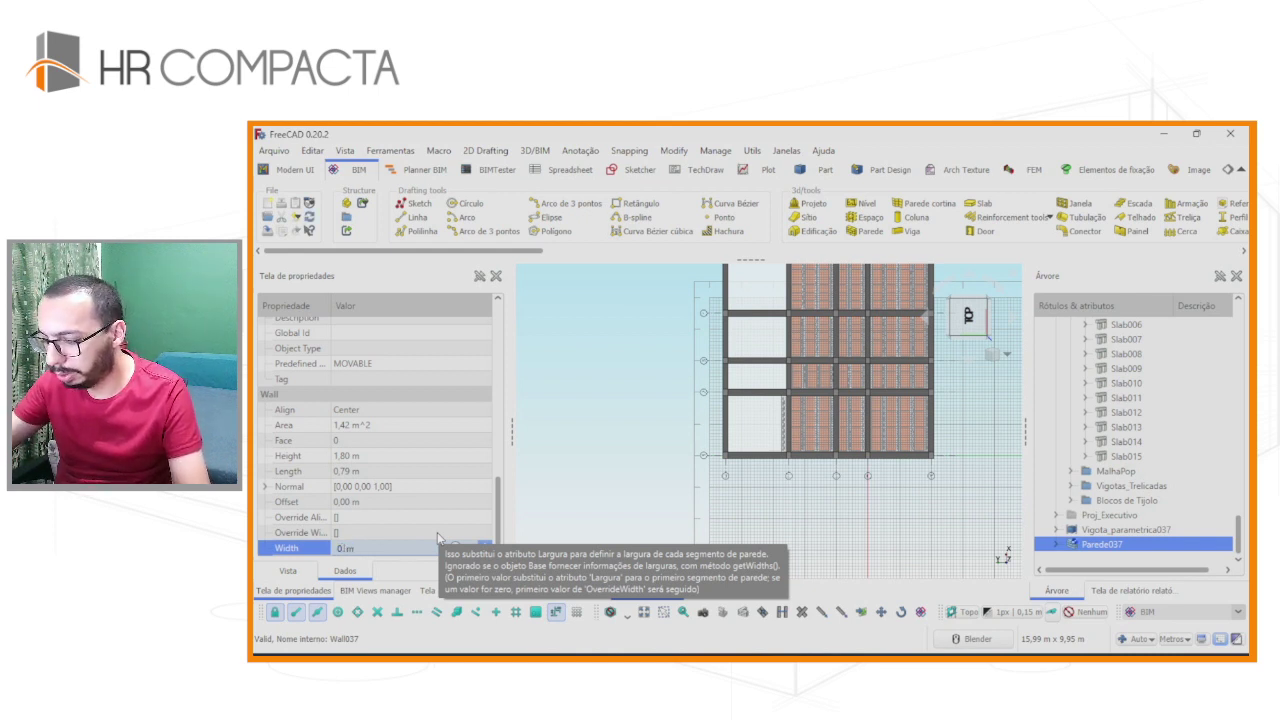
pyautogui.write(',6')
pyautogui.press('Return')
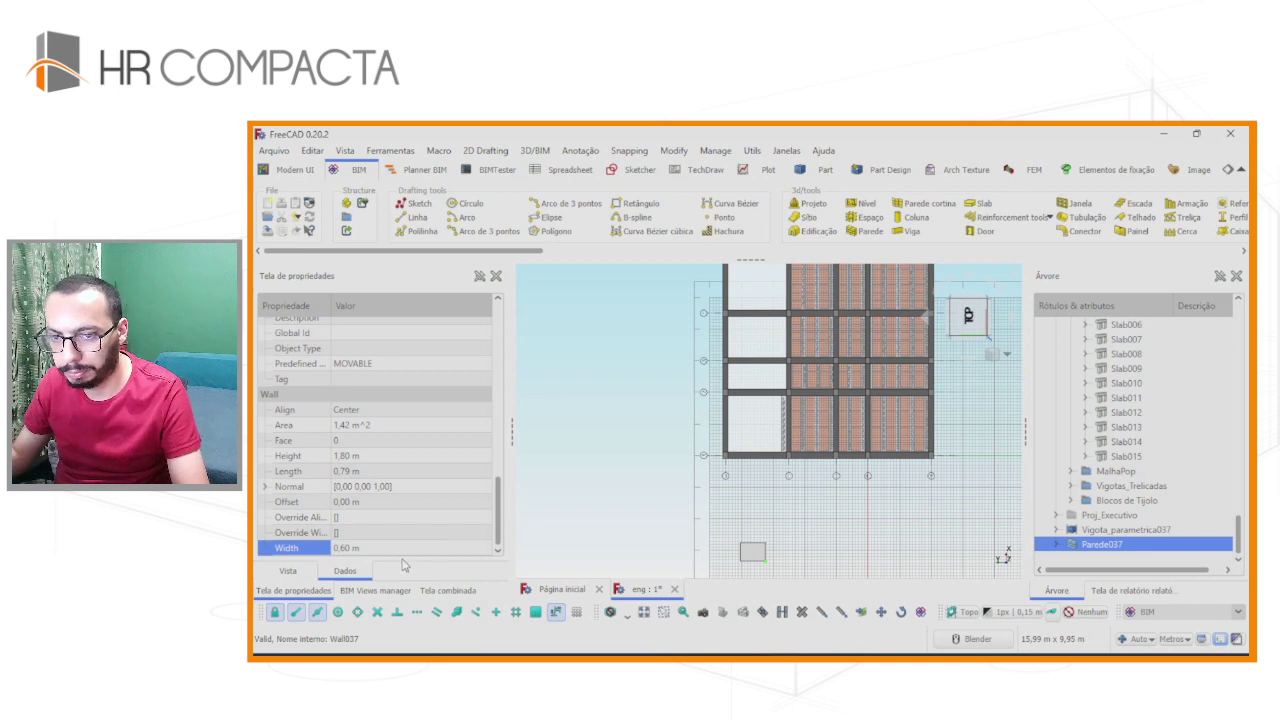
pyautogui.click(408, 540)
pyautogui.write('0,0')
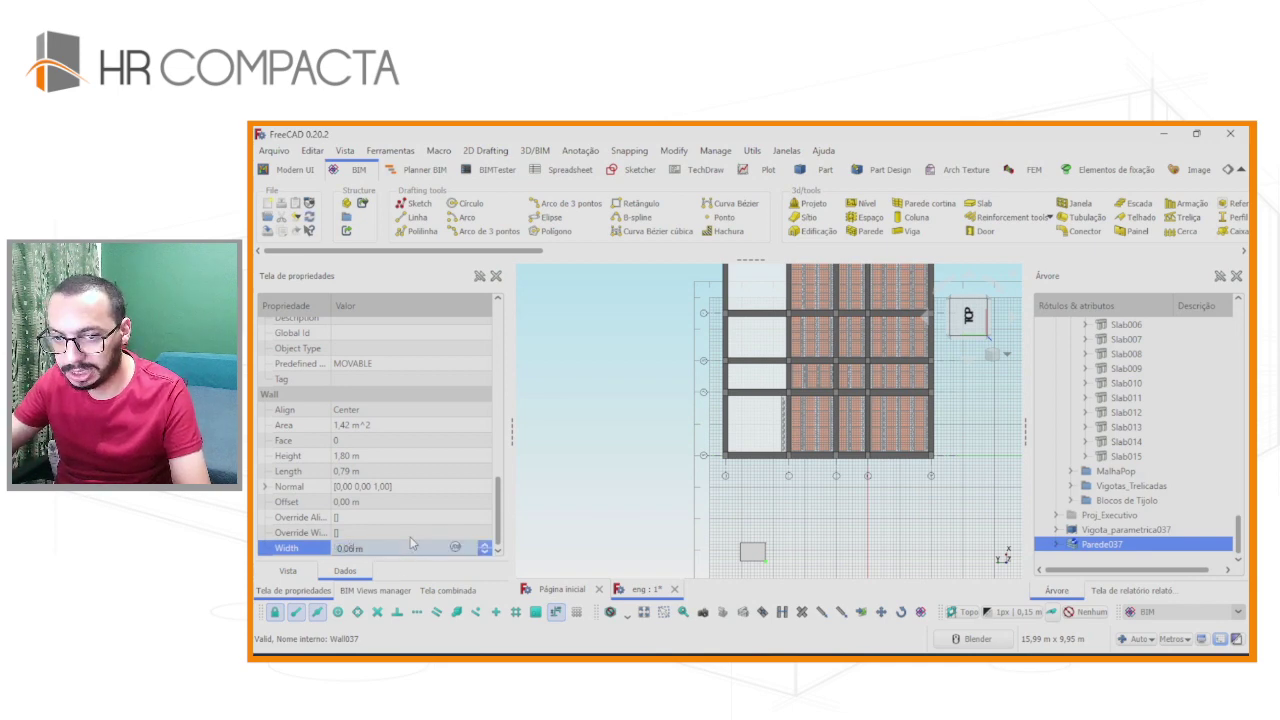
pyautogui.press('Return')
pyautogui.scroll(5, 766, 562)
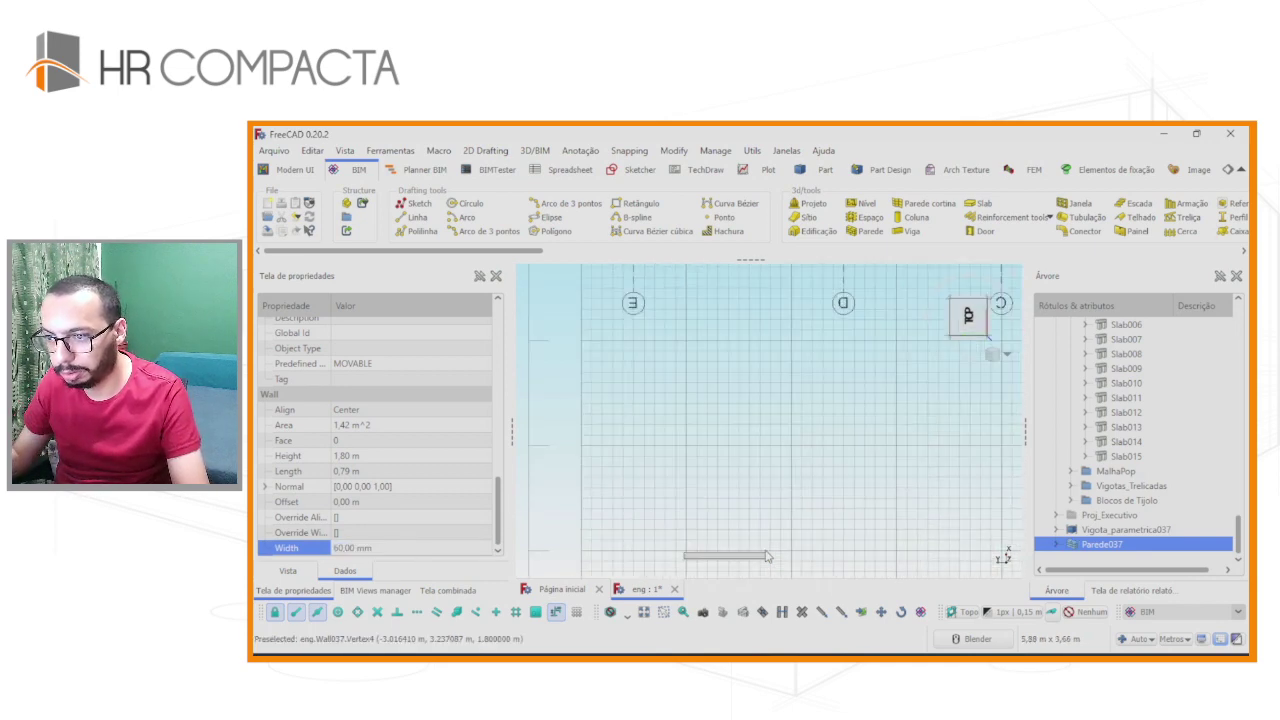
pyautogui.scroll(4, 766, 562)
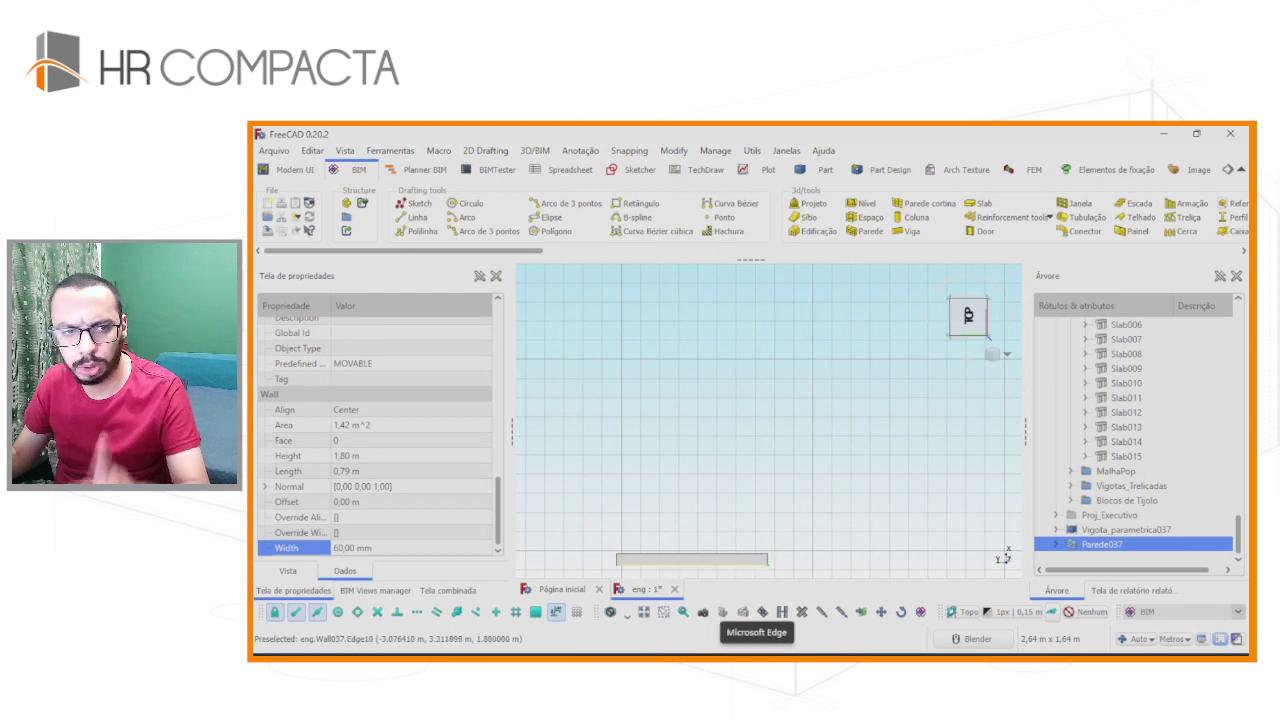
pyautogui.click(746, 651)
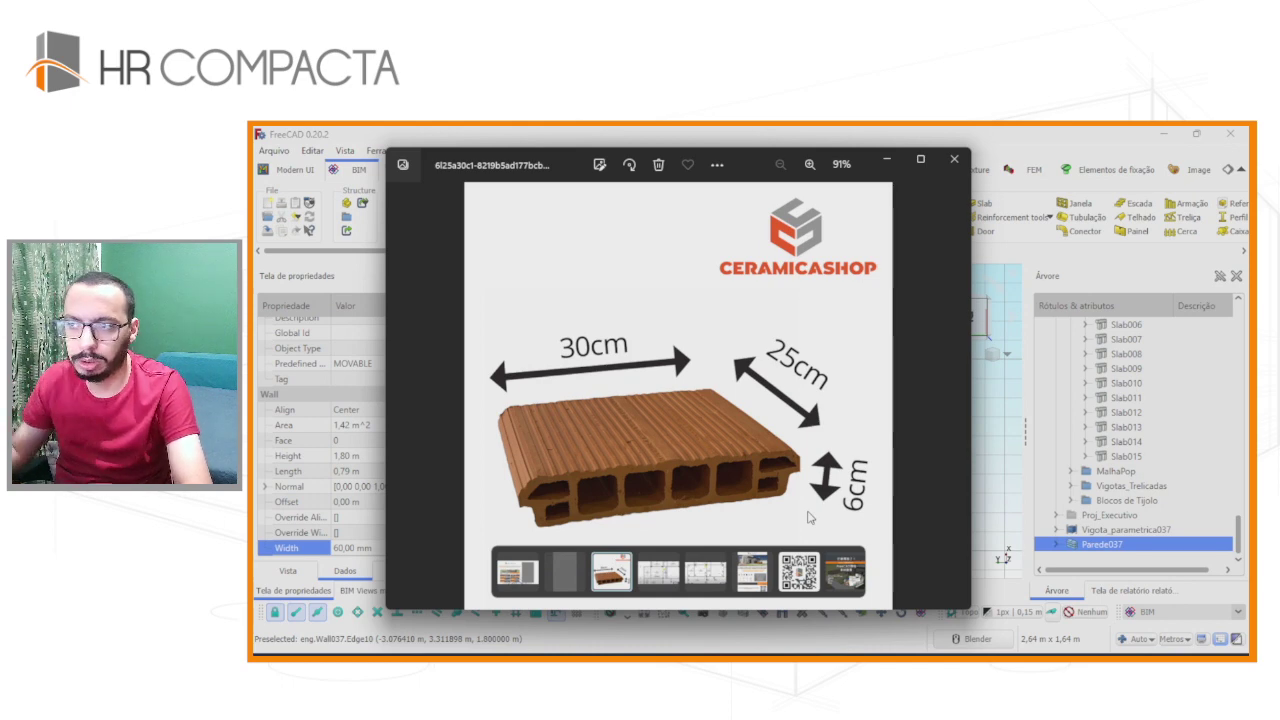
pyautogui.click(352, 133)
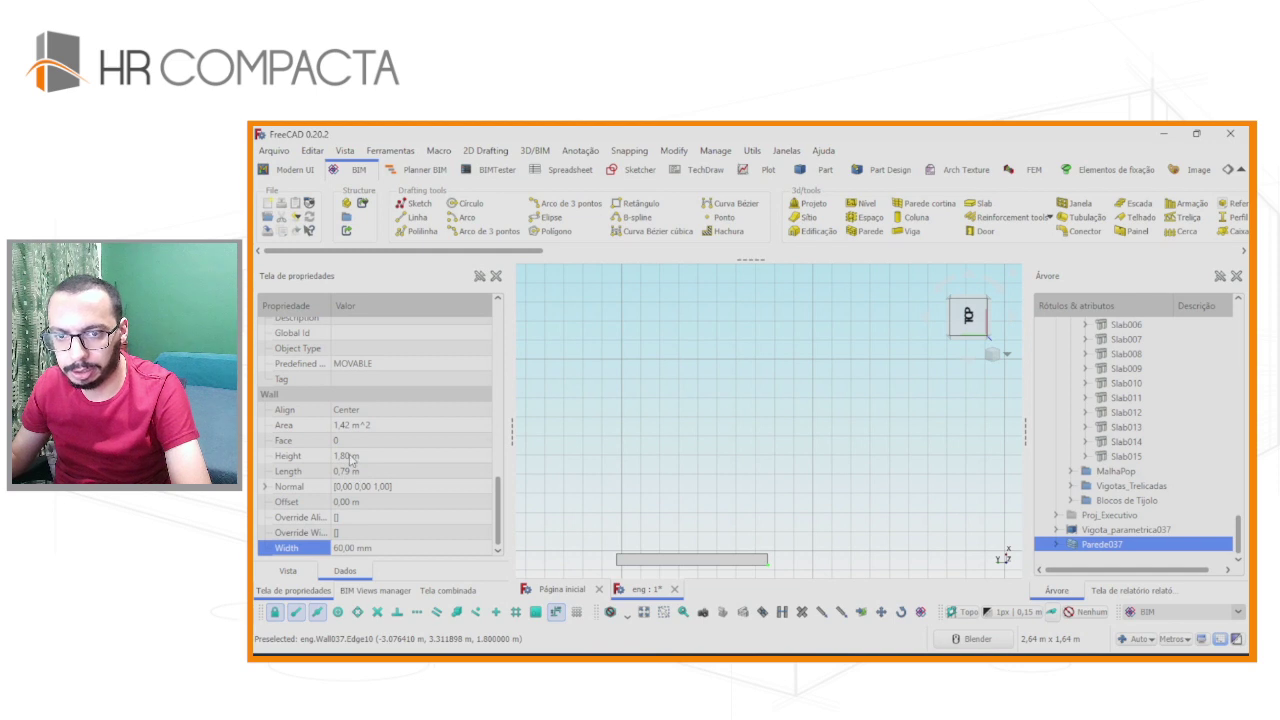
# Shorten the wall Parede037 to a length of 0,30 m.
pyautogui.click(348, 549)
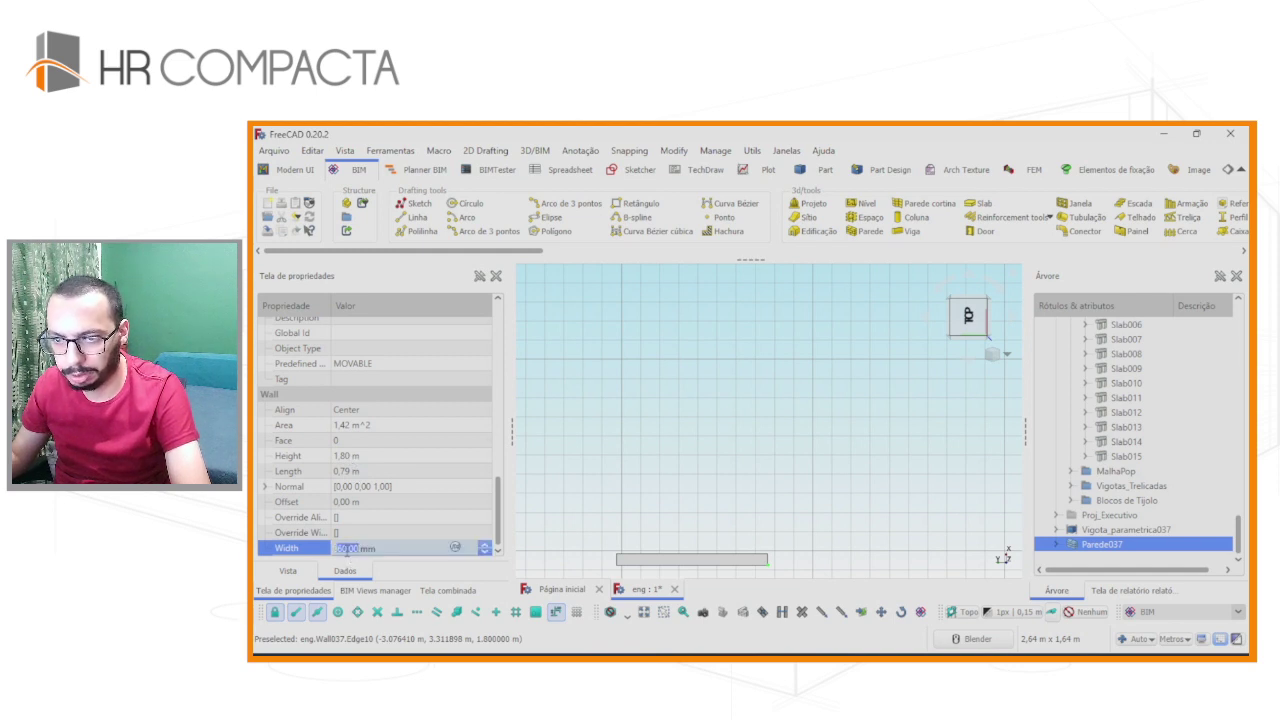
pyautogui.click(347, 470)
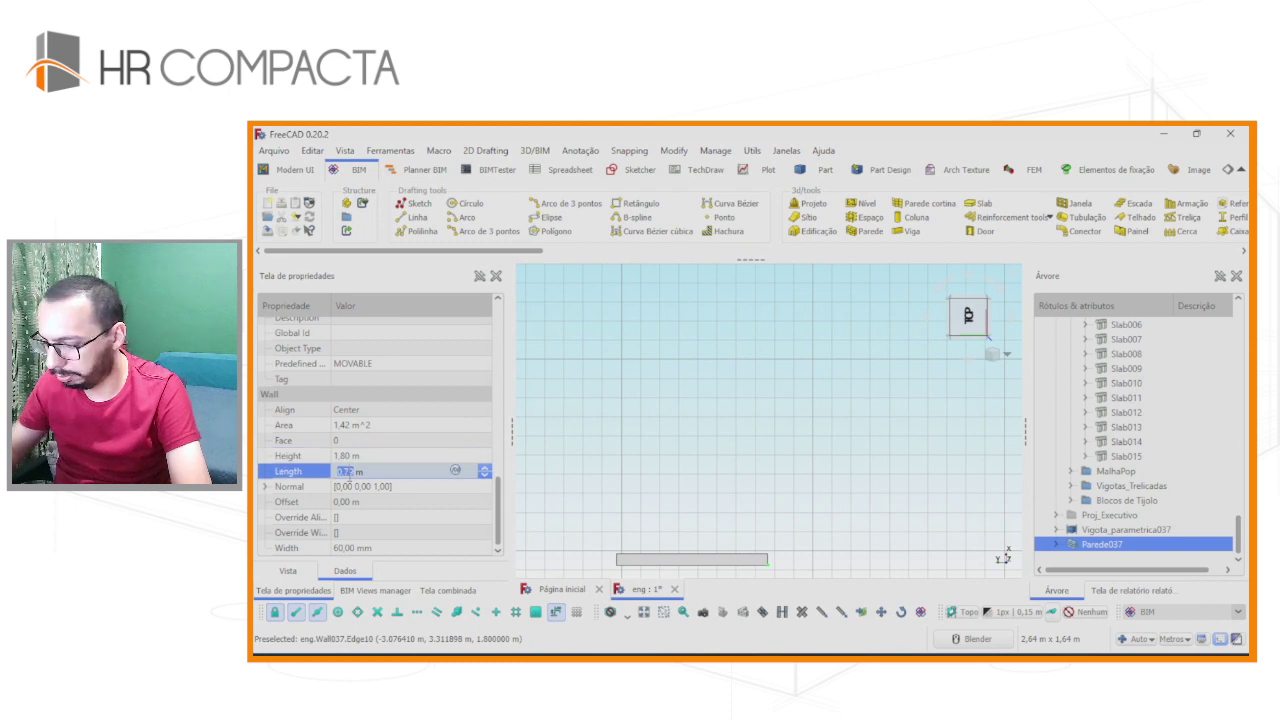
pyautogui.write('0,3')
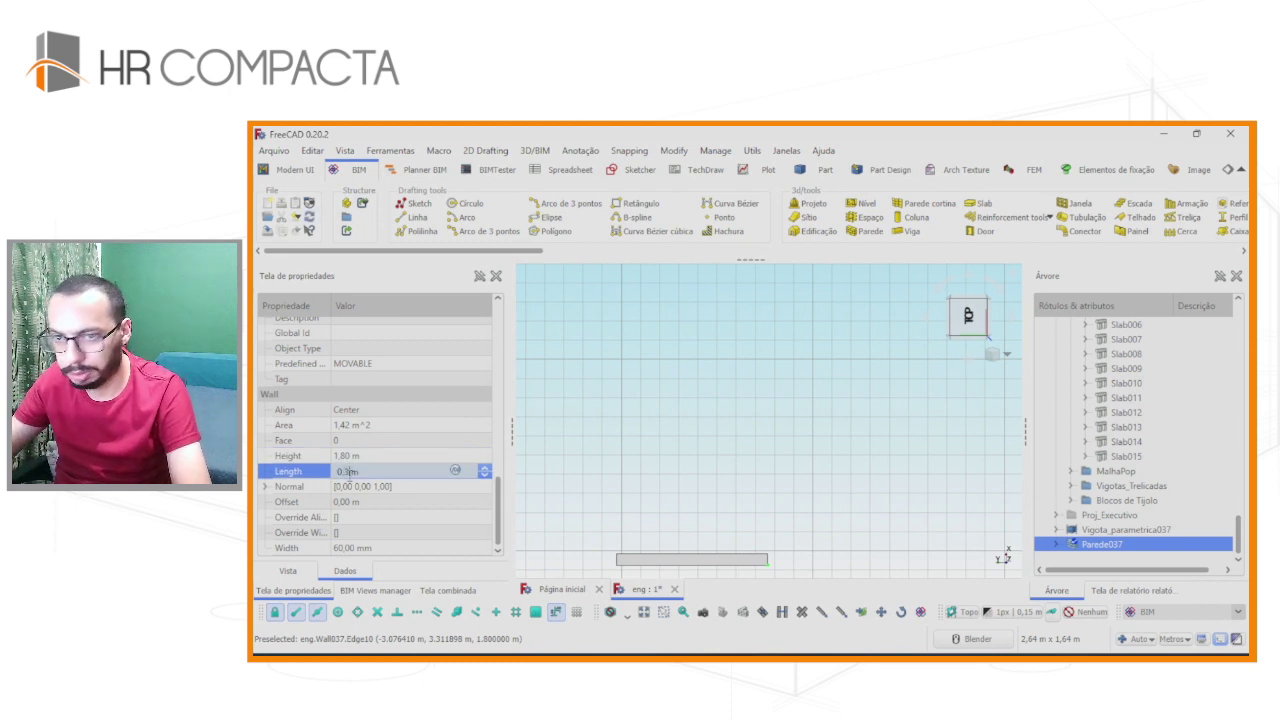
pyautogui.press('Return')
pyautogui.scroll(-2, 754, 521)
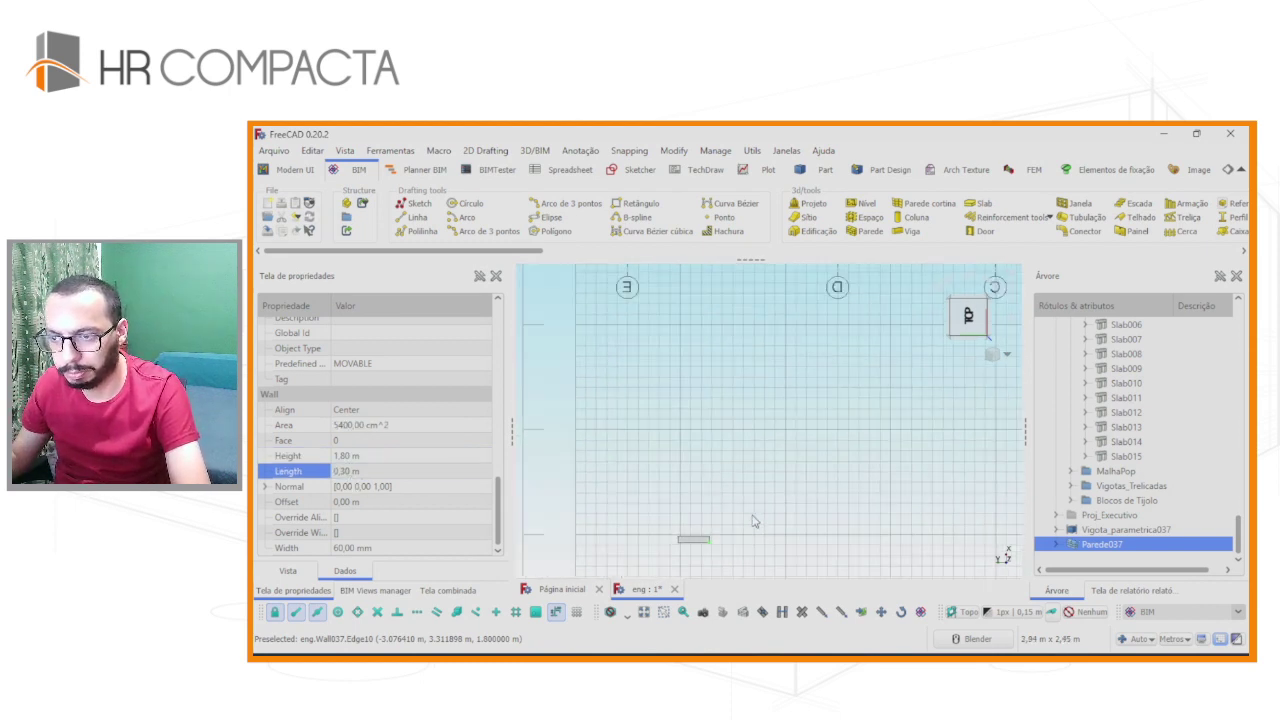
pyautogui.moveTo(718, 551)
pyautogui.mouseDown(button='middle')
pyautogui.moveTo(693, 511)
pyautogui.moveTo(705, 470)
pyautogui.mouseUp(button='middle')
pyautogui.scroll(3, 381, 438)
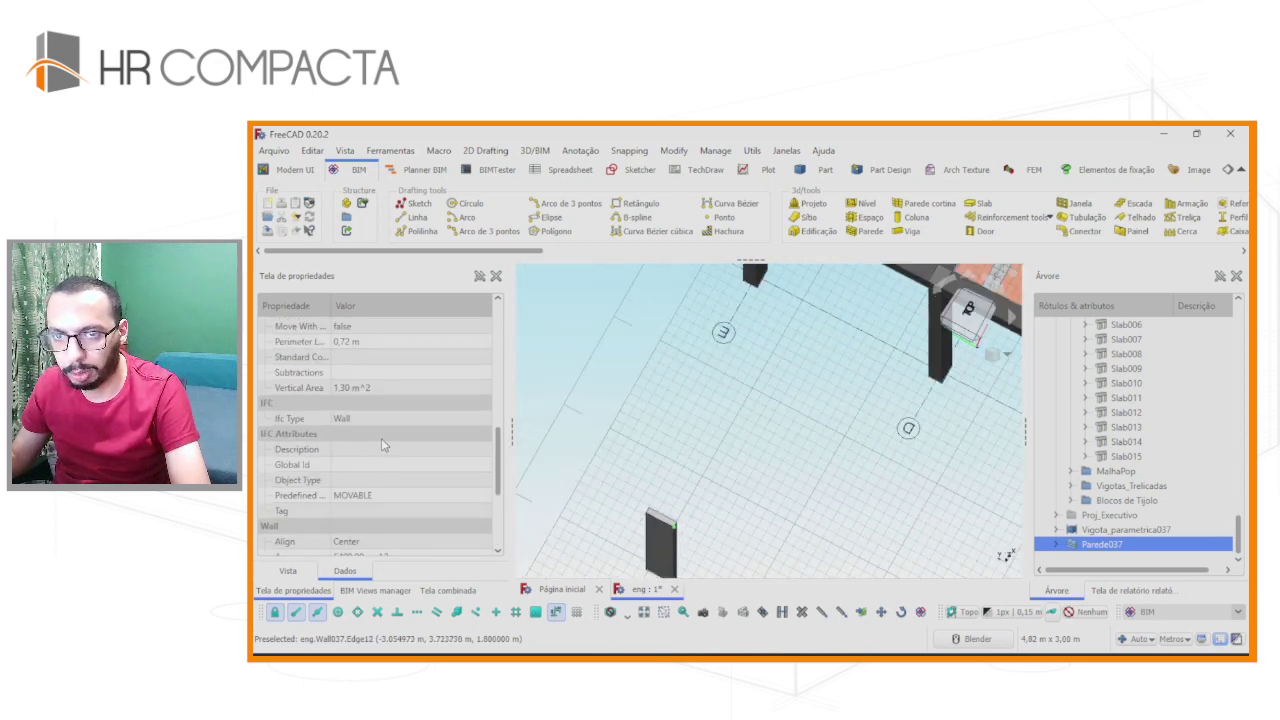
pyautogui.scroll(3, 381, 440)
pyautogui.scroll(1, 381, 444)
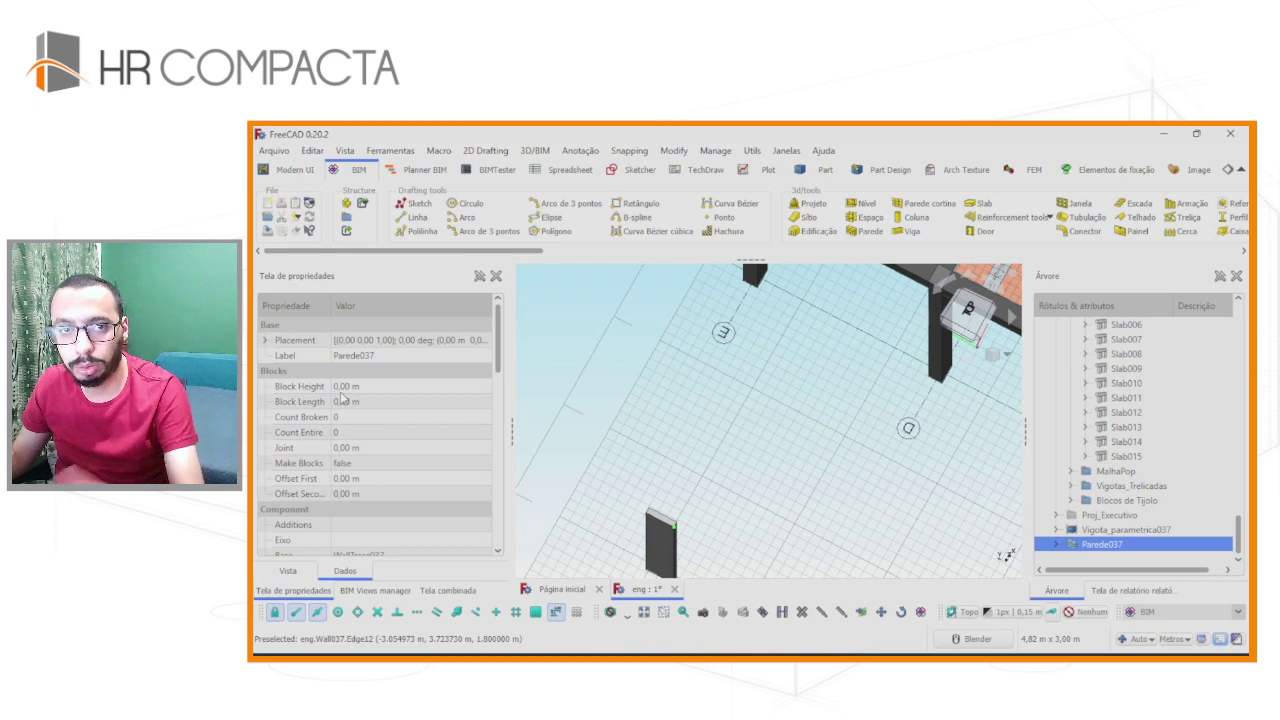
# Enter the wall's block dimensions and set Make Blocks to true.
pyautogui.click(342, 387)
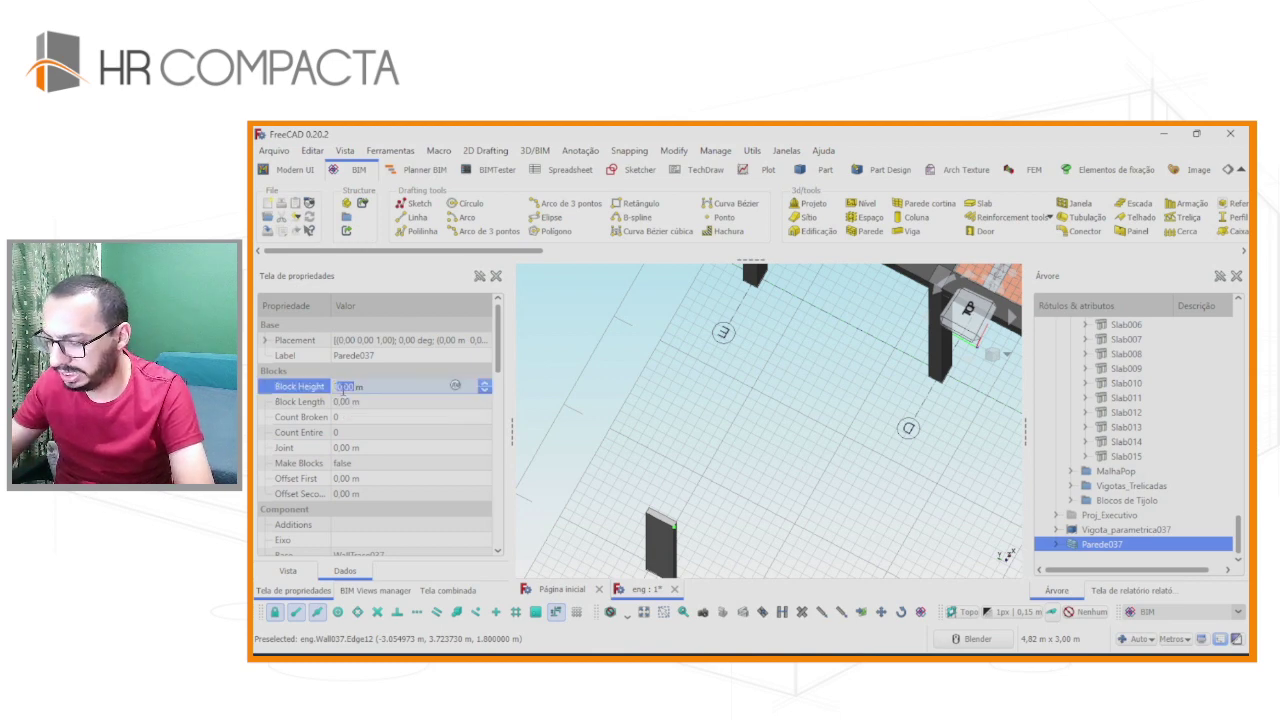
pyautogui.write('0,3')
pyautogui.click(351, 403)
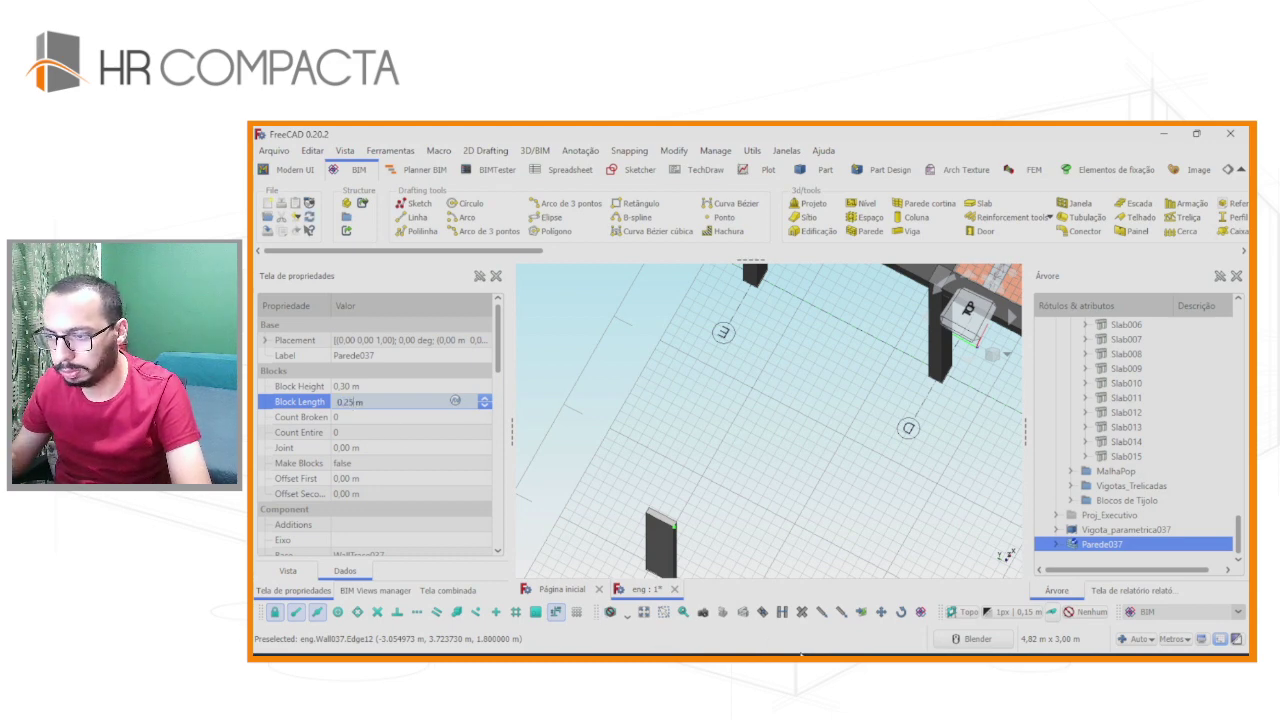
pyautogui.hotkey('alt', 'Tab')
pyautogui.hotkey('alt', 'Tab')
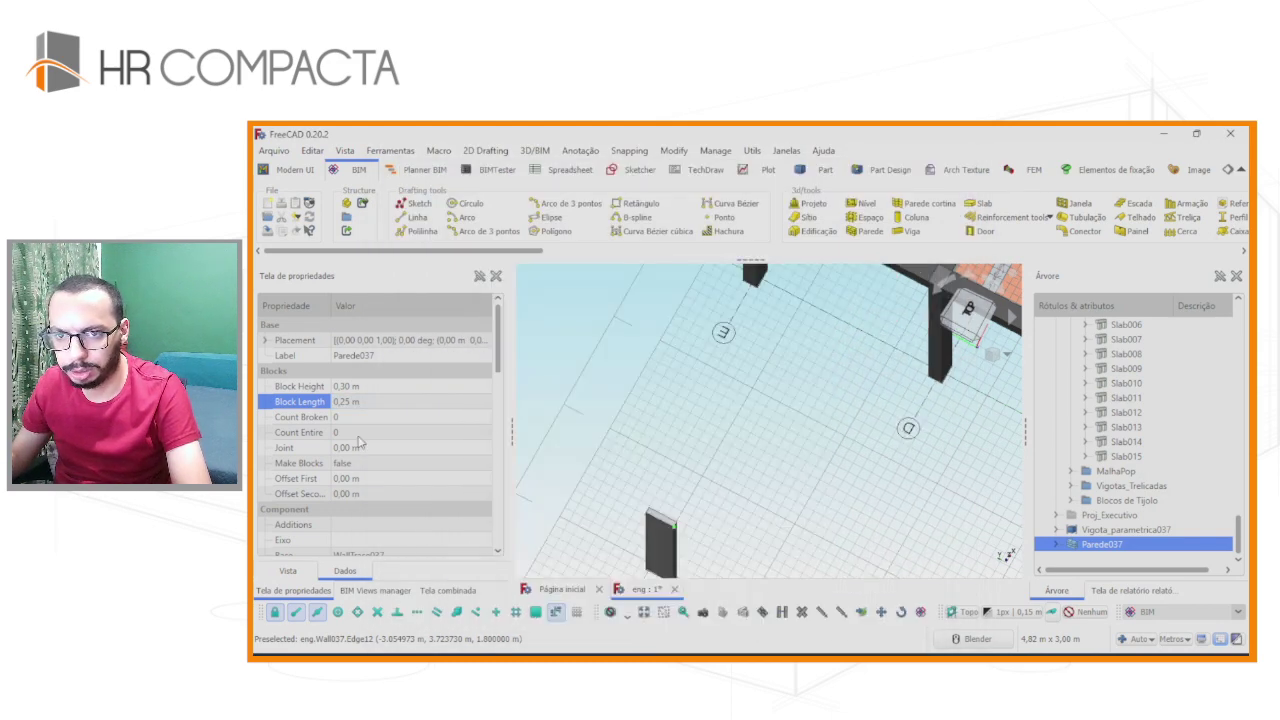
pyautogui.click(361, 463)
pyautogui.click(361, 463)
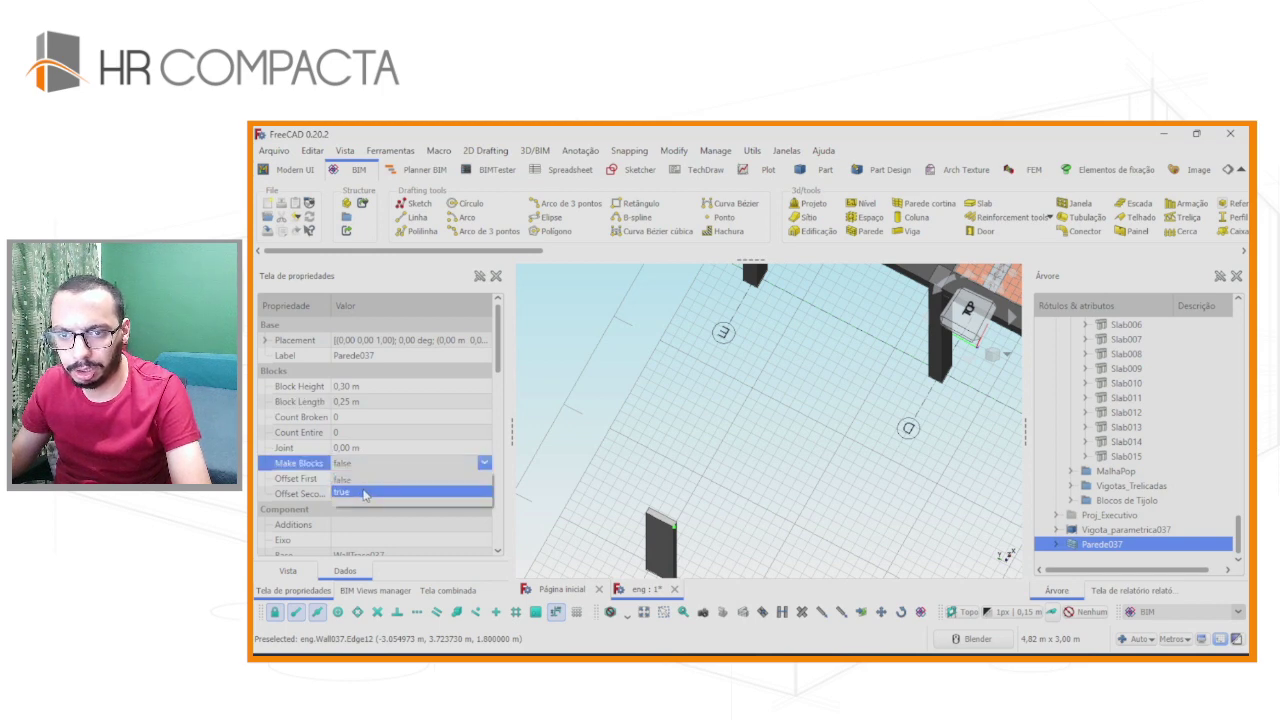
pyautogui.click(366, 495)
# Correct the block length to 0,30 m and block height to 0,25 m.
pyautogui.click(645, 453)
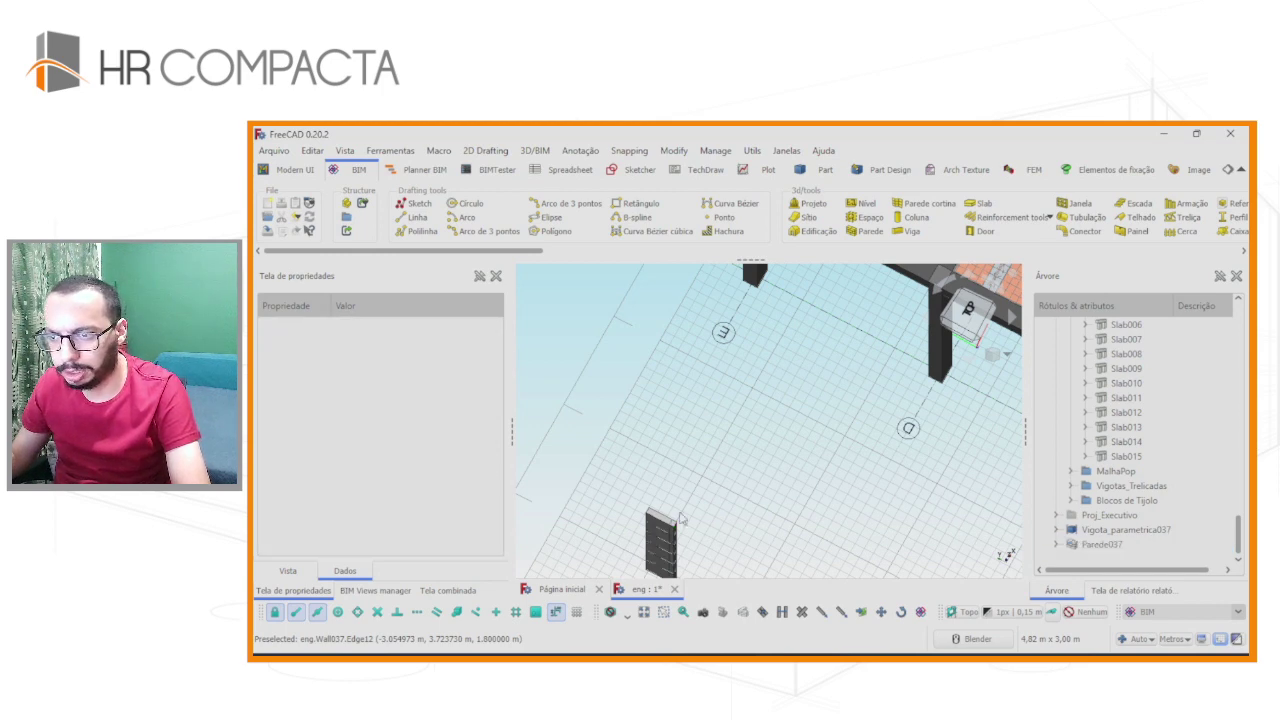
pyautogui.keyDown('shift'); pyautogui.moveTo(660, 528); pyautogui.dragTo(680, 468, button='middle'); pyautogui.keyUp('shift')
pyautogui.click(680, 462)
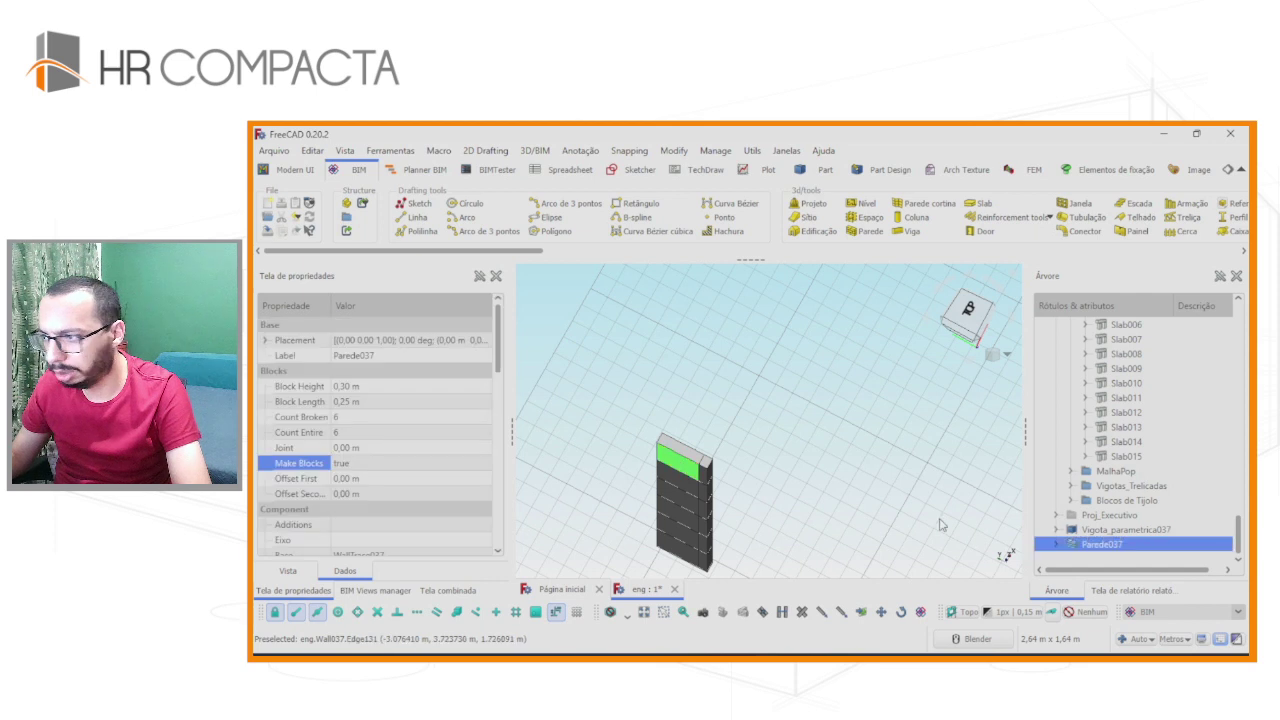
pyautogui.doubleClick(356, 400)
pyautogui.write('0,30')
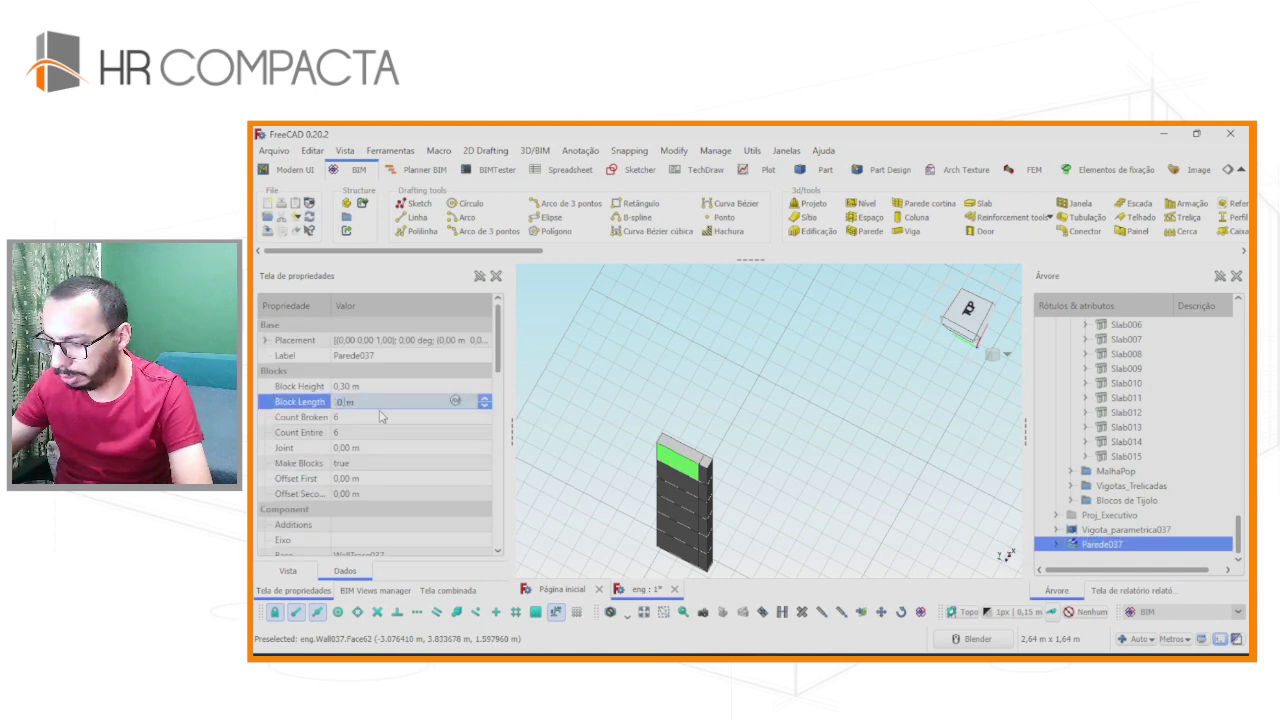
pyautogui.doubleClick(376, 387)
pyautogui.write('0')
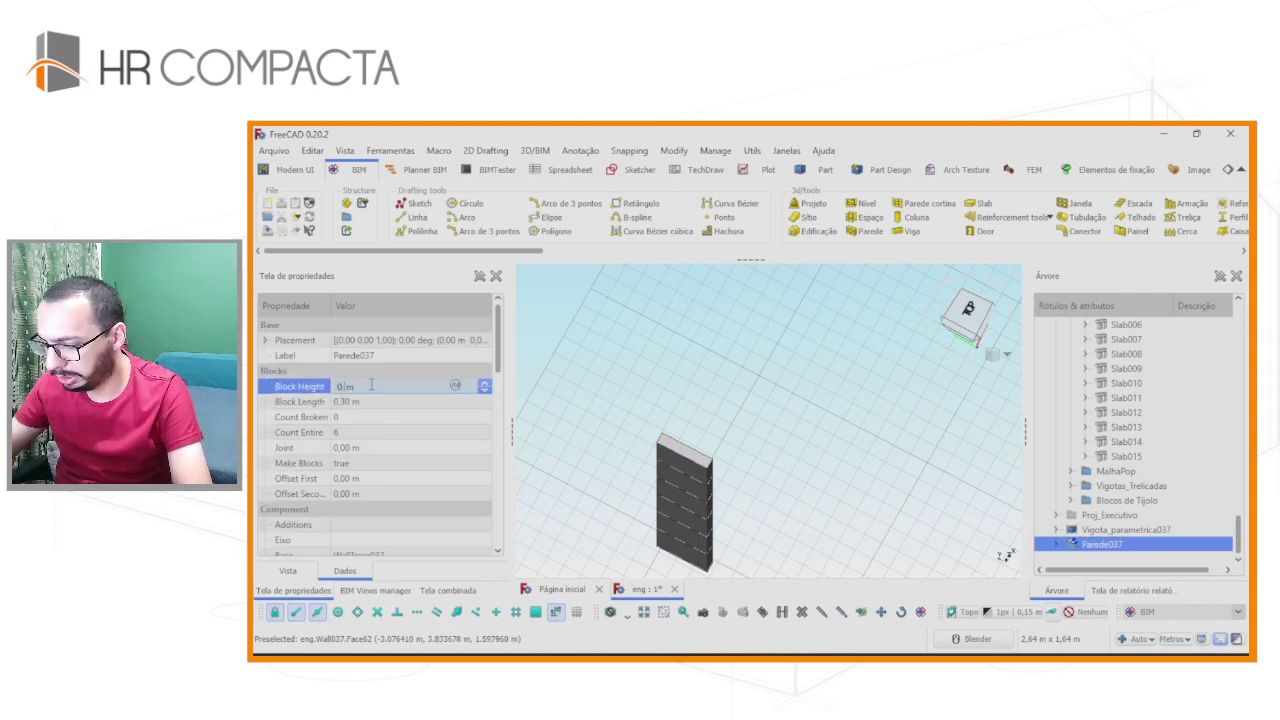
pyautogui.press('Return')
pyautogui.moveTo(716, 515)
pyautogui.mouseDown(button='middle')
pyautogui.moveTo(734, 491)
pyautogui.moveTo(793, 505)
pyautogui.moveTo(800, 400)
pyautogui.mouseUp(button='middle')
# Orbit around the structure and switch to the left side view.
pyautogui.scroll(5, 810, 380)
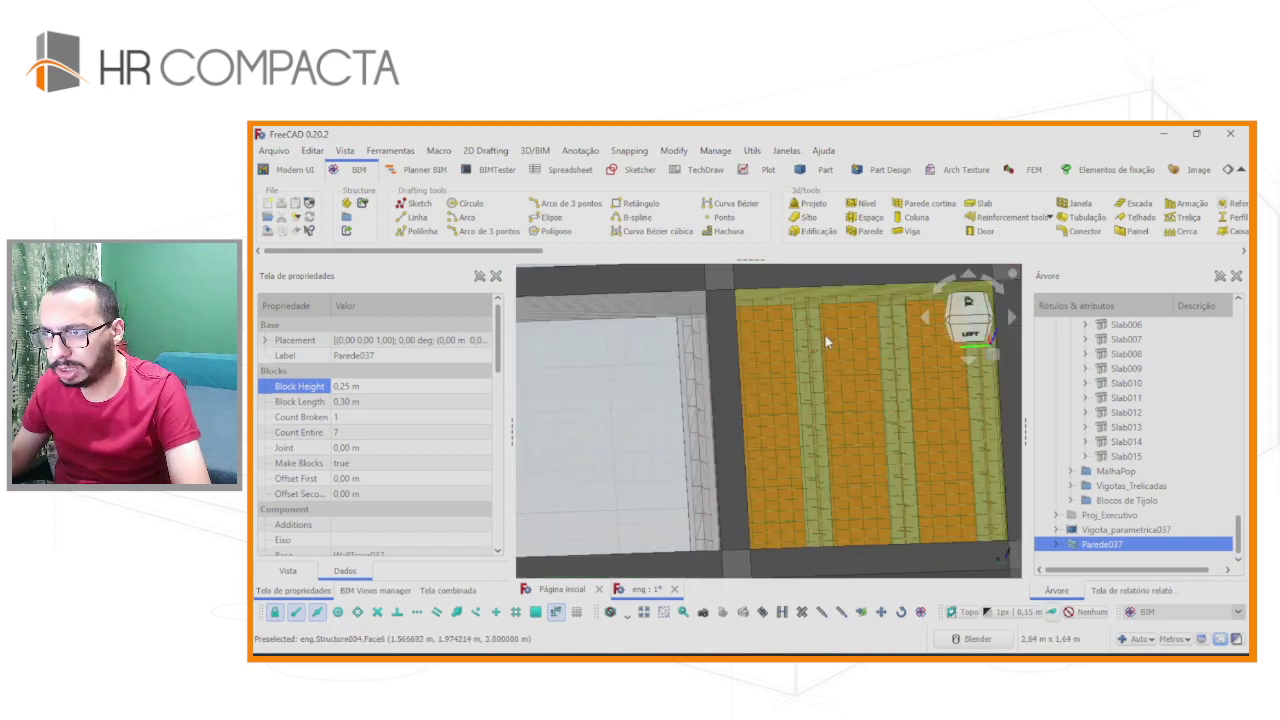
pyautogui.scroll(-5, 796, 410)
pyautogui.scroll(-3, 788, 450)
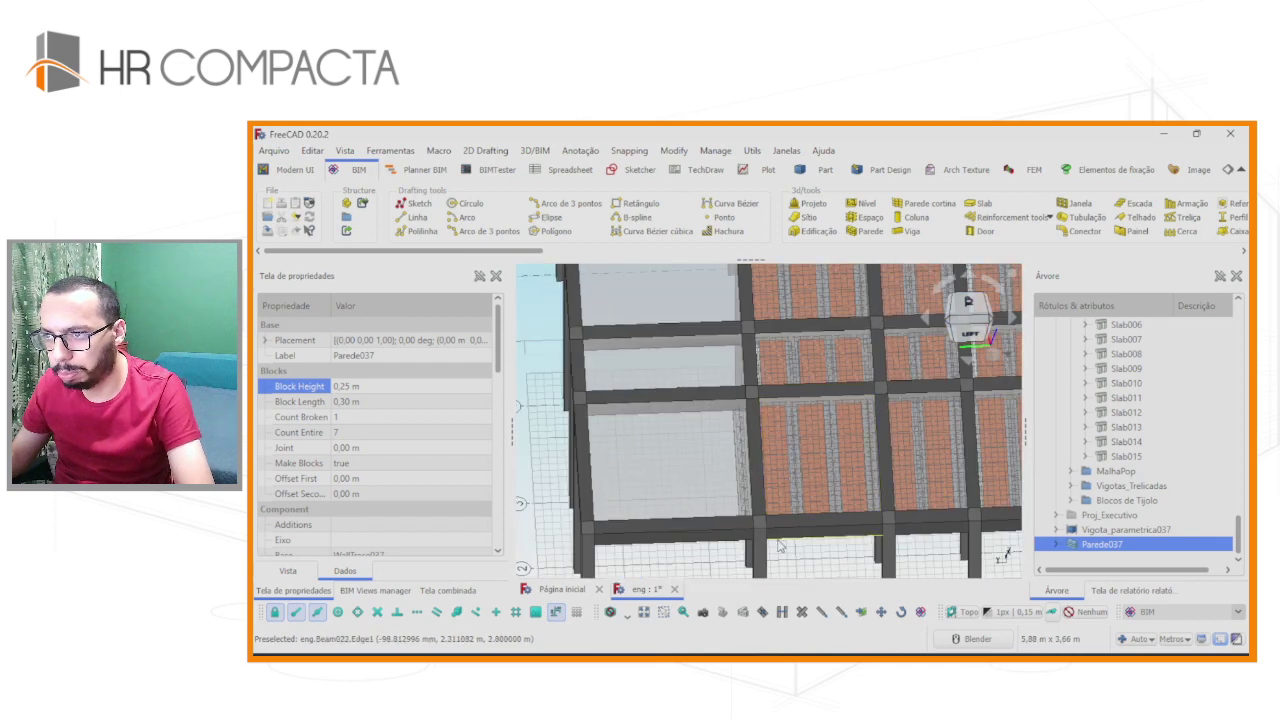
pyautogui.moveTo(784, 469)
pyautogui.mouseDown(button='middle')
pyautogui.moveTo(773, 486)
pyautogui.moveTo(775, 459)
pyautogui.mouseUp(button='middle')
pyautogui.moveTo(779, 514)
pyautogui.mouseDown(button='middle')
pyautogui.moveTo(765, 411)
pyautogui.moveTo(950, 388)
pyautogui.mouseUp(button='middle')
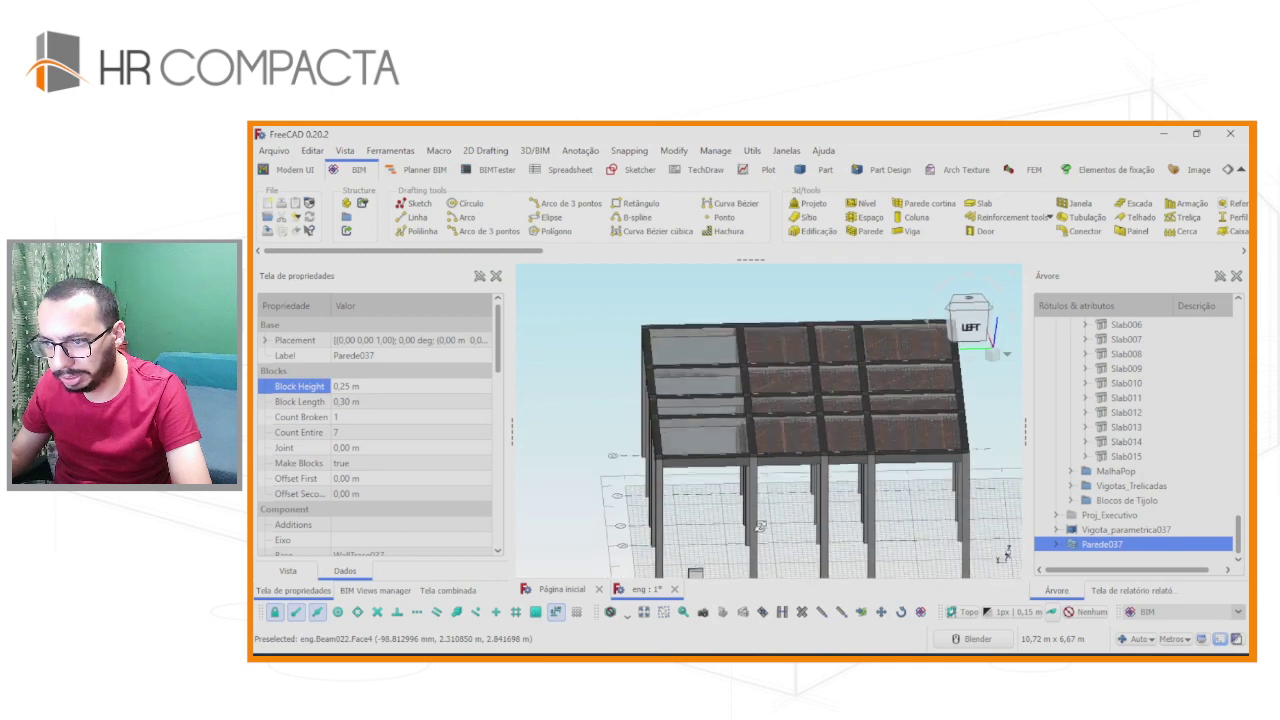
pyautogui.click(969, 327)
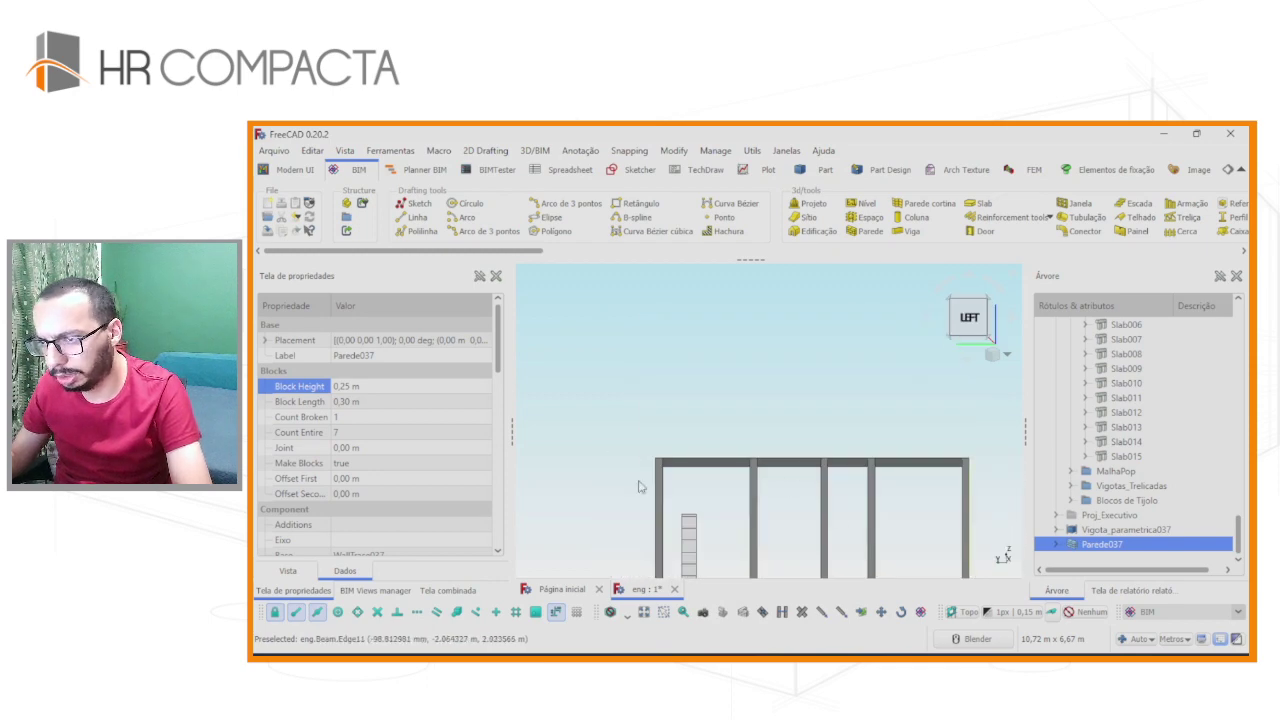
pyautogui.scroll(-1, 628, 528)
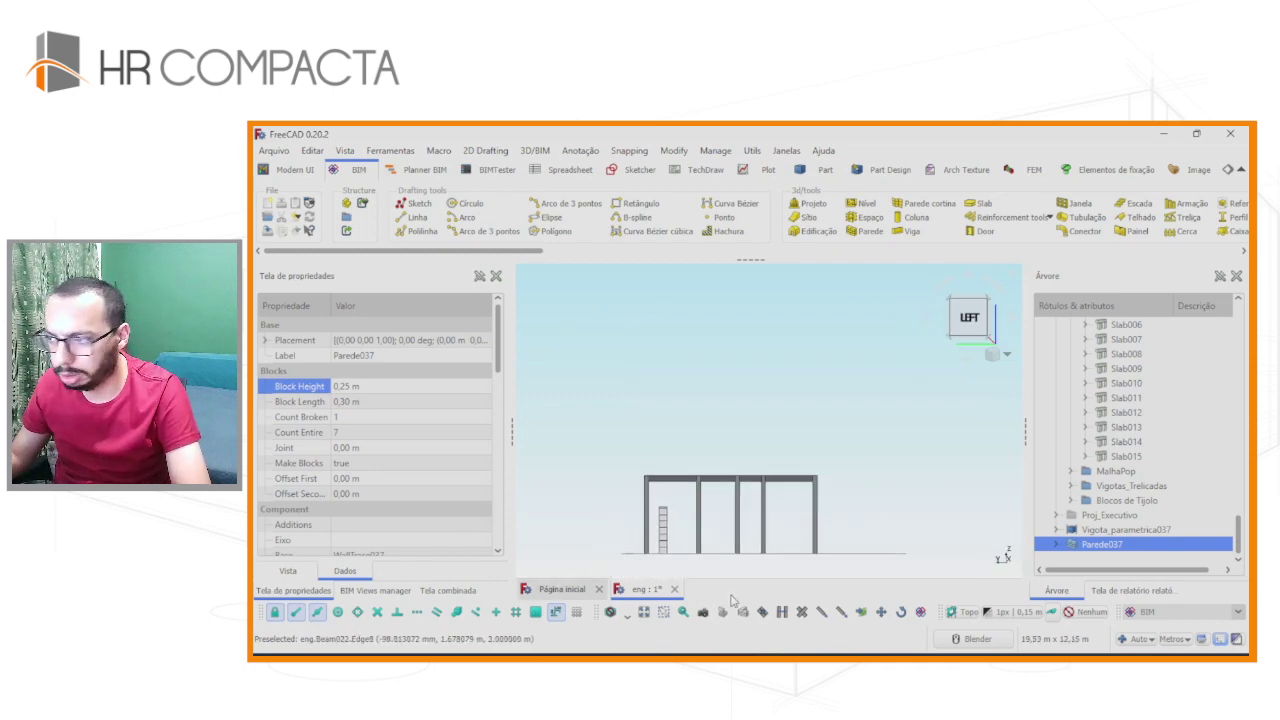
# Give Parede037 an orange shape colour (255, 124, 0) and switch to the rear view.
pyautogui.click(292, 571)
pyautogui.click(361, 488)
pyautogui.click(361, 501)
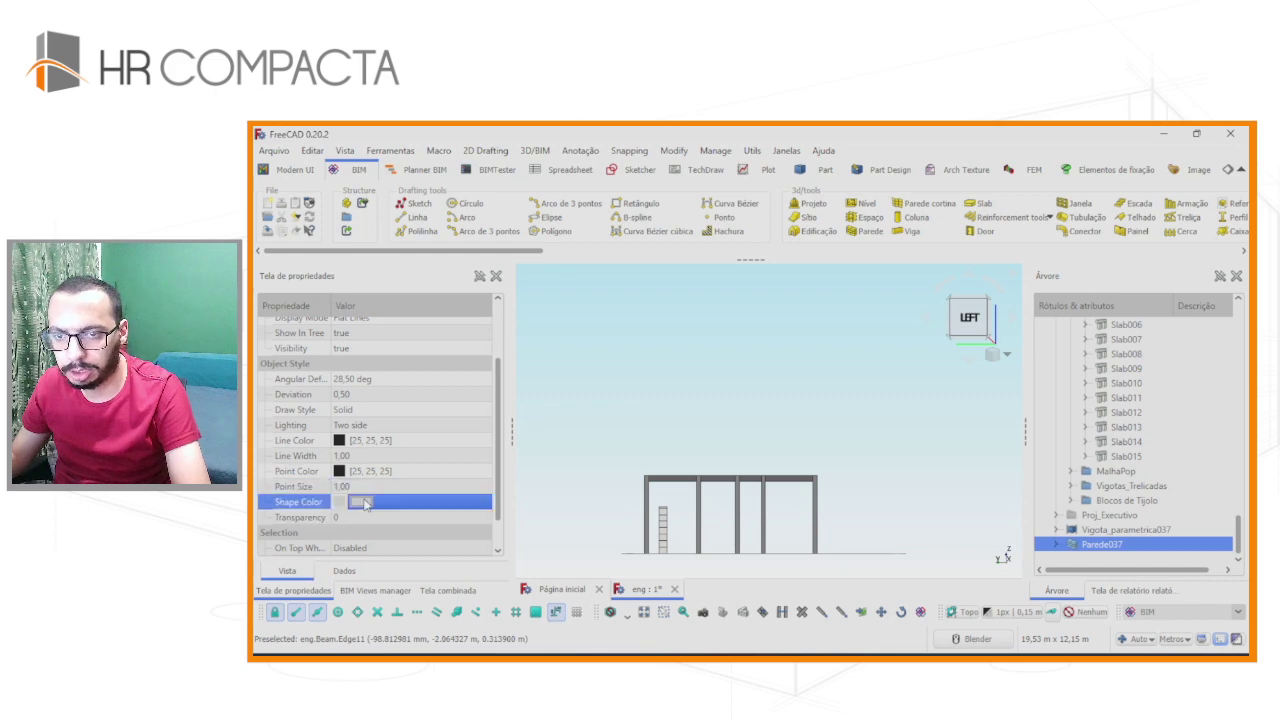
pyautogui.click(361, 501)
pyautogui.click(604, 454)
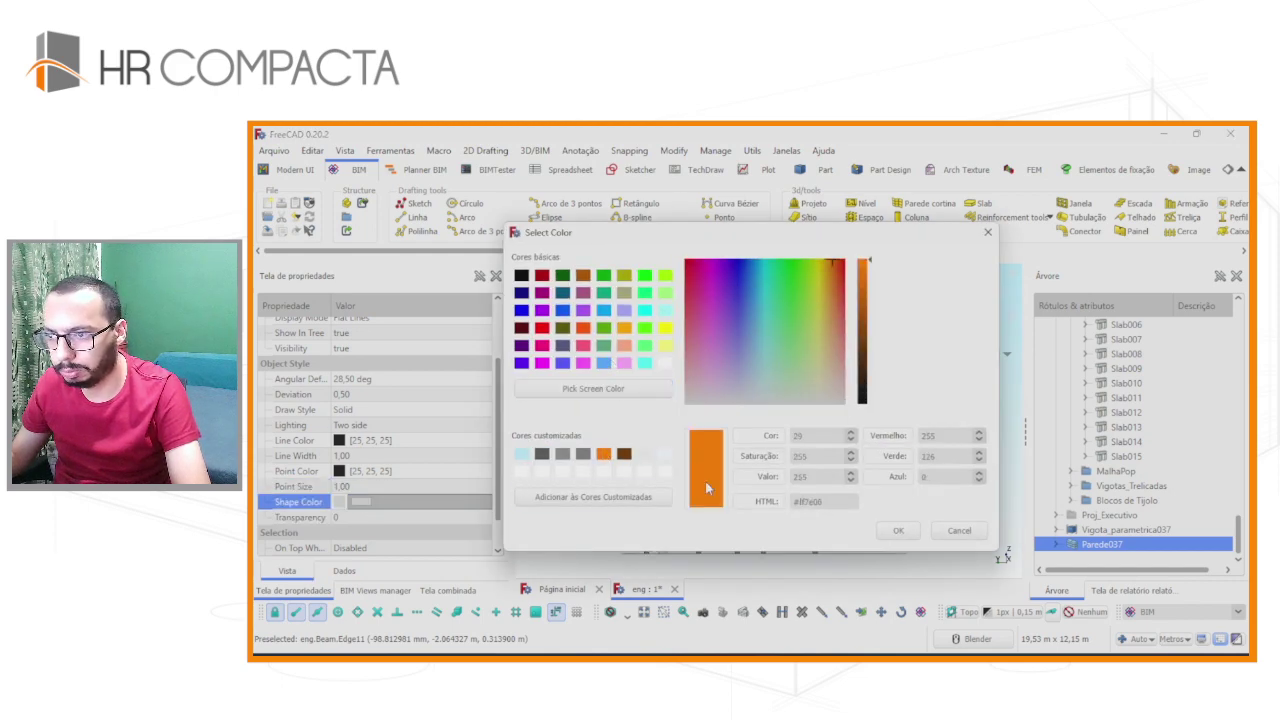
pyautogui.click(897, 530)
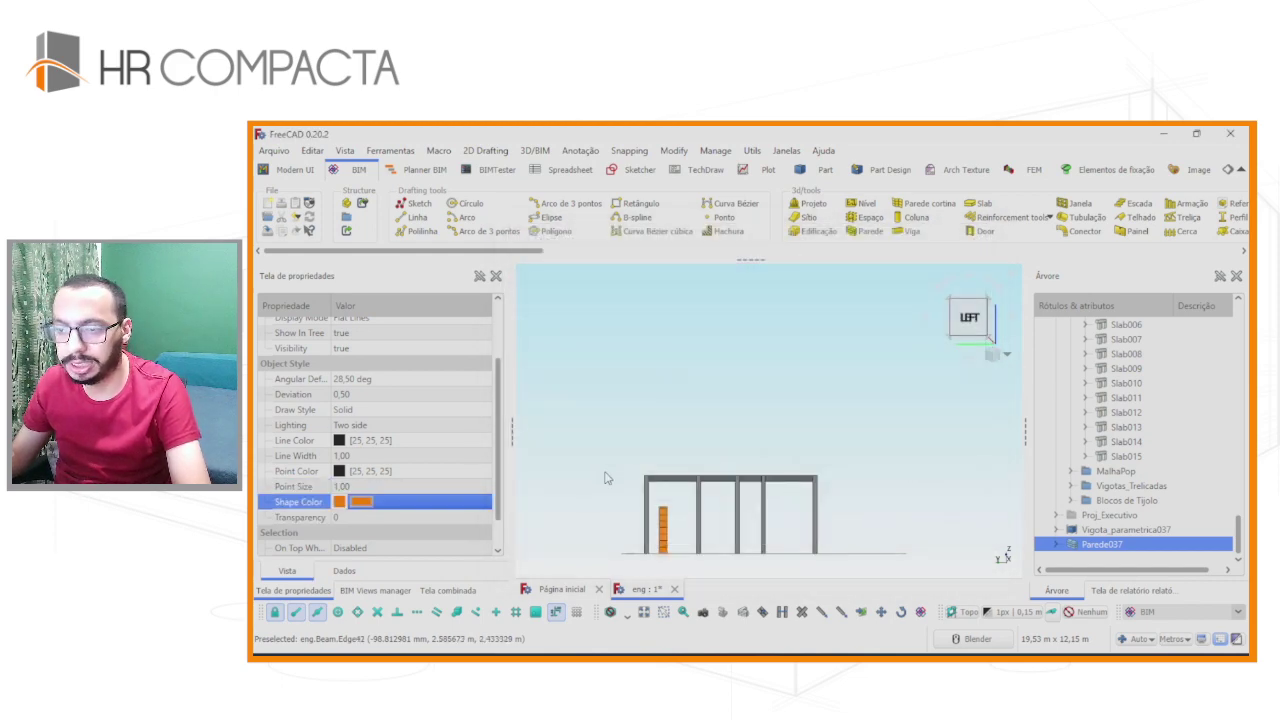
pyautogui.moveTo(604, 478); pyautogui.dragTo(745, 528, button='middle')
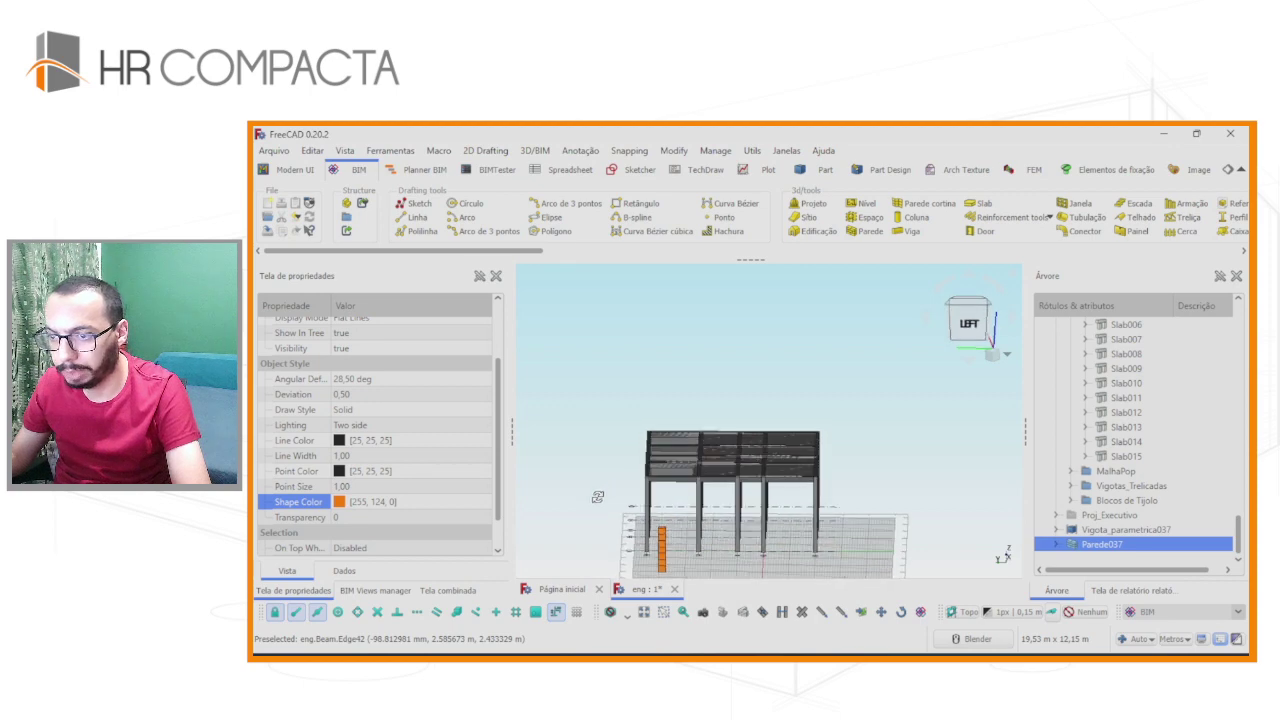
pyautogui.click(967, 332)
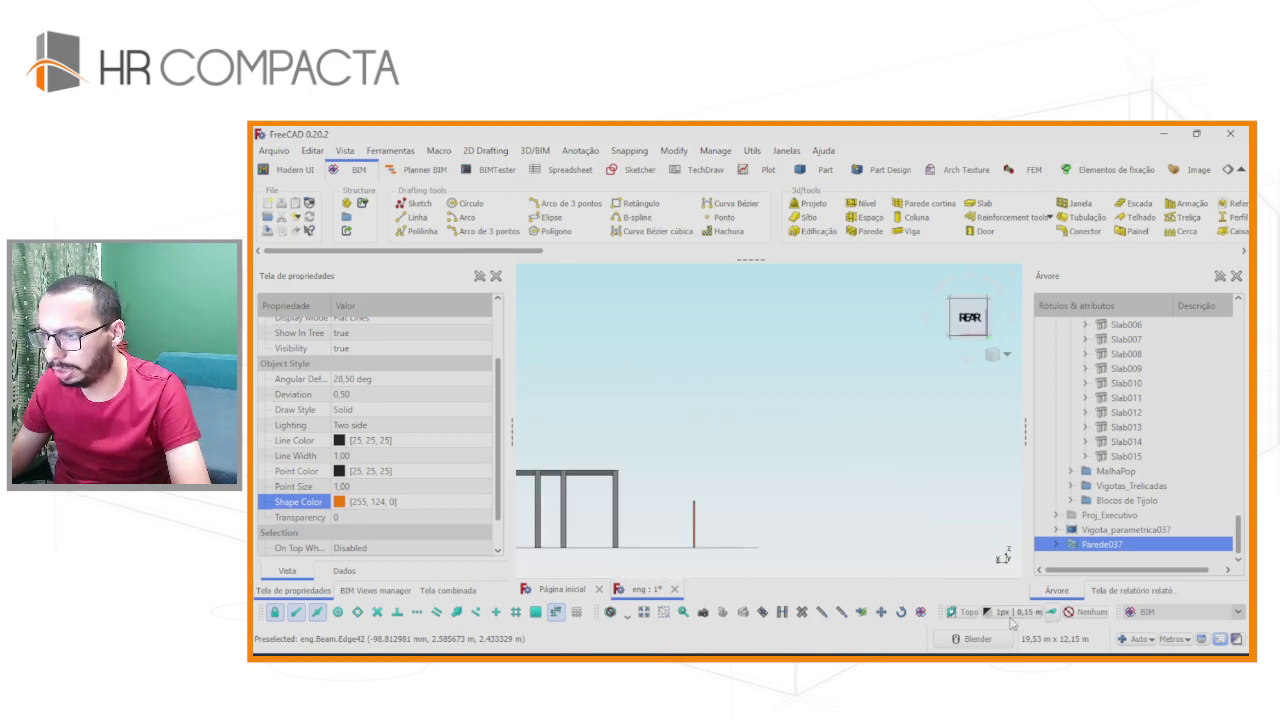
# Set the Draft working plane to the front Frente (XZ) plane and zoom in.
pyautogui.click(921, 582)
pyautogui.click(953, 611)
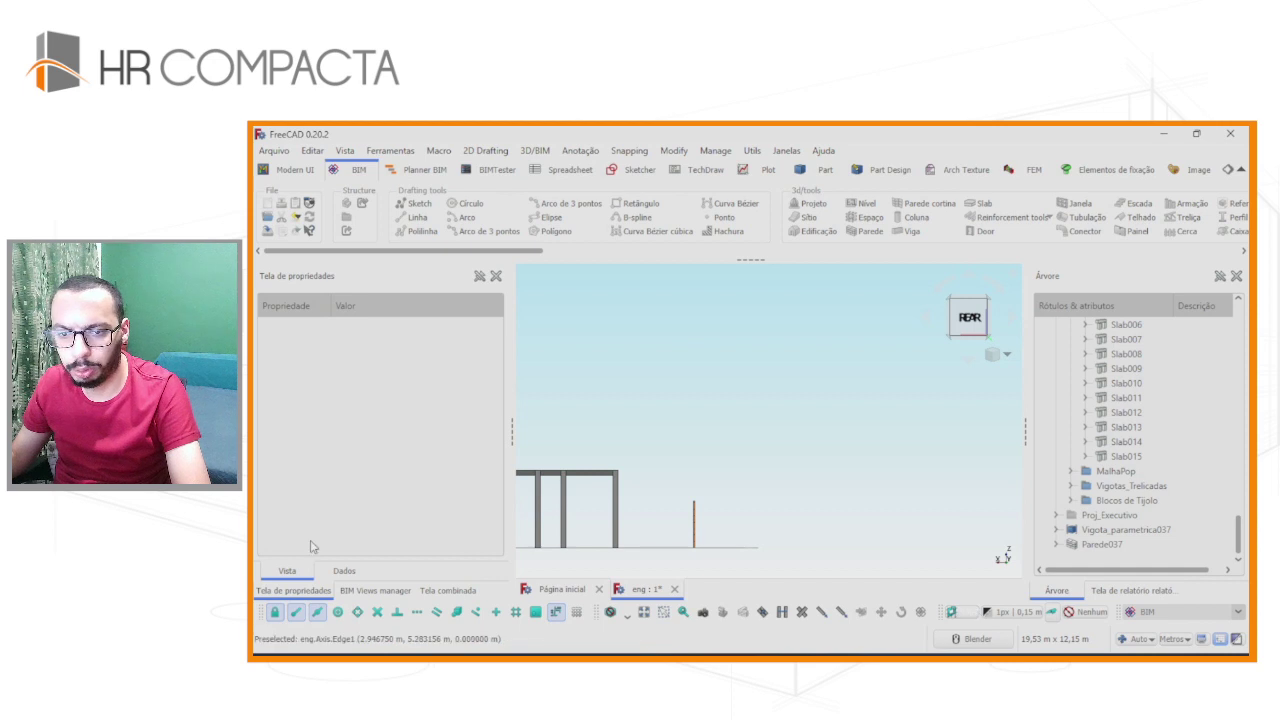
pyautogui.click(441, 590)
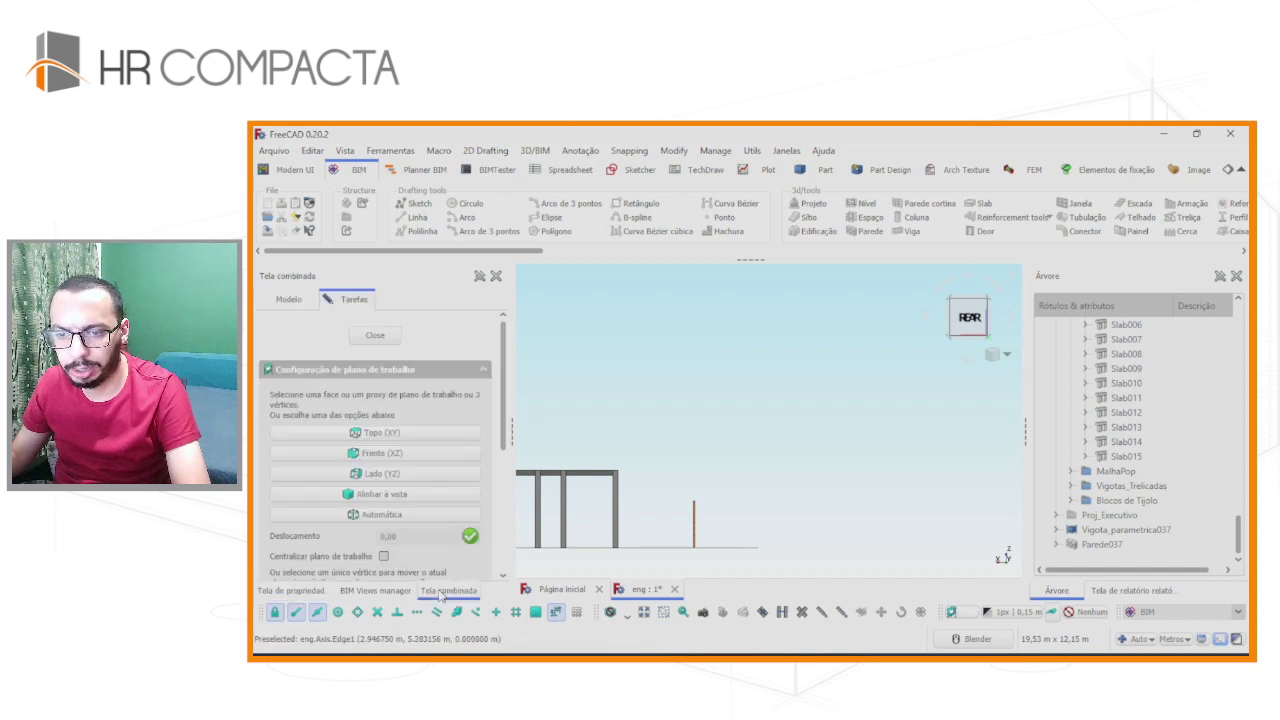
pyautogui.click(386, 474)
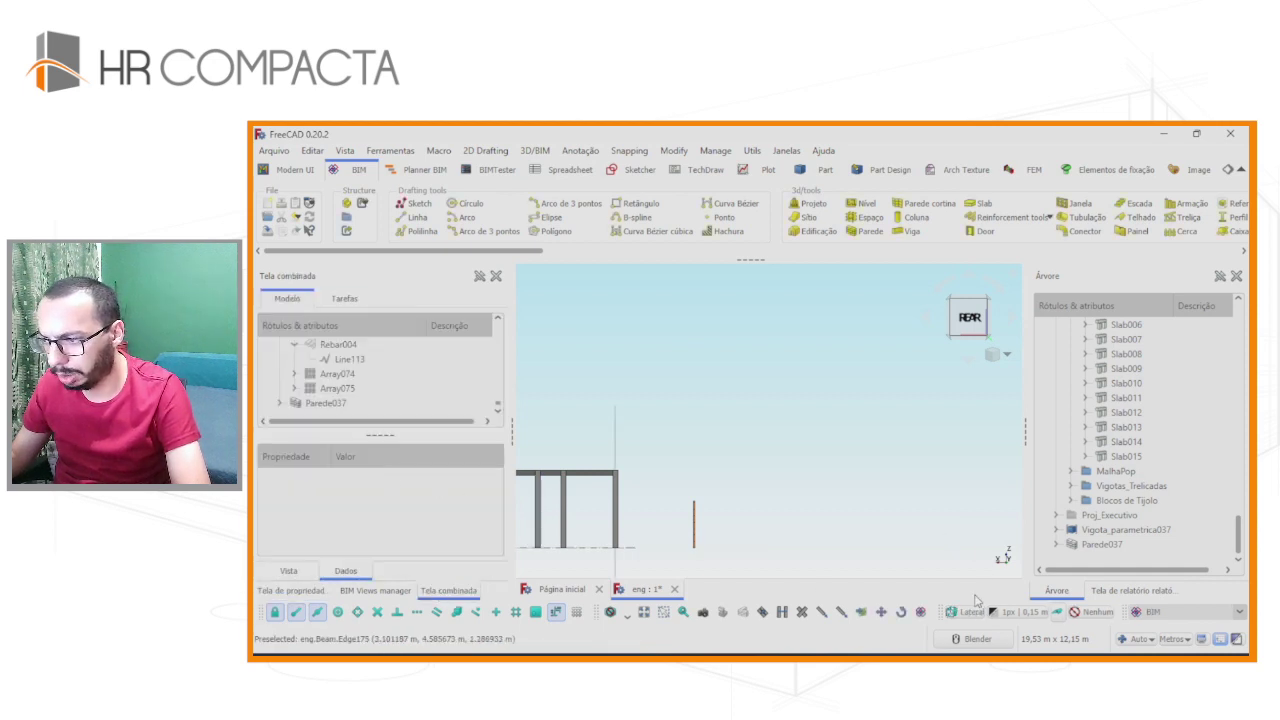
pyautogui.click(972, 610)
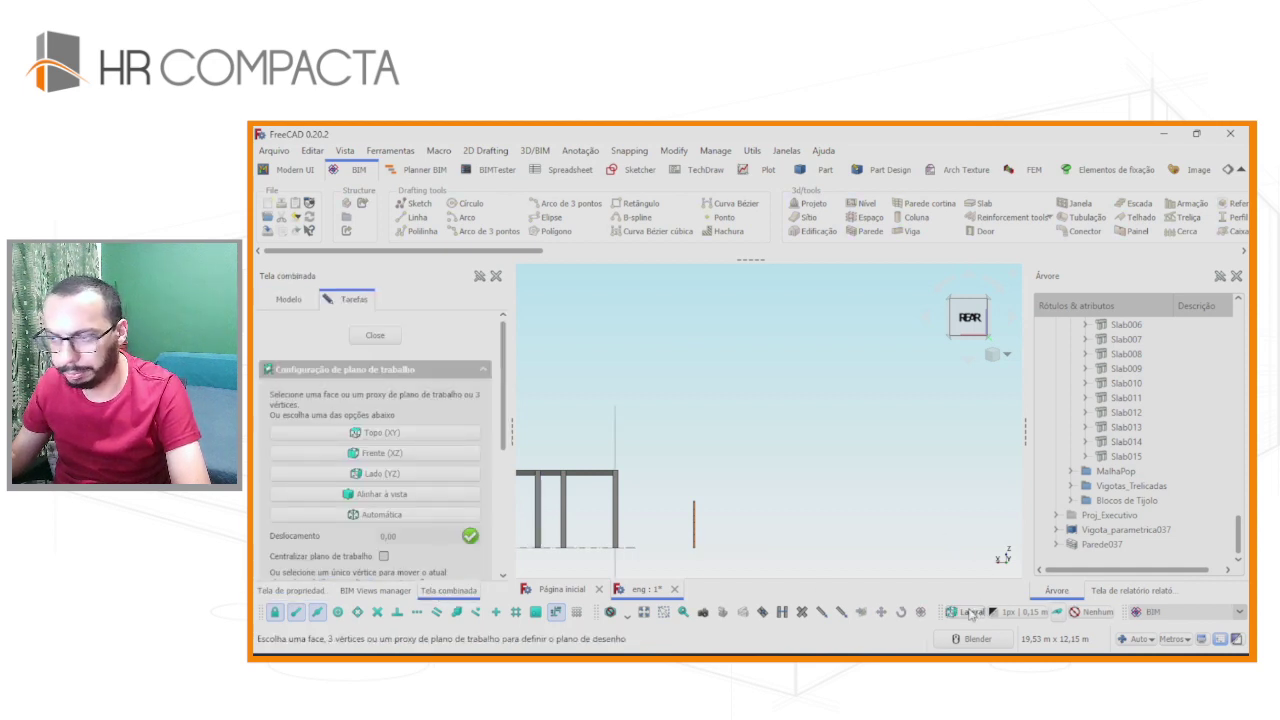
pyautogui.click(370, 458)
pyautogui.scroll(2, 690, 543)
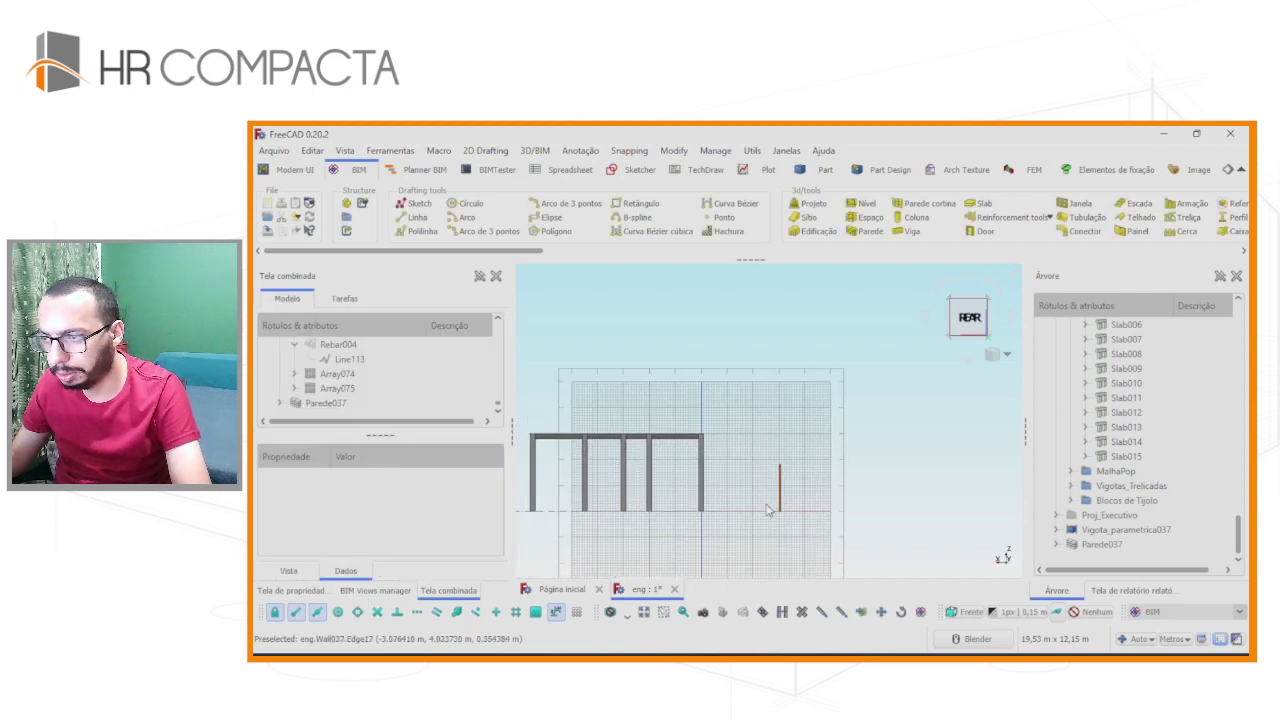
# Rotate Parede037 with a 90° base angle so it lies horizontal.
pyautogui.click(778, 500)
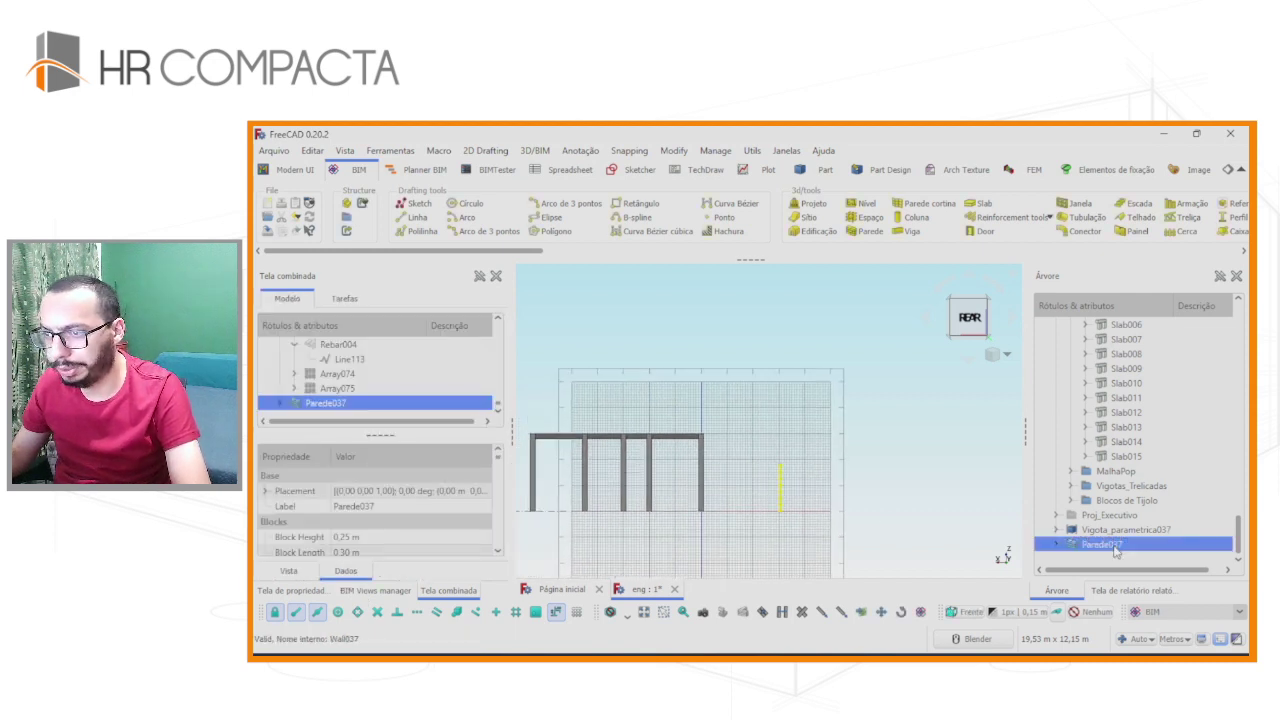
pyautogui.click(900, 612)
pyautogui.scroll(3, 778, 455)
pyautogui.click(777, 462)
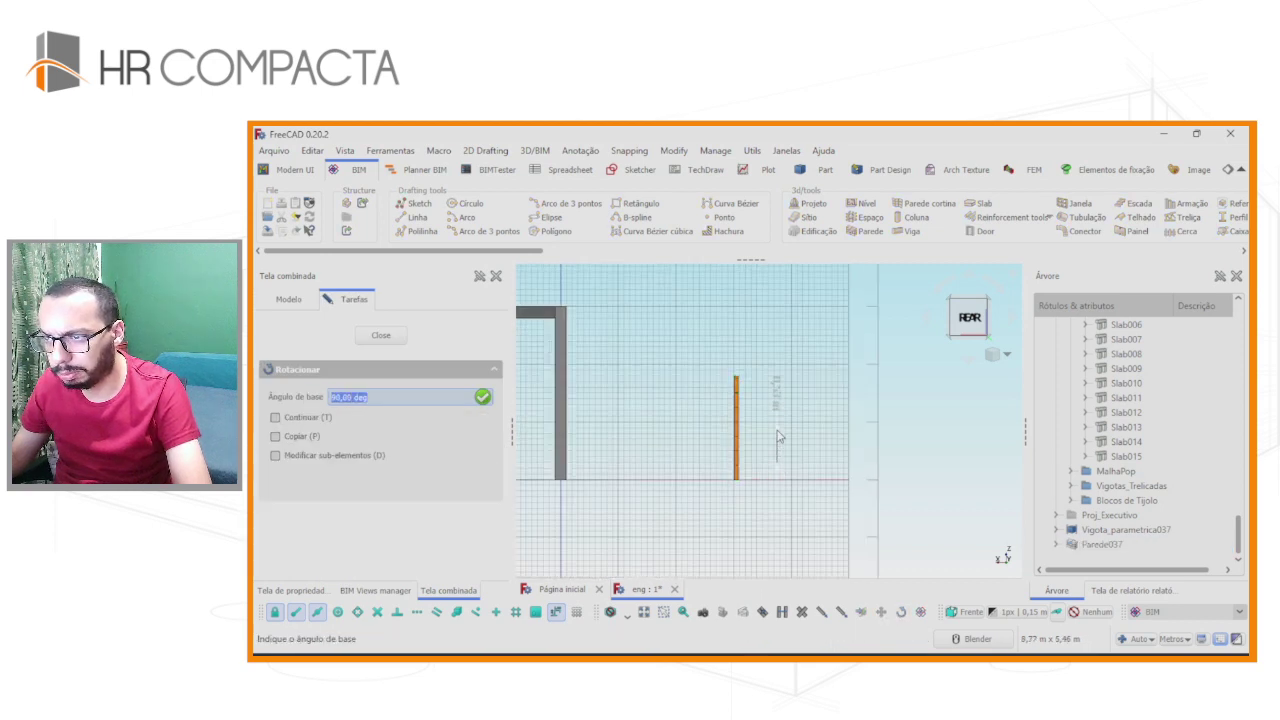
pyautogui.click(779, 436)
pyautogui.click(728, 456)
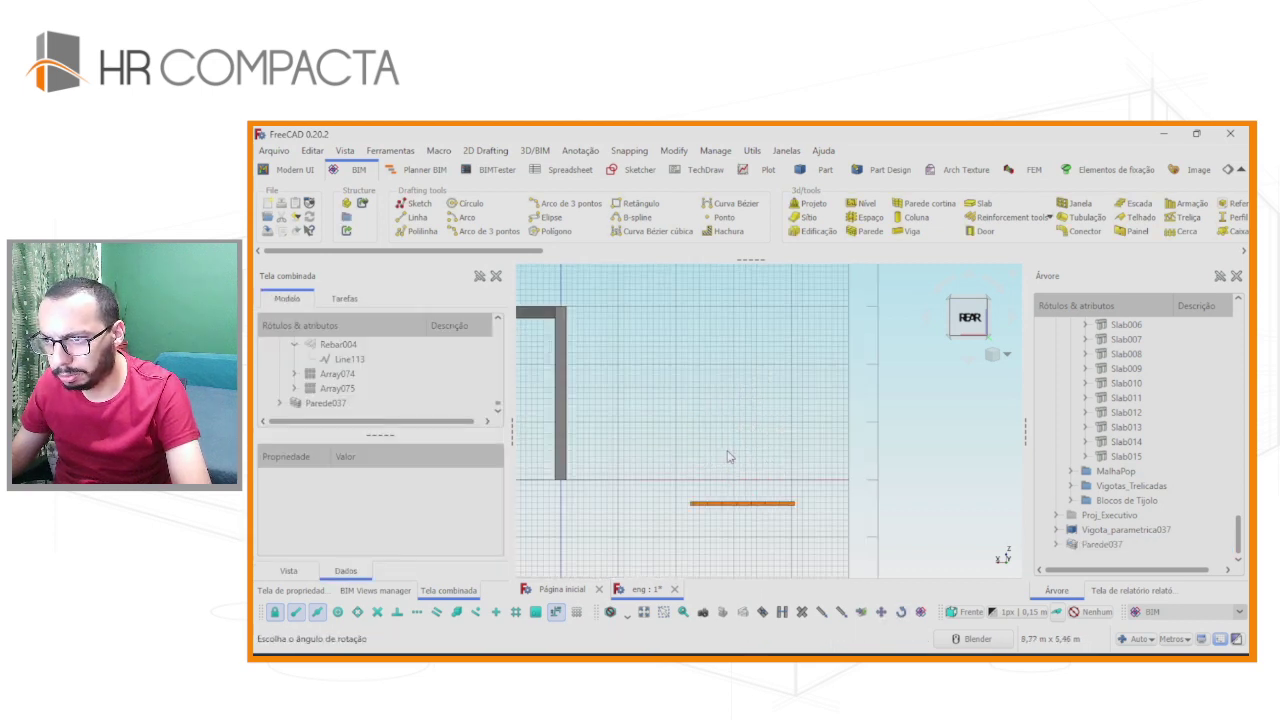
# Move Parede037 up 0,47 m.
pyautogui.click(1103, 545)
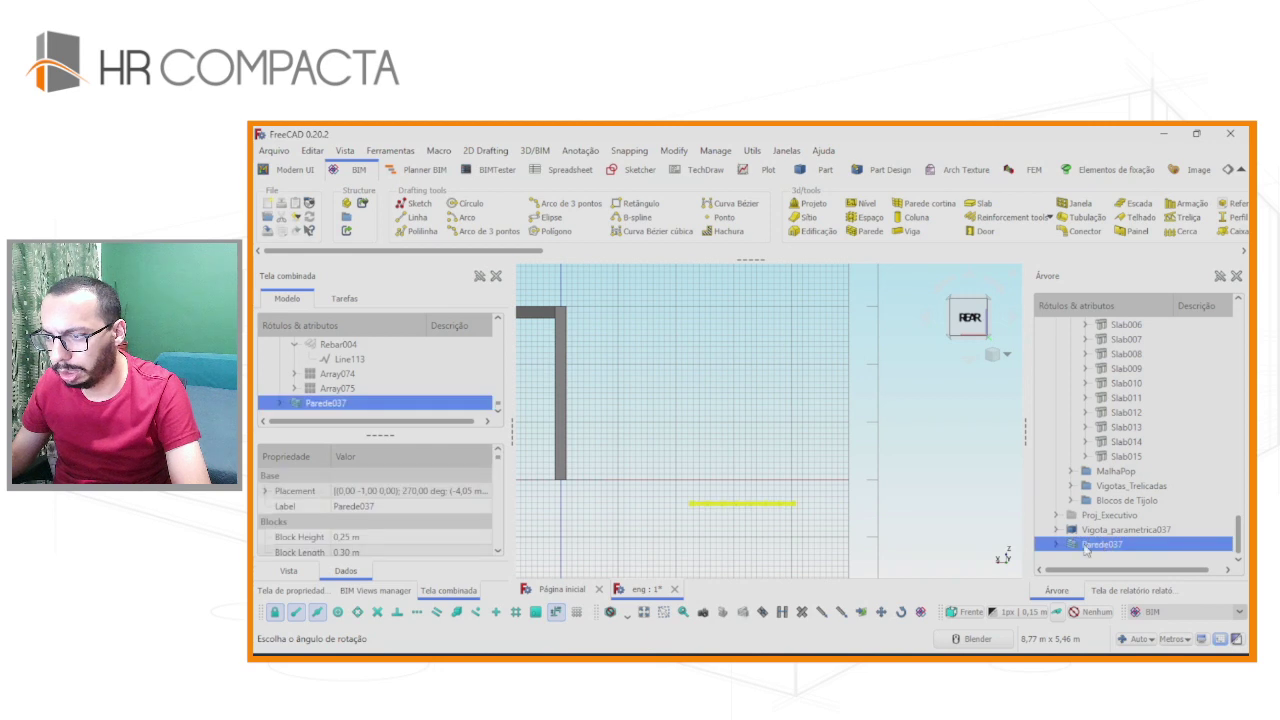
pyautogui.click(881, 612)
pyautogui.click(834, 510)
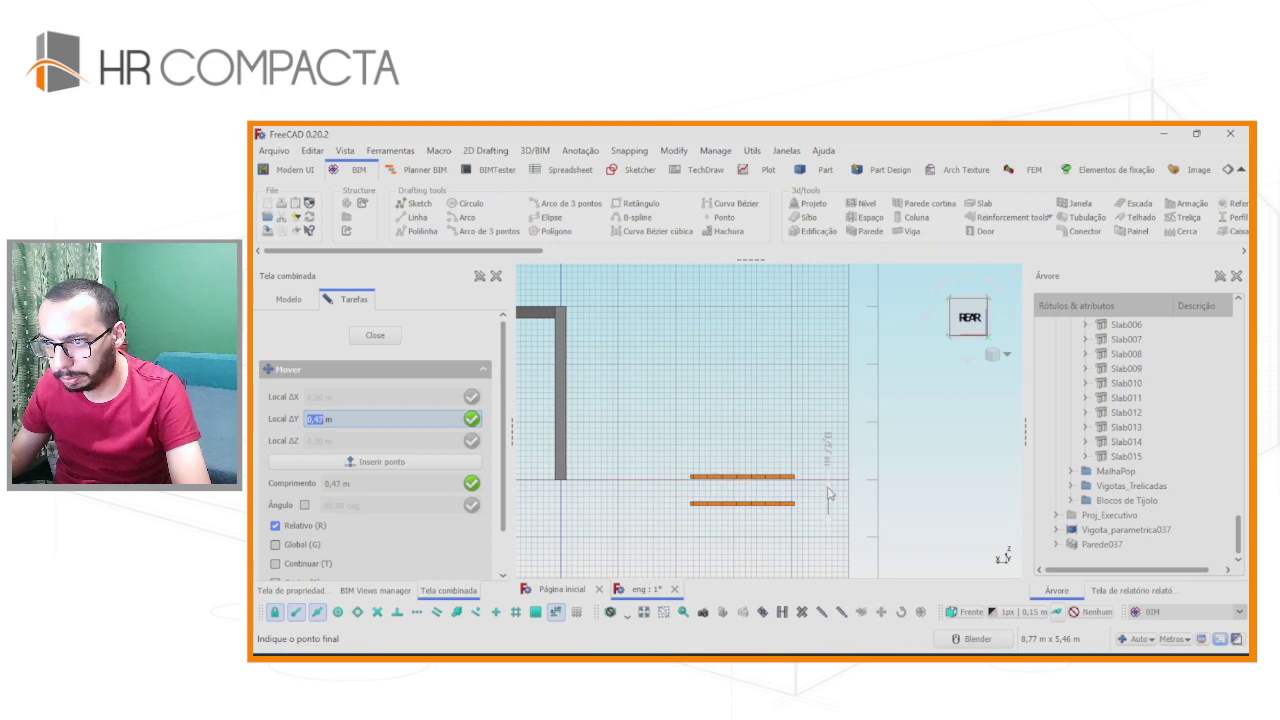
pyautogui.click(828, 494)
pyautogui.scroll(3, 766, 477)
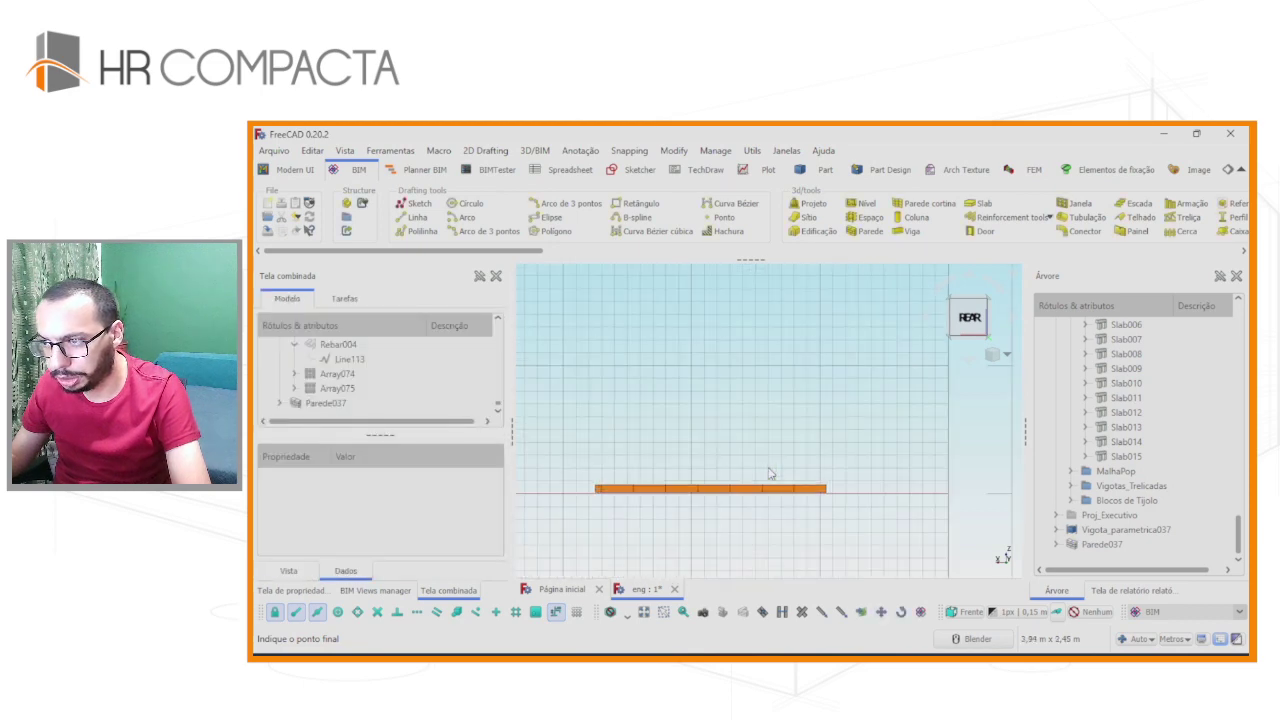
pyautogui.scroll(3, 766, 474)
pyautogui.scroll(-6, 766, 477)
pyautogui.scroll(-3, 766, 477)
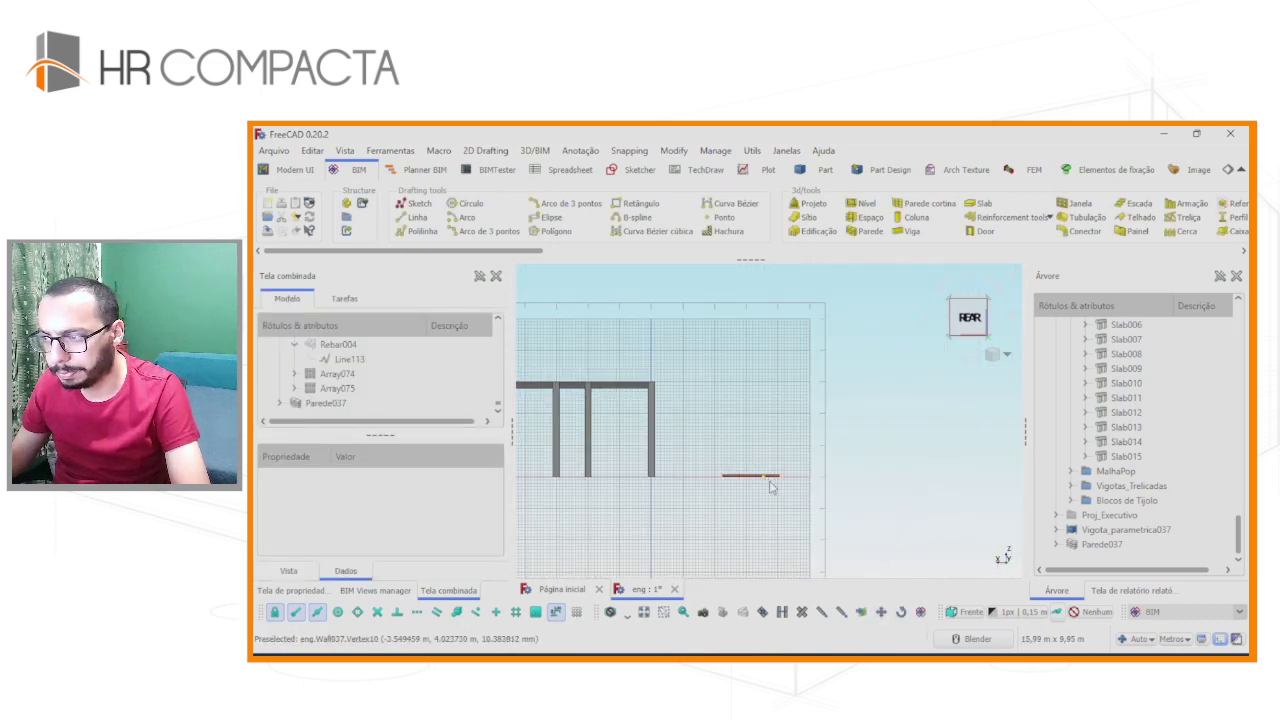
# Move Parede037 a further 2,44 m up into the structure.
pyautogui.click(1077, 548)
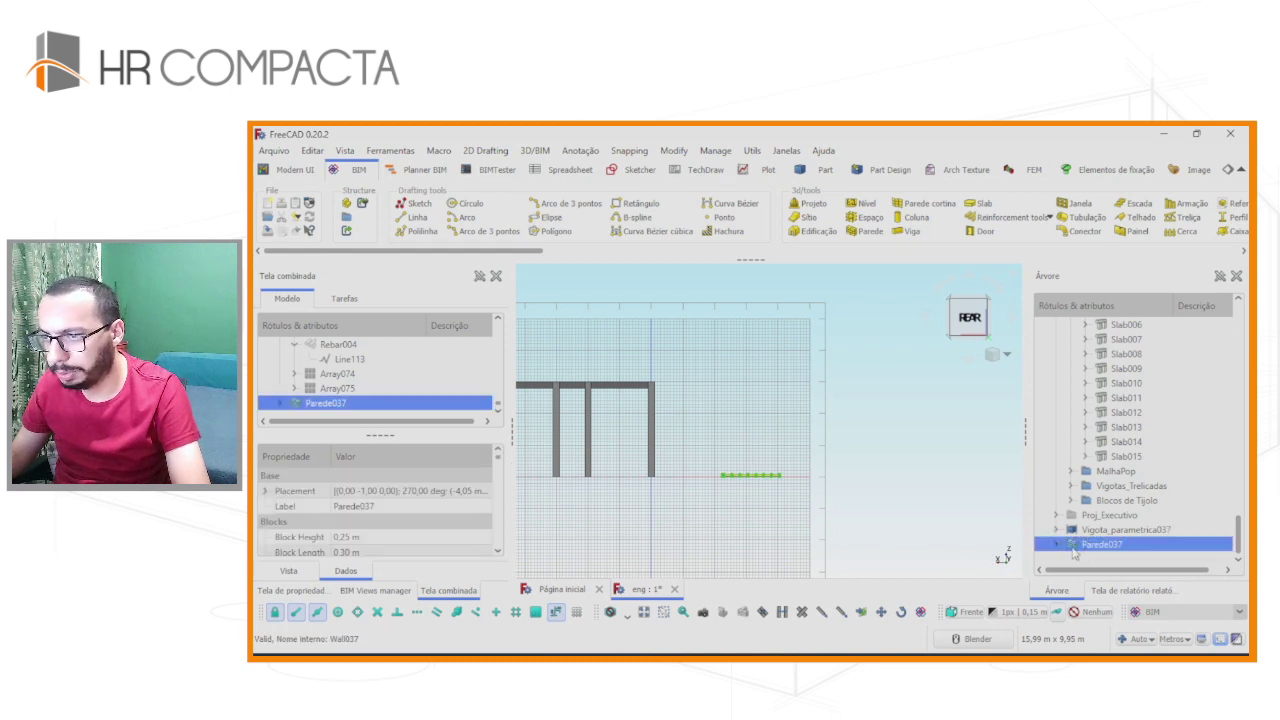
pyautogui.click(880, 611)
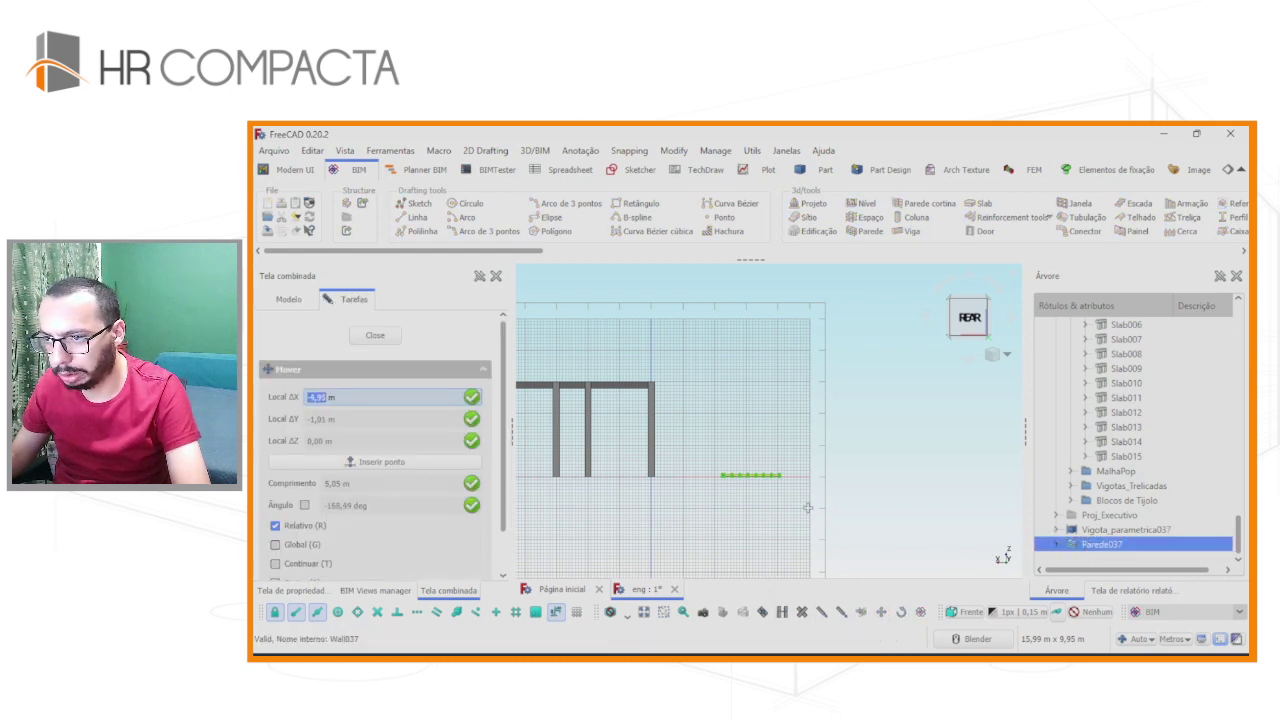
pyautogui.click(795, 476)
pyautogui.press('Return')
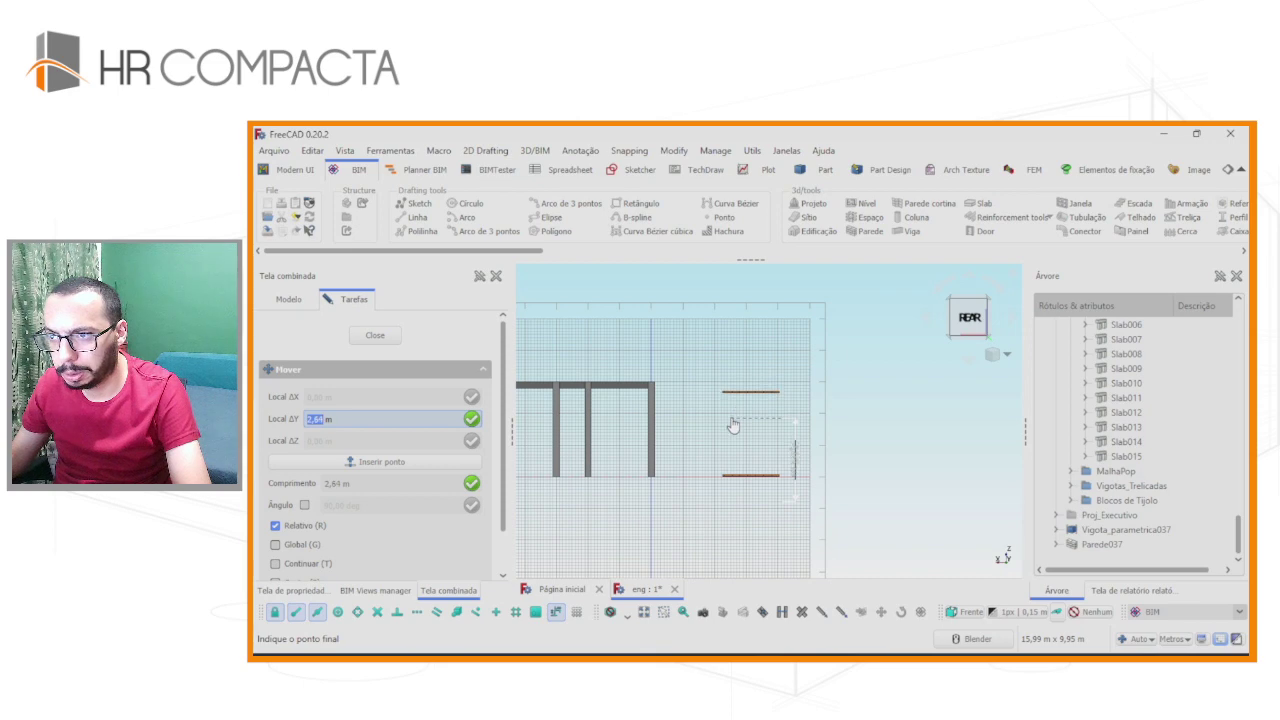
pyautogui.moveTo(733, 424); pyautogui.dragTo(703, 519, button='middle')
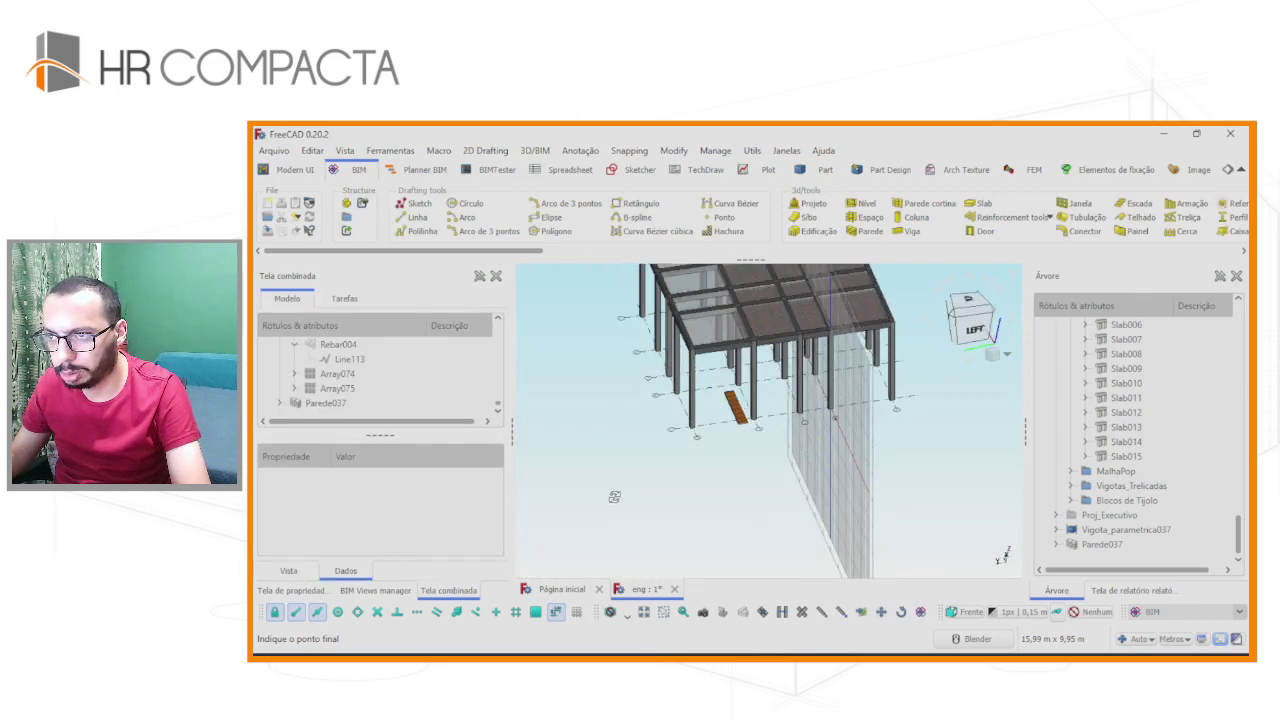
# Set the working plane to Topo (XY) and view the model straight from above.
pyautogui.click(955, 611)
pyautogui.click(390, 432)
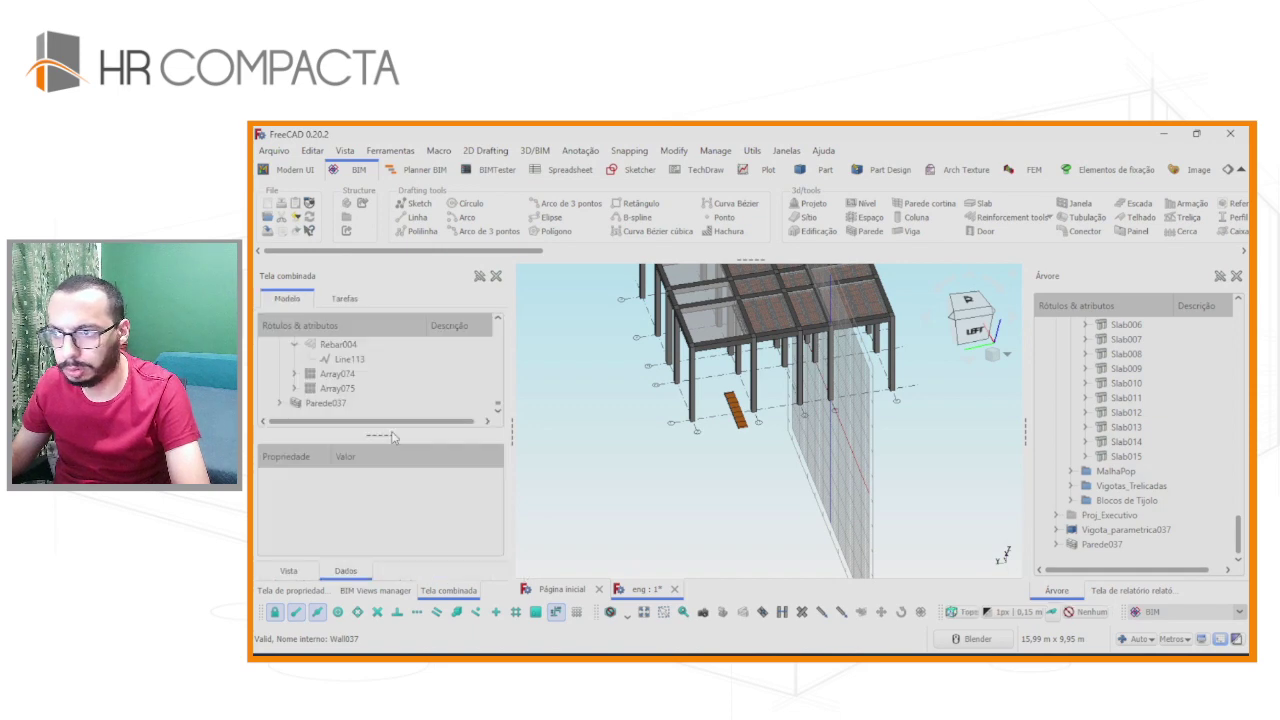
pyautogui.moveTo(735, 479); pyautogui.dragTo(960, 330, button='middle')
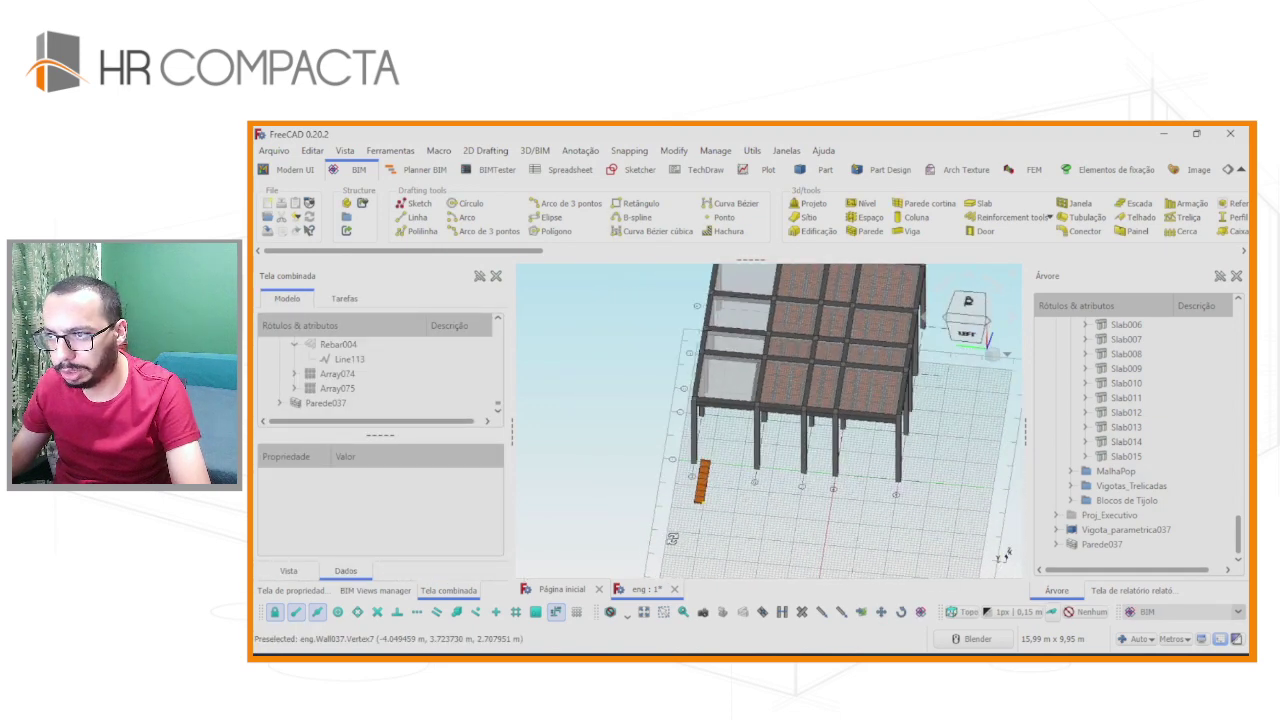
pyautogui.click(967, 303)
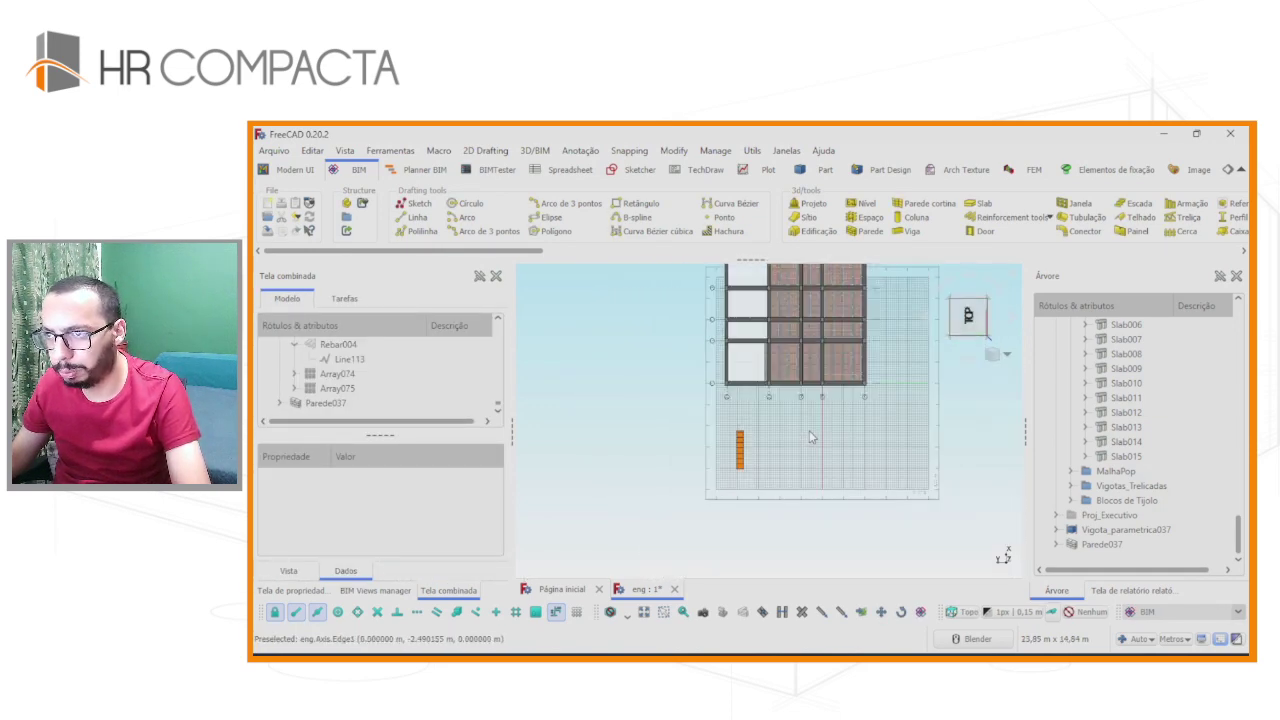
# Move the Parede037 block row into the first slab bay with MV.
pyautogui.click(1105, 545)
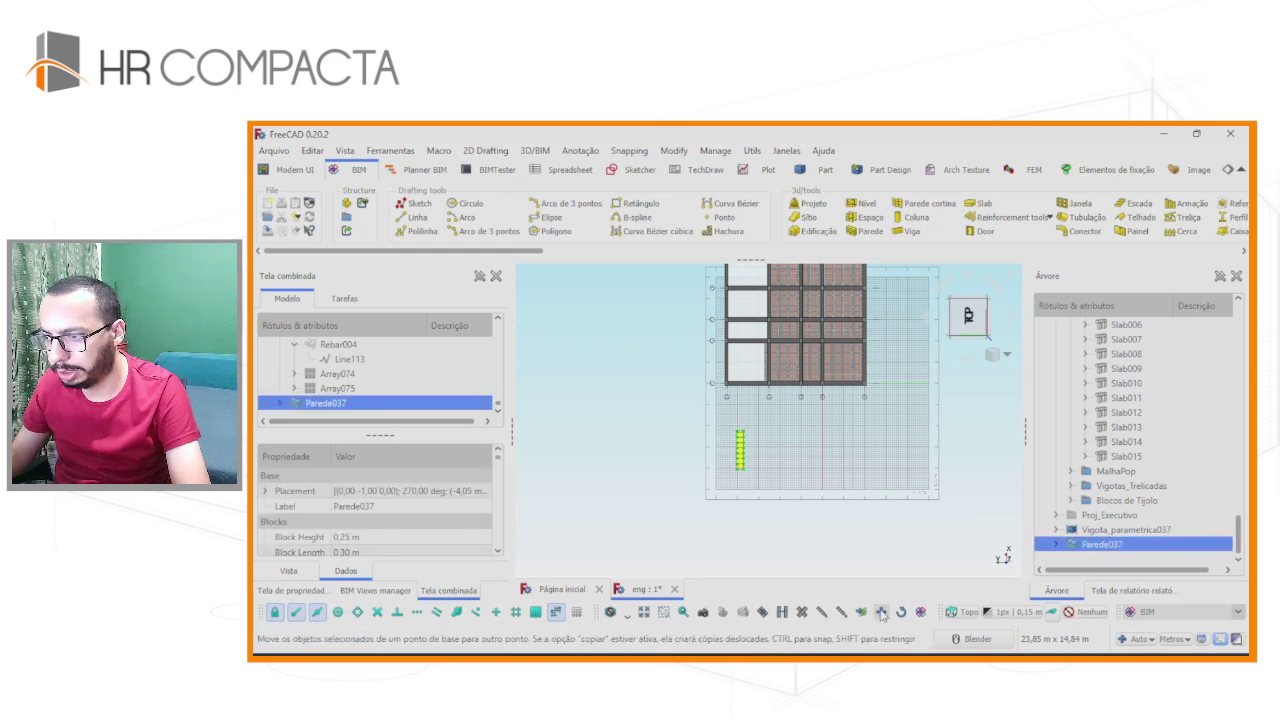
pyautogui.press('m')
pyautogui.press('v')
pyautogui.click(711, 510)
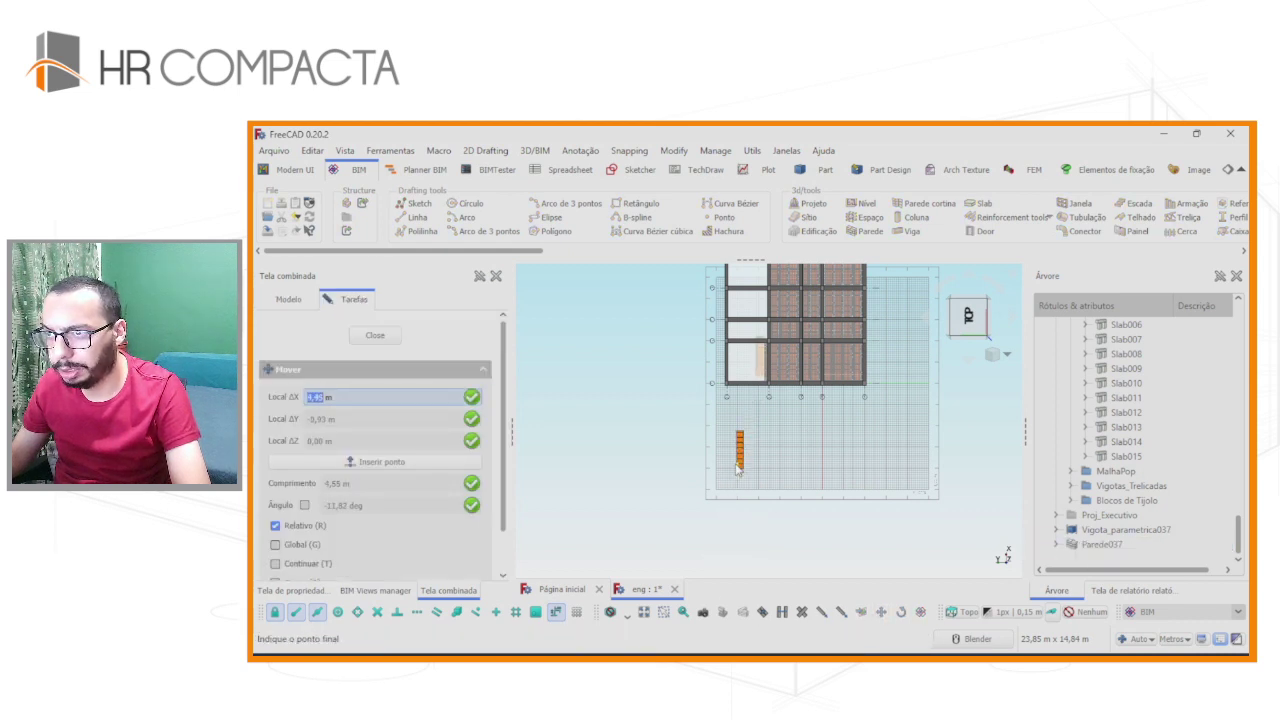
pyautogui.click(760, 381)
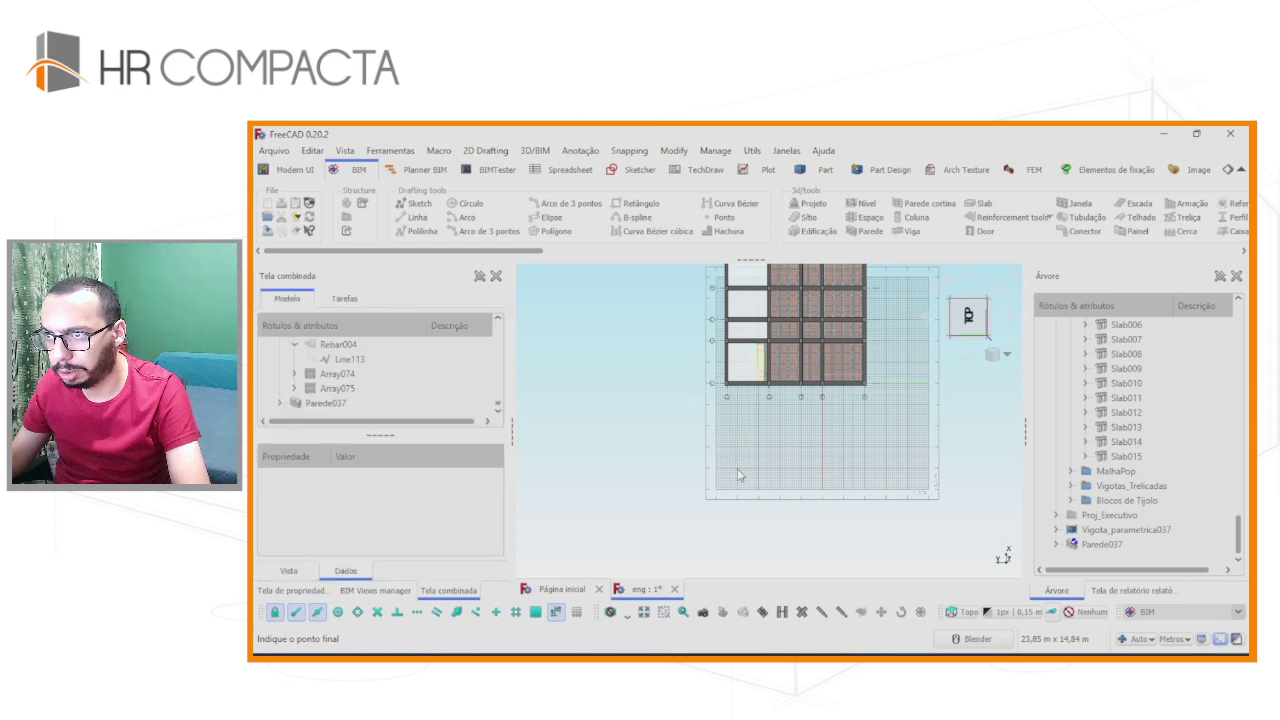
# Zoom in and give Parede037 a small move beside the Vigota_parametrica037 joist.
pyautogui.scroll(3, 762, 352)
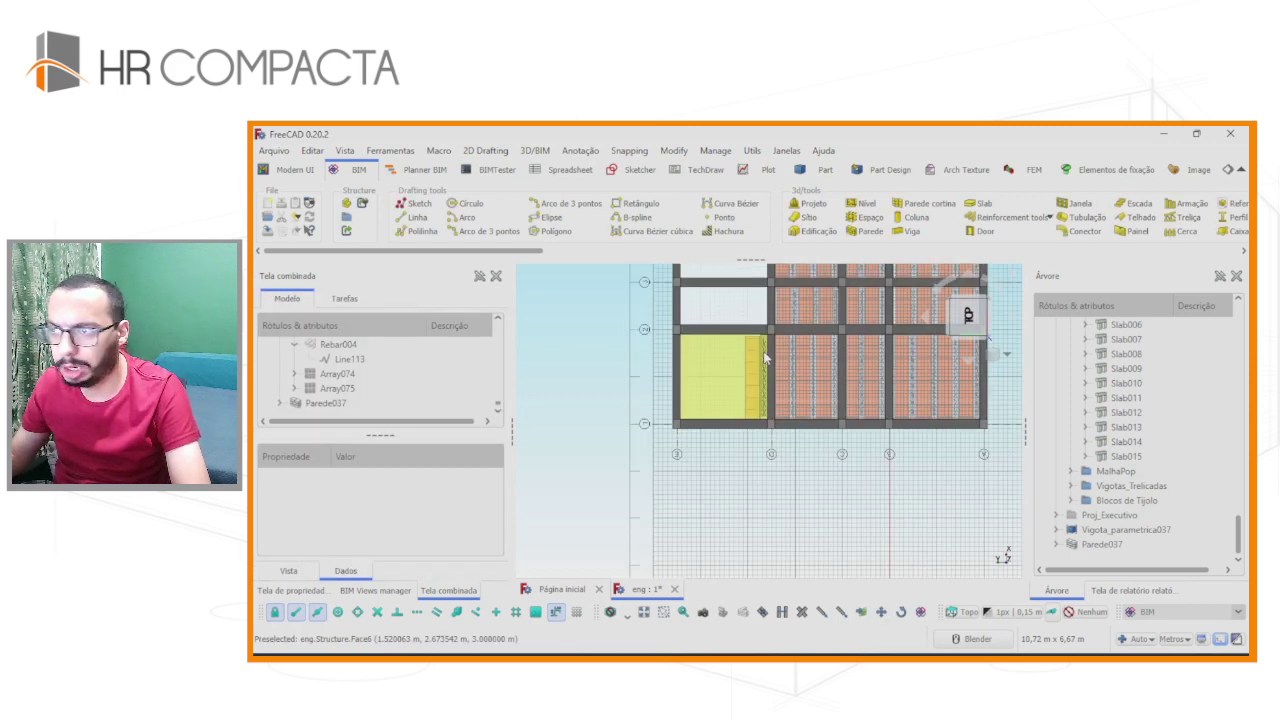
pyautogui.scroll(2, 755, 358)
pyautogui.scroll(3, 748, 365)
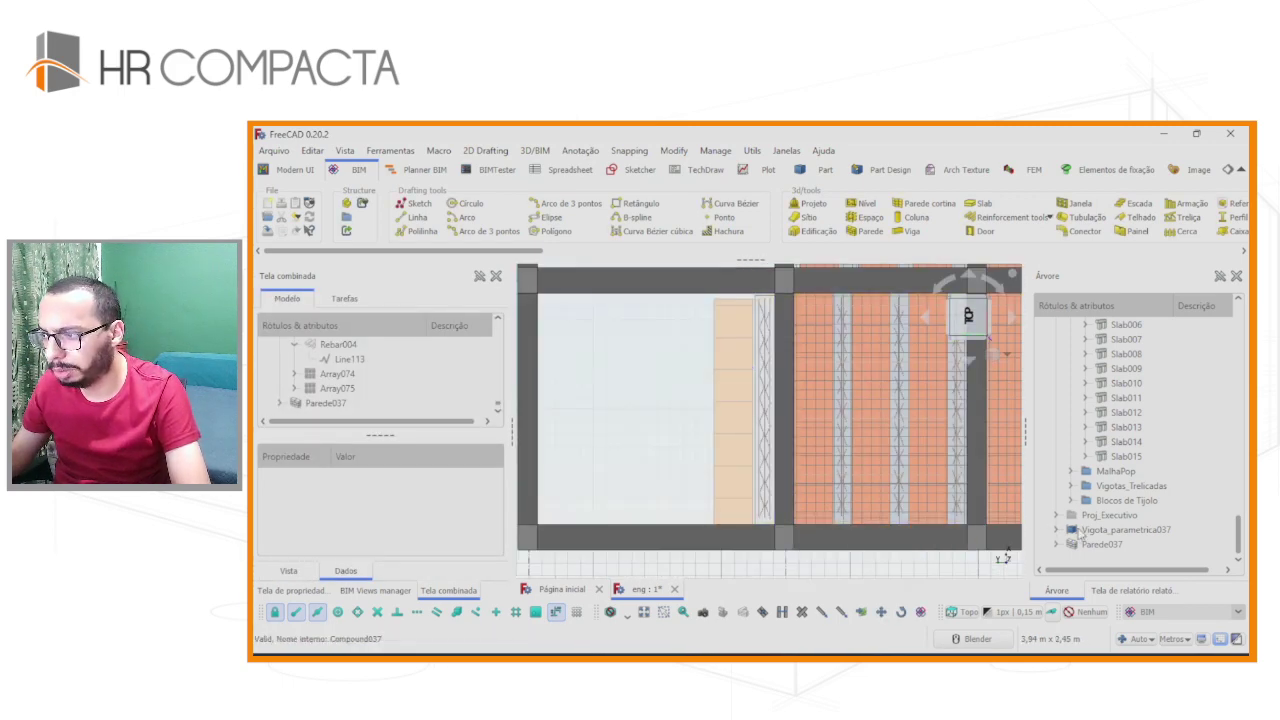
pyautogui.click(1100, 531)
pyautogui.click(1100, 544)
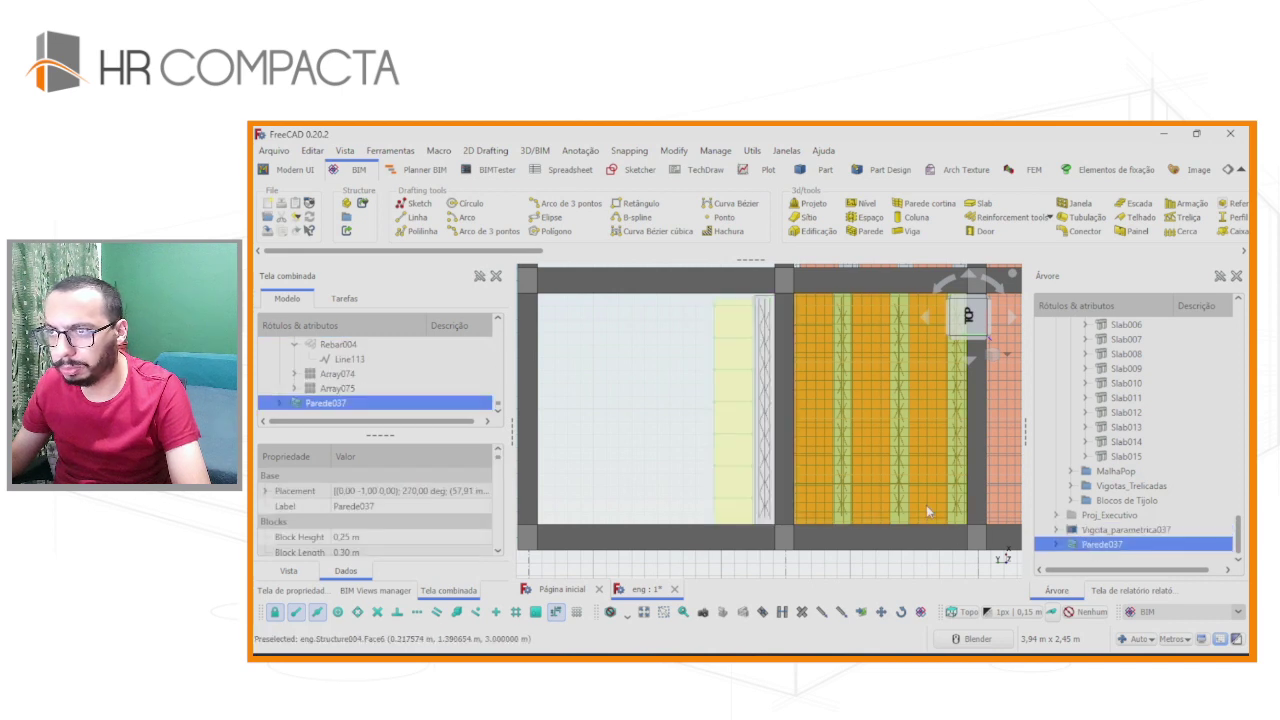
pyautogui.keyDown('shift'); pyautogui.moveTo(926, 505); pyautogui.dragTo(988, 495, button='middle'); pyautogui.keyUp('shift')
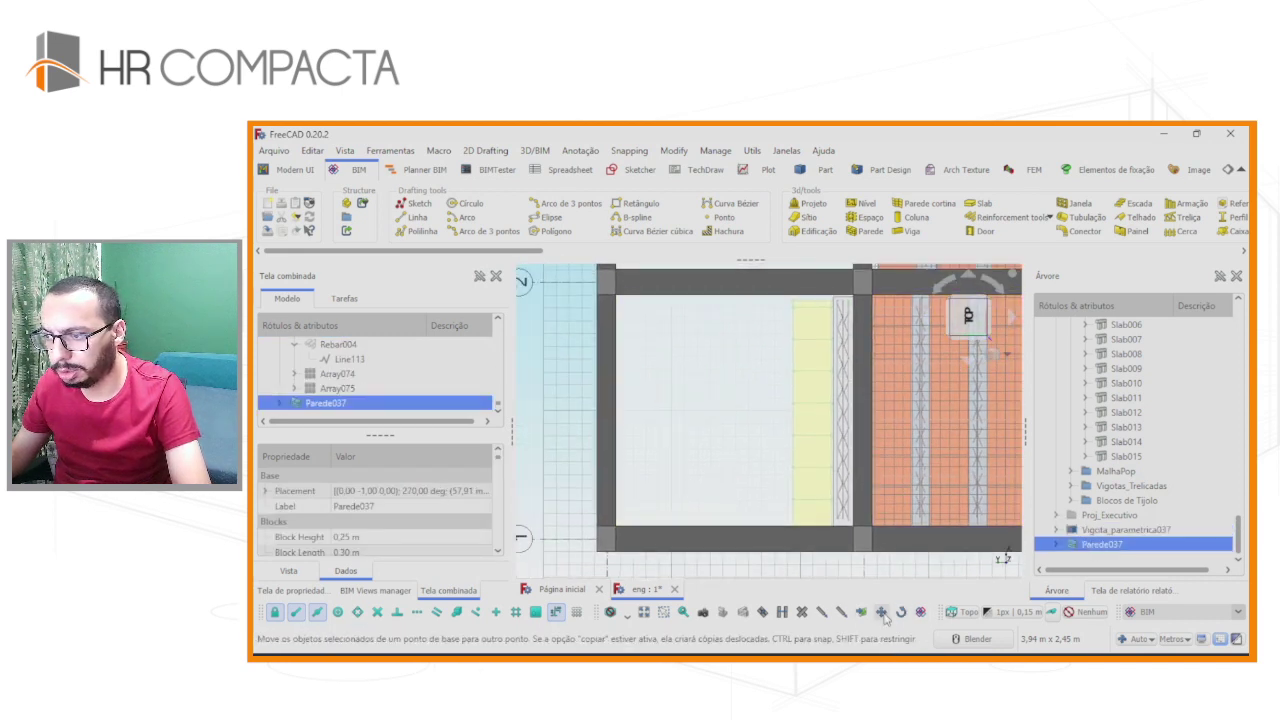
pyautogui.press('m')
pyautogui.press('v')
pyautogui.click(562, 497)
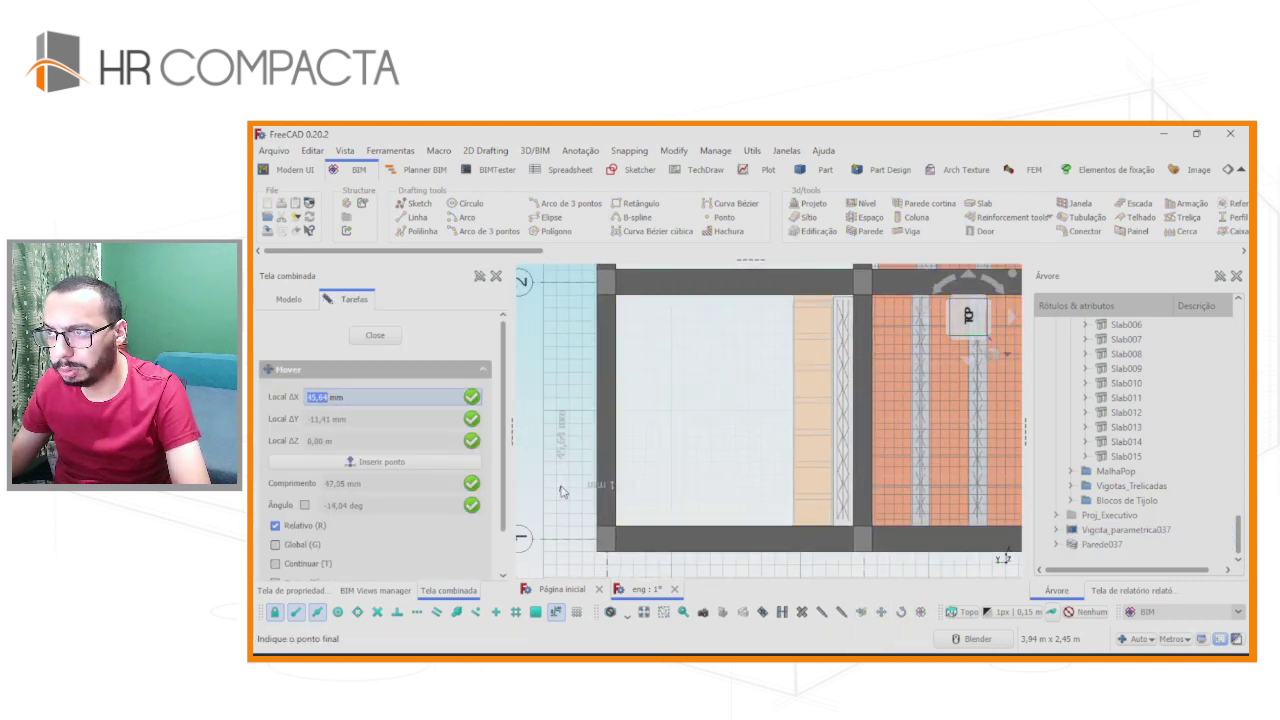
pyautogui.press('Escape')
# Select Beam021 and switch to a zoomed left side view of the bay.
pyautogui.moveTo(700, 540); pyautogui.dragTo(733, 530, button='middle')
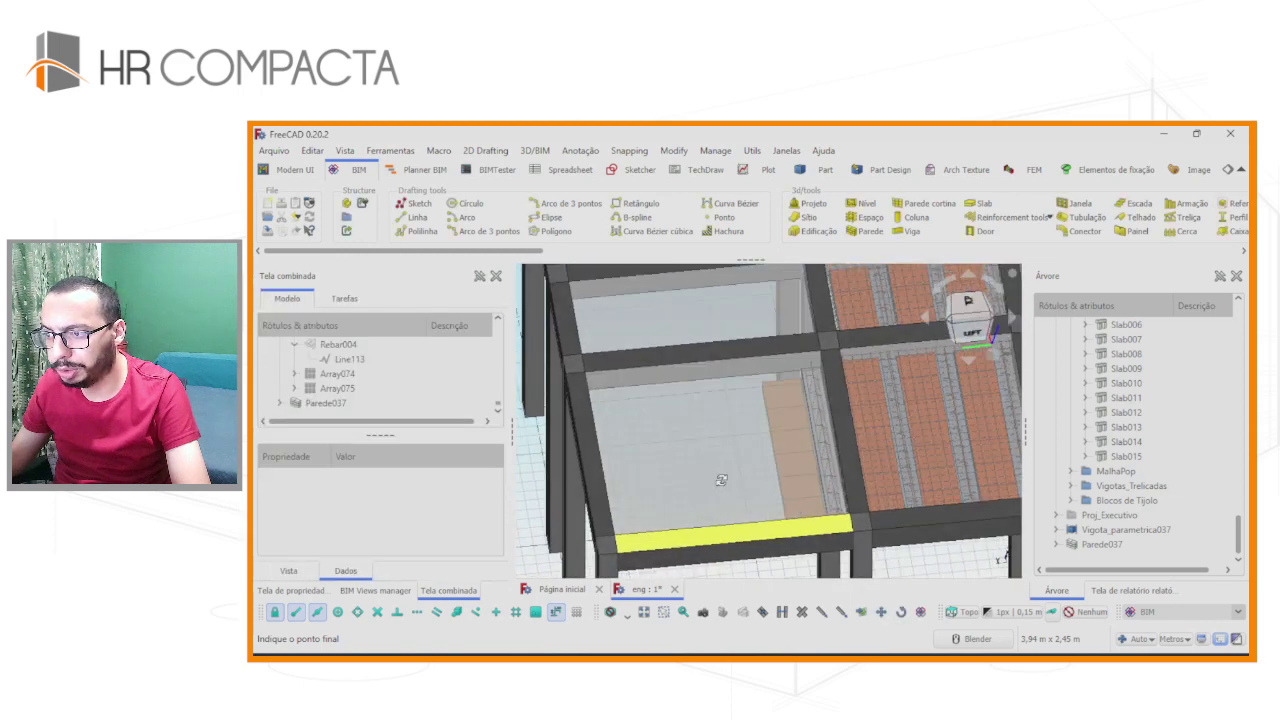
pyautogui.click(722, 552)
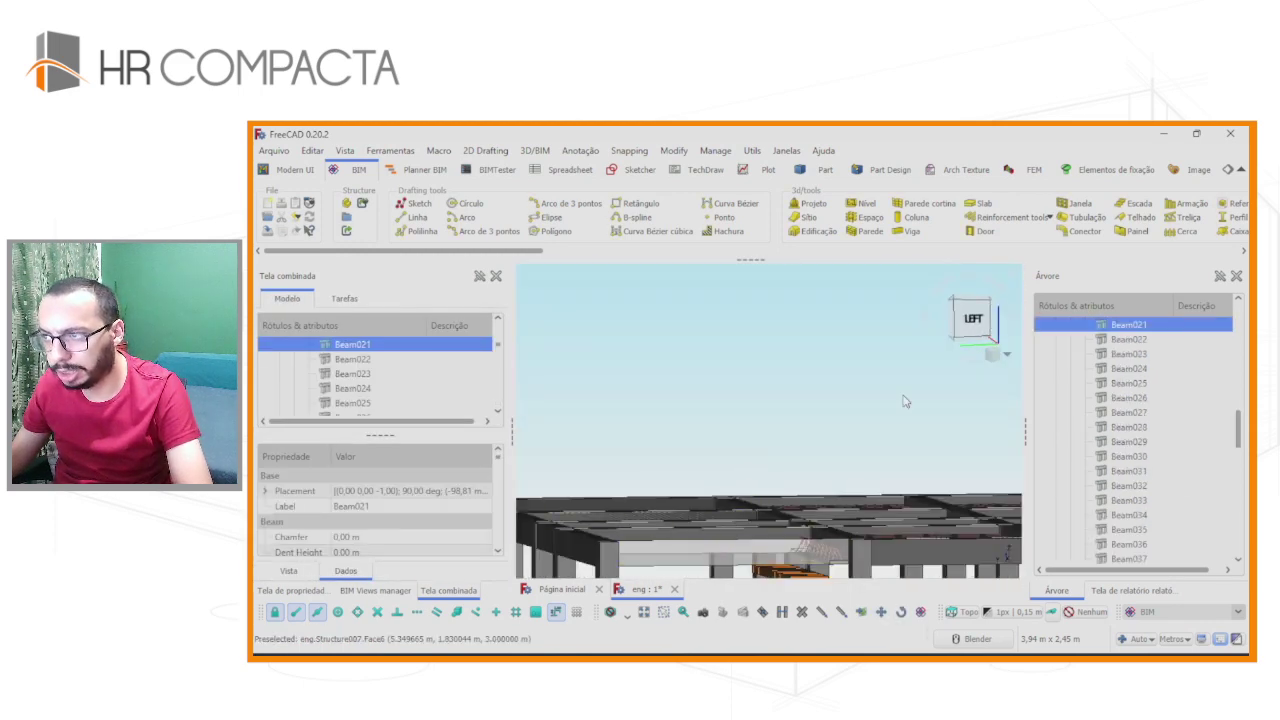
pyautogui.click(969, 333)
pyautogui.scroll(2, 760, 490)
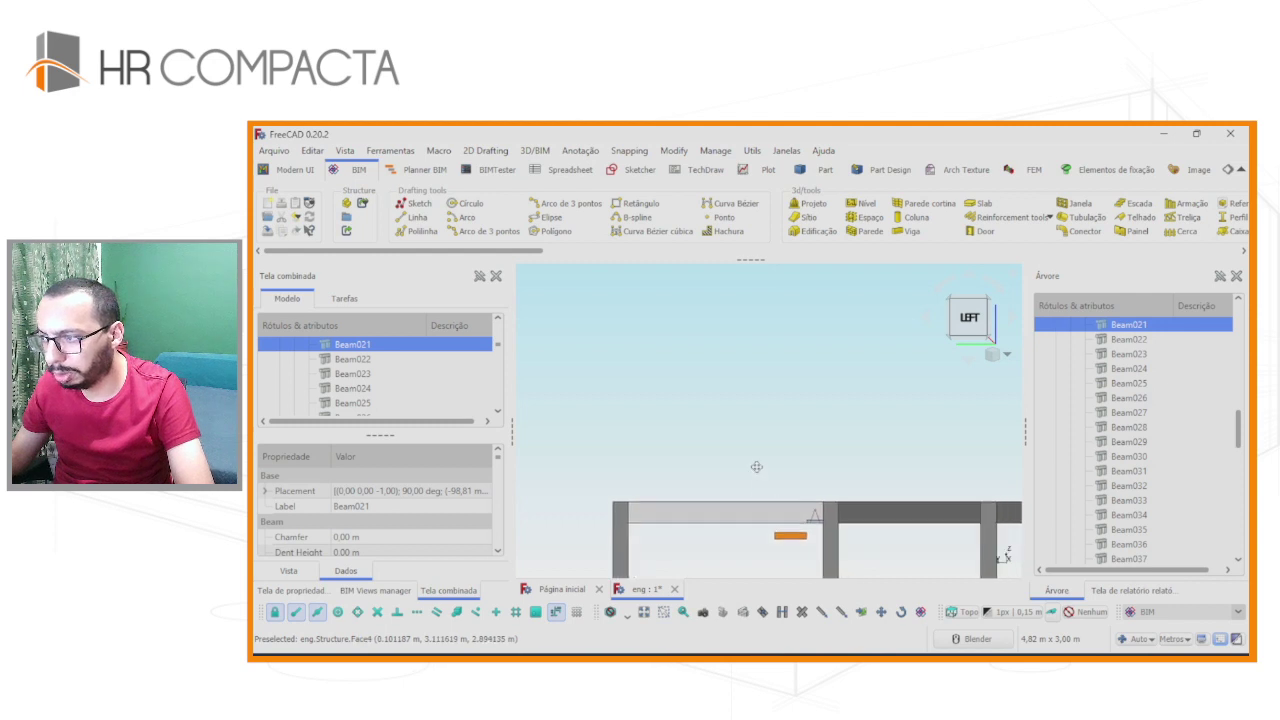
pyautogui.scroll(2, 757, 466)
pyautogui.scroll(-5, 1213, 516)
# Set Parede037's Placement z position to -0,21 m in its Data properties.
pyautogui.click(1104, 544)
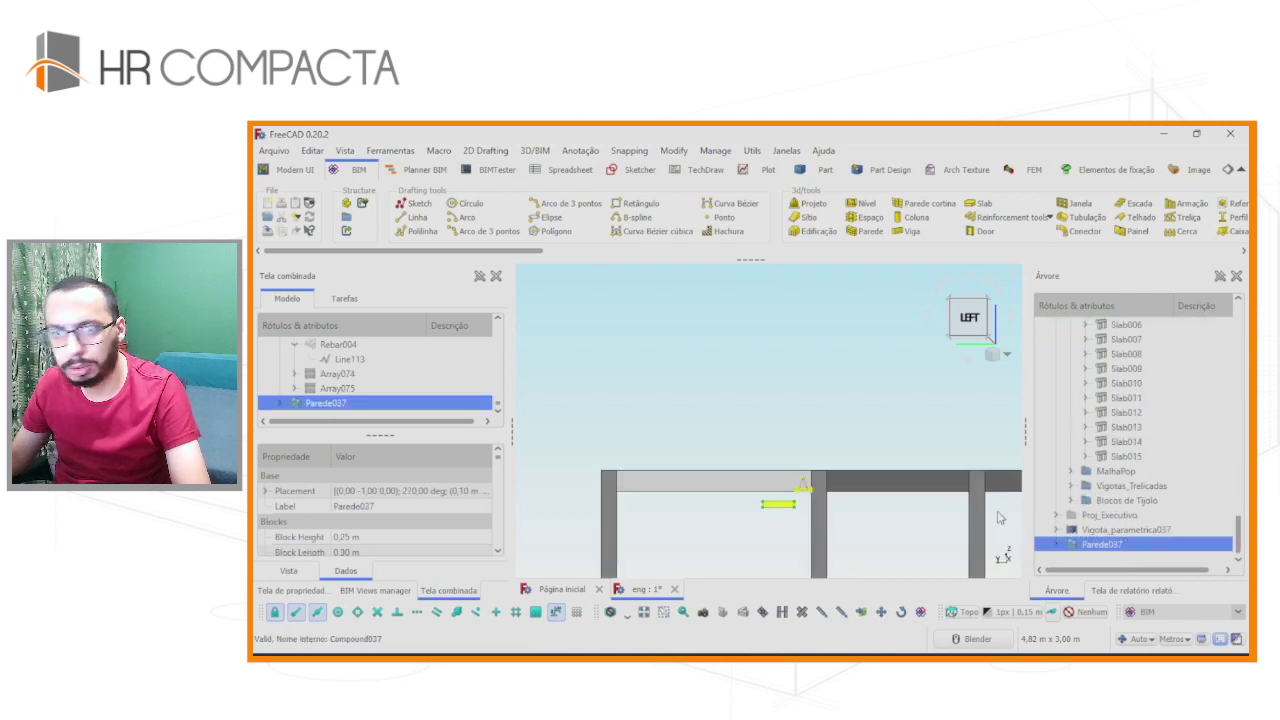
pyautogui.click(300, 591)
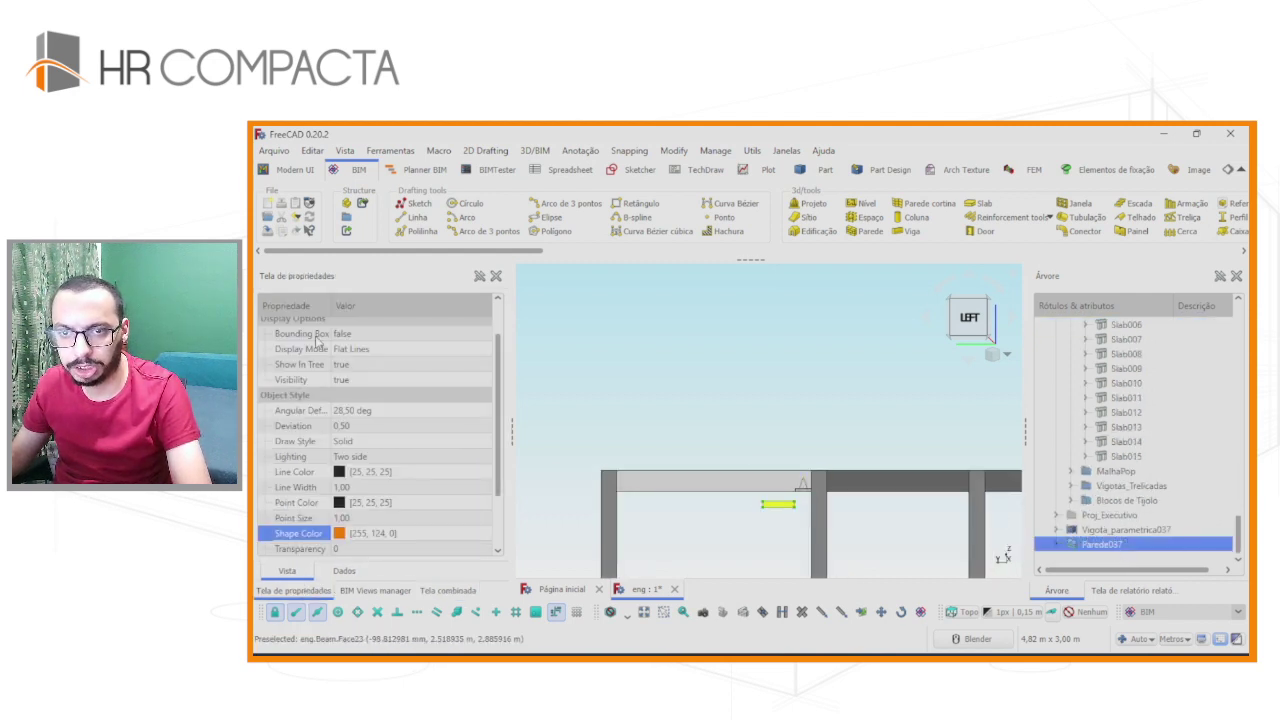
pyautogui.click(343, 571)
pyautogui.click(265, 340)
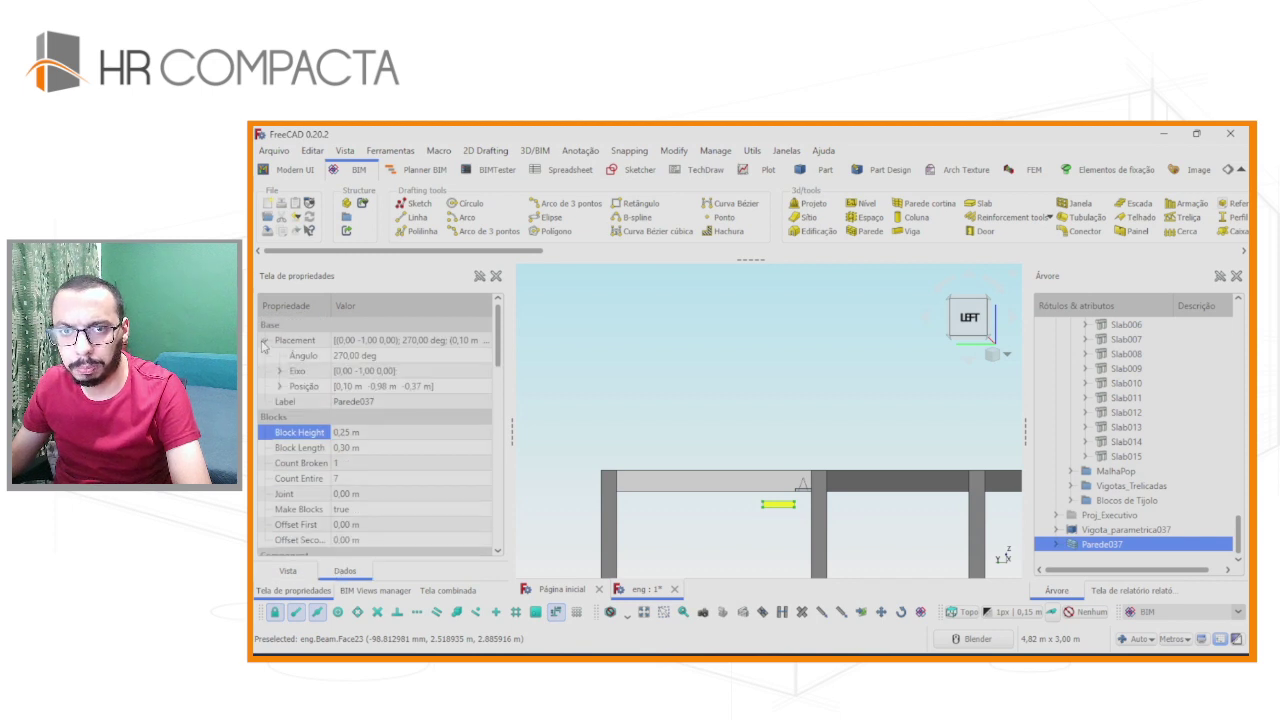
pyautogui.click(278, 387)
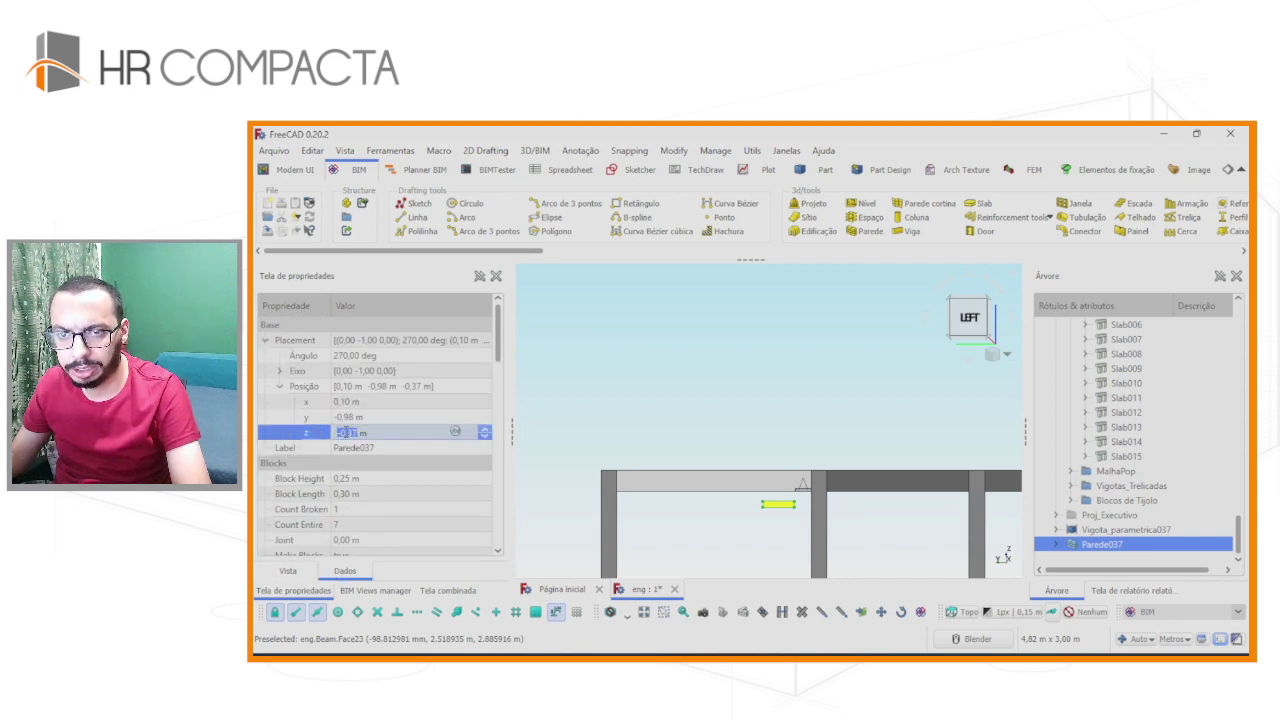
pyautogui.write('0.2')
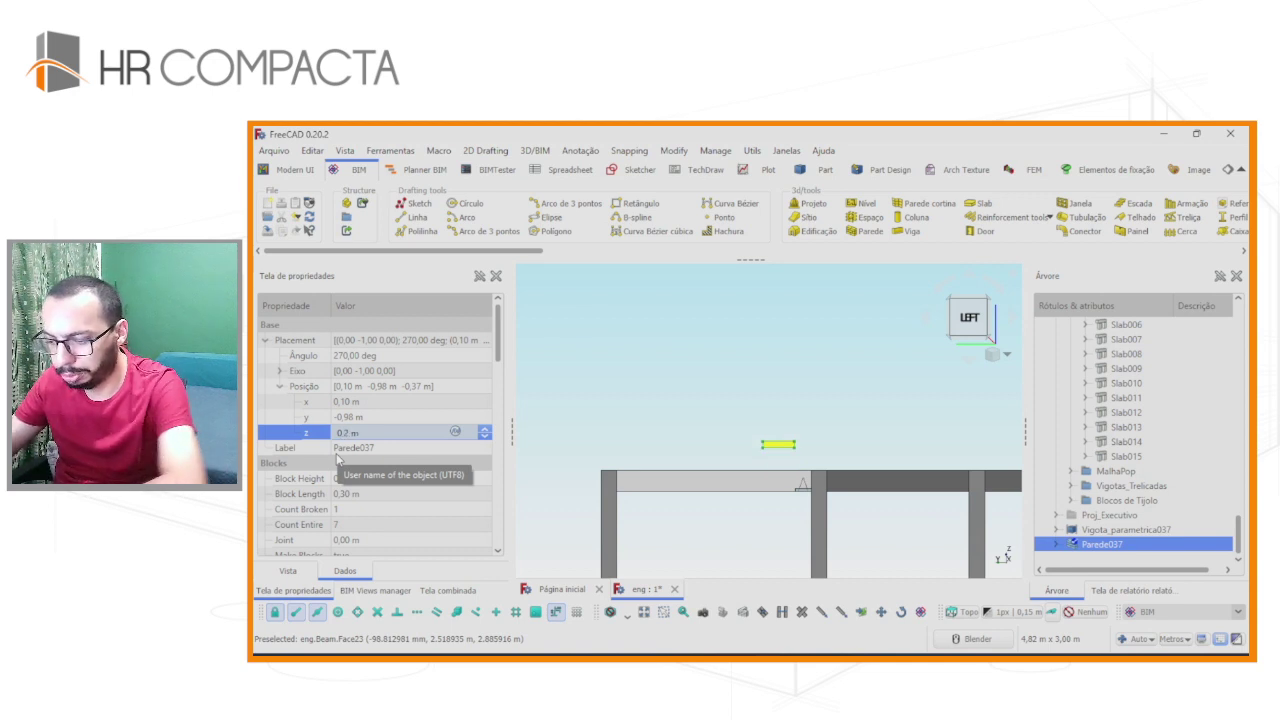
pyautogui.write('-0,2')
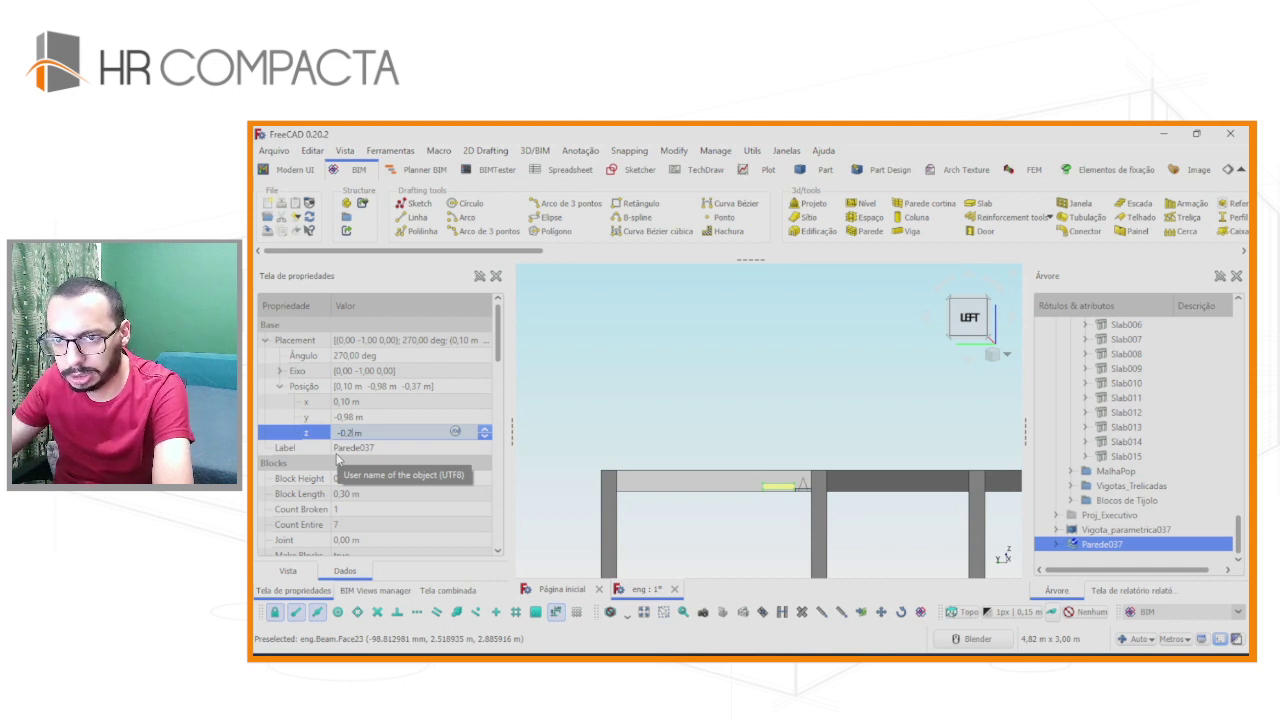
pyautogui.write('5')
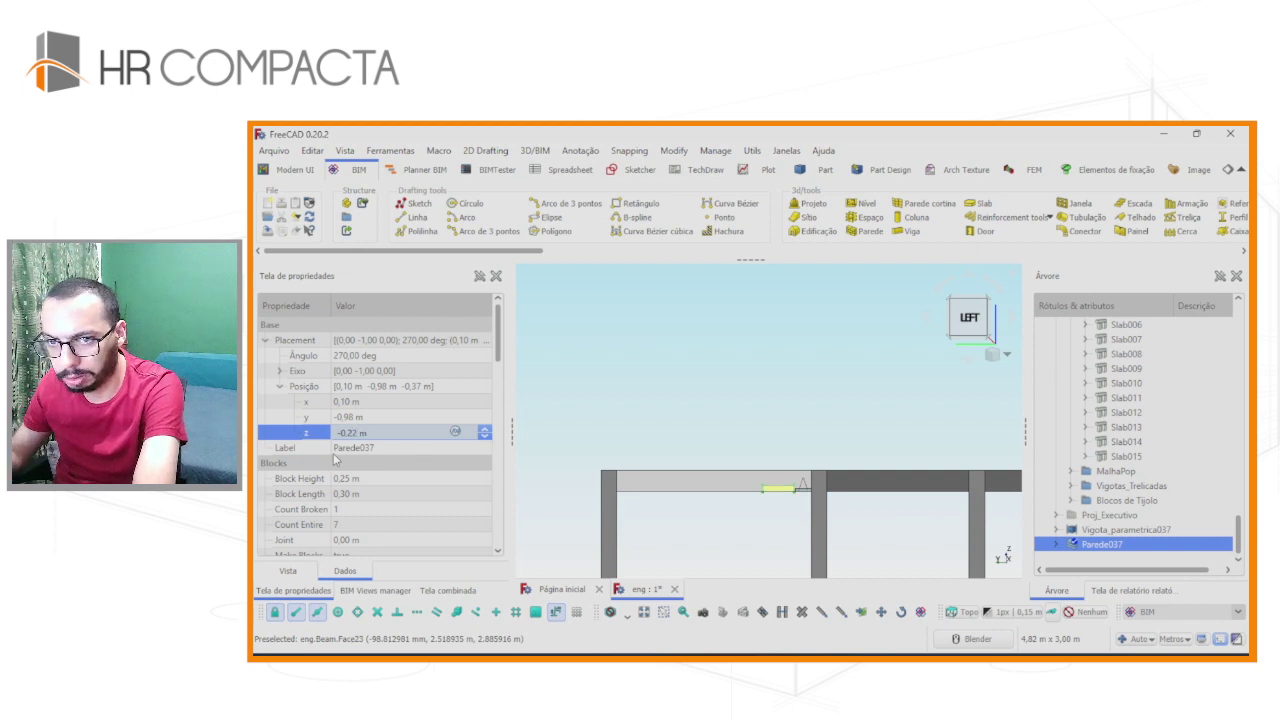
pyautogui.scroll(3, 826, 480)
pyautogui.scroll(3, 826, 480)
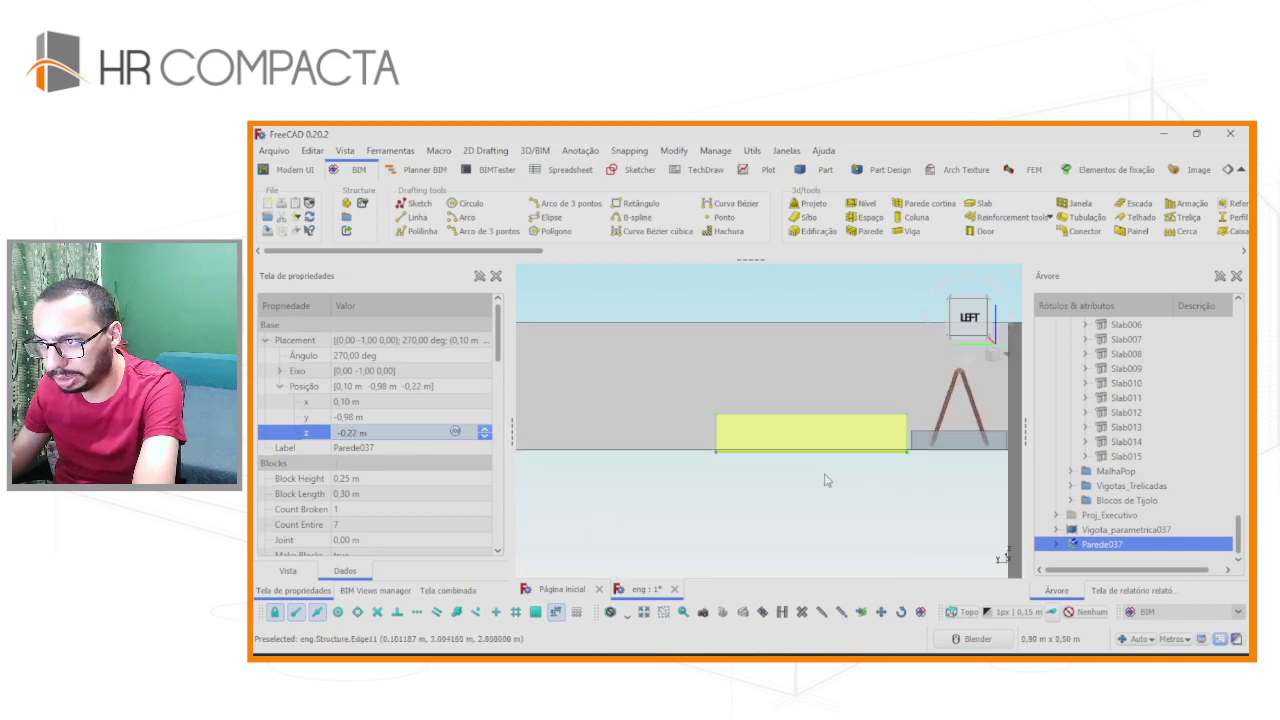
pyautogui.press('Up')
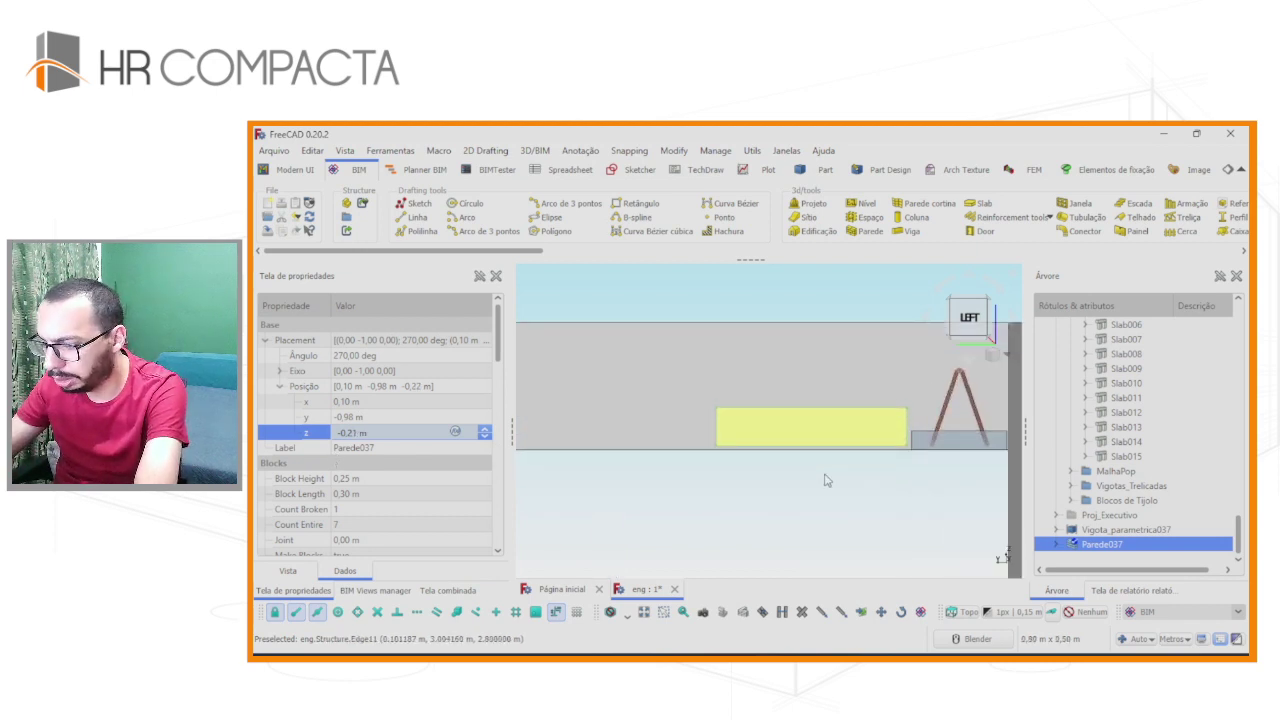
pyautogui.write('5')
pyautogui.press('Return')
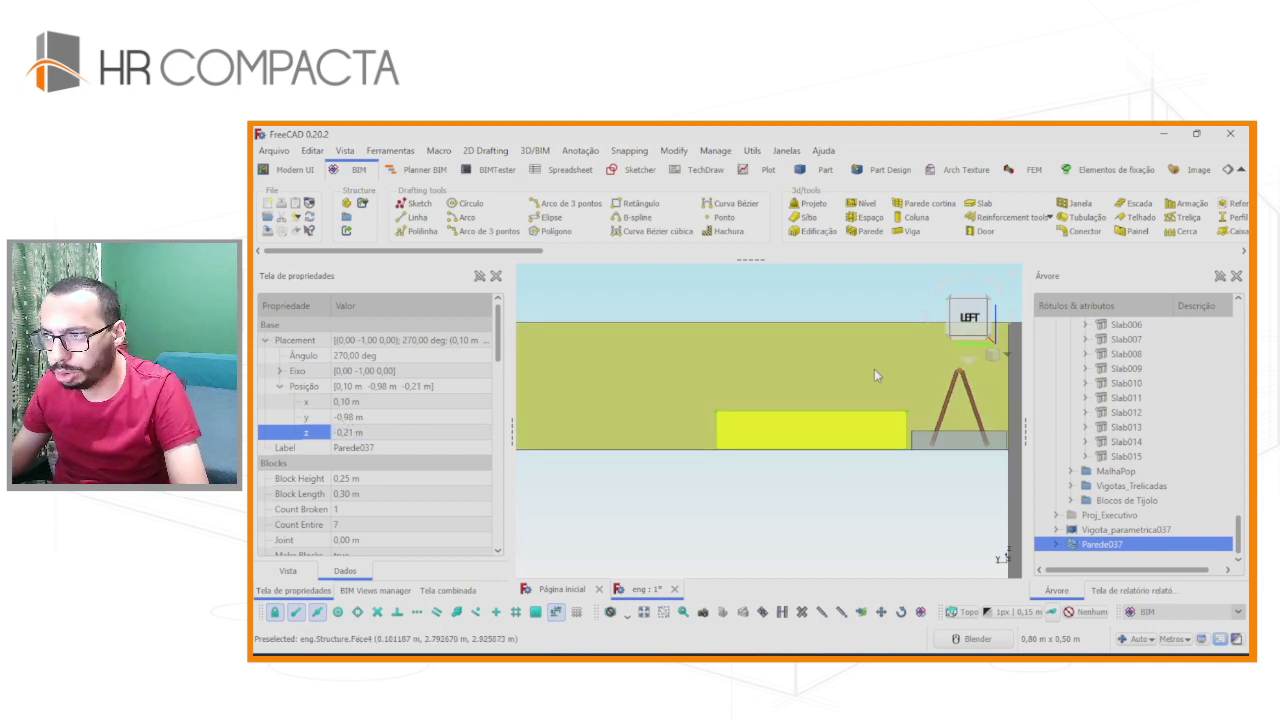
# Start a Draft Move of the Parede037 block row, picking its base point.
pyautogui.moveTo(874, 375)
pyautogui.mouseDown(button='middle')
pyautogui.moveTo(918, 388)
pyautogui.moveTo(791, 437)
pyautogui.mouseUp(button='middle')
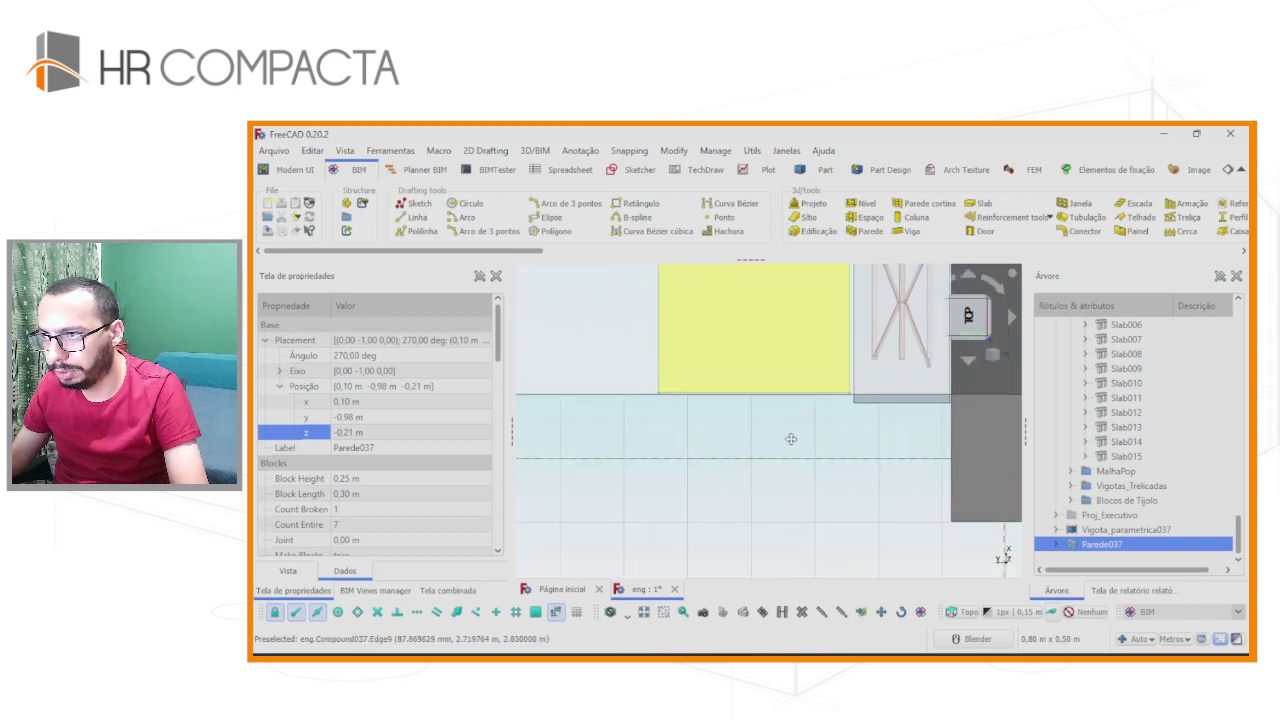
pyautogui.click(884, 621)
pyautogui.click(786, 468)
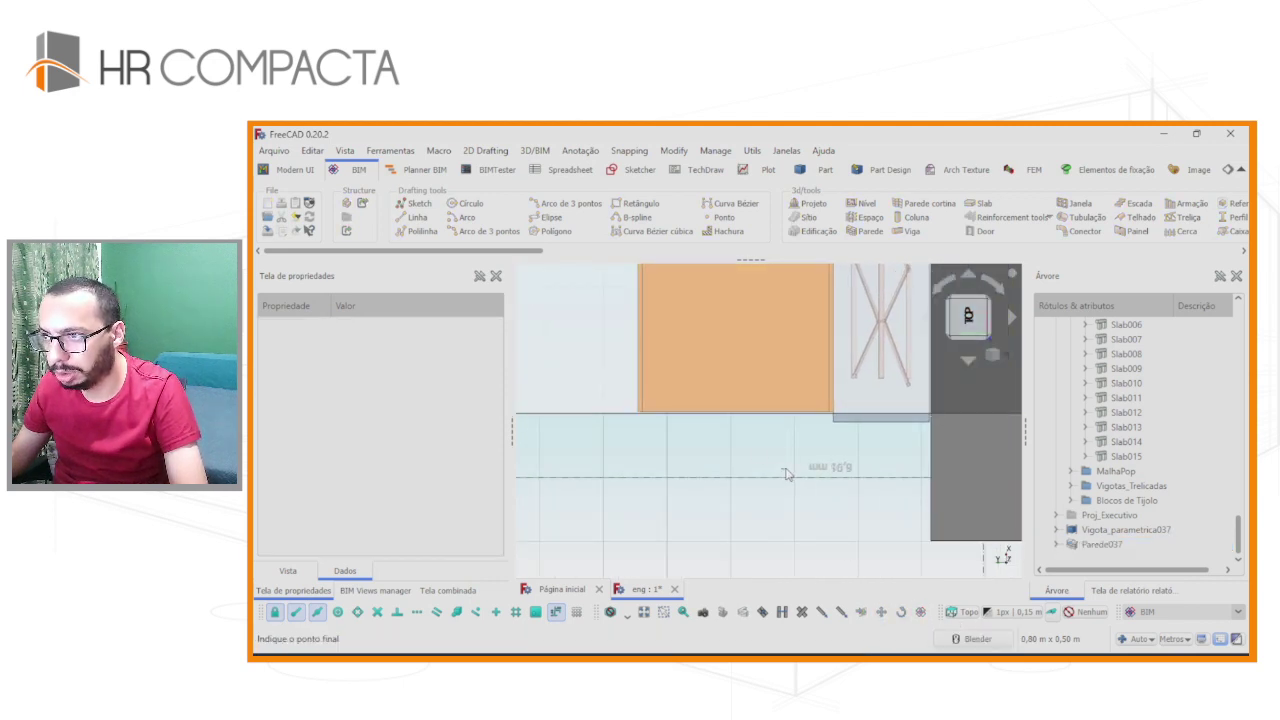
pyautogui.scroll(-2, 786, 472)
pyautogui.scroll(-2, 786, 472)
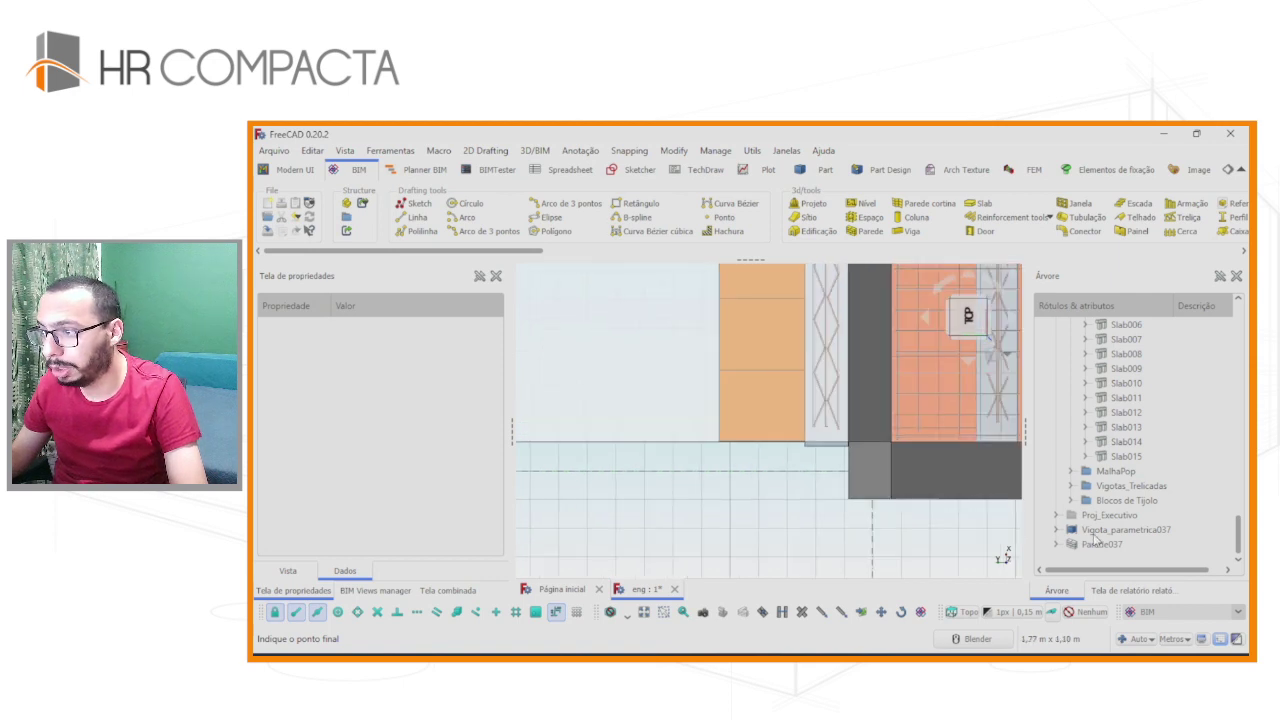
# Move joist Vigota_parametrica037 to x 2,33 m, right against the block row.
pyautogui.click(1110, 530)
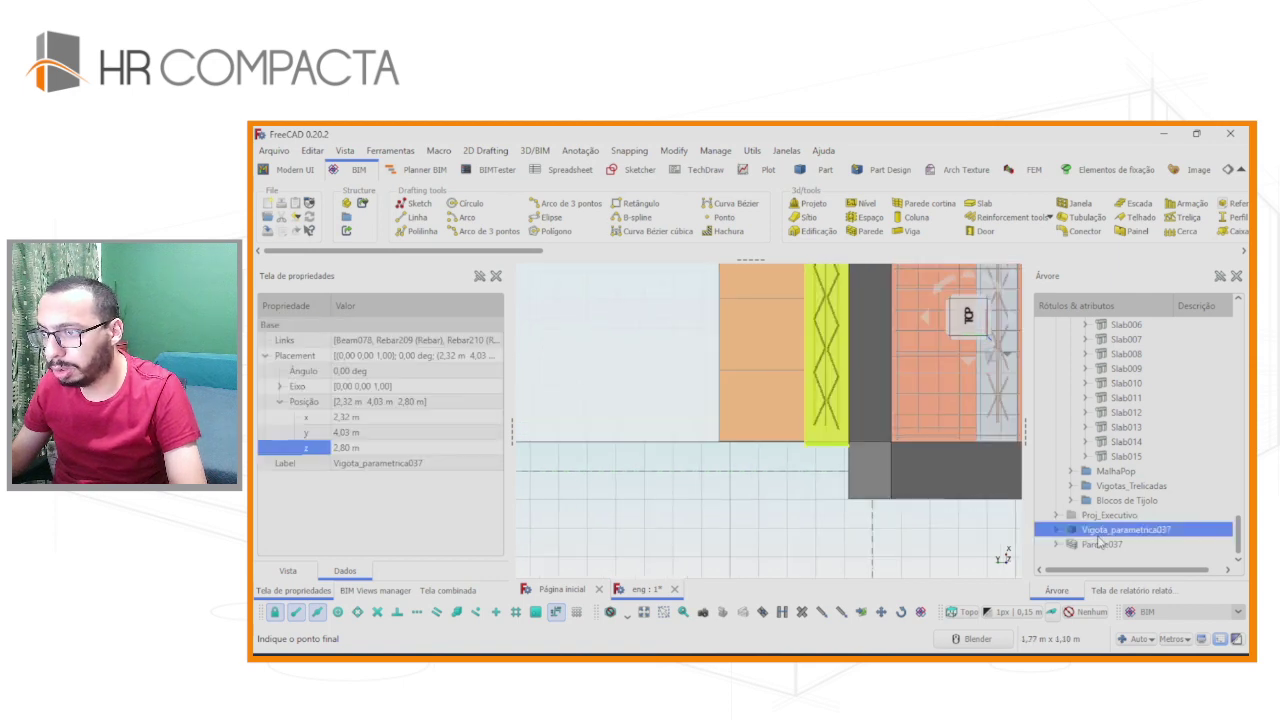
pyautogui.click(884, 612)
pyautogui.click(793, 467)
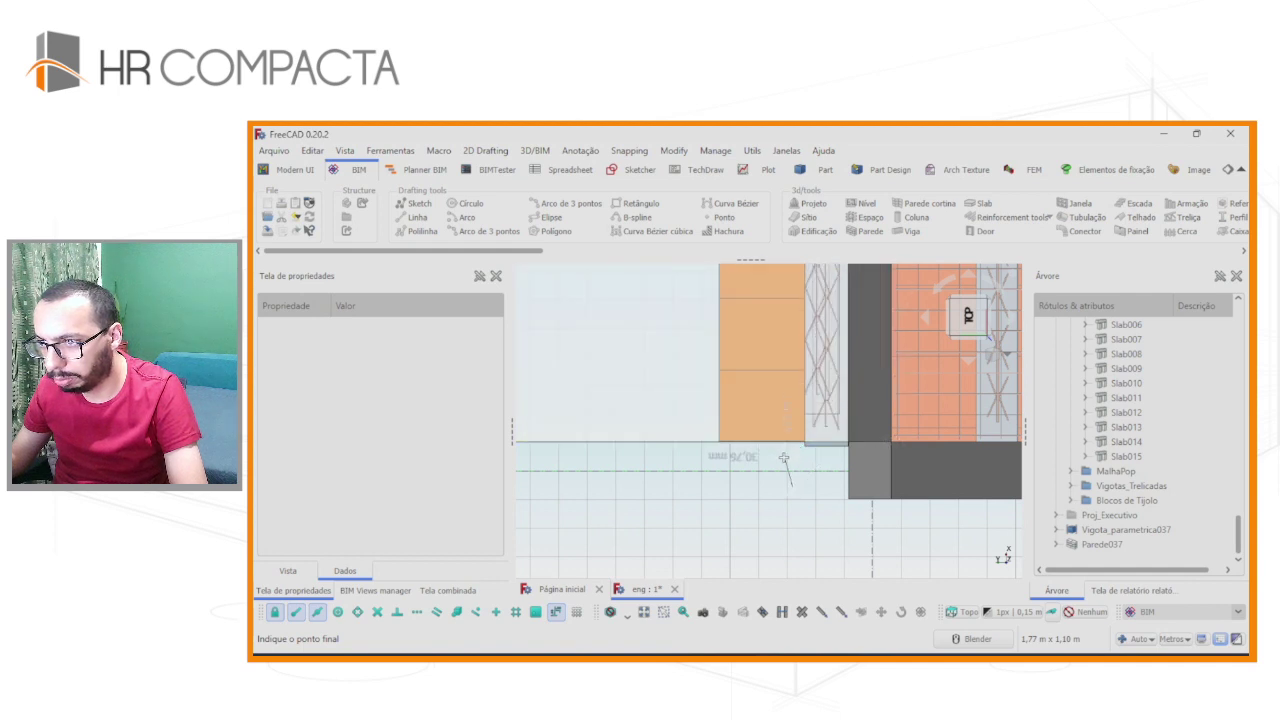
pyautogui.click(789, 478)
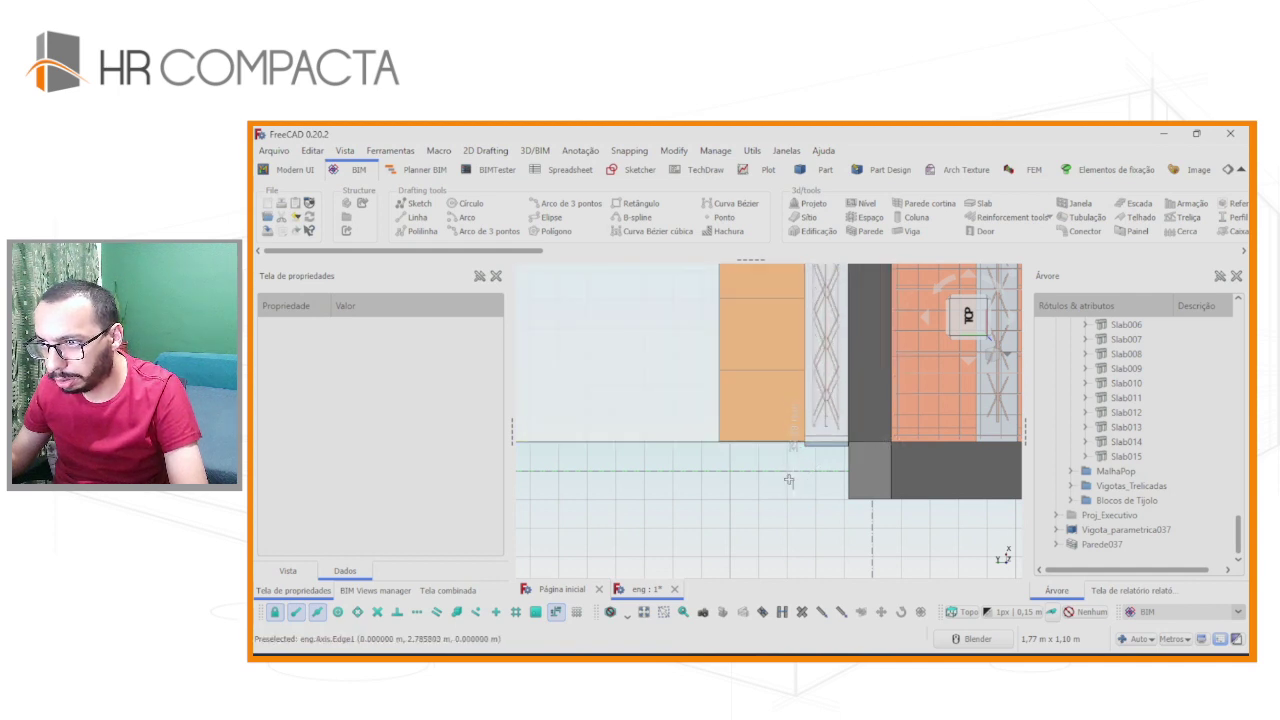
pyautogui.scroll(-2, 791, 484)
pyautogui.scroll(-3, 810, 420)
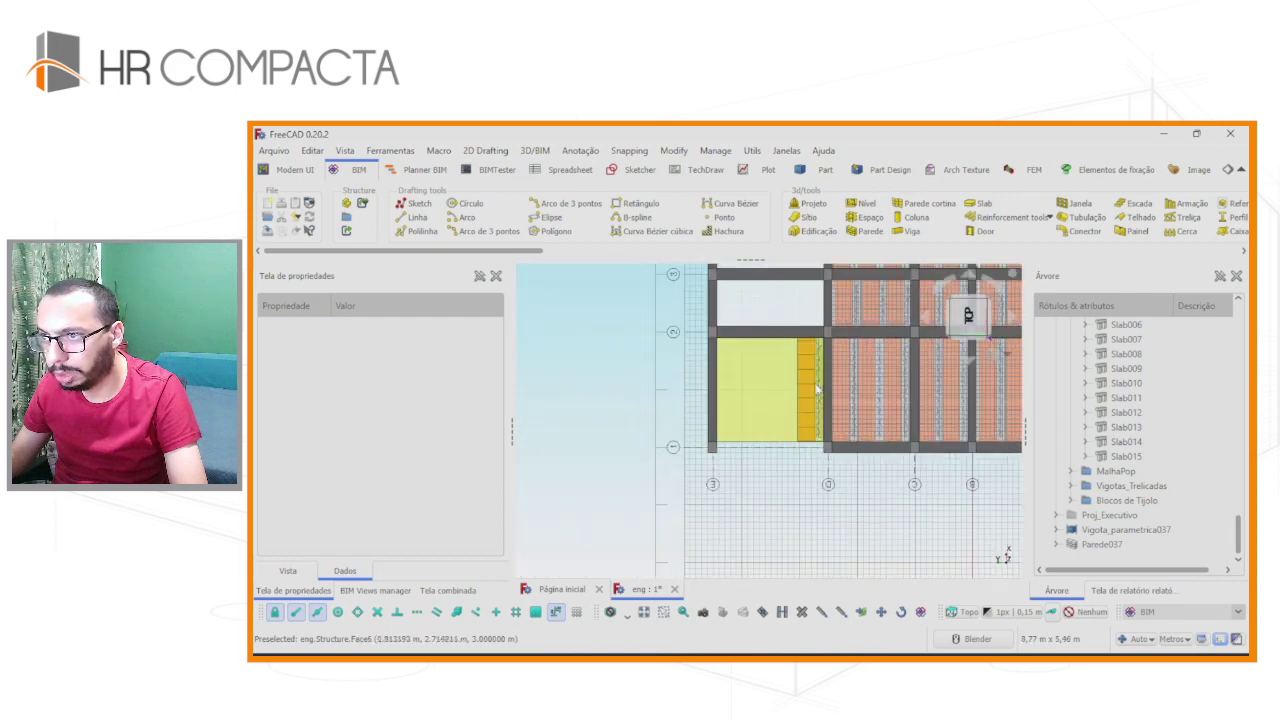
pyautogui.scroll(2, 817, 390)
pyautogui.scroll(1, 804, 422)
pyautogui.scroll(2, 804, 422)
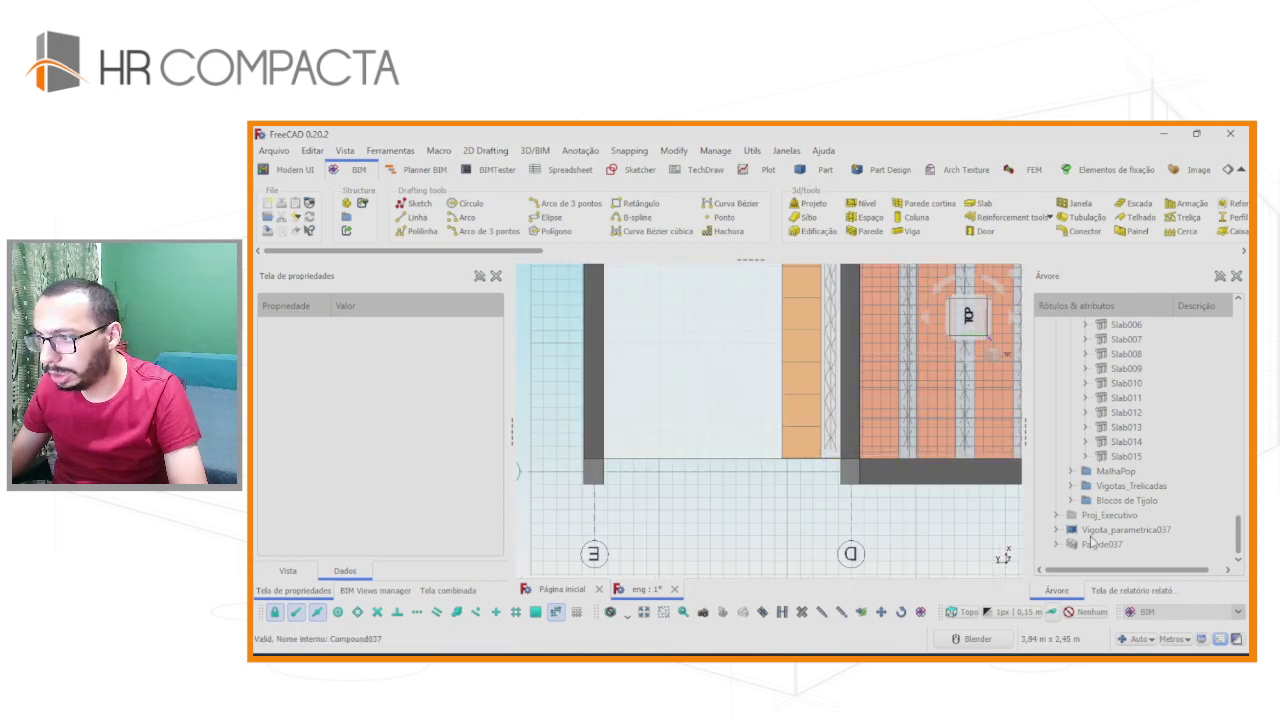
pyautogui.click(1091, 532)
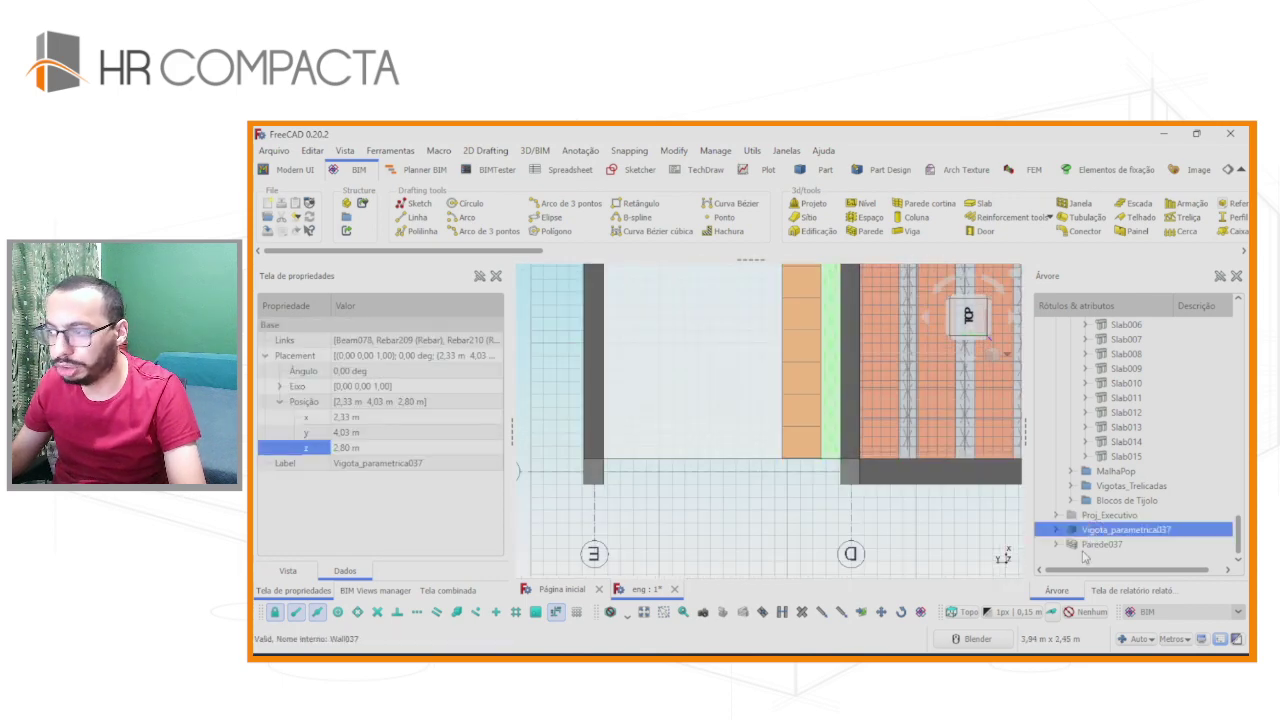
pyautogui.keyDown('ctrl'); pyautogui.click(1090, 545); pyautogui.keyUp('ctrl')
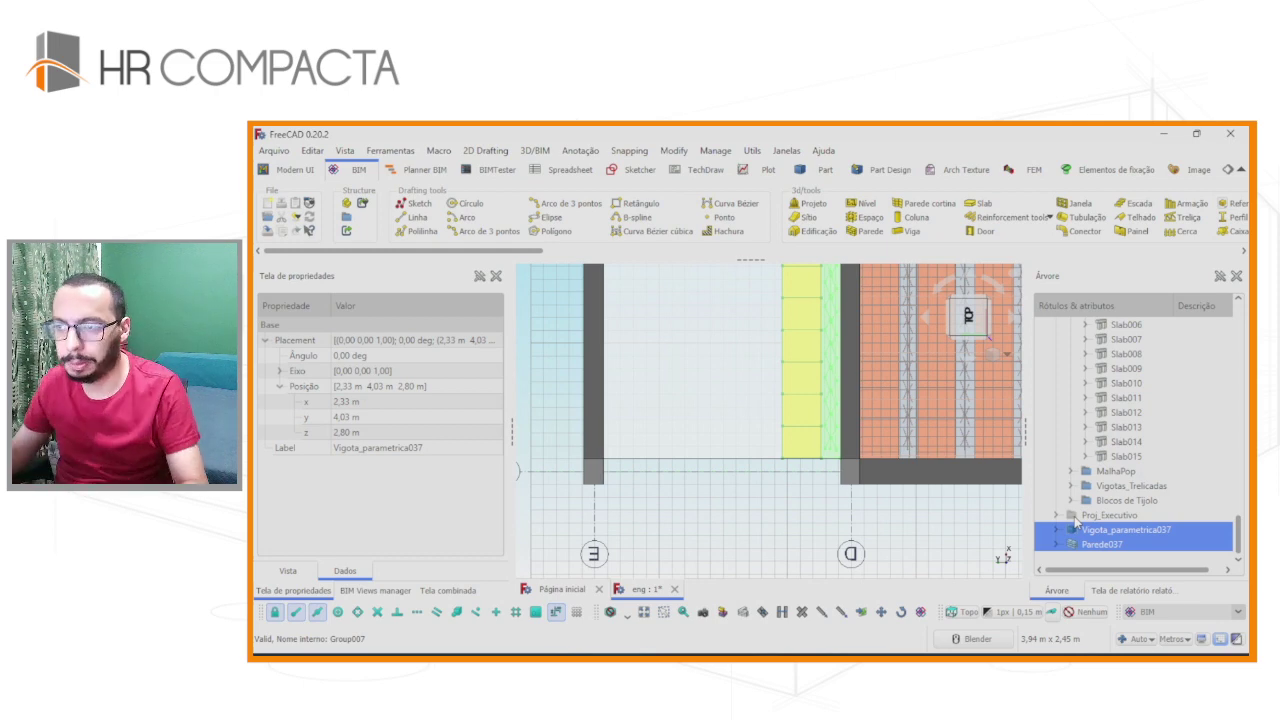
pyautogui.scroll(-4, 900, 430)
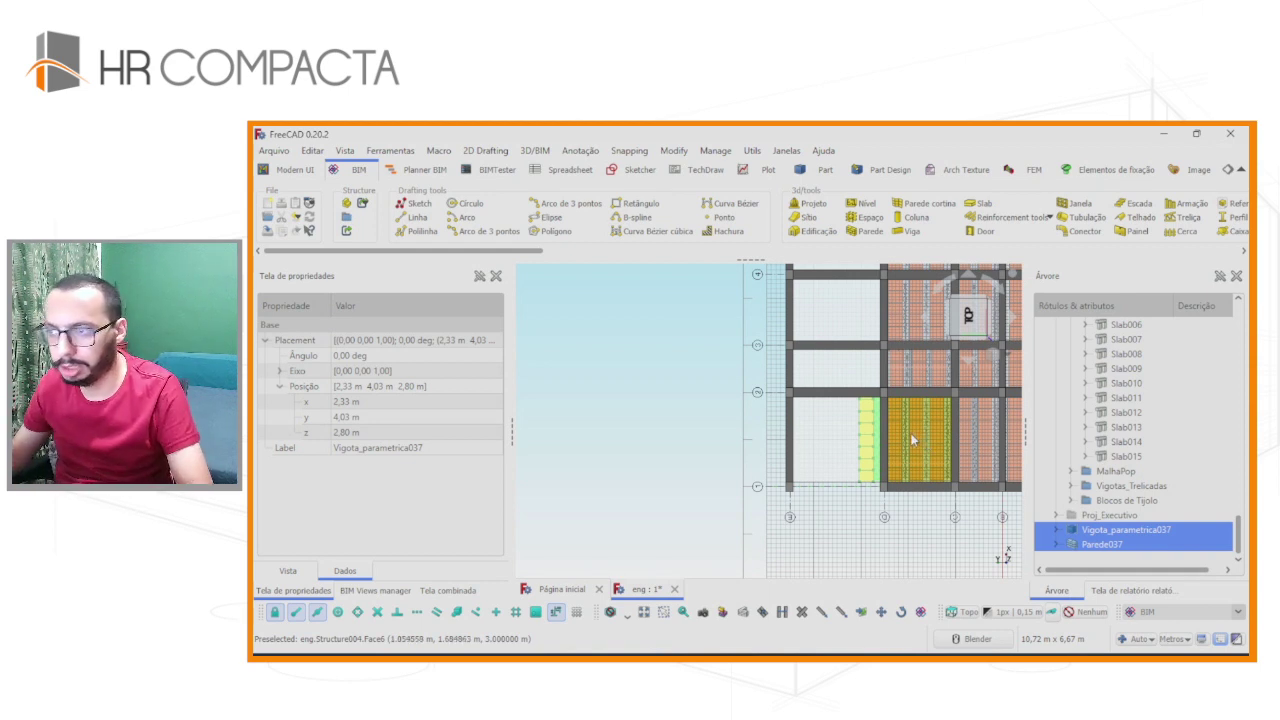
pyautogui.keyDown('shift'); pyautogui.moveTo(912, 440); pyautogui.dragTo(804, 466, button='middle'); pyautogui.keyUp('shift')
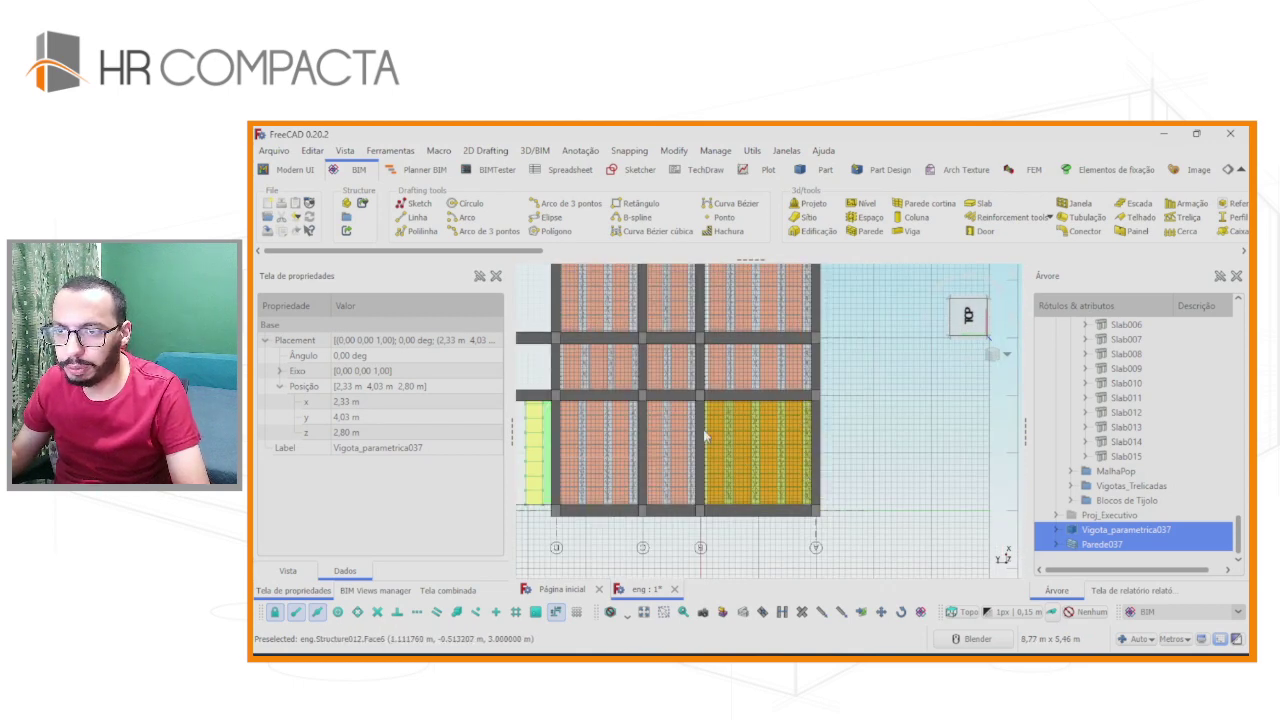
pyautogui.keyDown('shift'); pyautogui.moveTo(728, 436); pyautogui.dragTo(856, 544, button='middle'); pyautogui.keyUp('shift')
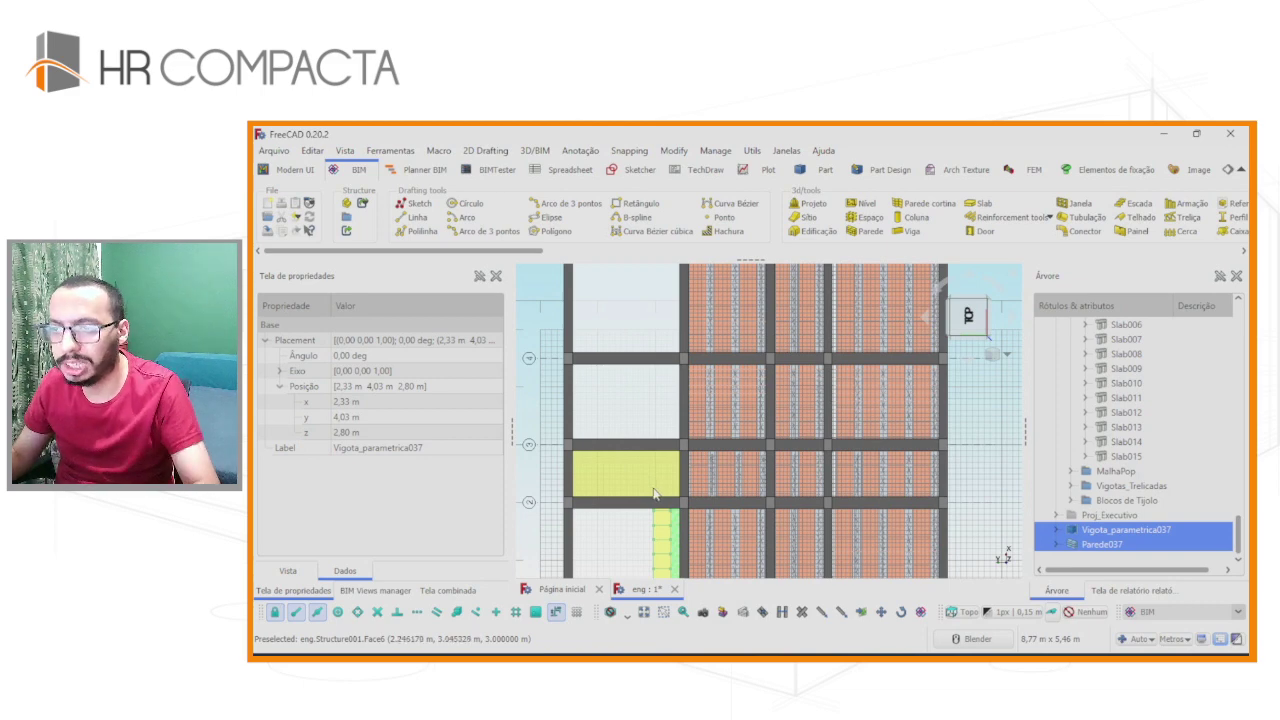
pyautogui.scroll(-2, 654, 492)
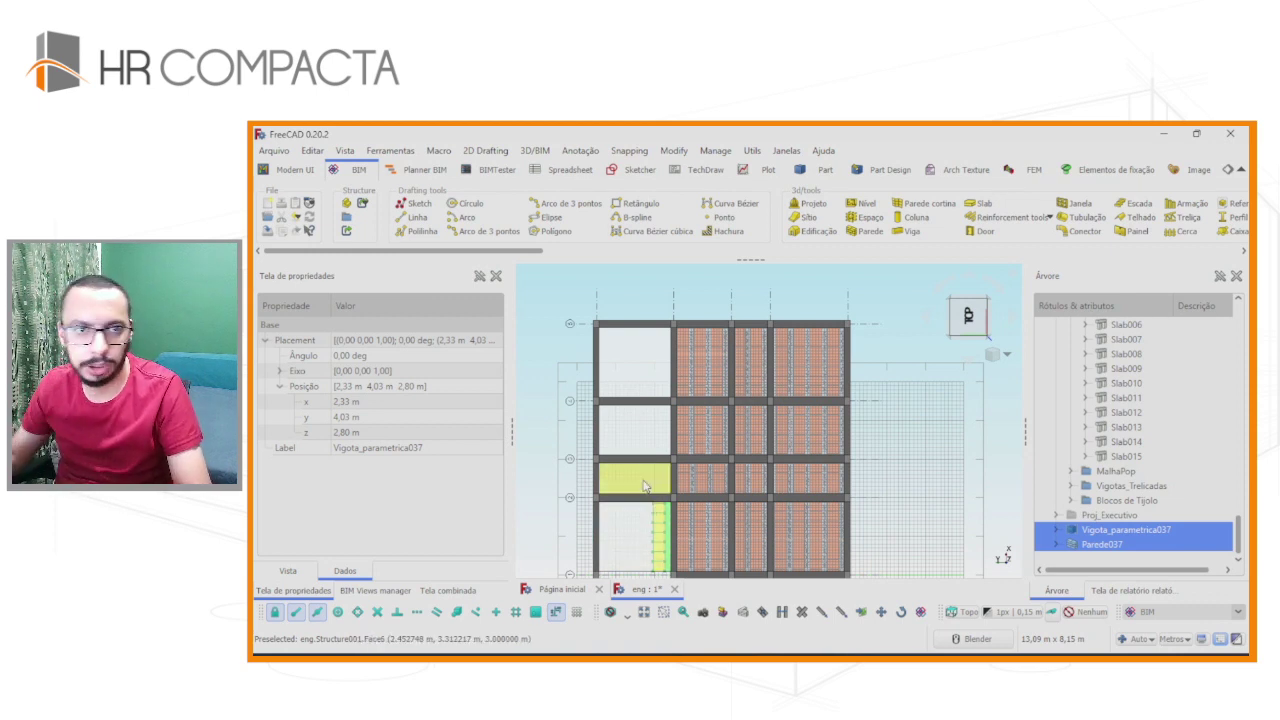
pyautogui.keyDown('shift'); pyautogui.moveTo(660, 489); pyautogui.dragTo(724, 419, button='middle'); pyautogui.keyUp('shift')
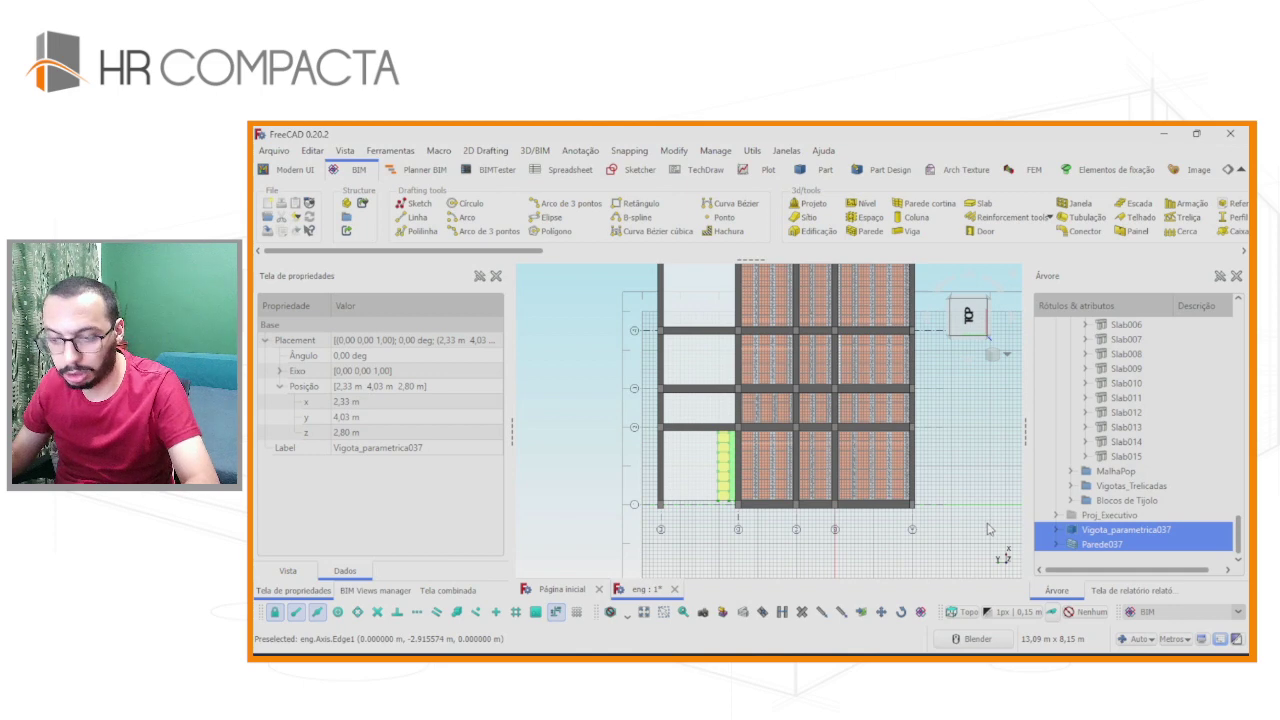
# Copy the joist and block row, creating Vigota_parametrica038 and Parede038, and select both.
pyautogui.hotkey('ctrl', 'e')
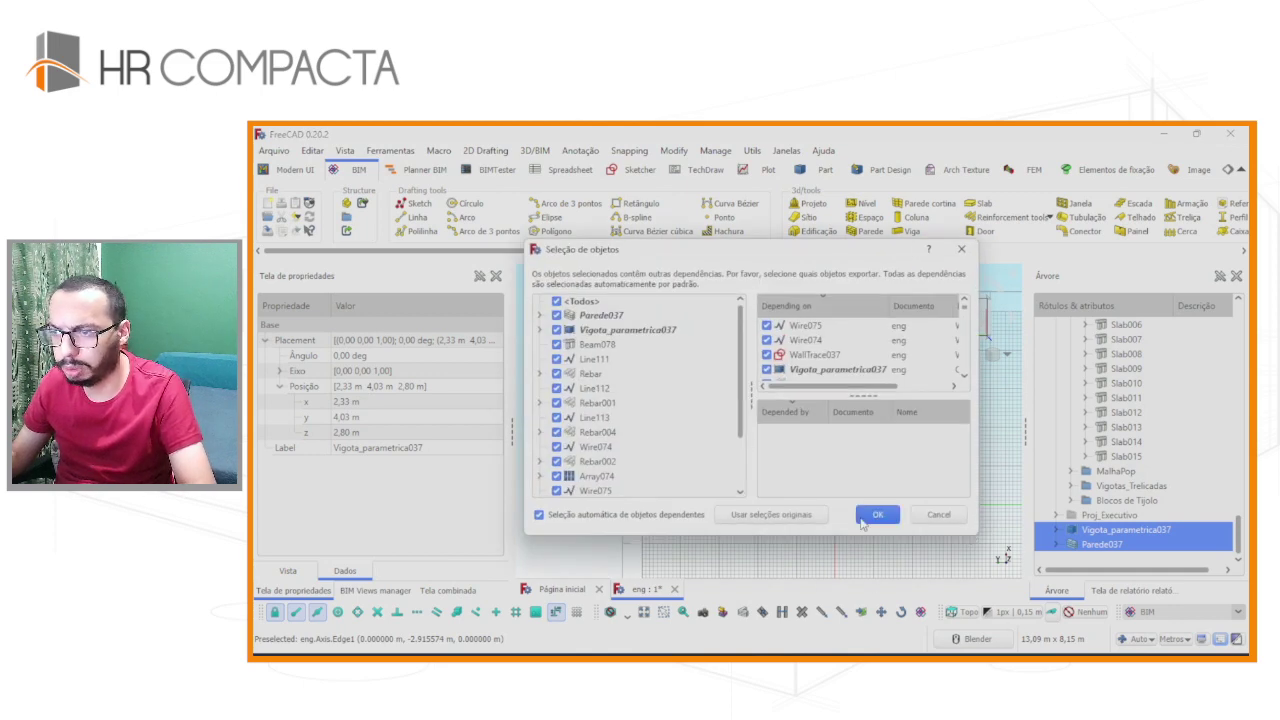
pyautogui.click(870, 515)
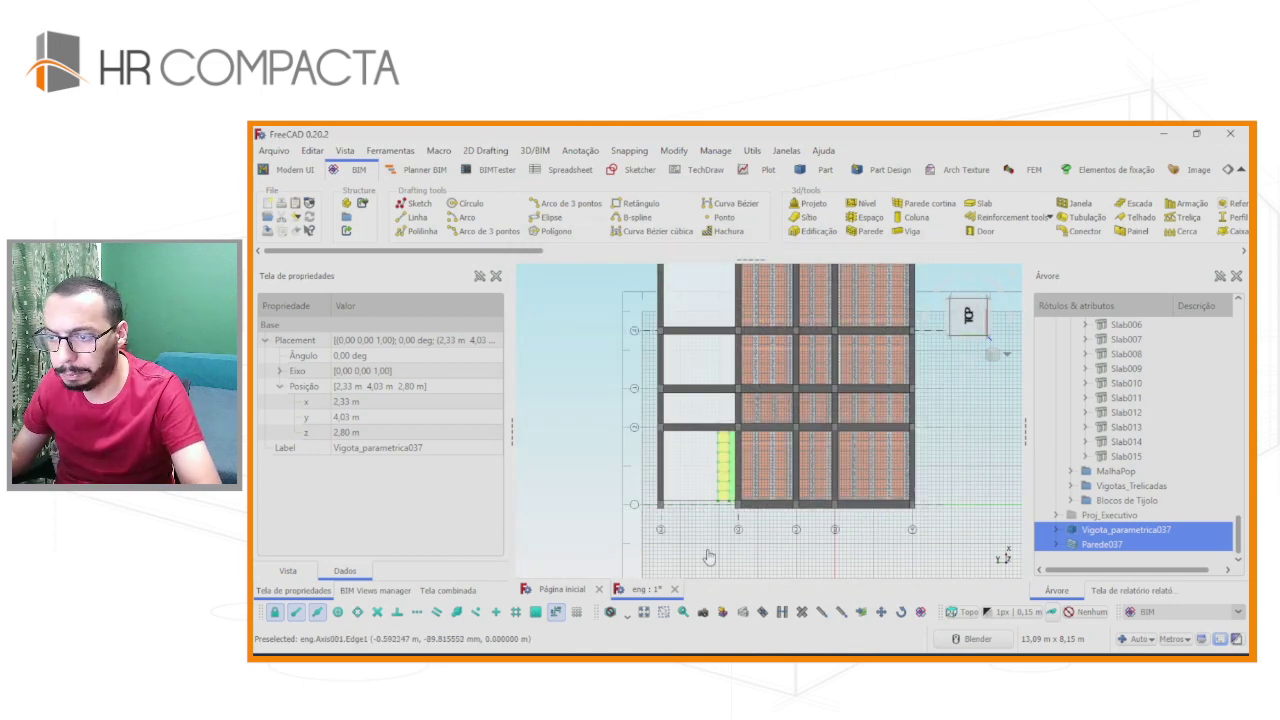
pyautogui.click(1092, 559)
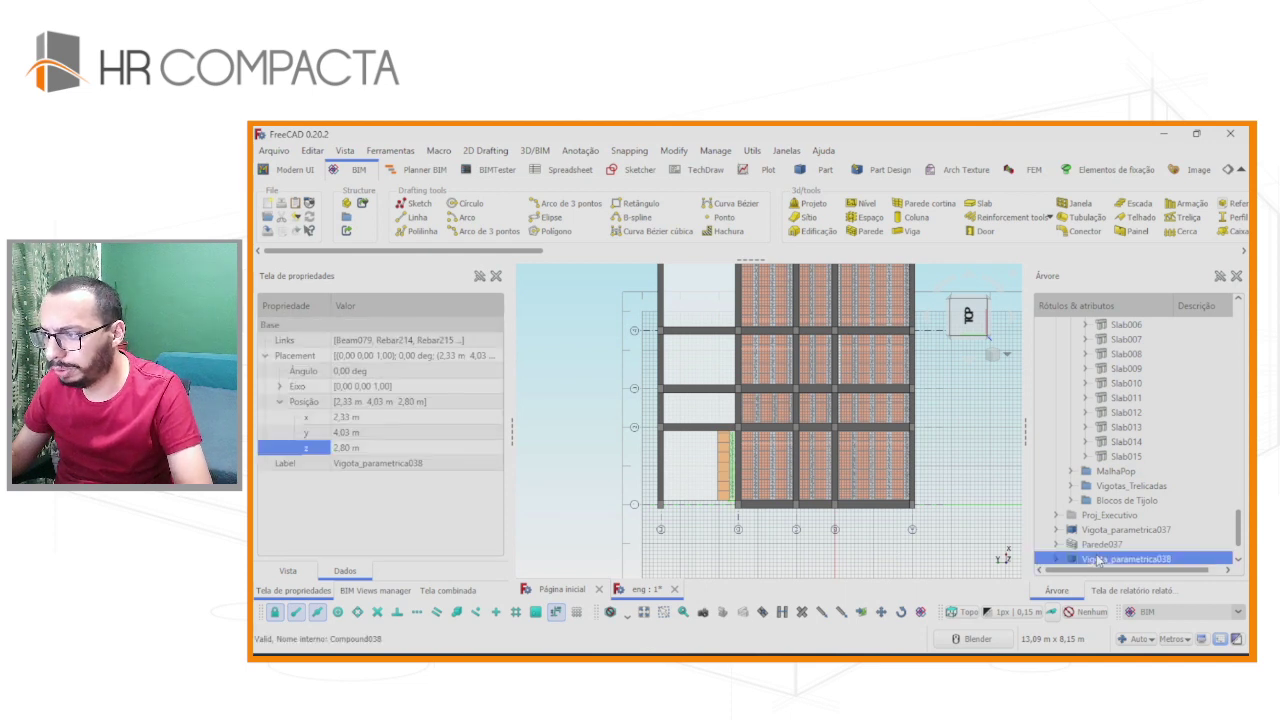
pyautogui.keyDown('ctrl'); pyautogui.click(1096, 548); pyautogui.keyUp('ctrl')
pyautogui.scroll(5, 684, 478)
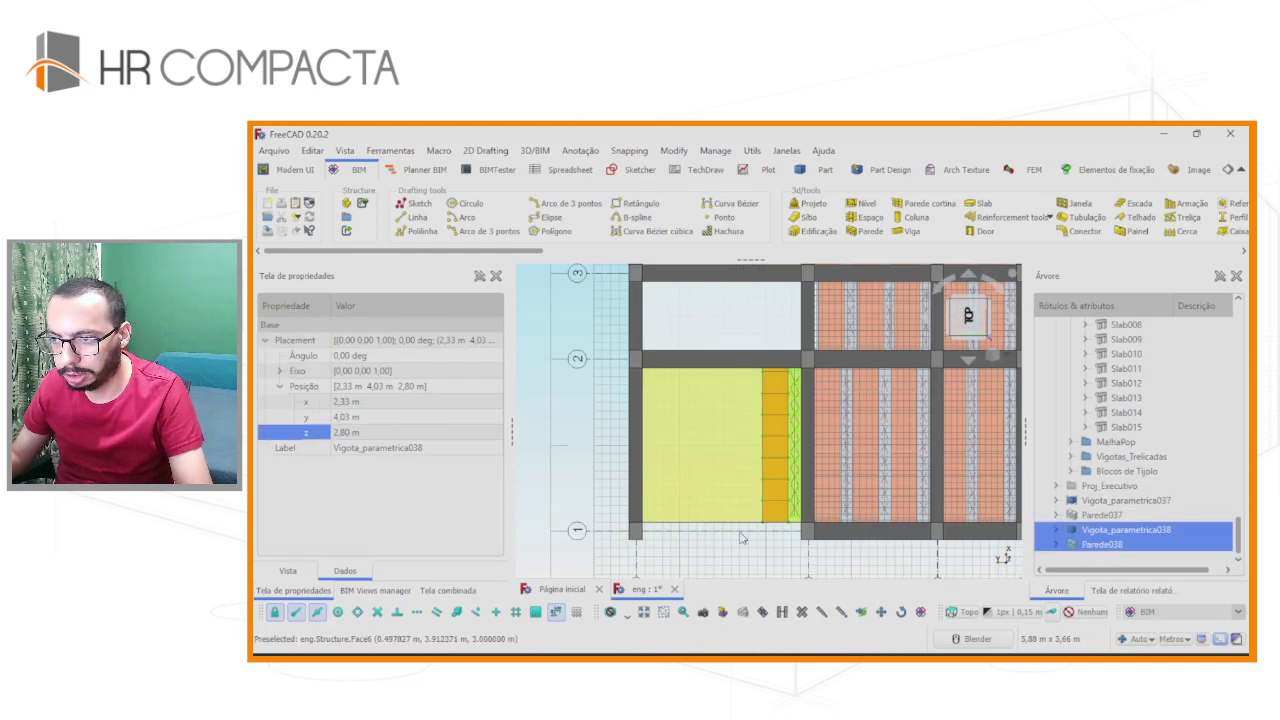
# Rotate-copy the joist and block pairs to create the 039 and 040 copies across the bay.
pyautogui.click(900, 612)
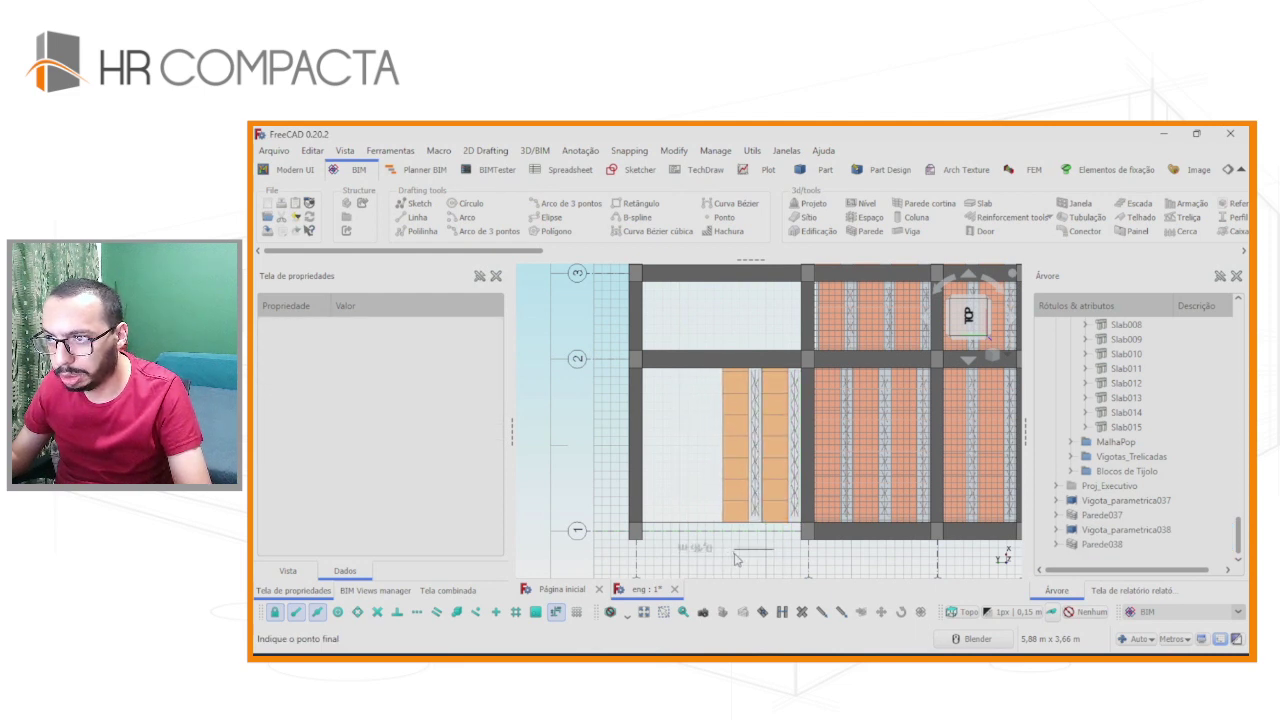
pyautogui.click(738, 563)
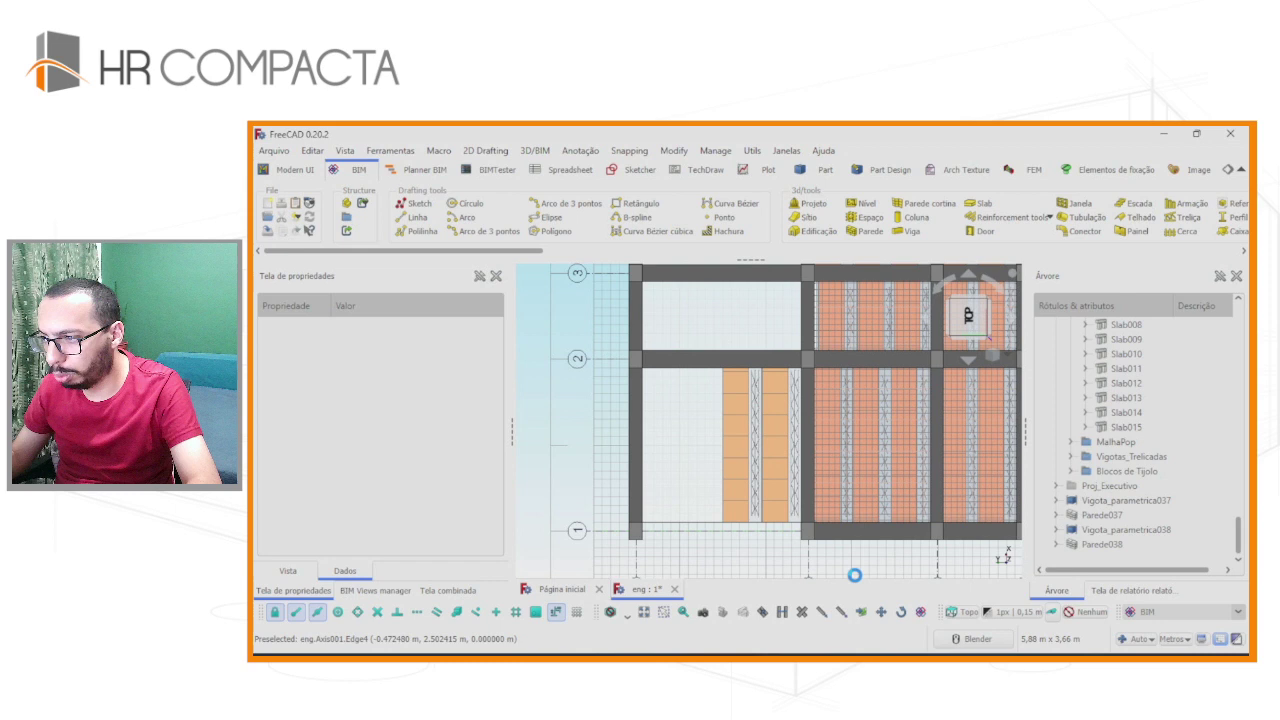
pyautogui.keyDown('ctrl'); pyautogui.click(1098, 547); pyautogui.keyUp('ctrl')
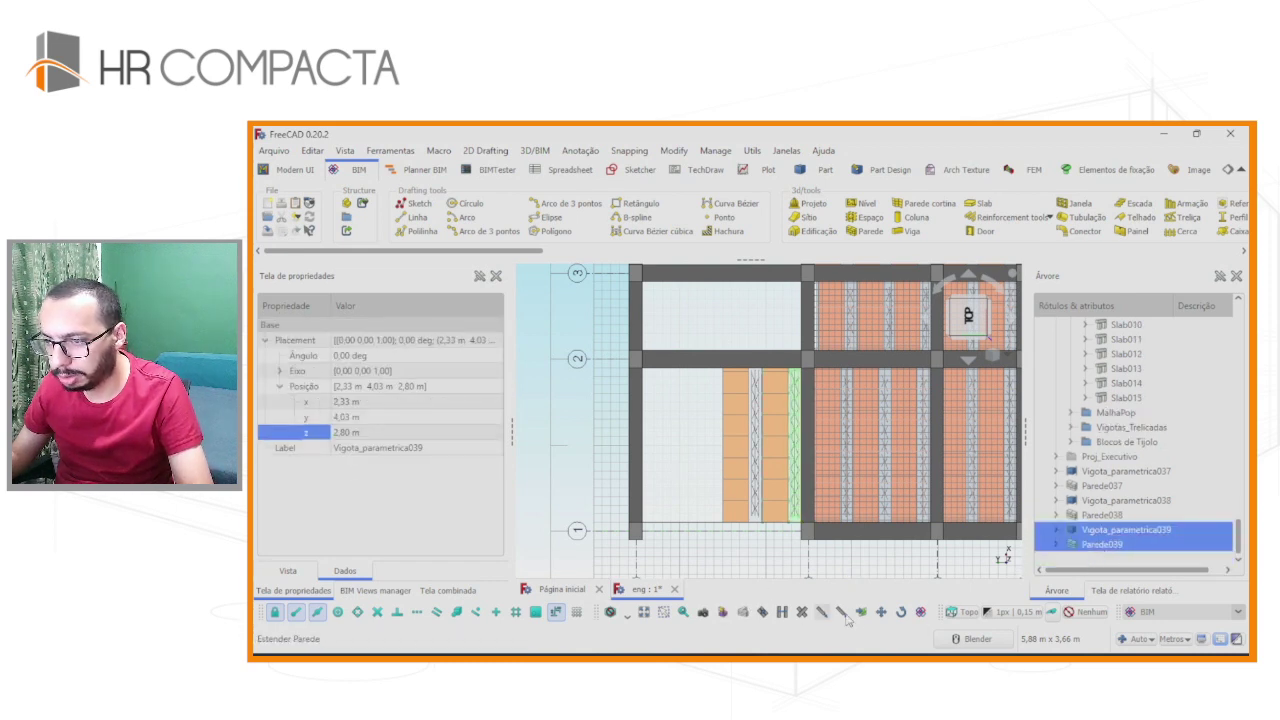
pyautogui.click(899, 612)
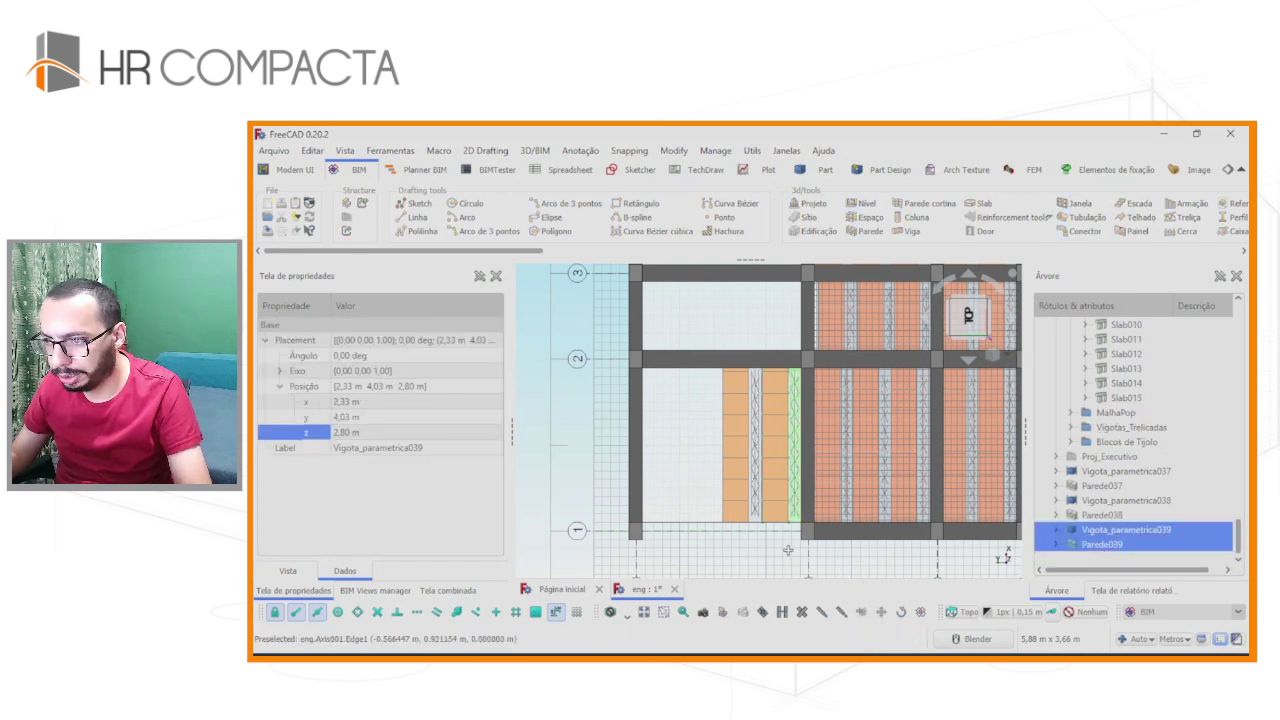
pyautogui.click(789, 549)
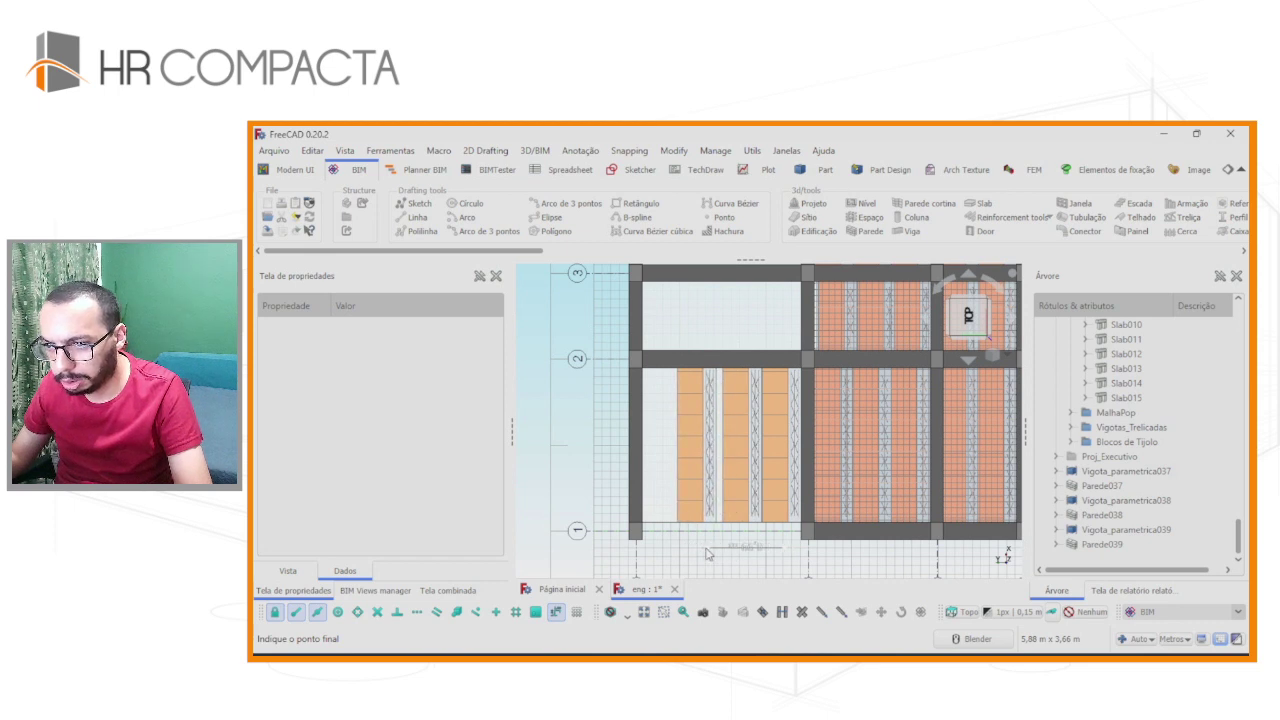
pyautogui.click(712, 555)
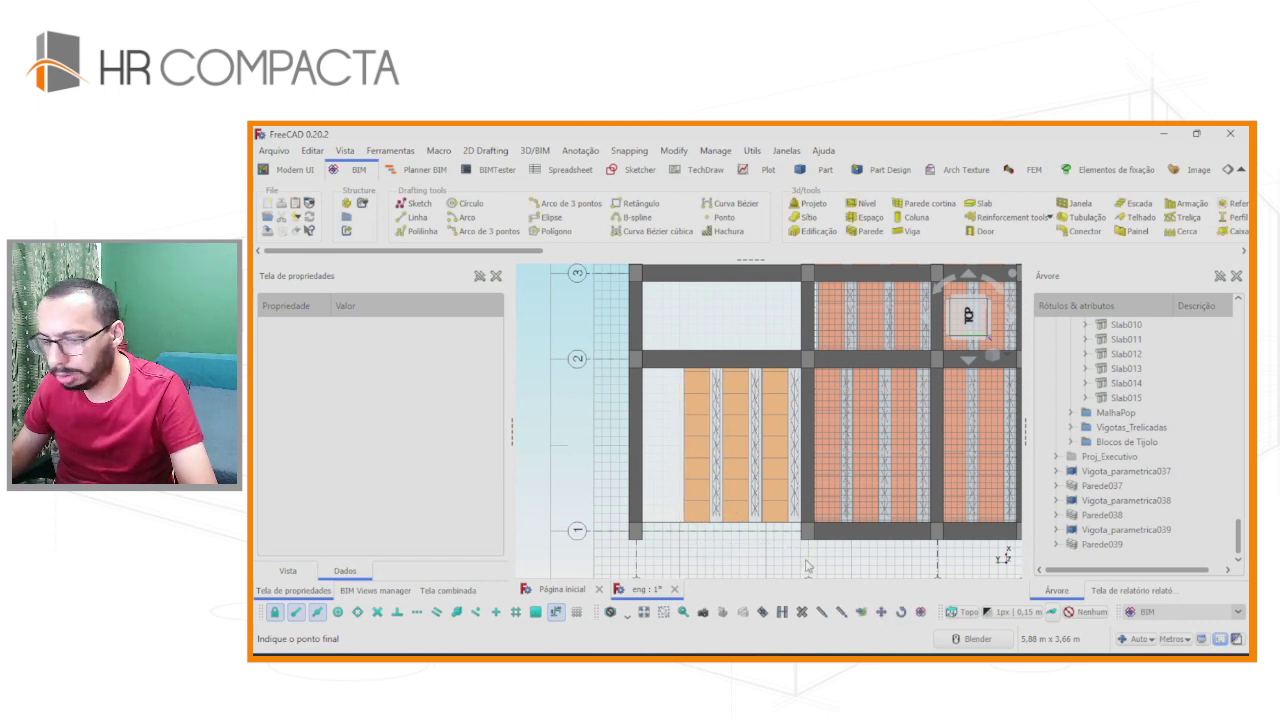
# Move Vigota_parametrica040 beside the last block row and select Vigota_parametrica037 through Parede040.
pyautogui.click(1113, 563)
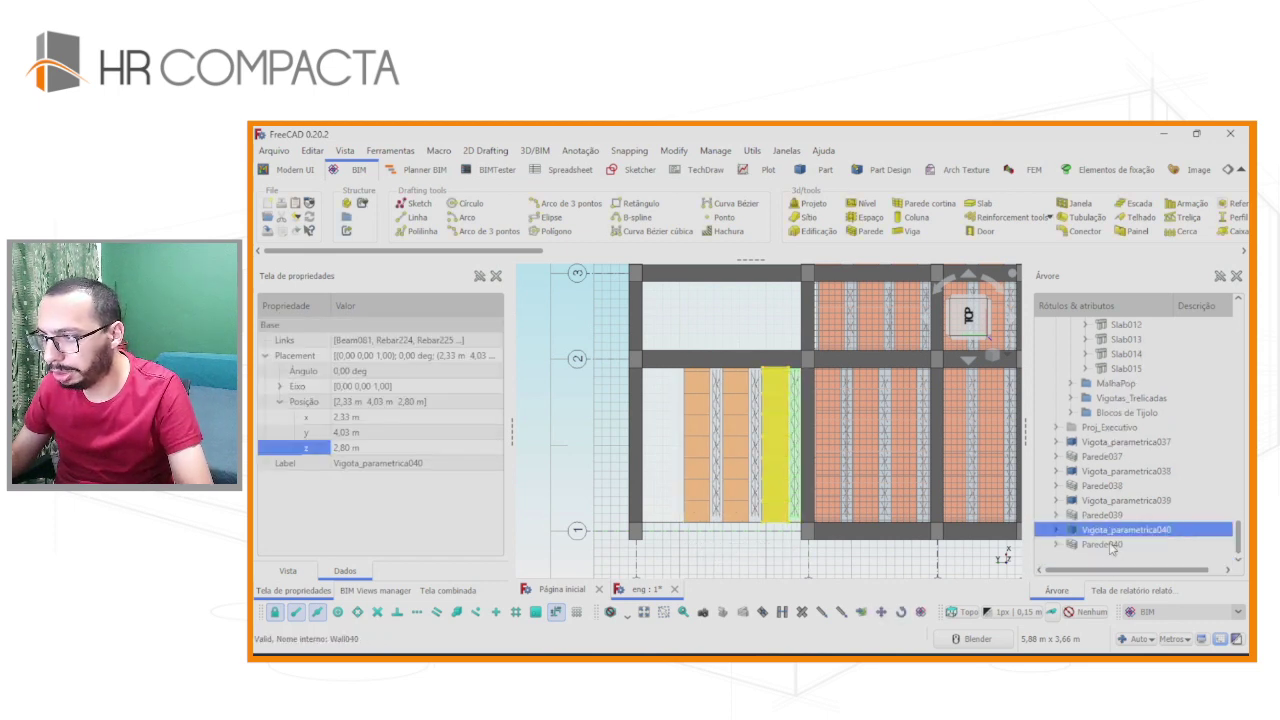
pyautogui.click(884, 612)
pyautogui.click(786, 552)
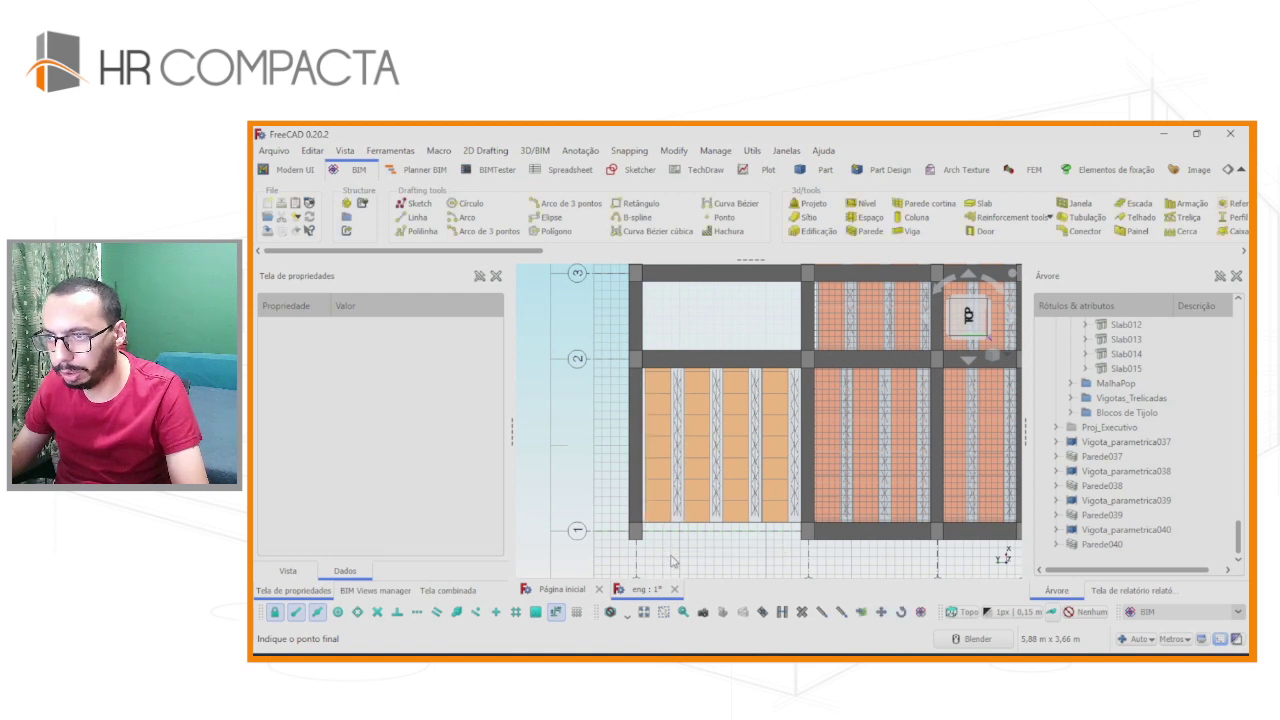
pyautogui.click(1003, 531)
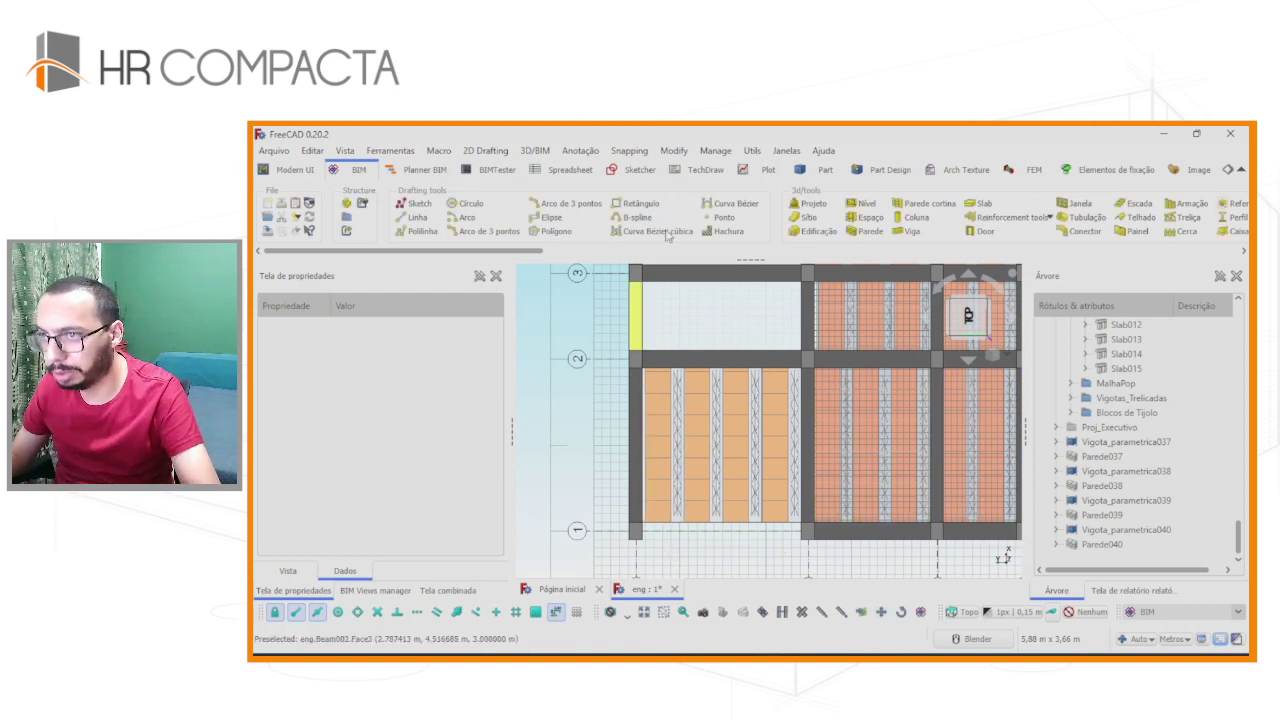
pyautogui.click(1105, 545)
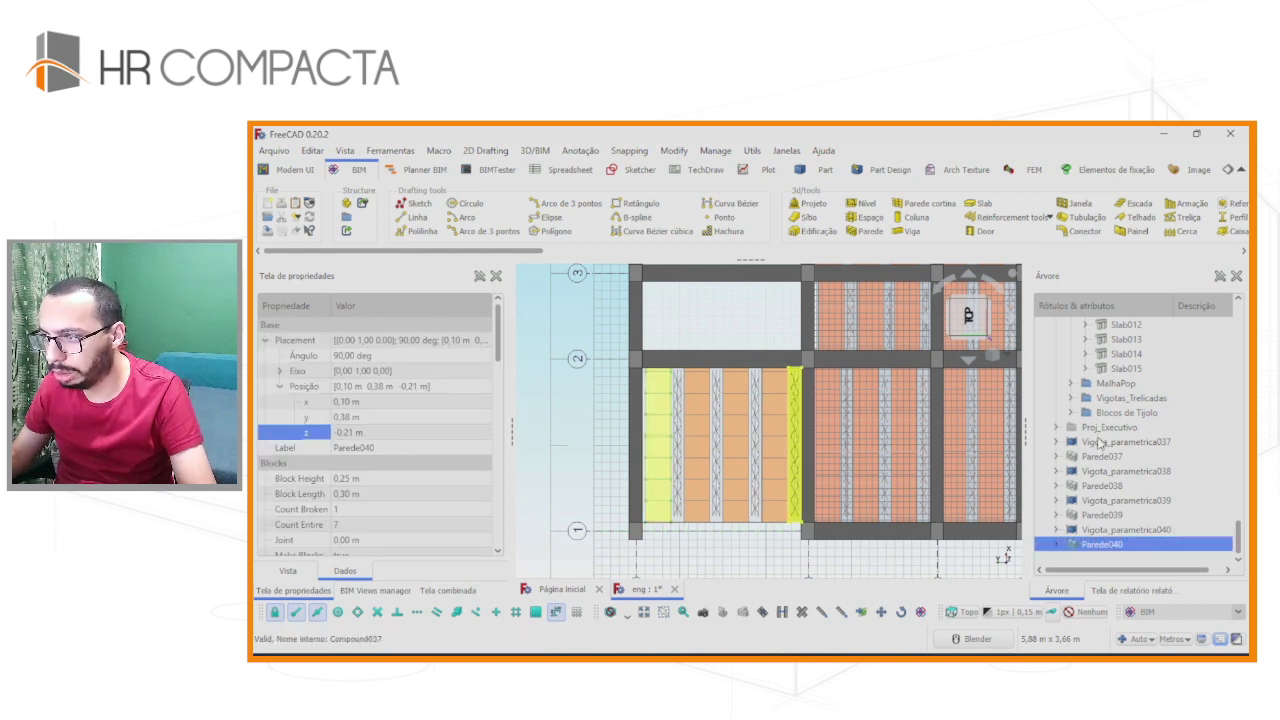
pyautogui.keyDown('shift'); pyautogui.click(1103, 442); pyautogui.keyUp('shift')
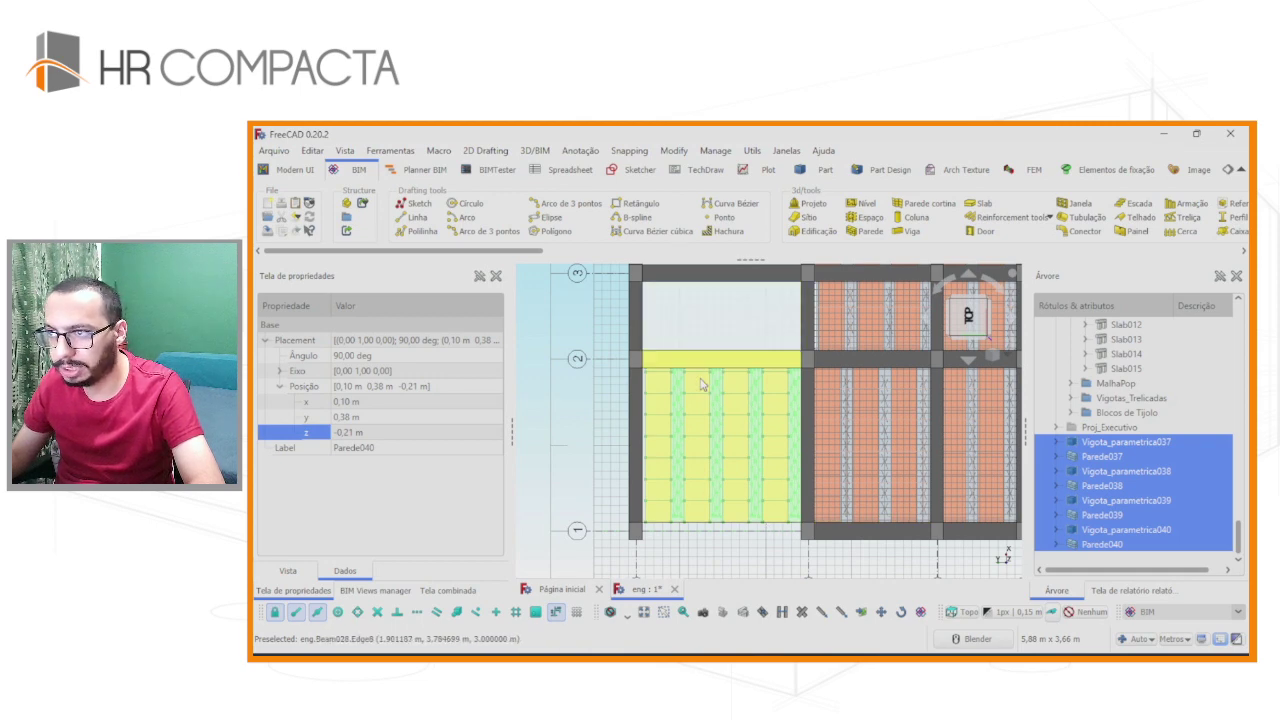
# Copy the joists and block rows using original selections and move the copies into the upper-left bay.
pyautogui.hotkey('ctrl', 'e')
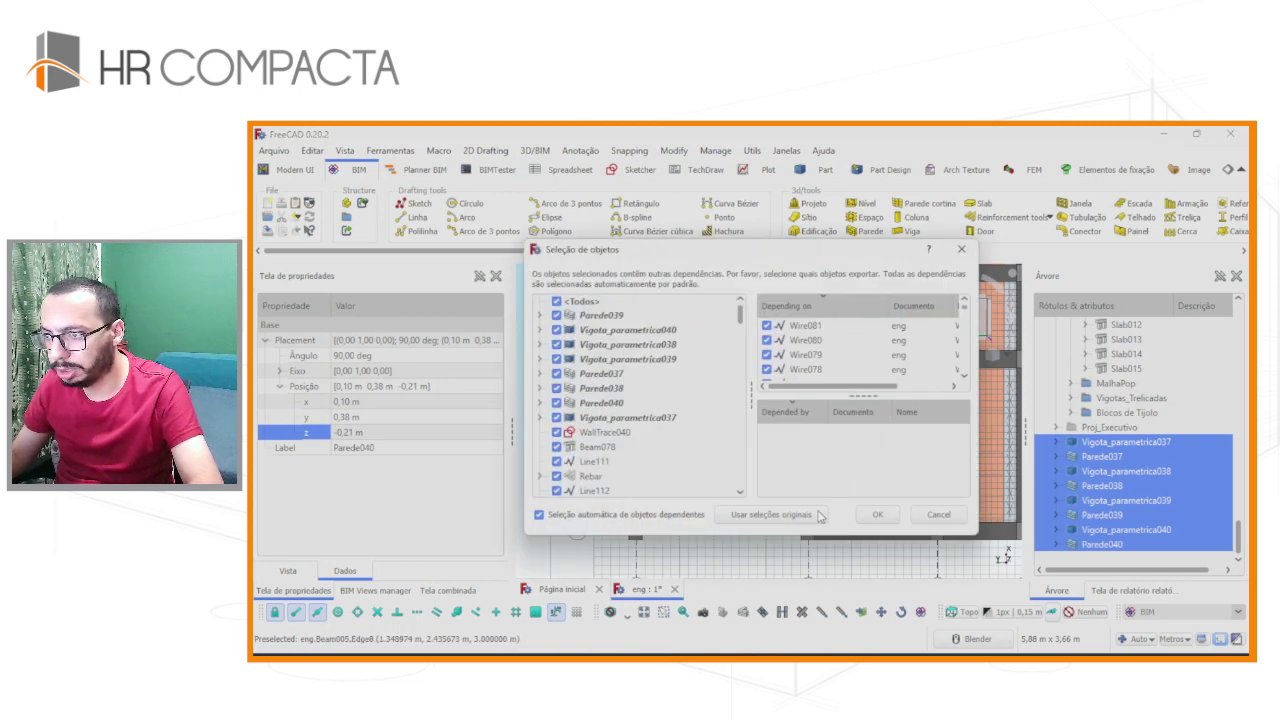
pyautogui.click(867, 505)
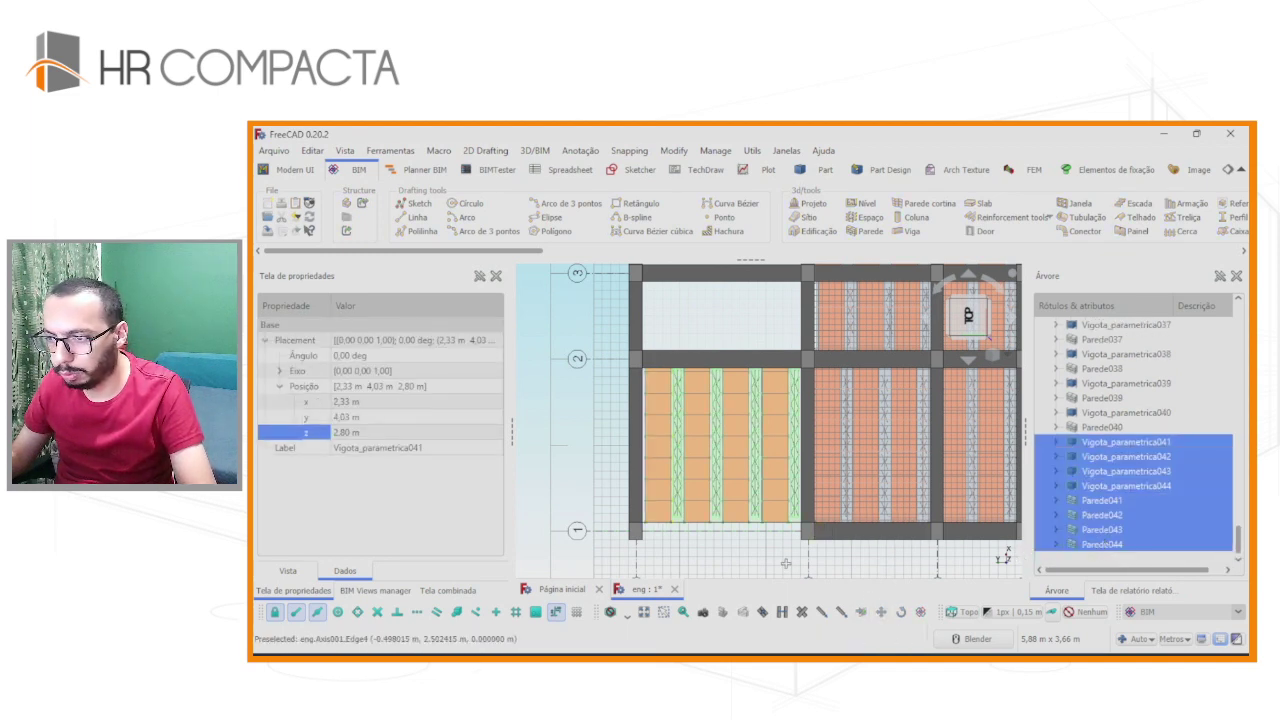
pyautogui.click(786, 563)
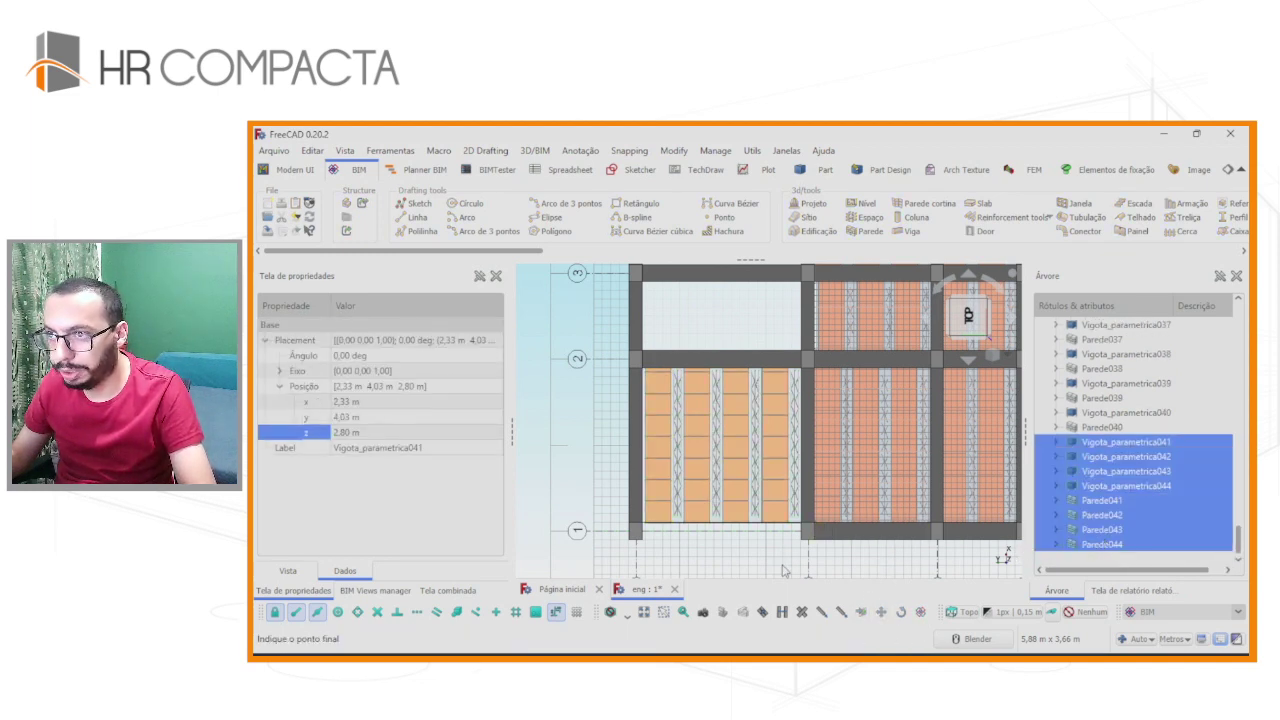
pyautogui.click(781, 513)
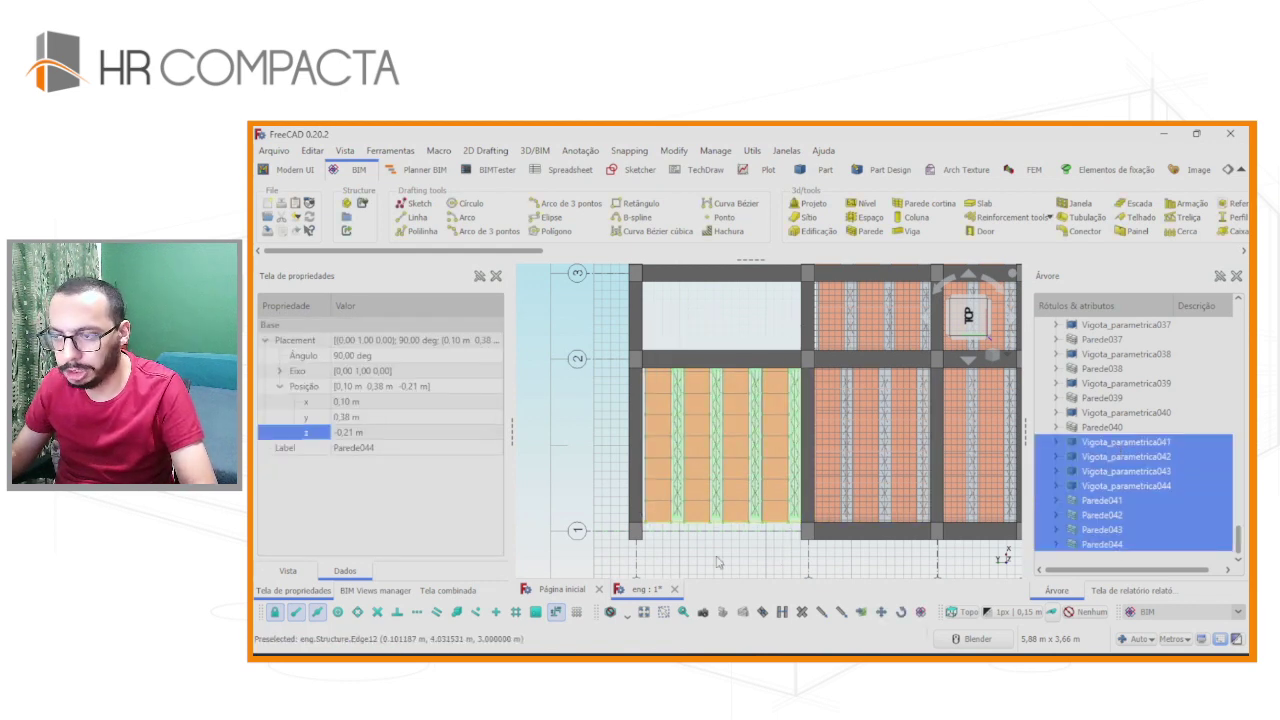
pyautogui.press('m')
pyautogui.press('v')
pyautogui.click(618, 498)
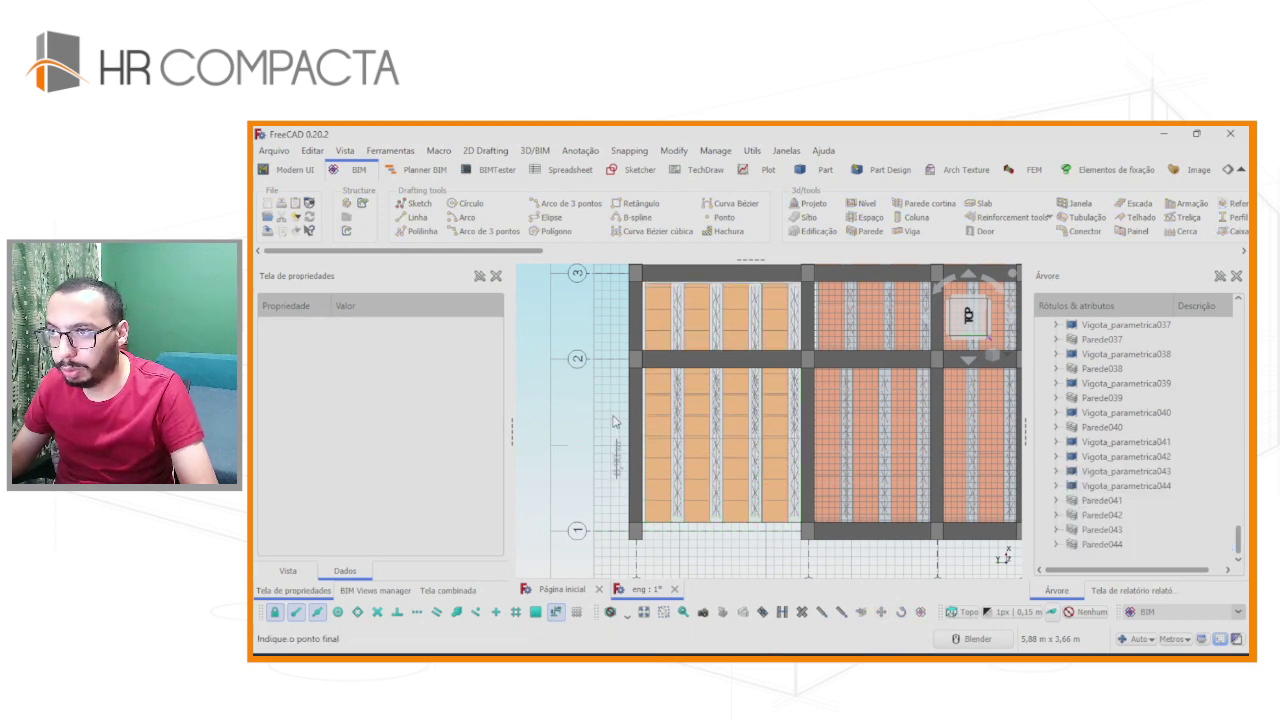
pyautogui.moveTo(615, 422); pyautogui.dragTo(657, 311, button='middle')
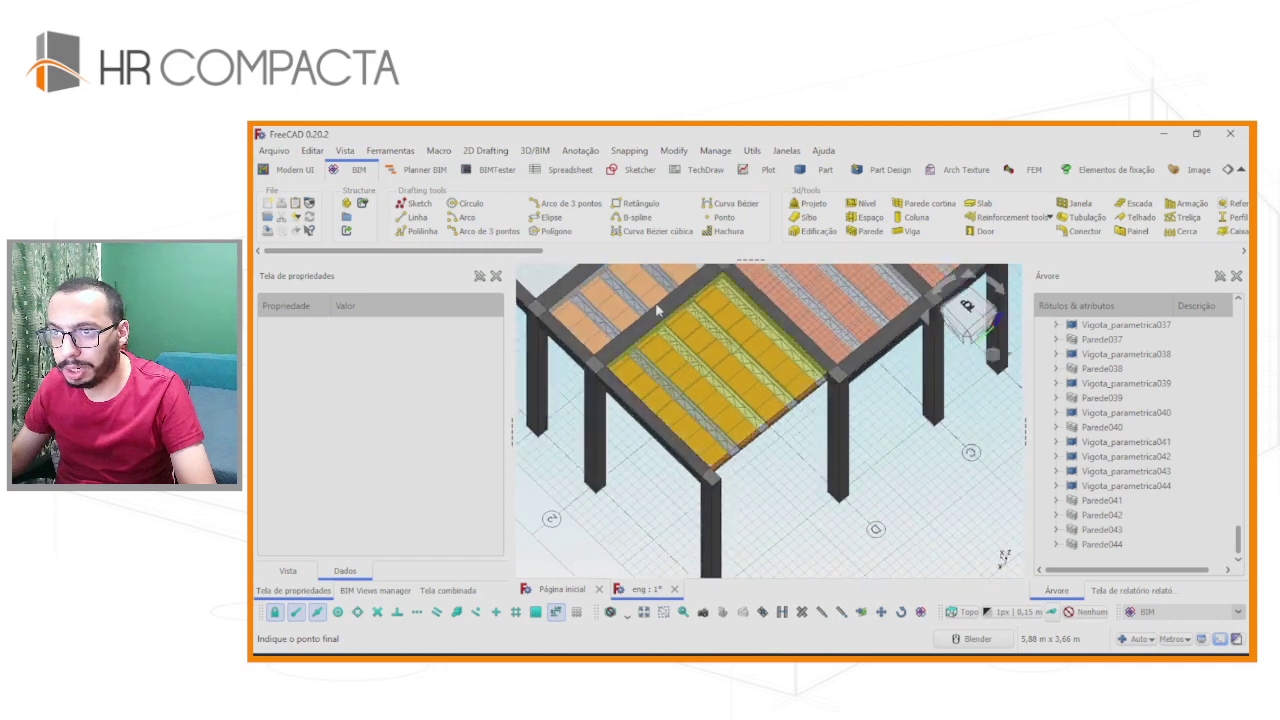
# Read Slab001's base Rectangle001 size: 1,85 m length by 0,80 m height.
pyautogui.click(657, 311)
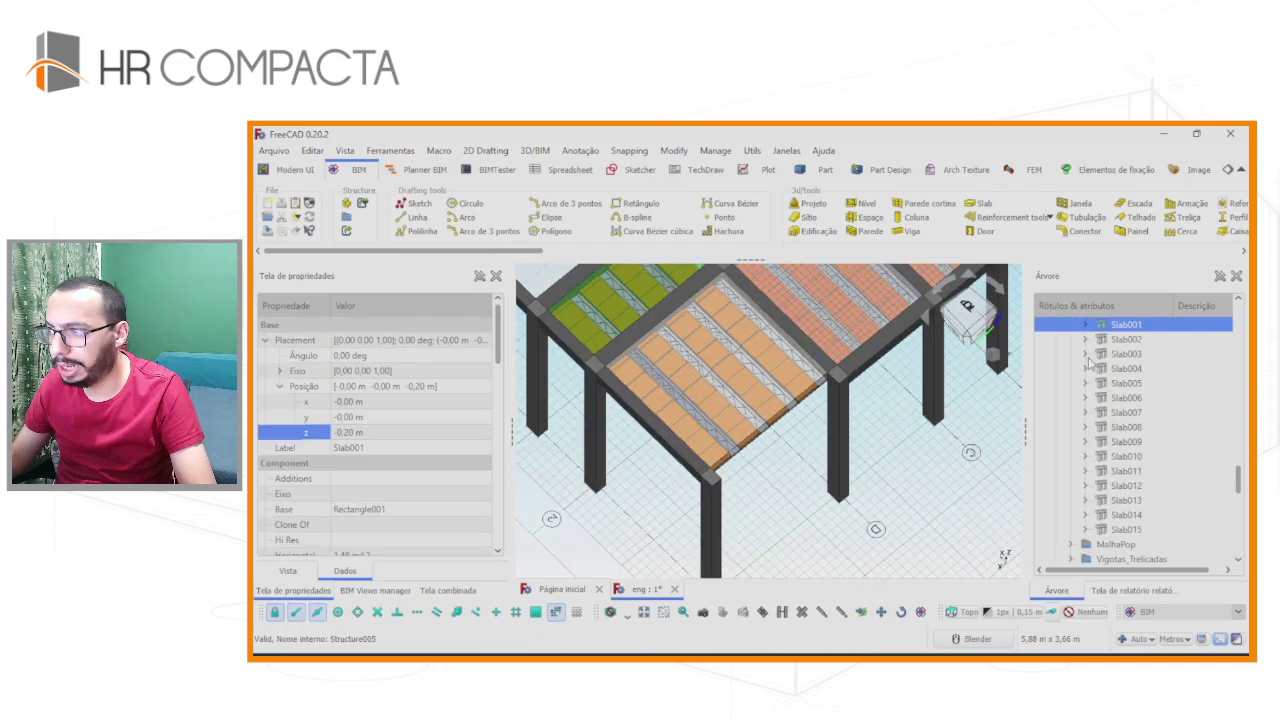
pyautogui.click(1086, 324)
pyautogui.click(1150, 339)
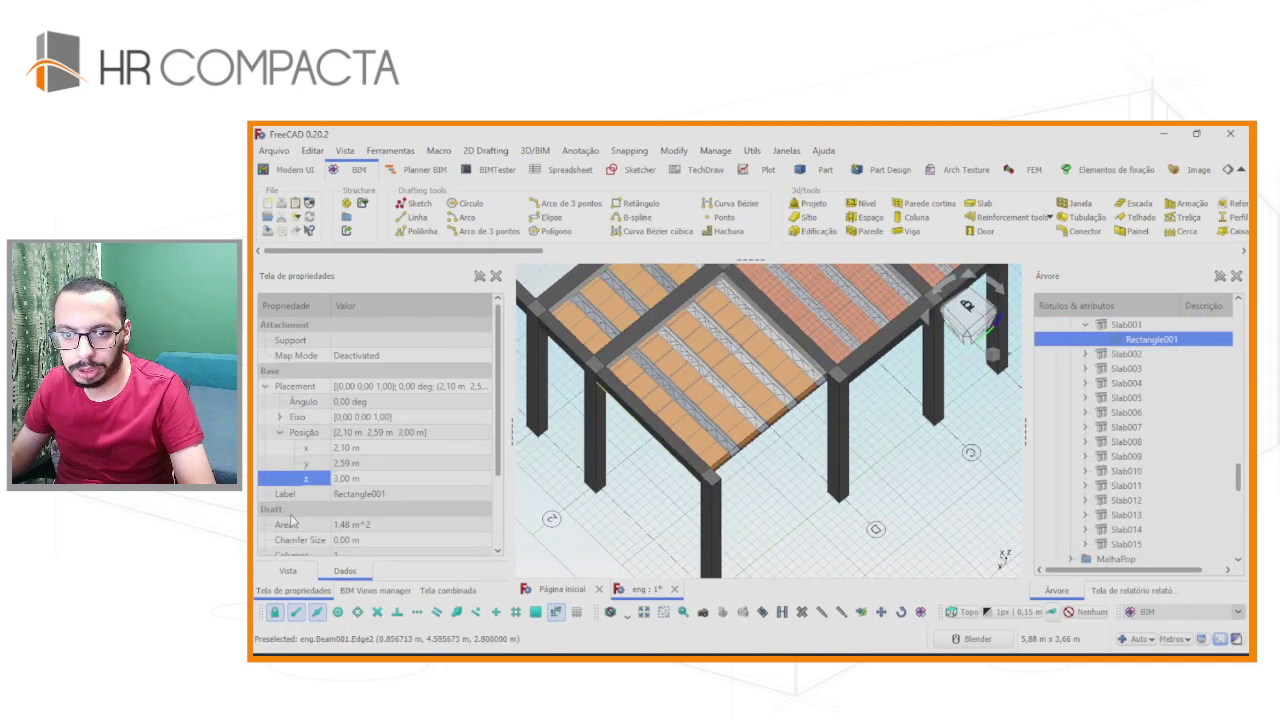
pyautogui.scroll(-2, 294, 520)
pyautogui.click(349, 517)
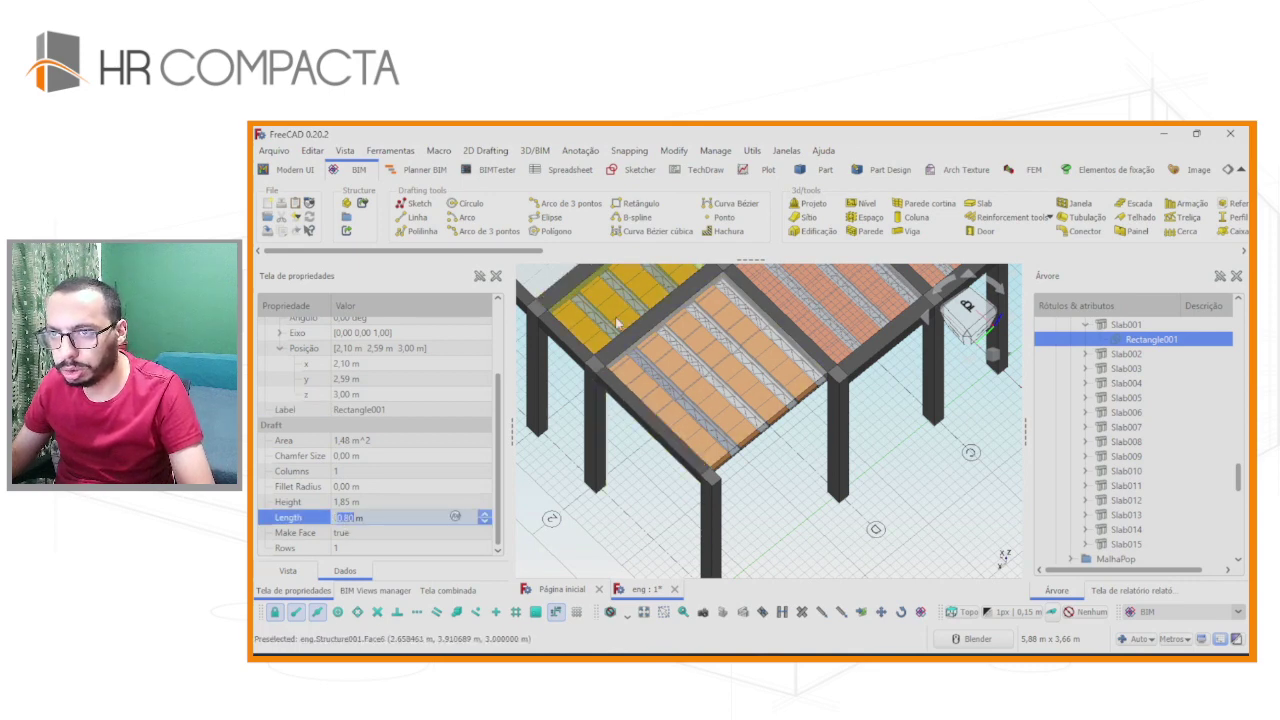
# Locate Beam021 from top view, then orbit to inspect the filled bay from underneath.
pyautogui.click(966, 306)
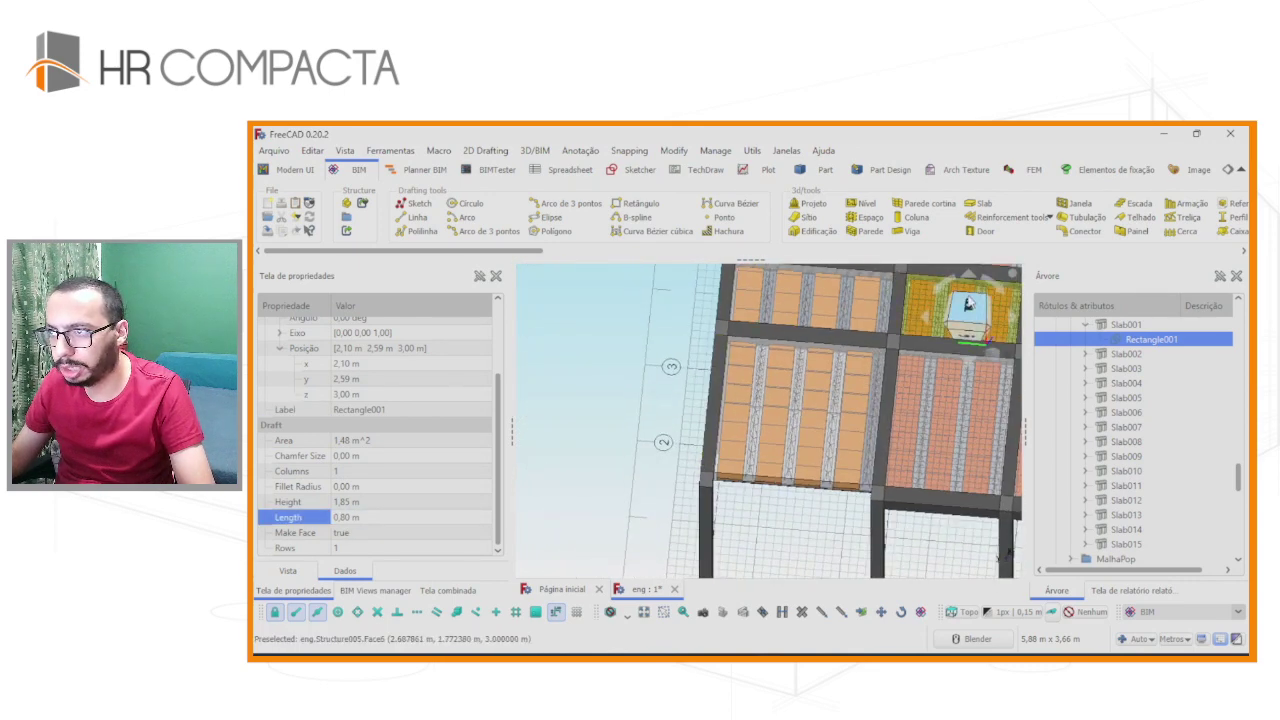
pyautogui.scroll(5, 1186, 471)
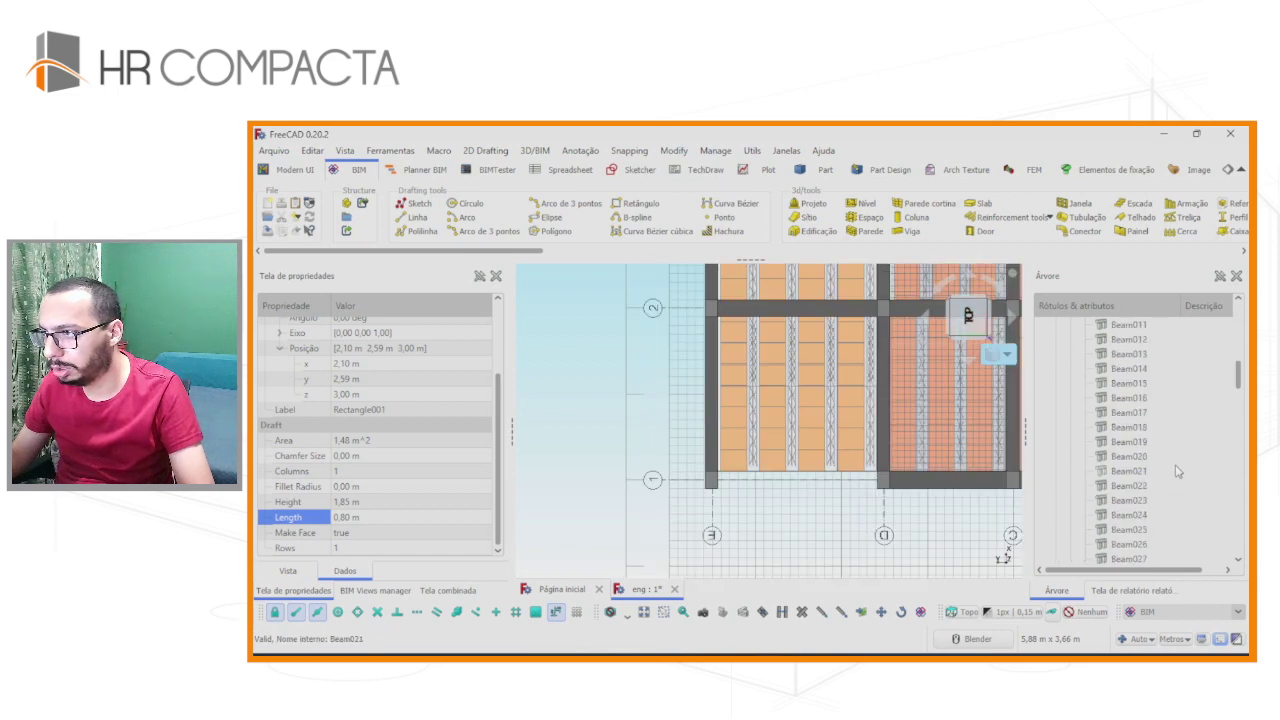
pyautogui.click(1128, 515)
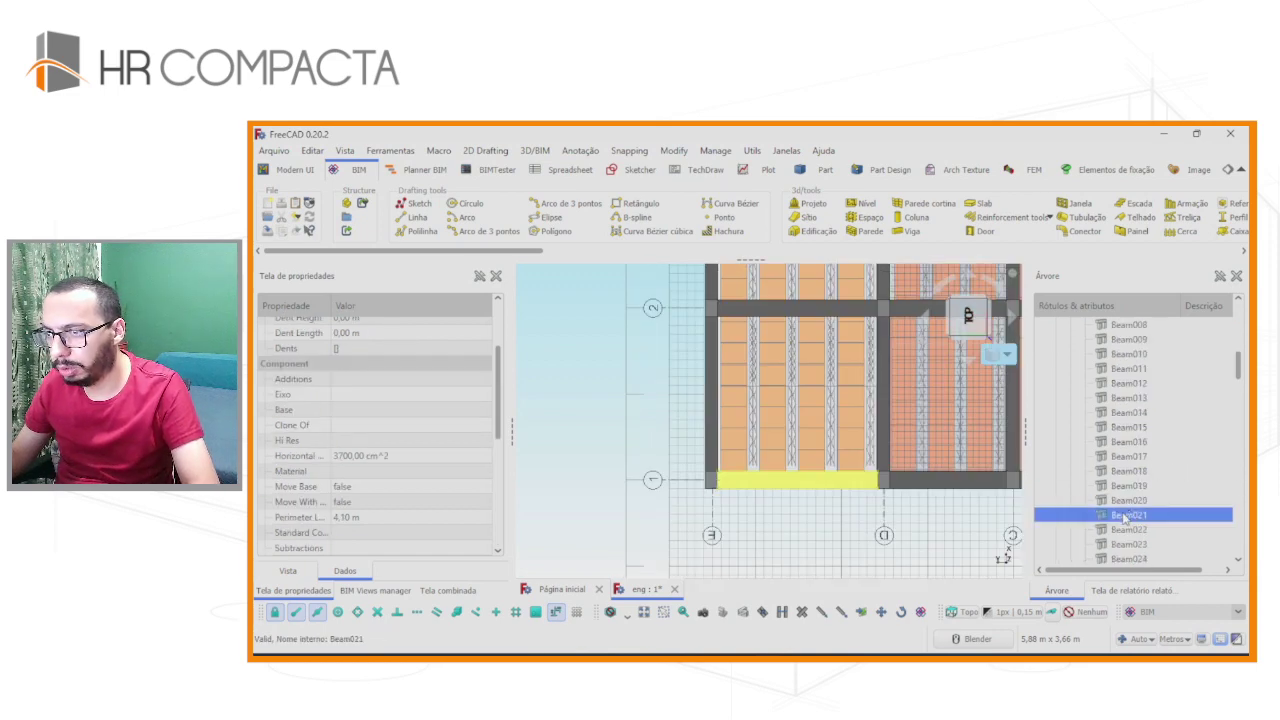
pyautogui.click(792, 522)
pyautogui.moveTo(985, 335); pyautogui.dragTo(997, 333, button='middle')
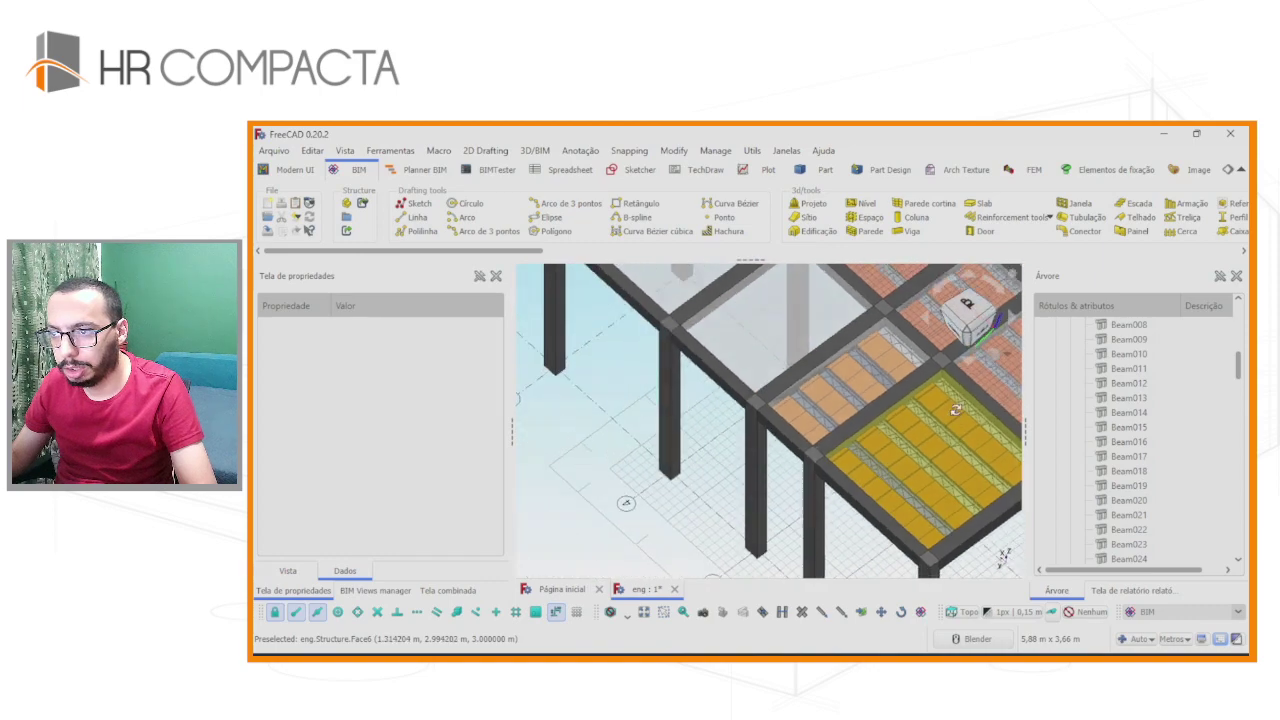
pyautogui.click(997, 333)
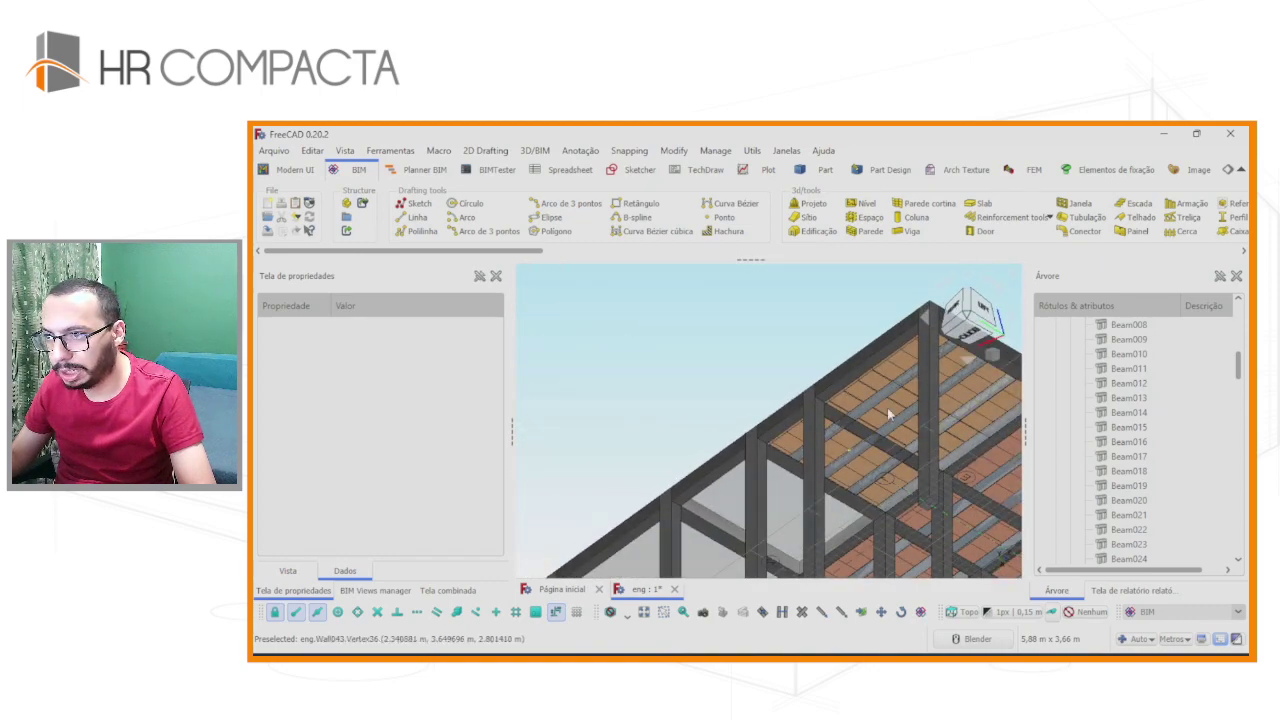
pyautogui.scroll(2, 862, 427)
pyautogui.scroll(2, 862, 427)
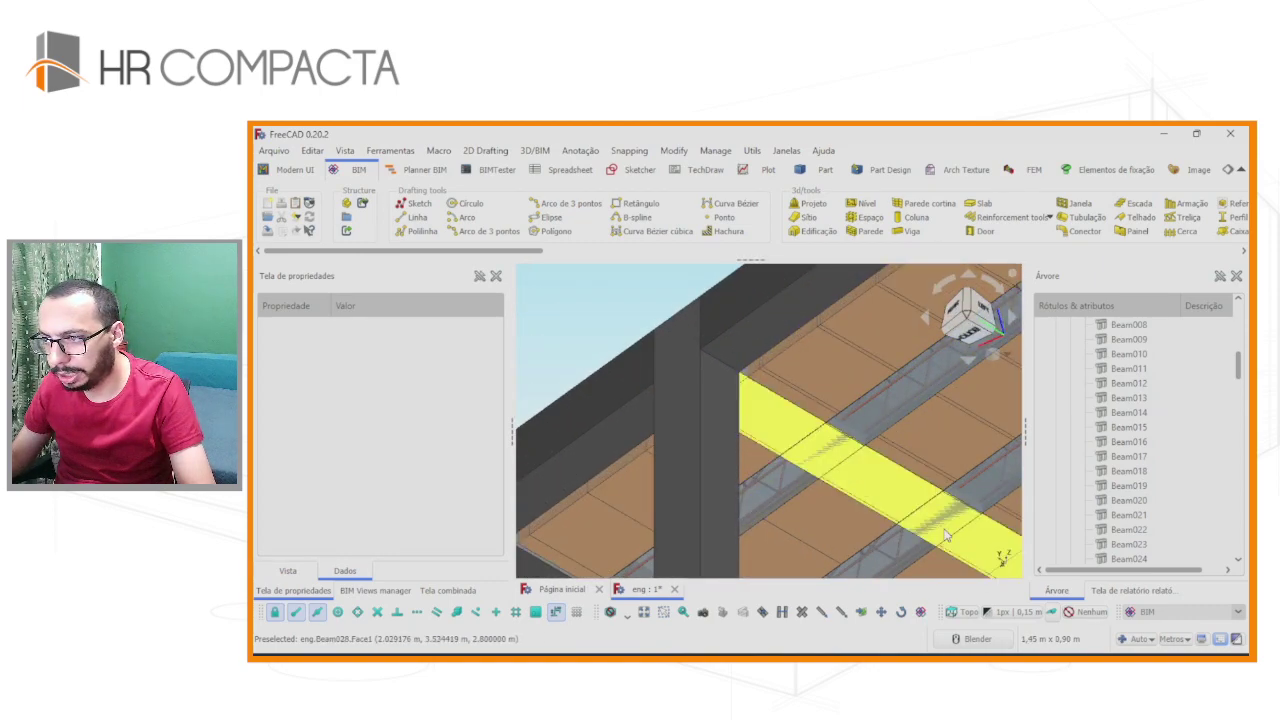
pyautogui.scroll(-5, 945, 537)
pyautogui.scroll(-3, 945, 537)
pyautogui.moveTo(945, 537); pyautogui.dragTo(820, 530, button='middle')
# Set the Height of block rows Parede041–Parede044 to 0,8 m.
pyautogui.scroll(-5, 1121, 540)
pyautogui.scroll(-5, 1121, 557)
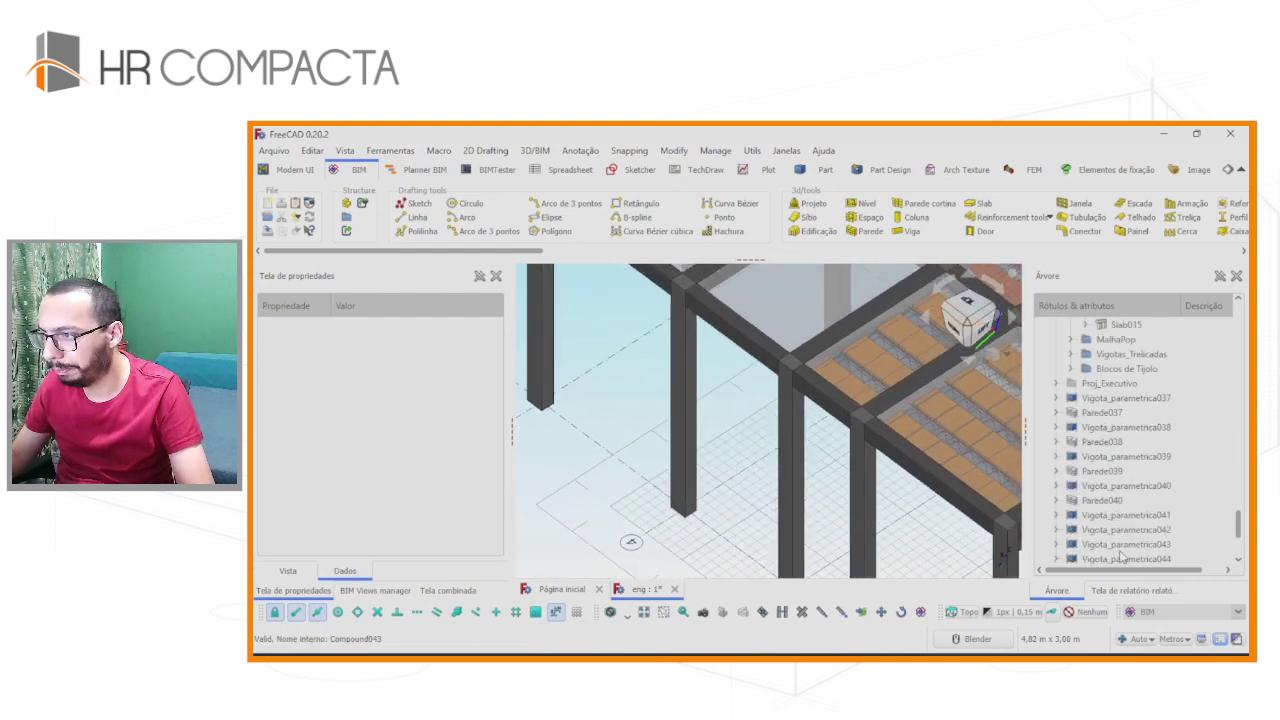
pyautogui.scroll(-2, 1121, 557)
pyautogui.click(1101, 500)
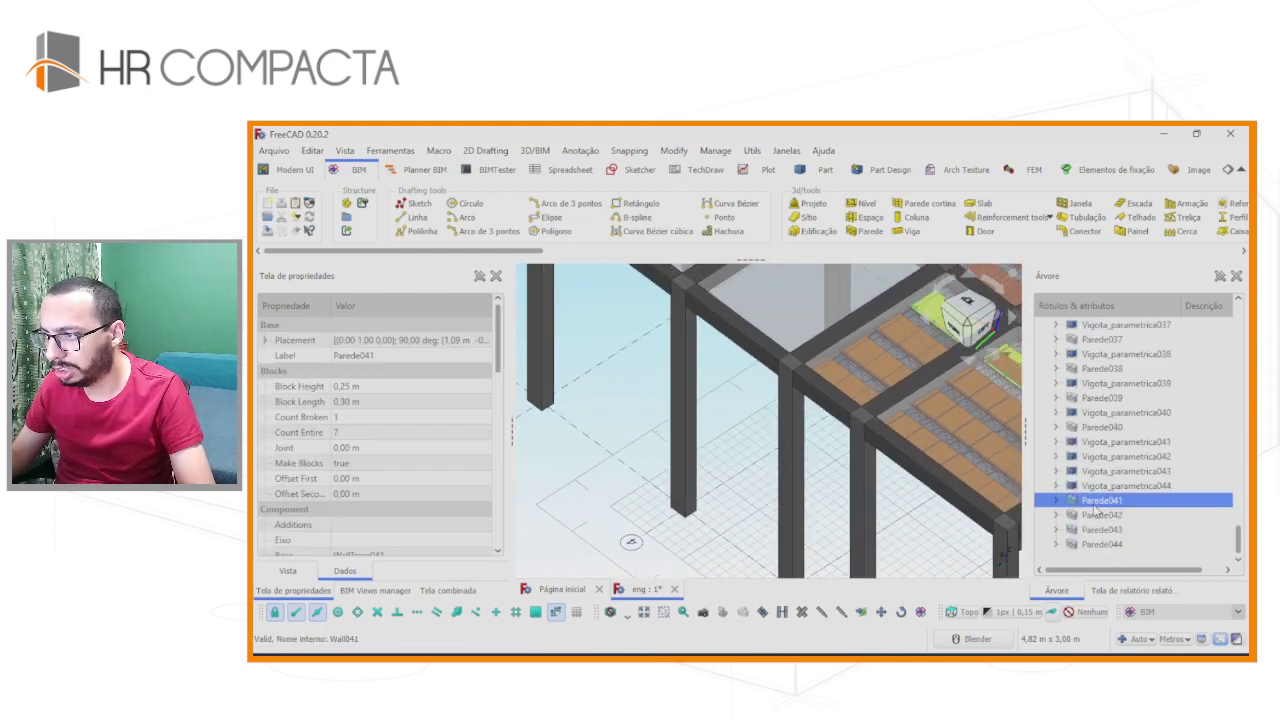
pyautogui.keyDown('shift'); pyautogui.click(1101, 544); pyautogui.keyUp('shift')
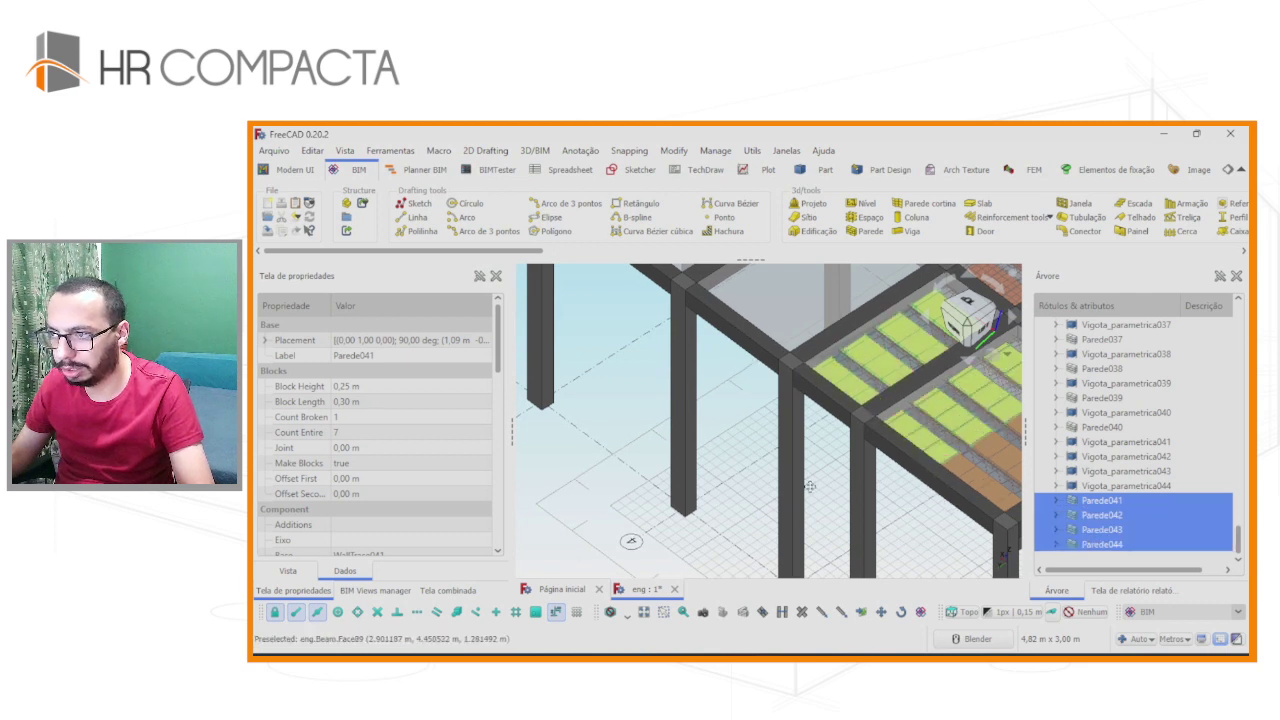
pyautogui.scroll(-2, 980, 410)
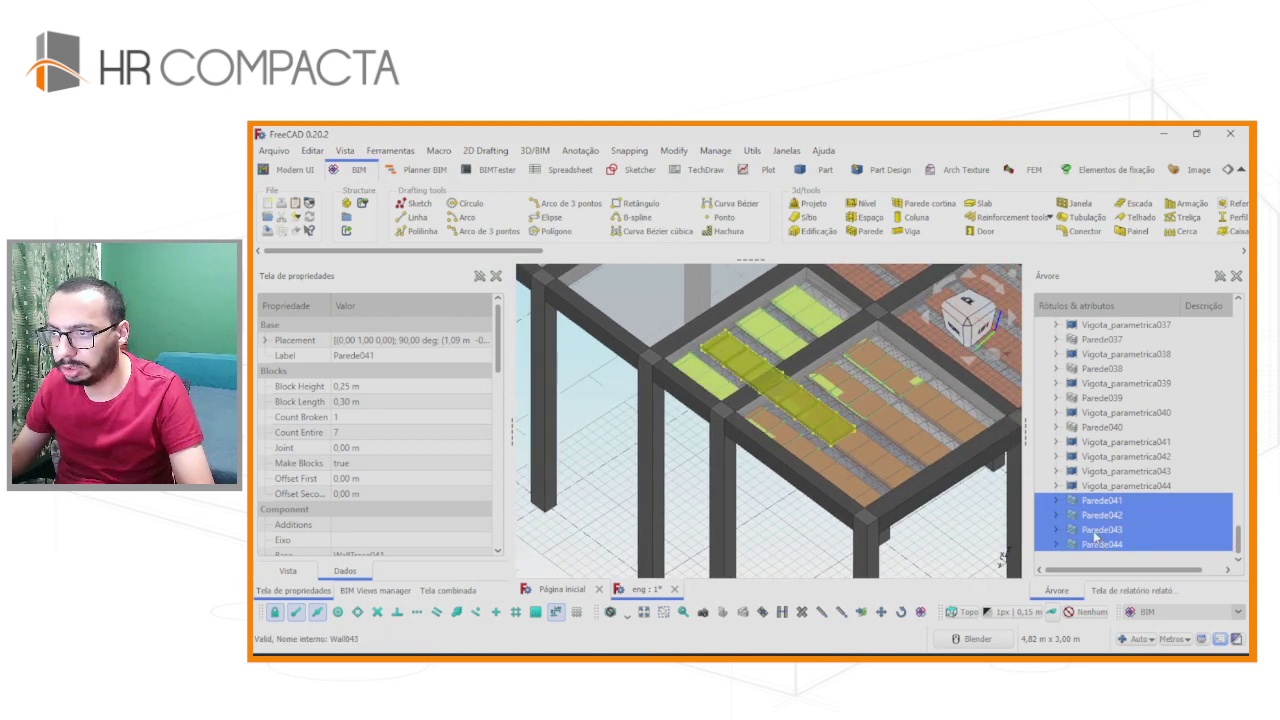
pyautogui.scroll(-3, 318, 500)
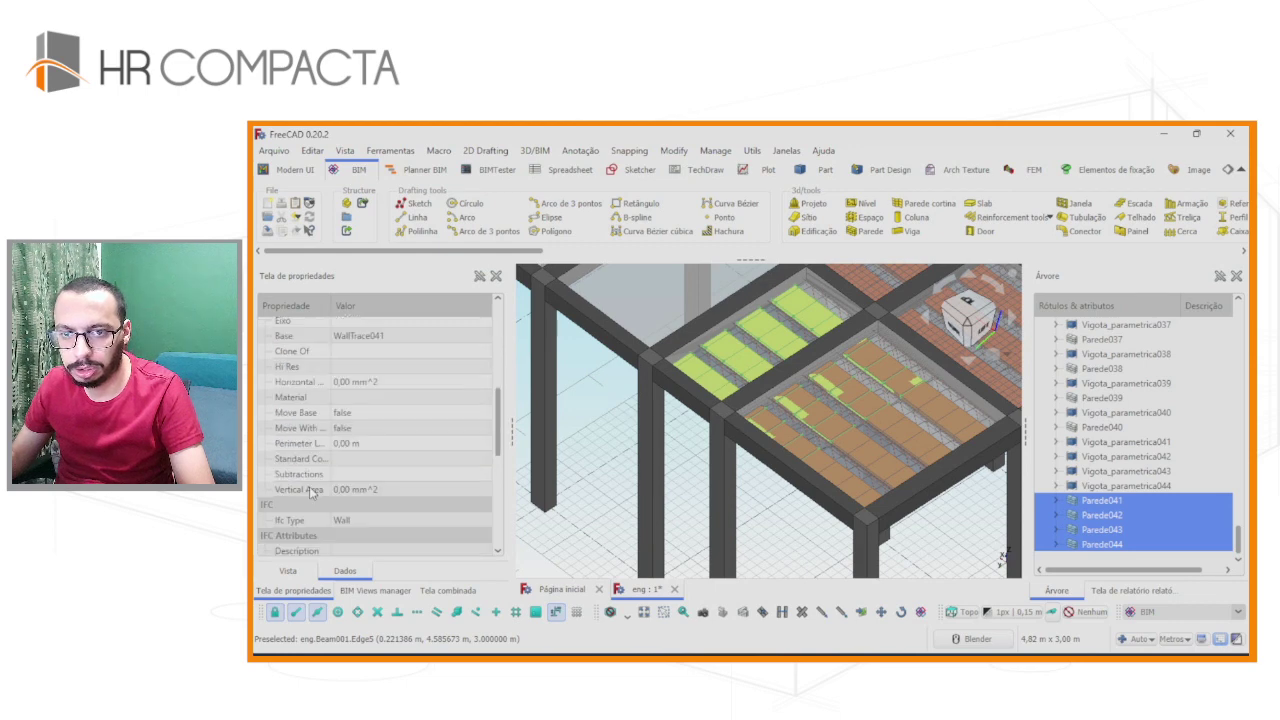
pyautogui.scroll(-3, 318, 490)
pyautogui.scroll(-2, 330, 475)
pyautogui.doubleClick(355, 456)
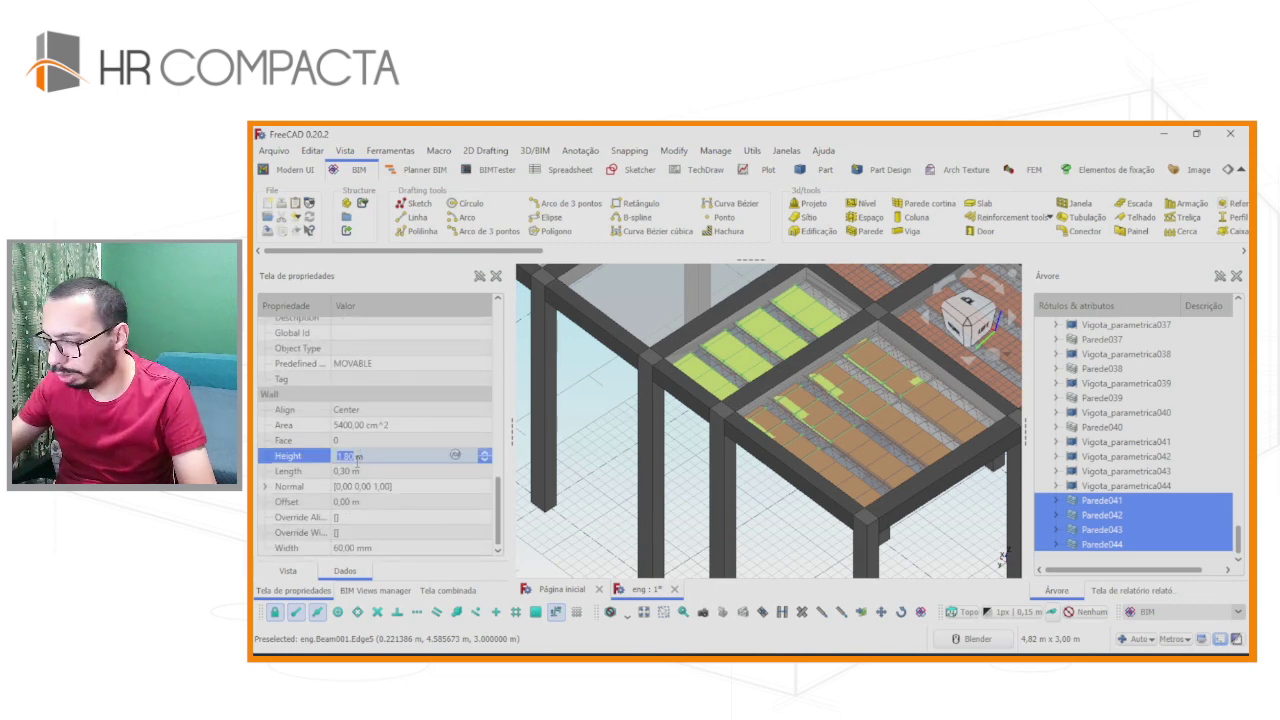
pyautogui.write('0,8')
pyautogui.press('Return')
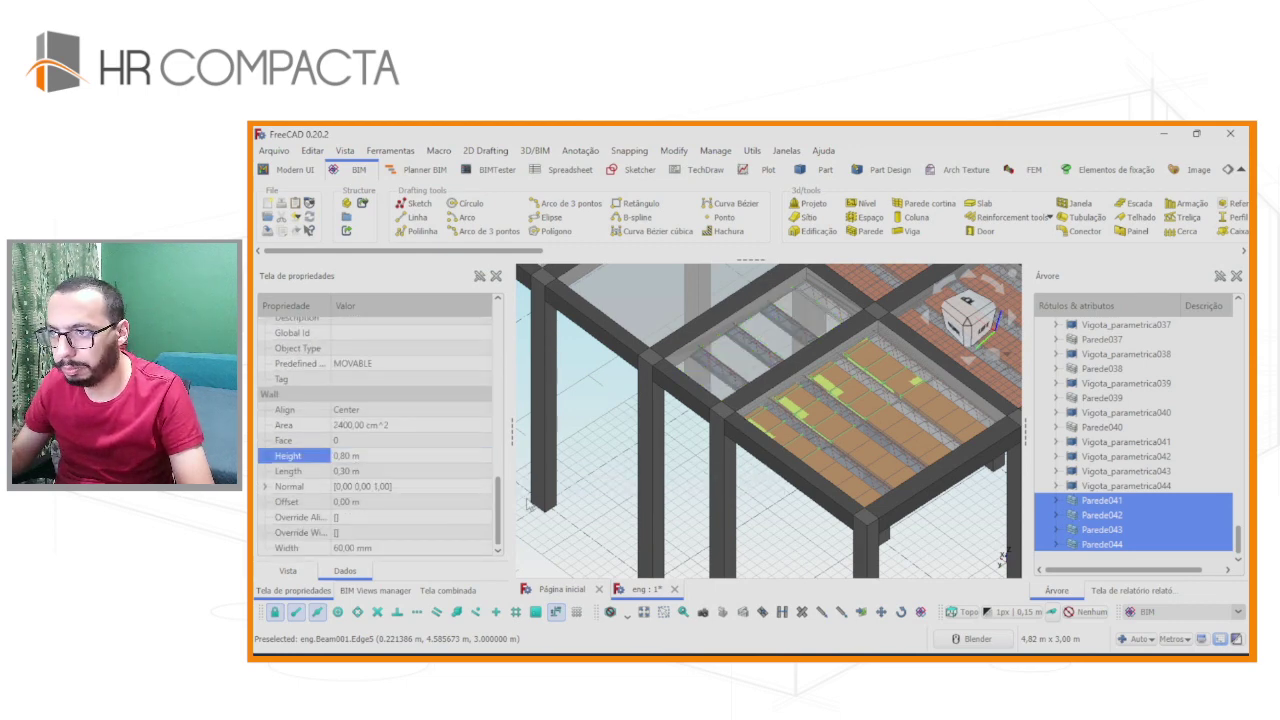
pyautogui.moveTo(806, 470)
pyautogui.mouseDown(button='middle')
pyautogui.moveTo(873, 480)
pyautogui.moveTo(645, 348)
pyautogui.mouseUp(button='middle')
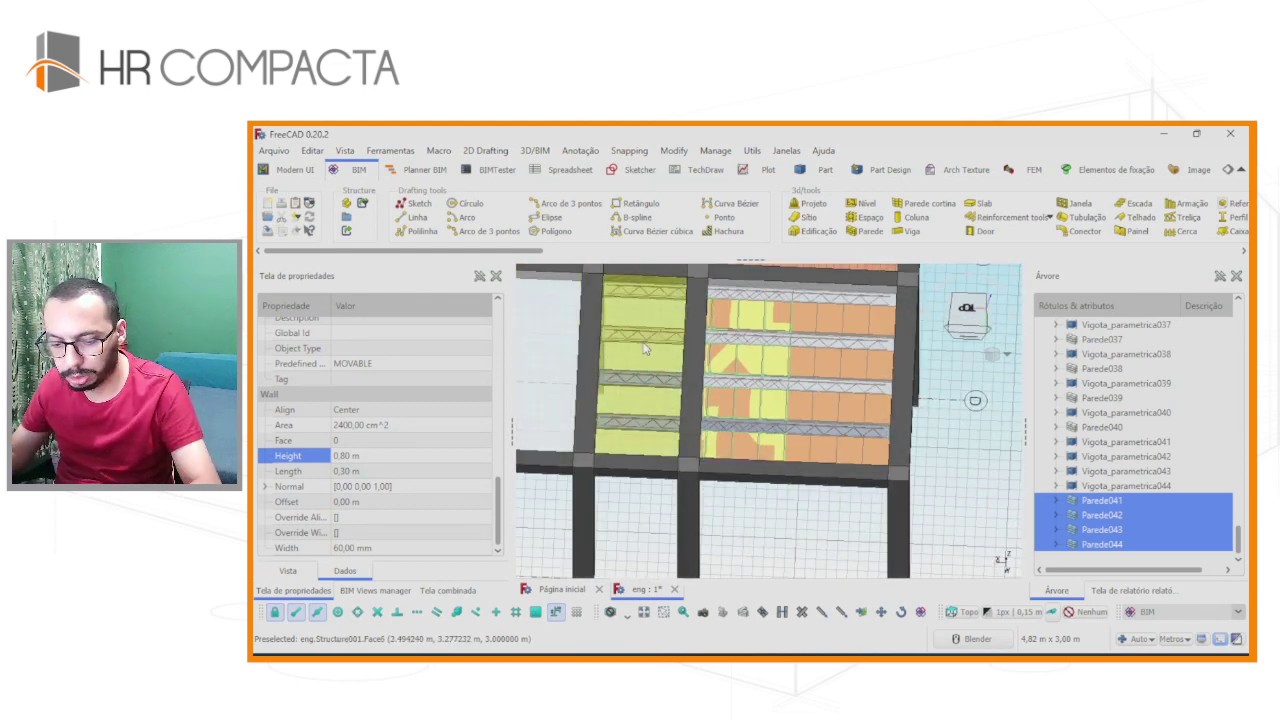
# Move-copy joists and blocks 041–044 from top view into the bay between axes 4 and 3.
pyautogui.click(838, 552)
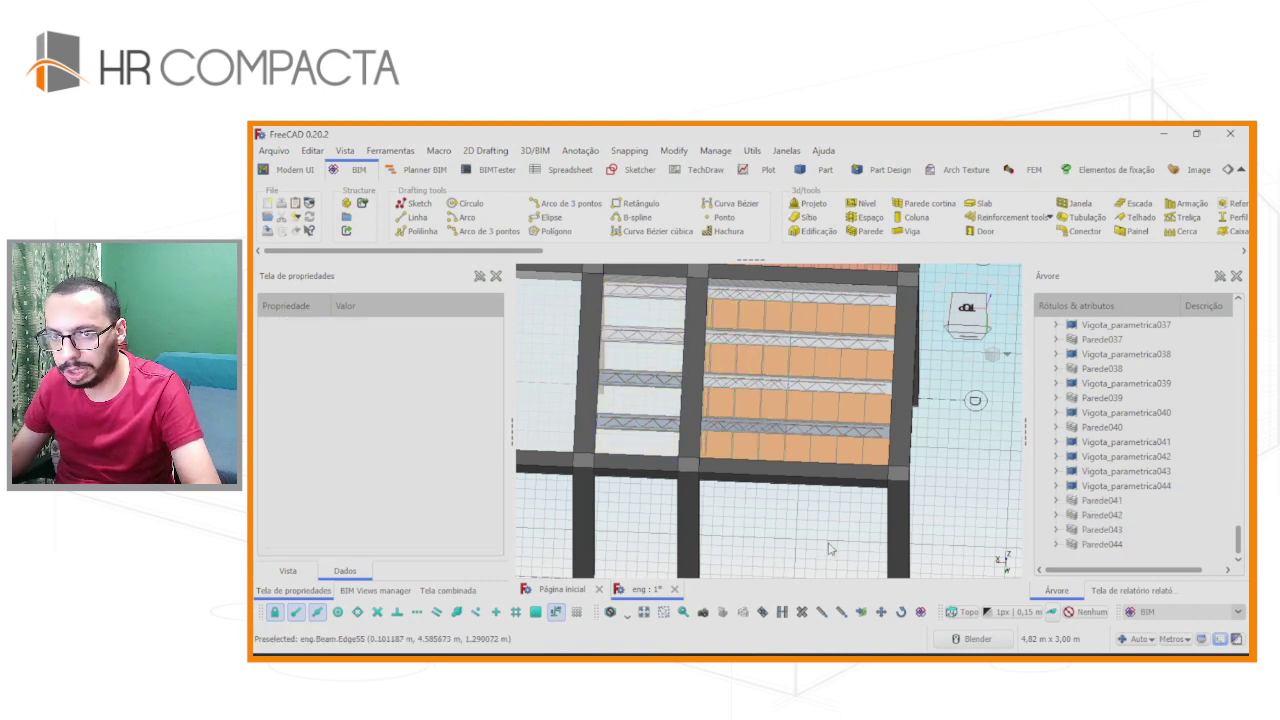
pyautogui.click(1120, 544)
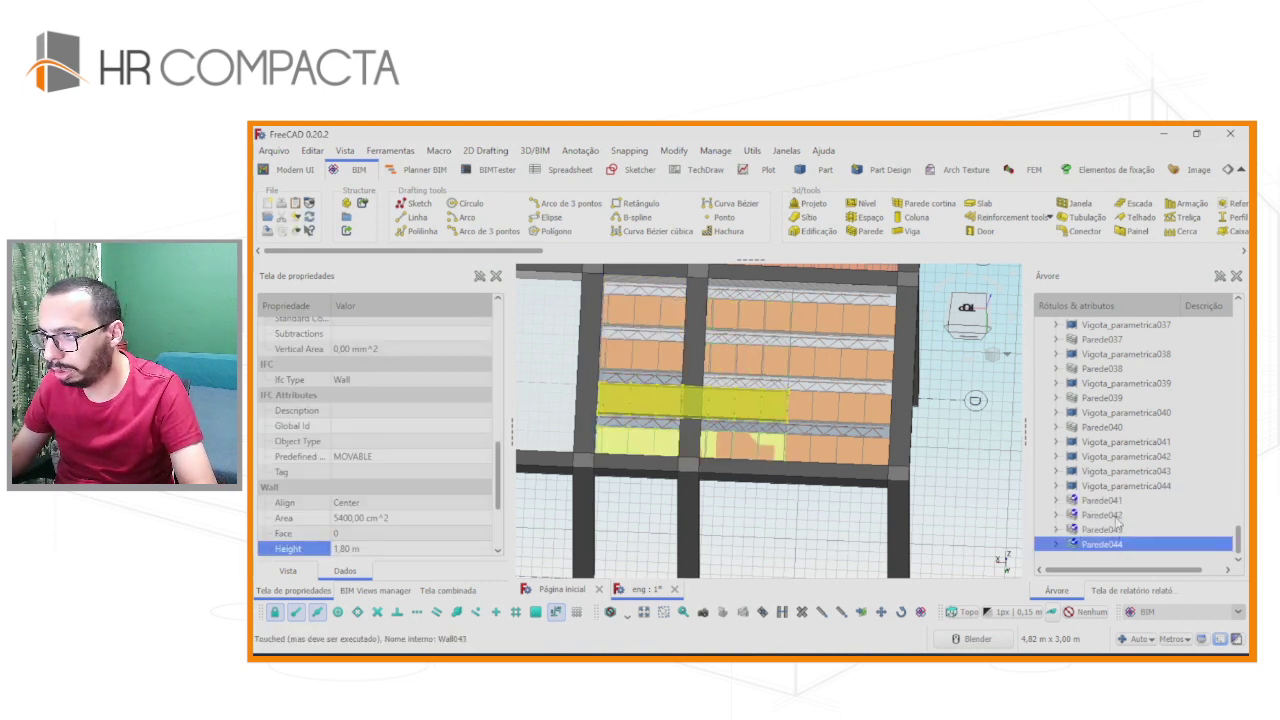
pyautogui.keyDown('shift'); pyautogui.click(1125, 441); pyautogui.keyUp('shift')
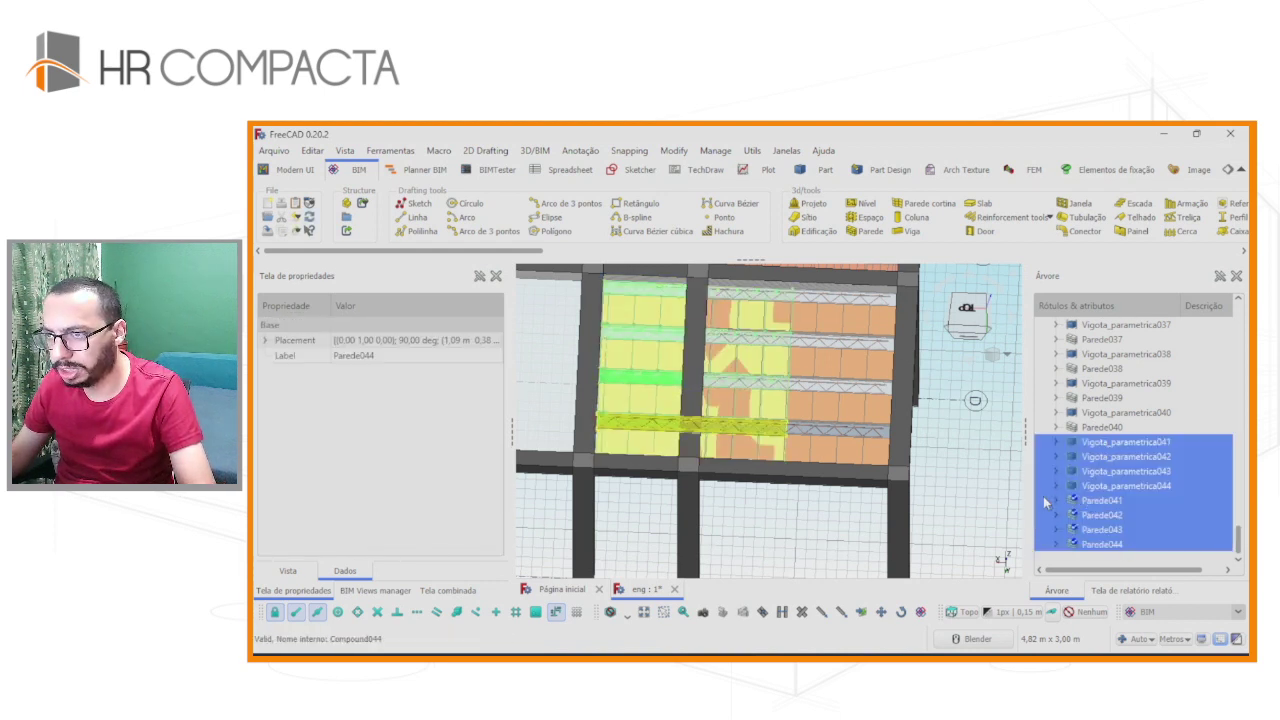
pyautogui.click(970, 316)
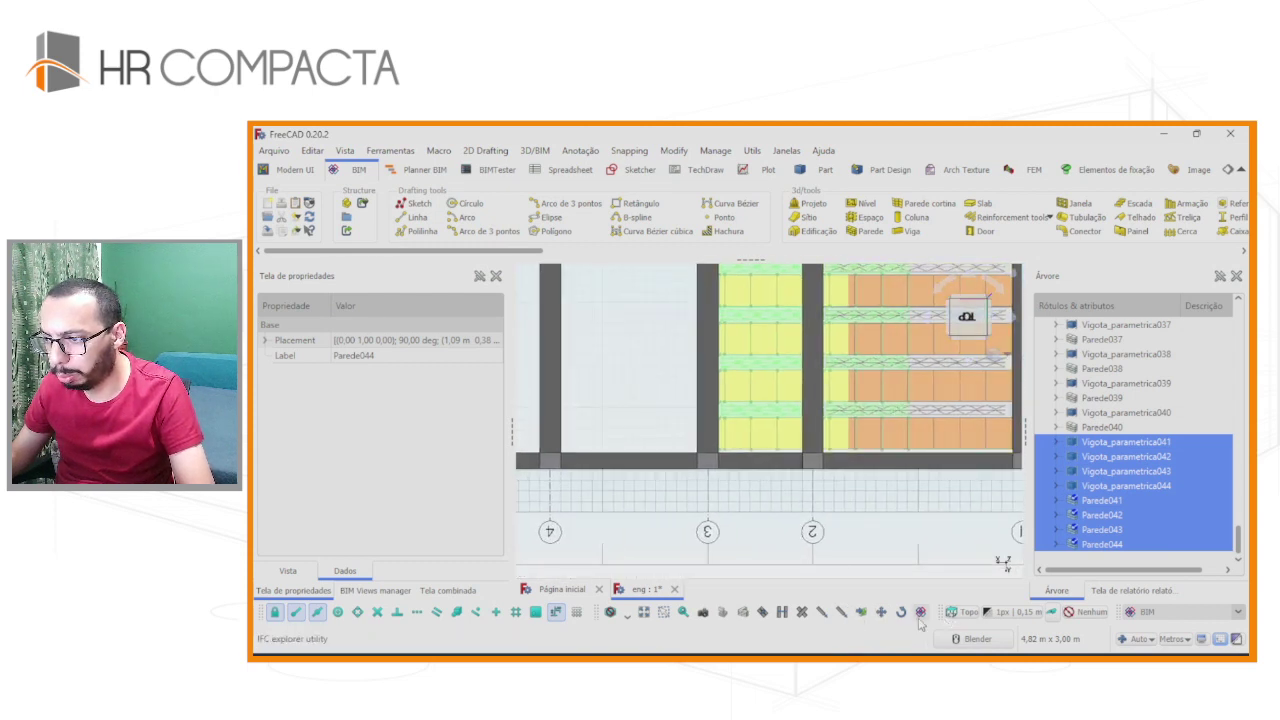
pyautogui.click(881, 611)
pyautogui.click(860, 511)
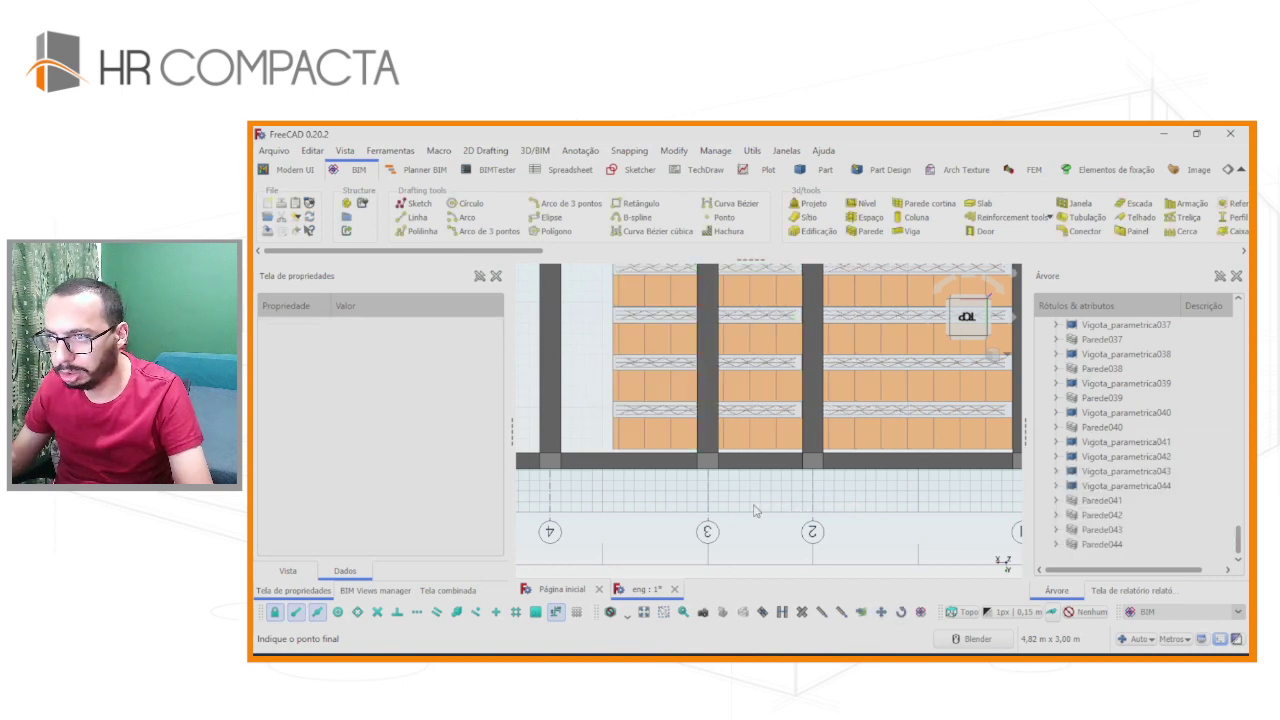
pyautogui.moveTo(750, 405); pyautogui.dragTo(745, 366, button='middle')
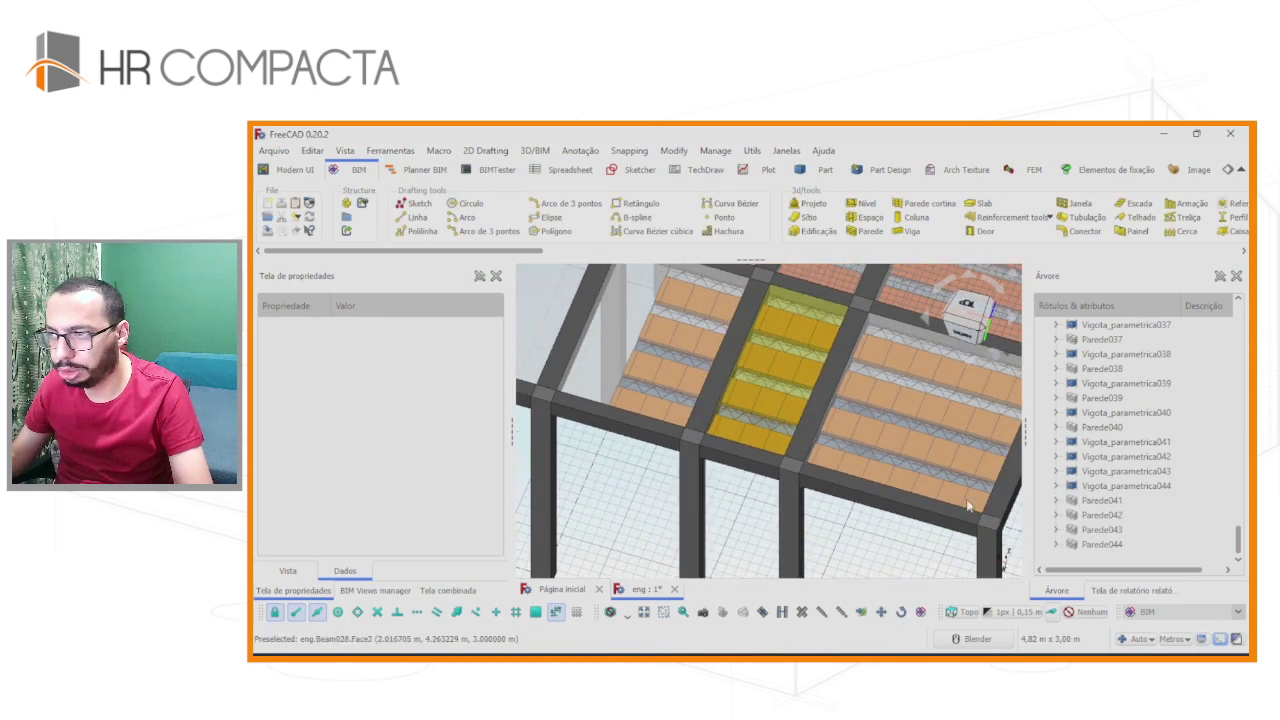
# Set the Height of block rows Parede041–Parede044 to 0,8 m.
pyautogui.click(655, 410)
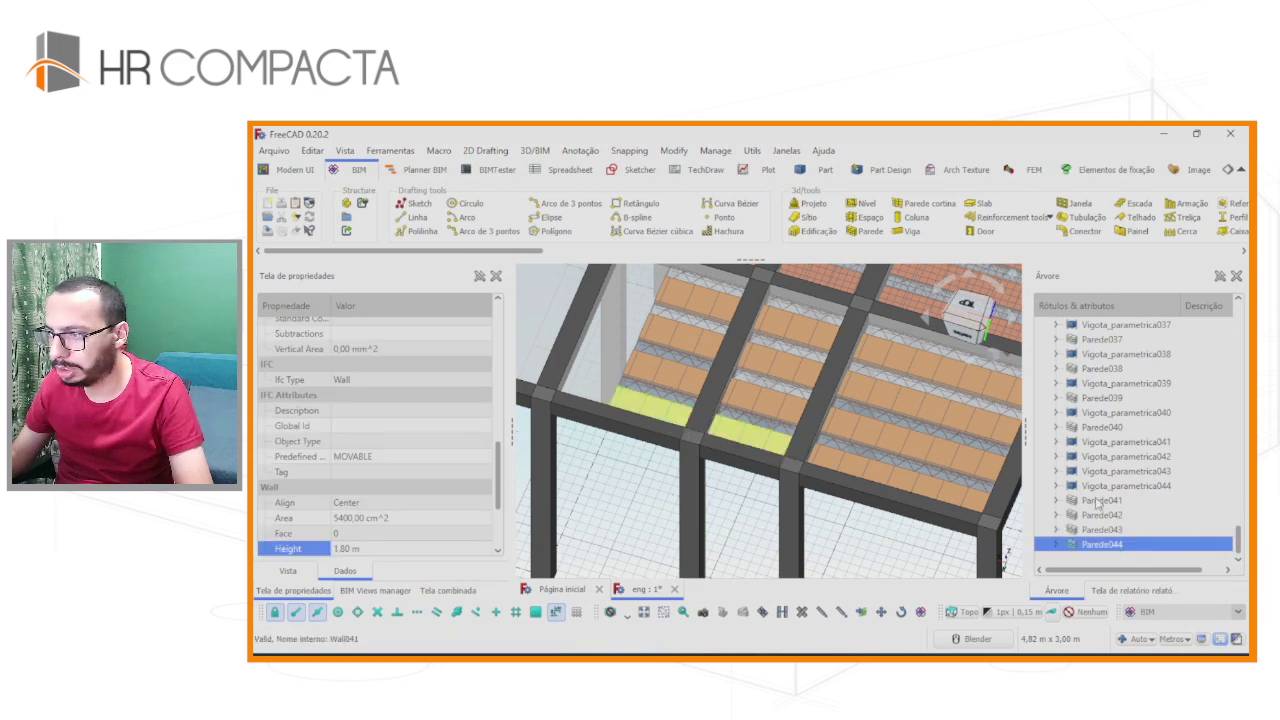
pyautogui.keyDown('shift'); pyautogui.click(1100, 500); pyautogui.keyUp('shift')
pyautogui.click(350, 549)
pyautogui.write('0')
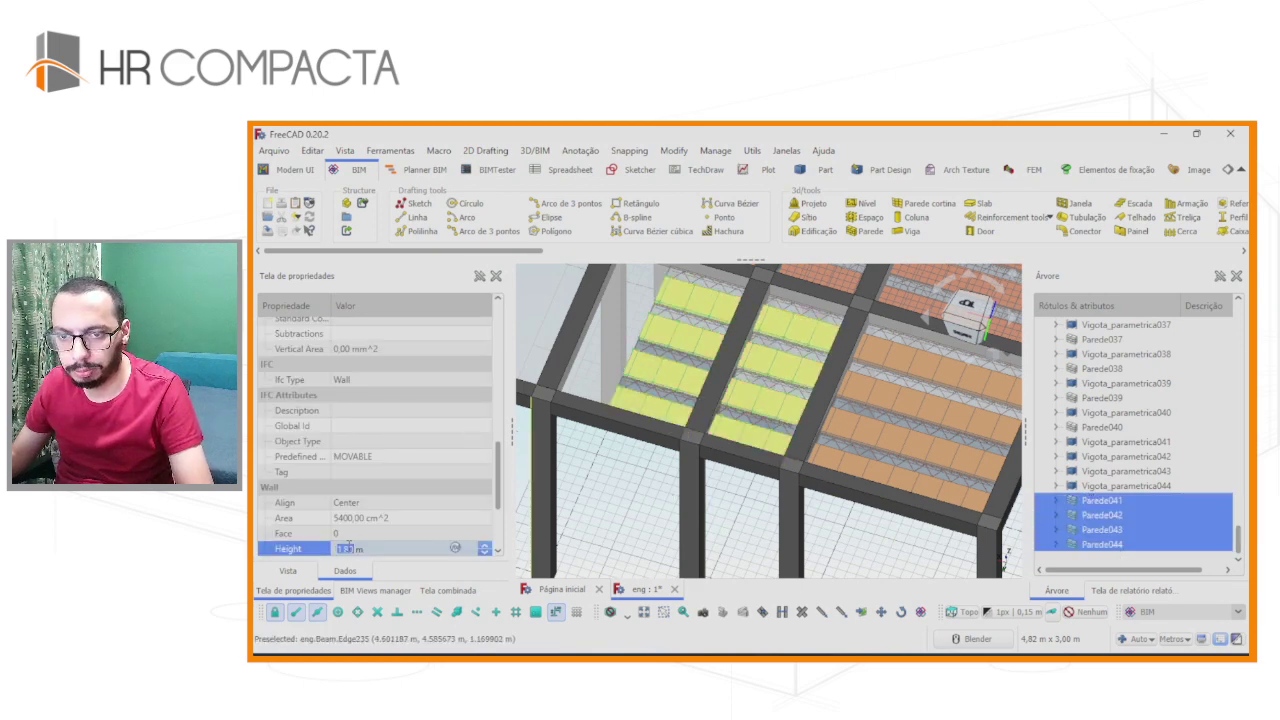
pyautogui.write(',8')
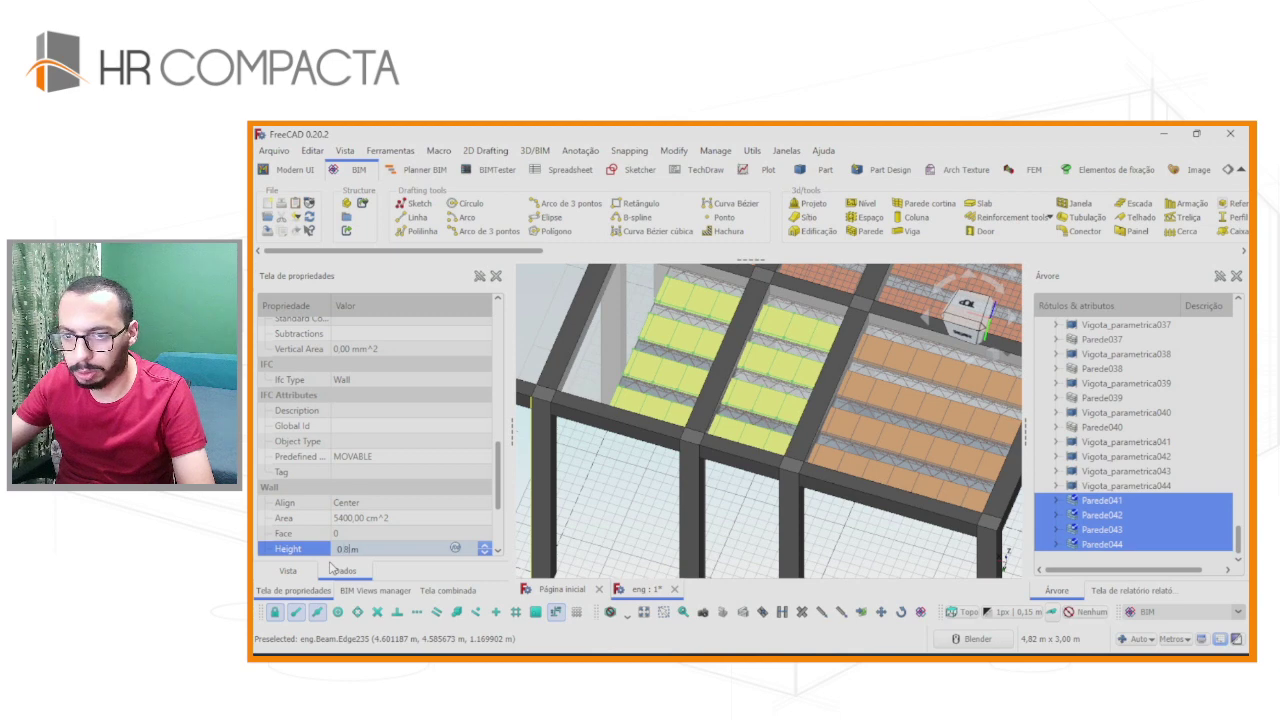
pyautogui.press('Return')
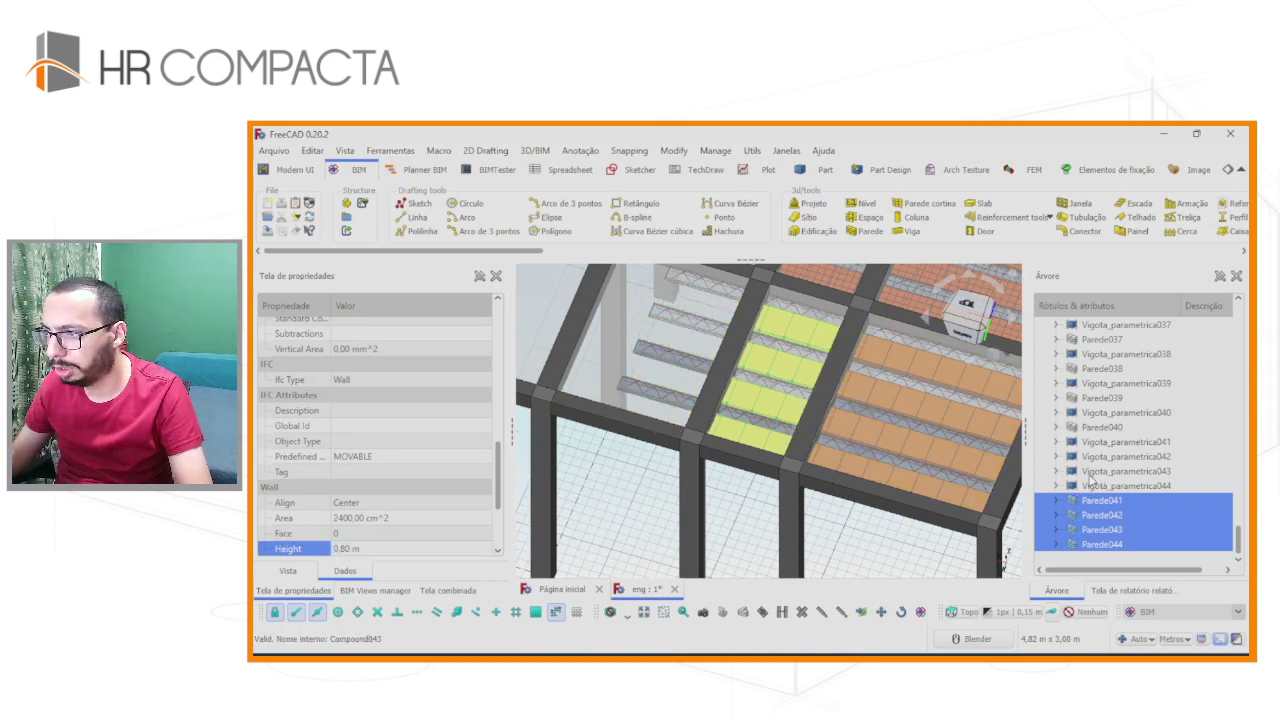
# Set the Length of joist beams Beam082–Beam085 to 0,8 m.
pyautogui.click(1056, 486)
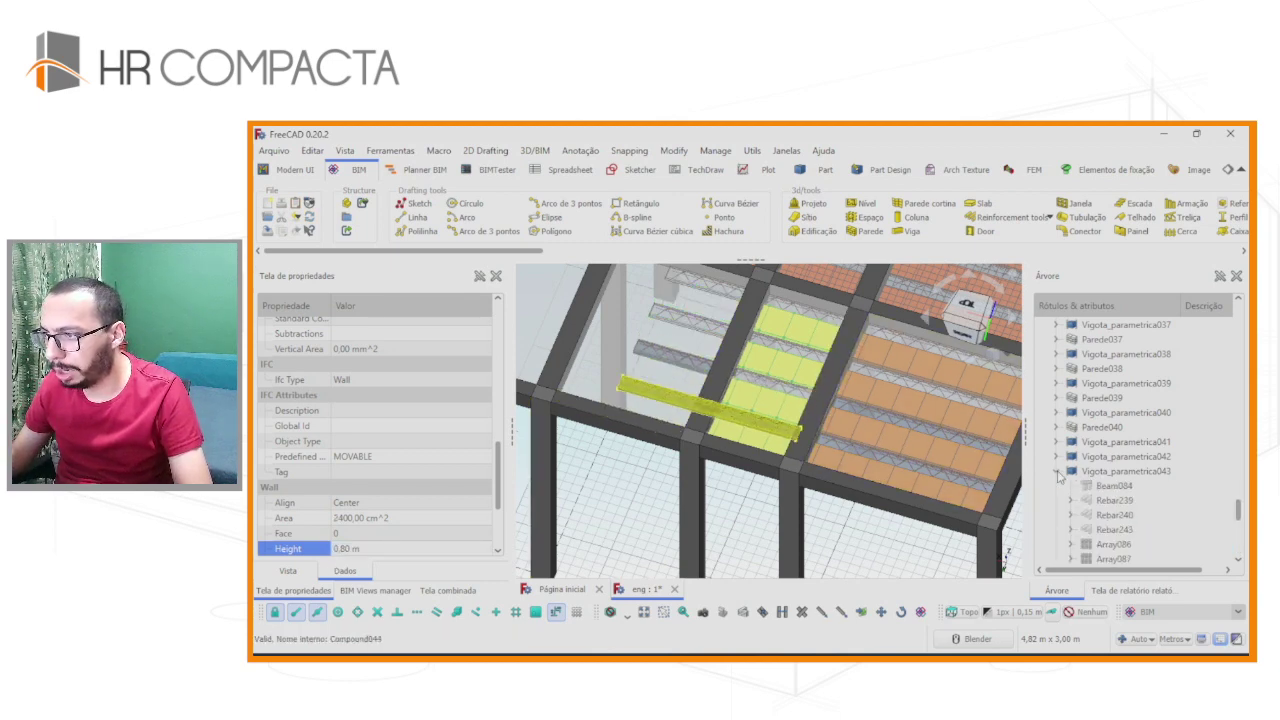
pyautogui.click(1056, 456)
pyautogui.click(1056, 441)
pyautogui.click(1125, 456)
pyautogui.scroll(-3, 1125, 456)
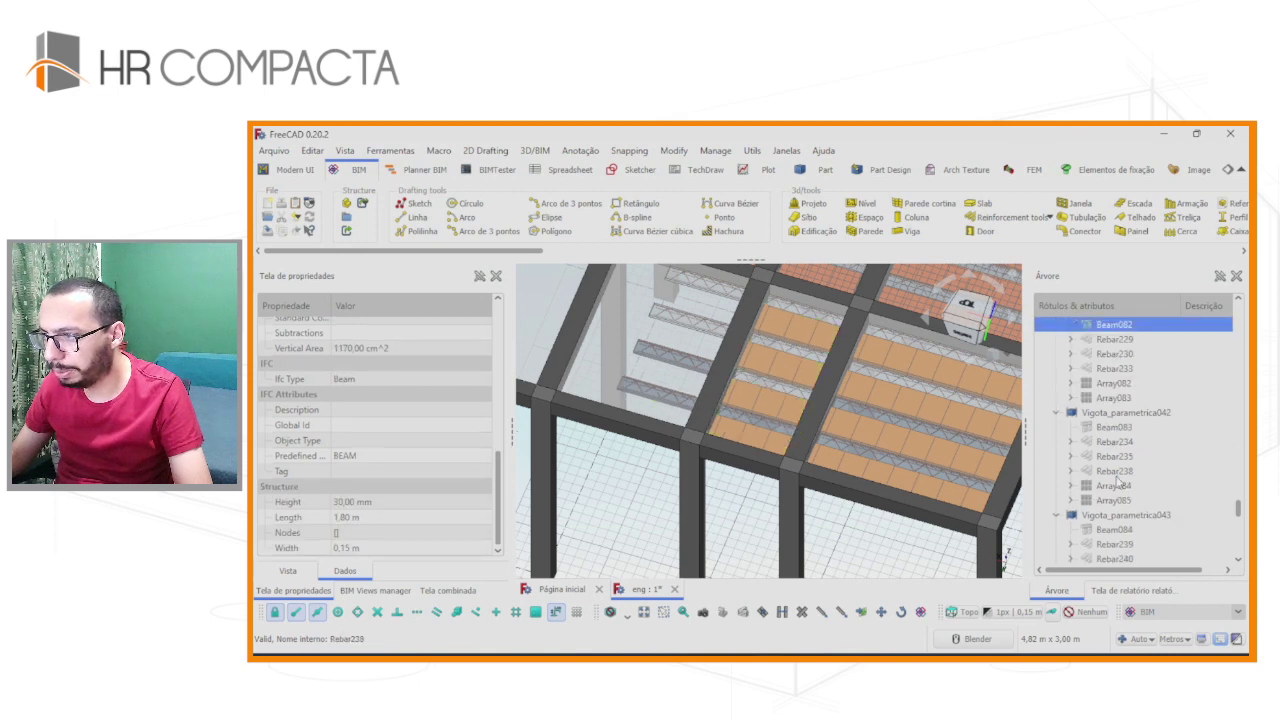
pyautogui.keyDown('ctrl'); pyautogui.click(1118, 427); pyautogui.keyUp('ctrl')
pyautogui.keyDown('ctrl'); pyautogui.click(1112, 529); pyautogui.keyUp('ctrl')
pyautogui.scroll(-2, 1108, 535)
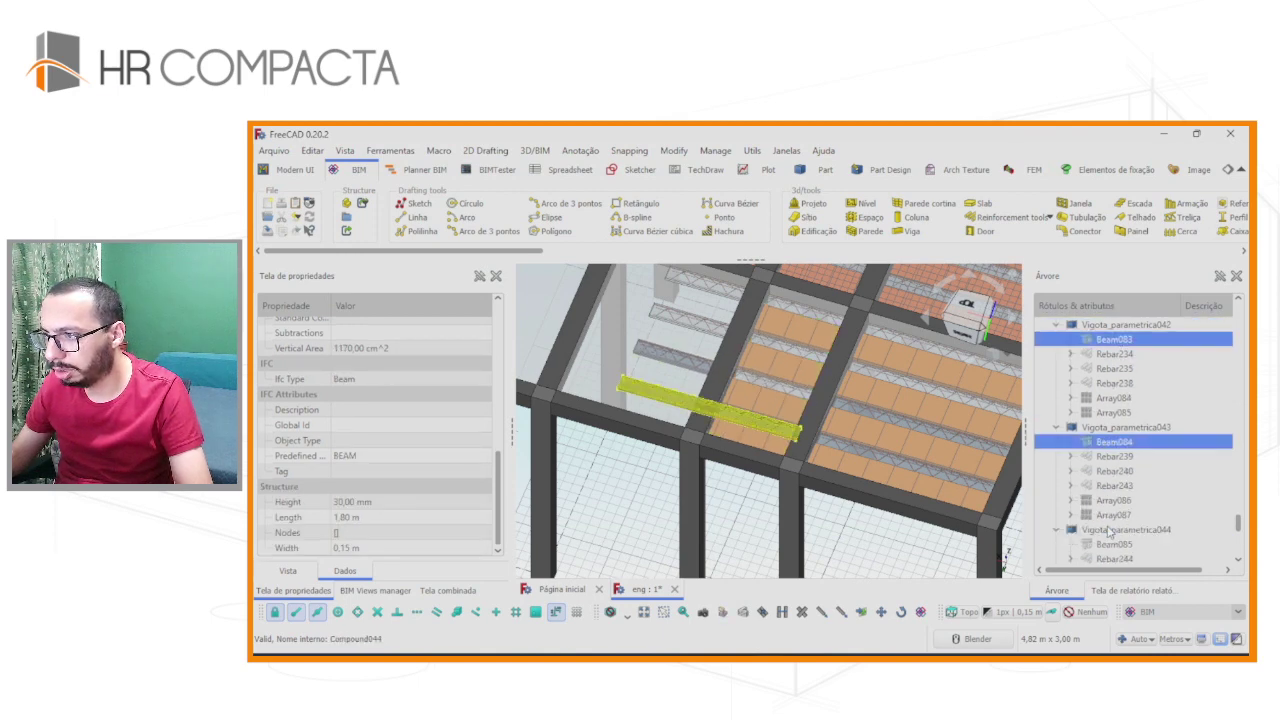
pyautogui.keyDown('ctrl'); pyautogui.click(1110, 544); pyautogui.keyUp('ctrl')
pyautogui.scroll(-3, 1104, 549)
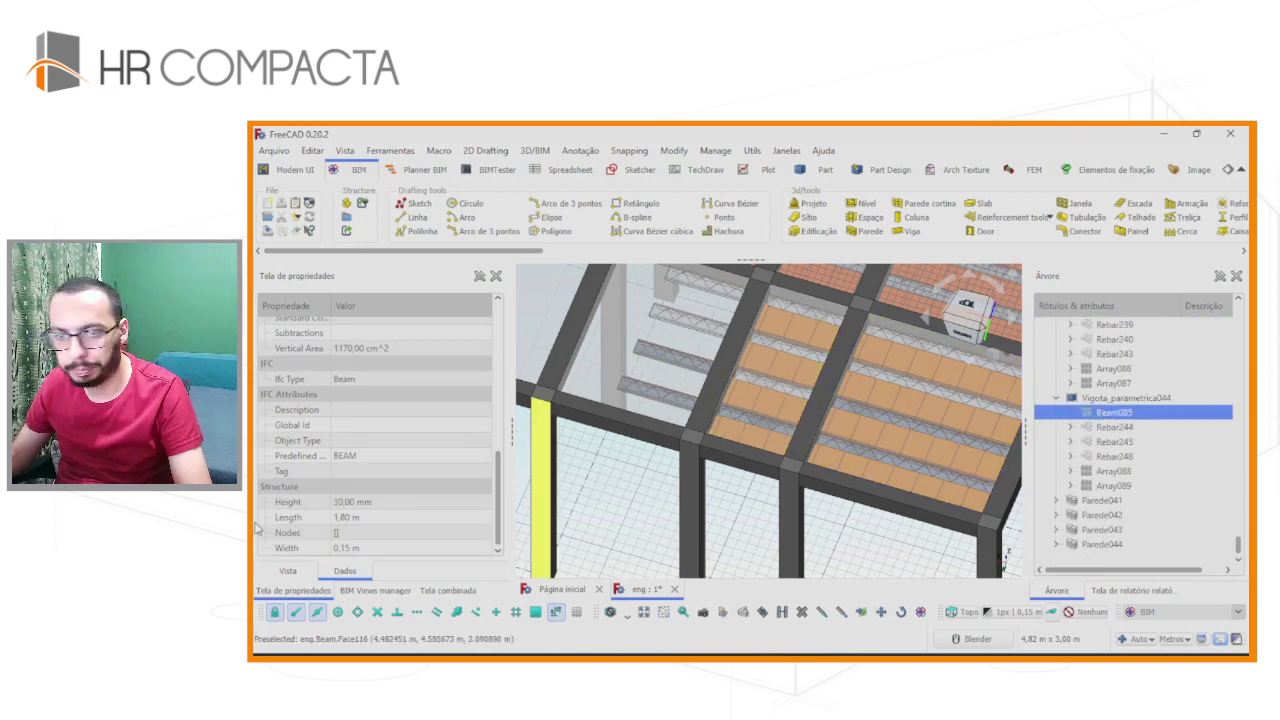
pyautogui.click(327, 519)
pyautogui.write('0')
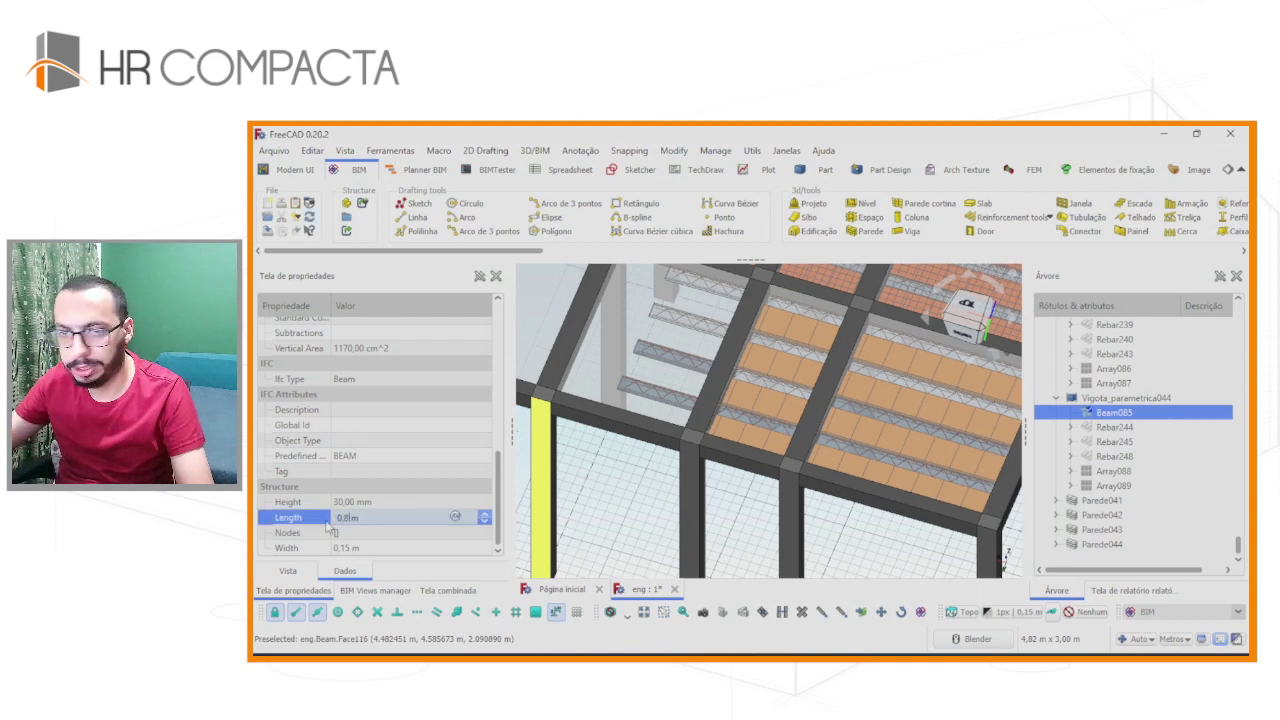
pyautogui.write(',8')
pyautogui.press('Return')
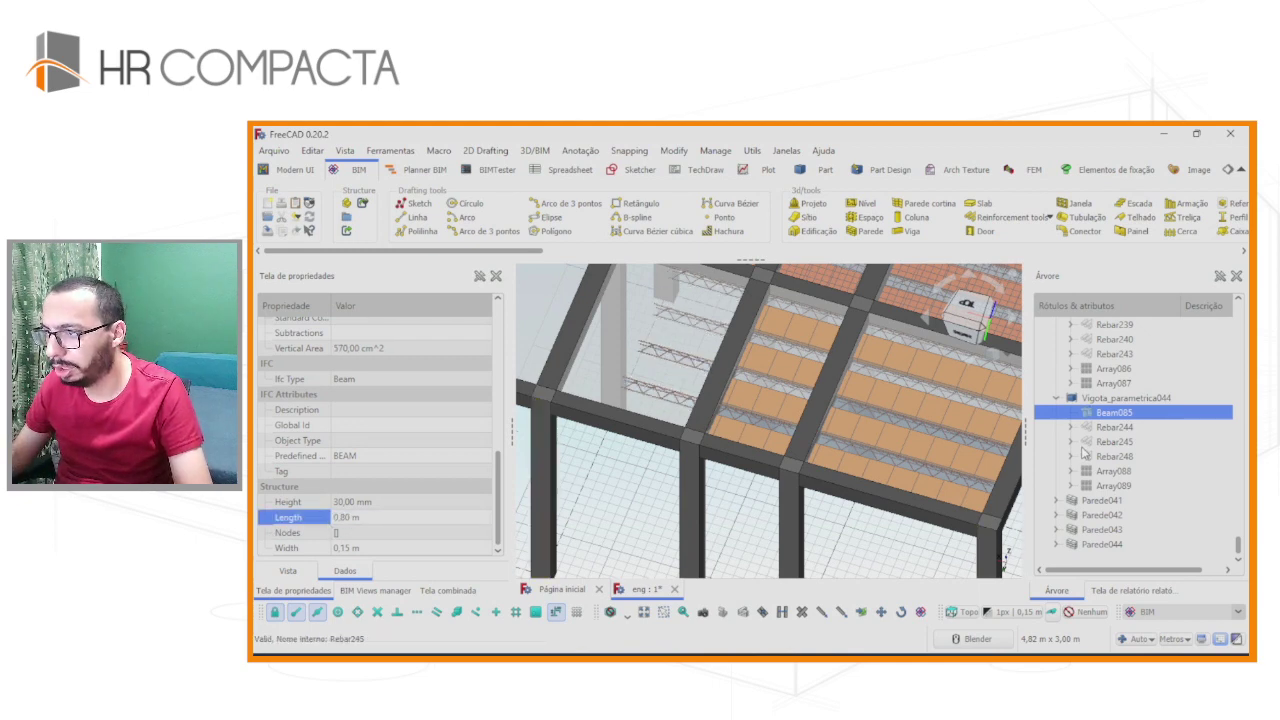
# Expand the Rebar229–Rebar248 branches under Vigota_parametrica041–044 to reveal their guide lines.
pyautogui.scroll(1, 1066, 495)
pyautogui.click(1071, 500)
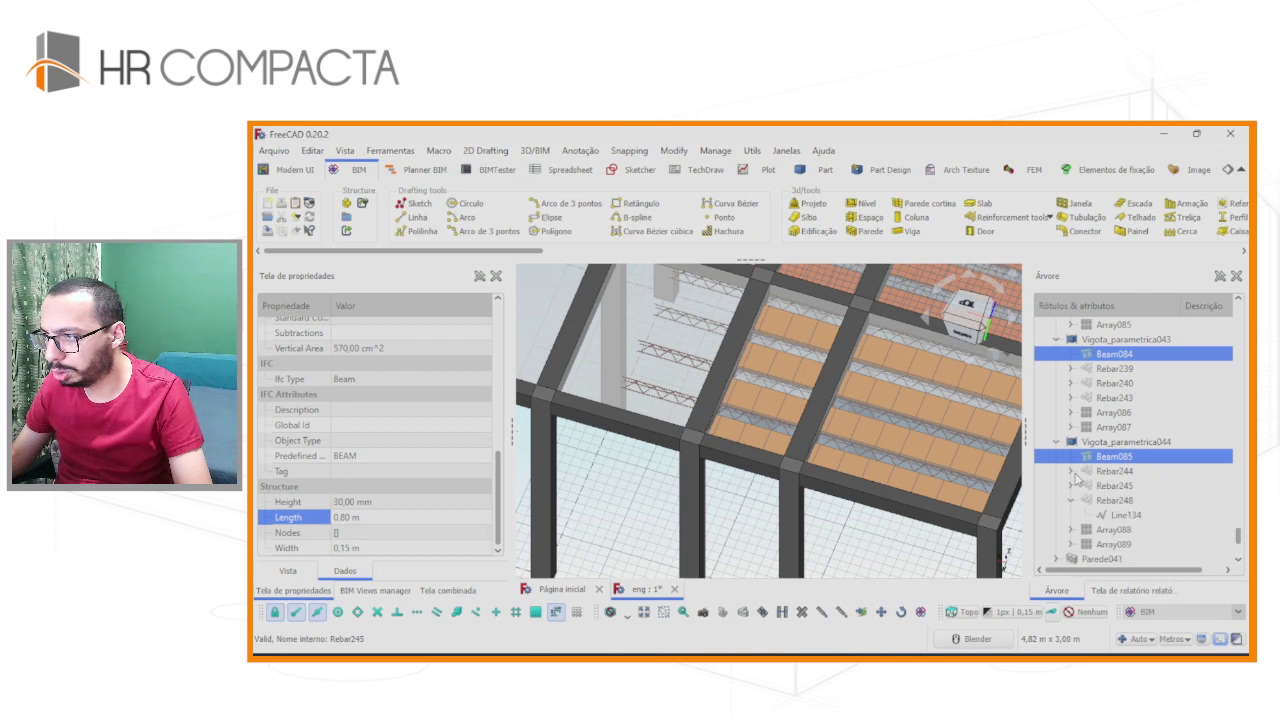
pyautogui.click(1071, 485)
pyautogui.click(1071, 471)
pyautogui.click(1071, 398)
pyautogui.click(1071, 383)
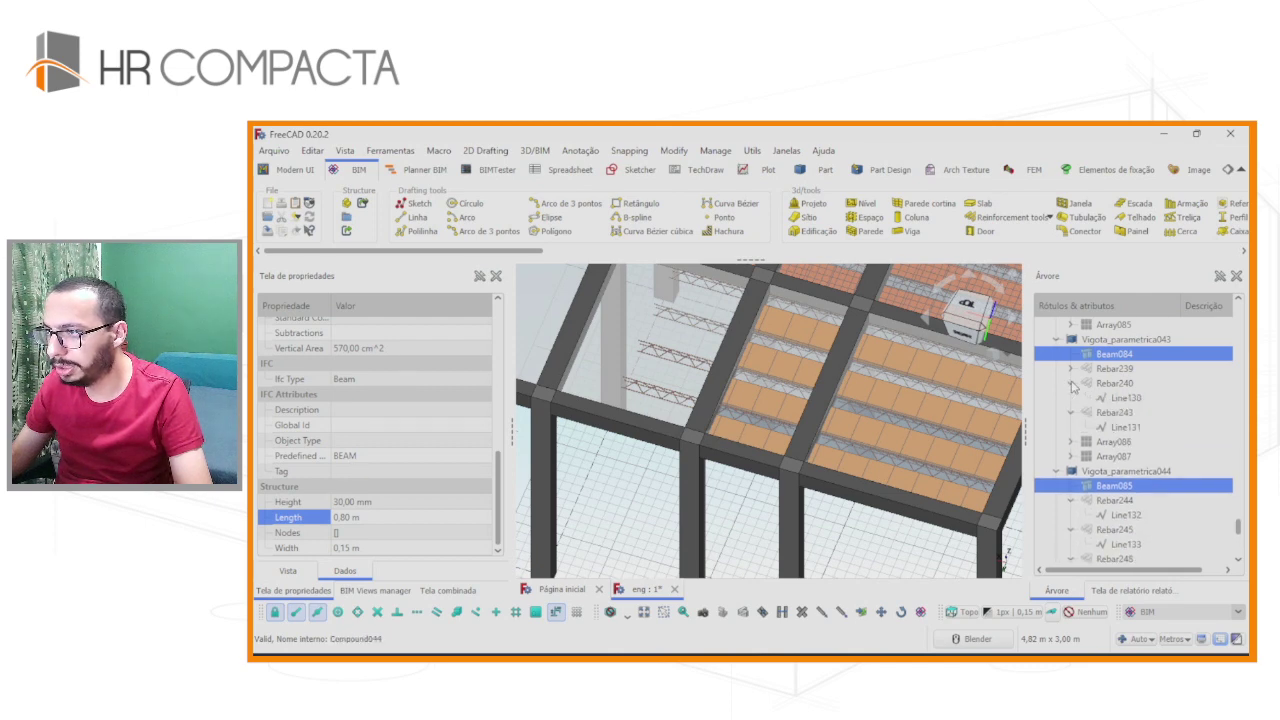
pyautogui.click(1071, 368)
pyautogui.scroll(2, 1074, 380)
pyautogui.click(1071, 383)
pyautogui.click(1071, 368)
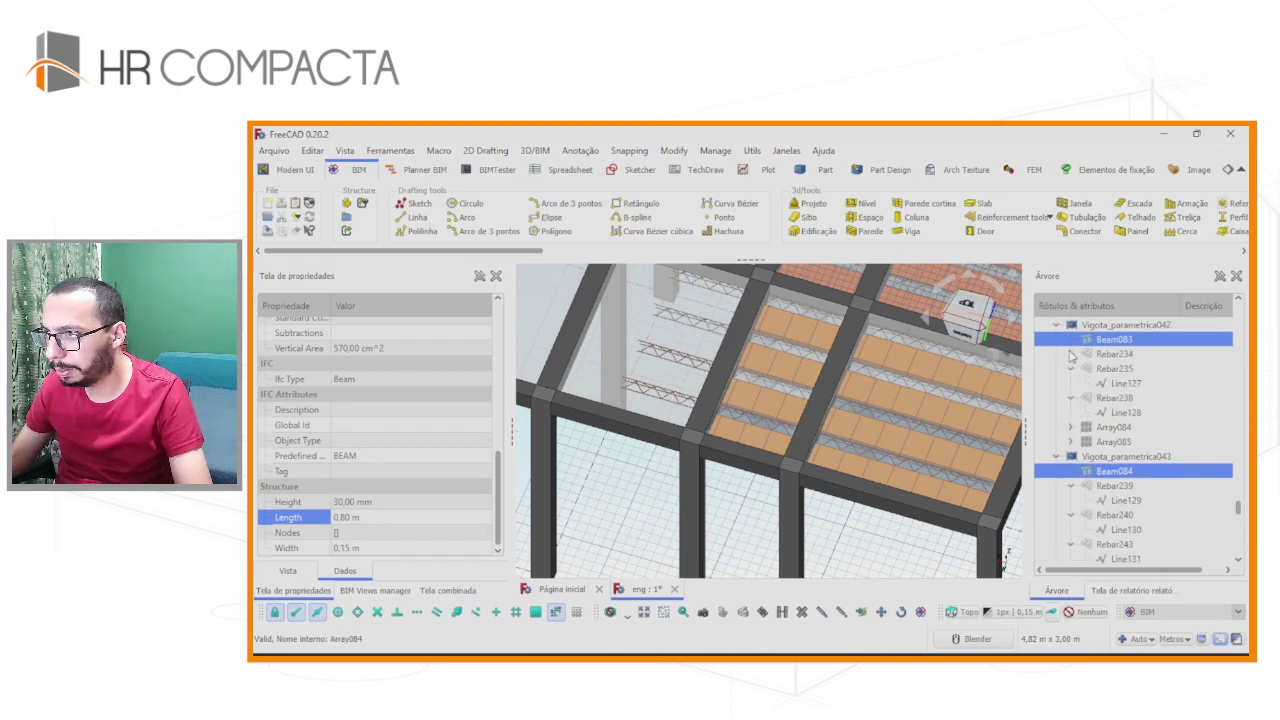
pyautogui.click(1071, 354)
pyautogui.scroll(3, 1075, 390)
pyautogui.click(1071, 412)
pyautogui.click(1071, 398)
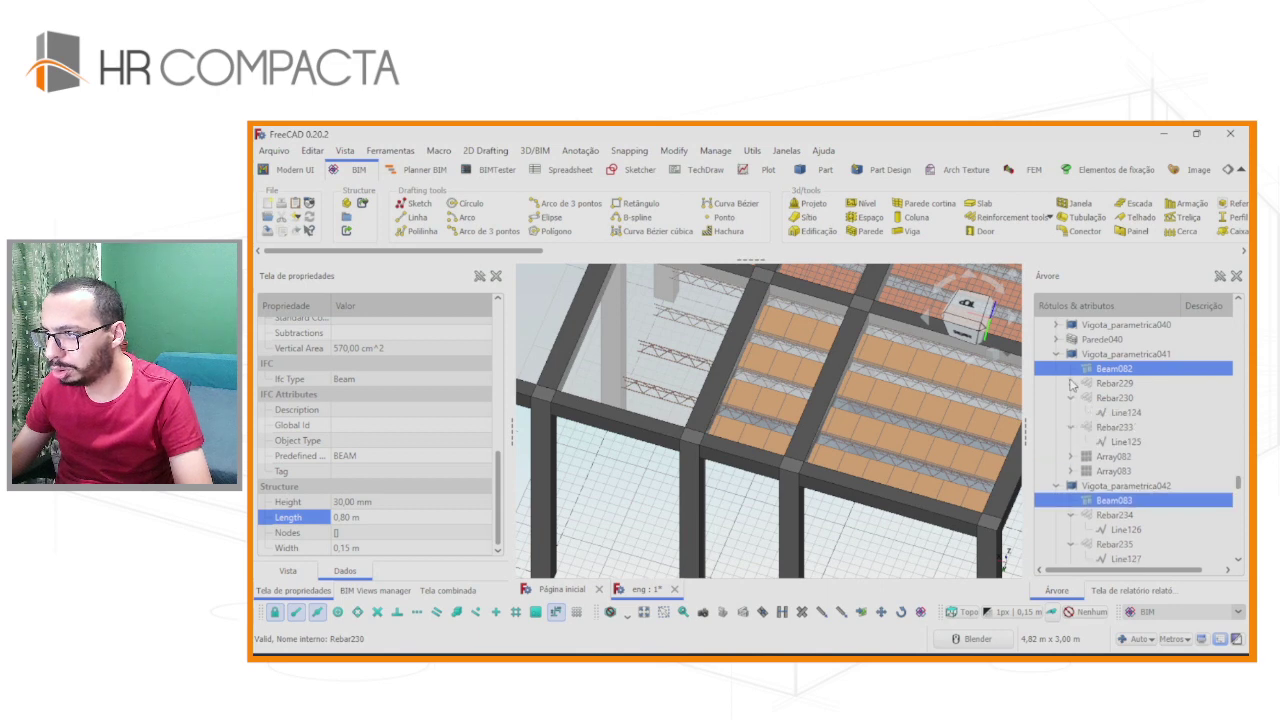
pyautogui.click(1071, 383)
# Select the rebar guide lines Line123 through Line134 together.
pyautogui.click(1108, 399)
pyautogui.keyDown('ctrl'); pyautogui.click(1122, 427); pyautogui.keyUp('ctrl')
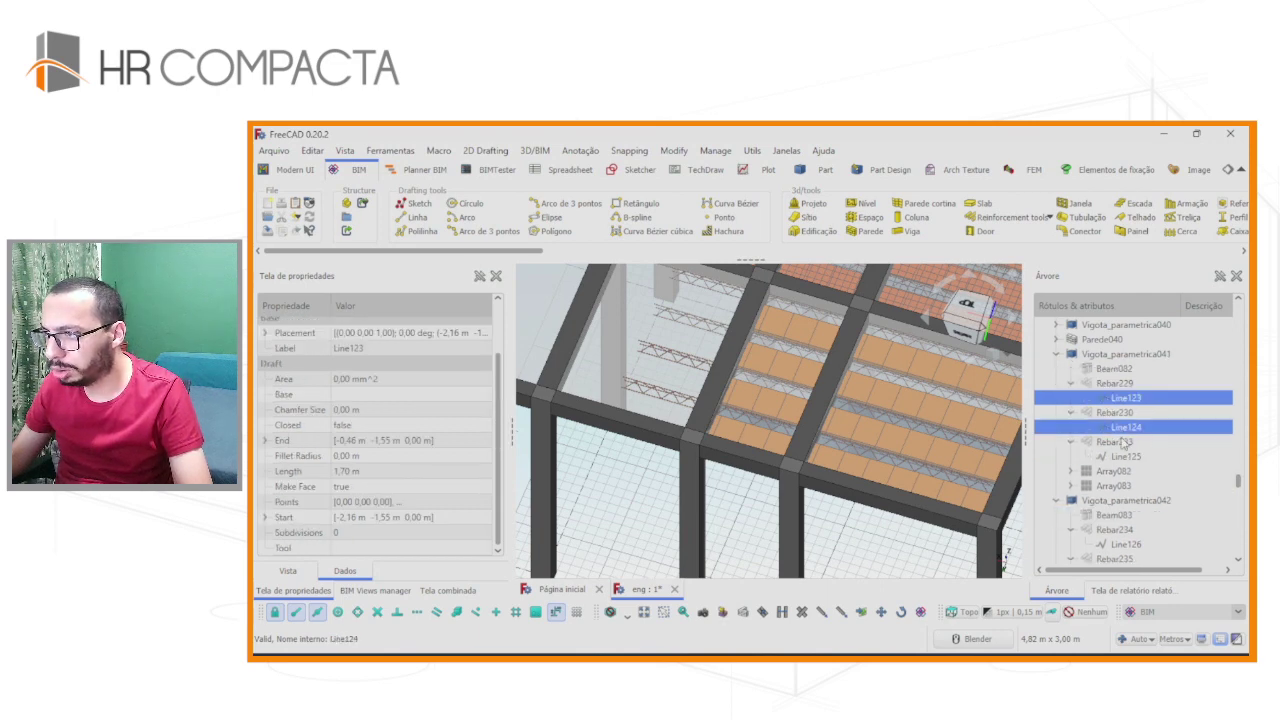
pyautogui.keyDown('ctrl'); pyautogui.click(1125, 457); pyautogui.keyUp('ctrl')
pyautogui.scroll(-3, 1120, 472)
pyautogui.keyDown('ctrl'); pyautogui.click(1115, 413); pyautogui.keyUp('ctrl')
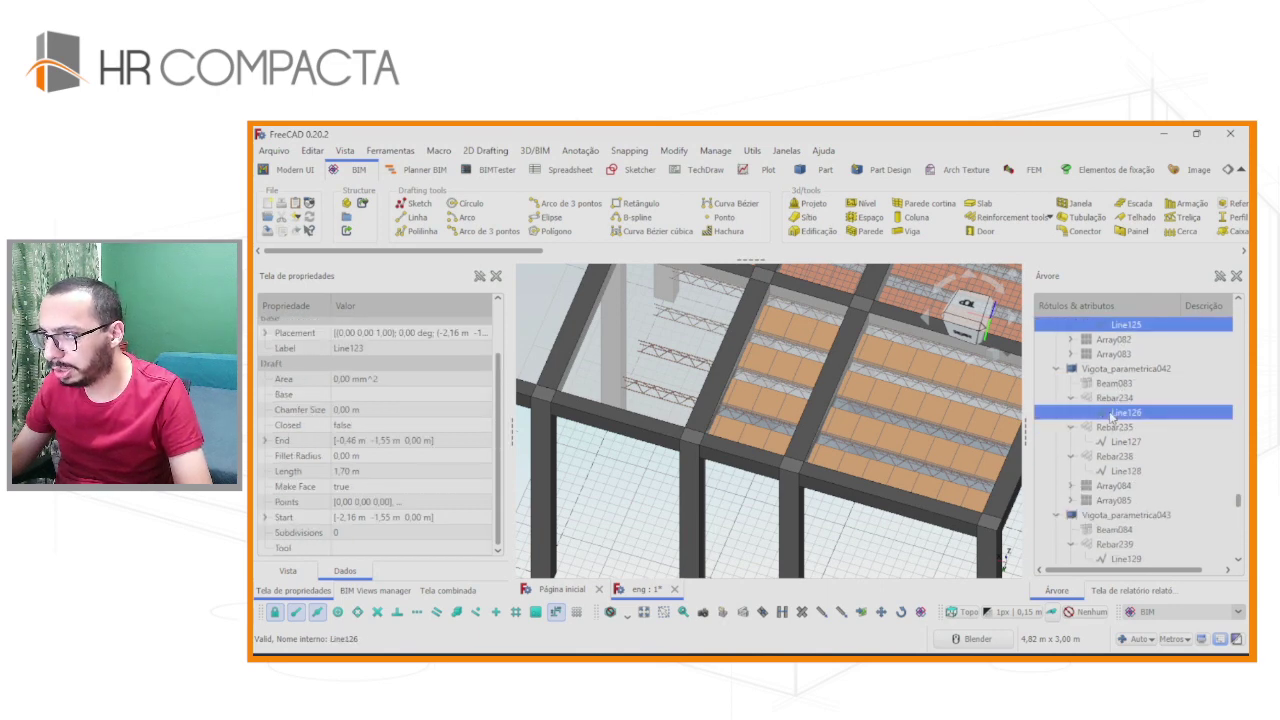
pyautogui.keyDown('ctrl'); pyautogui.click(1120, 442); pyautogui.keyUp('ctrl')
pyautogui.keyDown('ctrl'); pyautogui.click(1118, 471); pyautogui.keyUp('ctrl')
pyautogui.scroll(-2, 1117, 476)
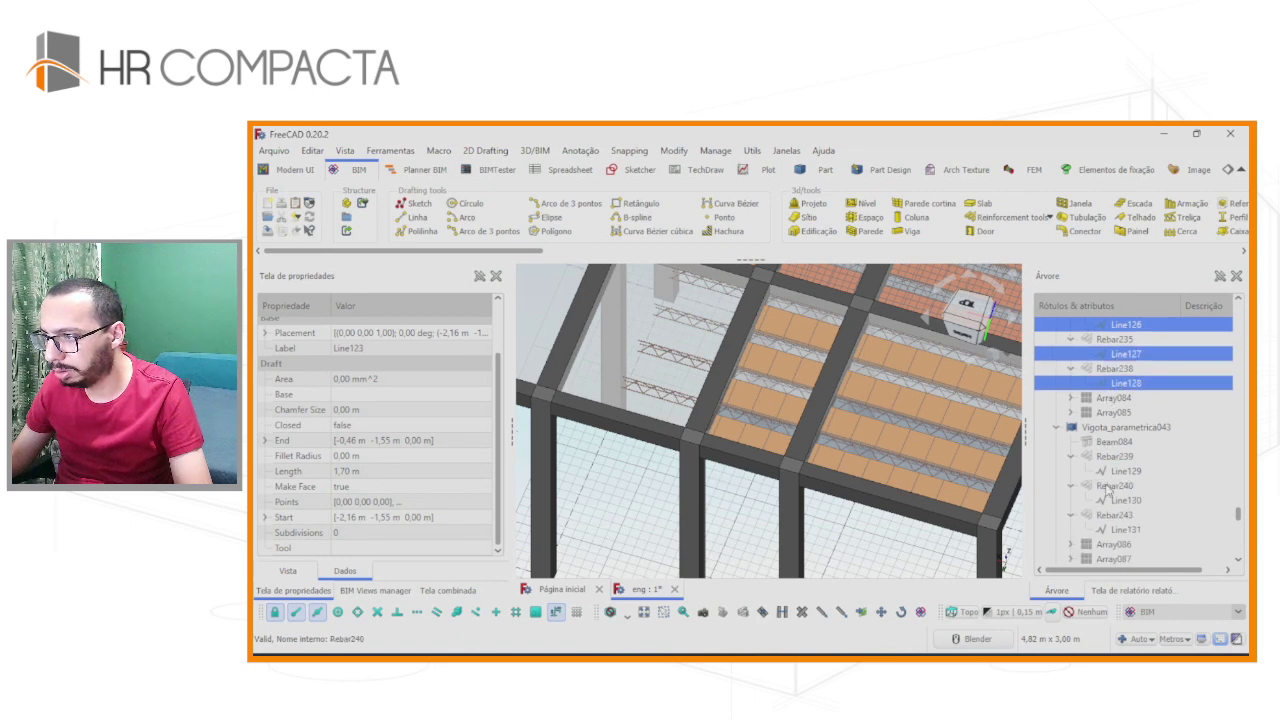
pyautogui.keyDown('ctrl'); pyautogui.click(1114, 472); pyautogui.keyUp('ctrl')
pyautogui.keyDown('ctrl'); pyautogui.click(1125, 501); pyautogui.keyUp('ctrl')
pyautogui.keyDown('ctrl'); pyautogui.click(1124, 530); pyautogui.keyUp('ctrl')
pyautogui.scroll(2, 1115, 515)
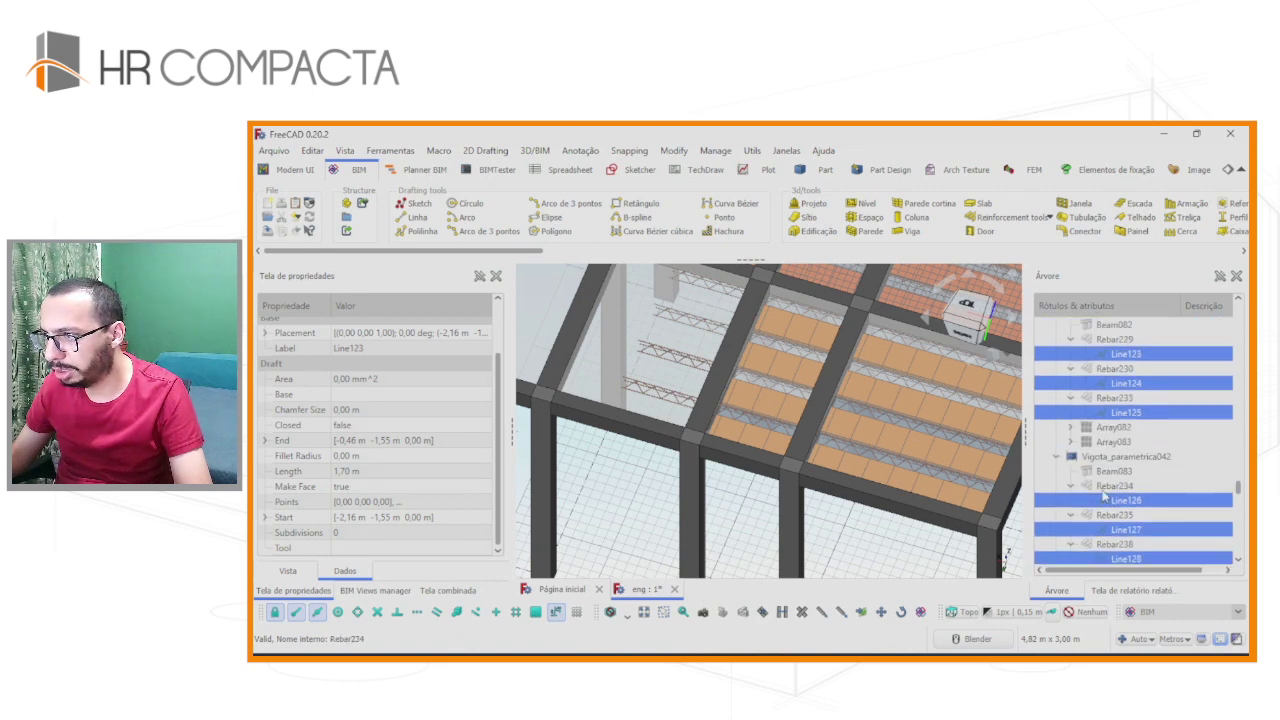
pyautogui.scroll(2, 1110, 505)
pyautogui.scroll(2, 1104, 495)
pyautogui.scroll(-2, 1104, 495)
pyautogui.scroll(-4, 1108, 480)
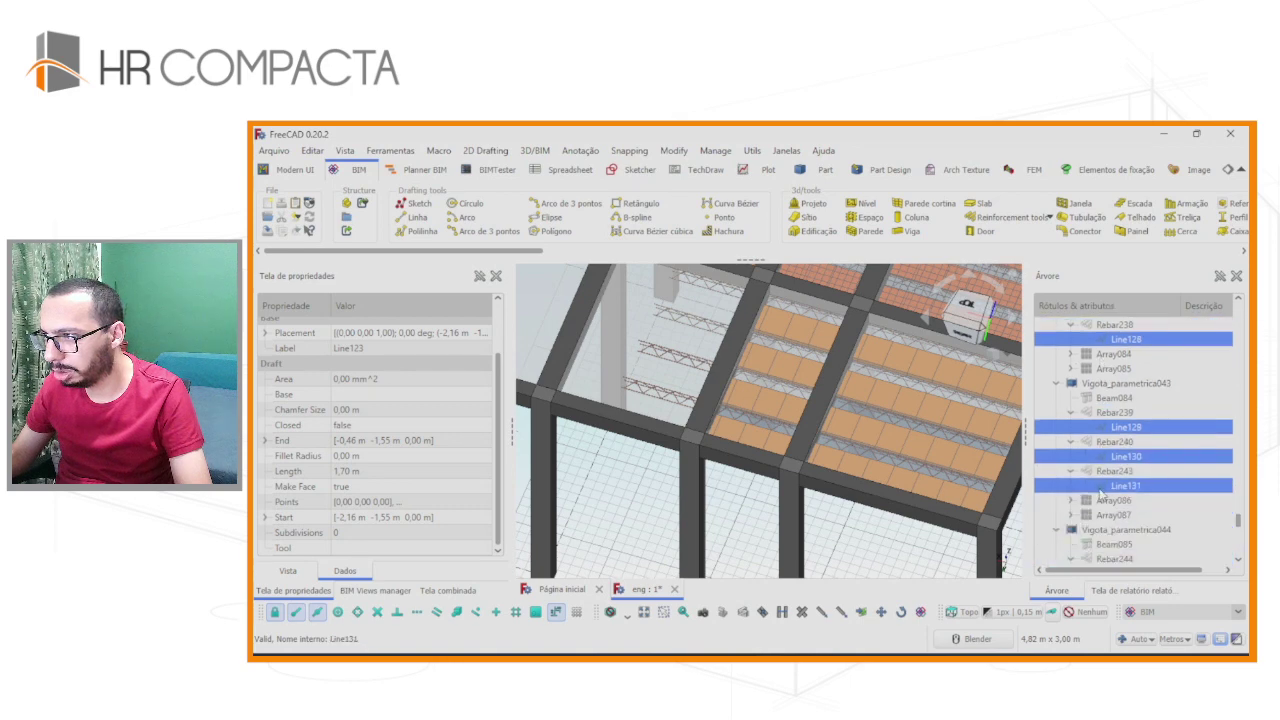
pyautogui.scroll(-2, 1112, 460)
pyautogui.keyDown('ctrl'); pyautogui.click(1116, 442); pyautogui.keyUp('ctrl')
pyautogui.keyDown('ctrl'); pyautogui.click(1121, 471); pyautogui.keyUp('ctrl')
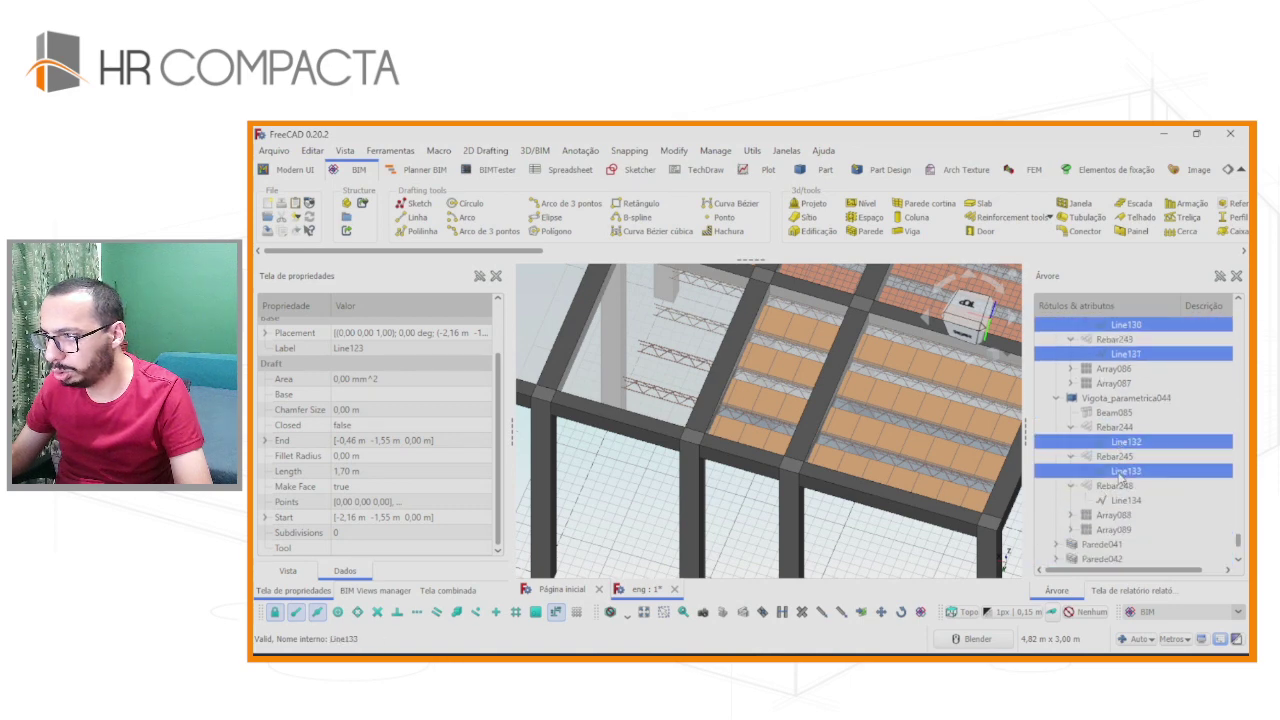
pyautogui.keyDown('ctrl'); pyautogui.click(1126, 501); pyautogui.keyUp('ctrl')
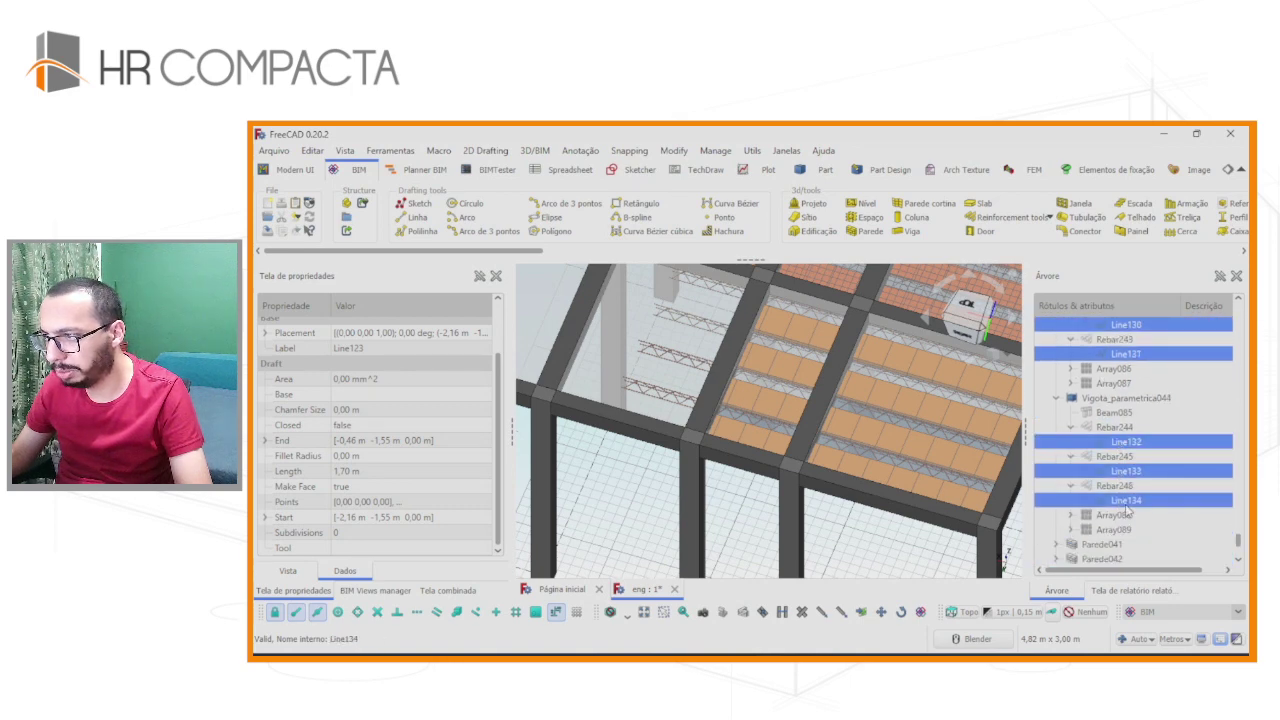
# Set the selected lines' Length to 0,70 m.
pyautogui.click(348, 474)
pyautogui.click(346, 472)
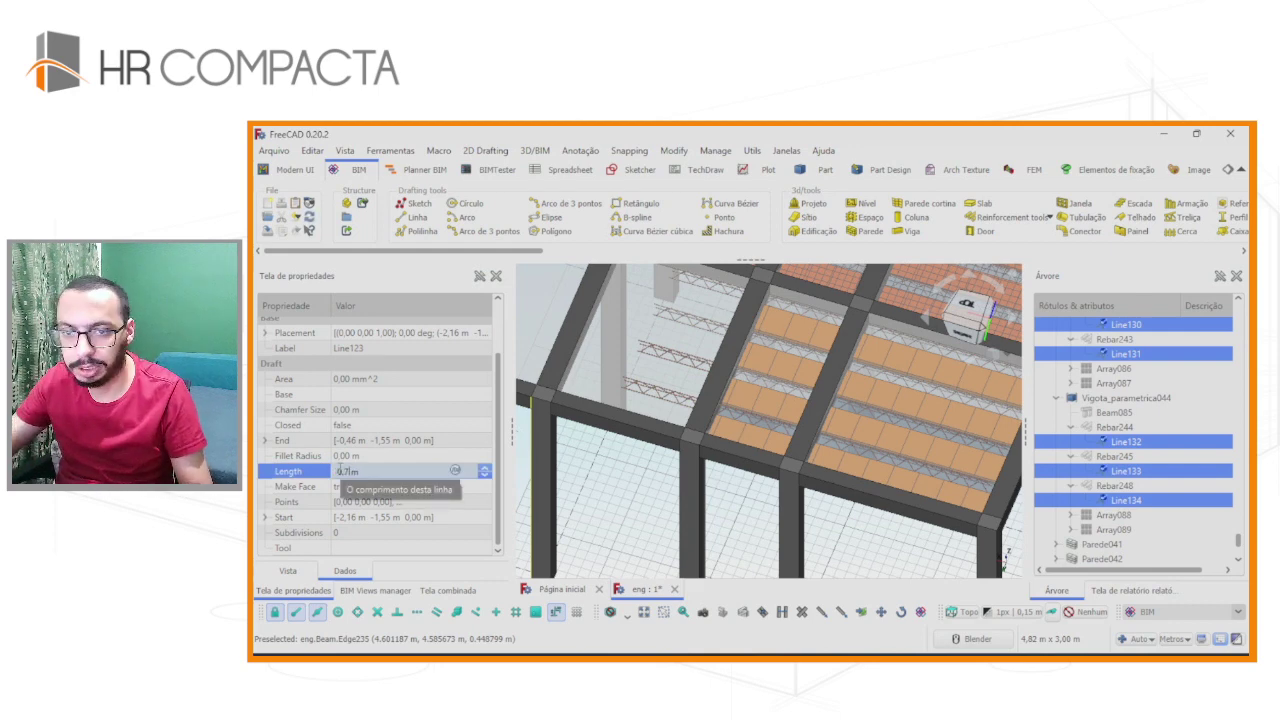
pyautogui.write('0,7')
pyautogui.press('Return')
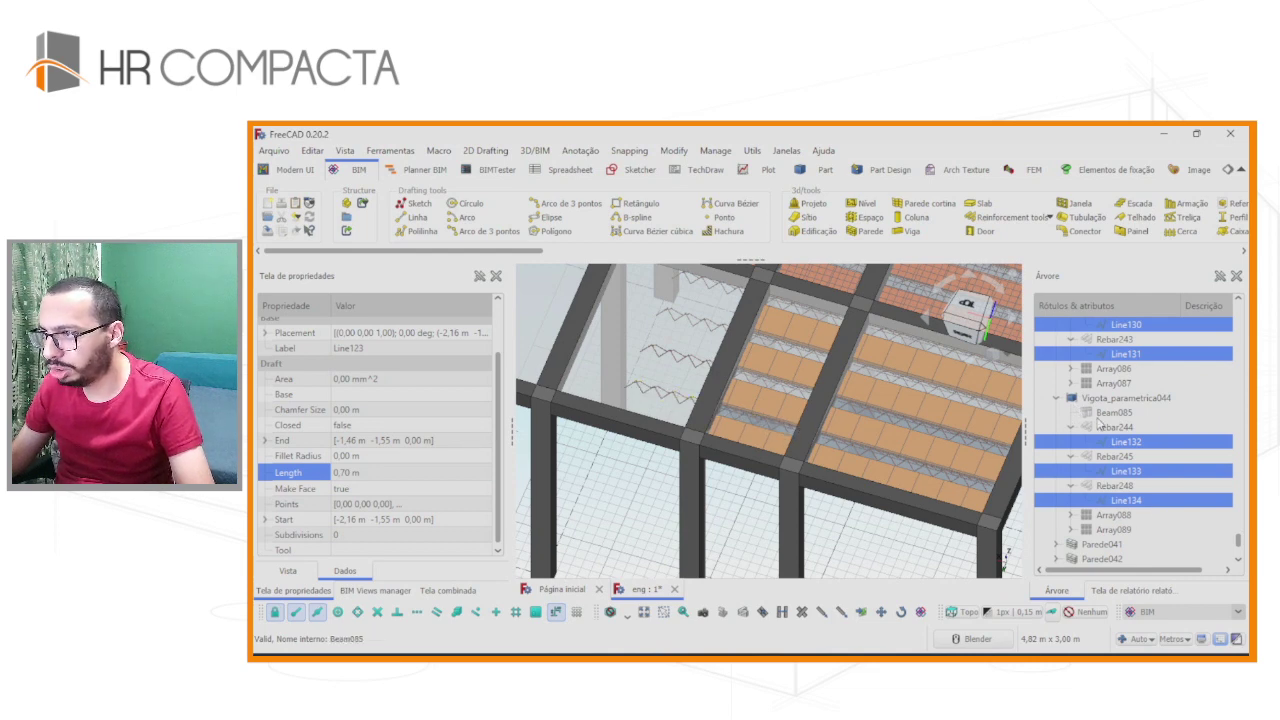
# Collapse Vigota_parametrica044 and the Rebar230–Rebar248 branches in the tree.
pyautogui.click(1055, 399)
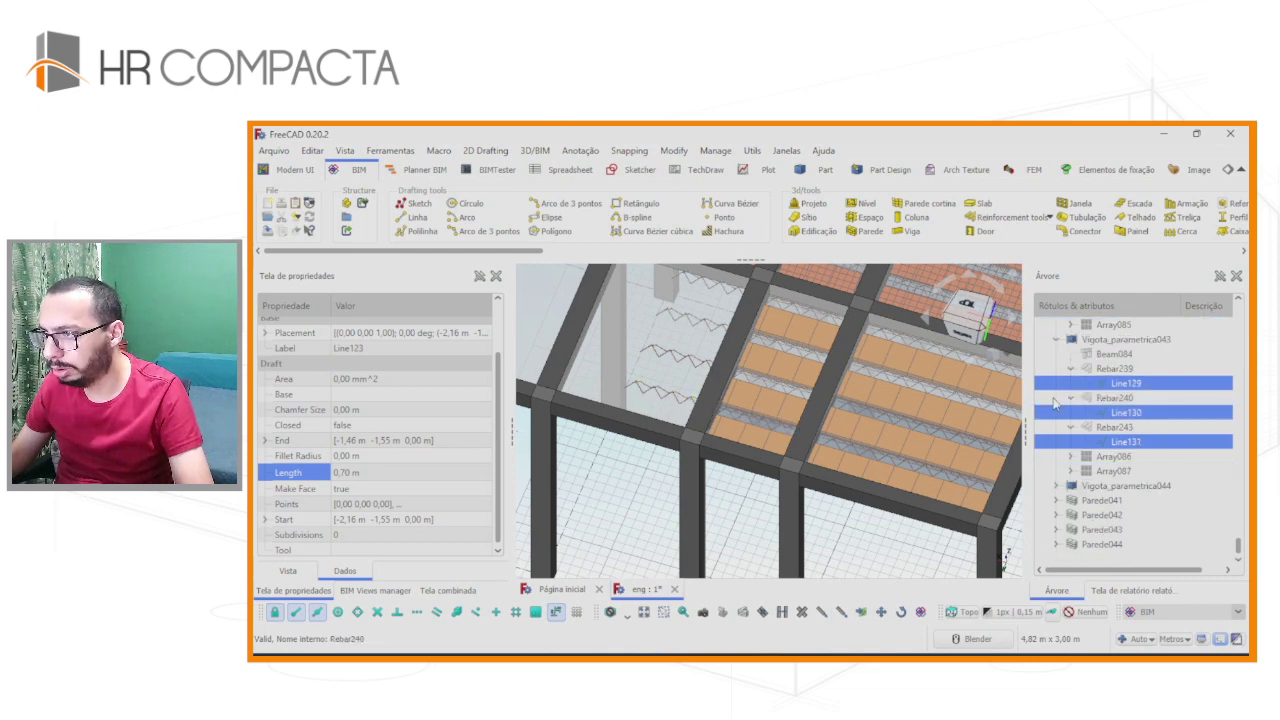
pyautogui.click(1057, 487)
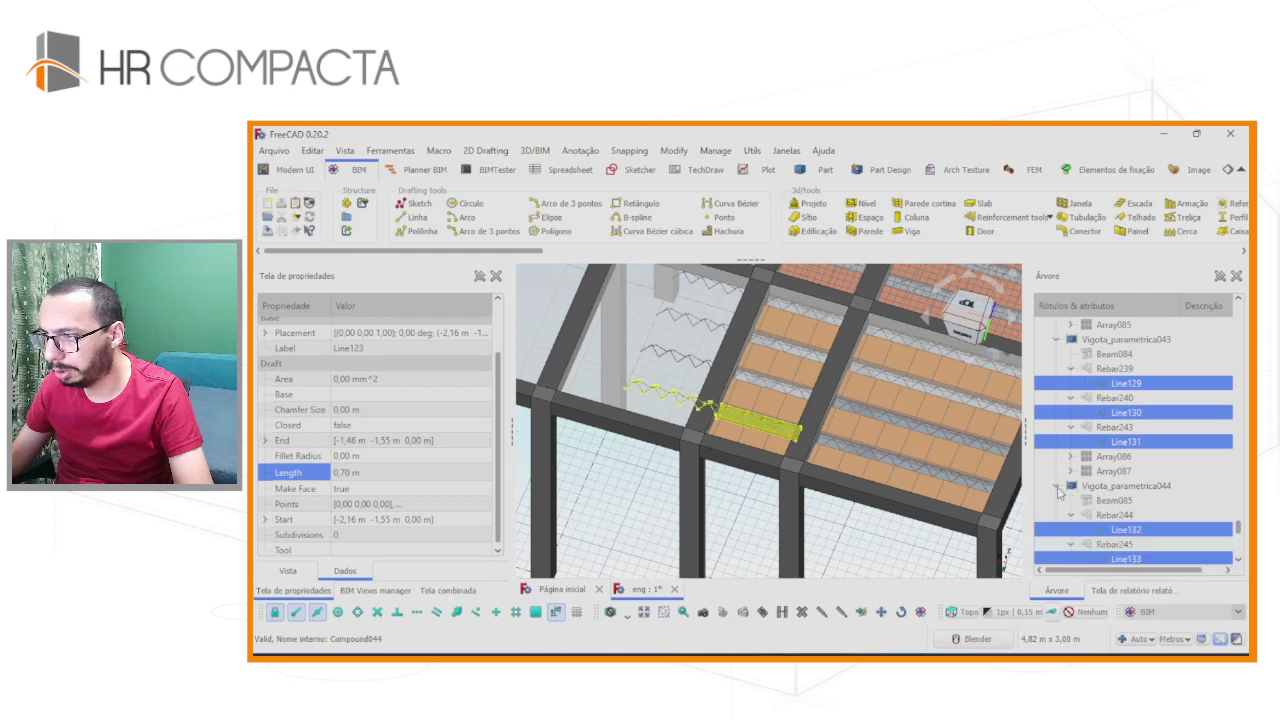
pyautogui.click(1070, 514)
pyautogui.scroll(-2, 1078, 520)
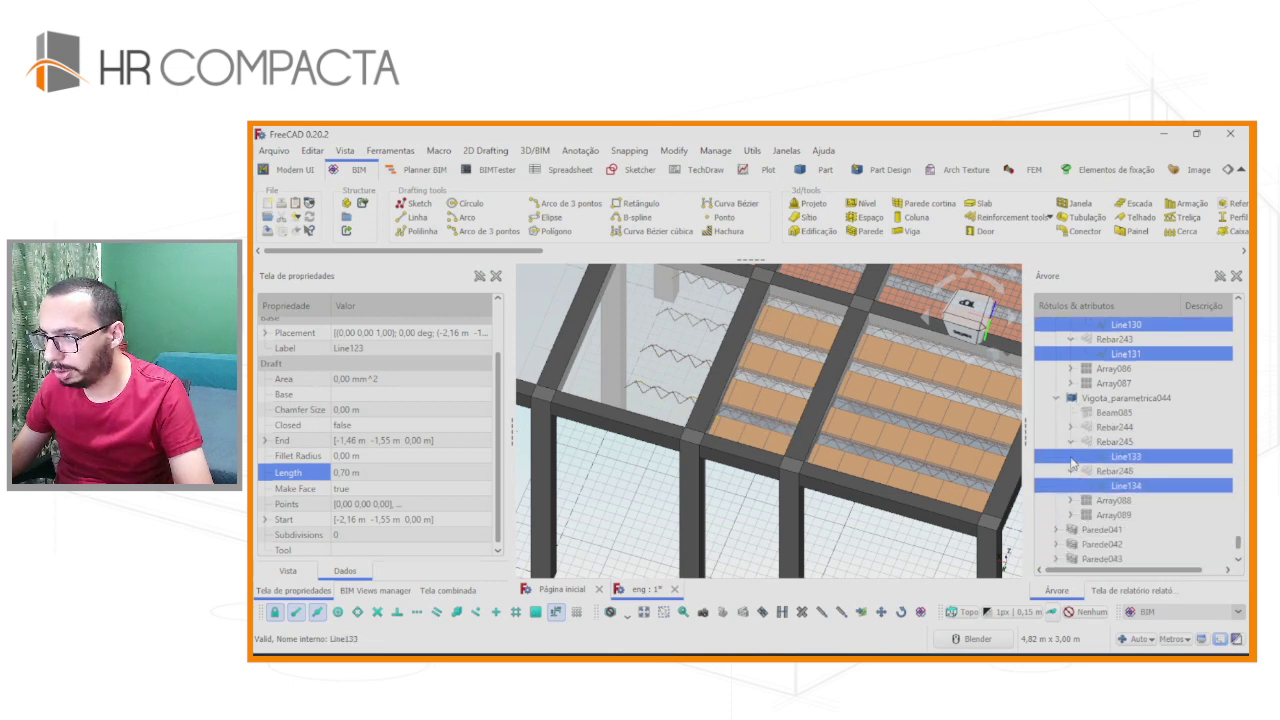
pyautogui.click(1071, 441)
pyautogui.click(1070, 456)
pyautogui.click(1071, 436)
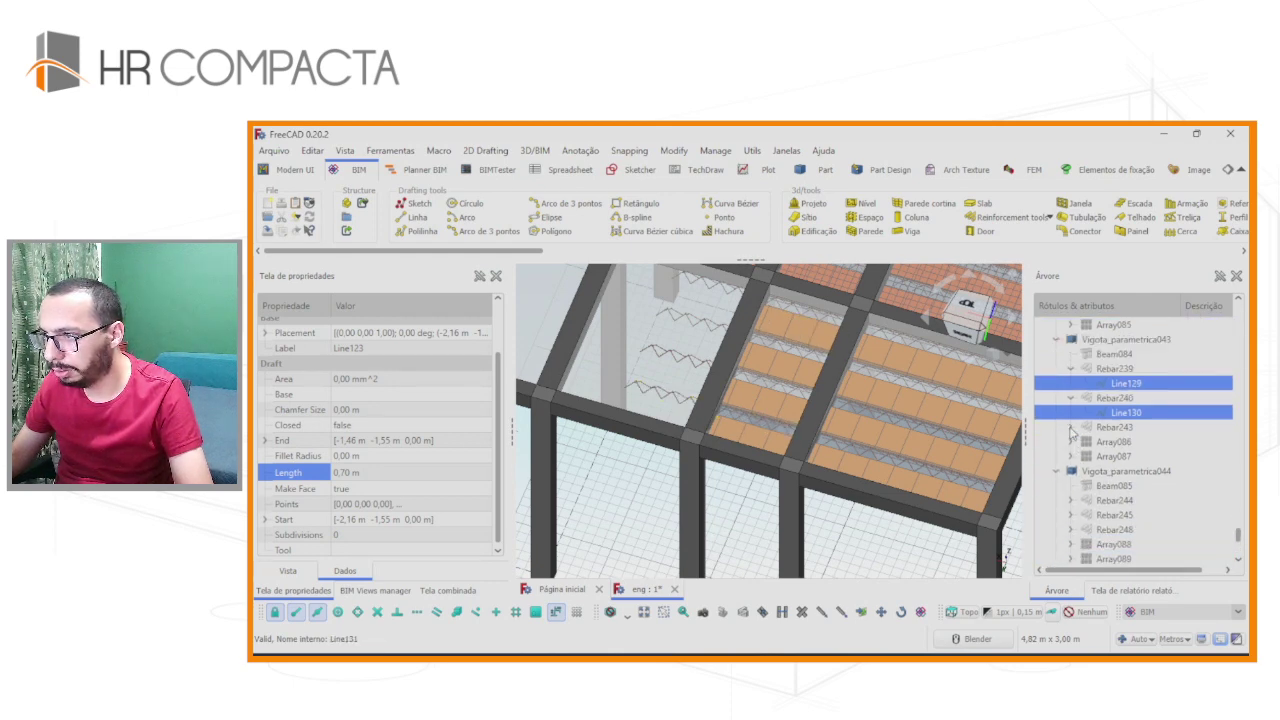
pyautogui.click(1070, 400)
pyautogui.click(1071, 369)
pyautogui.scroll(3, 1072, 378)
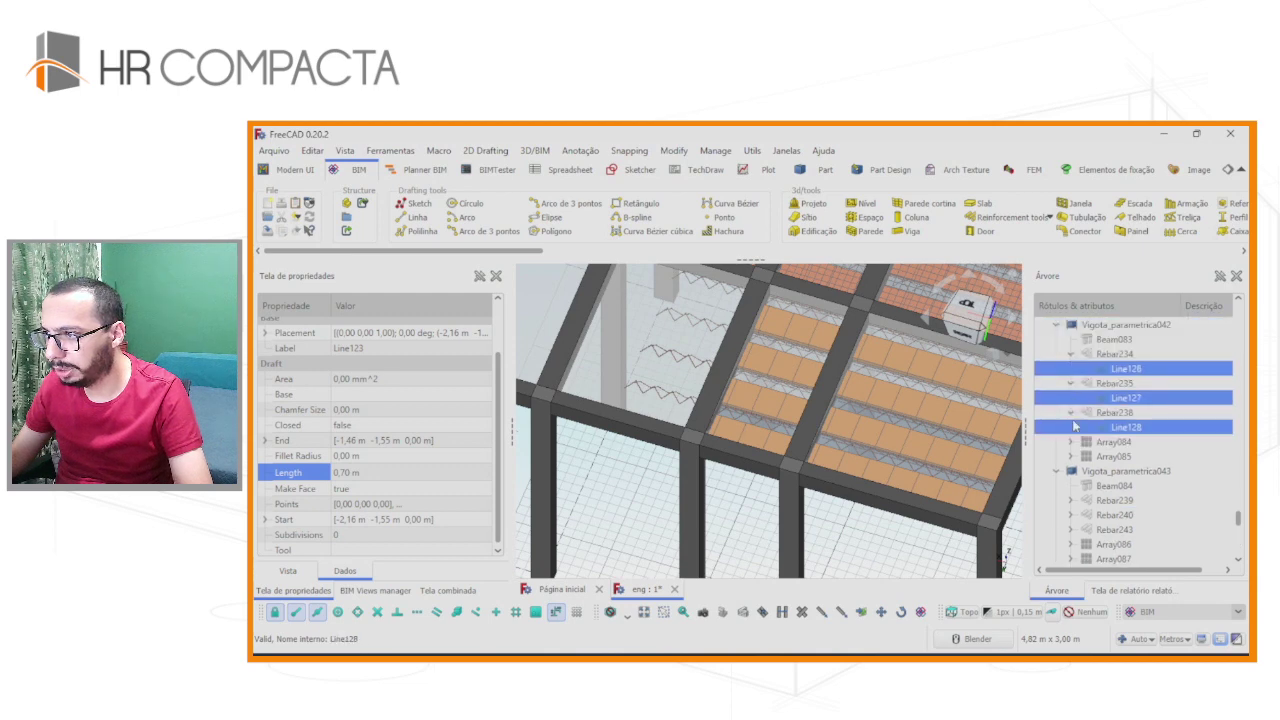
pyautogui.click(1071, 413)
pyautogui.click(1071, 384)
pyautogui.click(1071, 355)
pyautogui.scroll(1, 1071, 360)
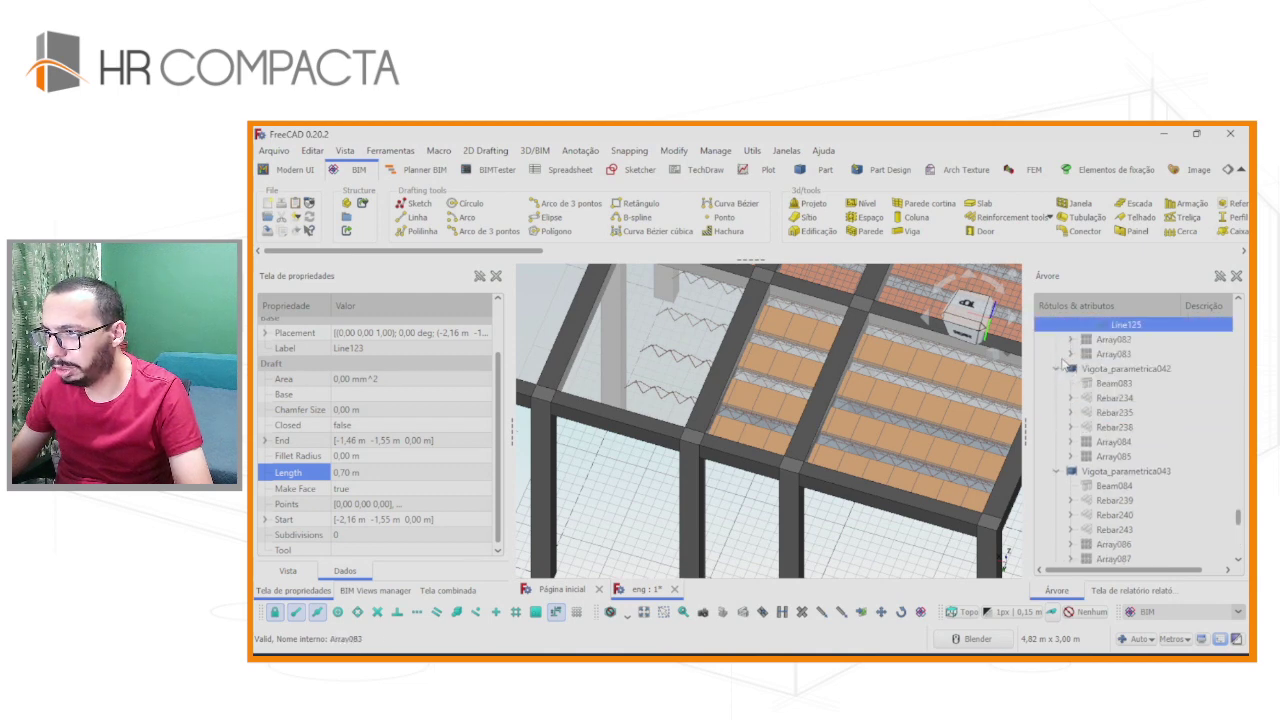
pyautogui.scroll(2, 1062, 364)
pyautogui.click(1071, 398)
pyautogui.click(1071, 370)
# Set Array082's Number X to 4 copies.
pyautogui.click(1071, 340)
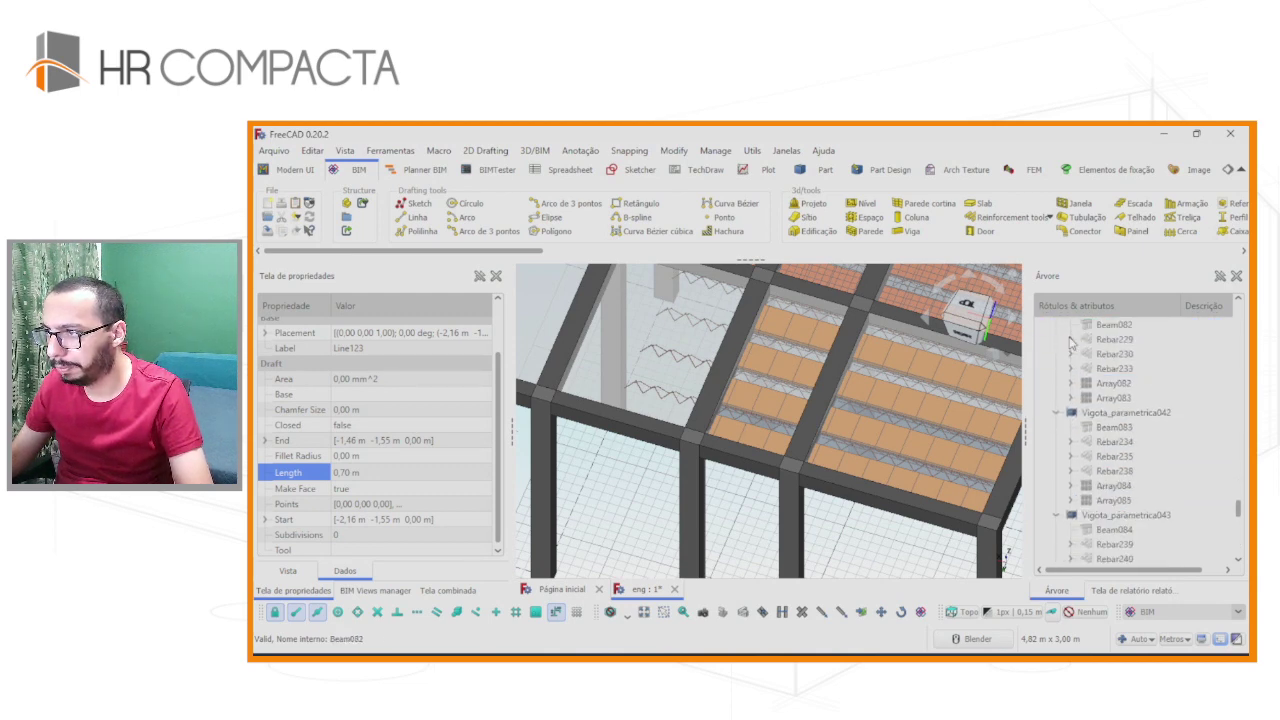
pyautogui.scroll(1, 1070, 343)
pyautogui.click(1106, 427)
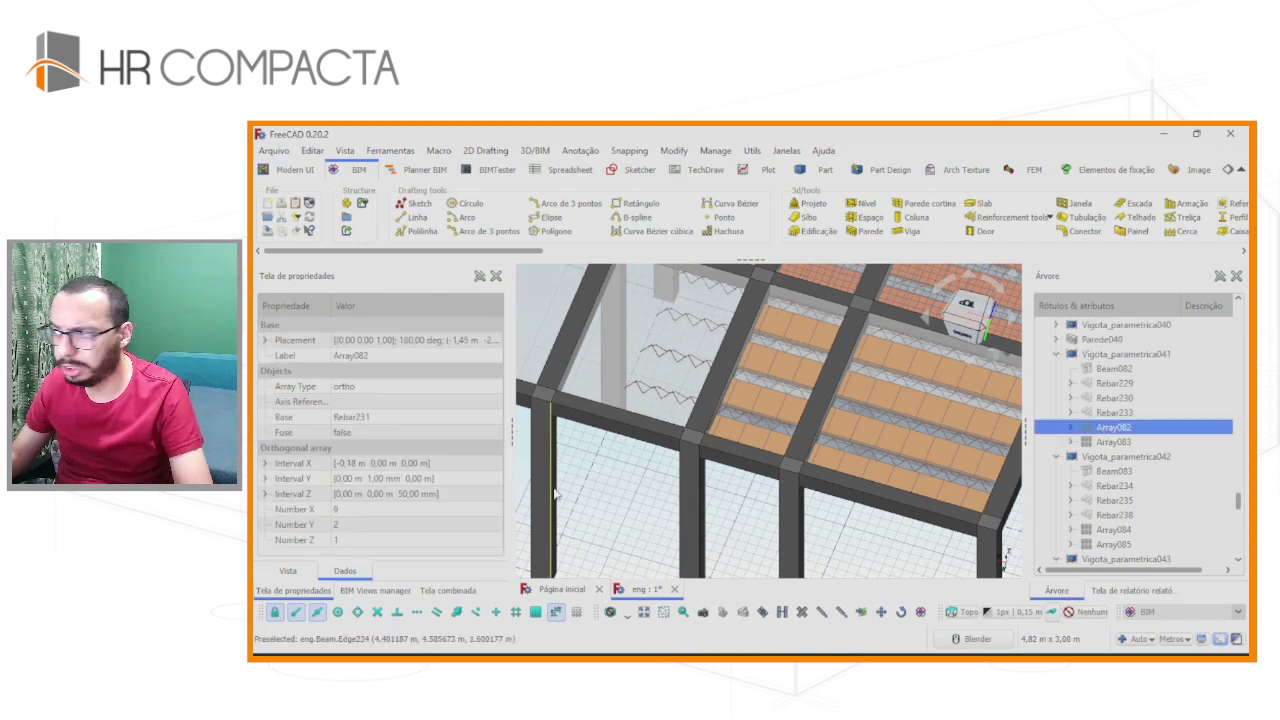
pyautogui.click(348, 508)
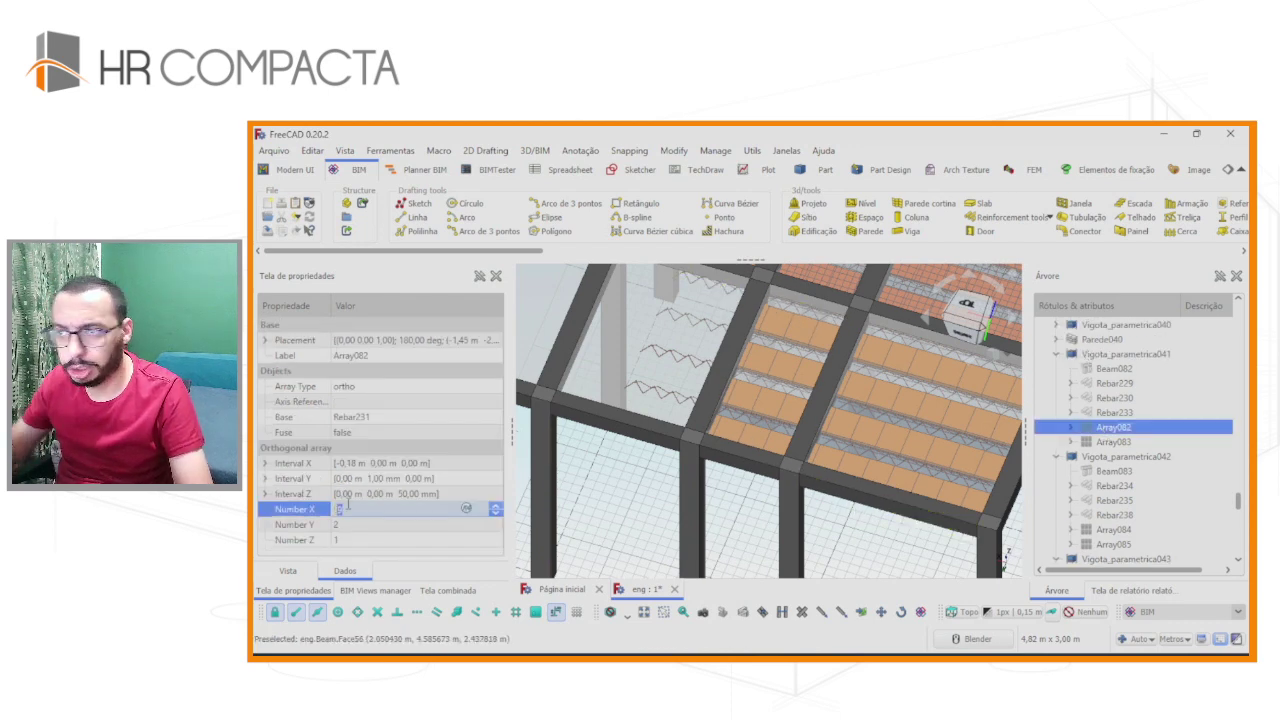
pyautogui.write('5')
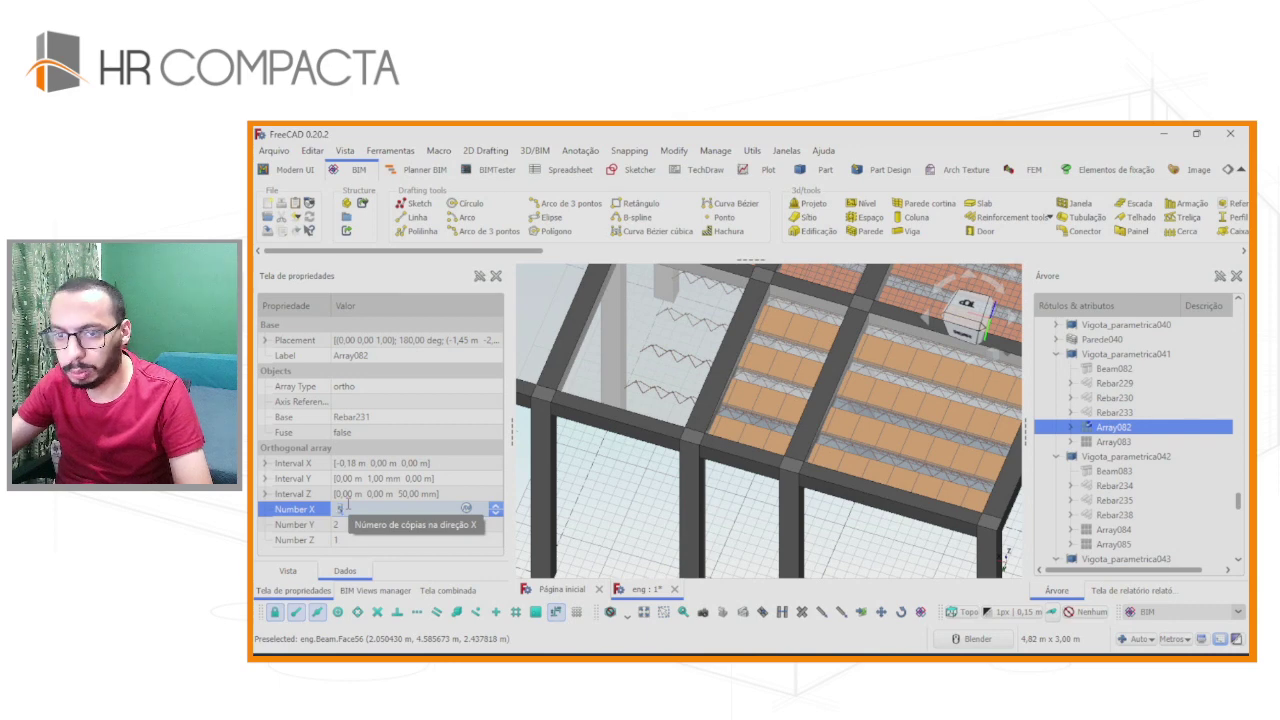
pyautogui.press('Return')
pyautogui.scroll(3, 778, 290)
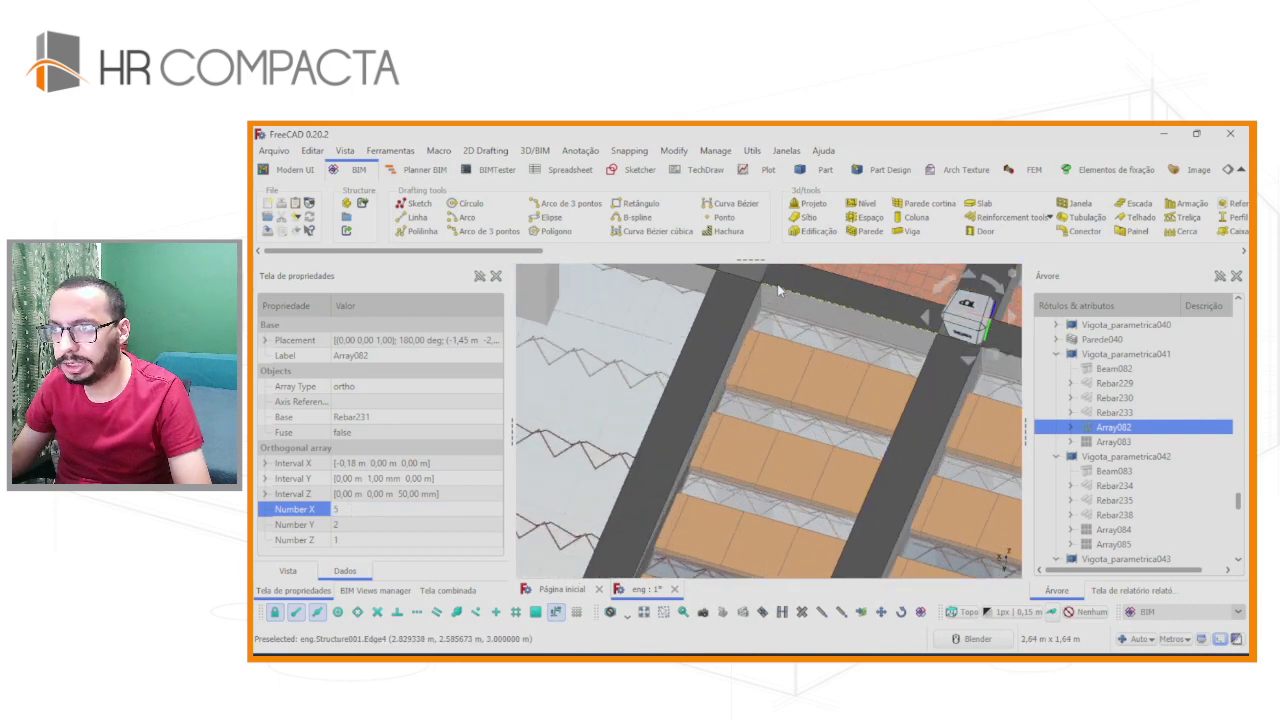
pyautogui.scroll(2, 770, 300)
pyautogui.scroll(2, 728, 335)
pyautogui.scroll(2, 720, 355)
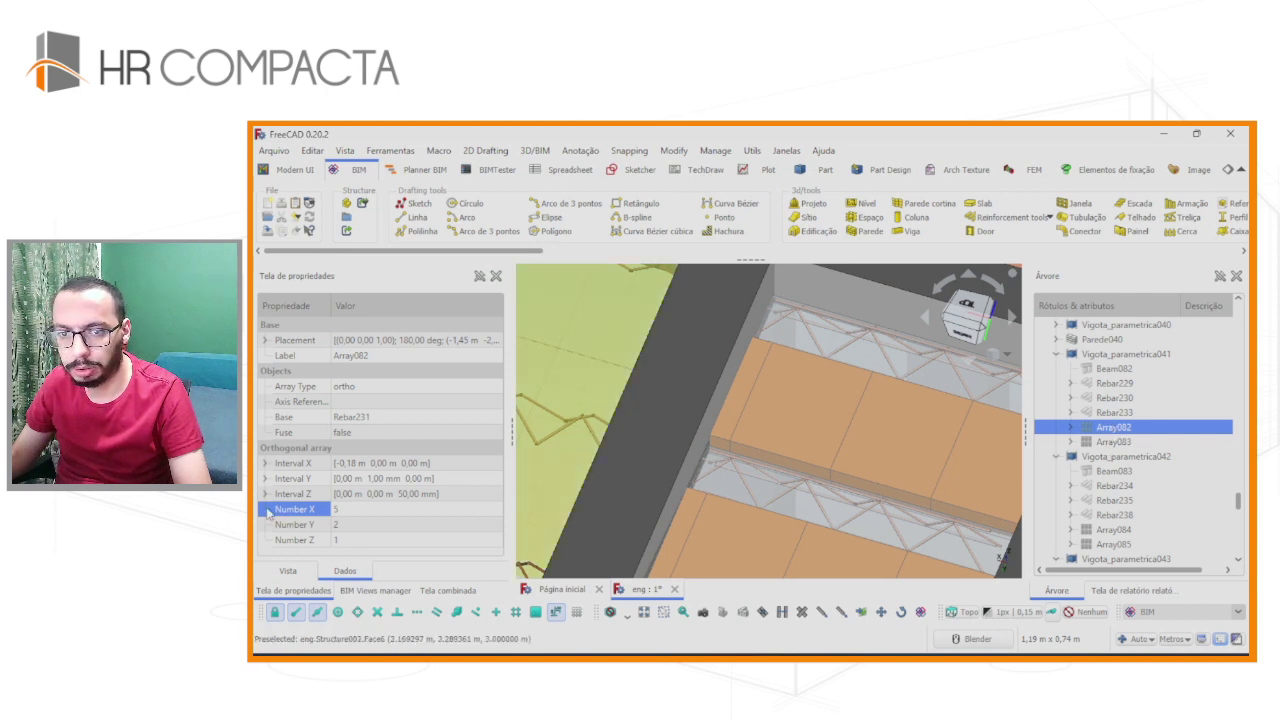
pyautogui.click(357, 508)
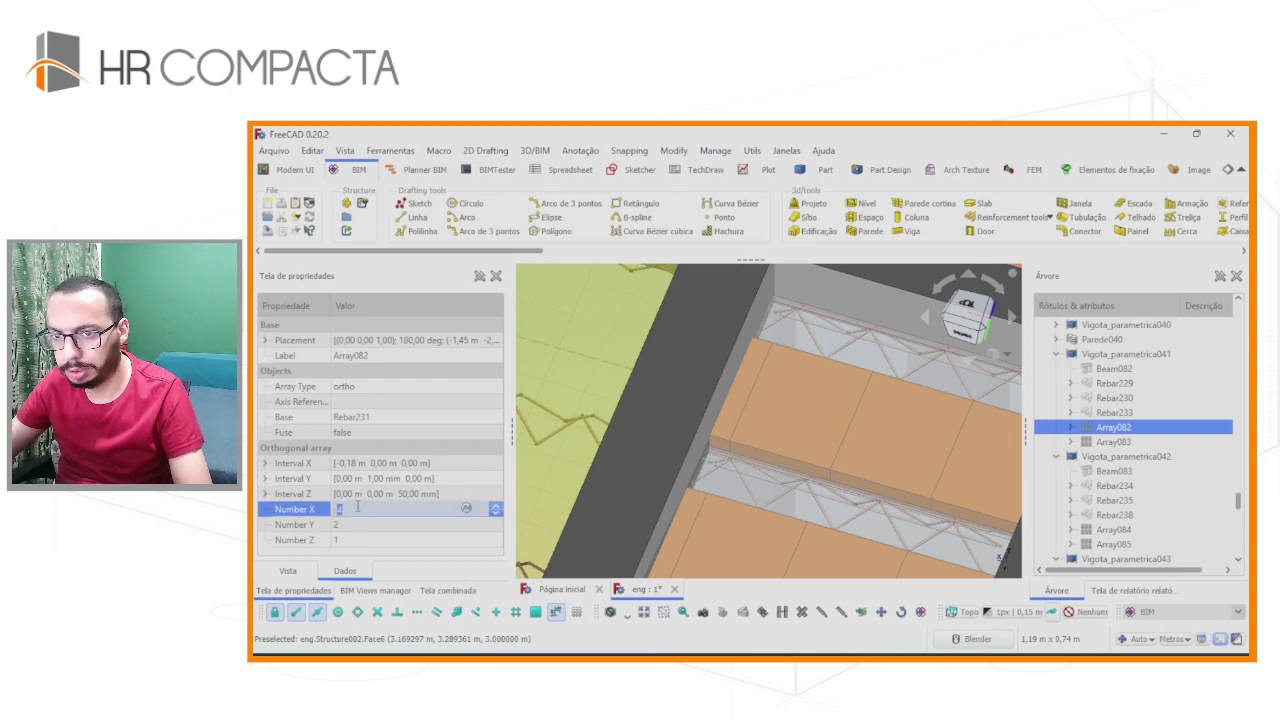
pyautogui.write('3')
pyautogui.press('Return')
pyautogui.click(358, 510)
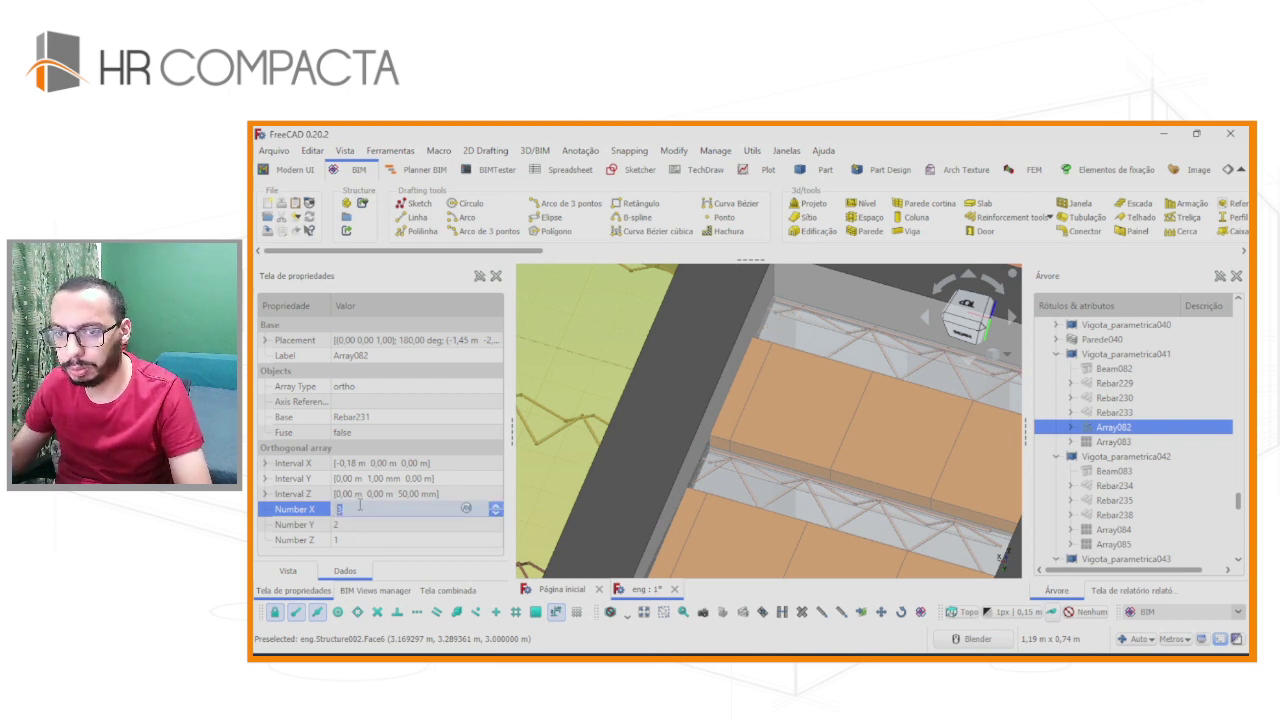
pyautogui.write('4')
pyautogui.press('Return')
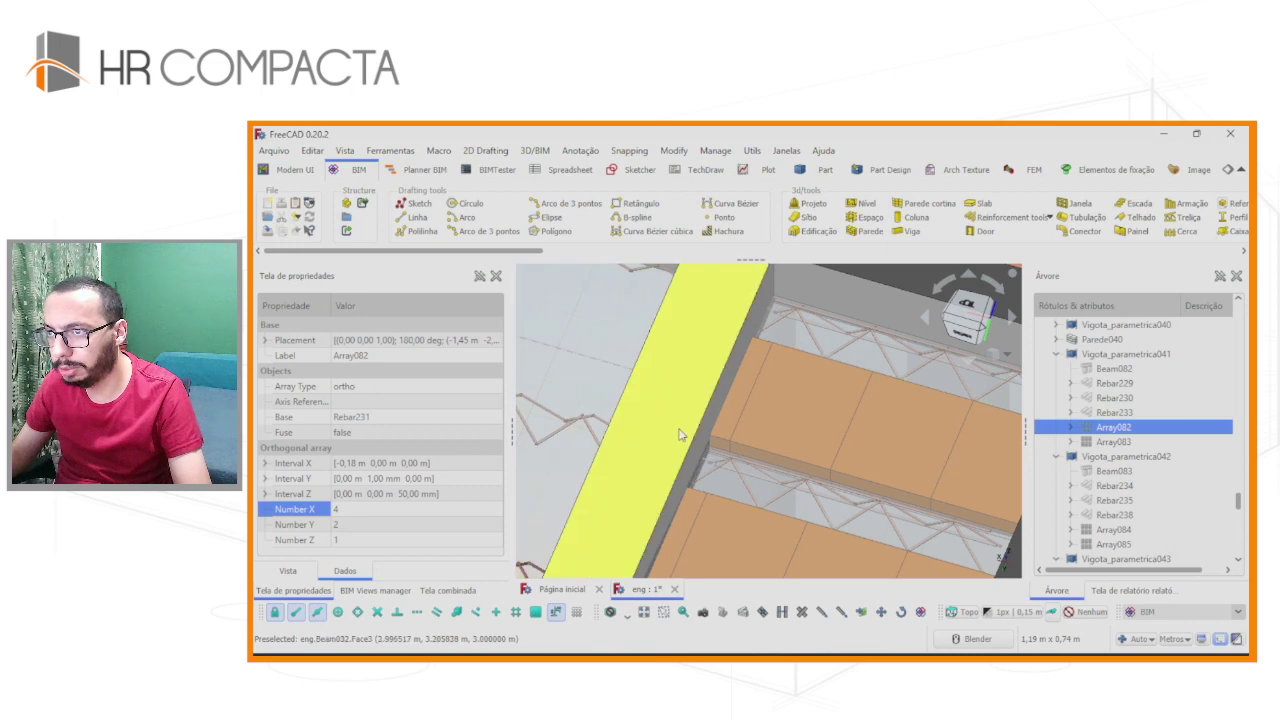
# Set Number X to 4 for Array083 and the batch of Array084–Array089.
pyautogui.click(1113, 442)
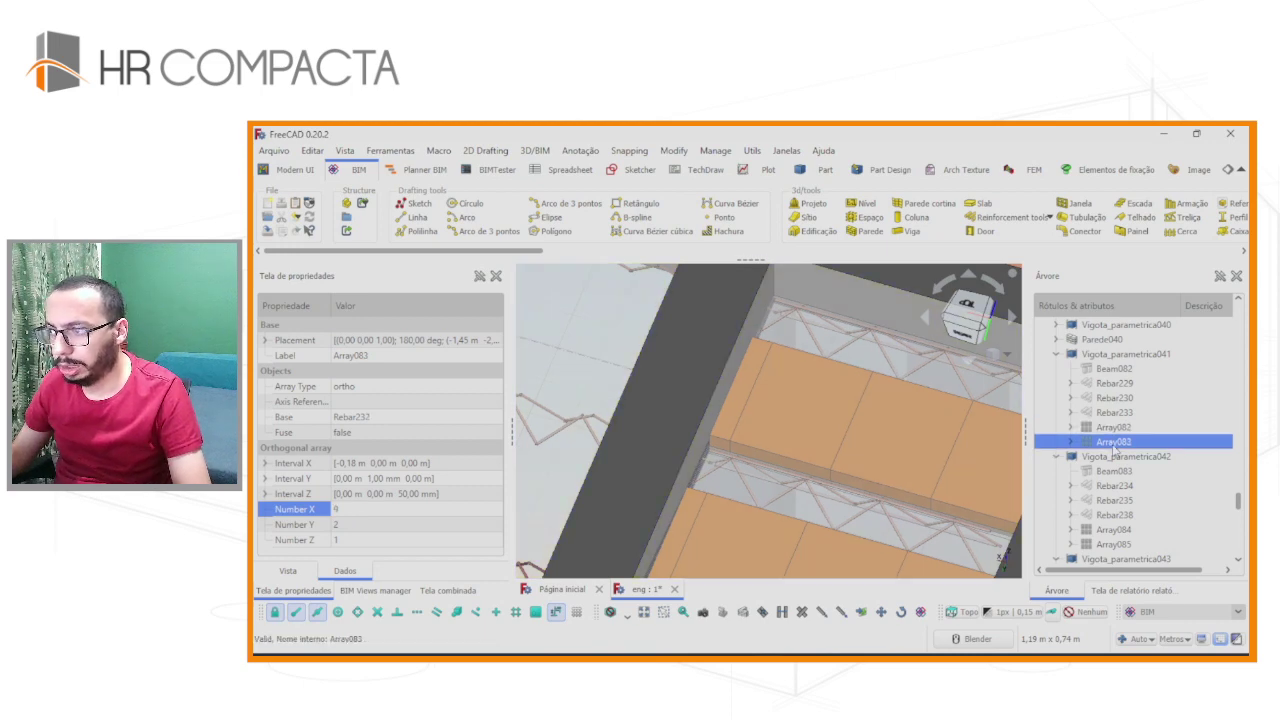
pyautogui.click(350, 510)
pyautogui.write('4')
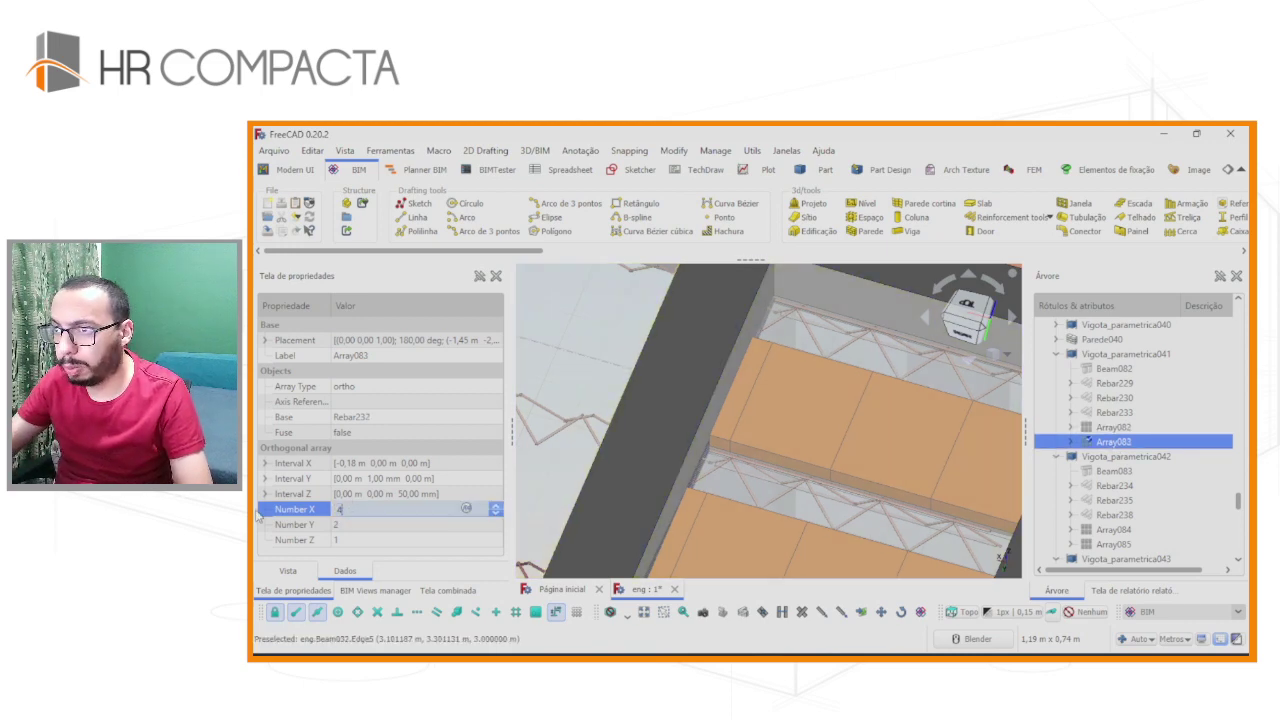
pyautogui.press('Return')
pyautogui.scroll(-2, 1125, 510)
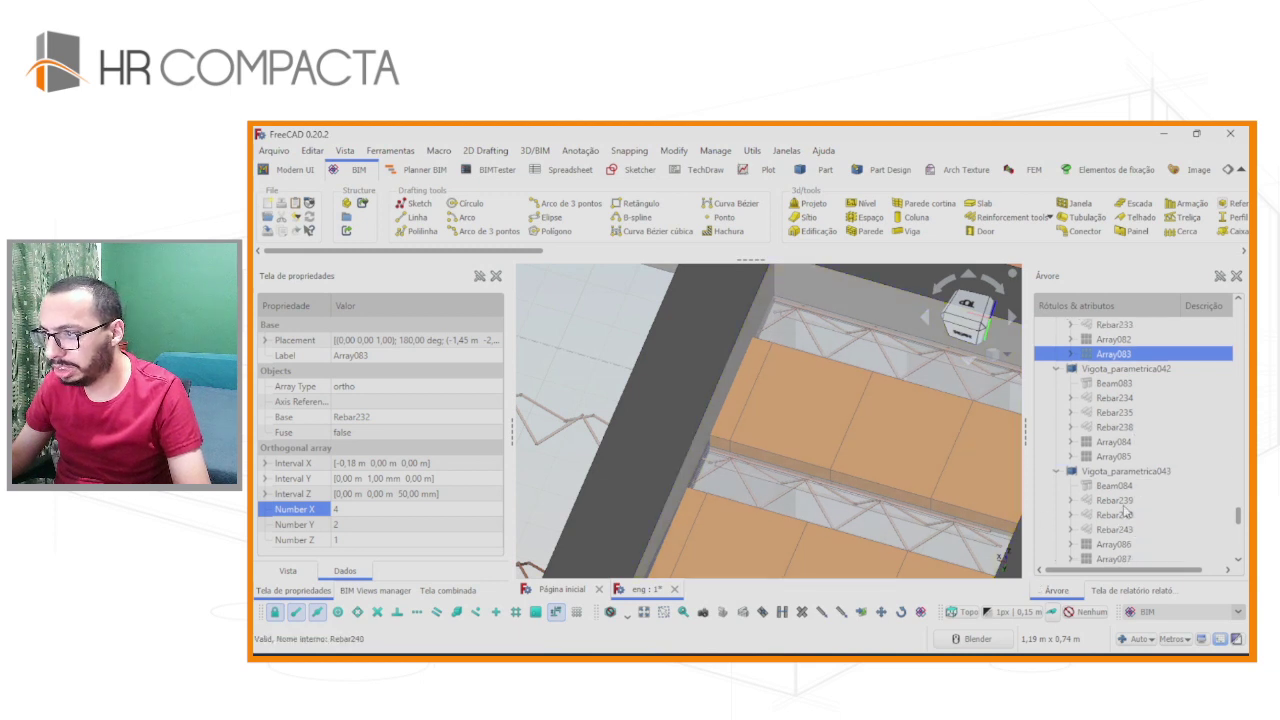
pyautogui.click(1113, 442)
pyautogui.keyDown('ctrl'); pyautogui.click(1113, 456); pyautogui.keyUp('ctrl')
pyautogui.keyDown('ctrl'); pyautogui.click(1112, 558); pyautogui.keyUp('ctrl')
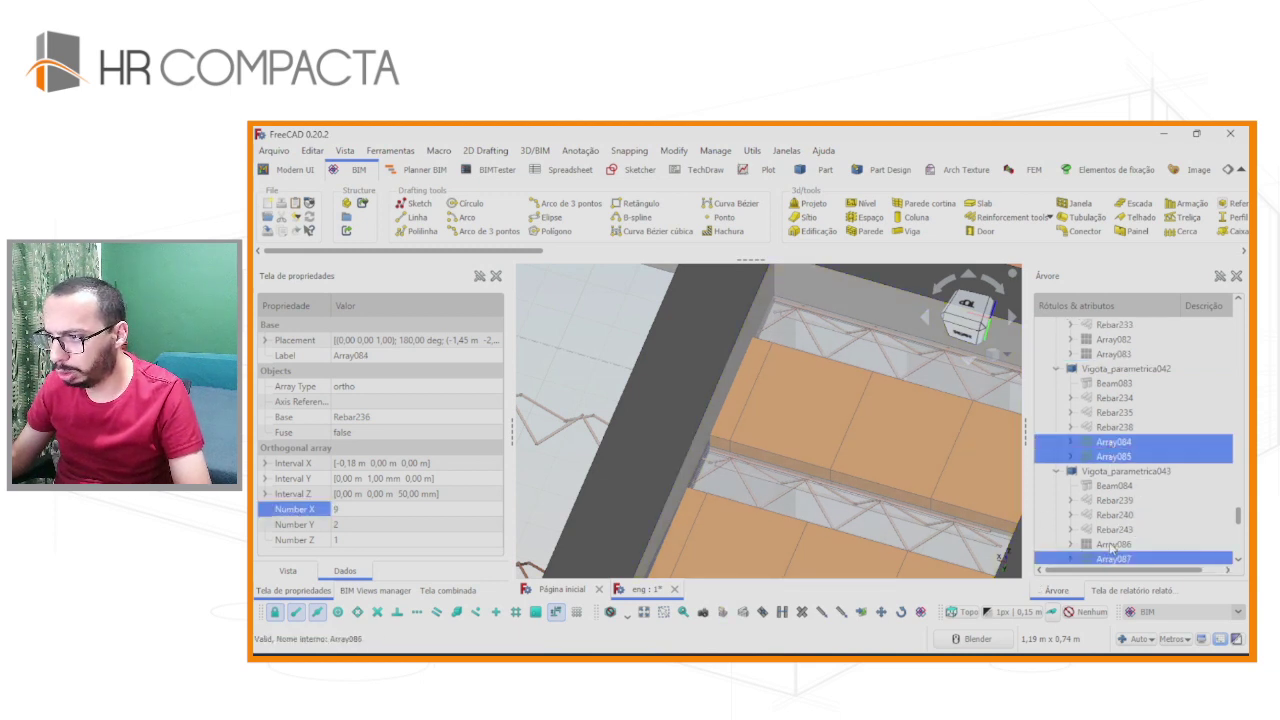
pyautogui.keyDown('ctrl'); pyautogui.click(1112, 545); pyautogui.keyUp('ctrl')
pyautogui.scroll(-3, 1112, 545)
pyautogui.keyDown('ctrl'); pyautogui.click(1113, 530); pyautogui.keyUp('ctrl')
pyautogui.keyDown('ctrl'); pyautogui.click(1115, 515); pyautogui.keyUp('ctrl')
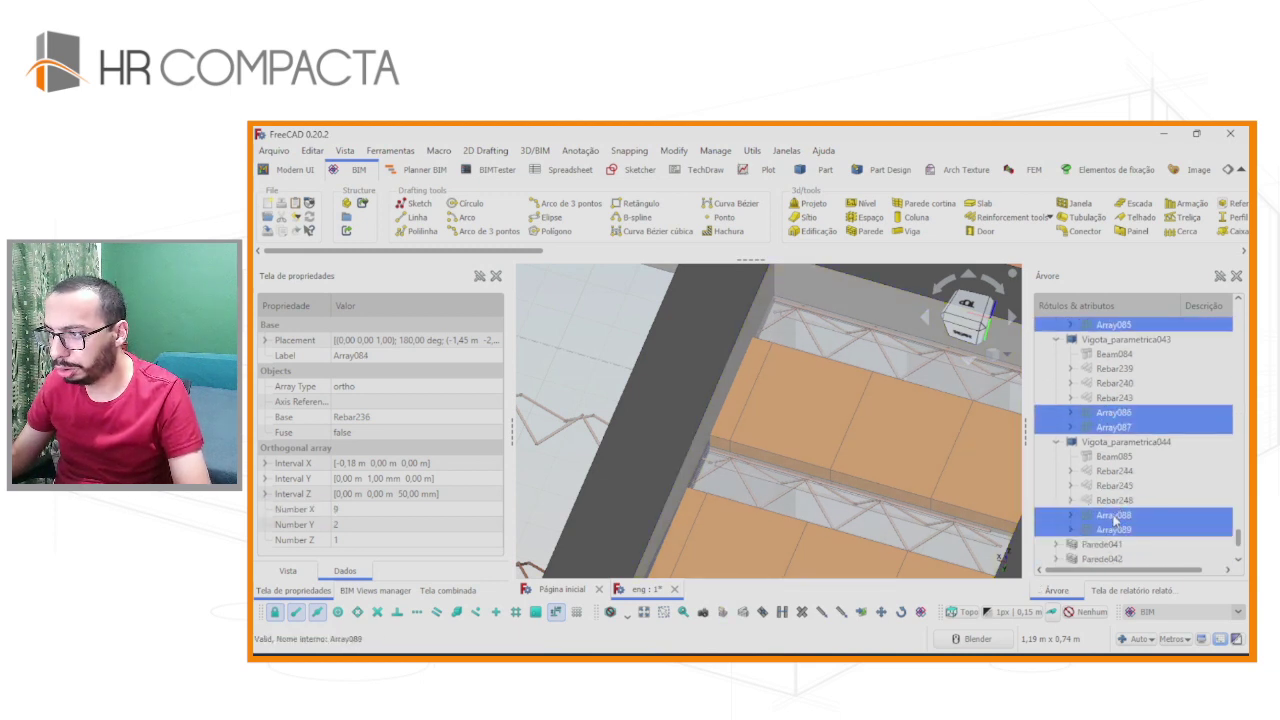
pyautogui.click(351, 509)
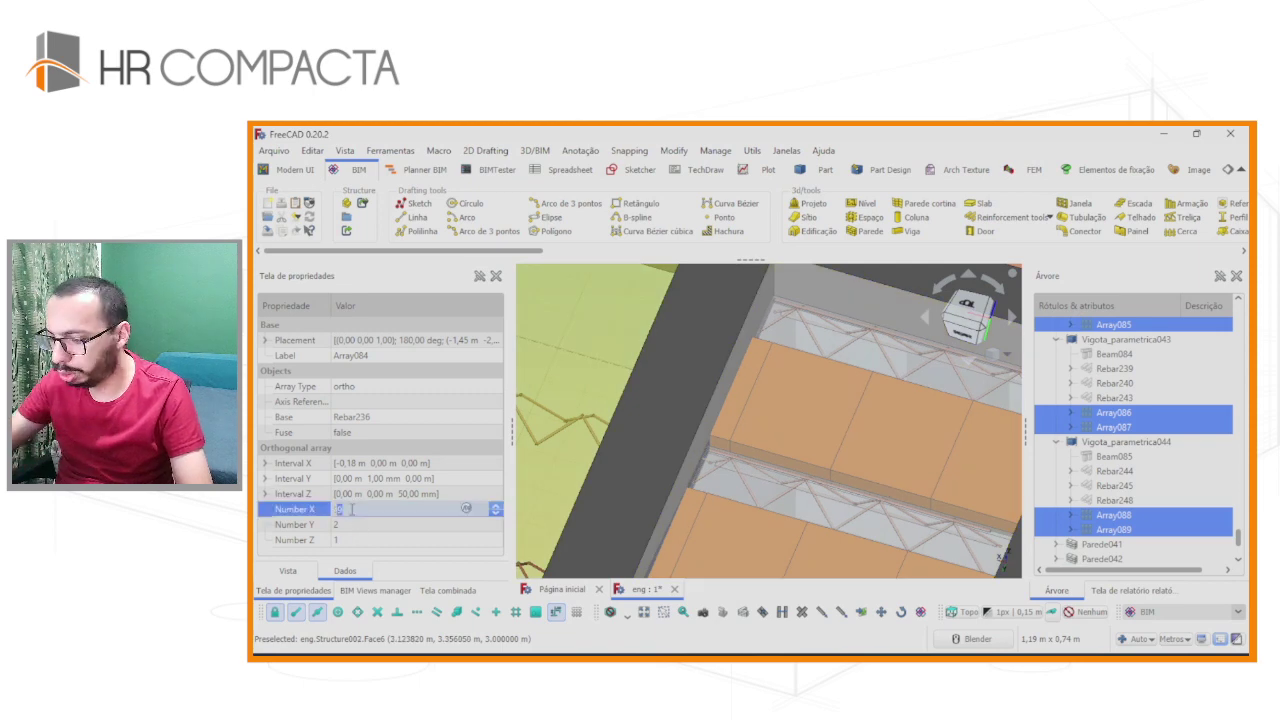
pyautogui.write('4')
pyautogui.press('Return')
# Switch to a top view and orbit to inspect the slab grid and supporting columns.
pyautogui.scroll(-5, 677, 530)
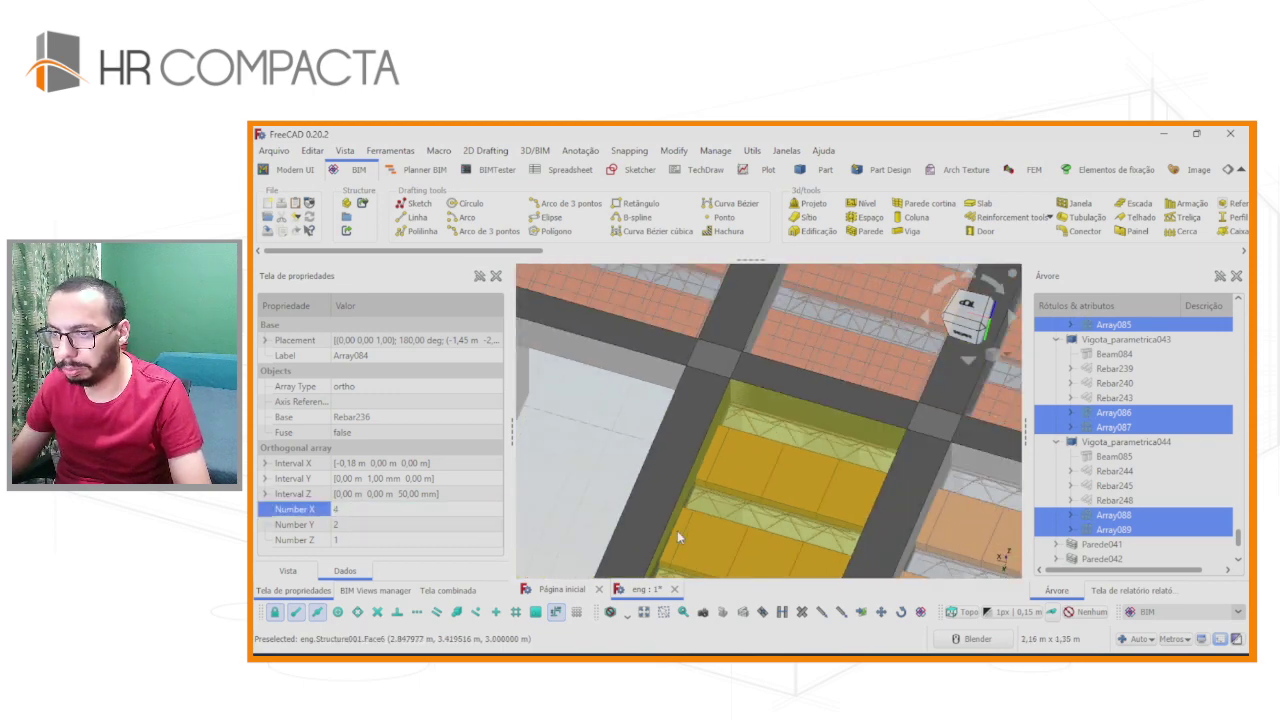
pyautogui.scroll(-2, 677, 530)
pyautogui.scroll(-2, 677, 530)
pyautogui.scroll(-2, 677, 530)
pyautogui.scroll(-2, 677, 530)
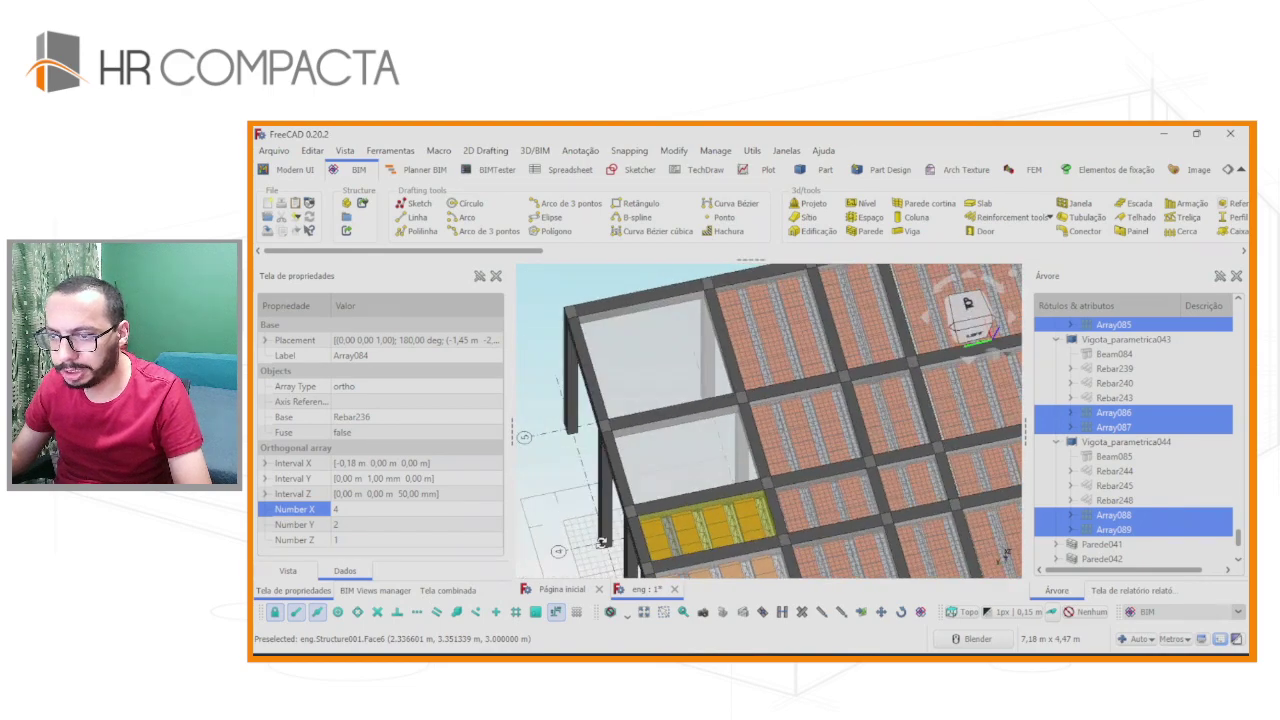
pyautogui.moveTo(602, 542); pyautogui.dragTo(856, 408, button='middle')
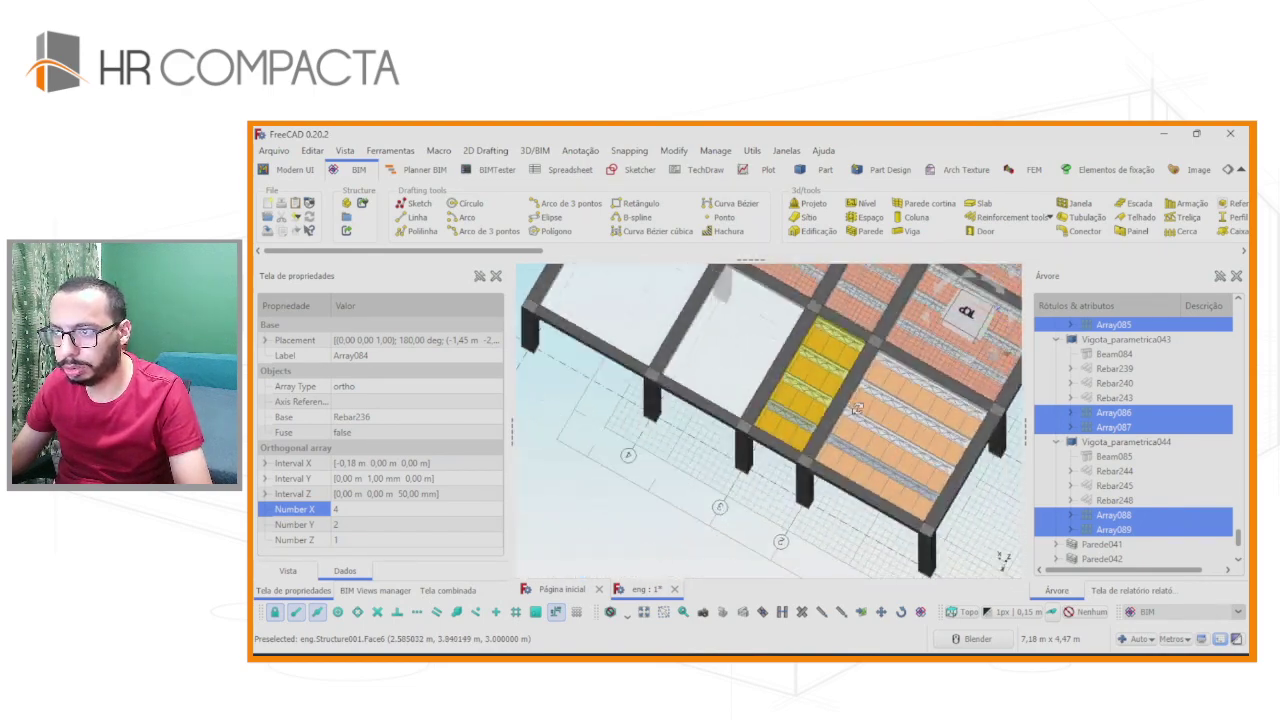
pyautogui.press('2')
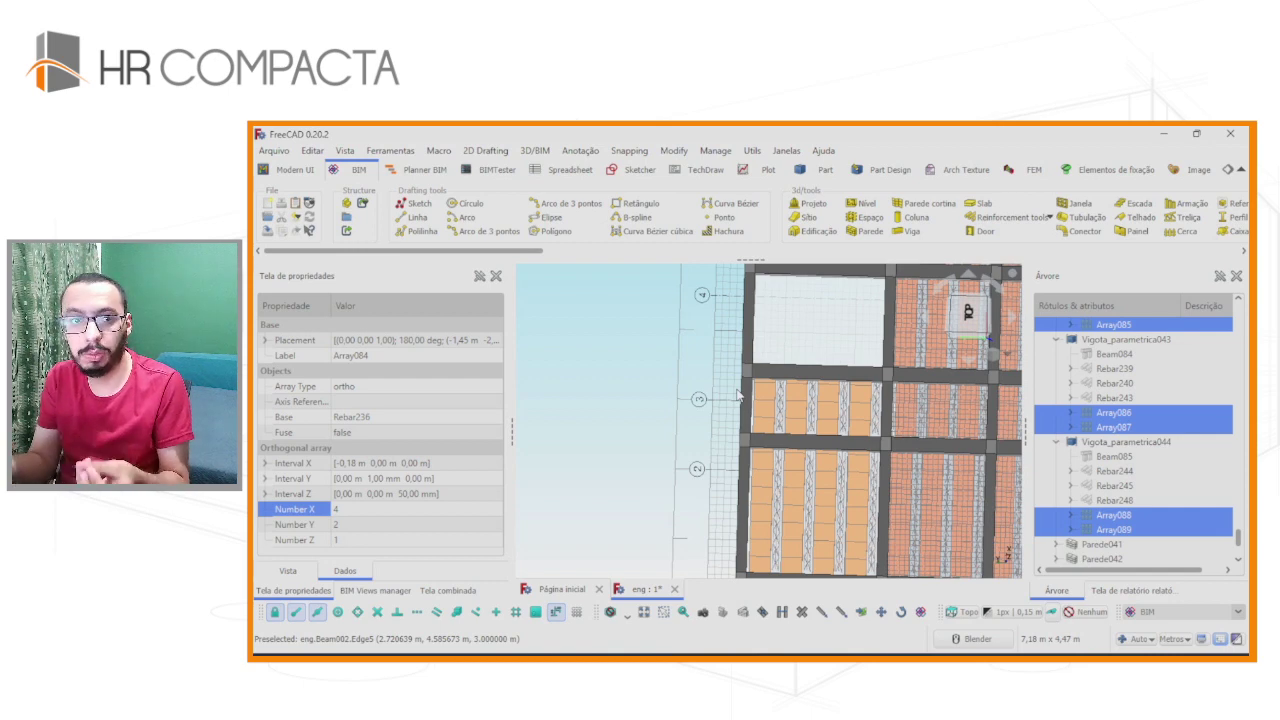
pyautogui.scroll(-1, 738, 397)
pyautogui.scroll(-1, 738, 397)
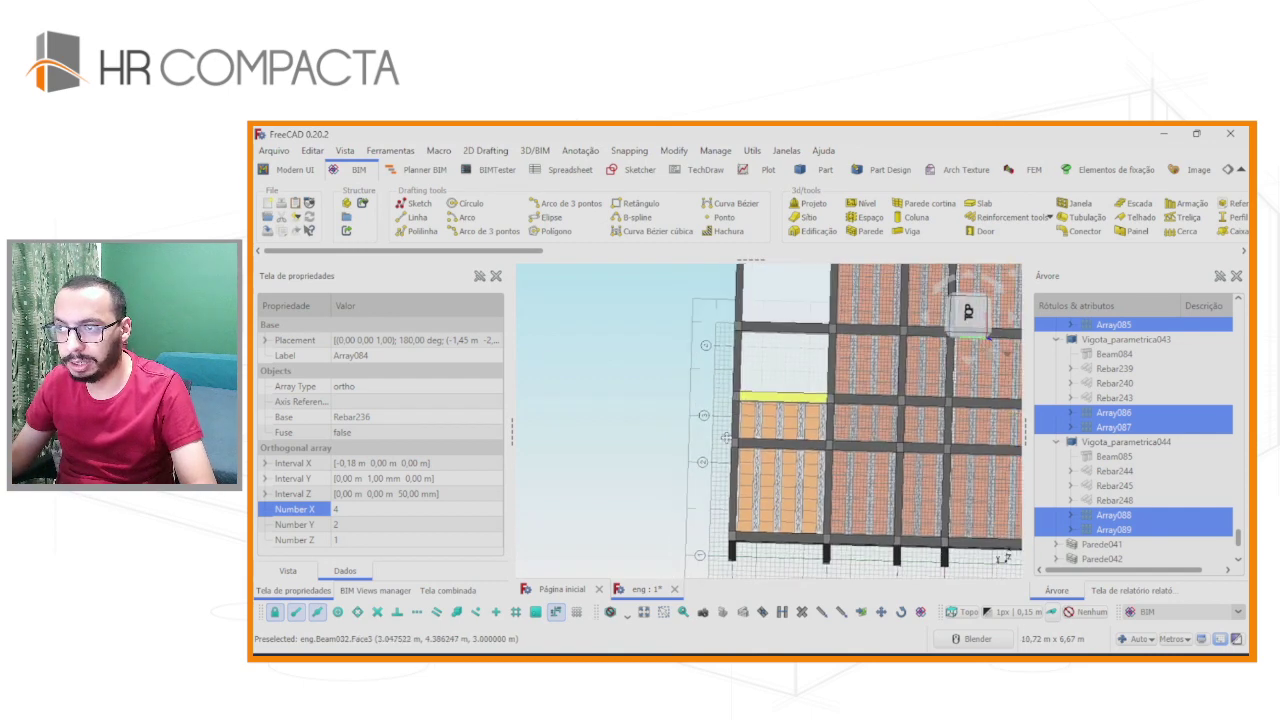
pyautogui.scroll(-1, 760, 420)
pyautogui.scroll(-1, 826, 476)
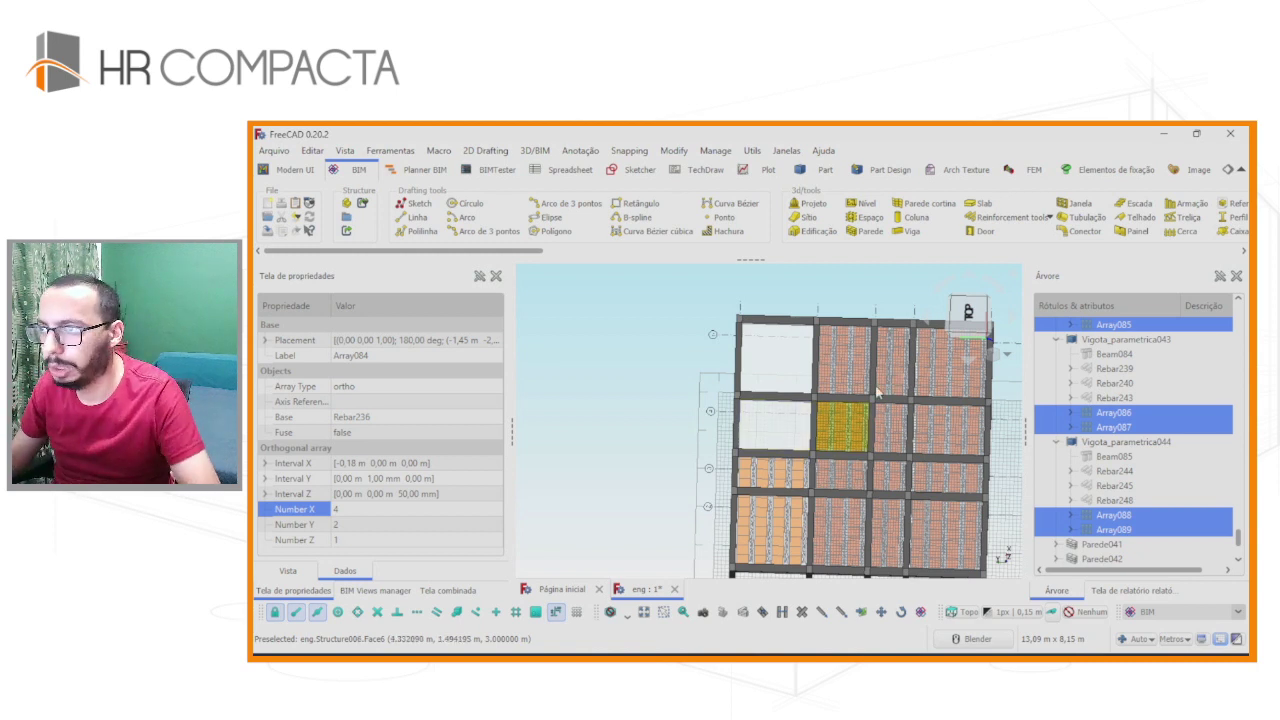
pyautogui.scroll(-1, 713, 456)
pyautogui.scroll(-3, 713, 456)
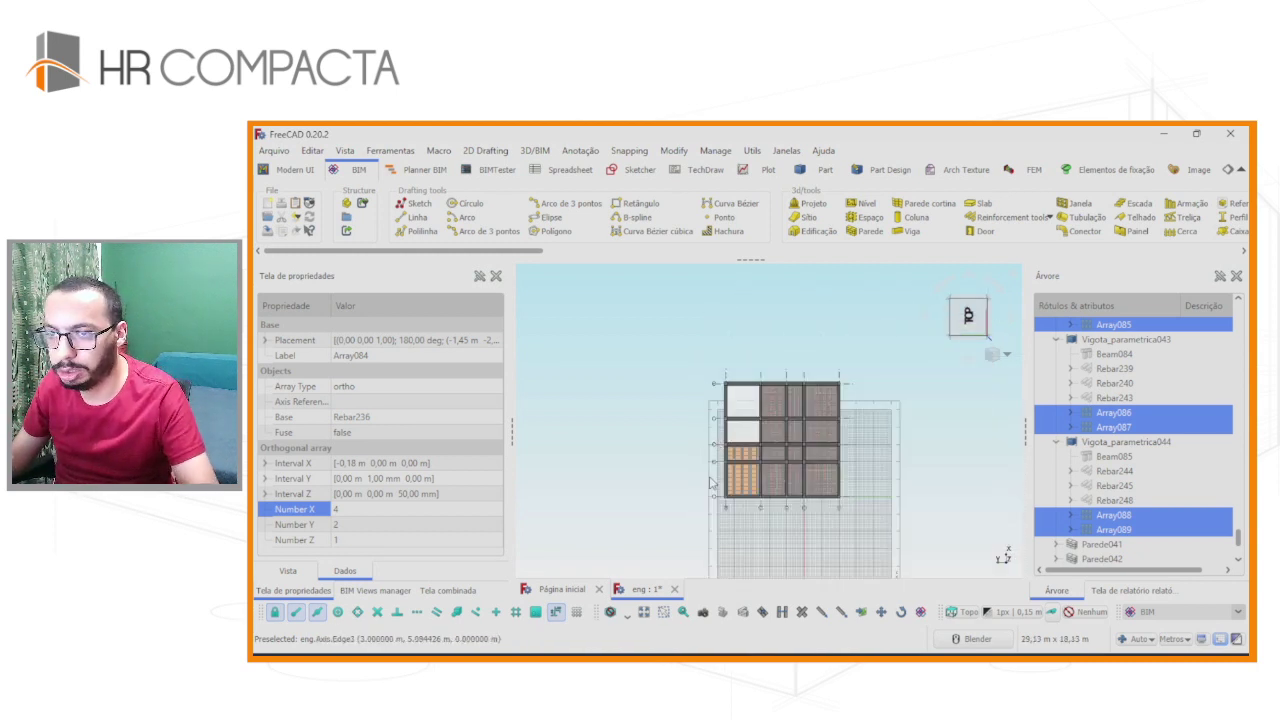
pyautogui.moveTo(708, 487); pyautogui.dragTo(737, 443, button='middle')
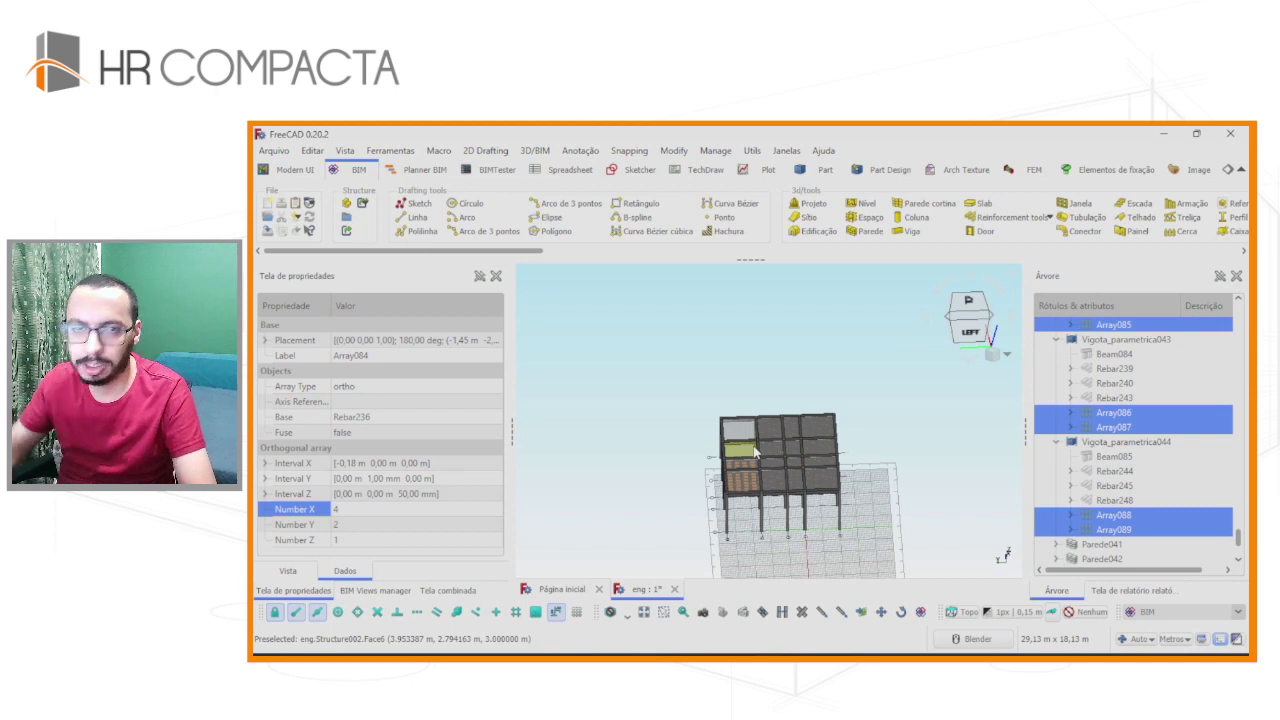
# Zoom and pan toward the filled corner bay.
pyautogui.scroll(1, 735, 500)
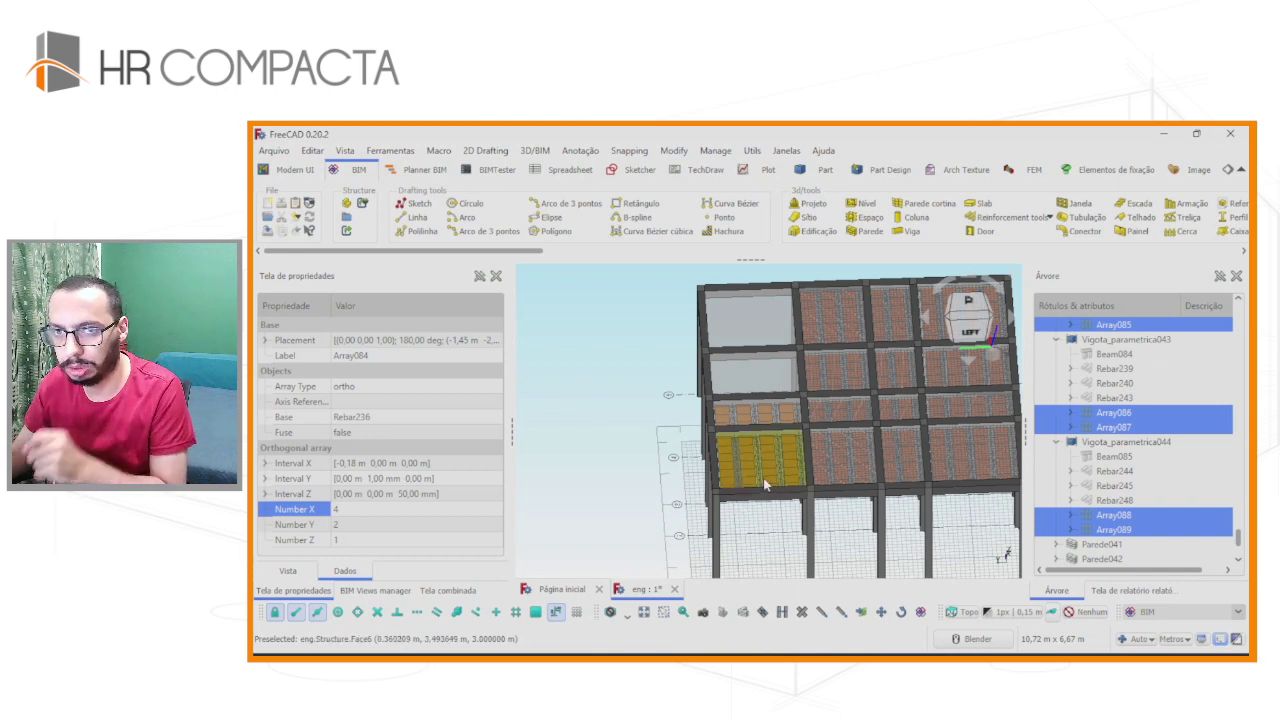
pyautogui.scroll(3, 813, 444)
pyautogui.scroll(2, 810, 452)
pyautogui.scroll(2, 803, 462)
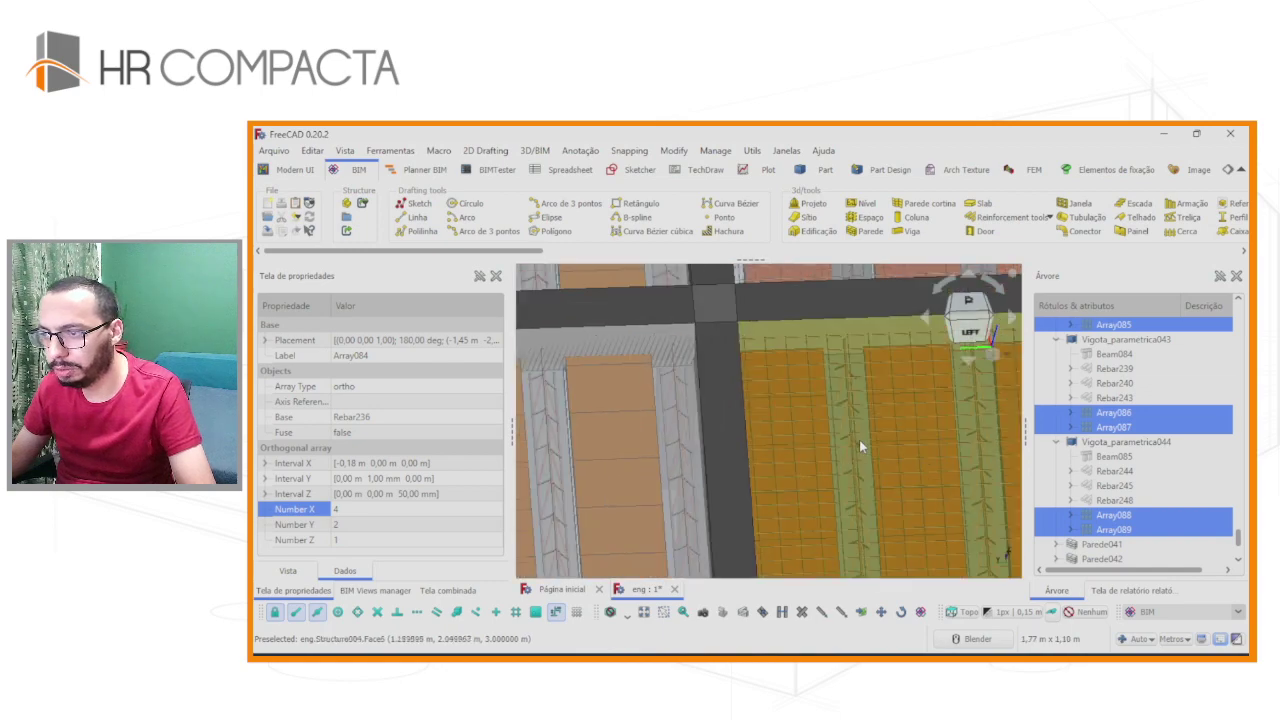
pyautogui.scroll(2, 863, 443)
pyautogui.moveTo(874, 486)
pyautogui.keyDown('shift'); pyautogui.mouseDown(button='middle')
pyautogui.moveTo(714, 447)
pyautogui.moveTo(910, 477)
pyautogui.mouseUp(button='middle'); pyautogui.keyUp('shift')
pyautogui.scroll(-5, 714, 447)
pyautogui.scroll(1, 910, 477)
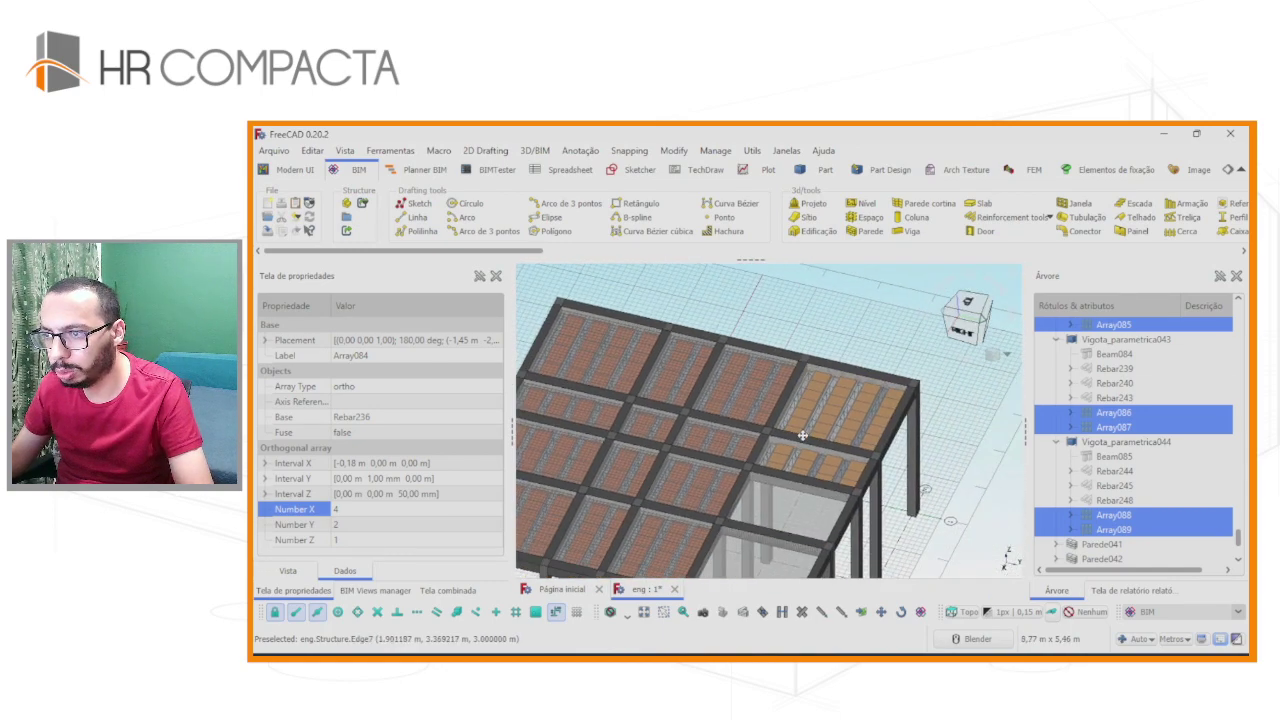
pyautogui.scroll(1, 830, 420)
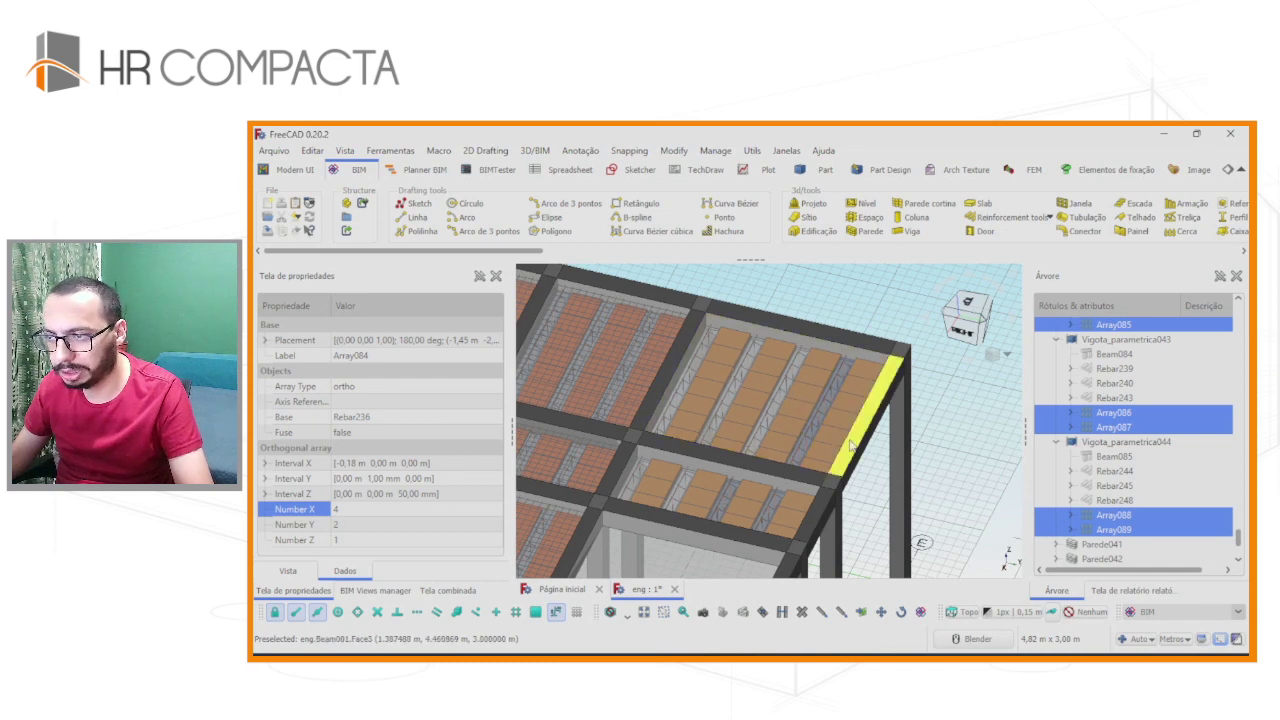
# Collapse the Vigas and Lajes groups and select the corner Slab in the 3D view.
pyautogui.click(868, 415)
pyautogui.scroll(3, 1145, 418)
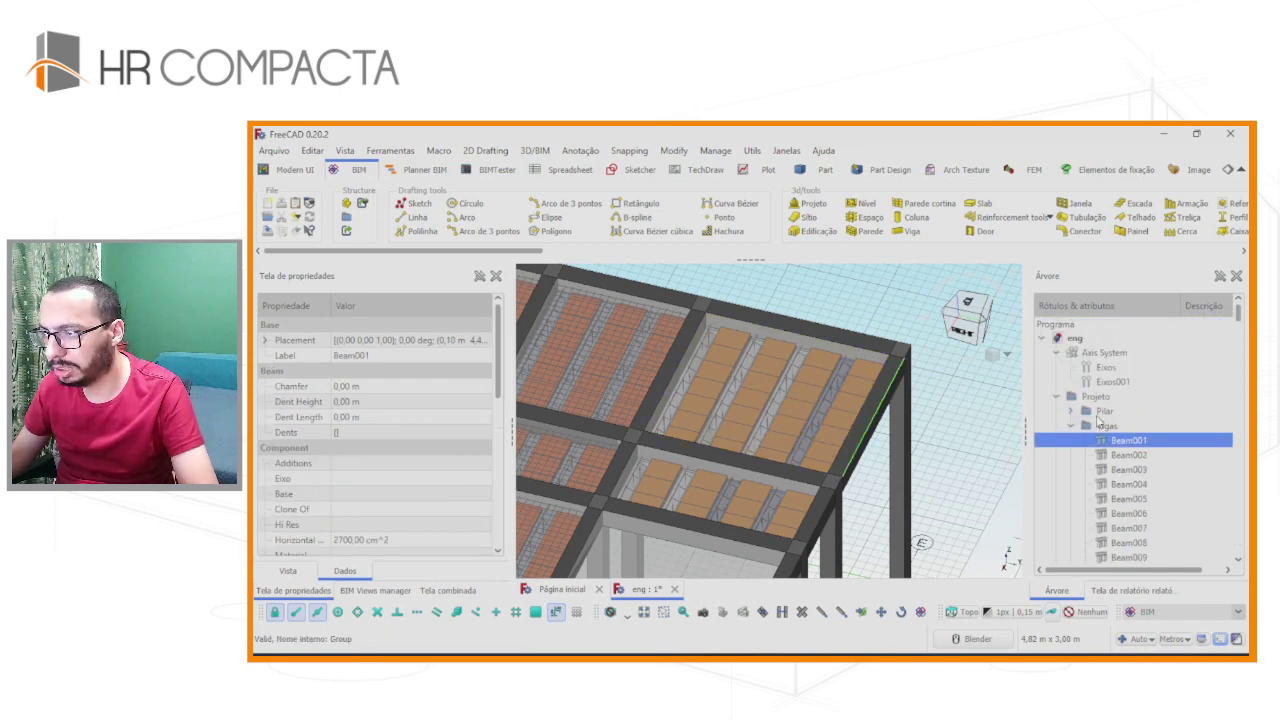
pyautogui.click(1071, 427)
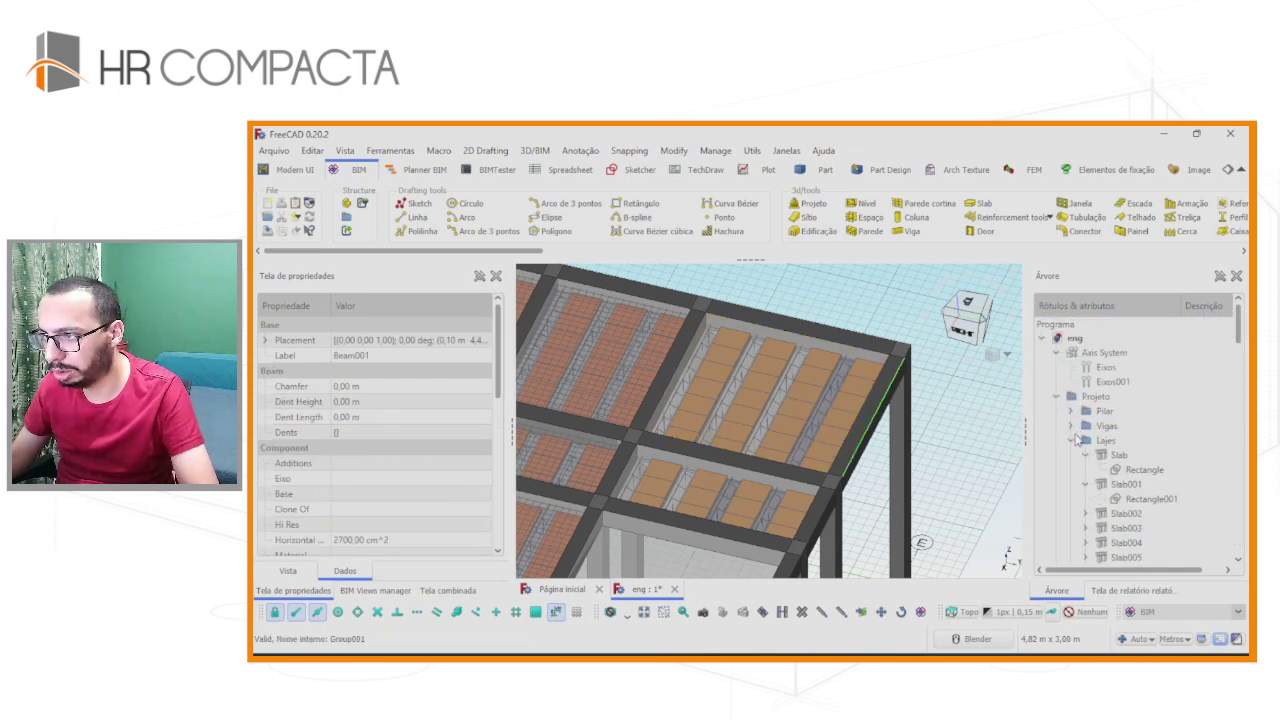
pyautogui.click(1071, 440)
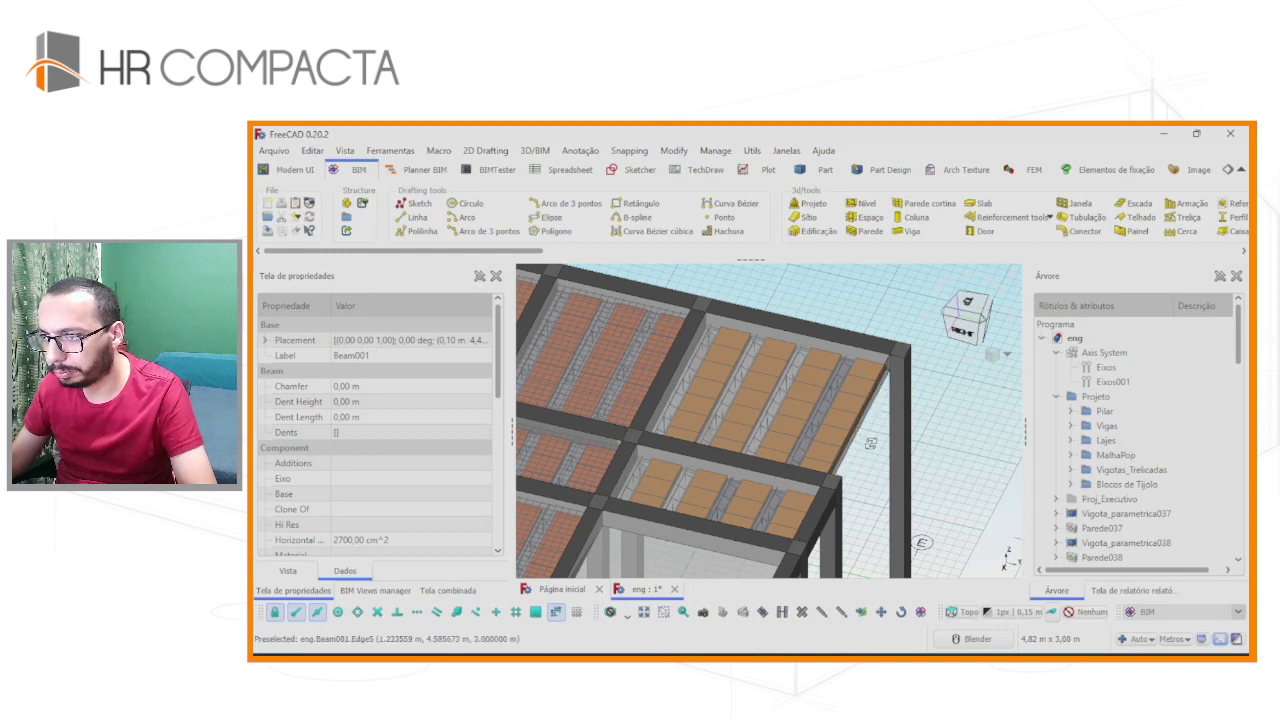
pyautogui.moveTo(870, 443); pyautogui.dragTo(792, 436, button='middle')
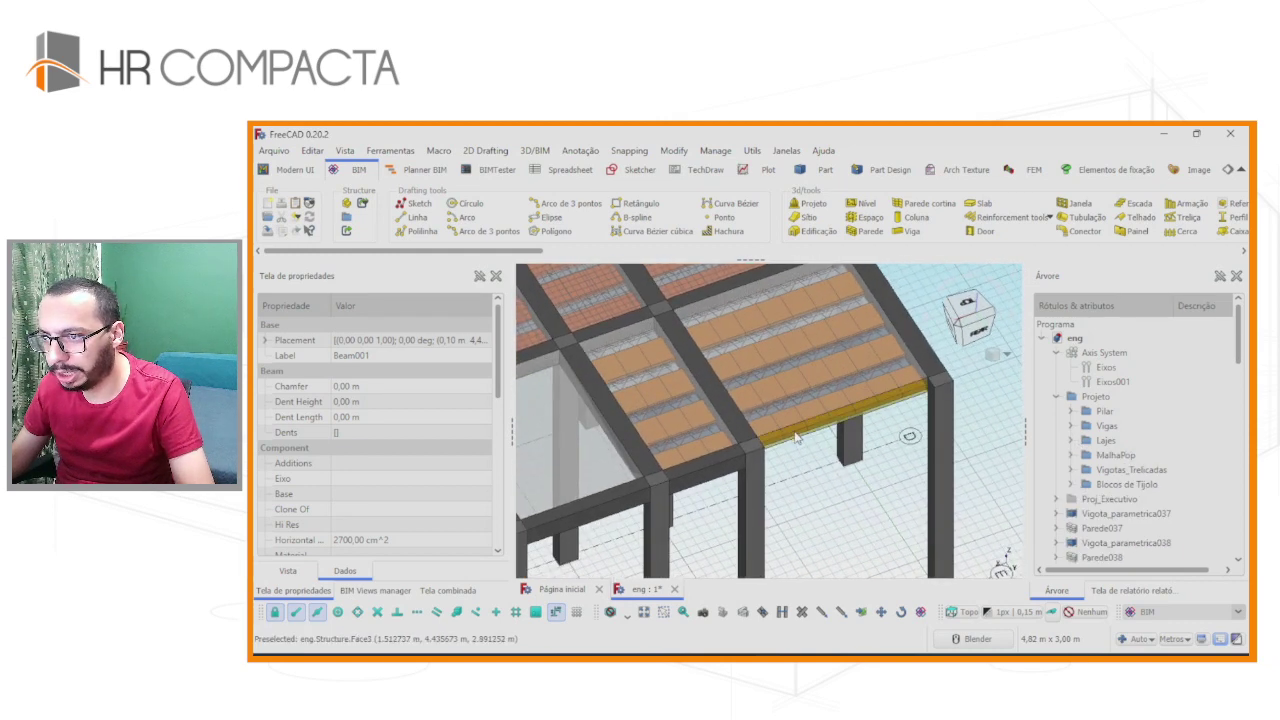
pyautogui.click(796, 437)
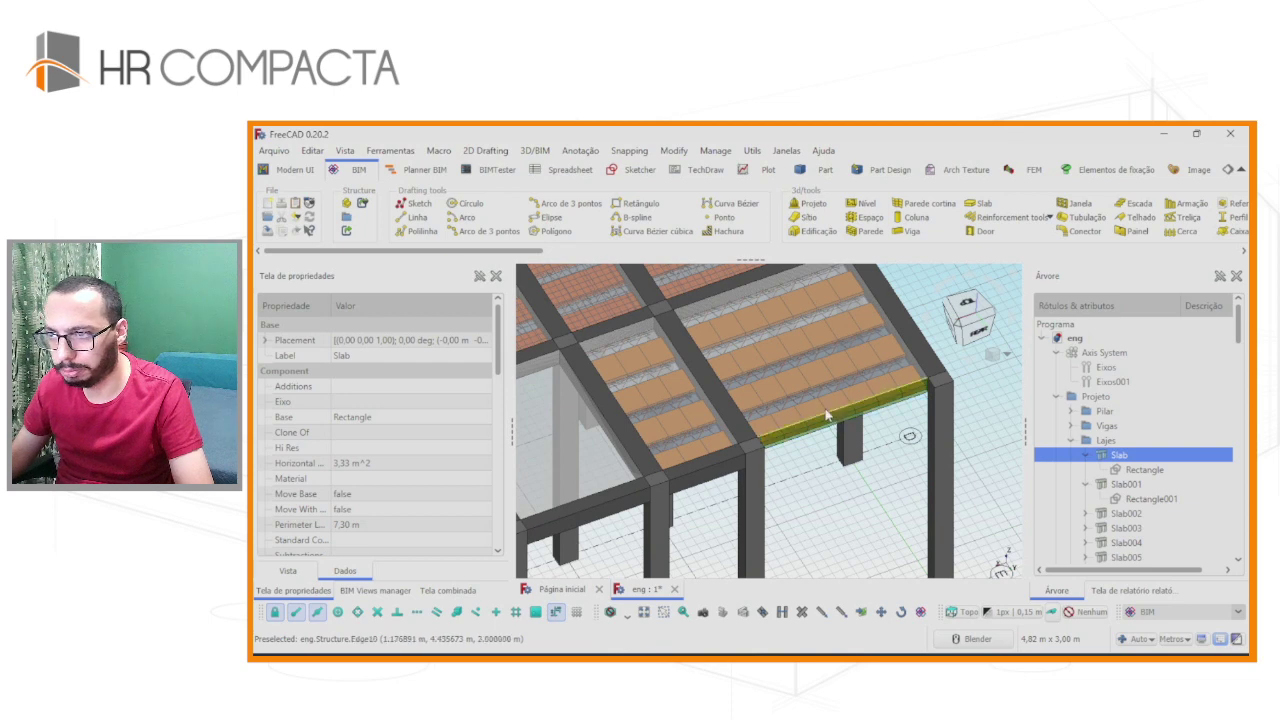
pyautogui.scroll(2, 826, 414)
pyautogui.scroll(-2, 877, 404)
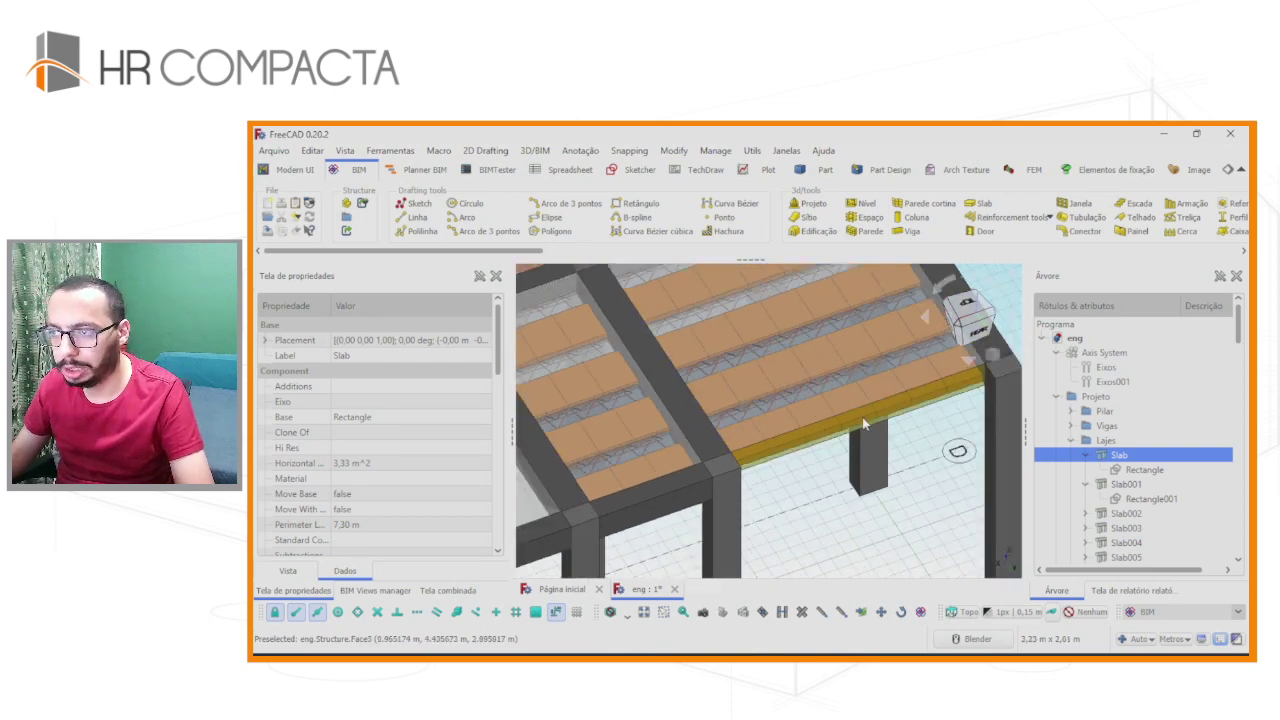
pyautogui.scroll(-2, 862, 417)
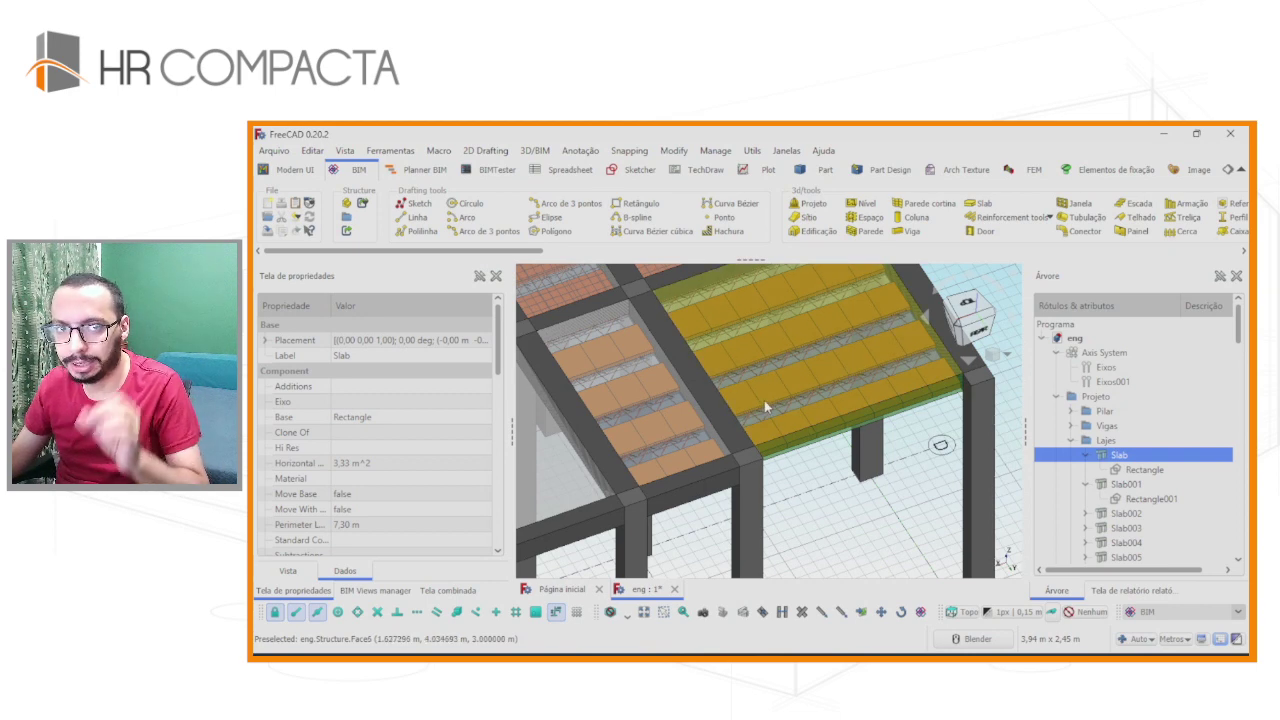
pyautogui.scroll(-2, 763, 397)
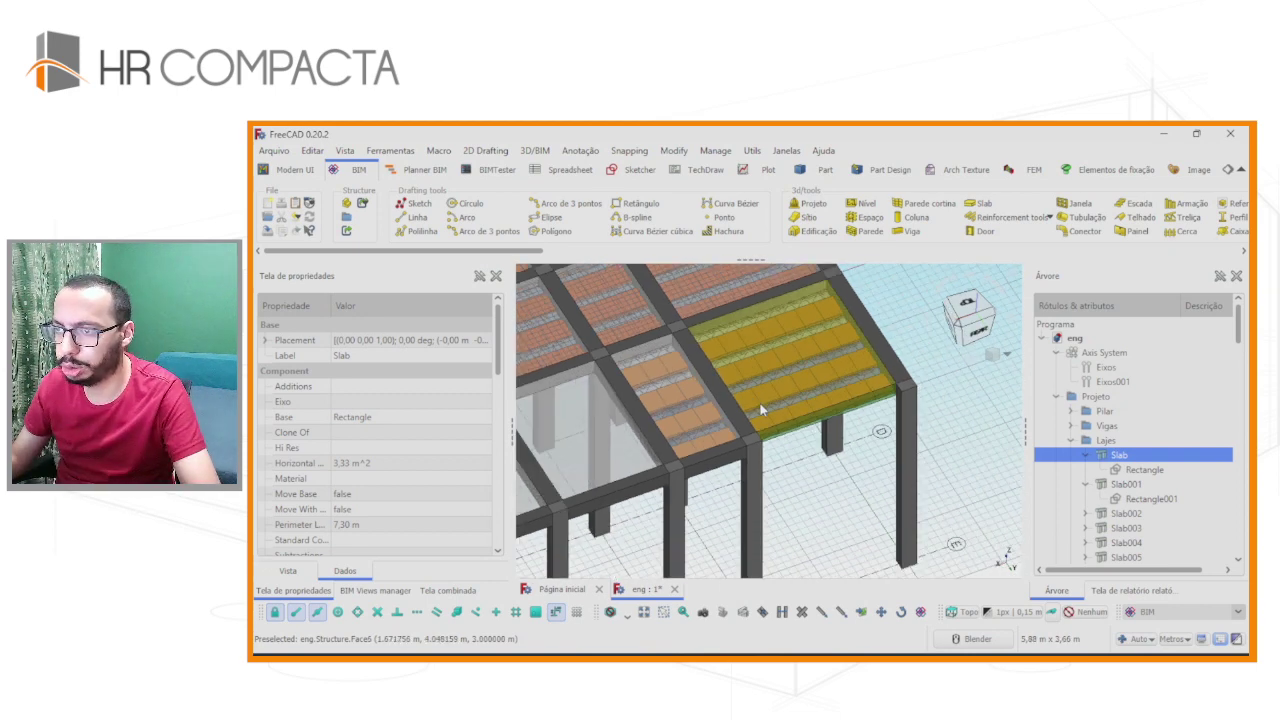
pyautogui.scroll(-2, 760, 403)
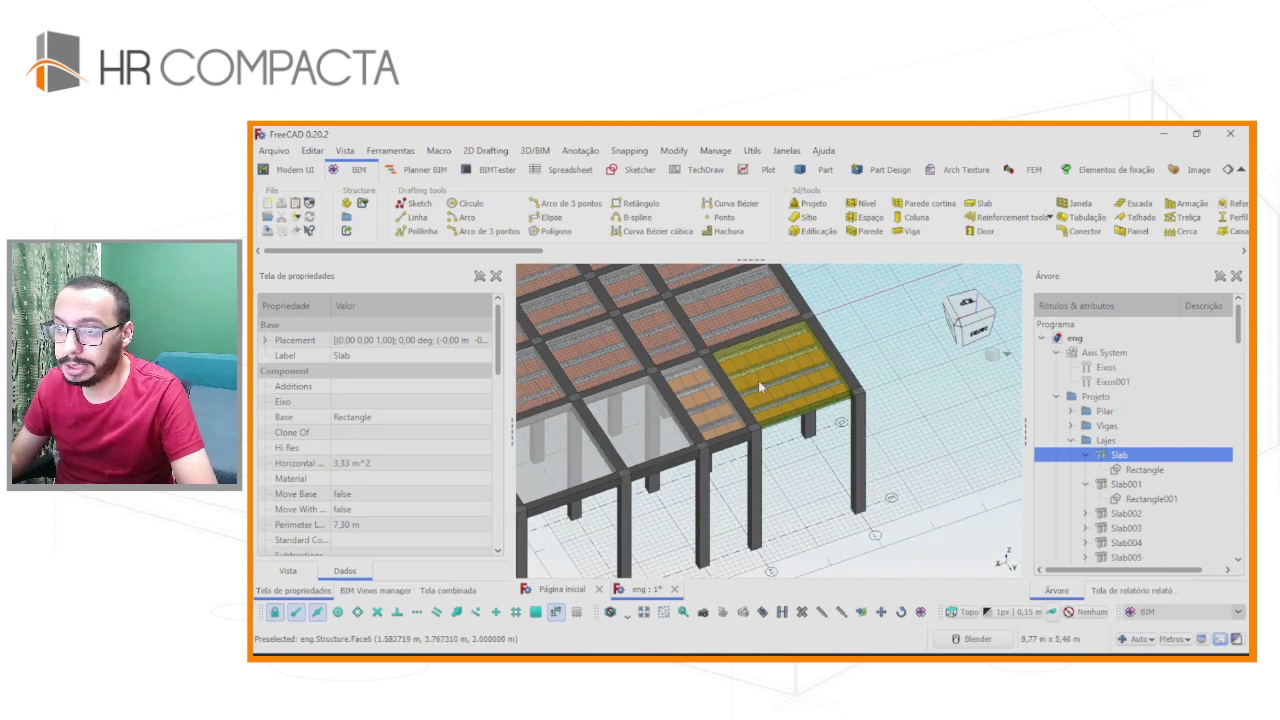
# Start a Slab Reinforcement on the selected slab with mesh cover along Top.
pyautogui.click(1049, 220)
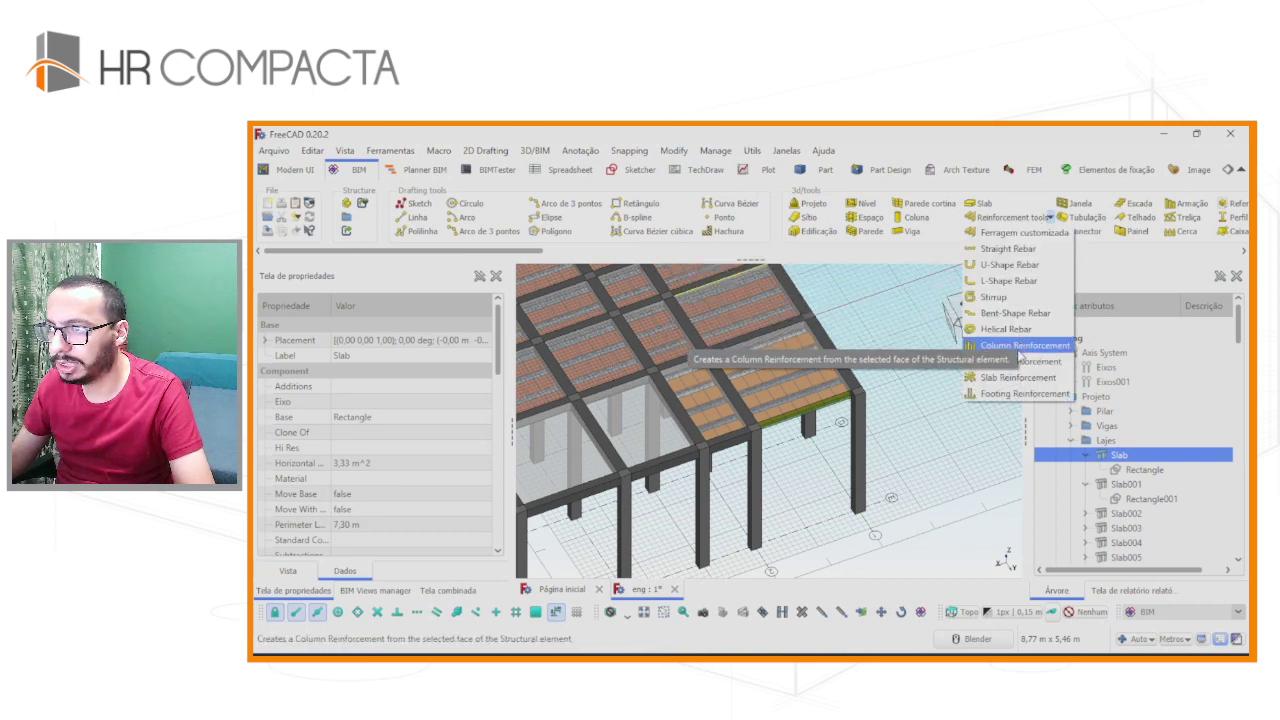
pyautogui.click(1016, 379)
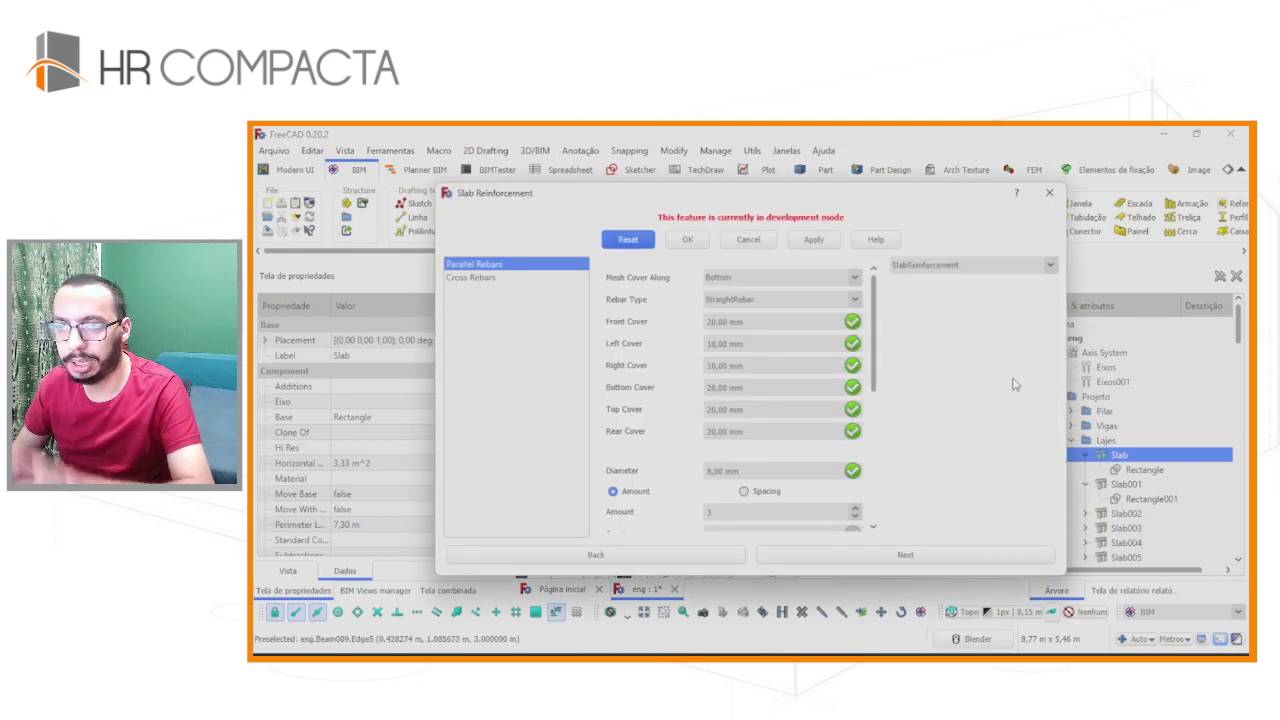
pyautogui.click(773, 279)
pyautogui.click(758, 302)
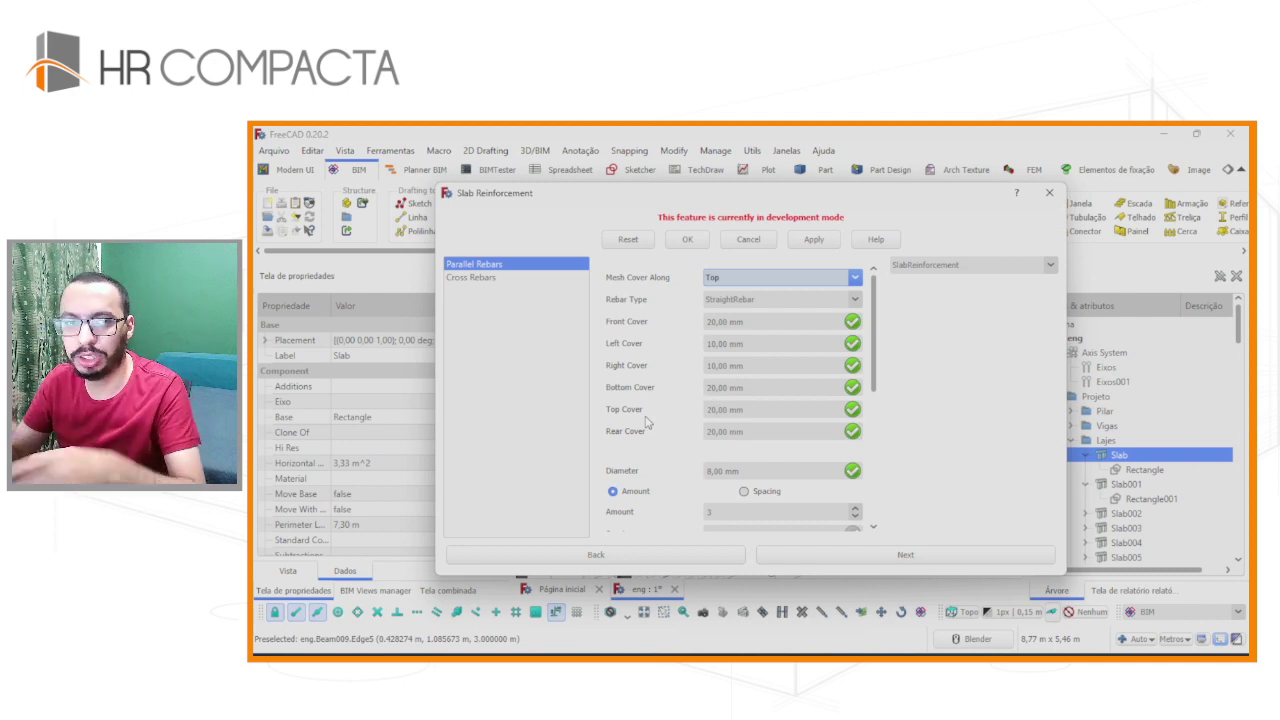
# Give the parallel rebars 3,40 mm diameter, defined by 75 mm spacing.
pyautogui.doubleClick(718, 470)
pyautogui.write('3,4')
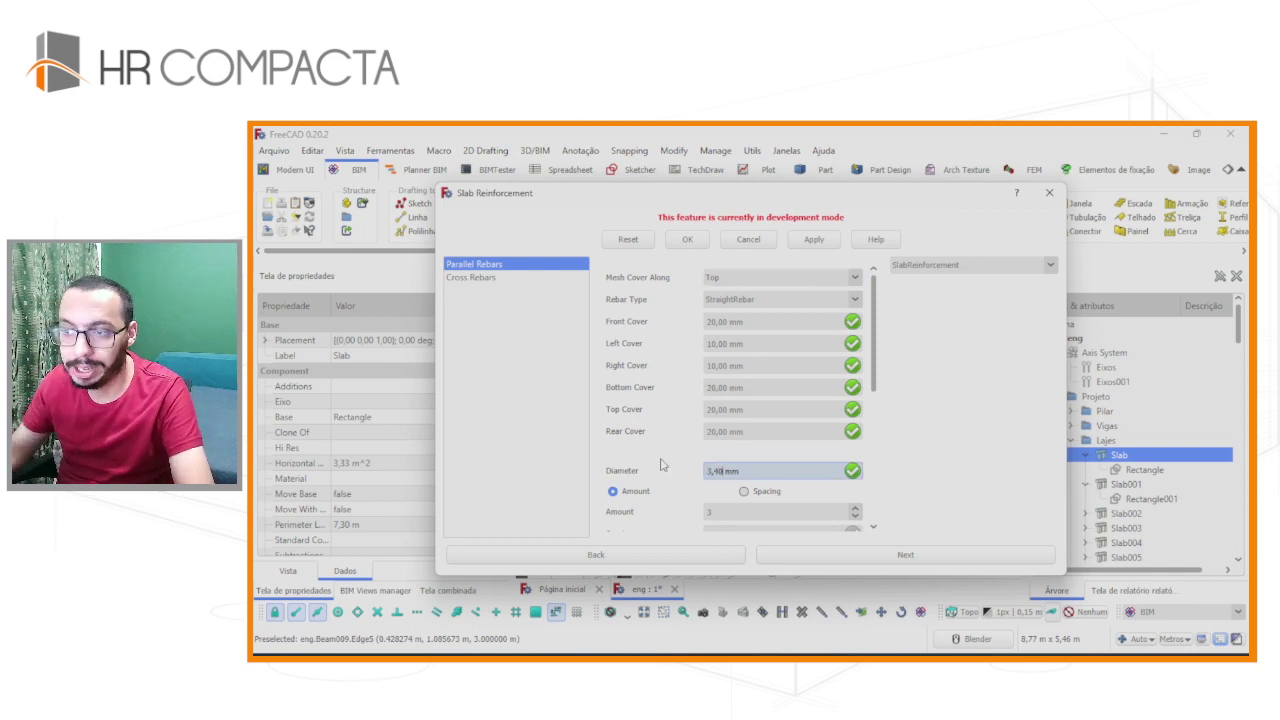
pyautogui.click(741, 493)
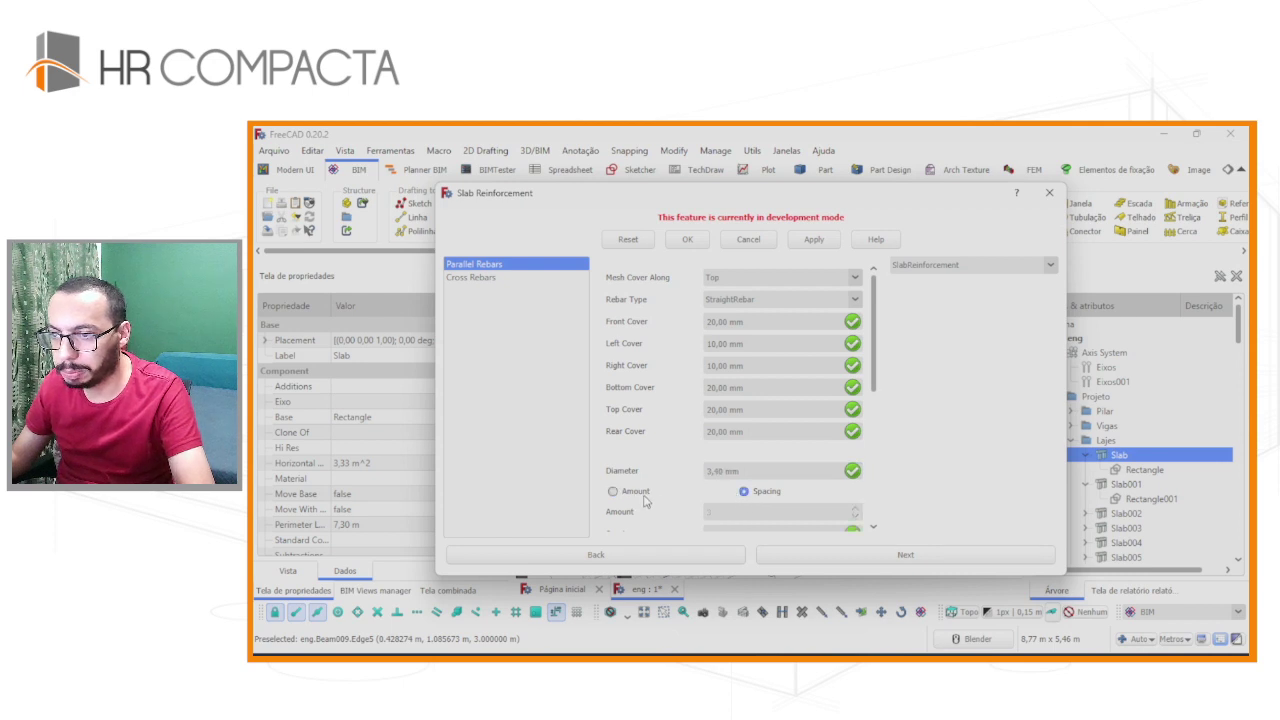
pyautogui.scroll(-2, 727, 476)
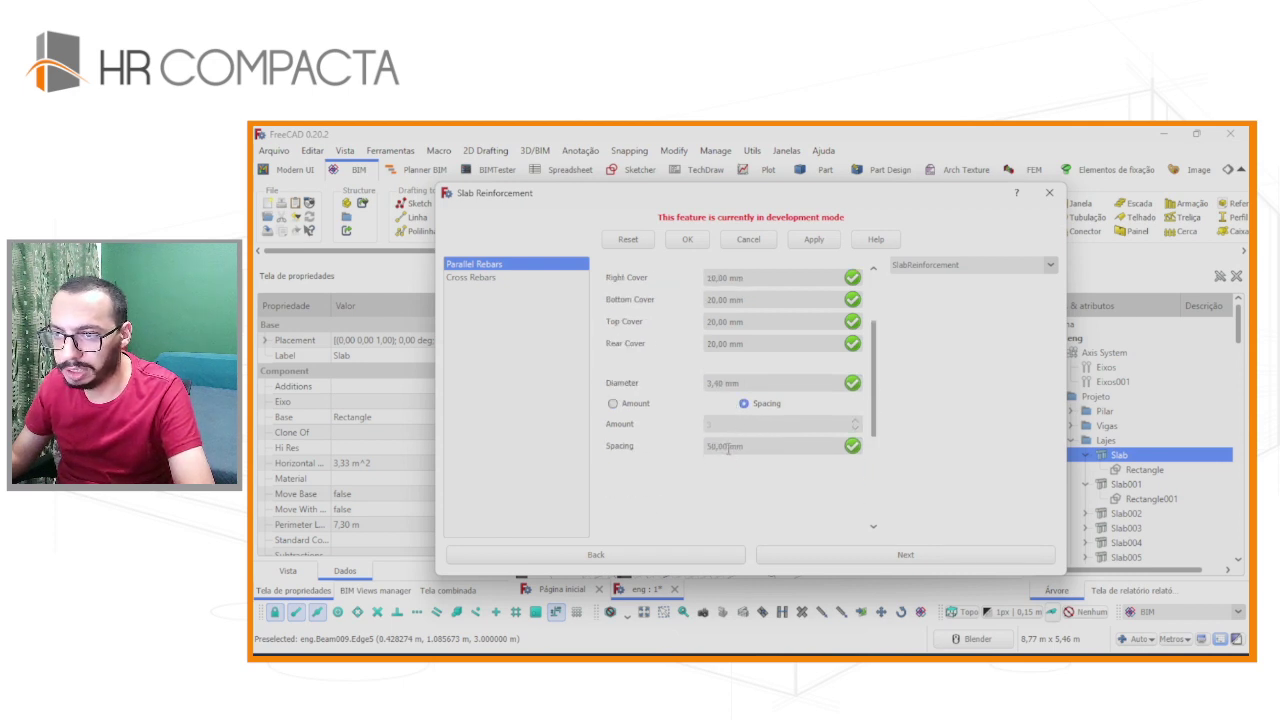
pyautogui.doubleClick(728, 447)
pyautogui.write('75')
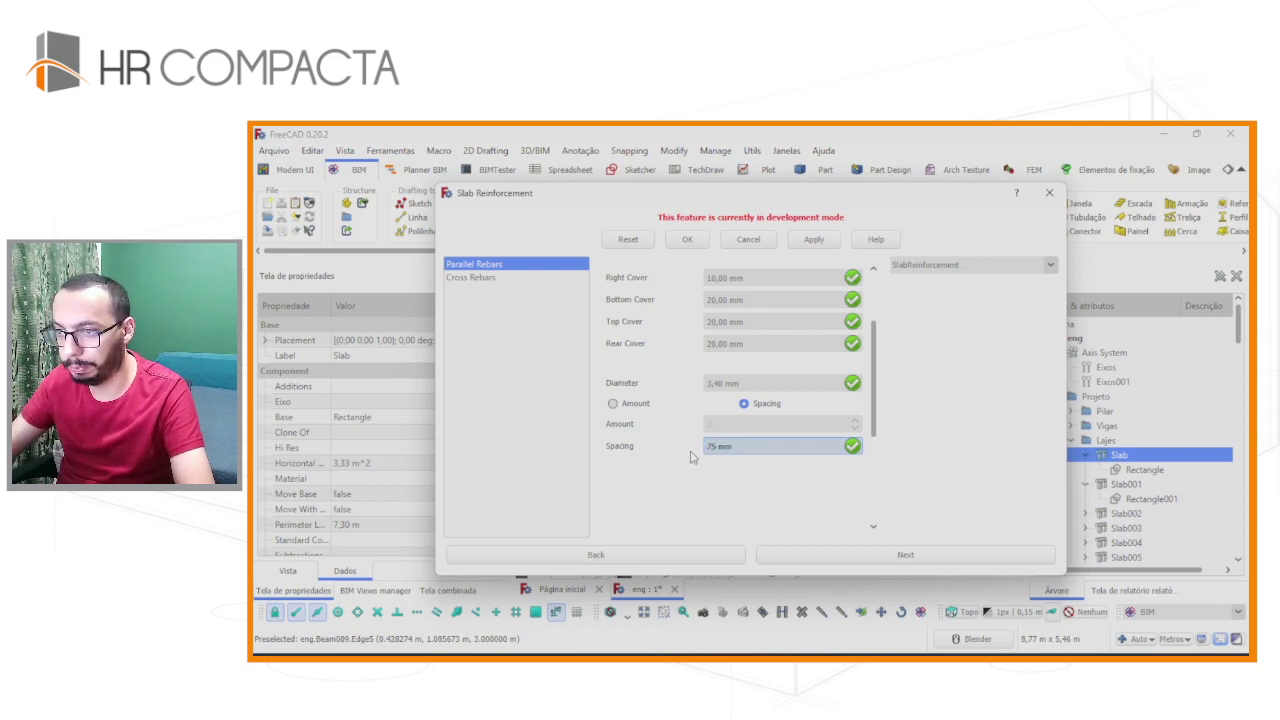
pyautogui.press('Tab')
pyautogui.scroll(3, 642, 459)
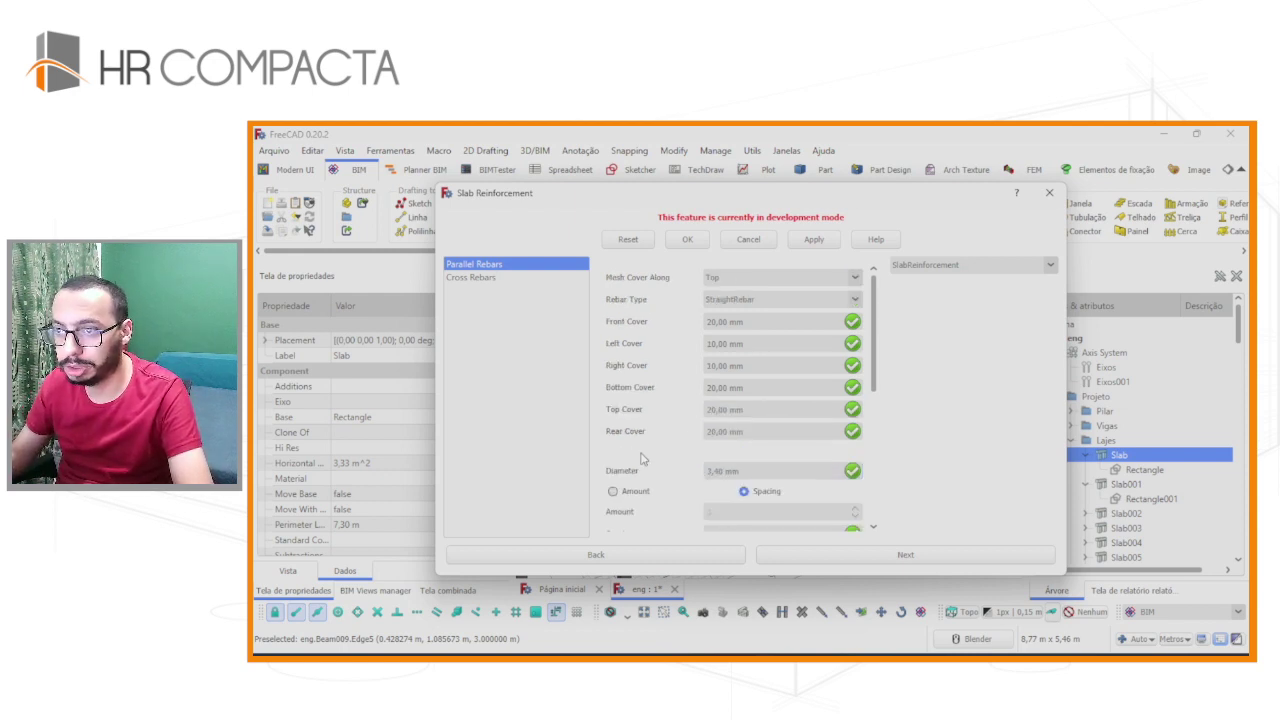
# Give the cross rebars 3,40 mm diameter and 75 mm spacing, then confirm the mesh.
pyautogui.click(484, 280)
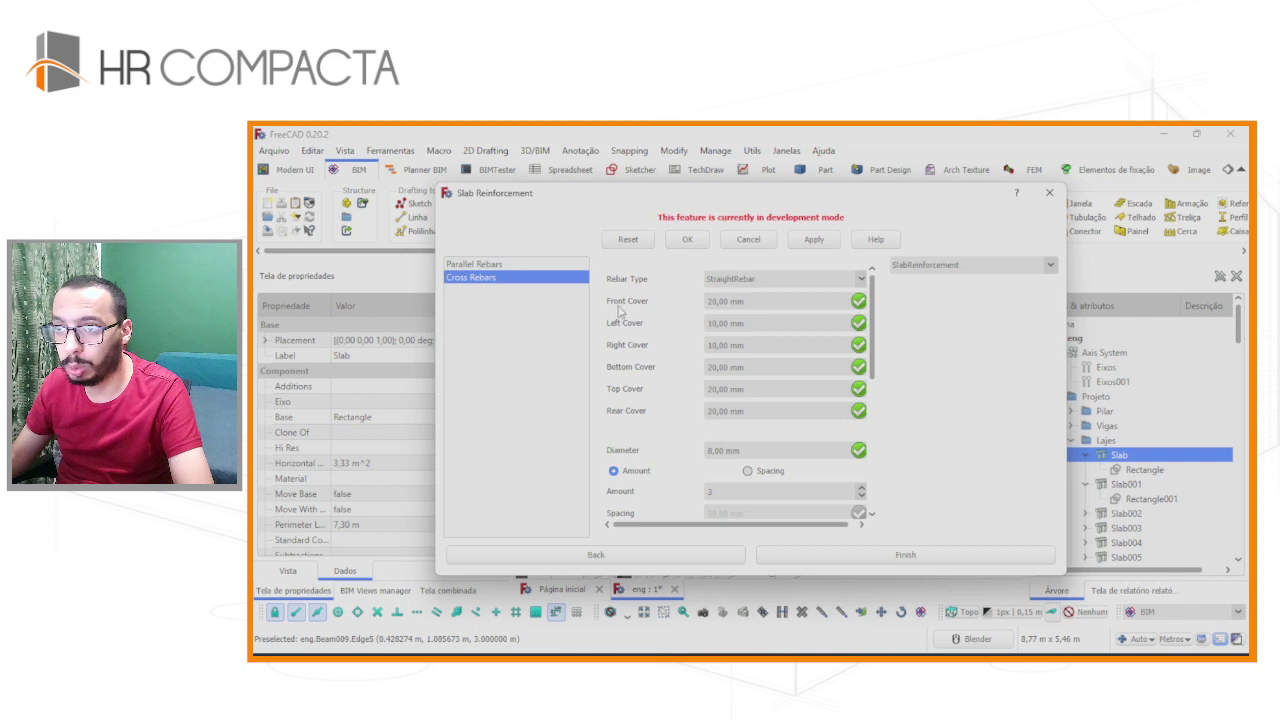
pyautogui.moveTo(724, 455); pyautogui.dragTo(710, 456)
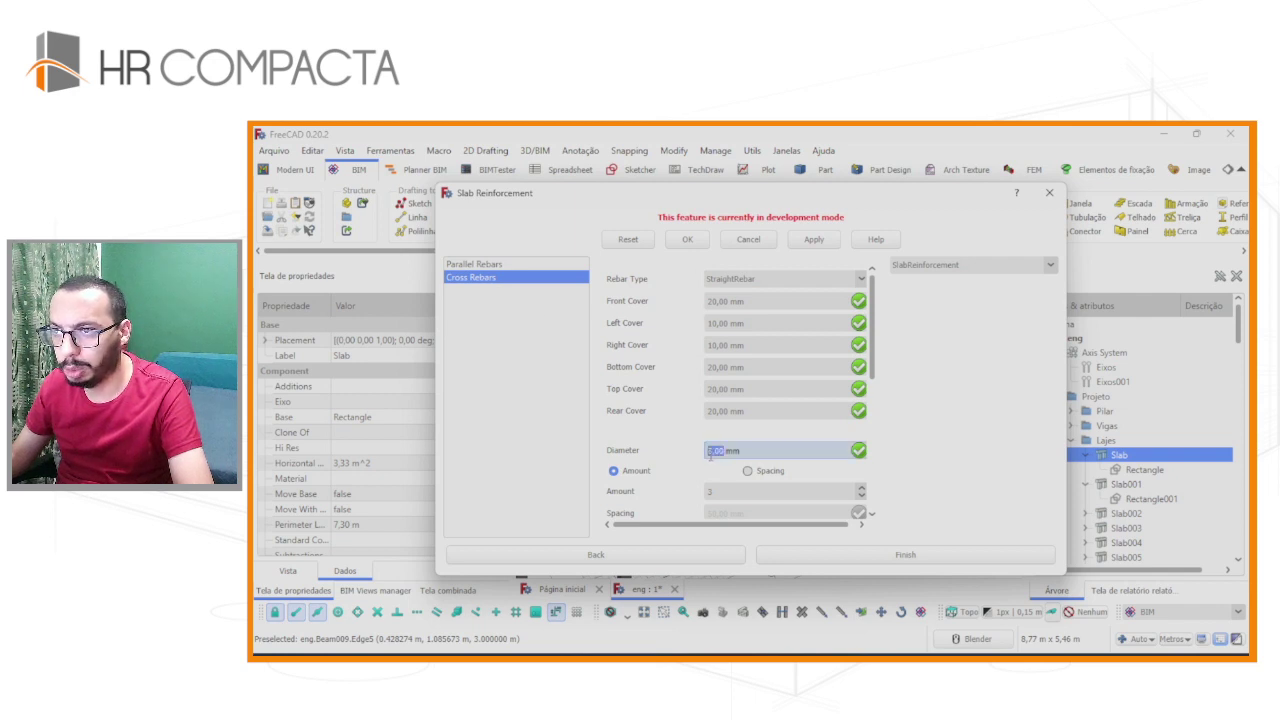
pyautogui.write('3,40')
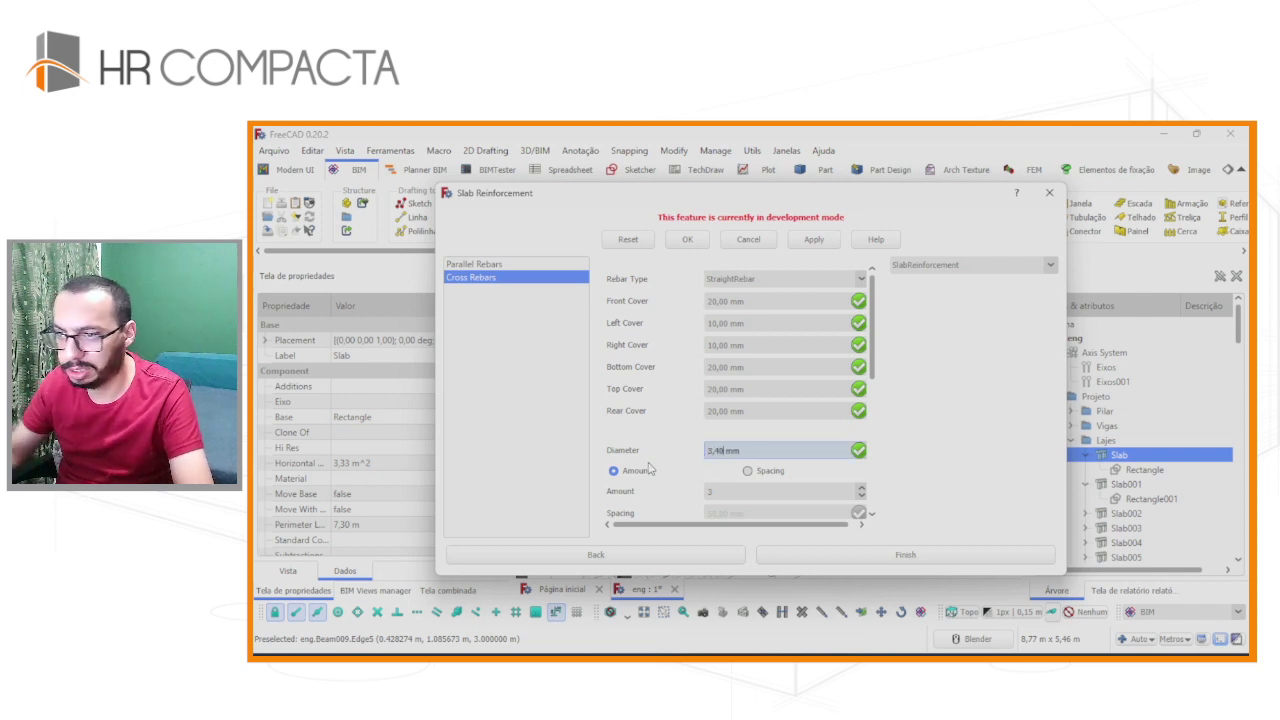
pyautogui.click(748, 471)
pyautogui.scroll(-1, 688, 484)
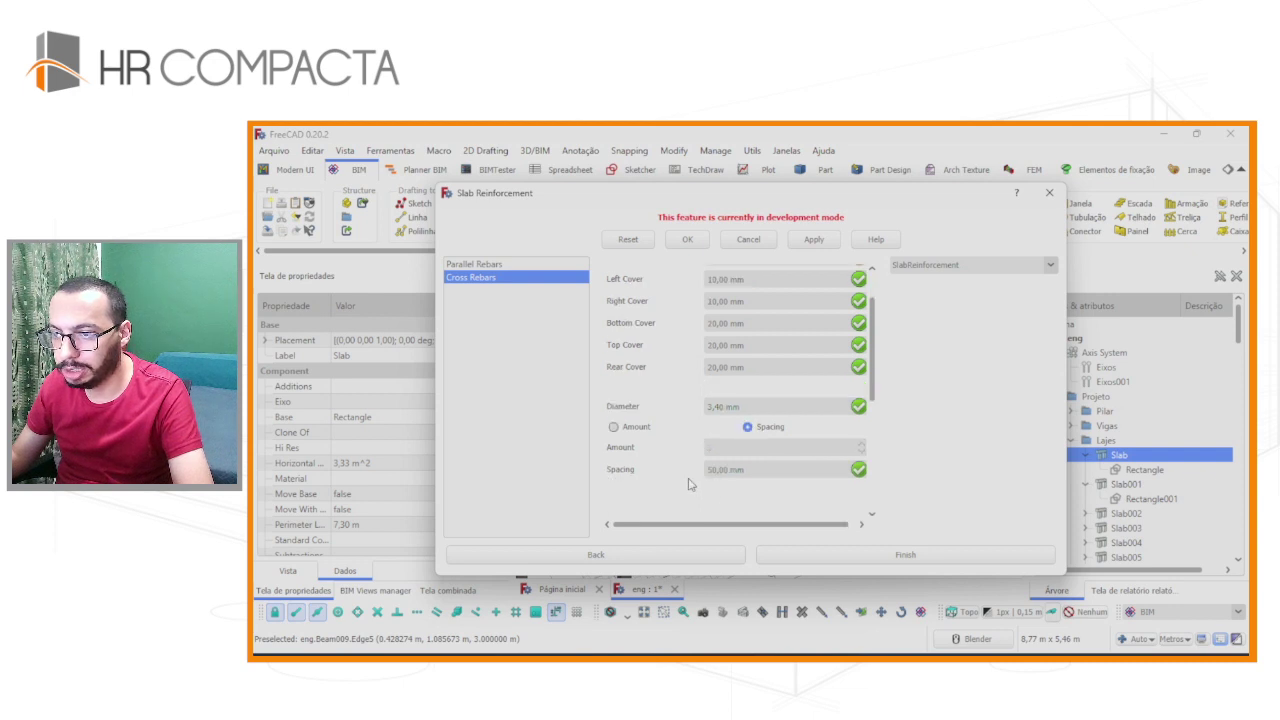
pyautogui.moveTo(728, 469); pyautogui.dragTo(684, 476)
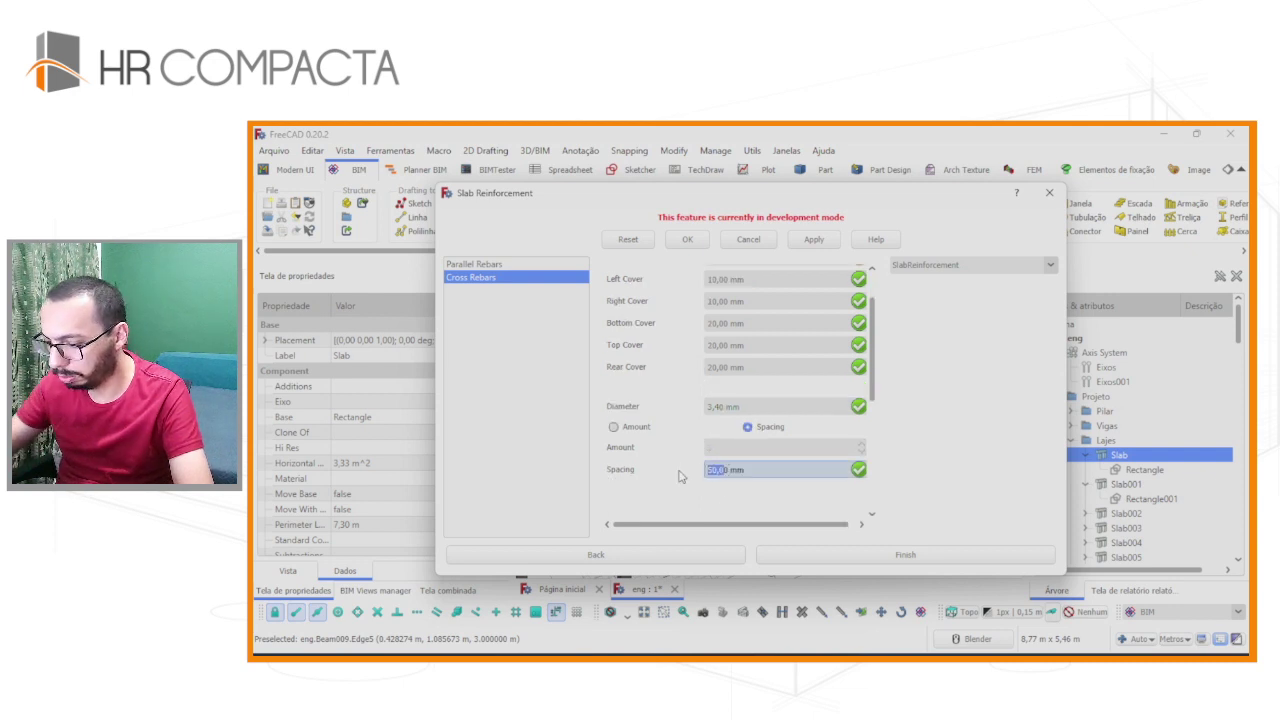
pyautogui.press('BackSpace')
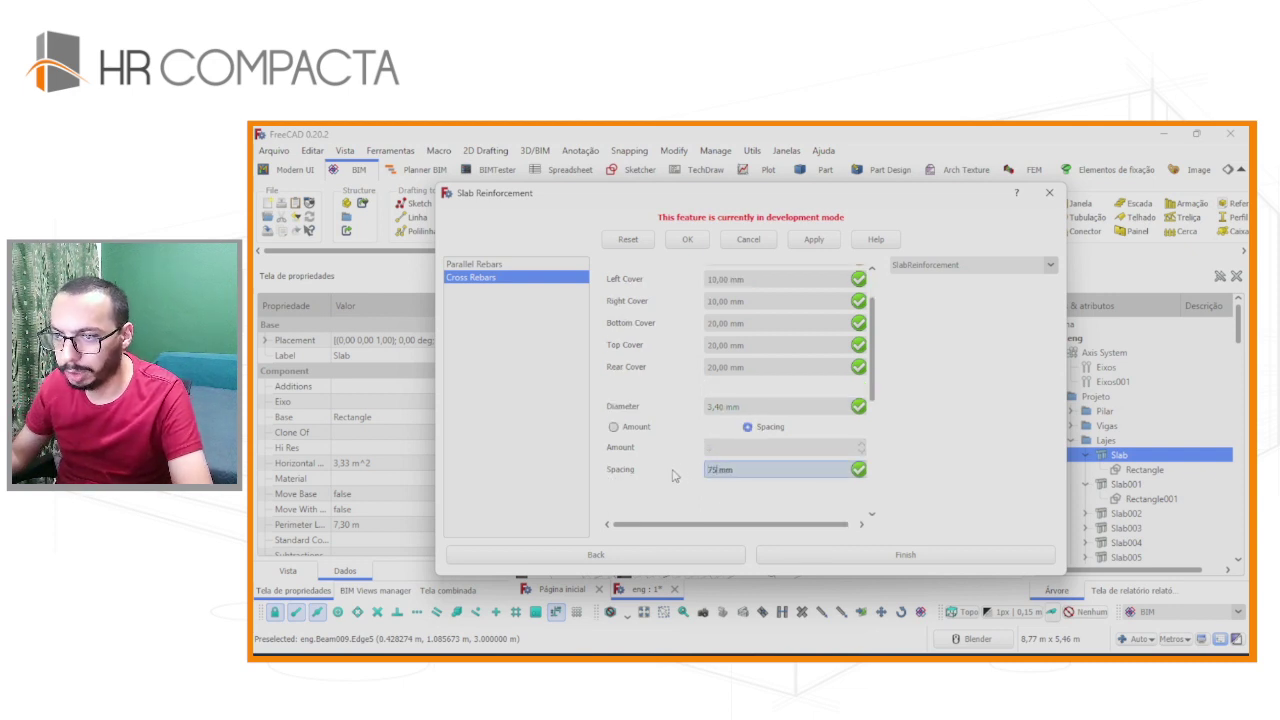
pyautogui.press('Tab')
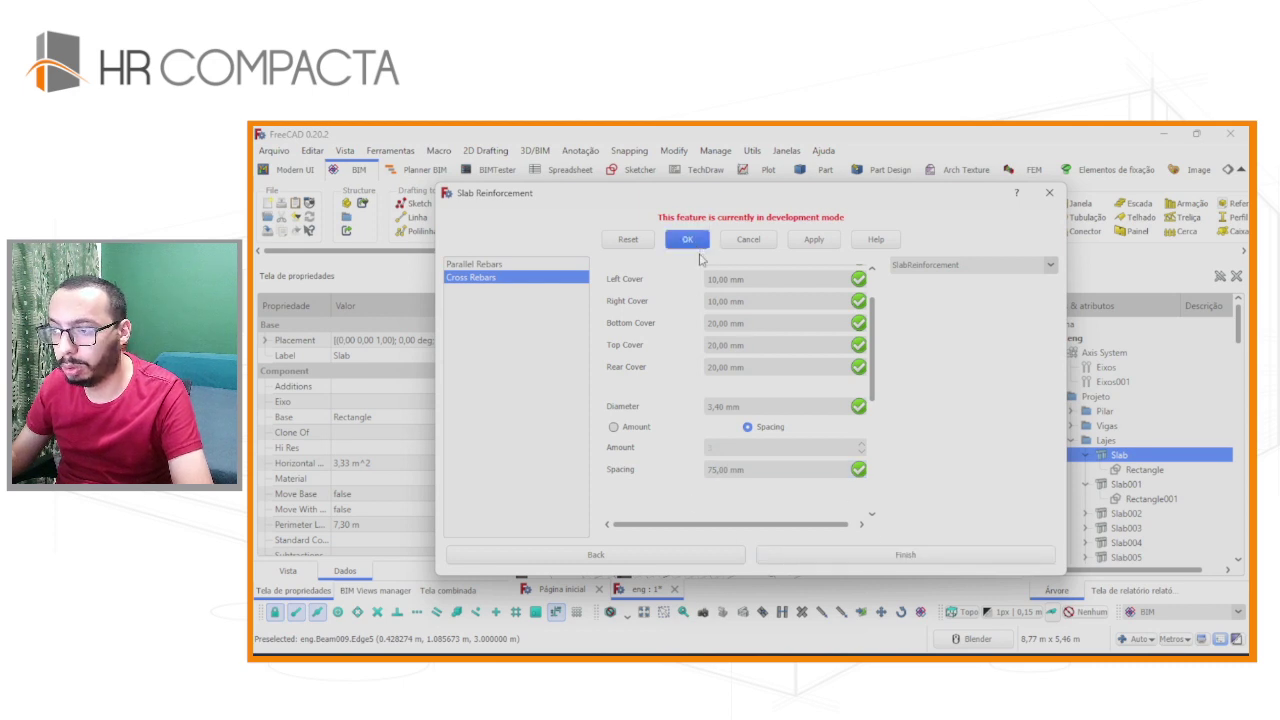
pyautogui.click(683, 241)
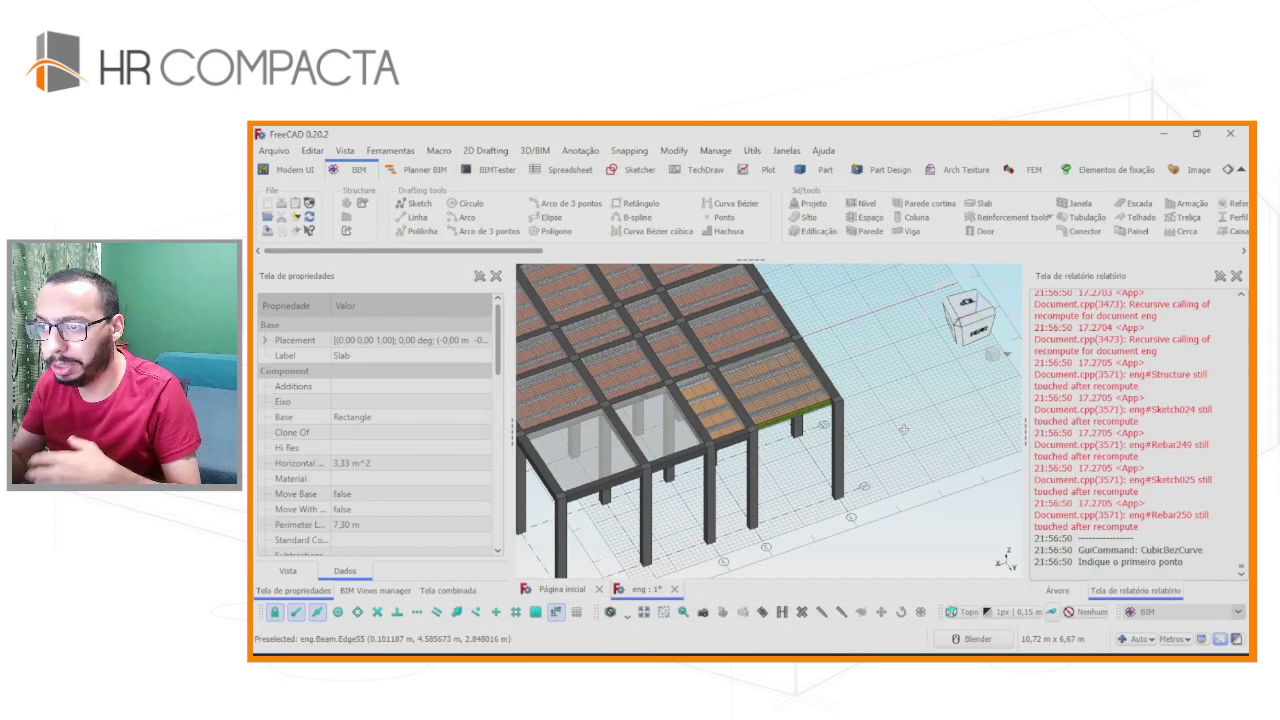
# Orbit and zoom around the first slab to inspect its rebar mesh, restoring the model tree panel.
pyautogui.scroll(5, 825, 472)
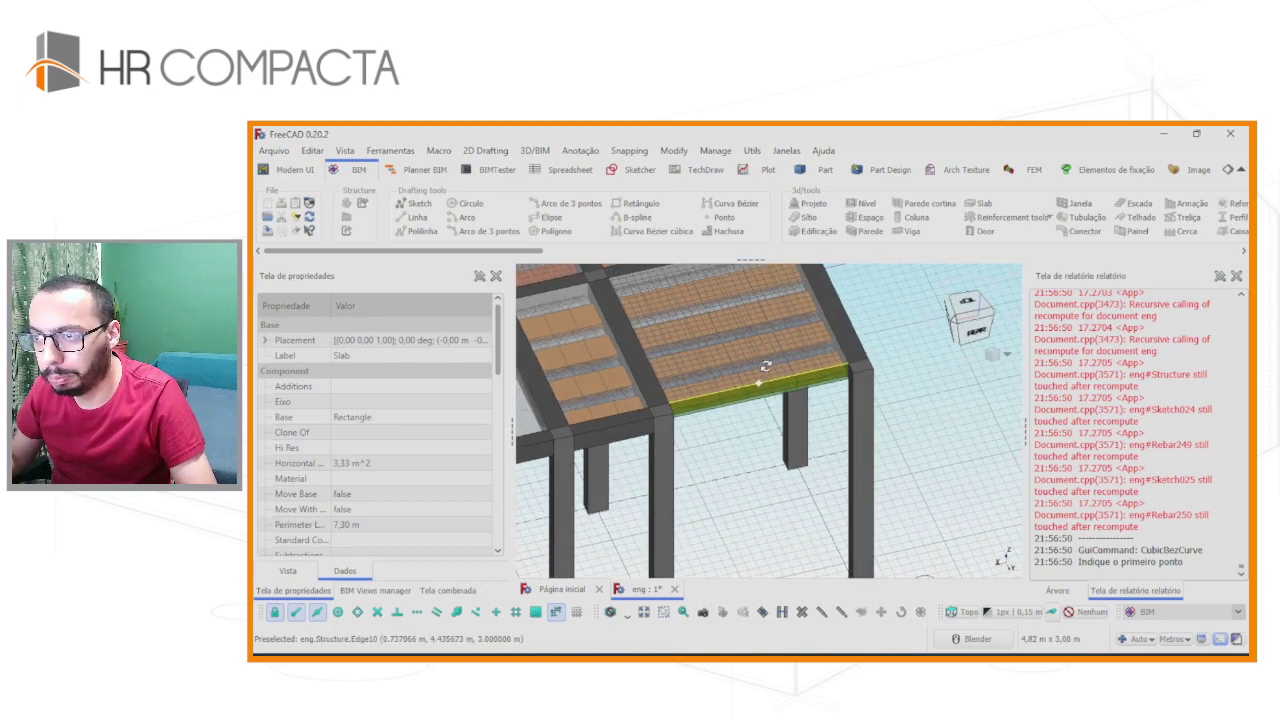
pyautogui.moveTo(800, 420)
pyautogui.mouseDown(button='middle')
pyautogui.moveTo(740, 340)
pyautogui.moveTo(734, 363)
pyautogui.mouseUp(button='middle')
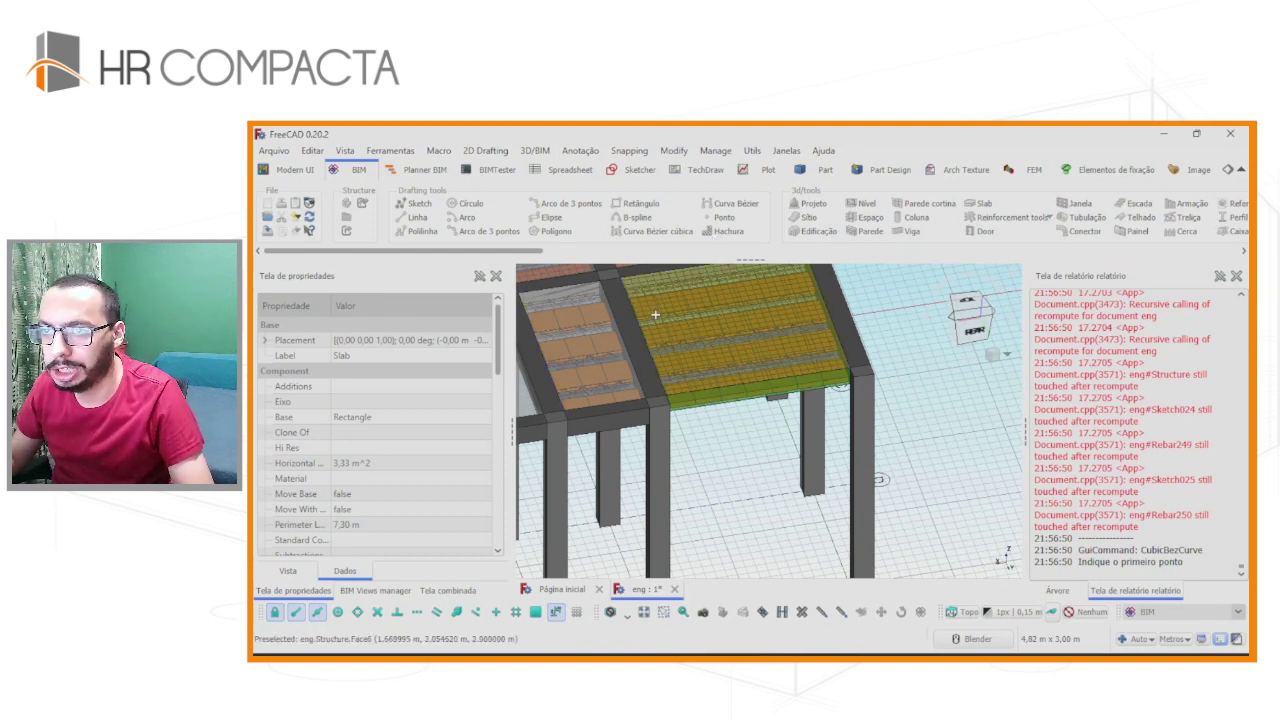
pyautogui.scroll(-2, 680, 330)
pyautogui.scroll(-2, 600, 370)
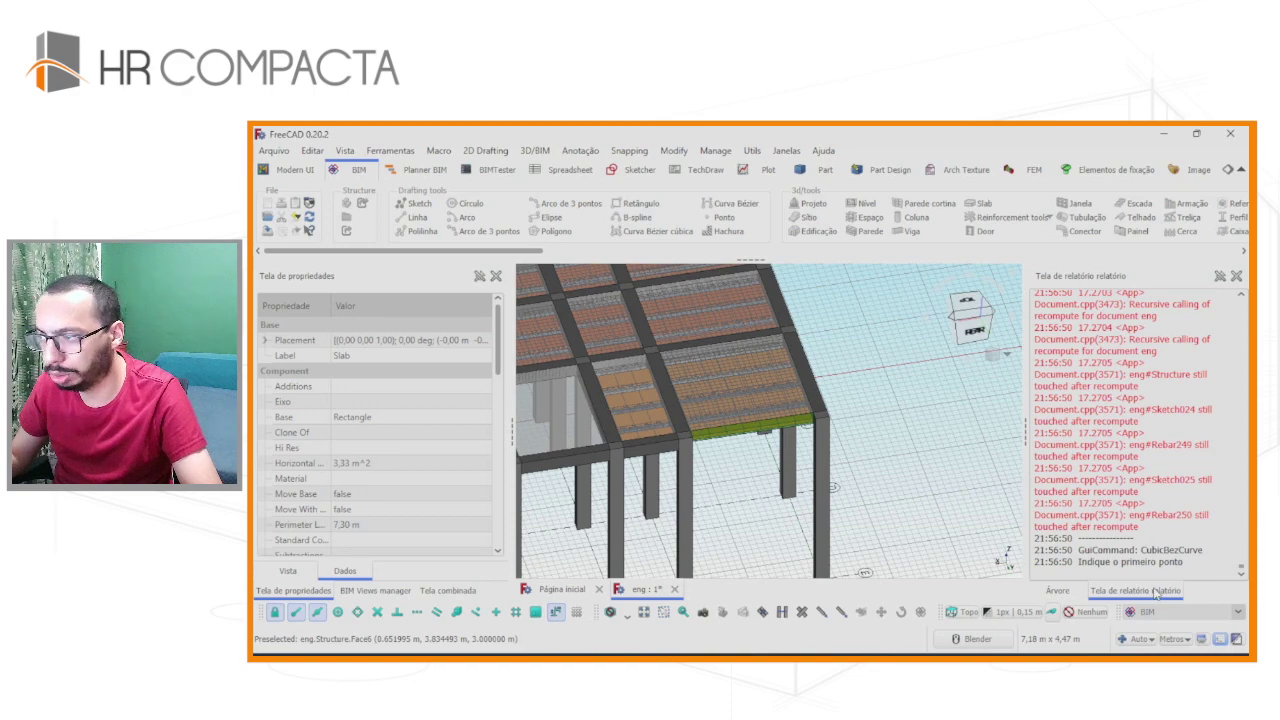
pyautogui.click(1050, 590)
pyautogui.moveTo(665, 441)
pyautogui.mouseDown(button='middle')
pyautogui.moveTo(766, 371)
pyautogui.moveTo(691, 306)
pyautogui.moveTo(690, 337)
pyautogui.moveTo(791, 334)
pyautogui.mouseUp(button='middle')
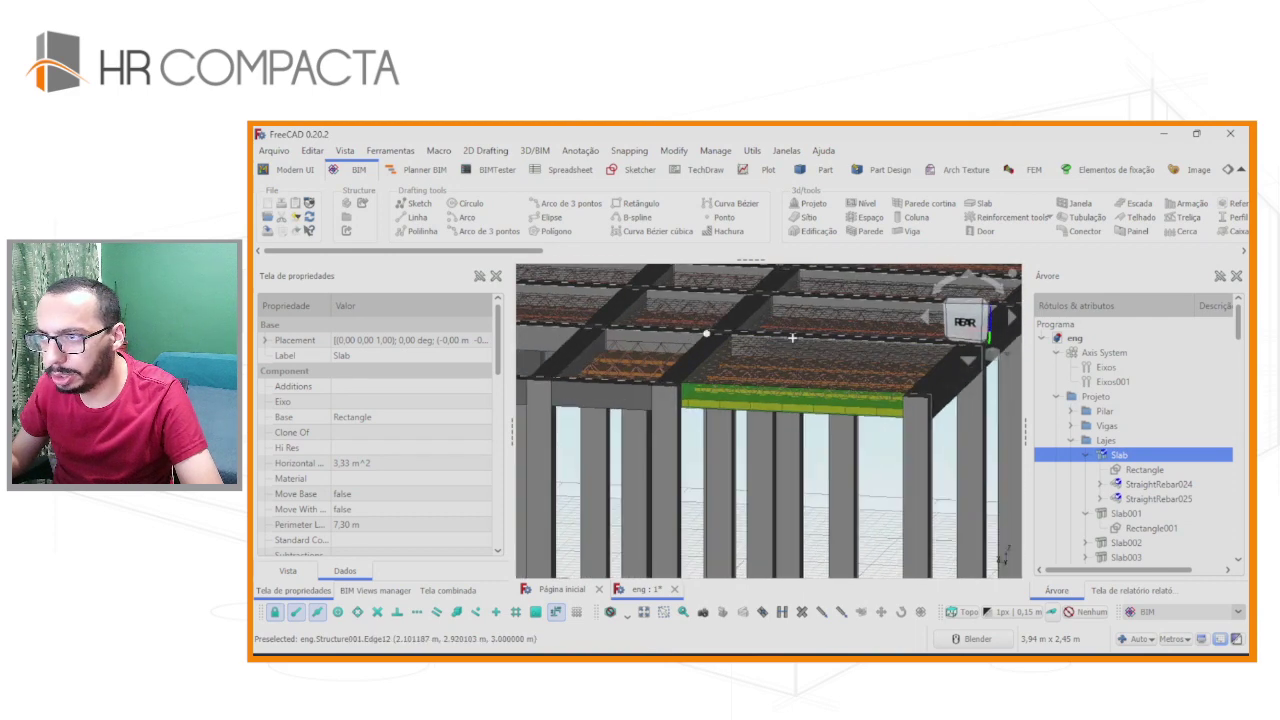
# Switch to the straight rear view and select StraightRebar024 and StraightRebar025 in the tree.
pyautogui.click(955, 327)
pyautogui.scroll(3, 870, 375)
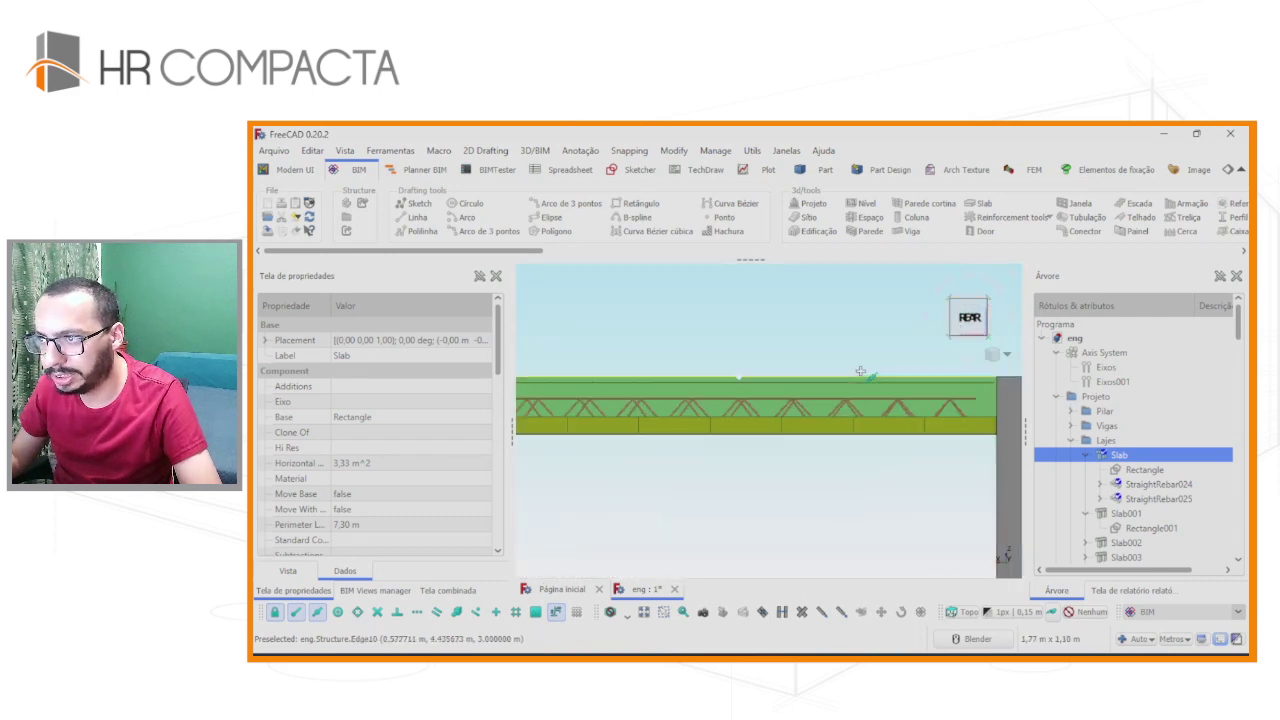
pyautogui.scroll(2, 748, 377)
pyautogui.moveTo(748, 377); pyautogui.dragTo(750, 373, button='middle')
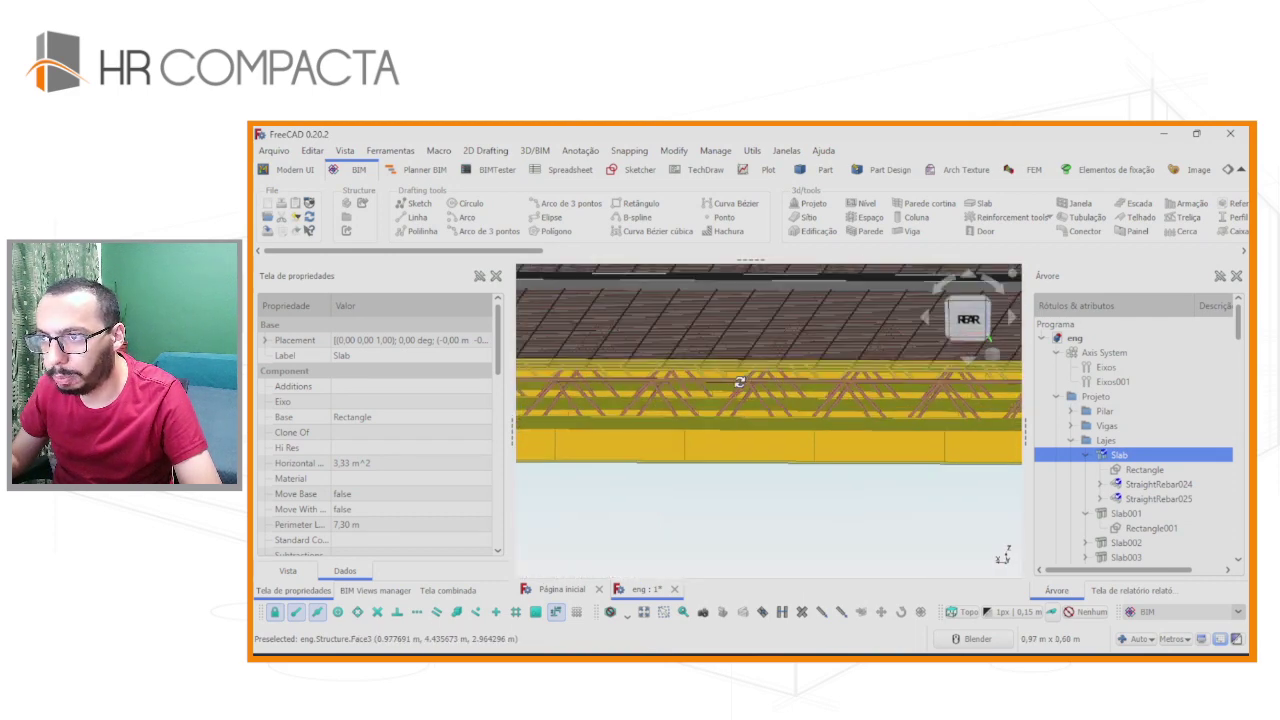
pyautogui.click(971, 320)
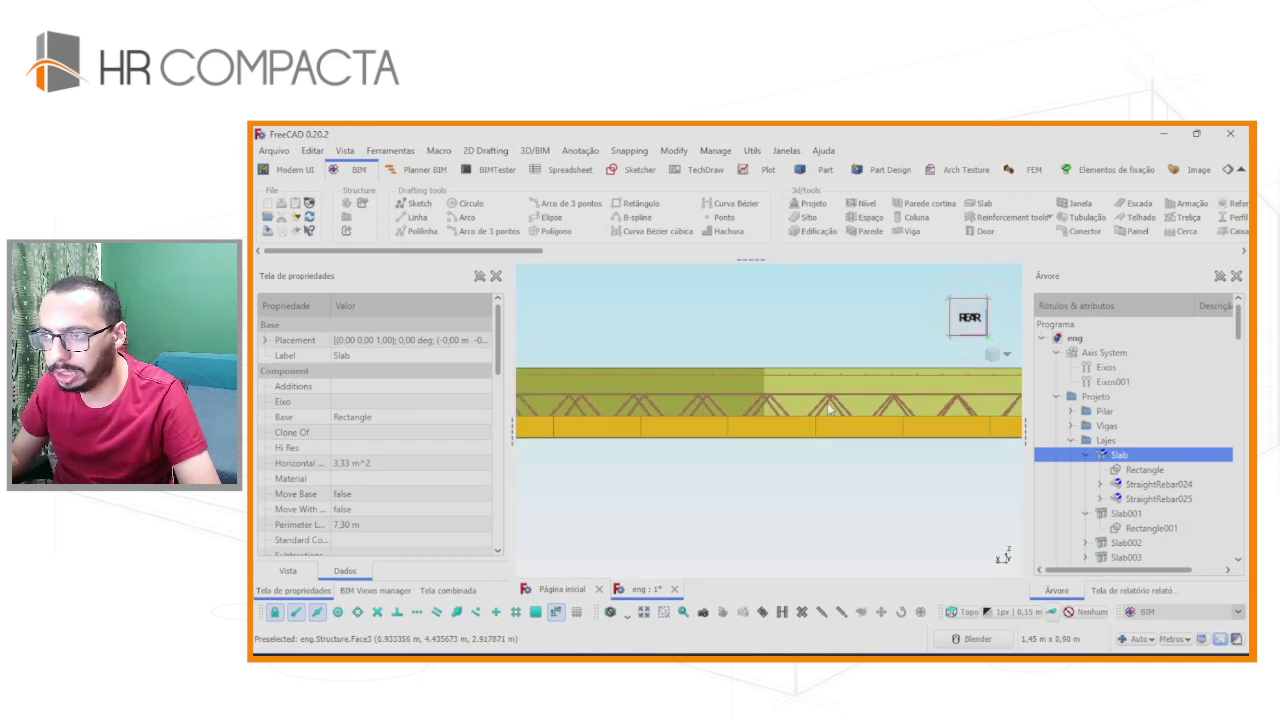
pyautogui.click(1130, 486)
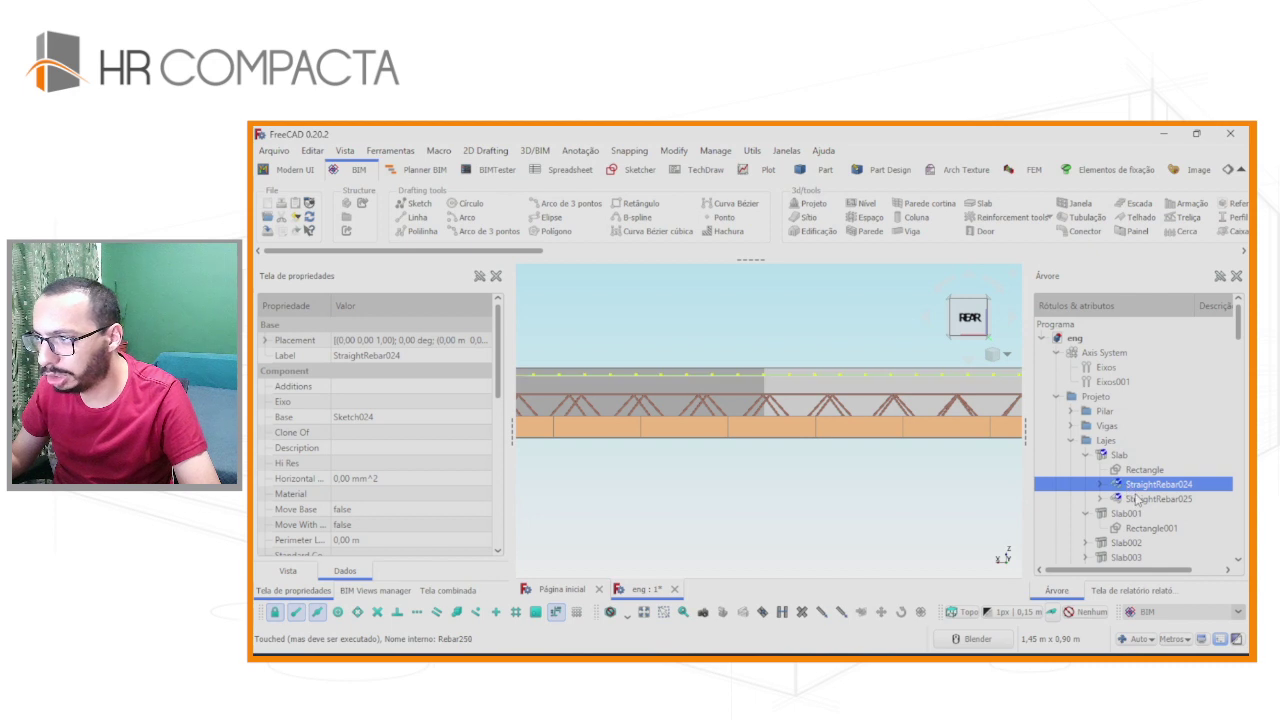
pyautogui.keyDown('ctrl'); pyautogui.click(1134, 499); pyautogui.keyUp('ctrl')
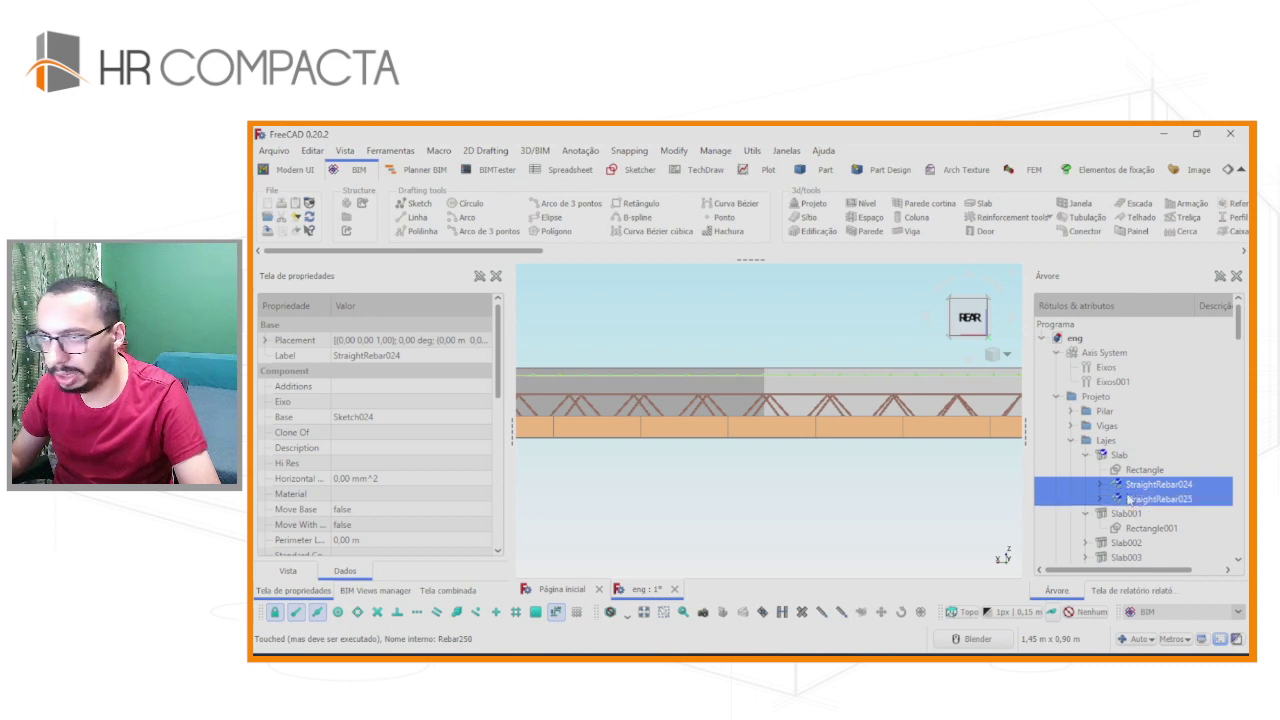
# Set both rebars' Placement z position to -0,048 m, lowering the mesh into the slab.
pyautogui.click(266, 341)
pyautogui.click(281, 387)
pyautogui.click(348, 432)
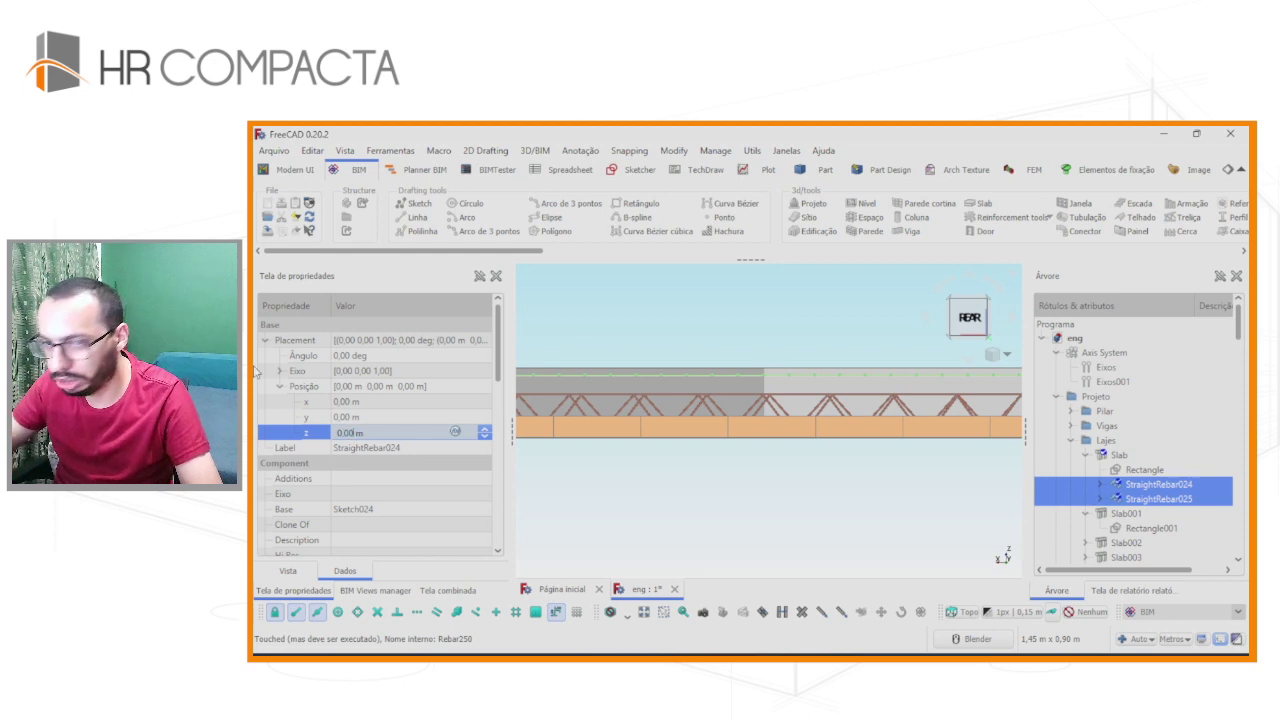
pyautogui.write('1')
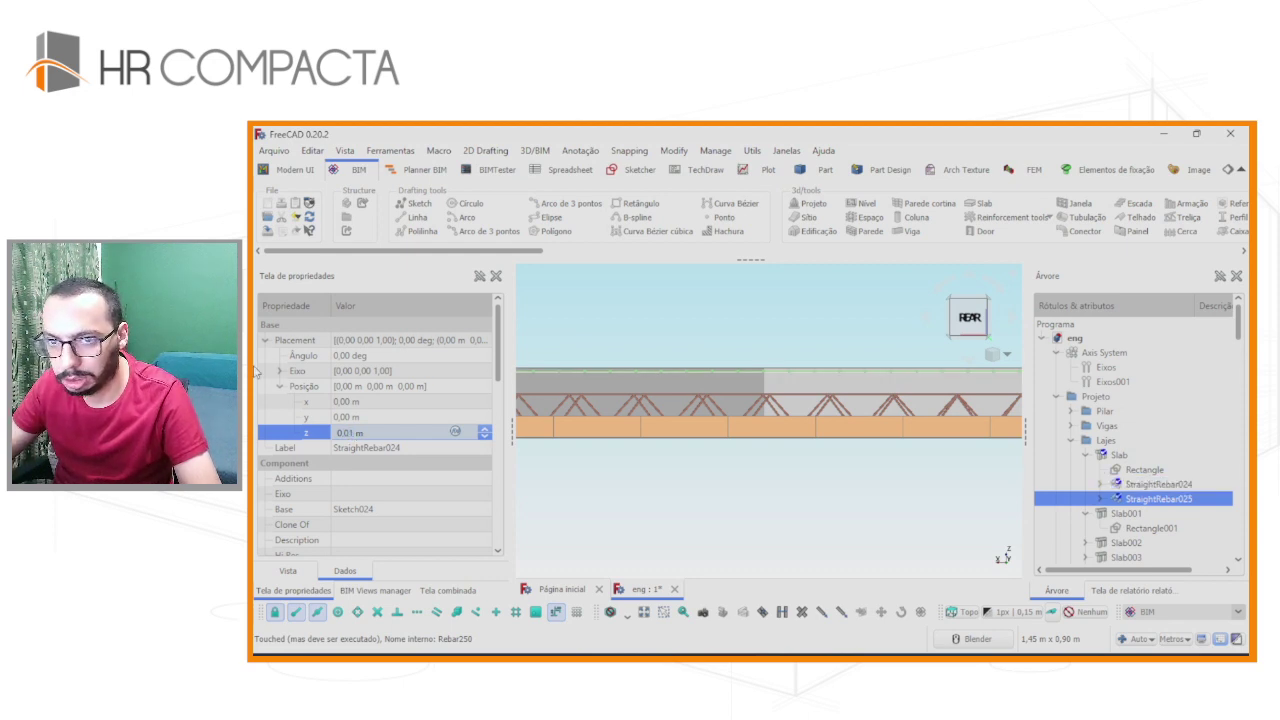
pyautogui.press('Home')
pyautogui.write('-')
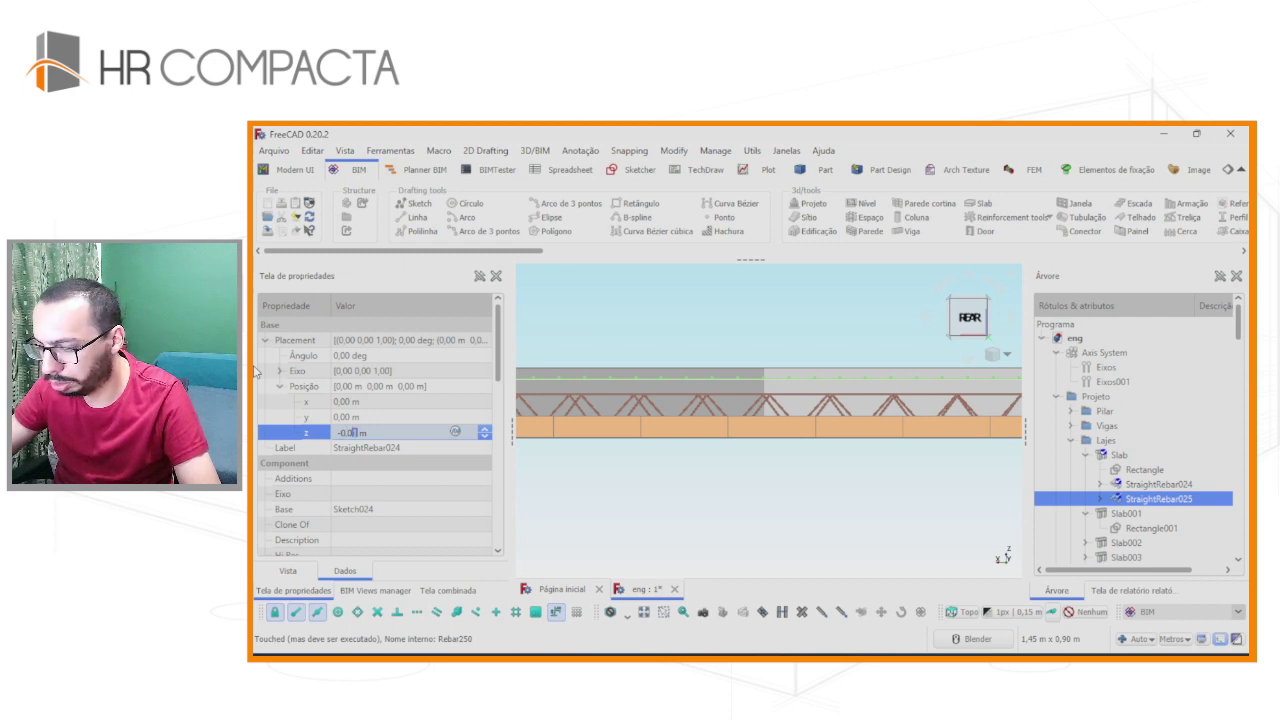
pyautogui.write('3')
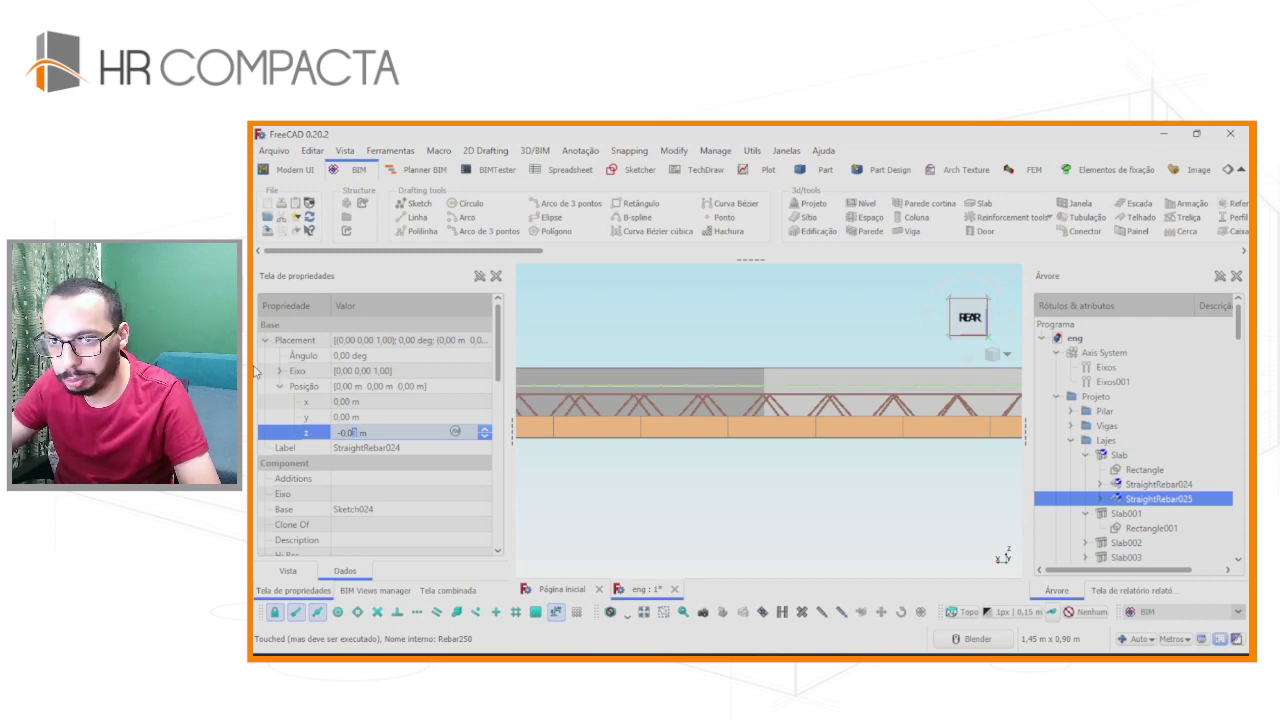
pyautogui.write('5')
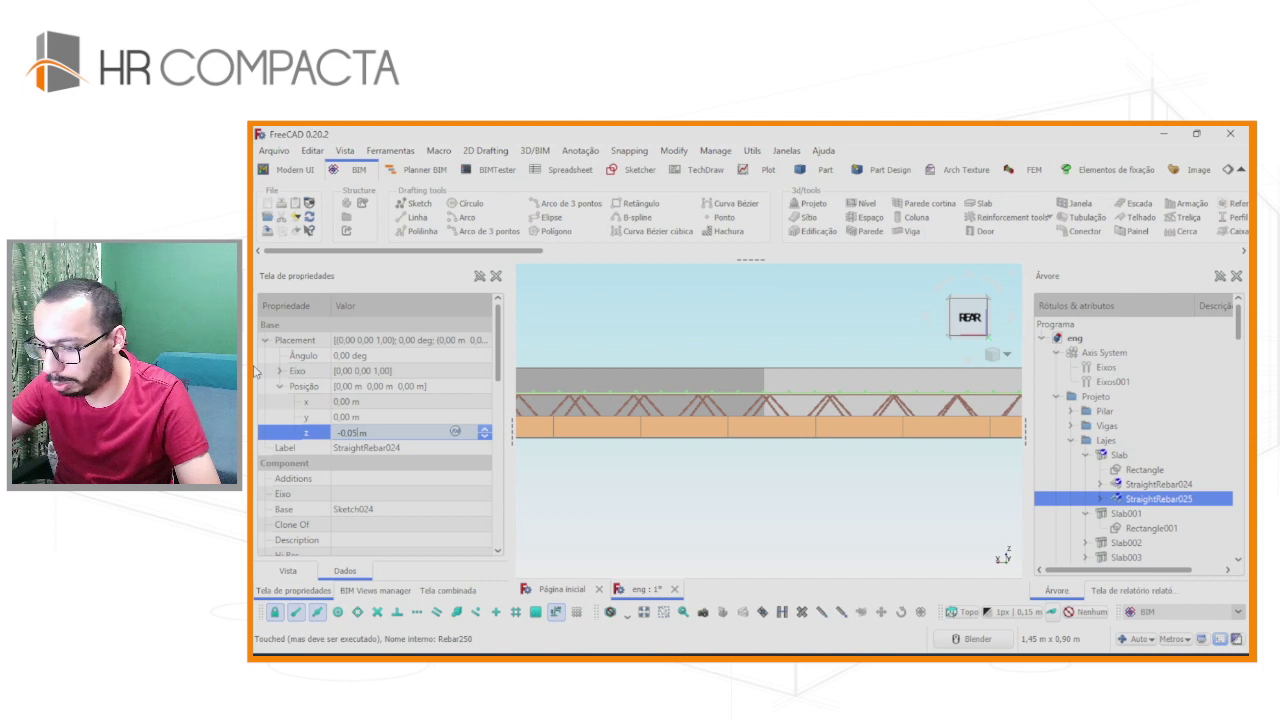
pyautogui.press('BackSpace')
pyautogui.write('45')
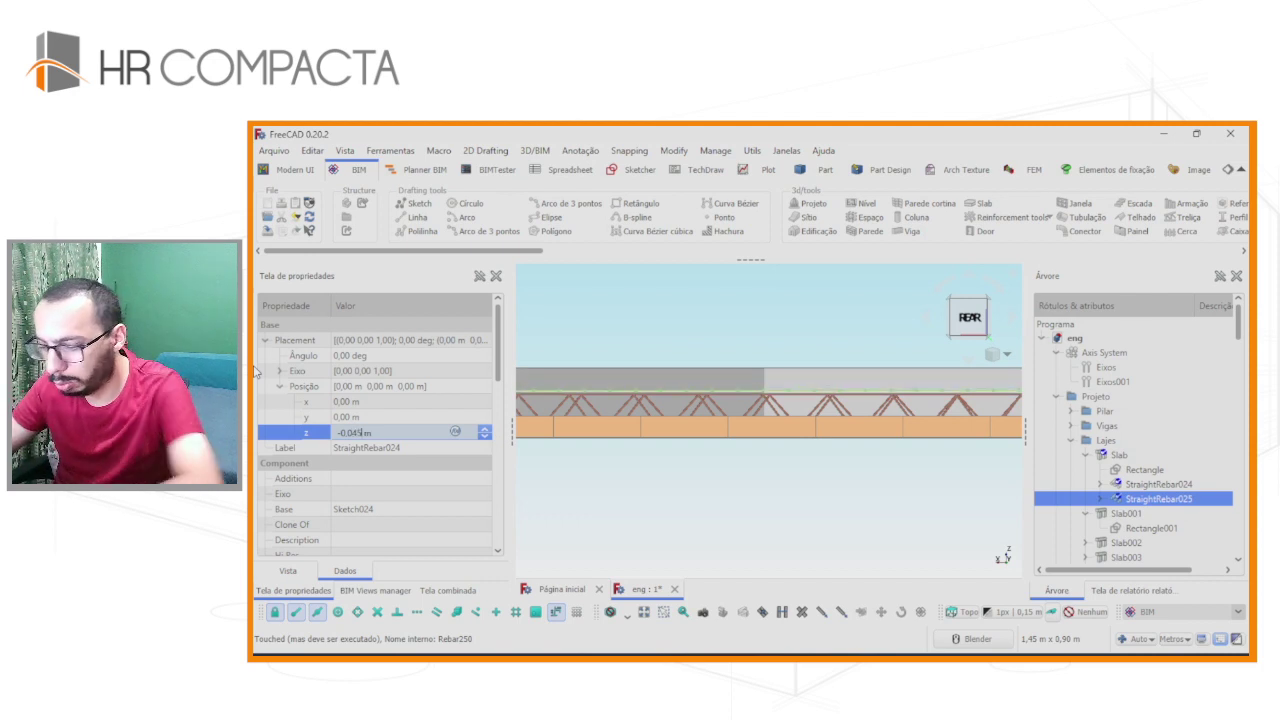
pyautogui.press('BackSpace')
pyautogui.write('8')
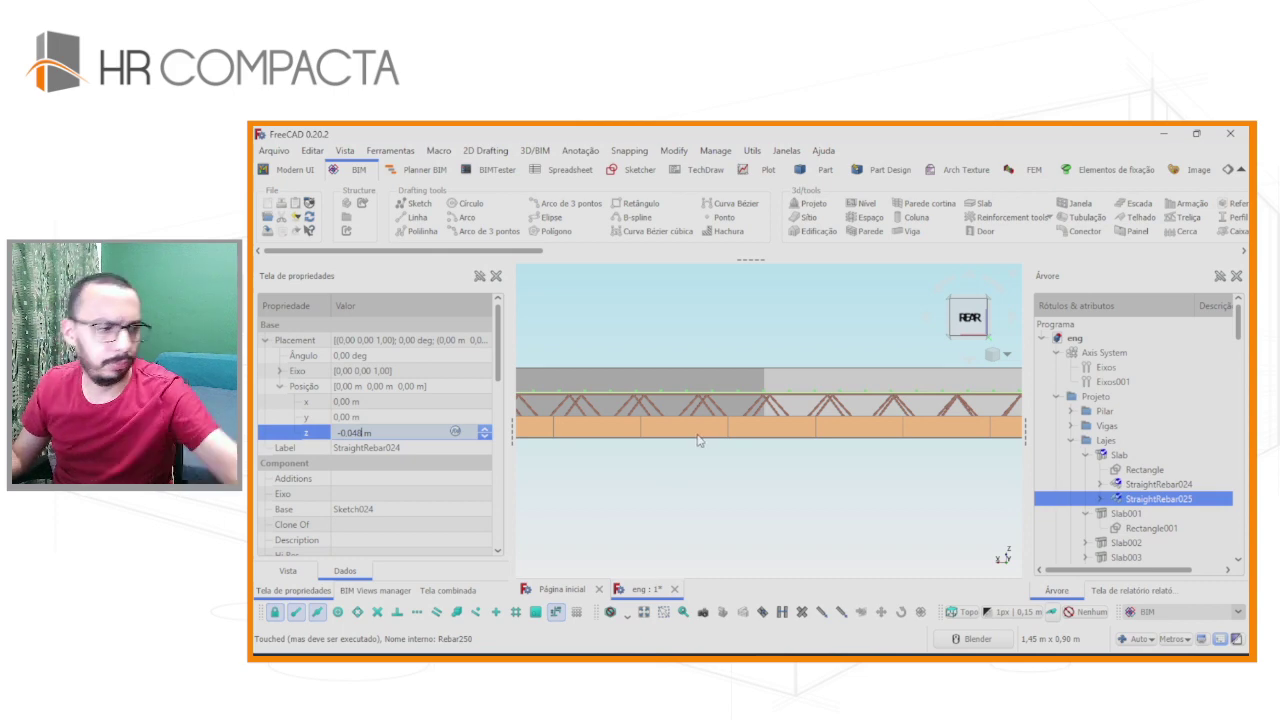
pyautogui.press('Return')
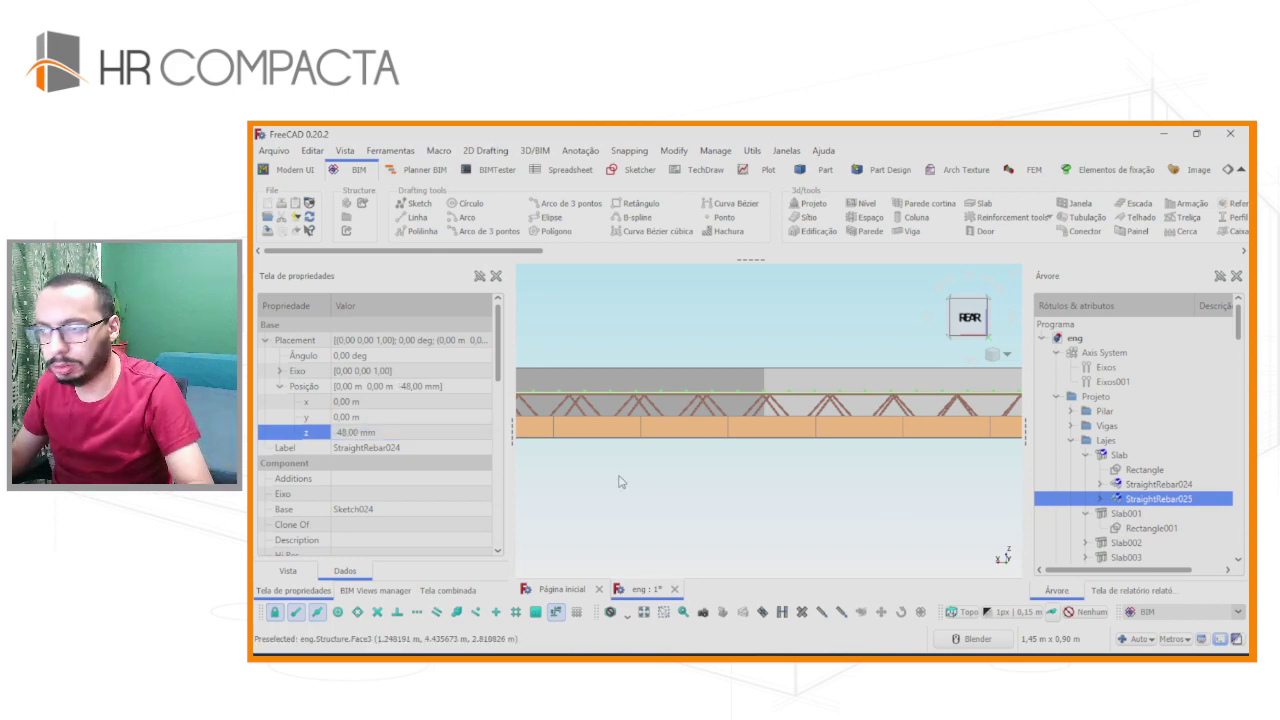
pyautogui.moveTo(841, 425)
pyautogui.mouseDown(button='middle')
pyautogui.moveTo(761, 425)
pyautogui.moveTo(837, 415)
pyautogui.mouseUp(button='middle')
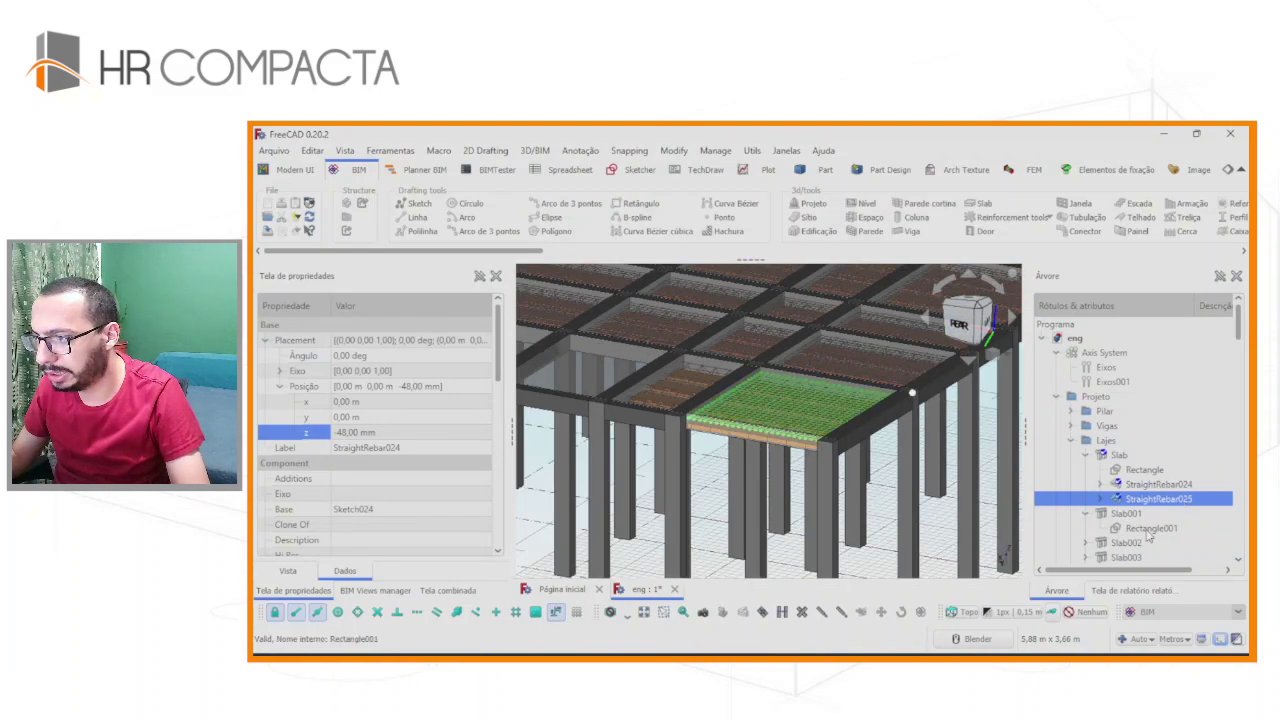
pyautogui.scroll(-3, 1135, 520)
pyautogui.scroll(-4, 1128, 514)
pyautogui.scroll(-5, 1128, 514)
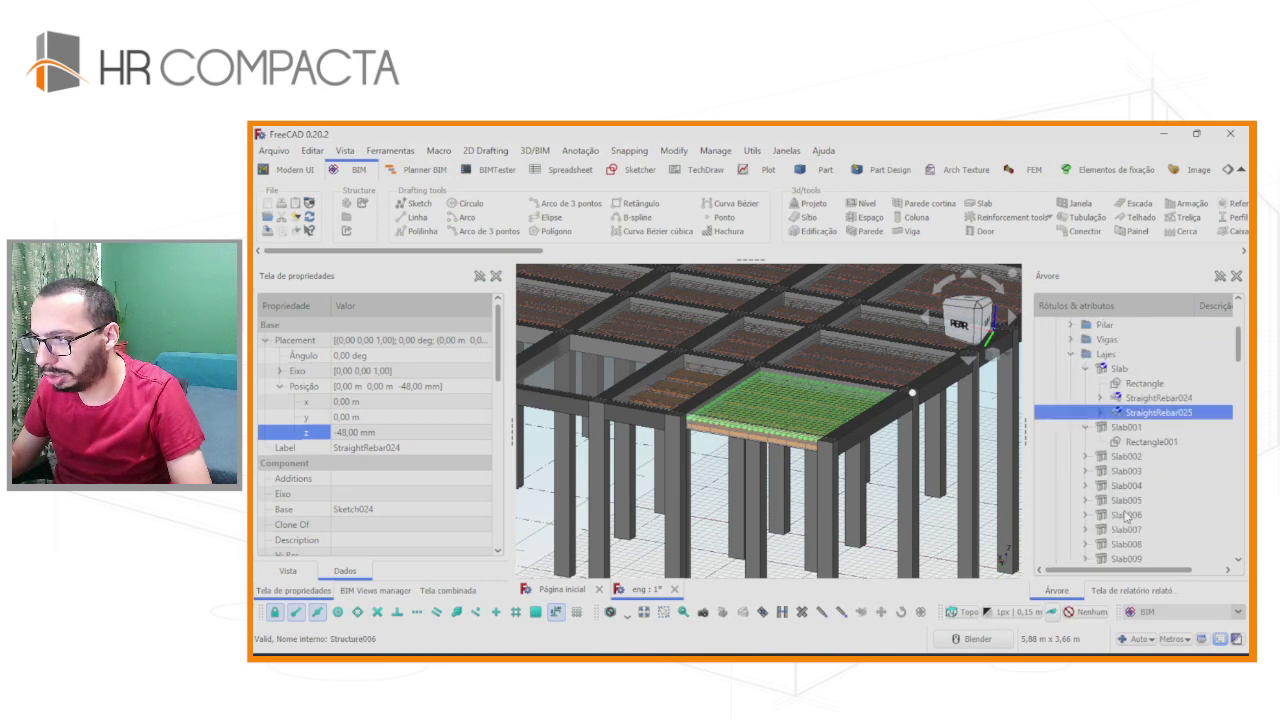
pyautogui.scroll(2, 1128, 514)
pyautogui.scroll(4, 1126, 518)
pyautogui.scroll(-4, 1126, 518)
pyautogui.scroll(4, 1124, 512)
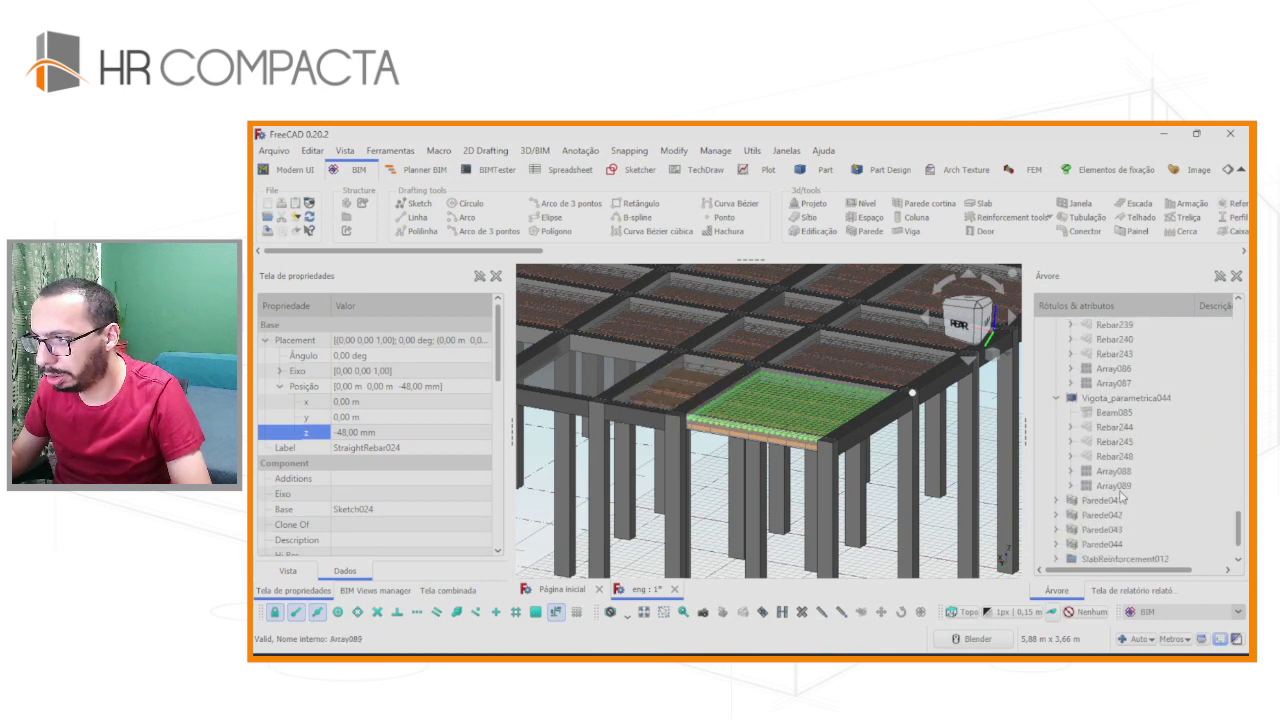
pyautogui.scroll(-4, 1122, 505)
pyautogui.scroll(3, 1120, 495)
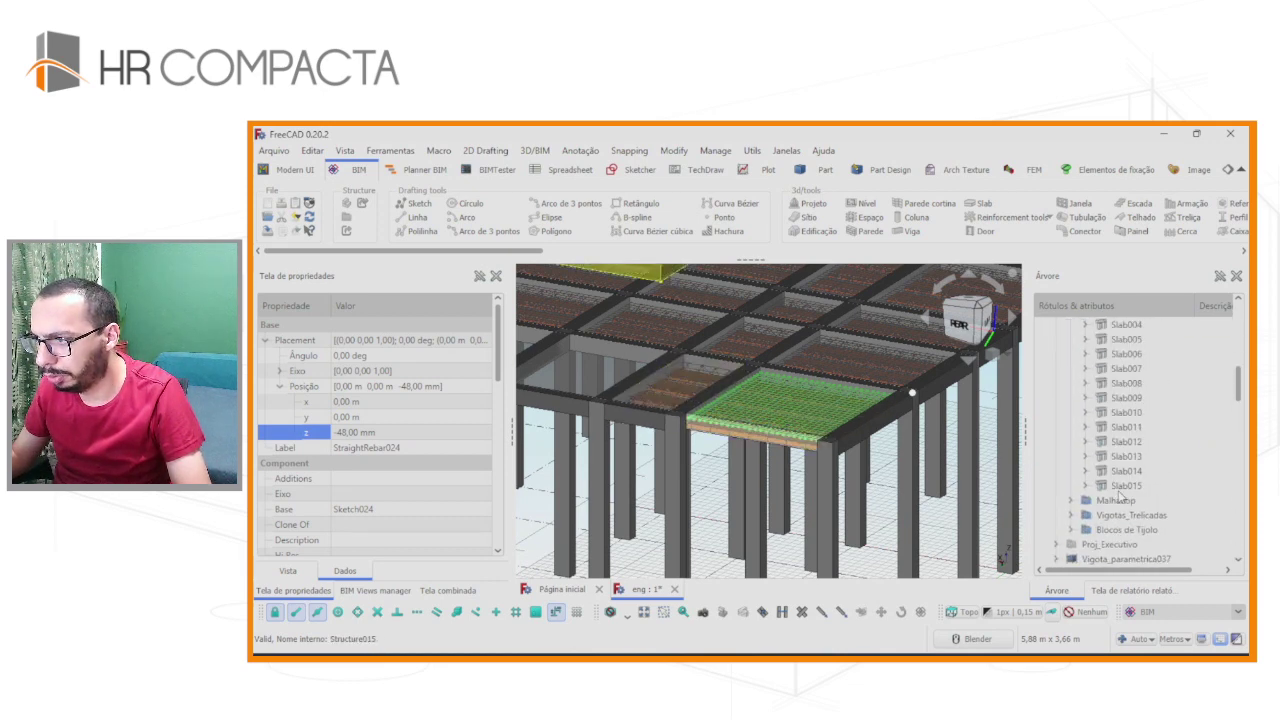
pyautogui.scroll(10, 1078, 484)
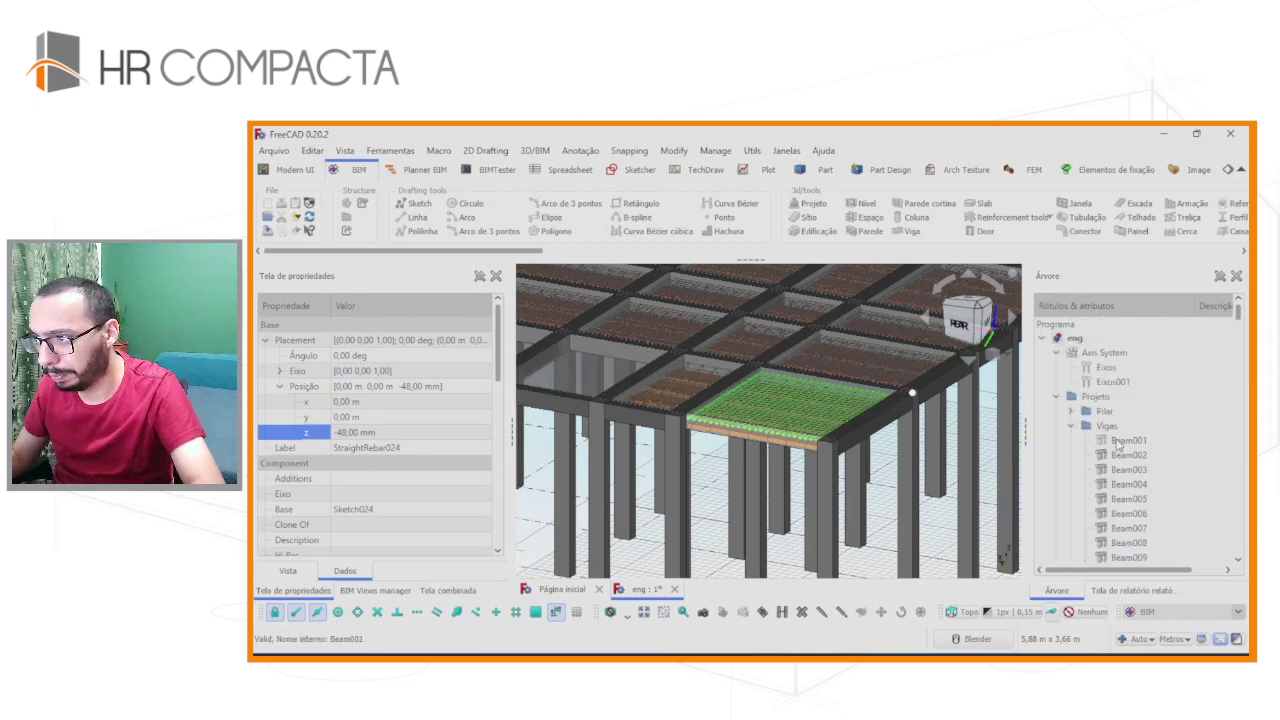
pyautogui.click(1122, 440)
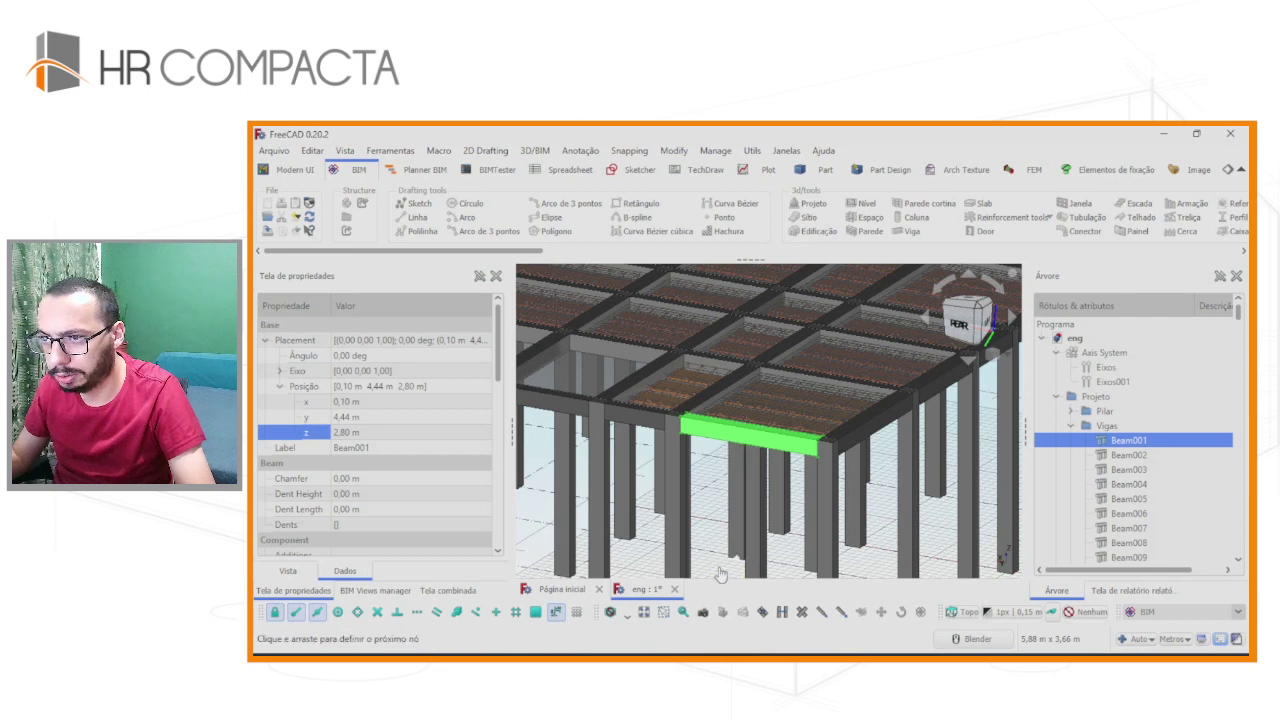
pyautogui.click(720, 568)
pyautogui.scroll(-4, 1060, 510)
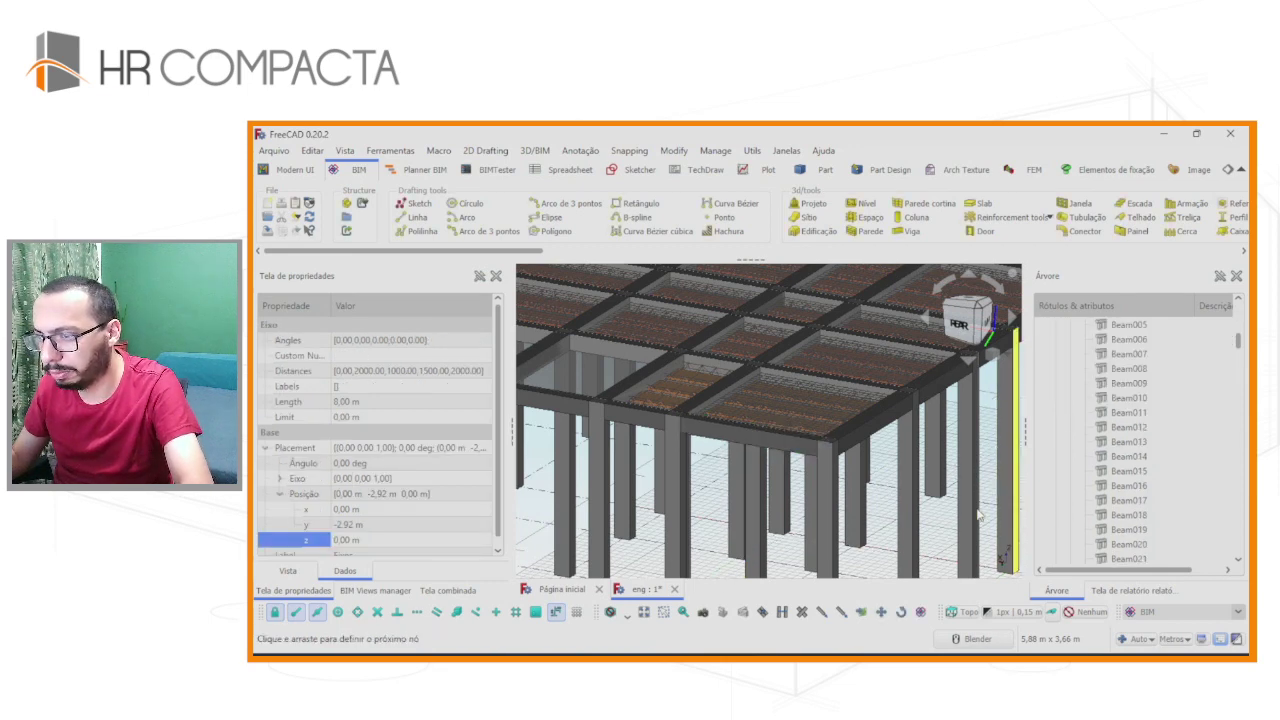
pyautogui.scroll(-5, 1110, 505)
pyautogui.scroll(-3, 1115, 503)
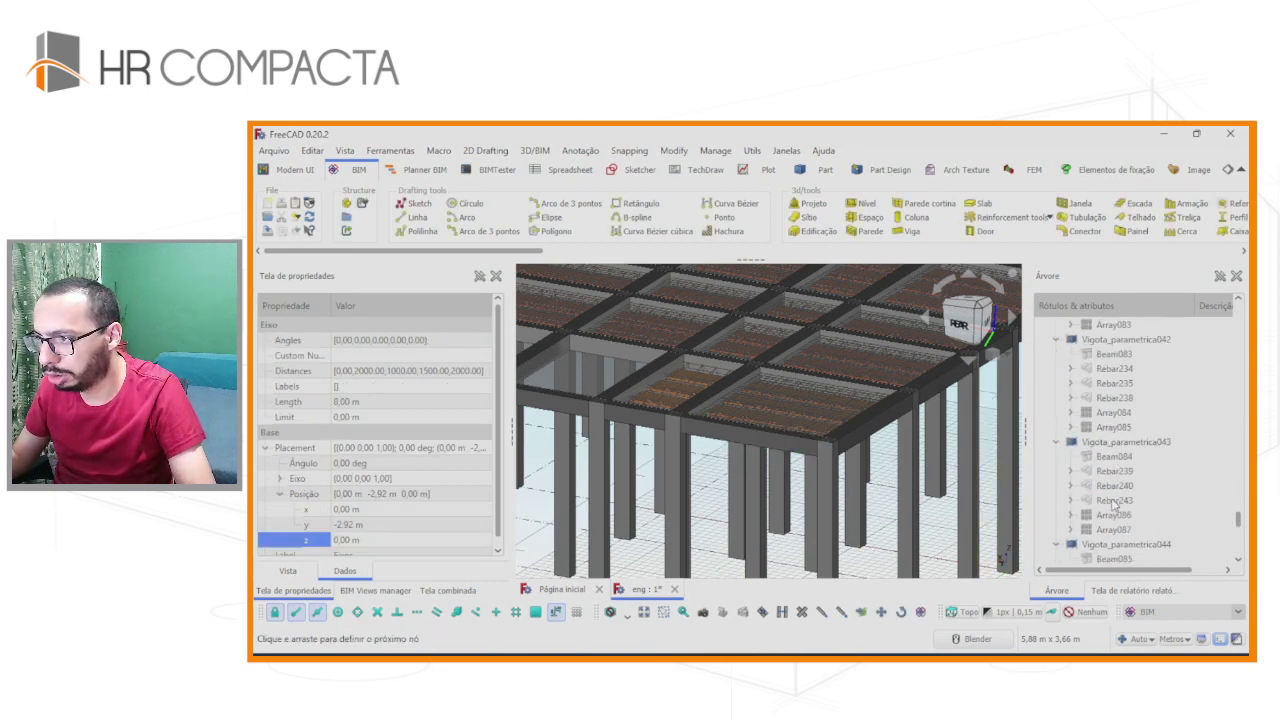
pyautogui.scroll(-3, 1112, 504)
pyautogui.scroll(3, 1110, 500)
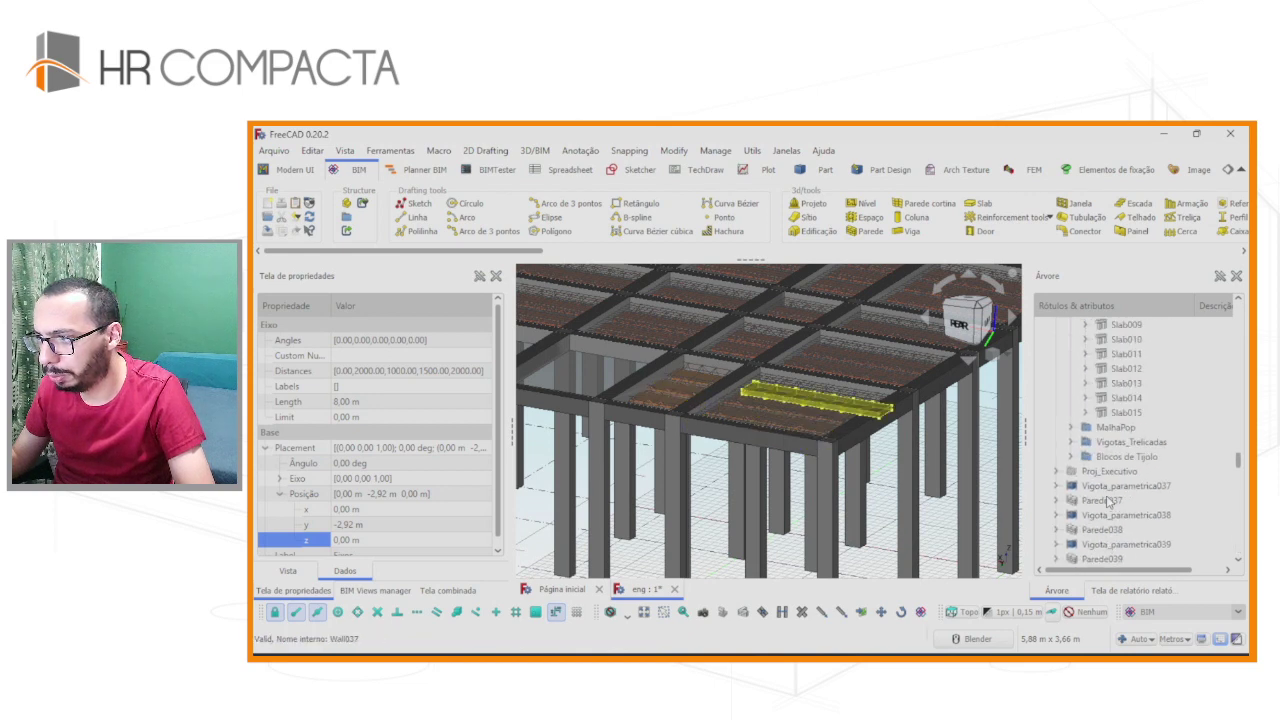
pyautogui.scroll(3, 1120, 450)
pyautogui.scroll(3, 1130, 410)
pyautogui.click(1145, 383)
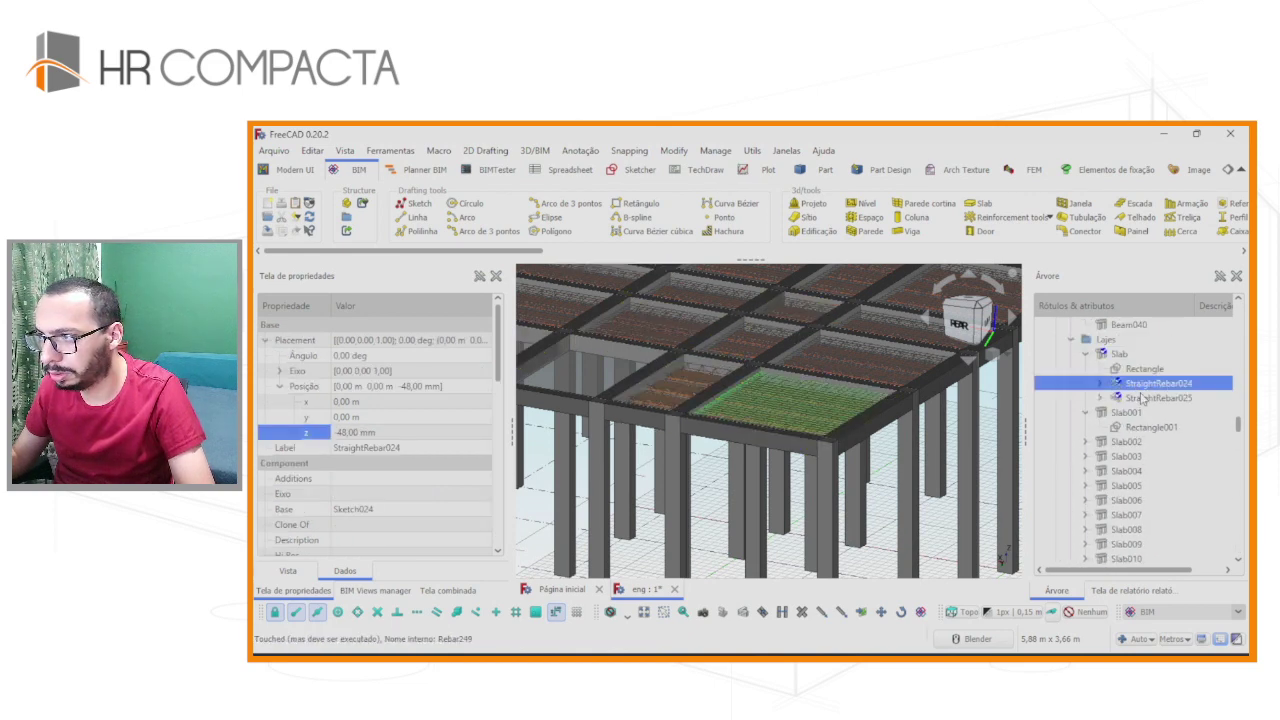
pyautogui.keyDown('ctrl'); pyautogui.click(1150, 398); pyautogui.keyUp('ctrl')
pyautogui.scroll(1, 760, 372)
pyautogui.scroll(1, 760, 372)
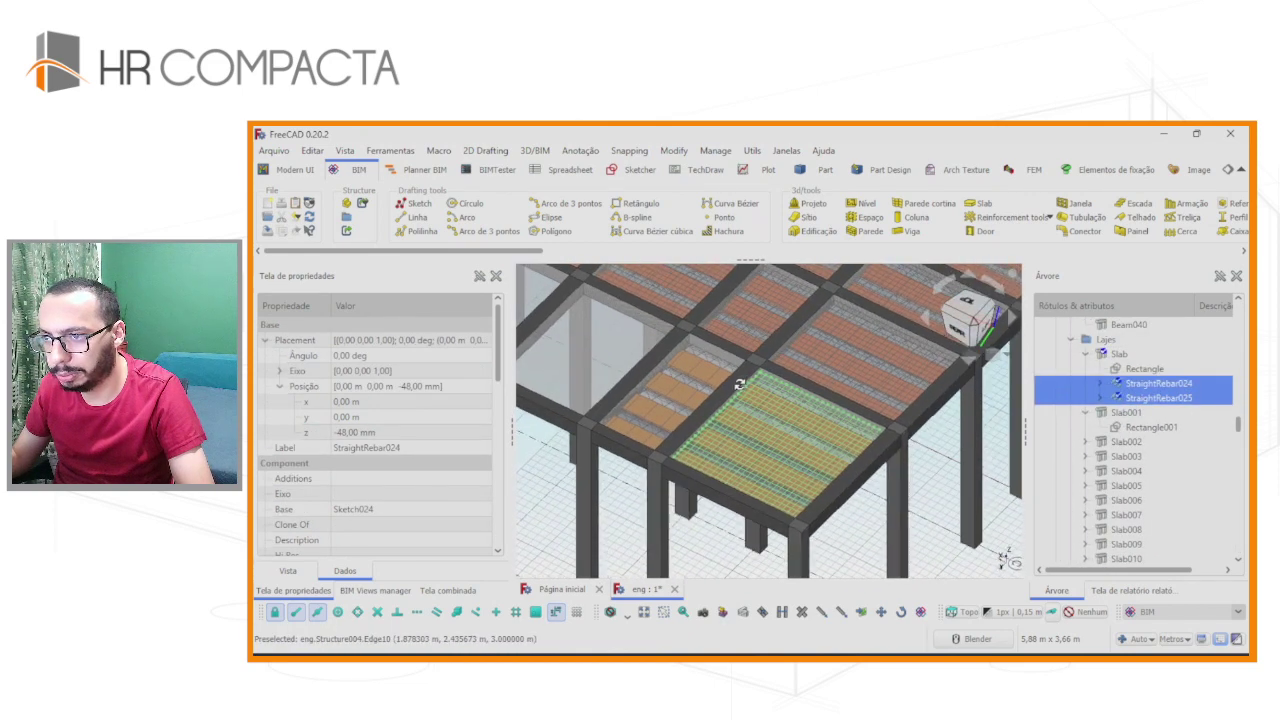
pyautogui.scroll(1, 734, 435)
pyautogui.scroll(1, 734, 434)
pyautogui.scroll(1, 747, 410)
pyautogui.scroll(1, 747, 410)
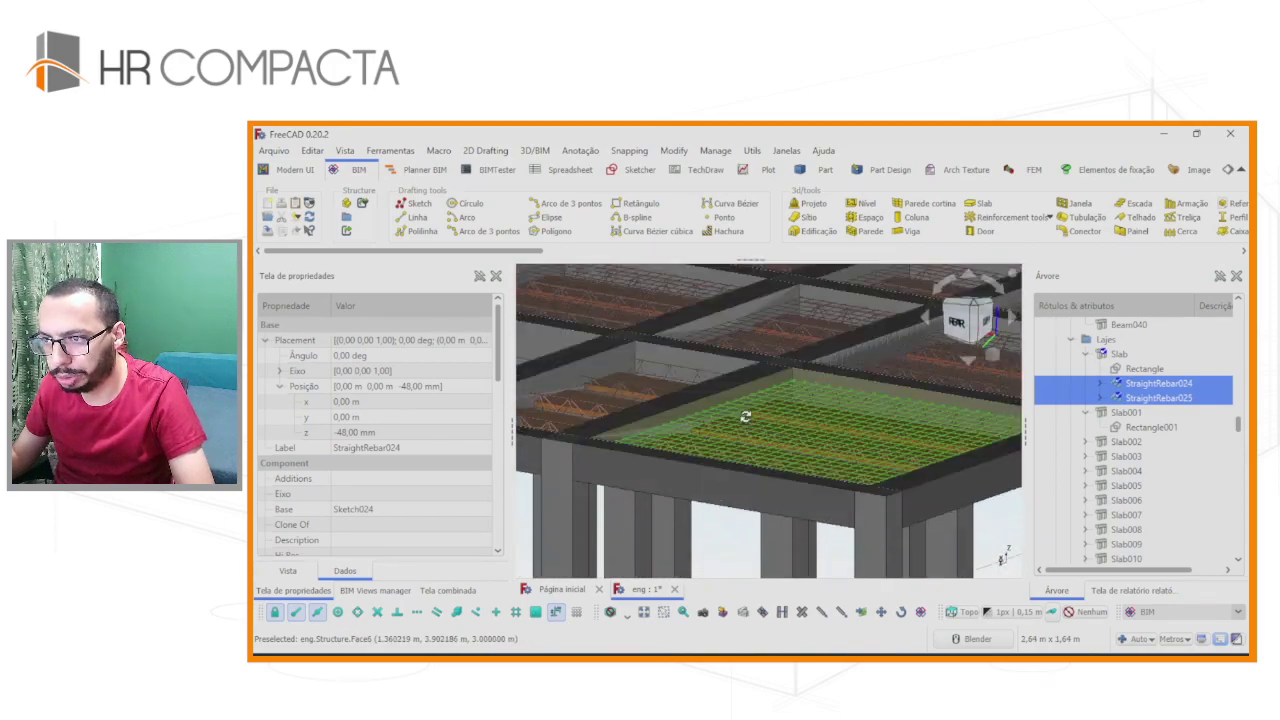
pyautogui.moveTo(737, 417)
pyautogui.mouseDown(button='middle')
pyautogui.moveTo(737, 429)
pyautogui.moveTo(604, 414)
pyautogui.moveTo(731, 439)
pyautogui.mouseUp(button='middle')
pyautogui.scroll(-2, 700, 430)
pyautogui.scroll(-5, 731, 439)
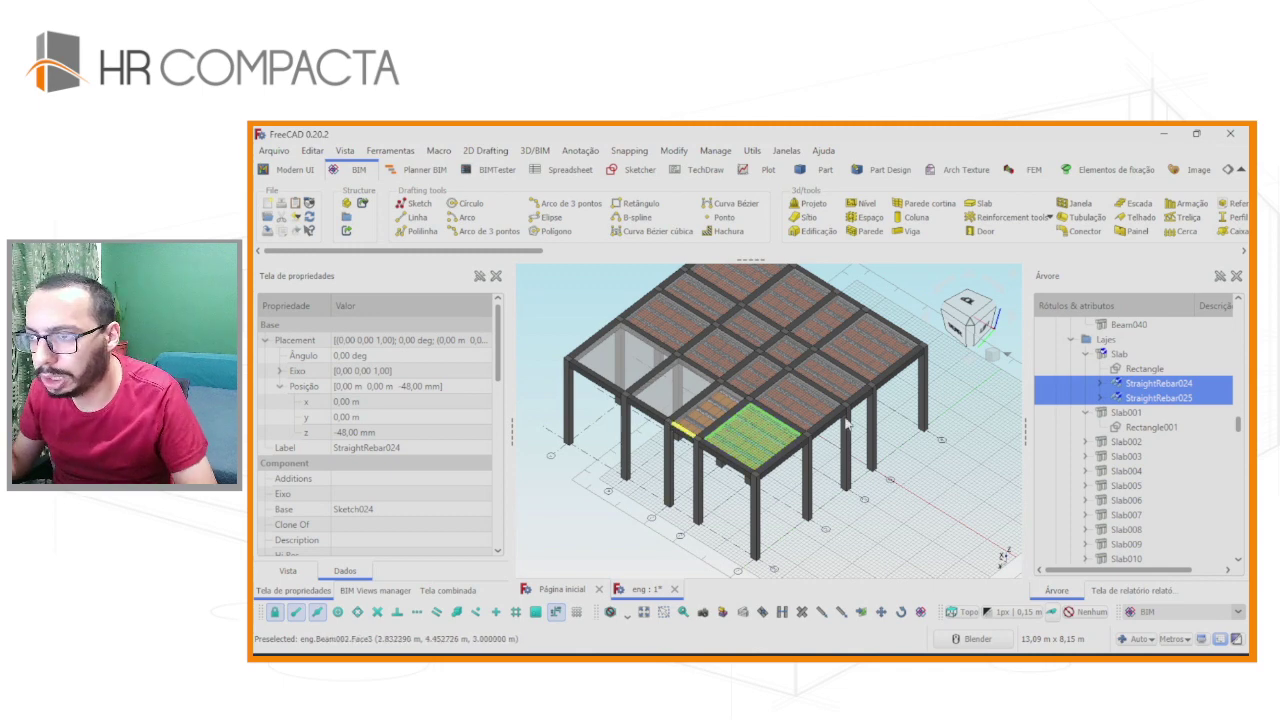
pyautogui.scroll(3, 738, 423)
pyautogui.scroll(2, 745, 402)
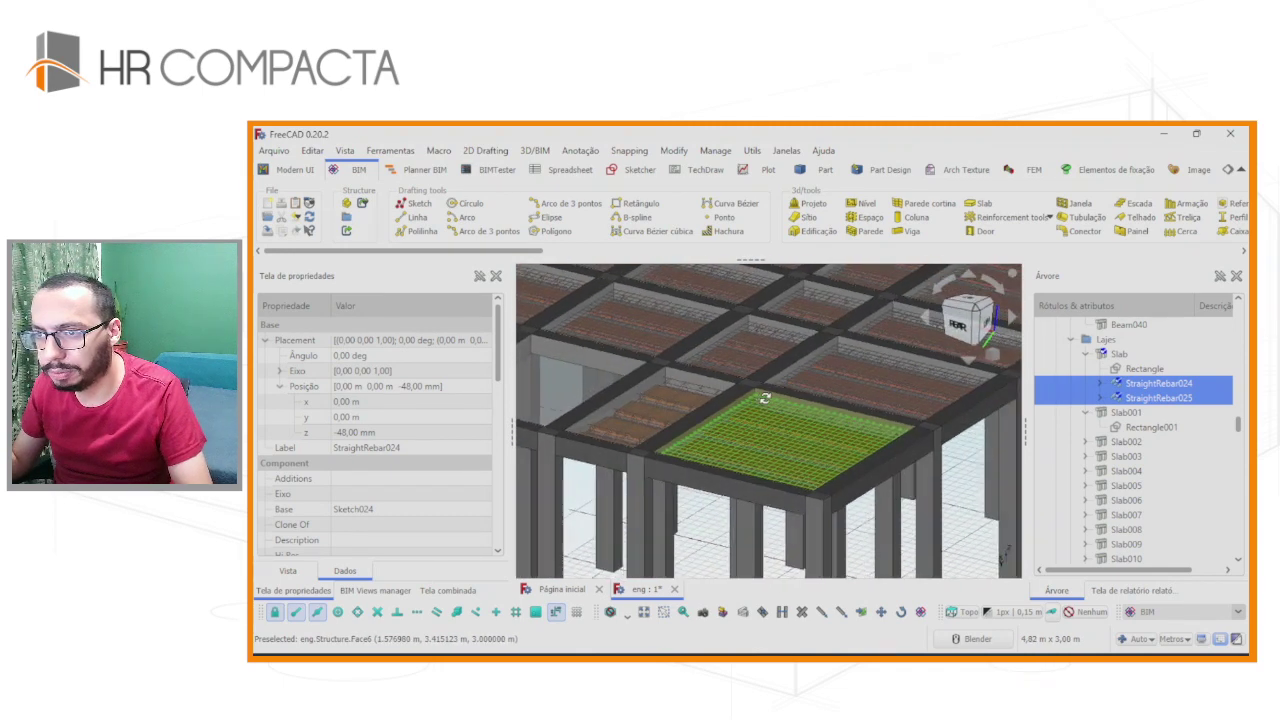
pyautogui.moveTo(745, 402); pyautogui.dragTo(615, 422, button='middle')
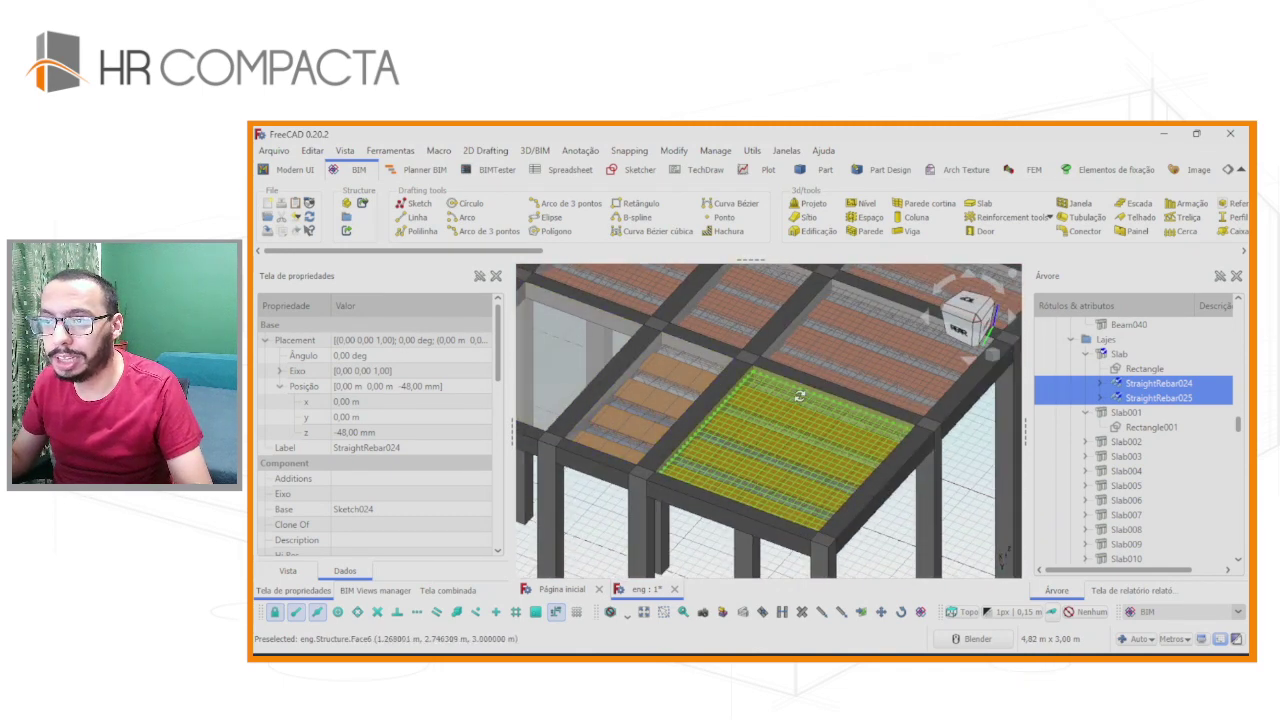
pyautogui.scroll(-3, 729, 405)
pyautogui.scroll(-2, 729, 405)
pyautogui.moveTo(728, 331); pyautogui.dragTo(742, 414, button='middle')
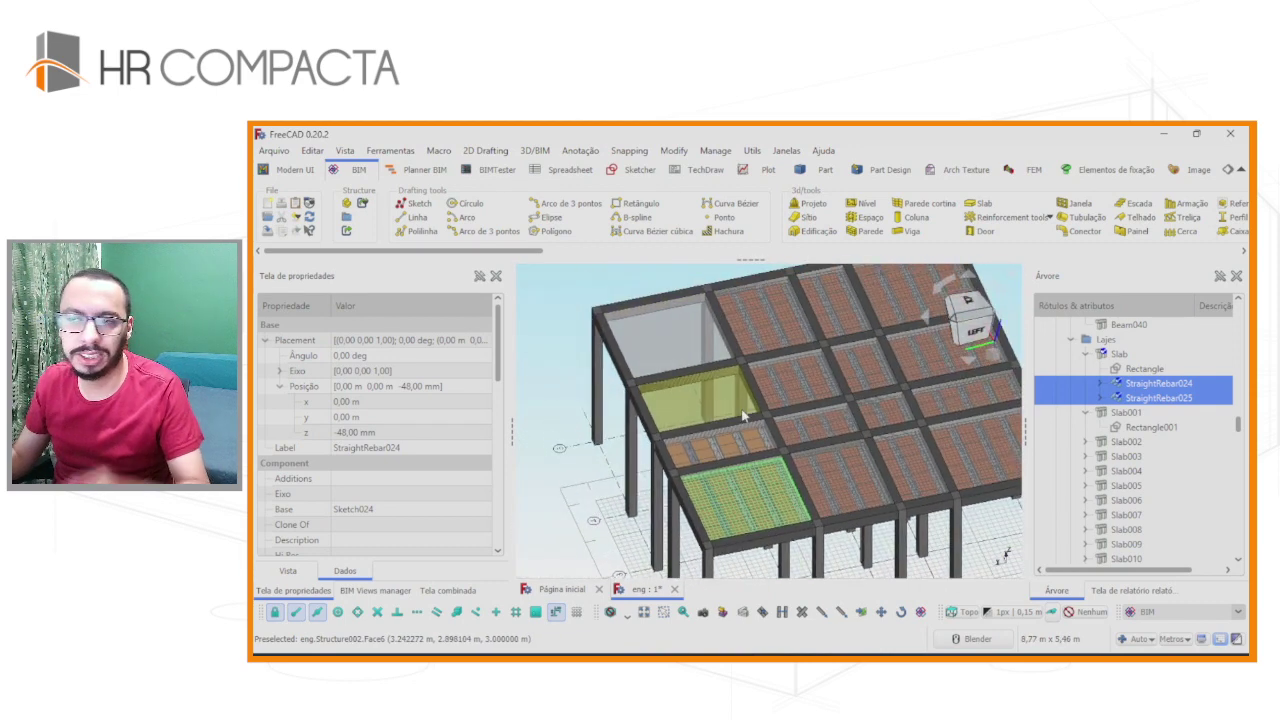